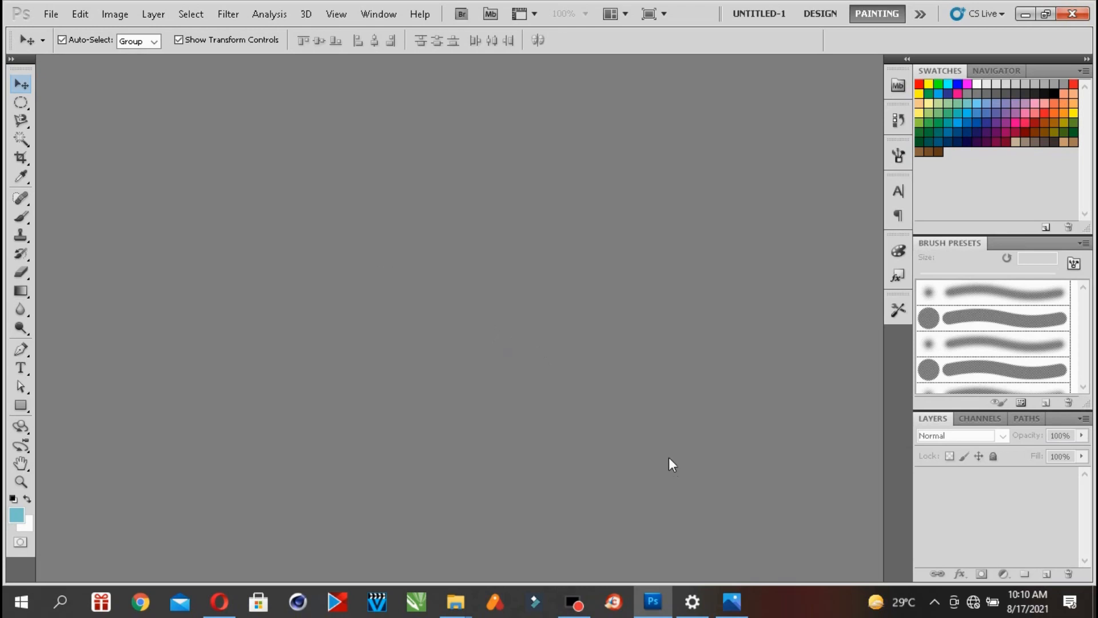
# - View the "Gigi Sehat, Anak Cerdas" cover image in Photos, and switch back to Photoshop
pyautogui.click(732, 601)
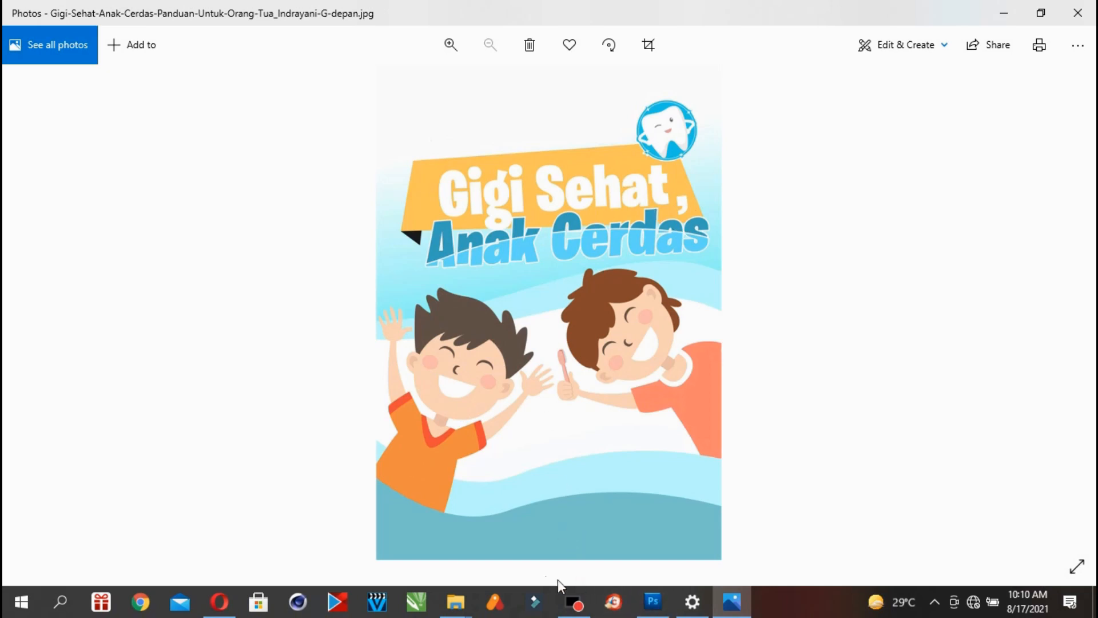
pyautogui.click(652, 602)
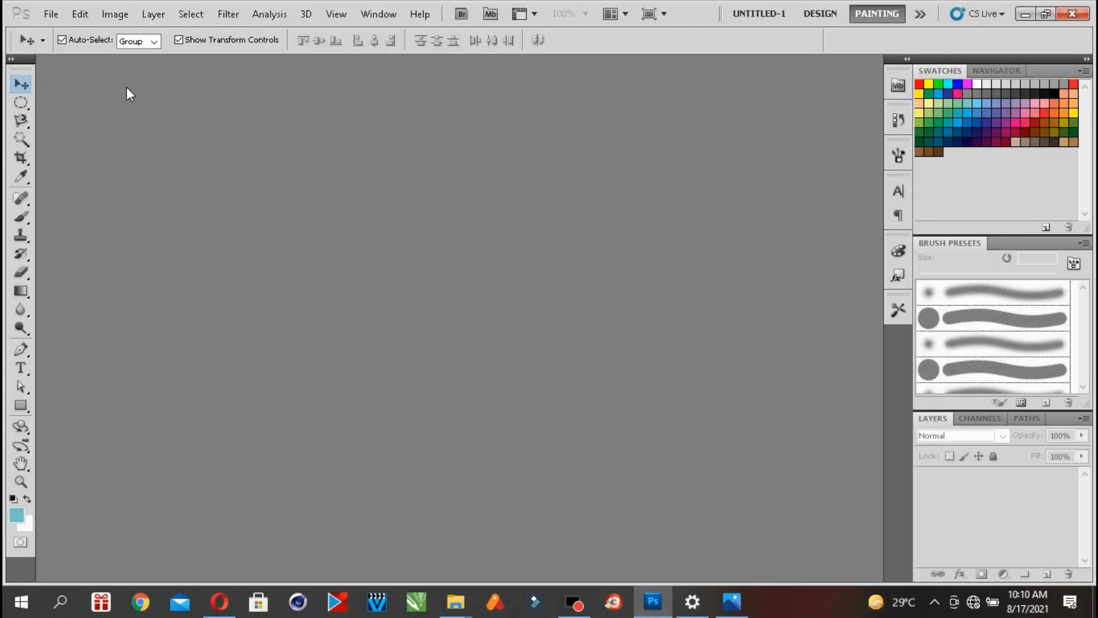
pyautogui.click(49, 15)
pyautogui.click(59, 27)
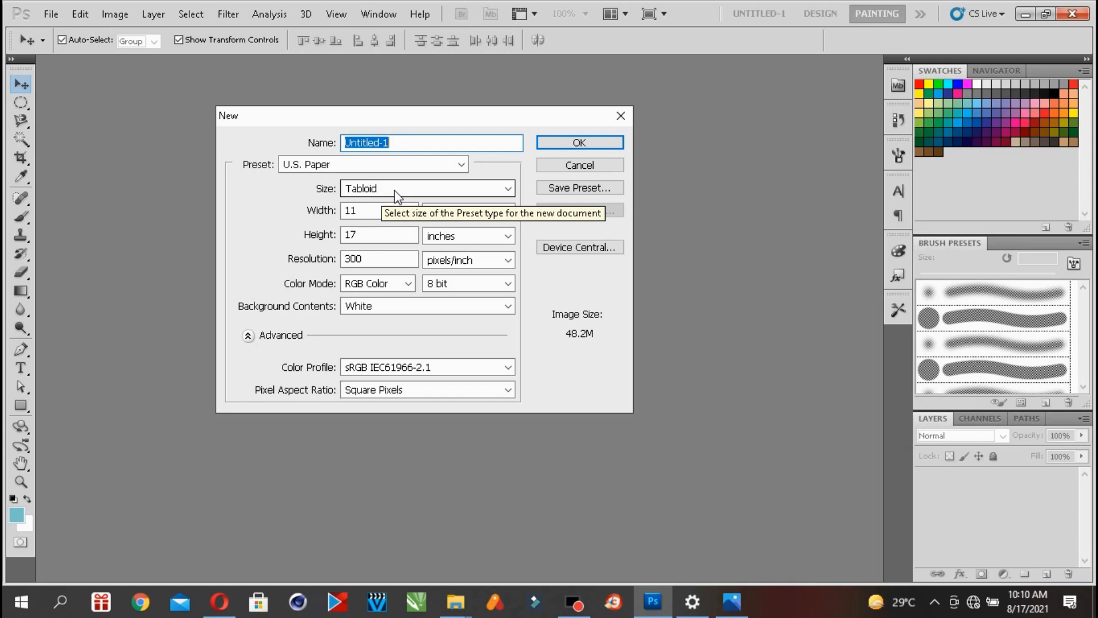
pyautogui.click(549, 169)
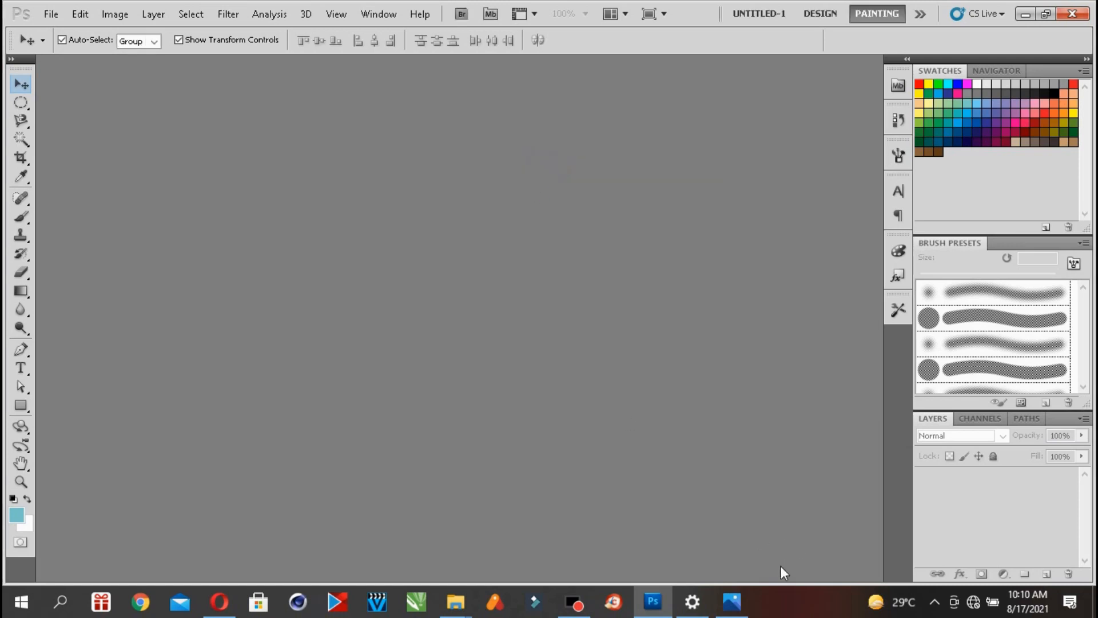
pyautogui.click(732, 599)
pyautogui.click(732, 600)
pyautogui.click(51, 13)
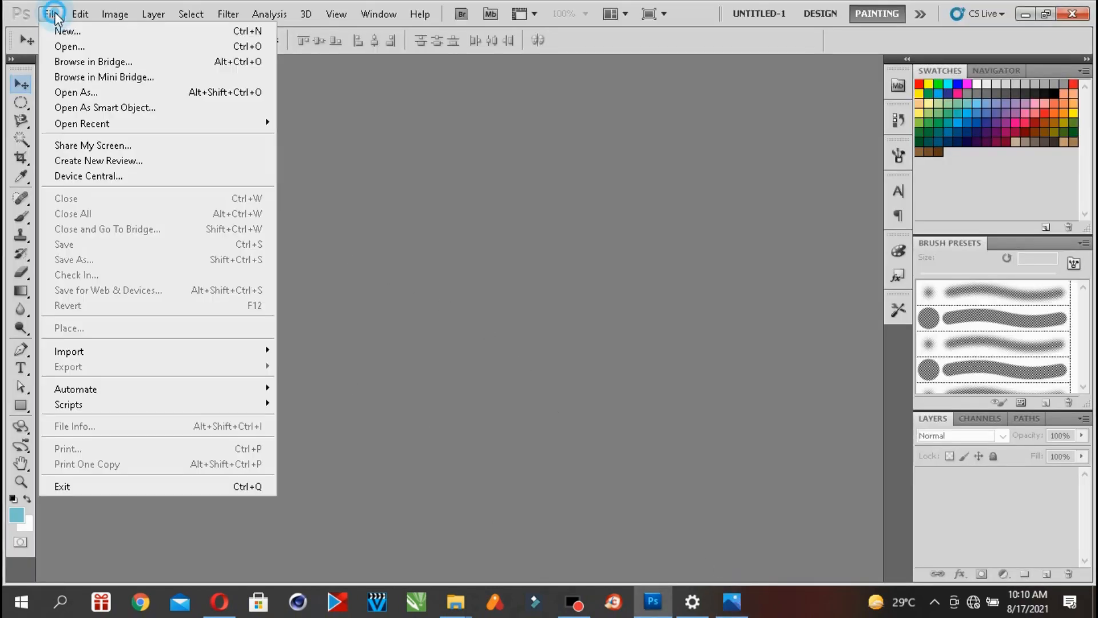
pyautogui.click(63, 46)
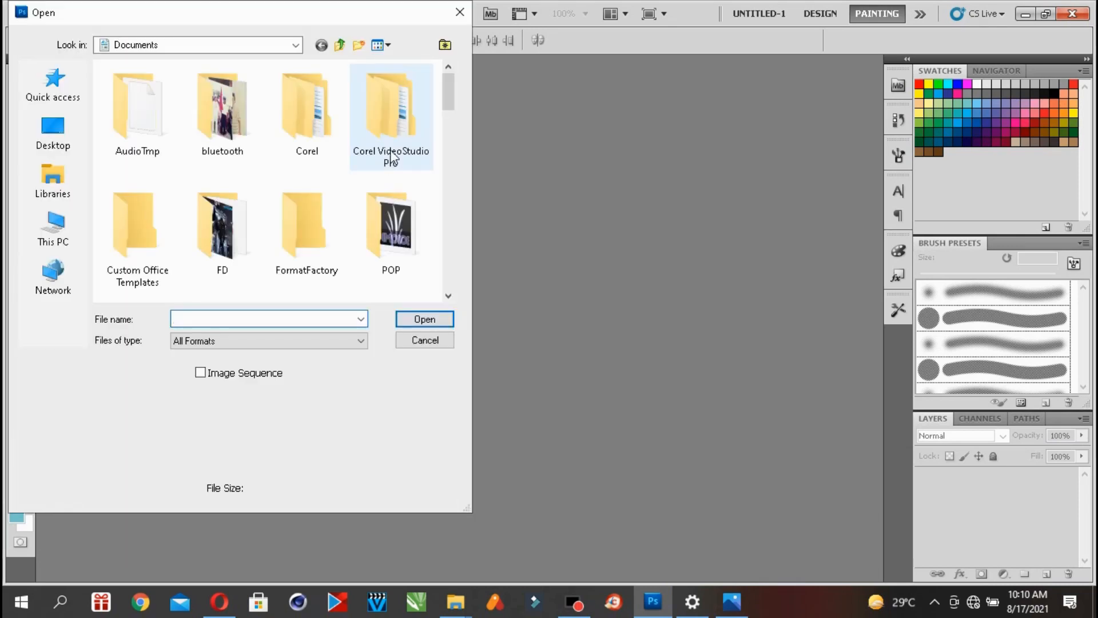
pyautogui.click(423, 340)
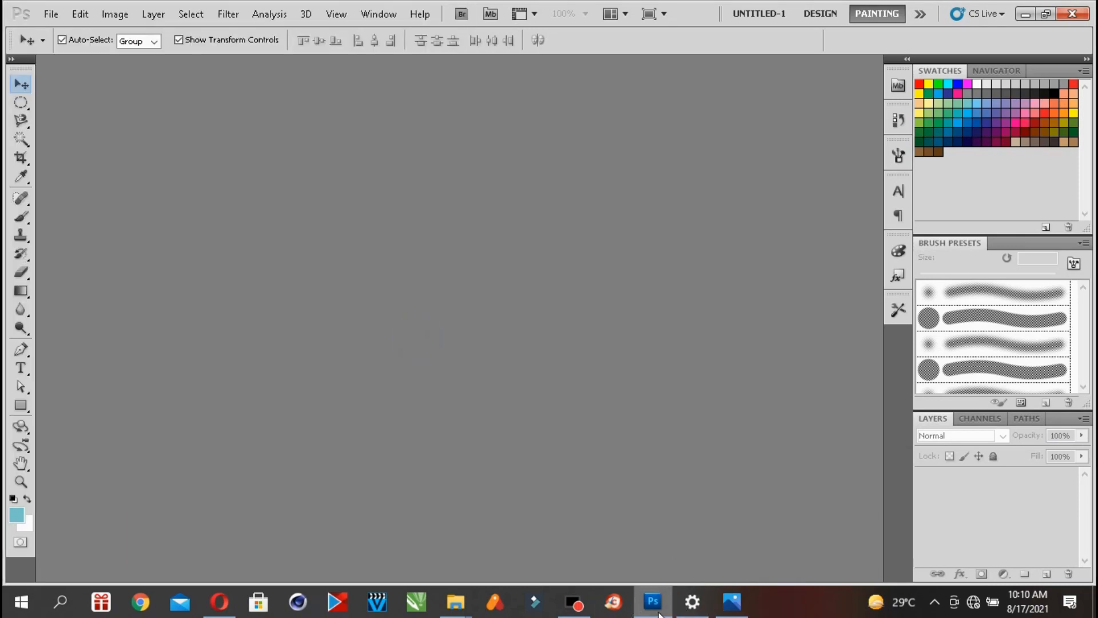
# - Open the "Gigi Sehat, Anak Cerdas" cover image from the MATERI DESAIN GRAFIS folder in Adobe Photoshop CS5
pyautogui.moveTo(455, 601)
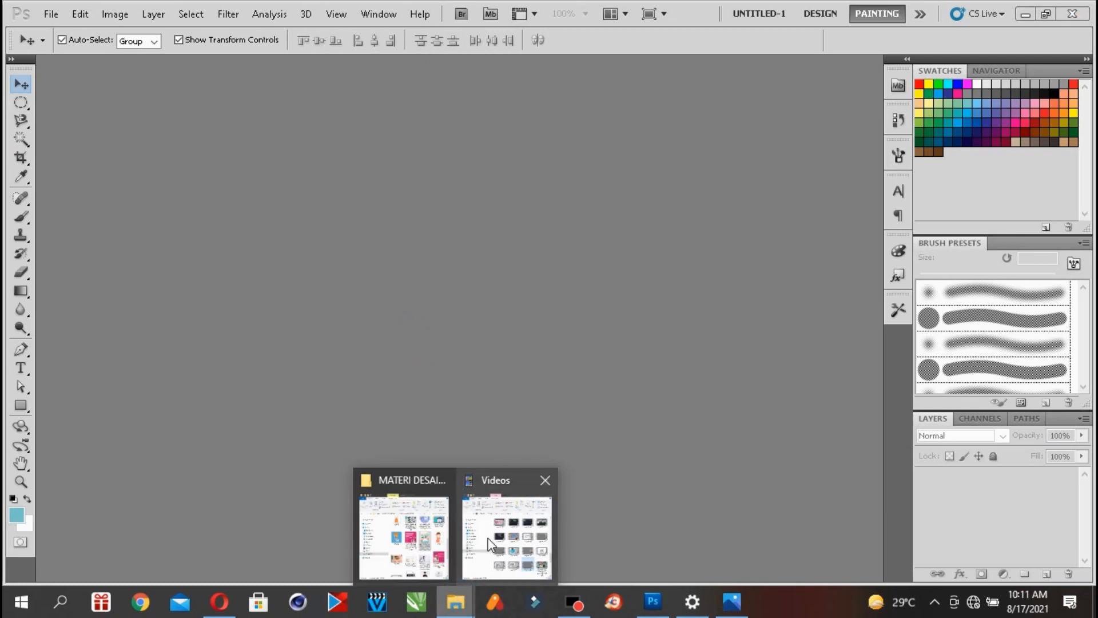
pyautogui.click(429, 543)
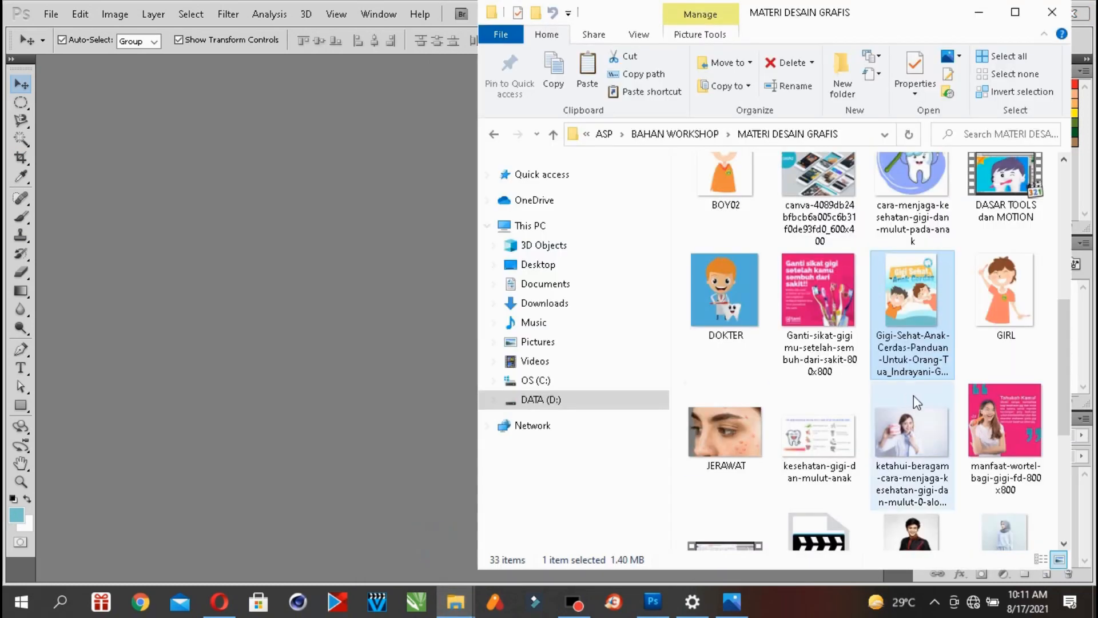
pyautogui.rightClick(905, 302)
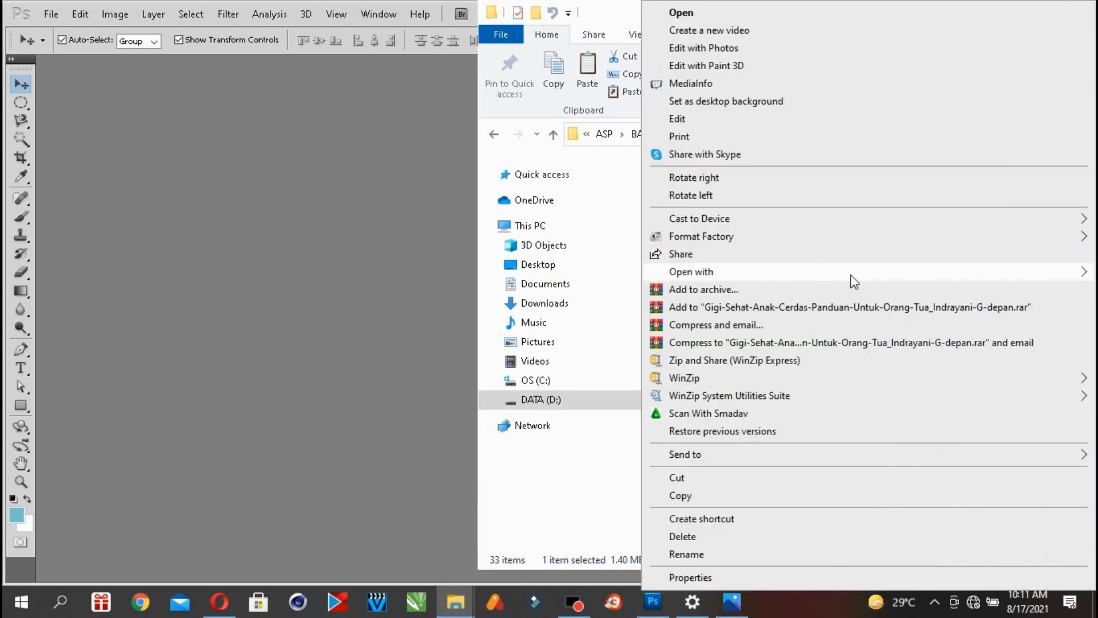
pyautogui.moveTo(780, 272)
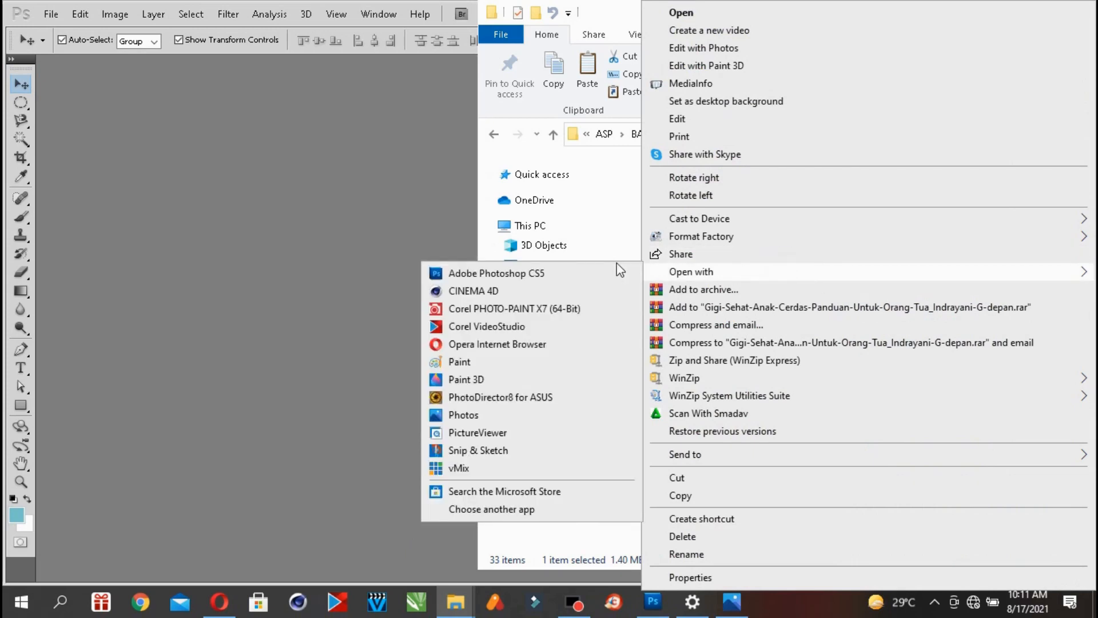
pyautogui.click(581, 269)
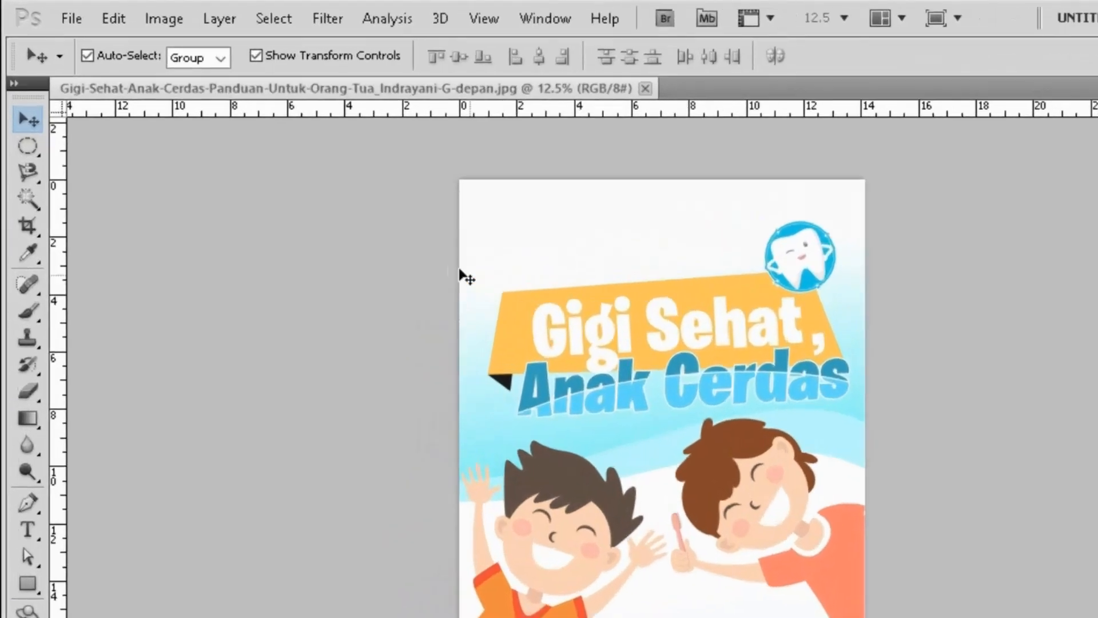
# - Examine the cover image's canvas width and height in the Canvas Size settings without changing them
pyautogui.click(172, 17)
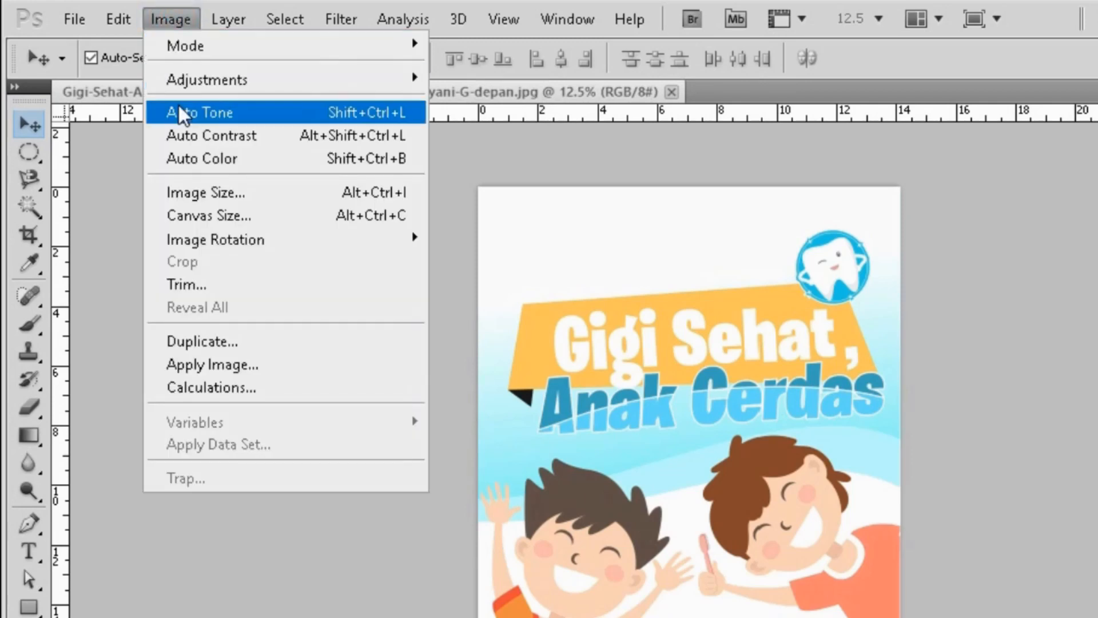
pyautogui.click(232, 213)
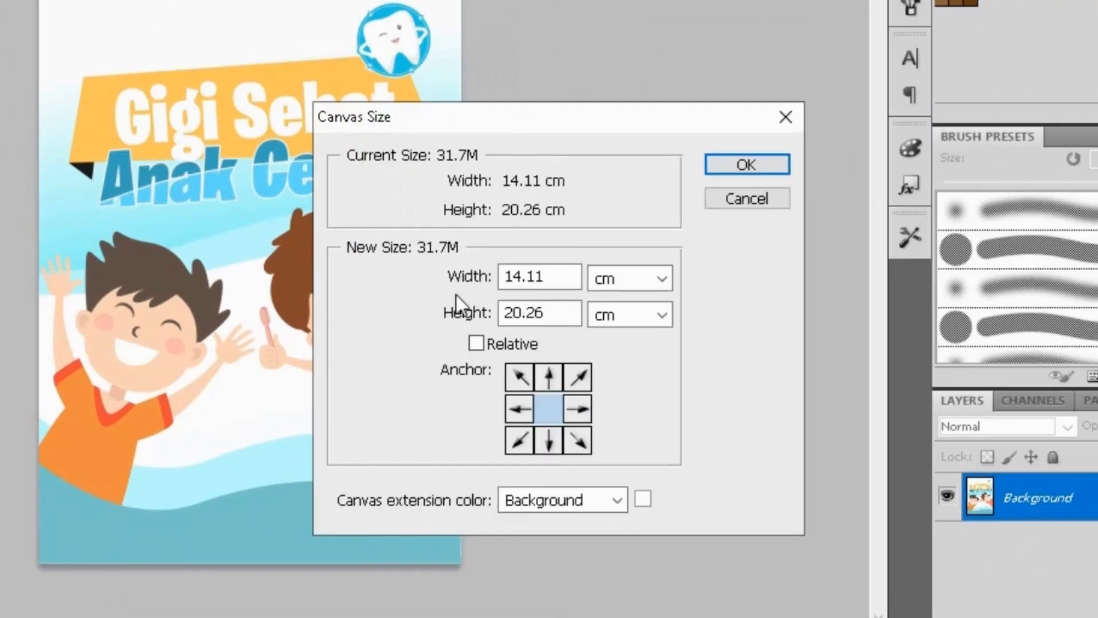
pyautogui.doubleClick(557, 277)
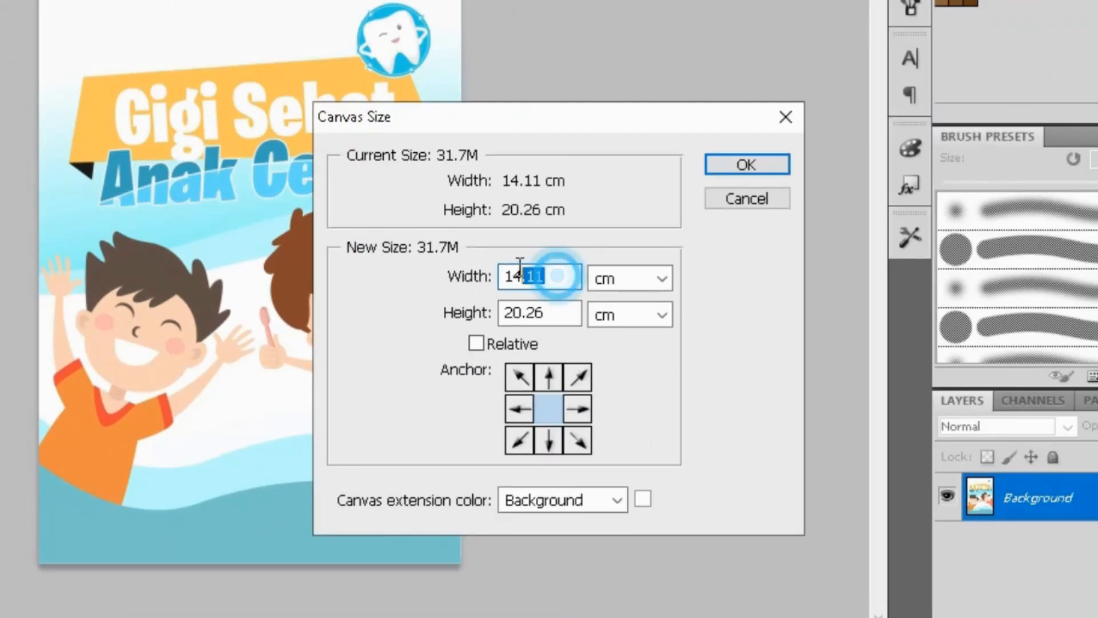
pyautogui.click(550, 310)
pyautogui.doubleClick(522, 311)
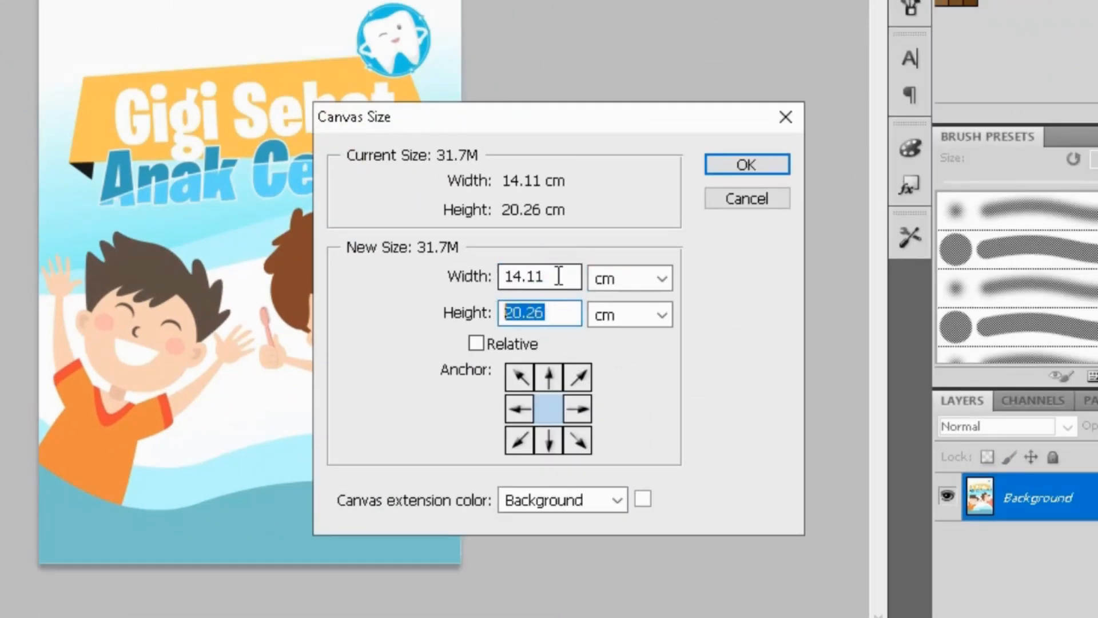
pyautogui.doubleClick(509, 275)
pyautogui.doubleClick(558, 312)
pyautogui.doubleClick(564, 279)
pyautogui.click(747, 199)
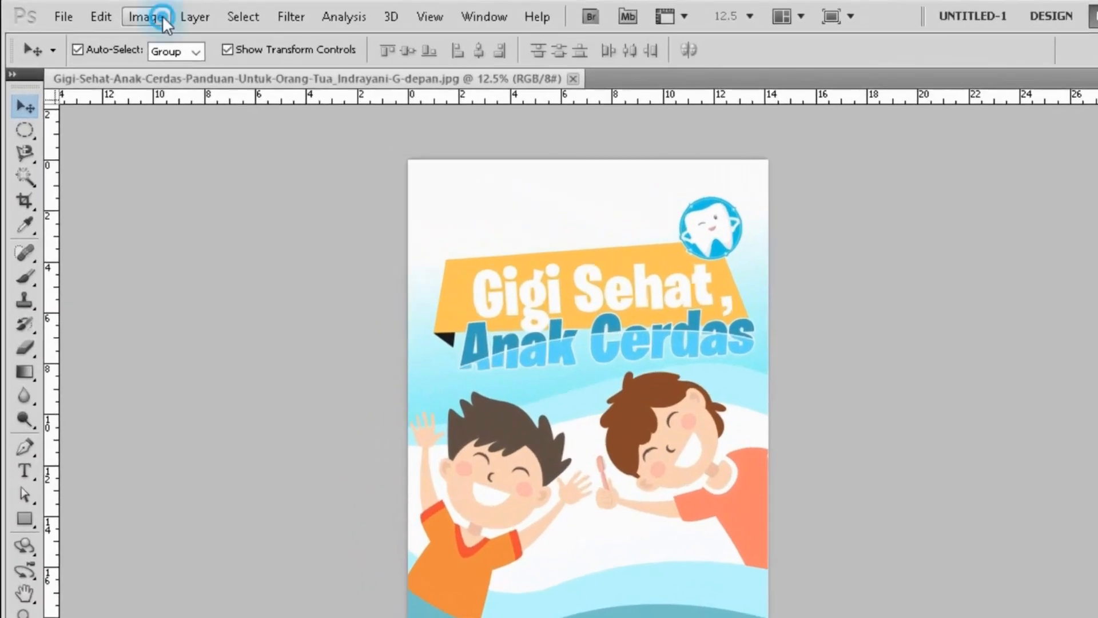
# - Examine the cover image's document width, height, units and resolution in the Image Size settings without changing them
pyautogui.click(126, 15)
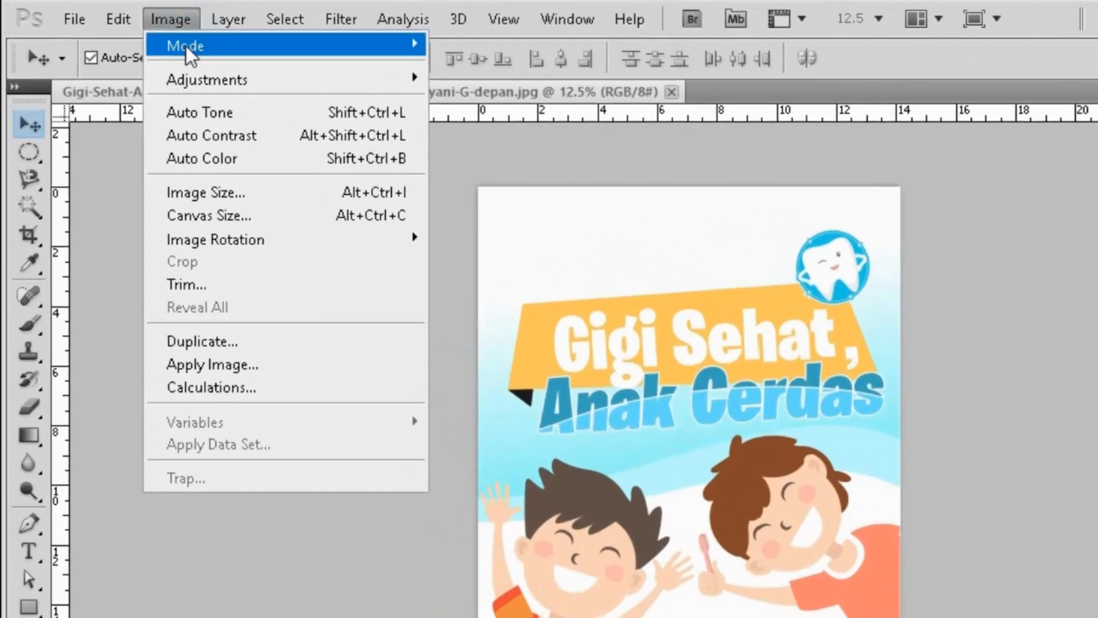
pyautogui.click(225, 194)
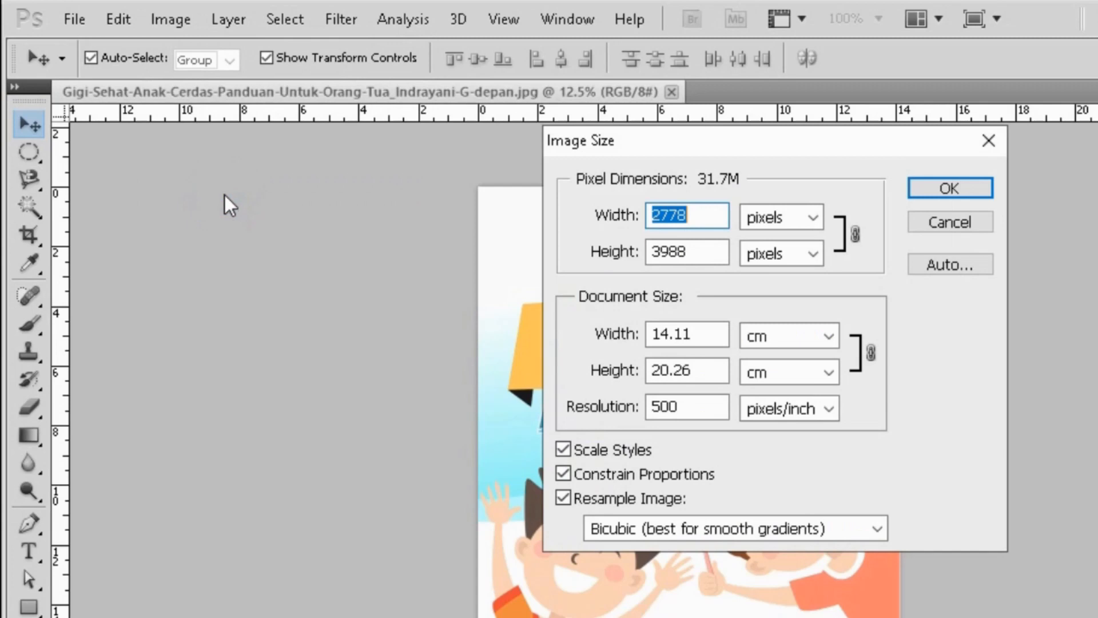
pyautogui.doubleClick(698, 333)
pyautogui.doubleClick(703, 369)
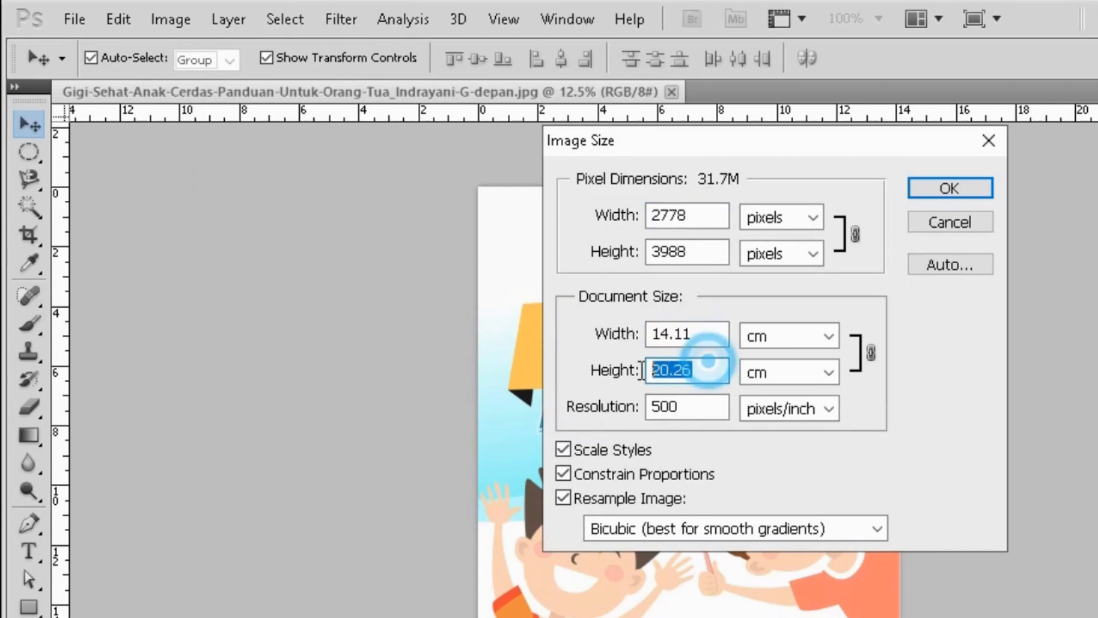
pyautogui.click(700, 405)
pyautogui.moveTo(701, 406); pyautogui.dragTo(637, 404)
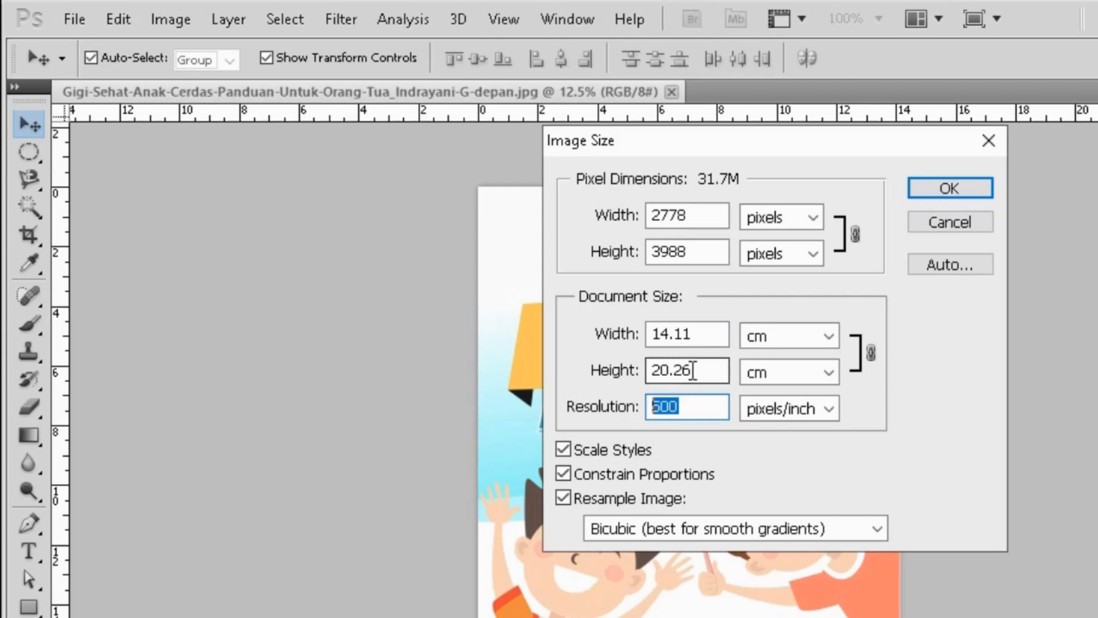
pyautogui.doubleClick(710, 333)
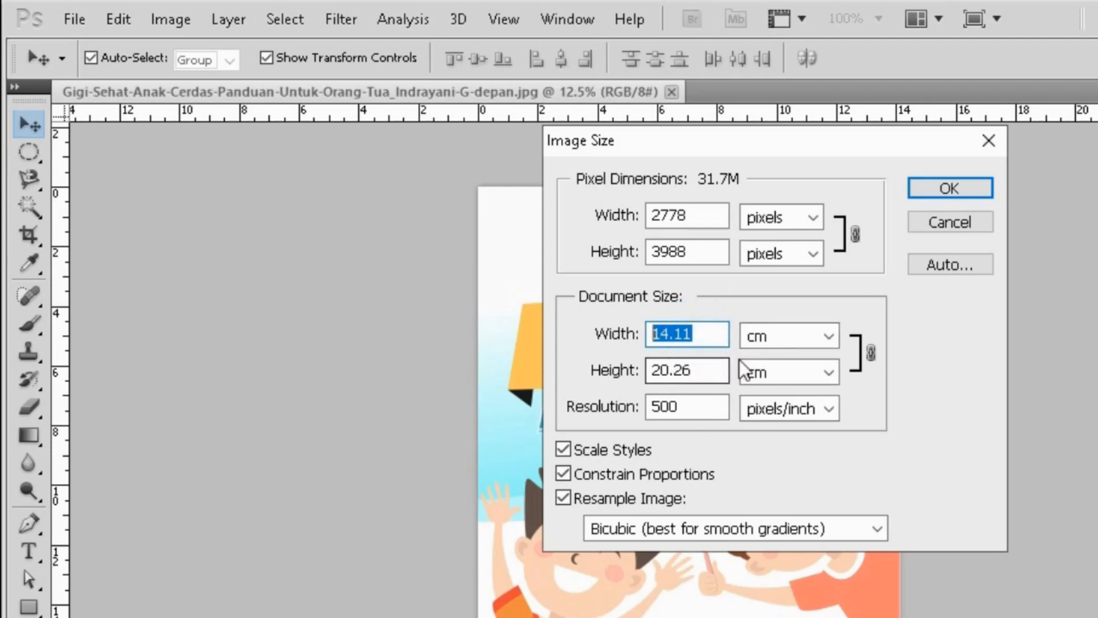
pyautogui.click(771, 334)
pyautogui.click(771, 334)
pyautogui.doubleClick(691, 371)
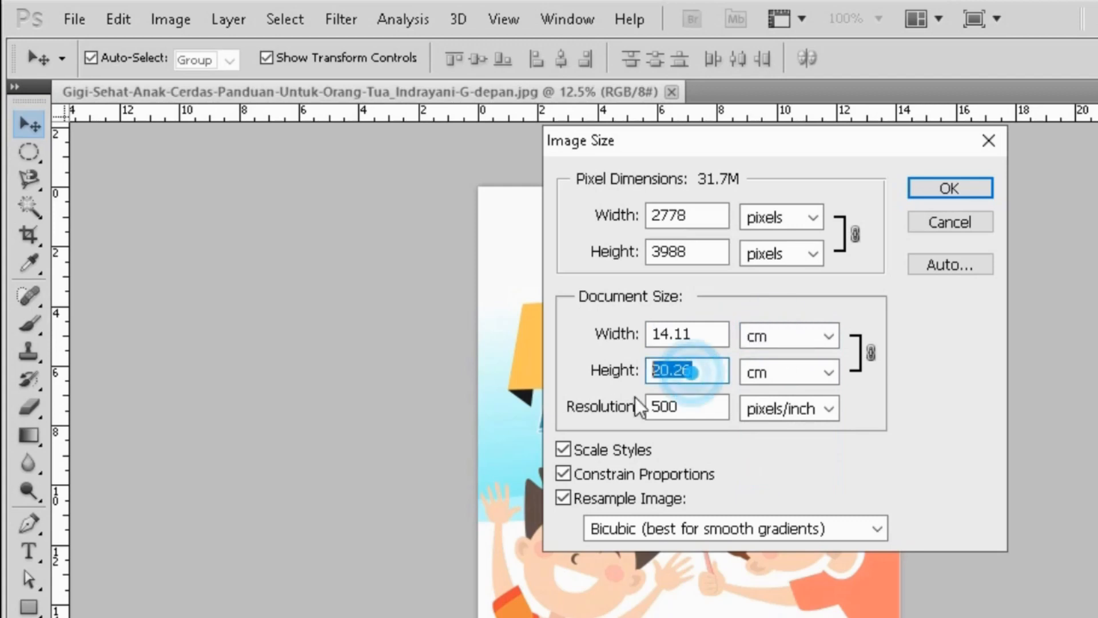
pyautogui.press('Tab')
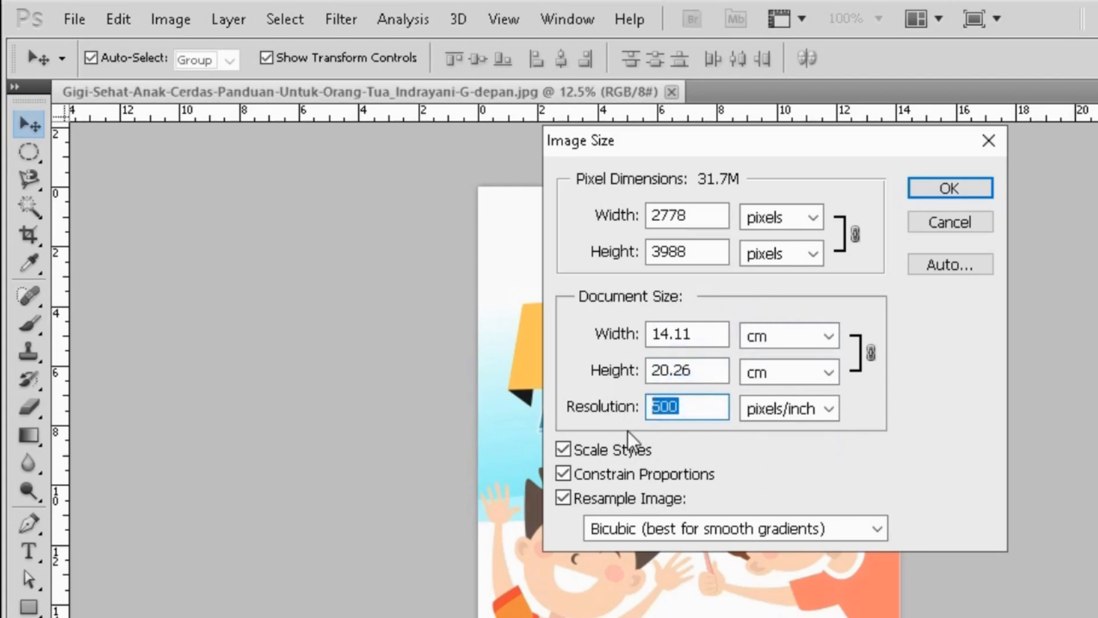
pyautogui.doubleClick(690, 337)
pyautogui.click(695, 372)
pyautogui.doubleClick(678, 375)
pyautogui.doubleClick(688, 407)
pyautogui.doubleClick(696, 336)
pyautogui.moveTo(697, 370); pyautogui.dragTo(639, 378)
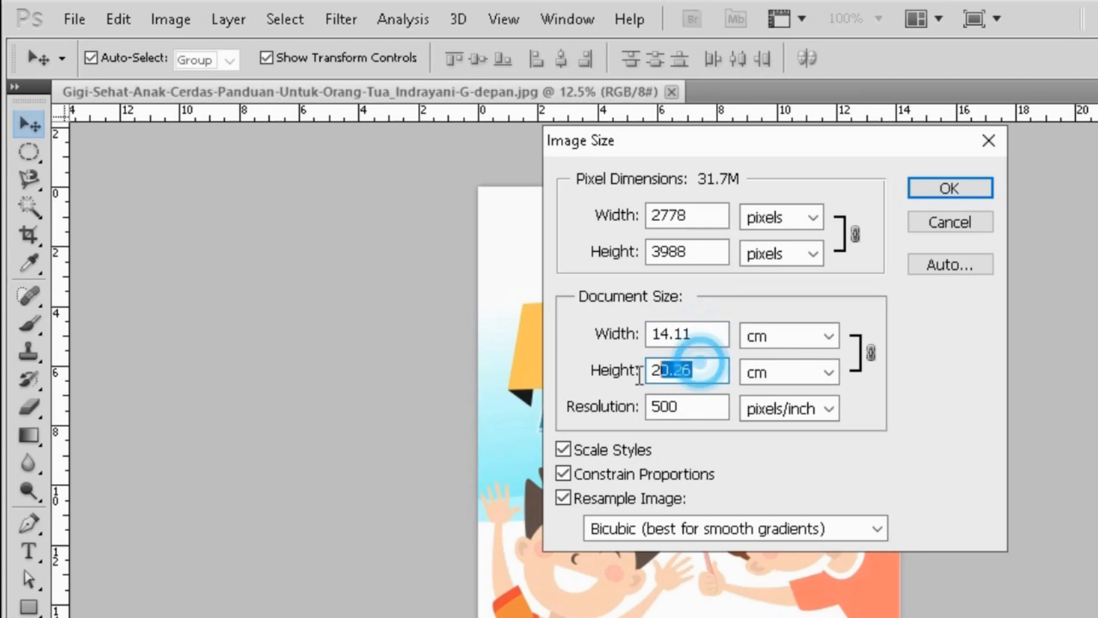
pyautogui.doubleClick(692, 335)
pyautogui.doubleClick(687, 366)
pyautogui.doubleClick(705, 328)
pyautogui.doubleClick(699, 369)
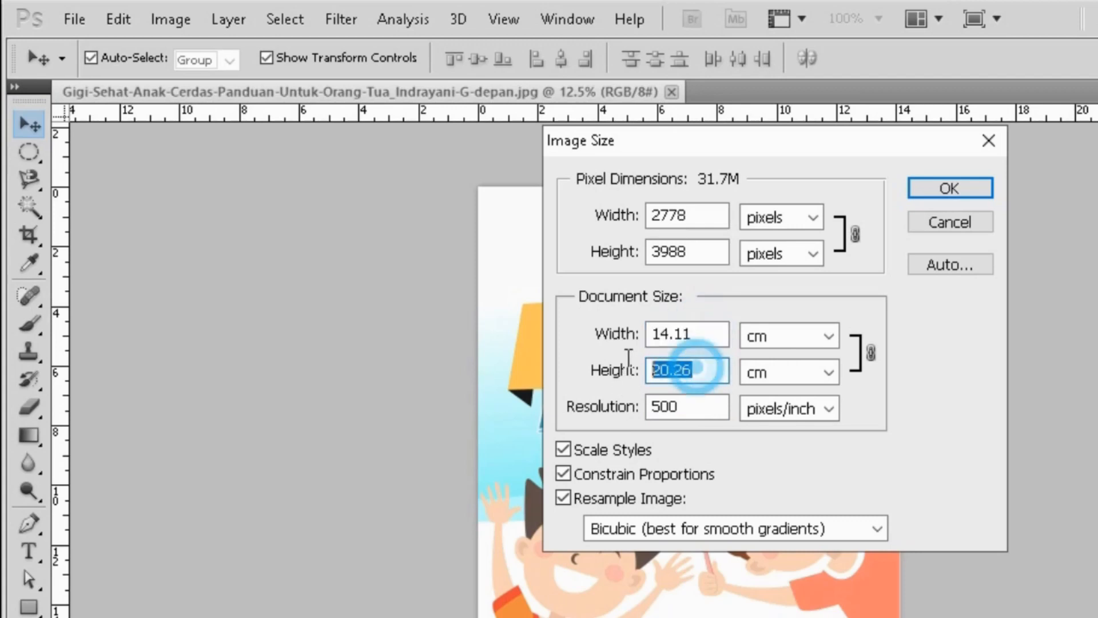
pyautogui.doubleClick(689, 334)
pyautogui.doubleClick(692, 367)
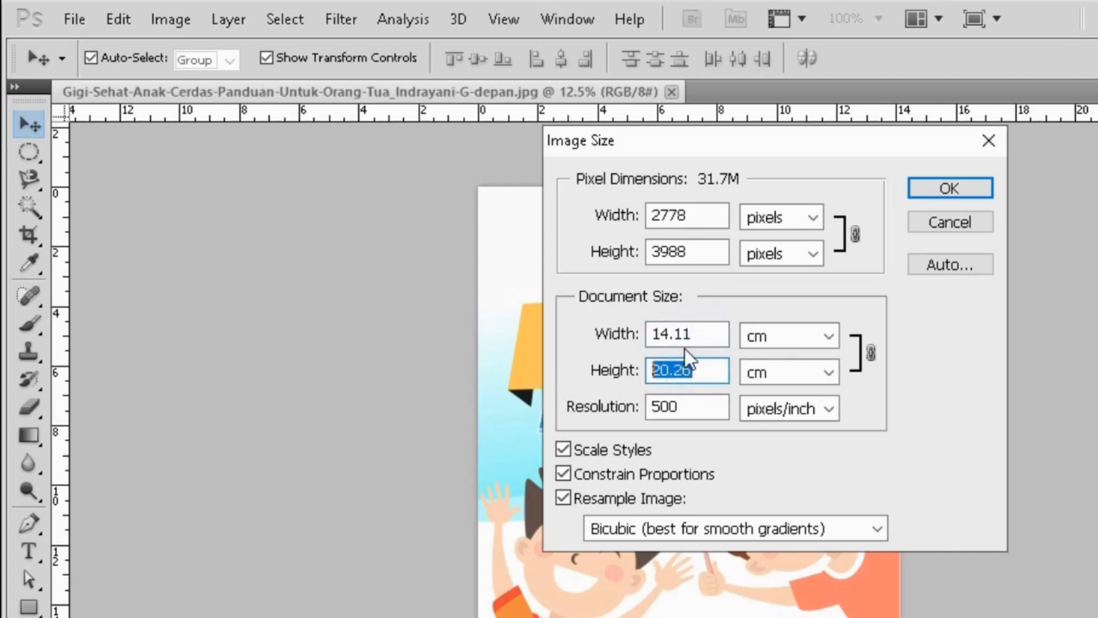
pyautogui.doubleClick(687, 332)
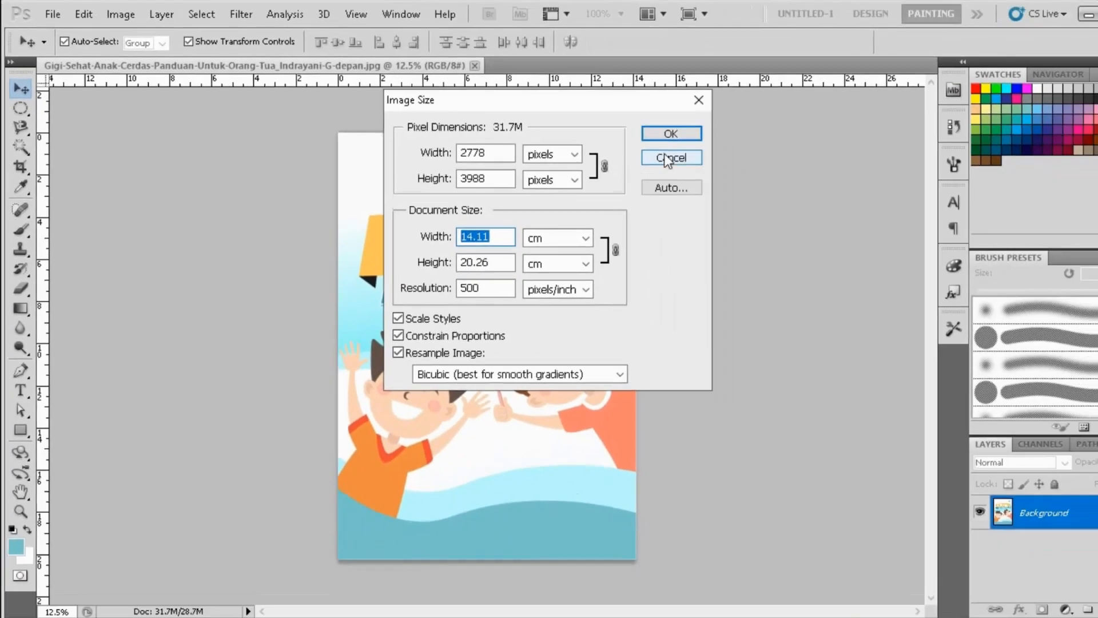
pyautogui.click(668, 159)
# - Start a new document and set its width and height units to cm
pyautogui.click(52, 15)
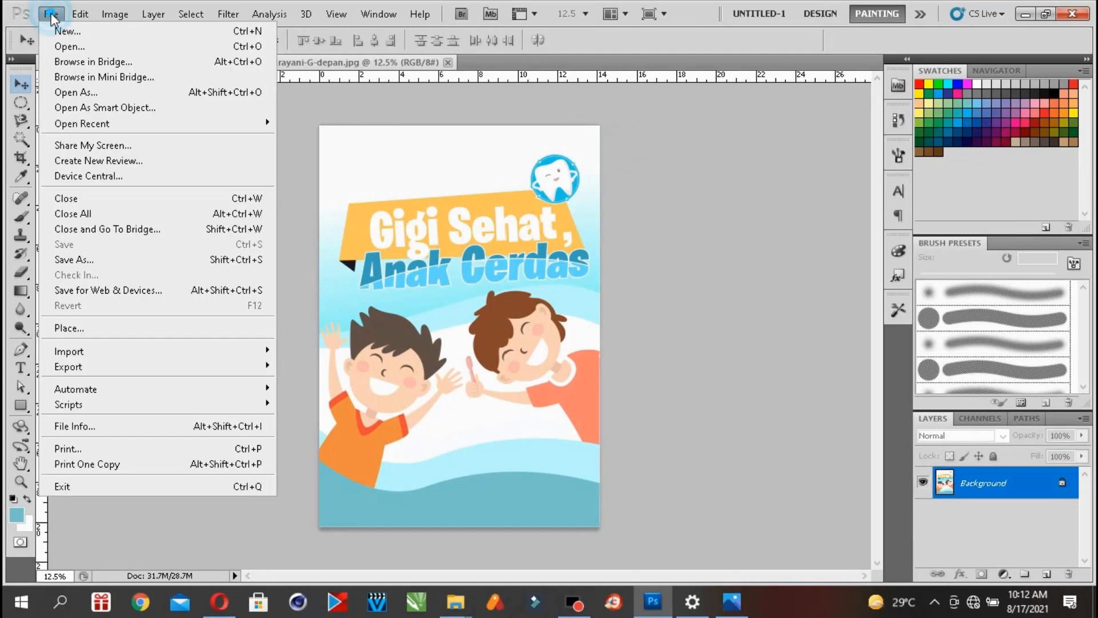
pyautogui.click(63, 32)
pyautogui.click(457, 212)
pyautogui.click(441, 246)
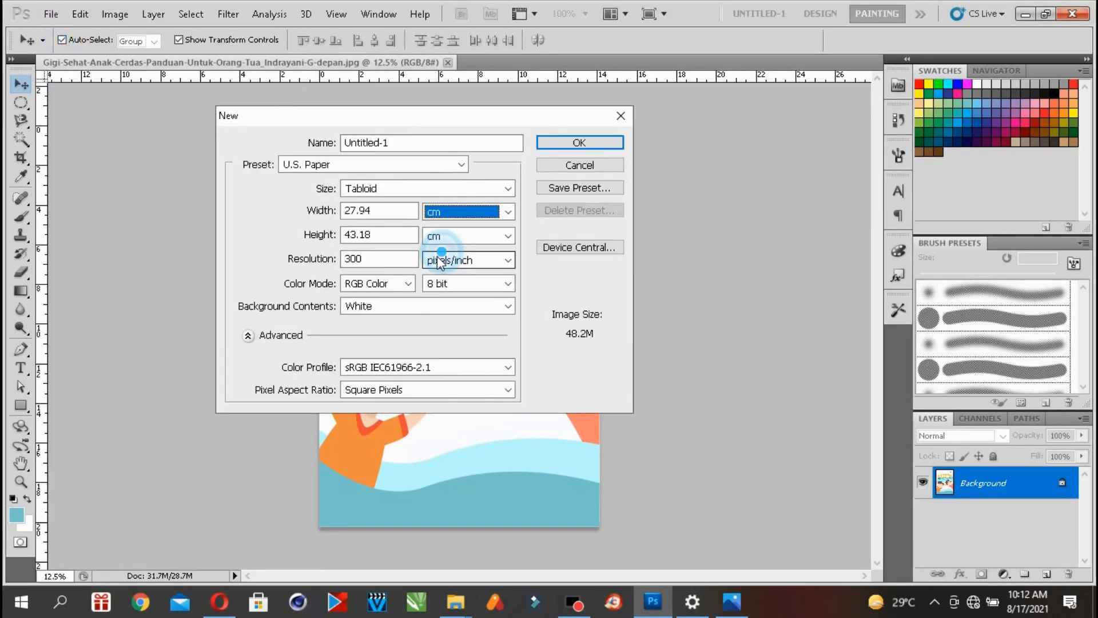
# - Create the new document at 14 cm wide by 20 cm high, 500 pixels/inch, with transparent background contents
pyautogui.doubleClick(385, 211)
pyautogui.write('14')
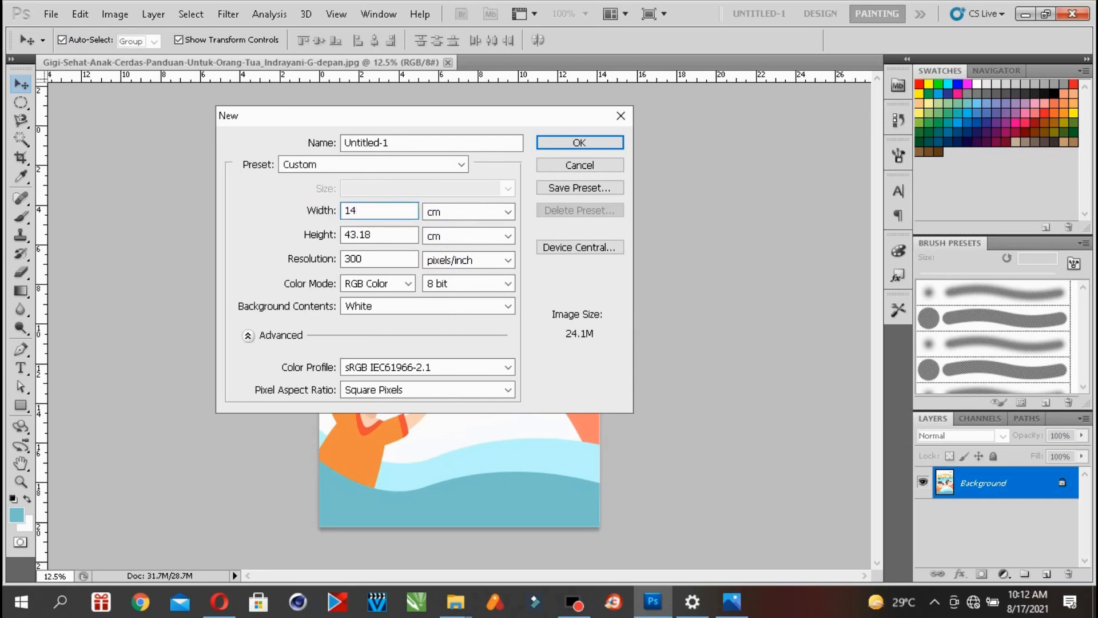
pyautogui.doubleClick(385, 235)
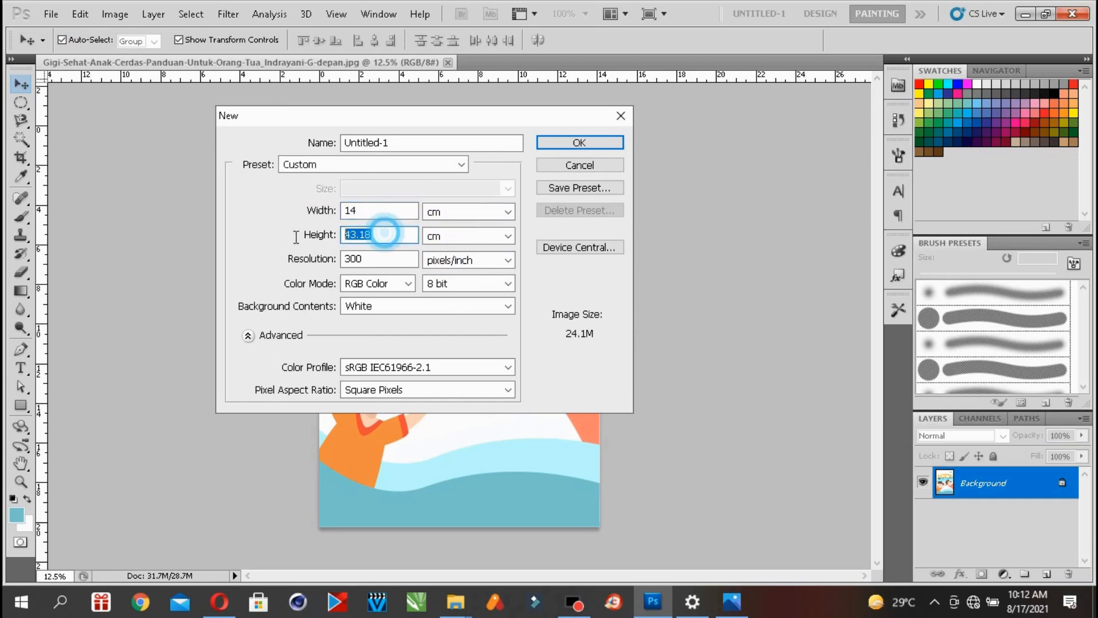
pyautogui.write('20')
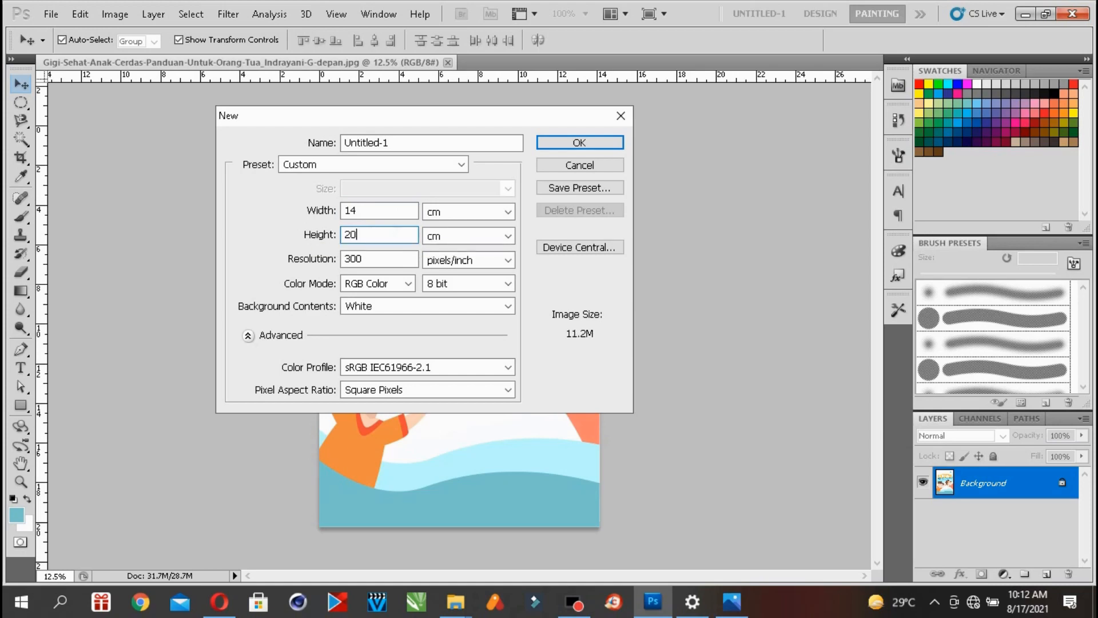
pyautogui.moveTo(353, 260); pyautogui.dragTo(337, 254)
pyautogui.write('5')
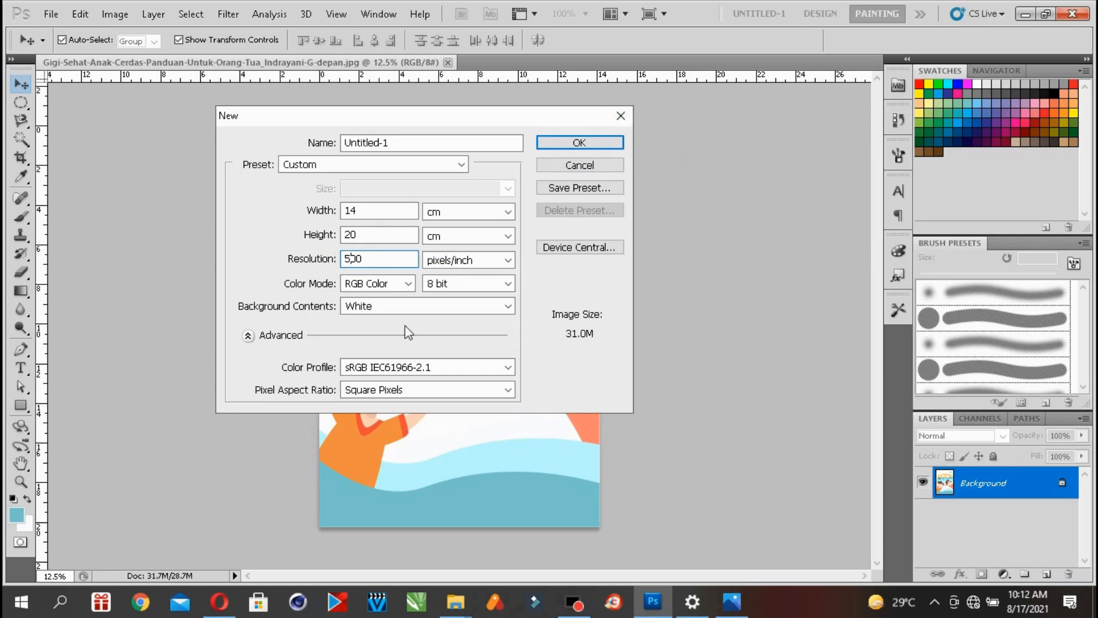
pyautogui.click(508, 306)
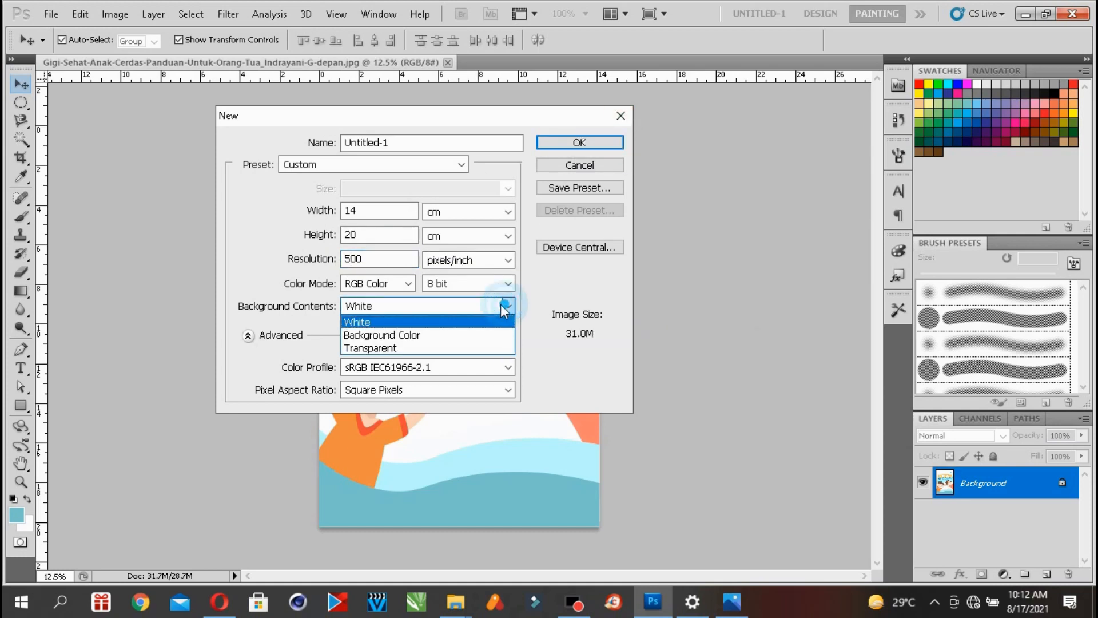
pyautogui.click(442, 348)
pyautogui.click(580, 143)
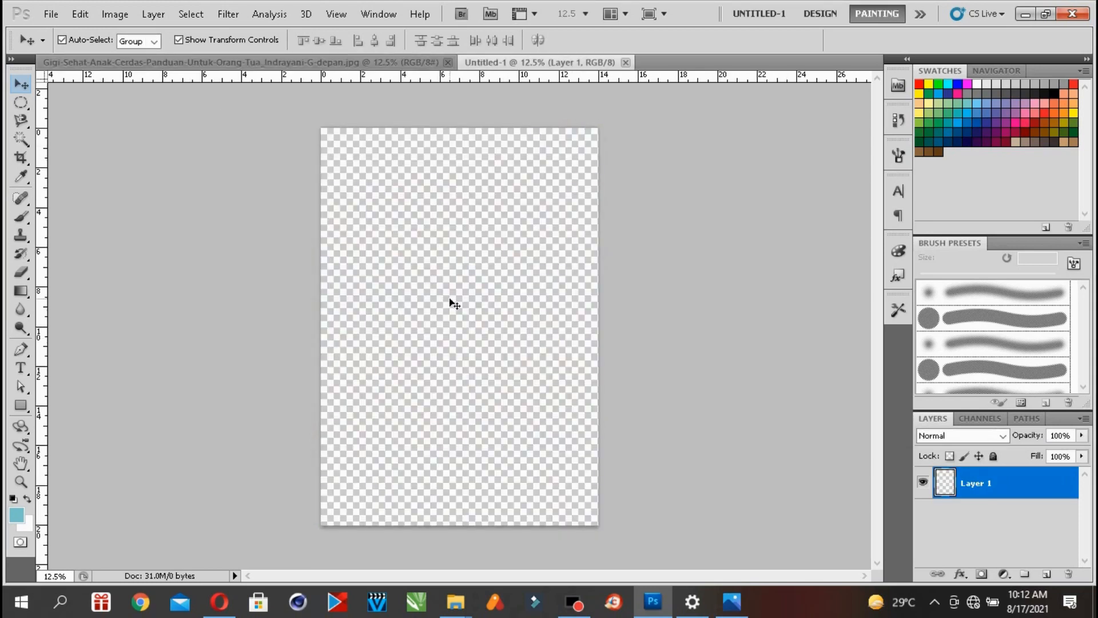
# - Compare the blank document with the cover image and set the foreground color to white (ffffff)
pyautogui.click(282, 63)
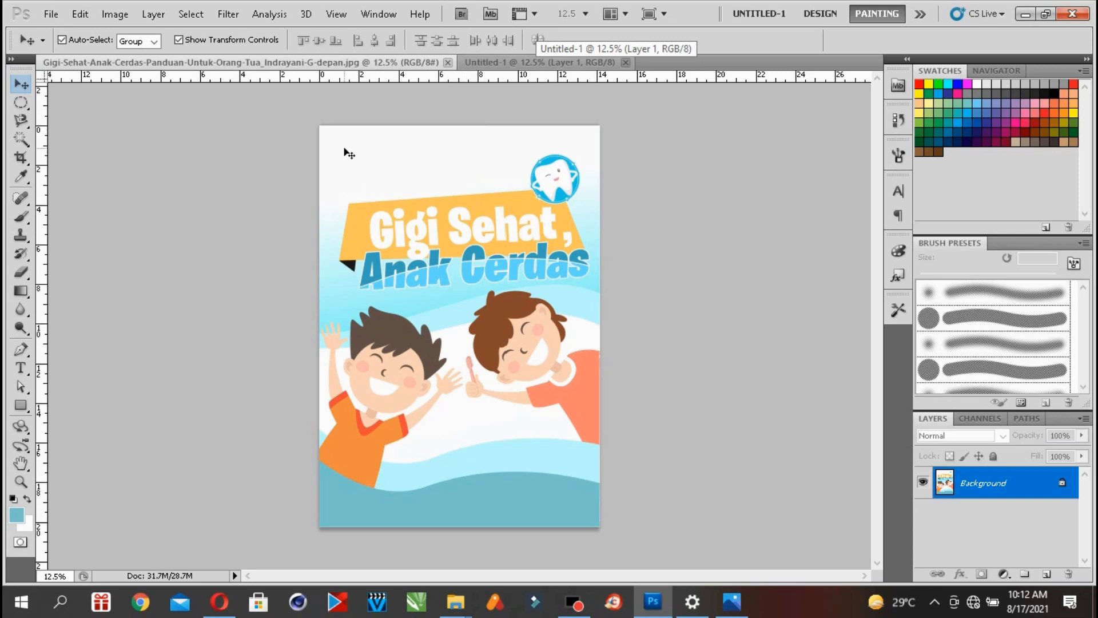
pyautogui.click(492, 63)
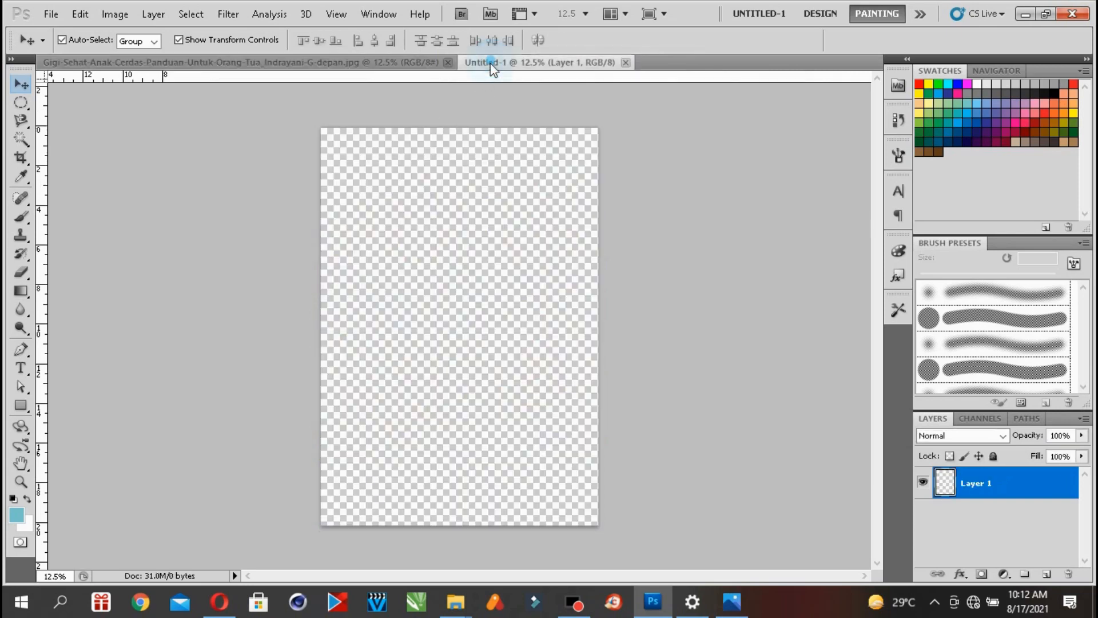
pyautogui.click(16, 517)
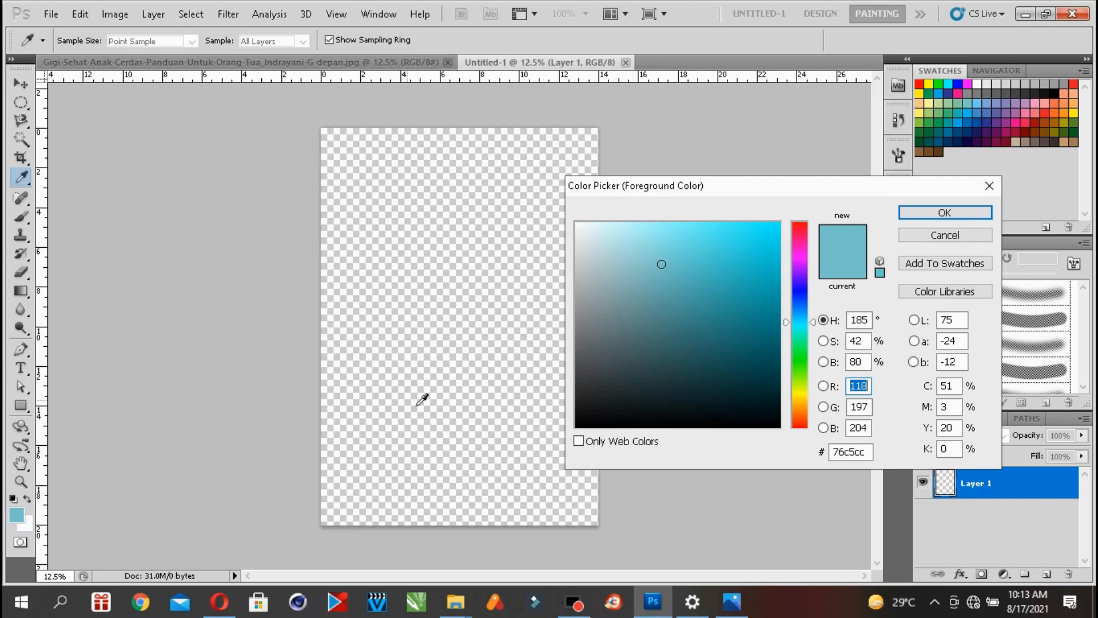
pyautogui.click(587, 236)
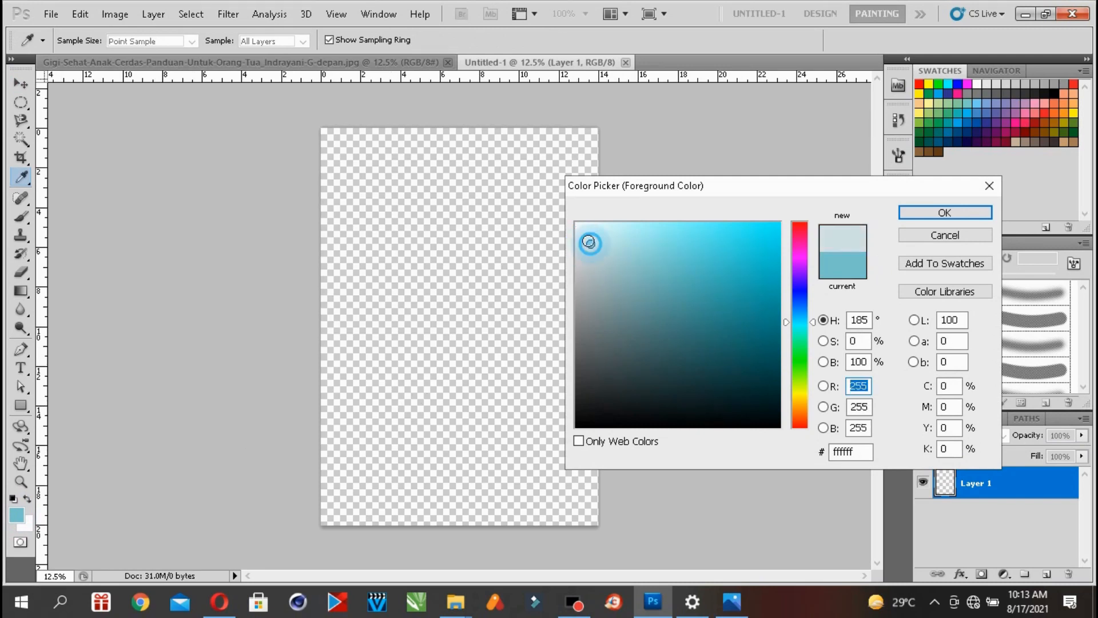
pyautogui.moveTo(587, 236)
pyautogui.mouseDown()
pyautogui.moveTo(605, 250)
pyautogui.moveTo(596, 249)
pyautogui.moveTo(583, 229)
pyautogui.moveTo(824, 343)
pyautogui.moveTo(732, 262)
pyautogui.moveTo(564, 211)
pyautogui.mouseUp()
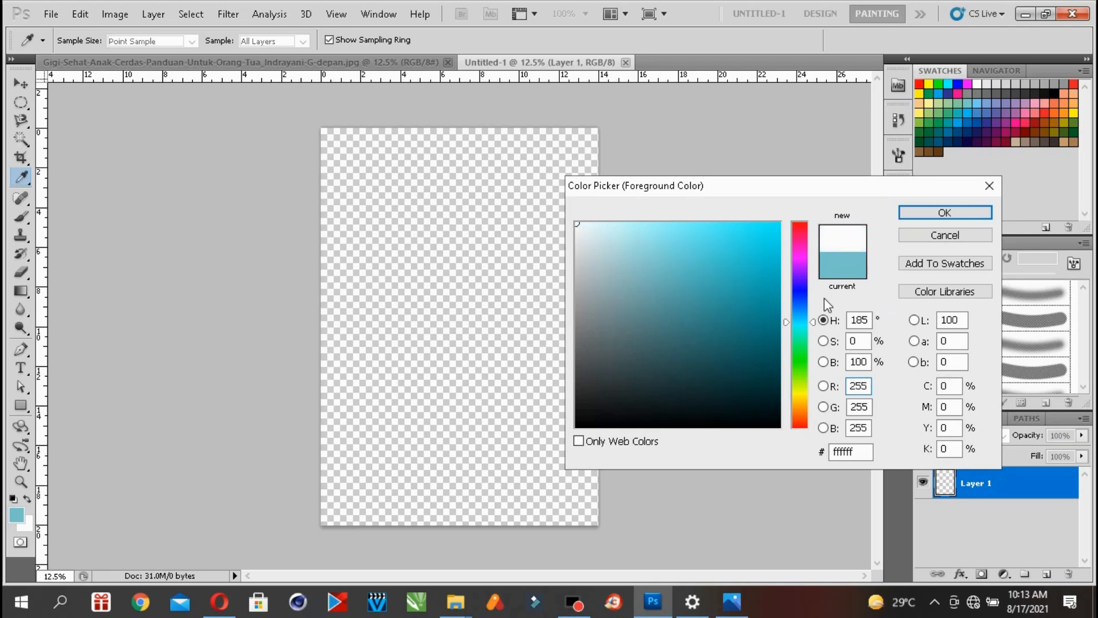
pyautogui.moveTo(794, 324); pyautogui.dragTo(800, 255)
pyautogui.moveTo(608, 240); pyautogui.dragTo(543, 194)
pyautogui.click(922, 216)
pyautogui.press('v')
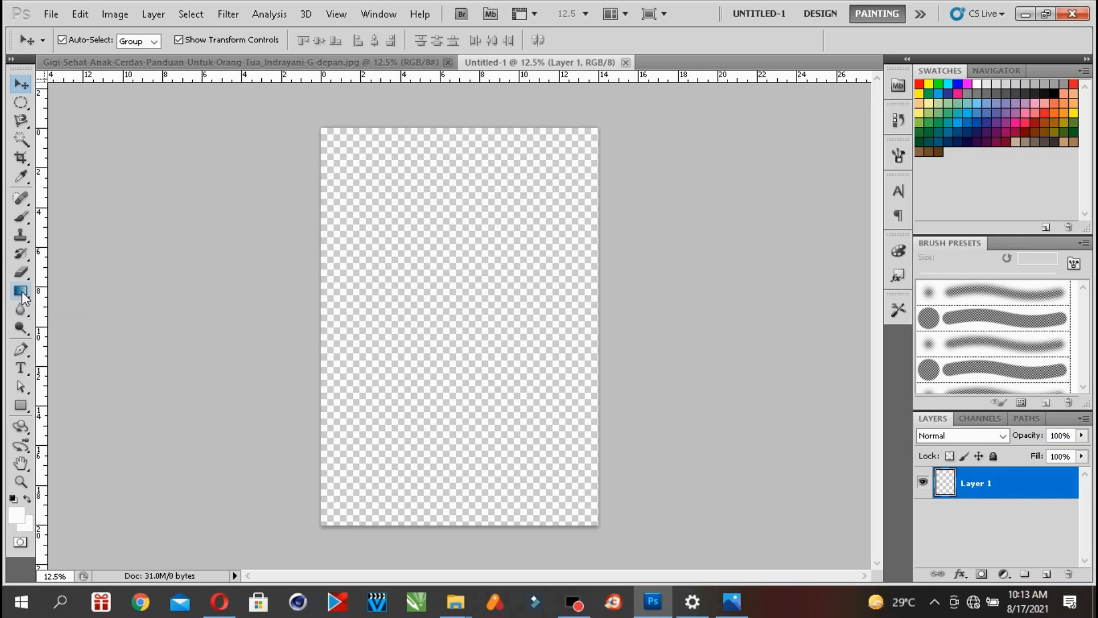
# - Fill the whole transparent Layer 1 with the white foreground color using the Paint Bucket Tool
pyautogui.moveTo(23, 292); pyautogui.dragTo(57, 306)
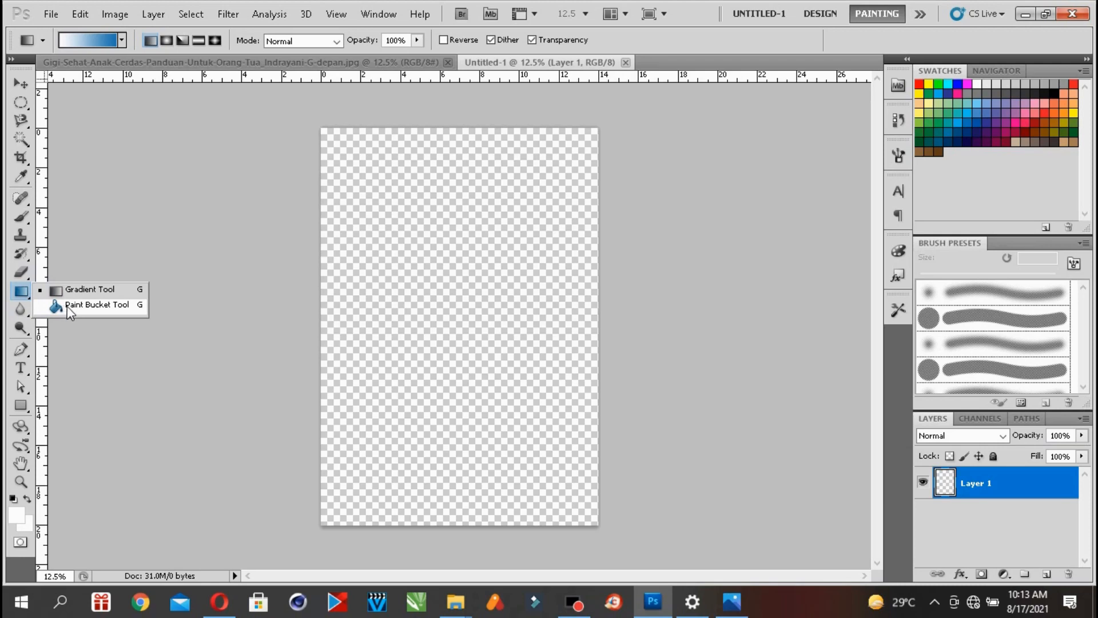
pyautogui.click(98, 305)
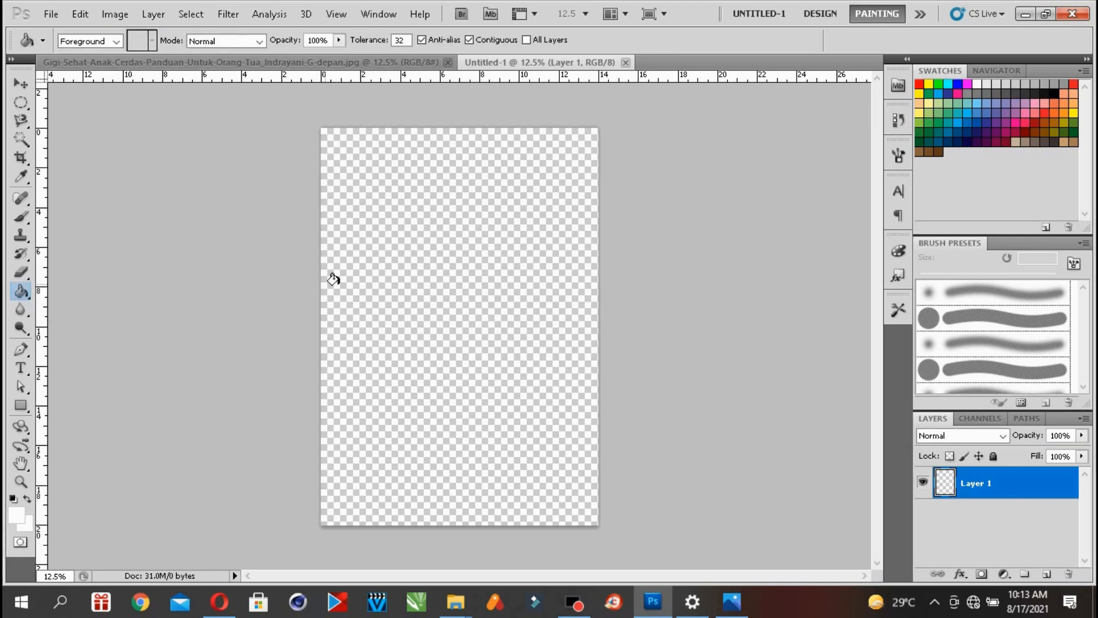
pyautogui.click(437, 296)
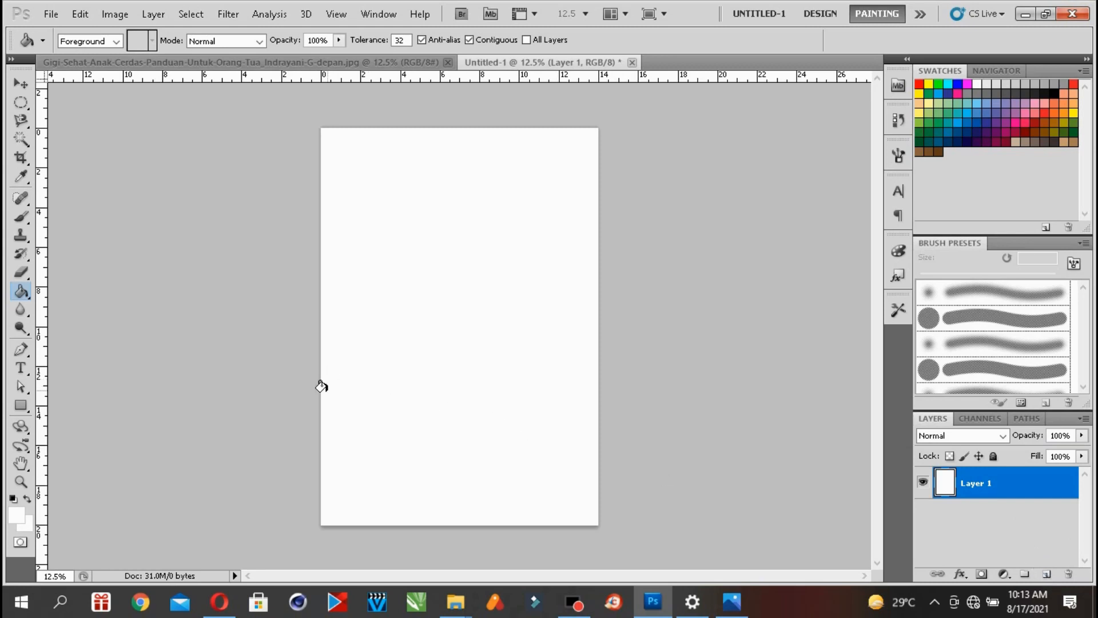
# - View the reference cover in Photos, return to Photoshop and set the Pen tool to draw shape layers
pyautogui.click(727, 612)
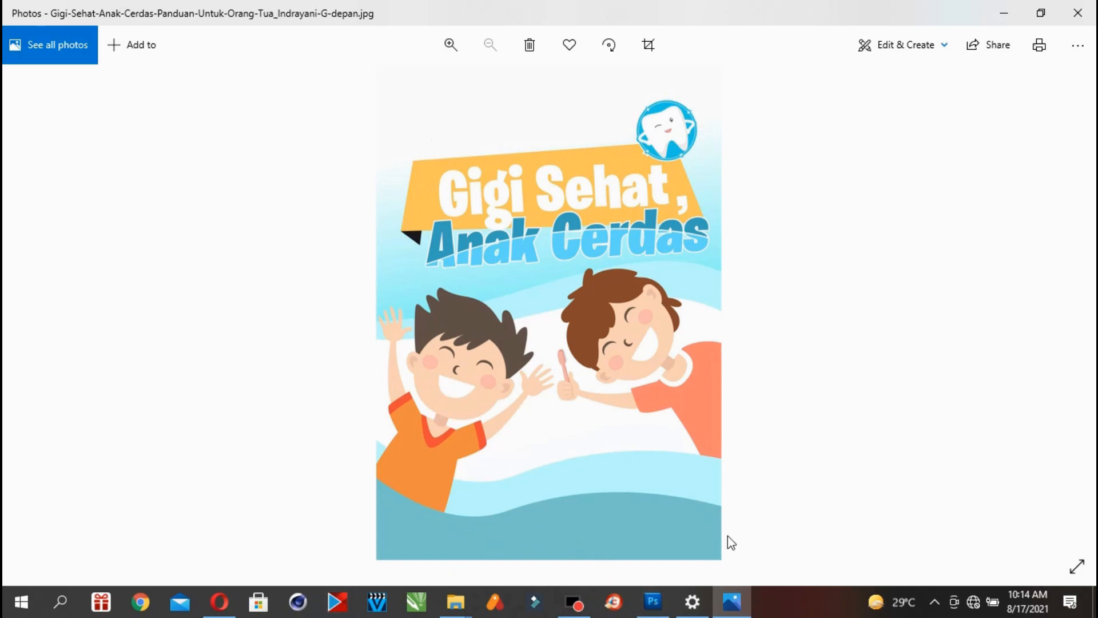
pyautogui.click(653, 602)
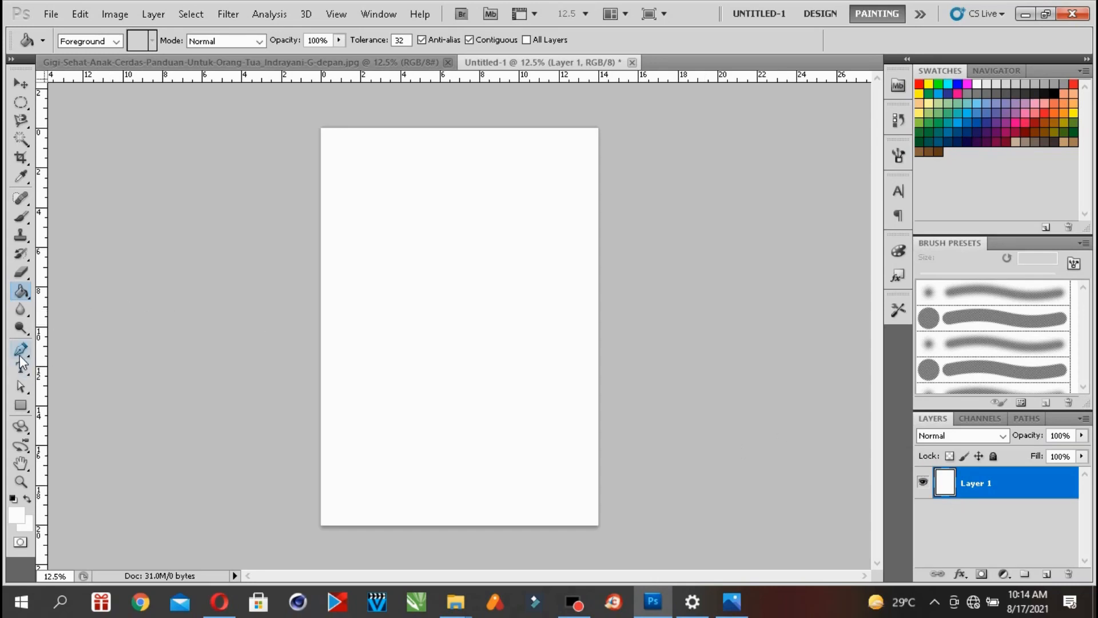
pyautogui.click(21, 352)
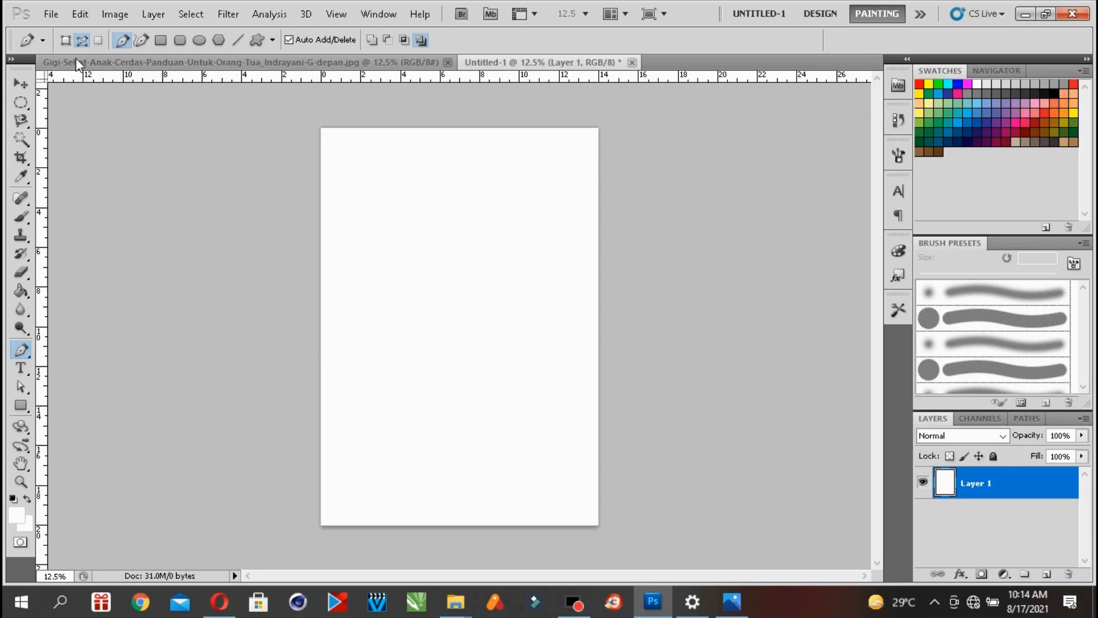
pyautogui.click(64, 41)
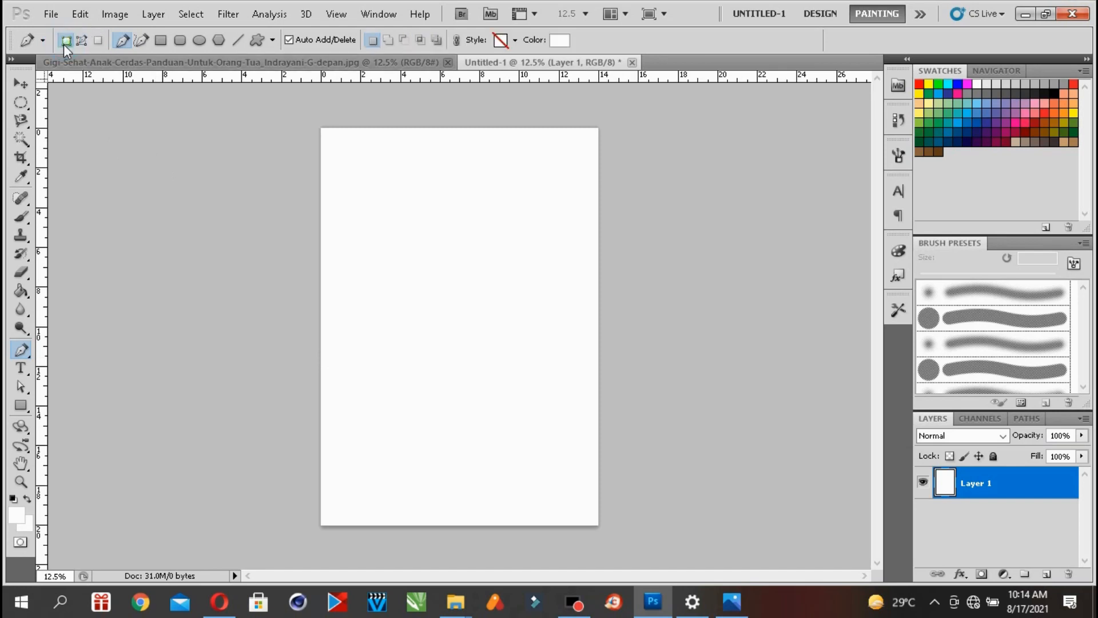
# - On a new layer, draw a closed white wave across the page bottom, from about 13 cm down the left edge to about 15 cm on the right
pyautogui.click(1046, 575)
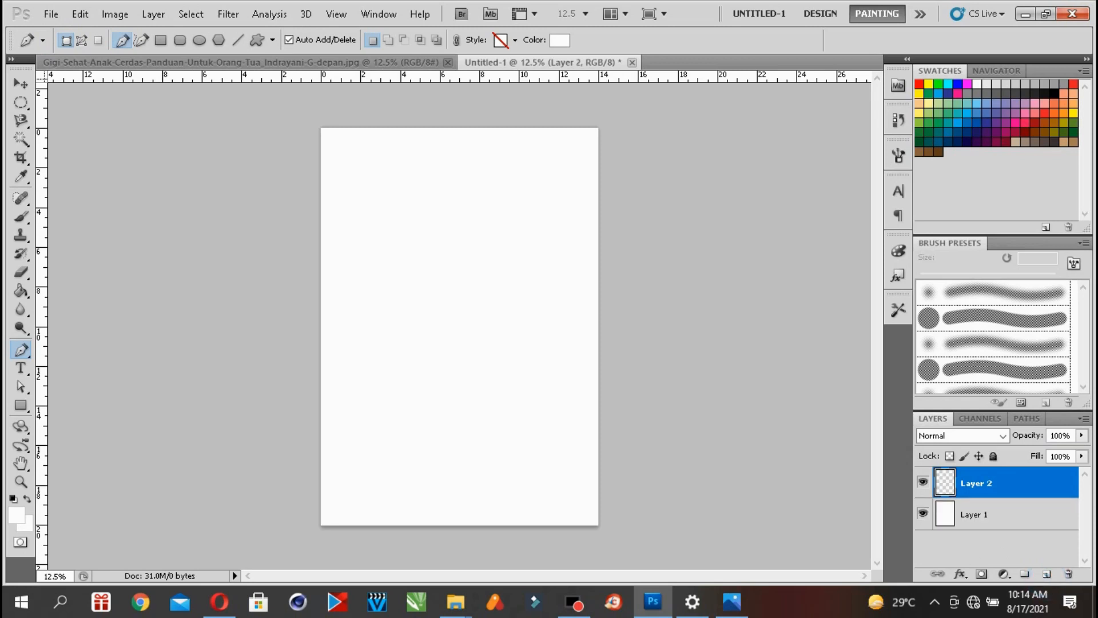
pyautogui.click(323, 391)
pyautogui.click(319, 526)
pyautogui.click(598, 526)
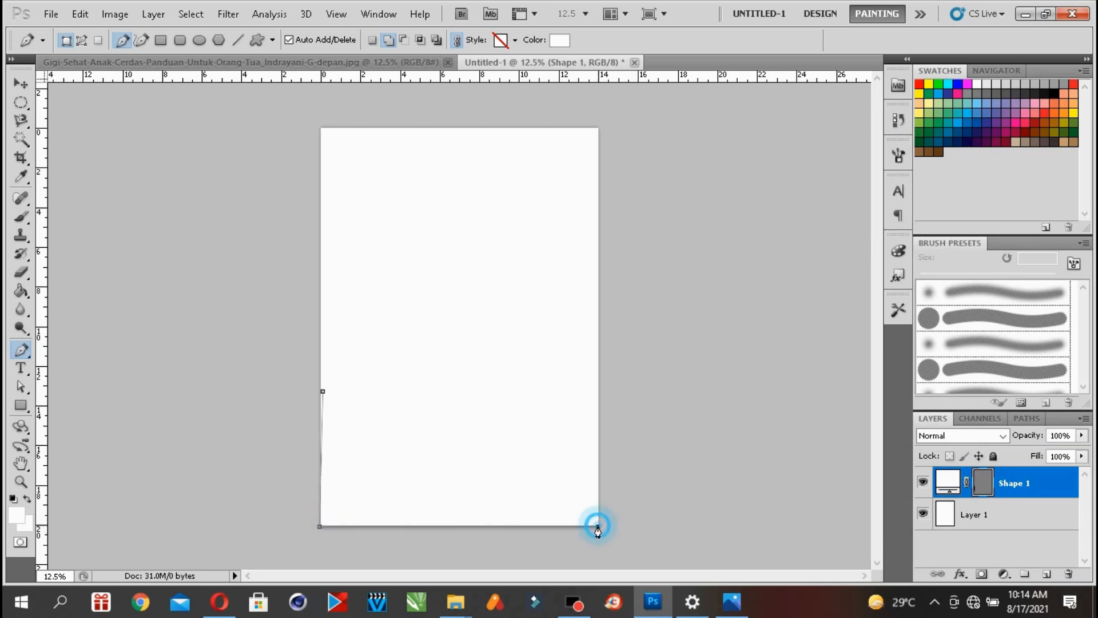
pyautogui.click(600, 427)
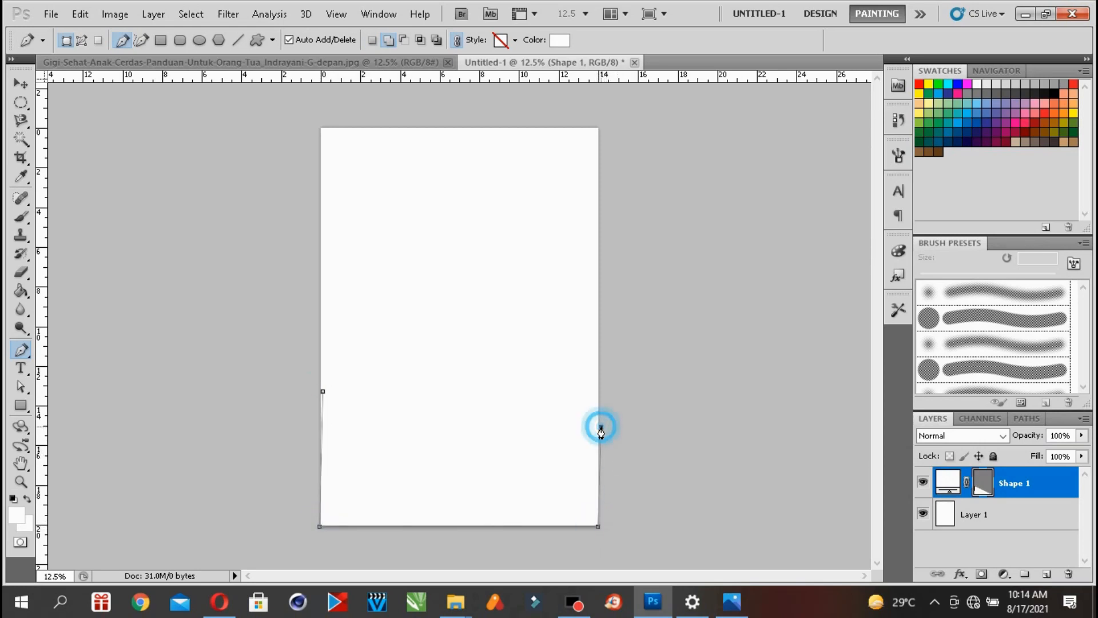
pyautogui.moveTo(520, 409); pyautogui.dragTo(469, 410)
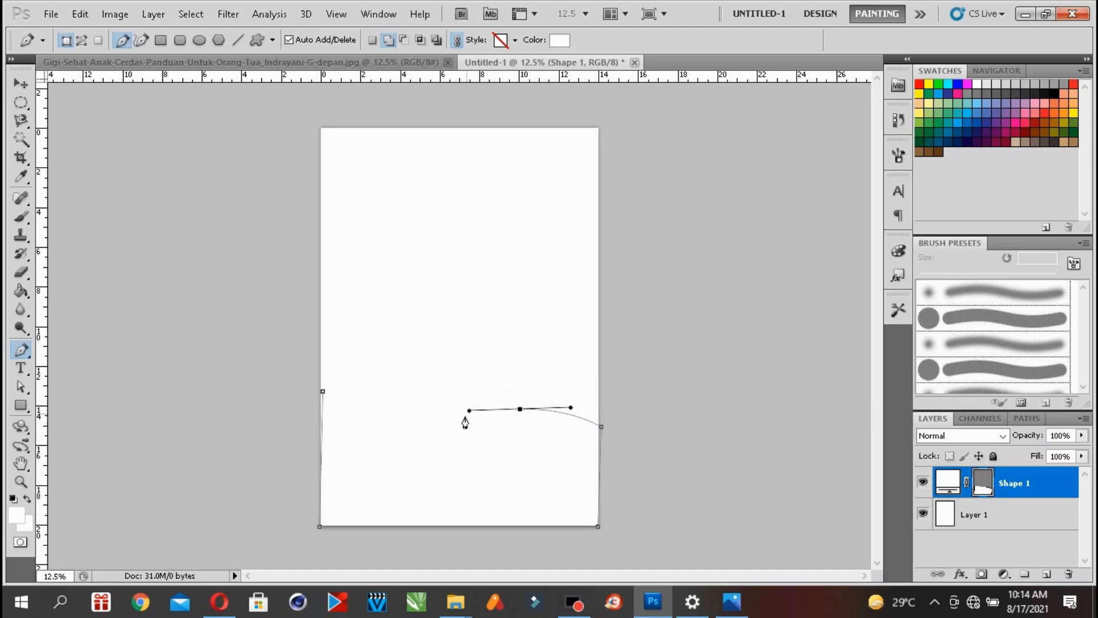
pyautogui.moveTo(424, 445); pyautogui.dragTo(366, 441)
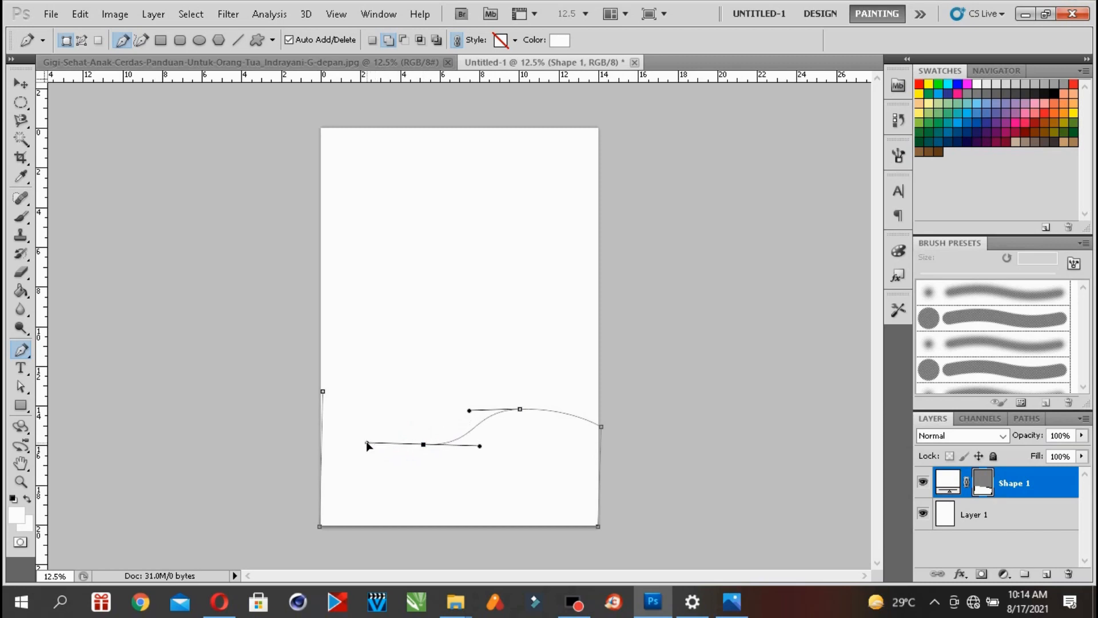
pyautogui.click(323, 393)
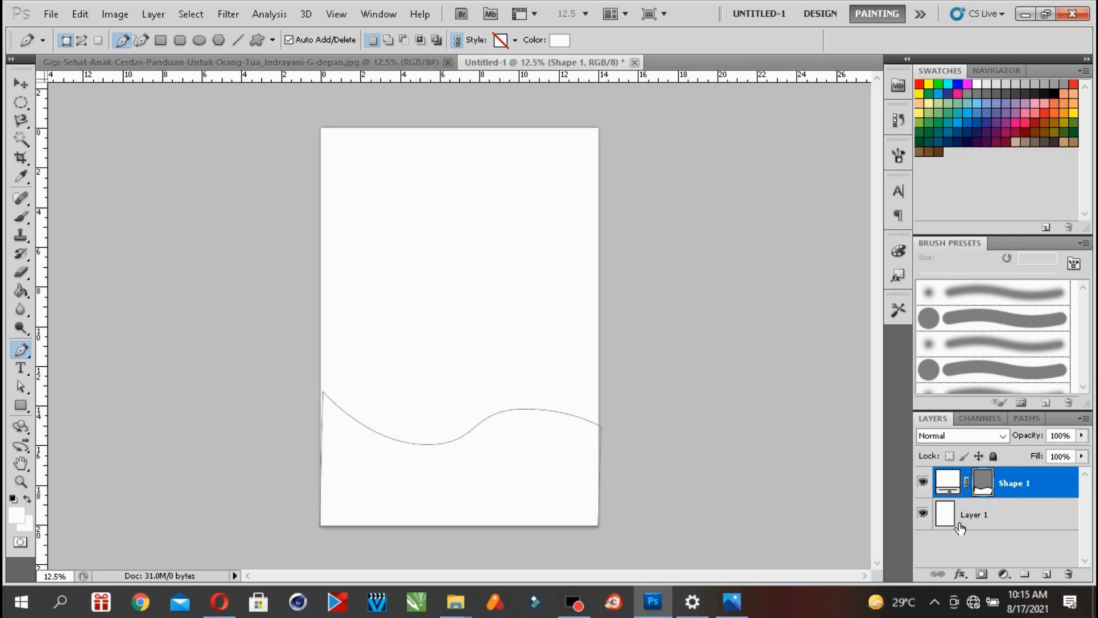
# - Delete the wave's vector mask and its Shape 1 layer, leaving the white Layer 1 shown
pyautogui.click(923, 513)
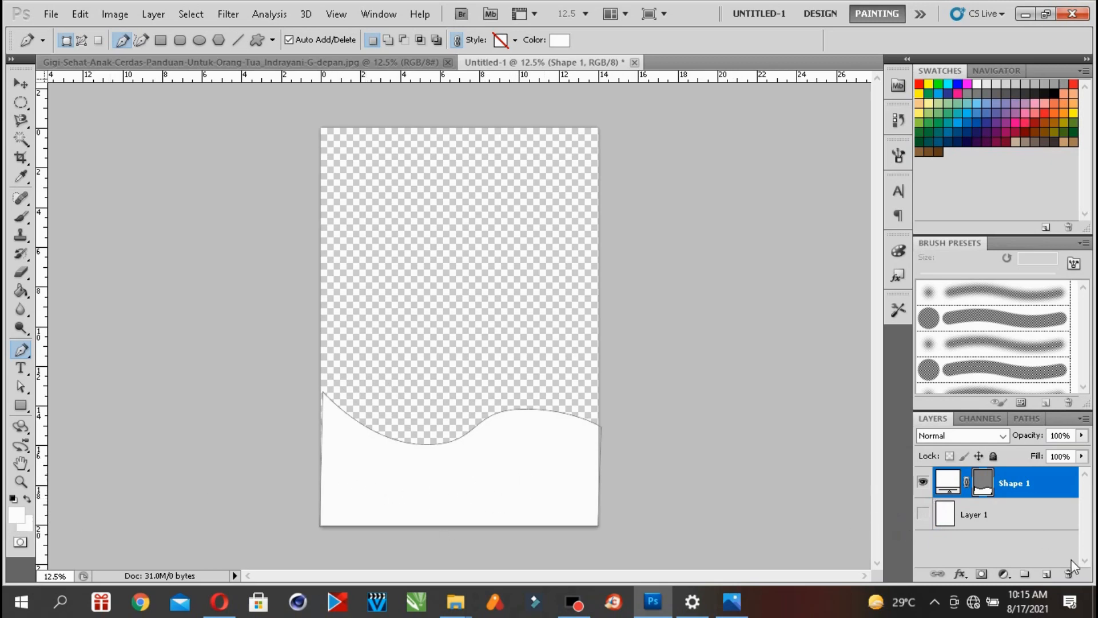
pyautogui.click(1066, 574)
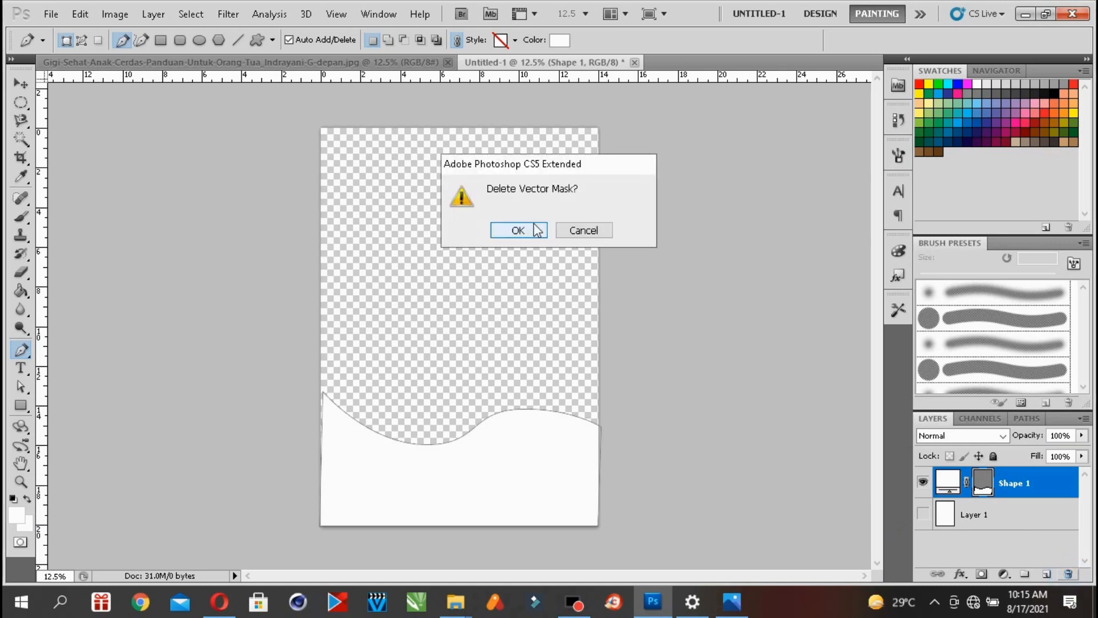
pyautogui.click(516, 229)
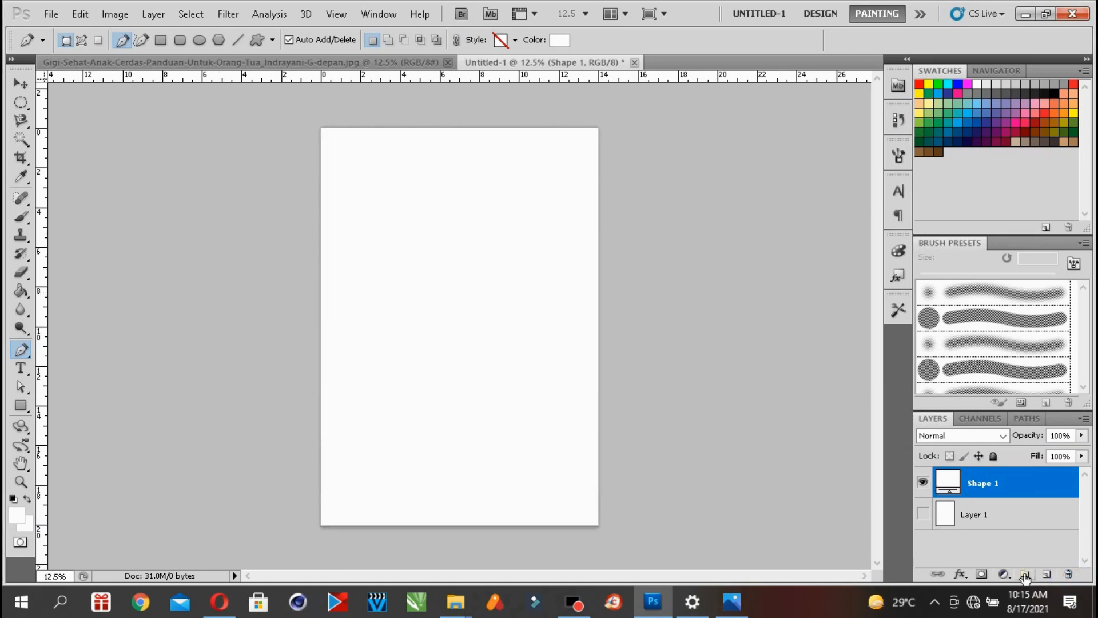
pyautogui.click(1069, 575)
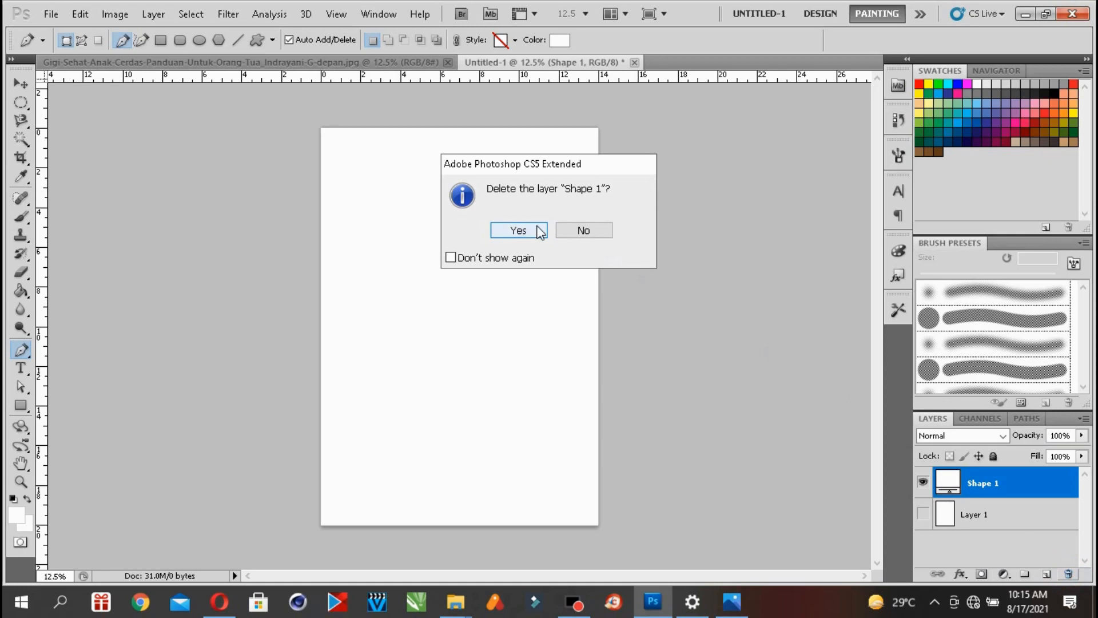
pyautogui.click(524, 230)
pyautogui.click(923, 482)
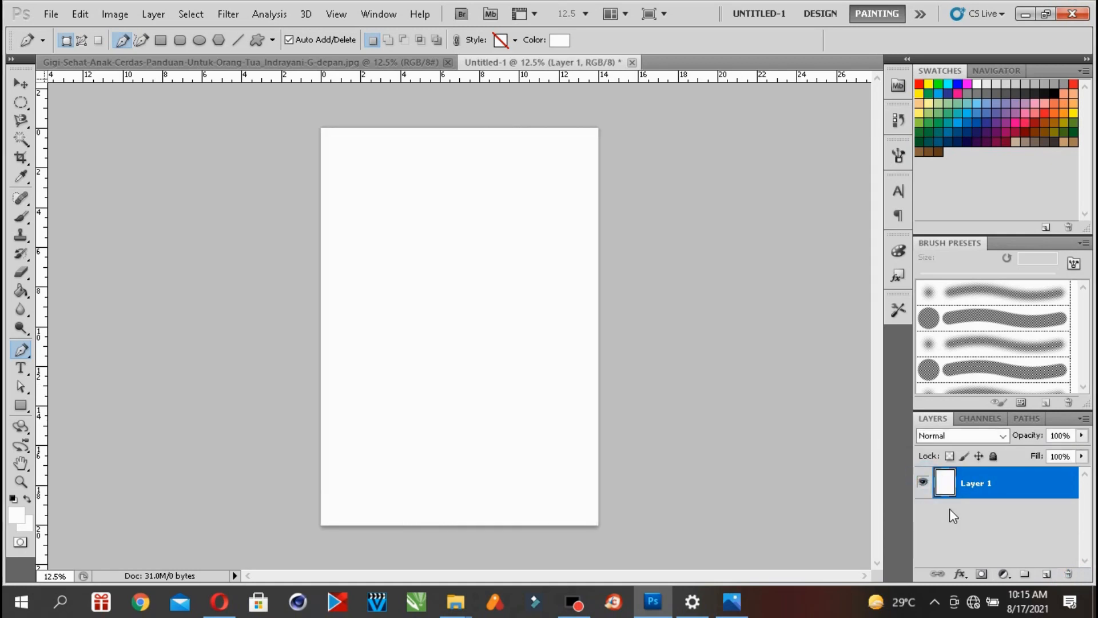
# - Add a new layer and sample the darker teal of the reference cover's bottom wave as the foreground color
pyautogui.click(1047, 574)
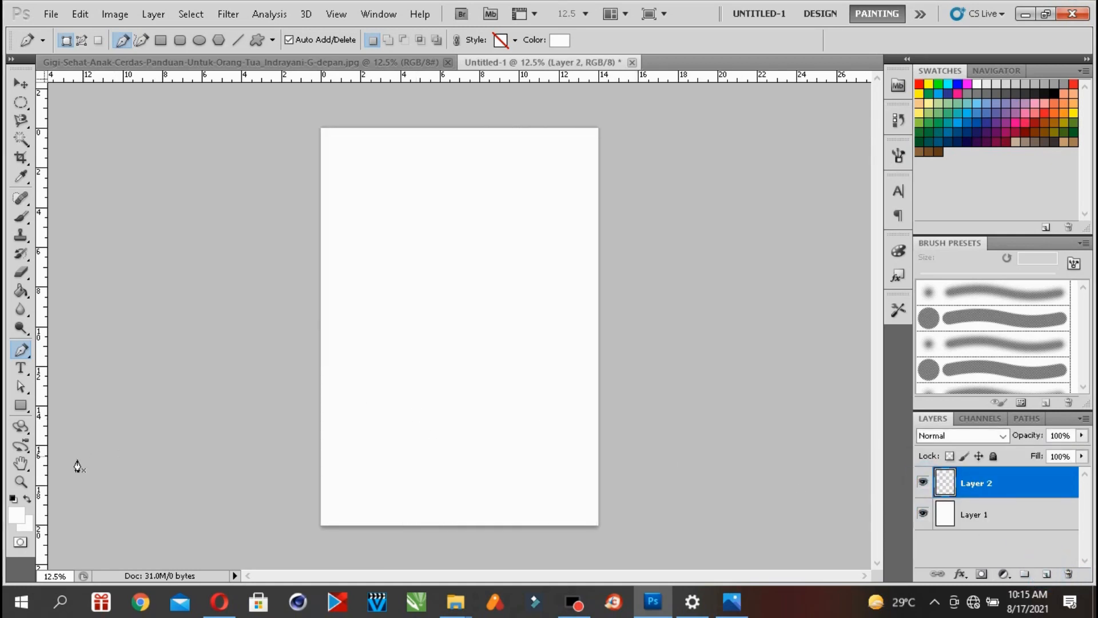
pyautogui.click(19, 518)
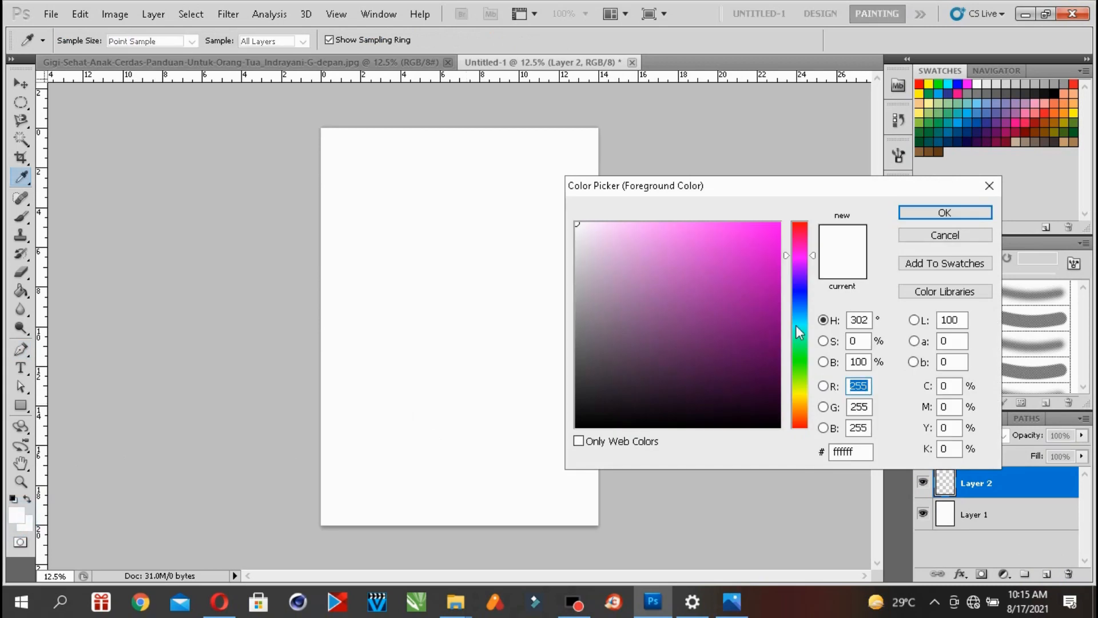
pyautogui.click(945, 235)
pyautogui.press('p')
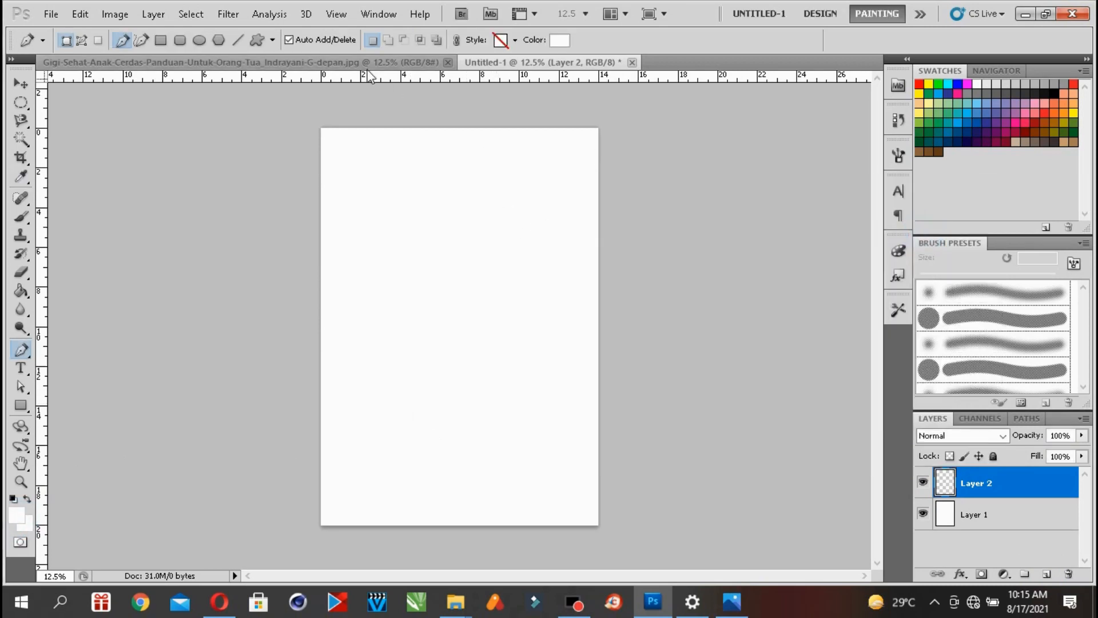
pyautogui.click(350, 63)
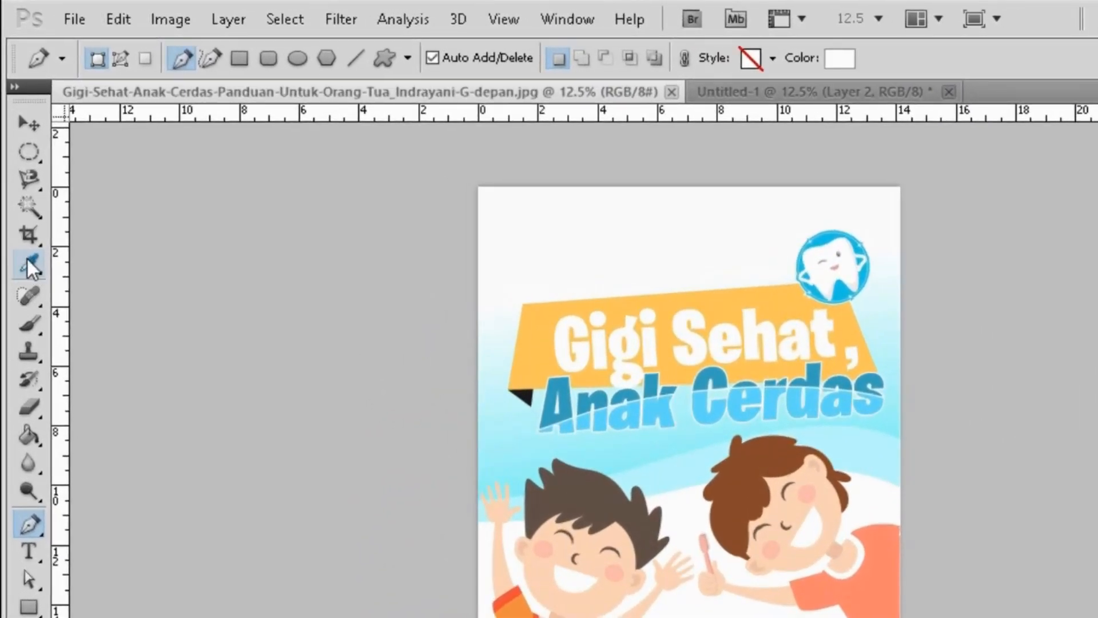
pyautogui.click(28, 261)
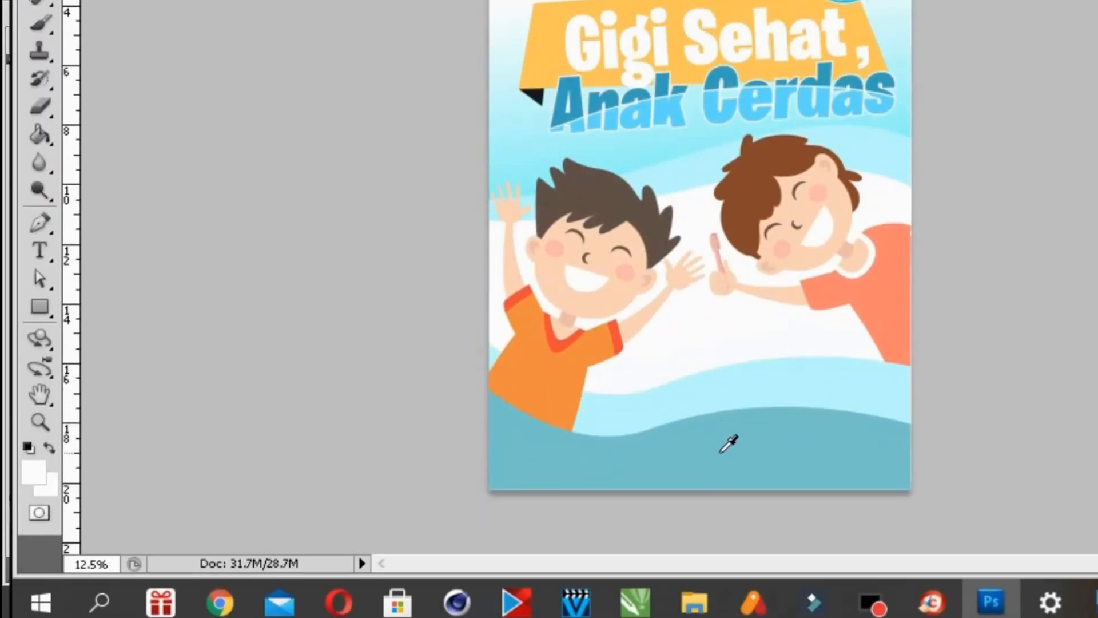
pyautogui.click(720, 452)
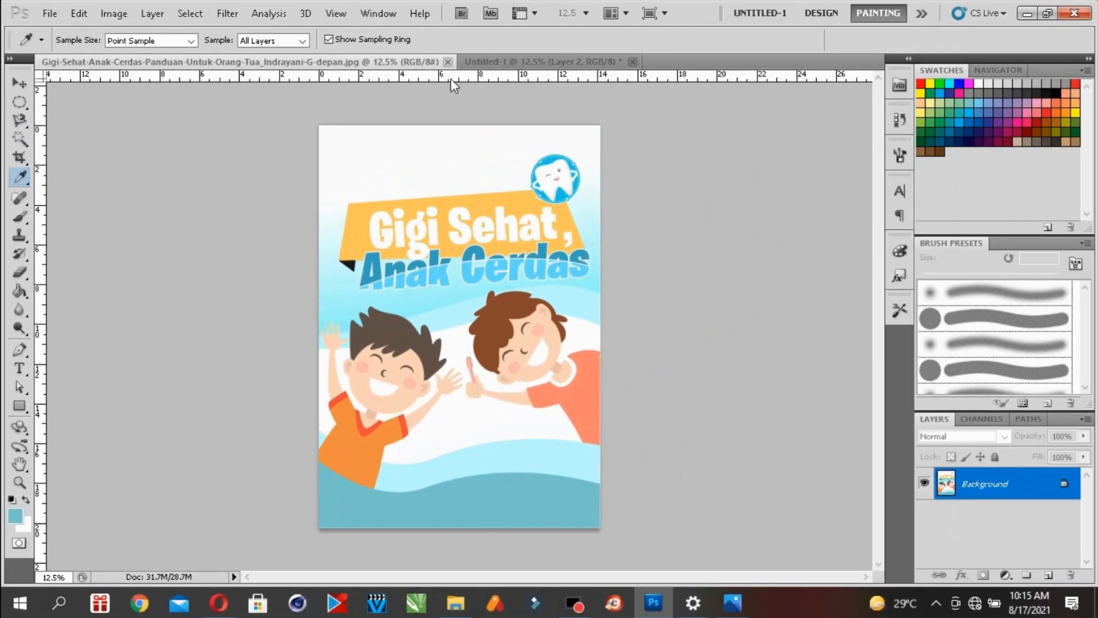
pyautogui.click(502, 61)
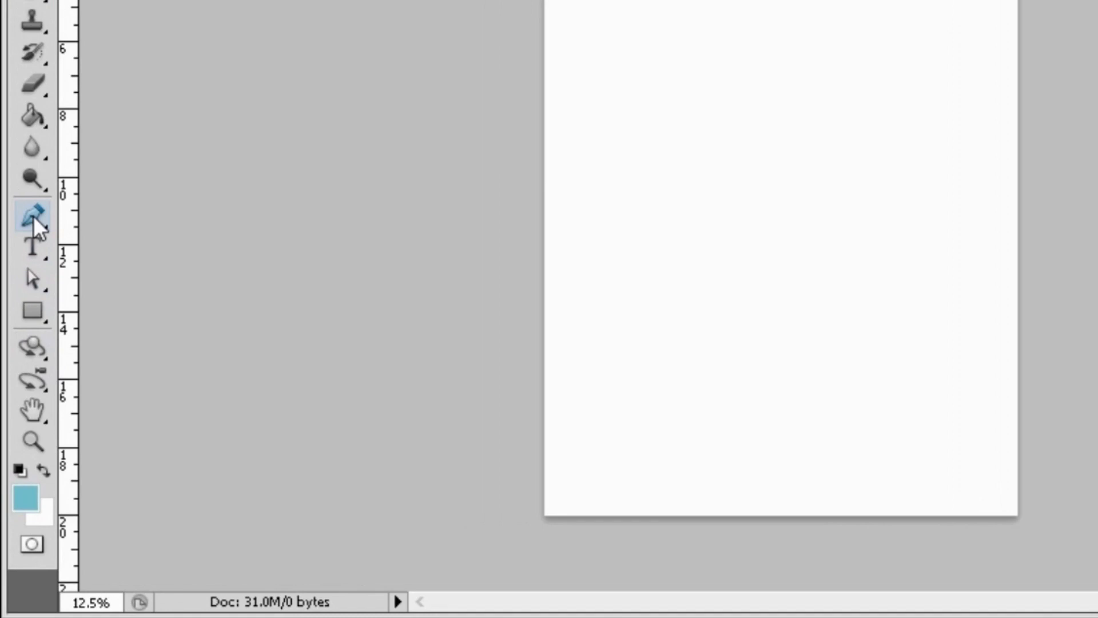
# - Draw a closed teal wave shape across the page bottom, from about 14 cm down the left edge to about 15 cm on the right
pyautogui.click(35, 216)
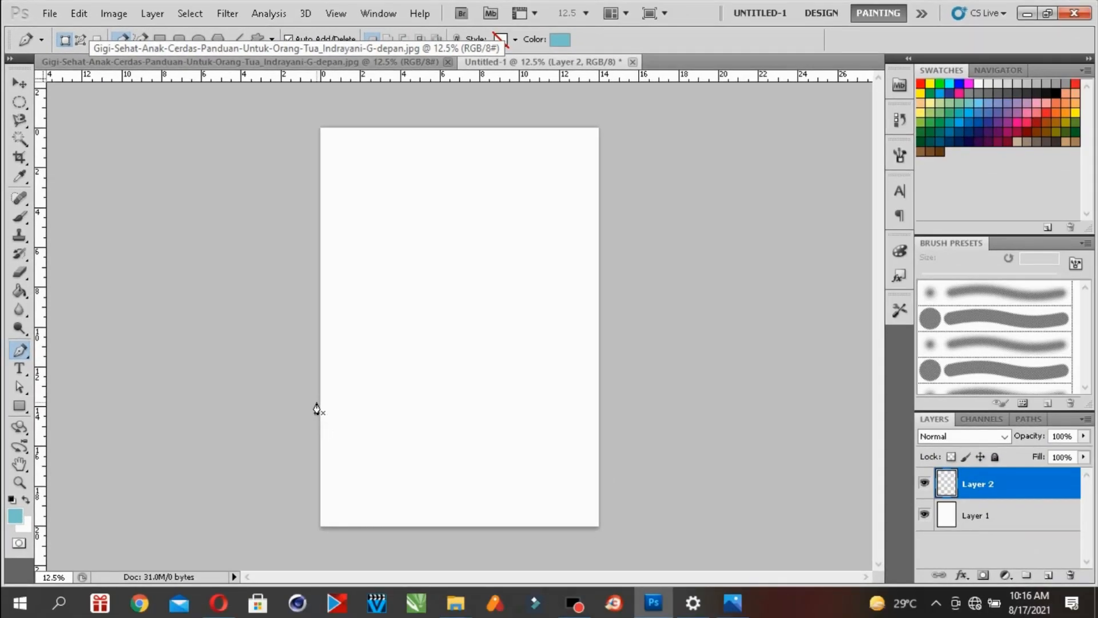
pyautogui.click(317, 402)
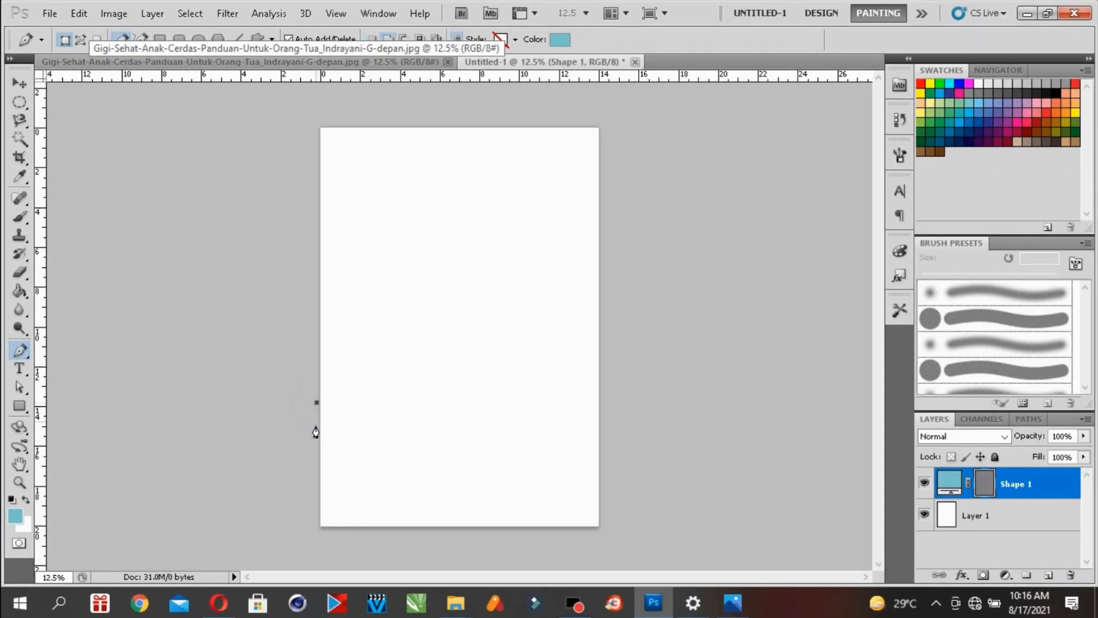
pyautogui.click(314, 533)
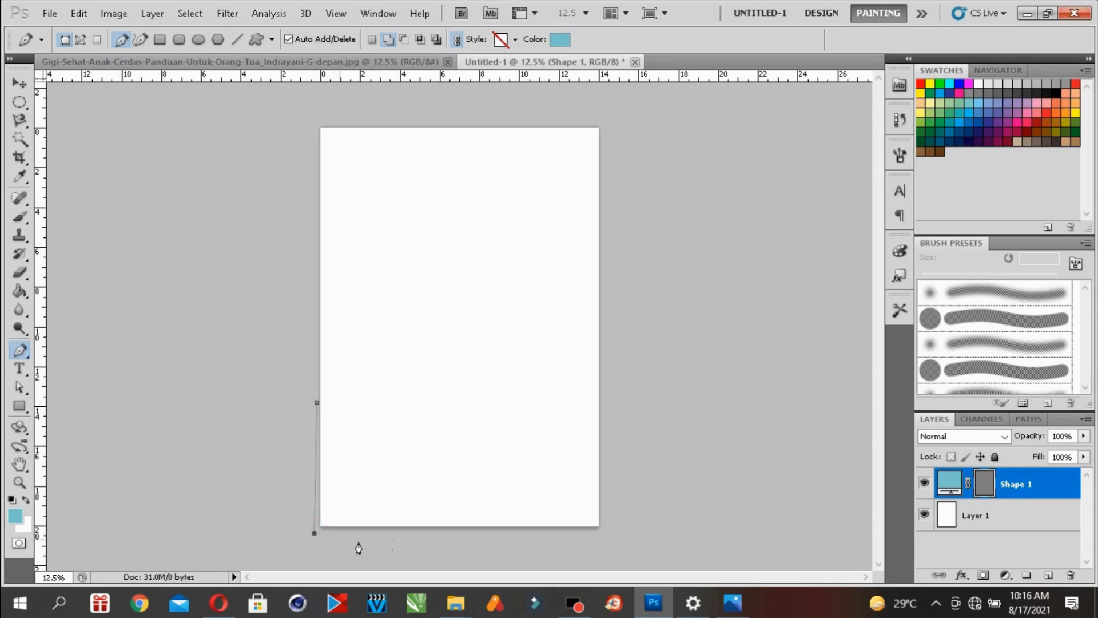
pyautogui.click(600, 532)
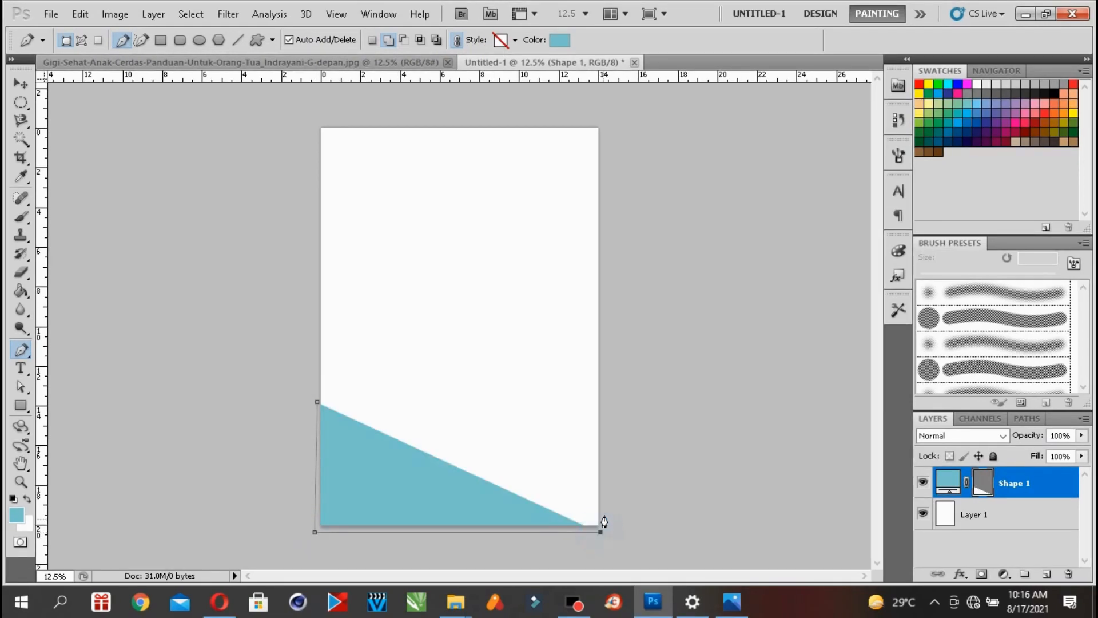
pyautogui.click(604, 428)
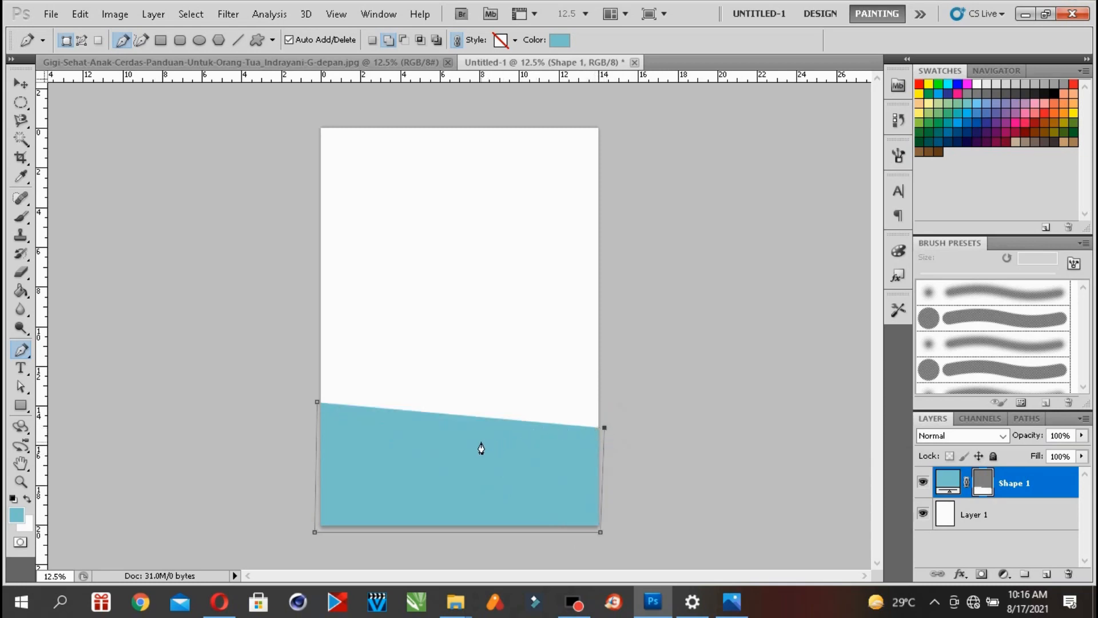
pyautogui.moveTo(490, 426); pyautogui.dragTo(445, 444)
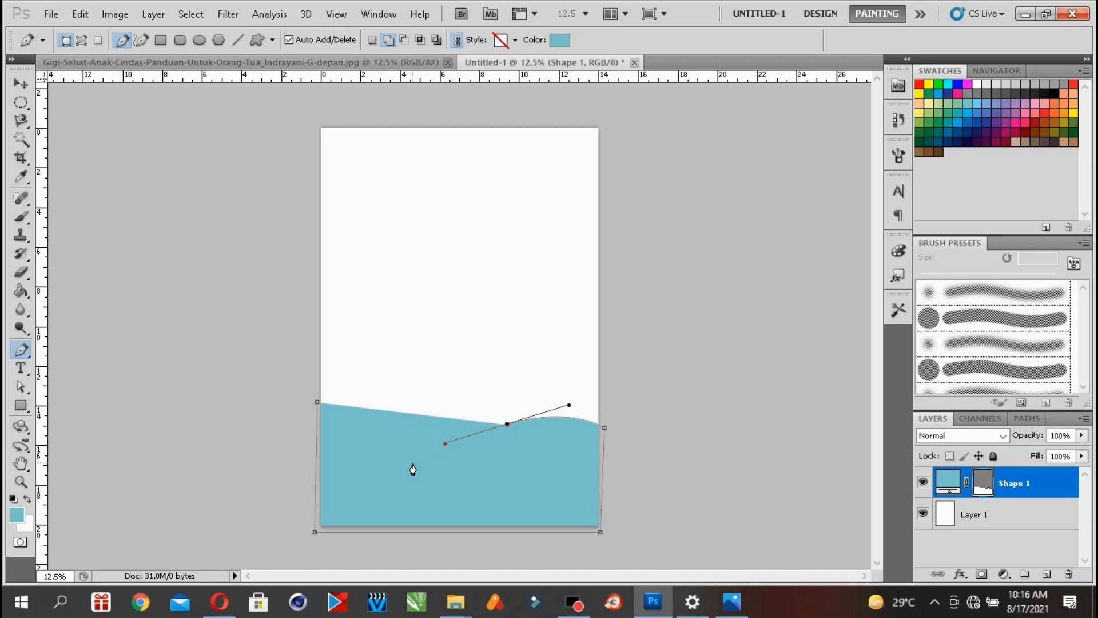
pyautogui.click(413, 465)
pyautogui.moveTo(412, 466); pyautogui.dragTo(348, 462)
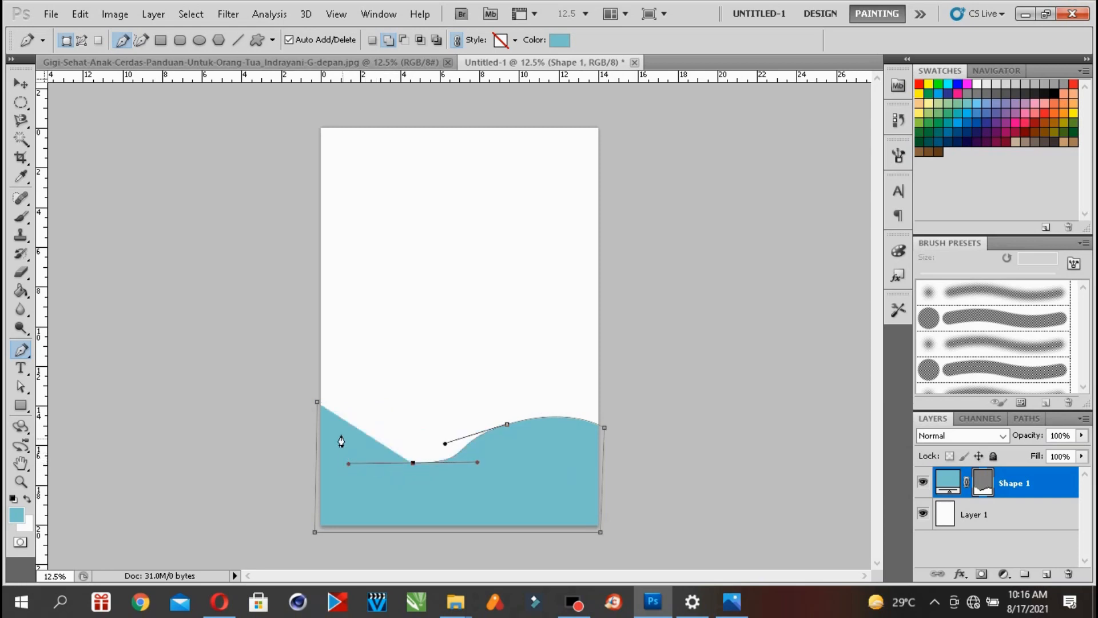
pyautogui.click(318, 406)
pyautogui.click(319, 407)
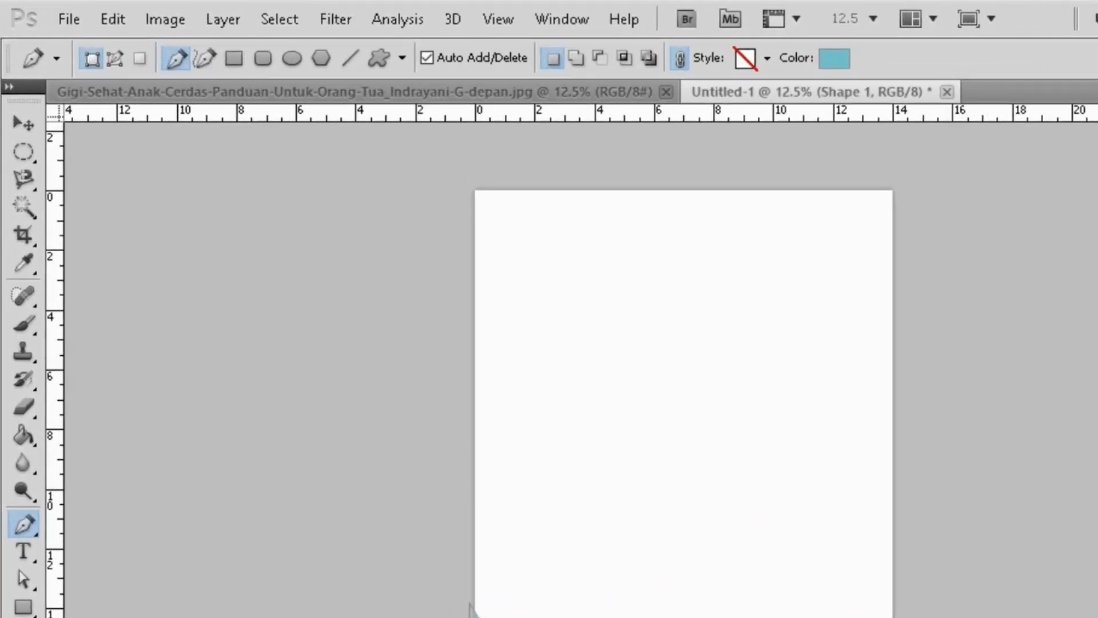
# - Delete the teal wave's vector mask and its shape layer
pyautogui.click(22, 123)
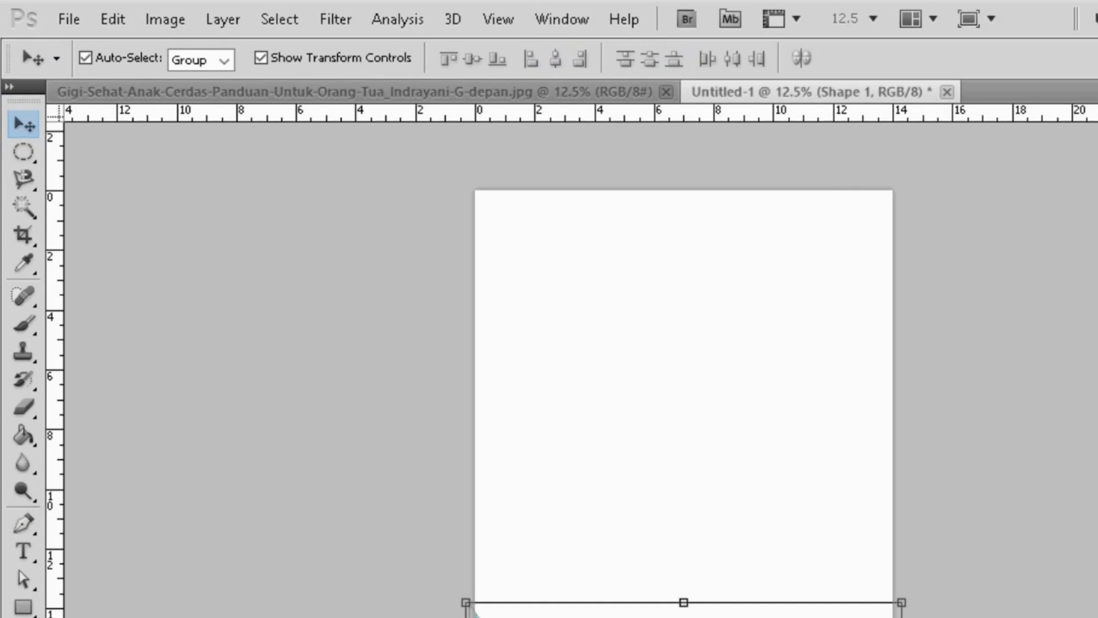
pyautogui.press('Delete')
pyautogui.click(792, 344)
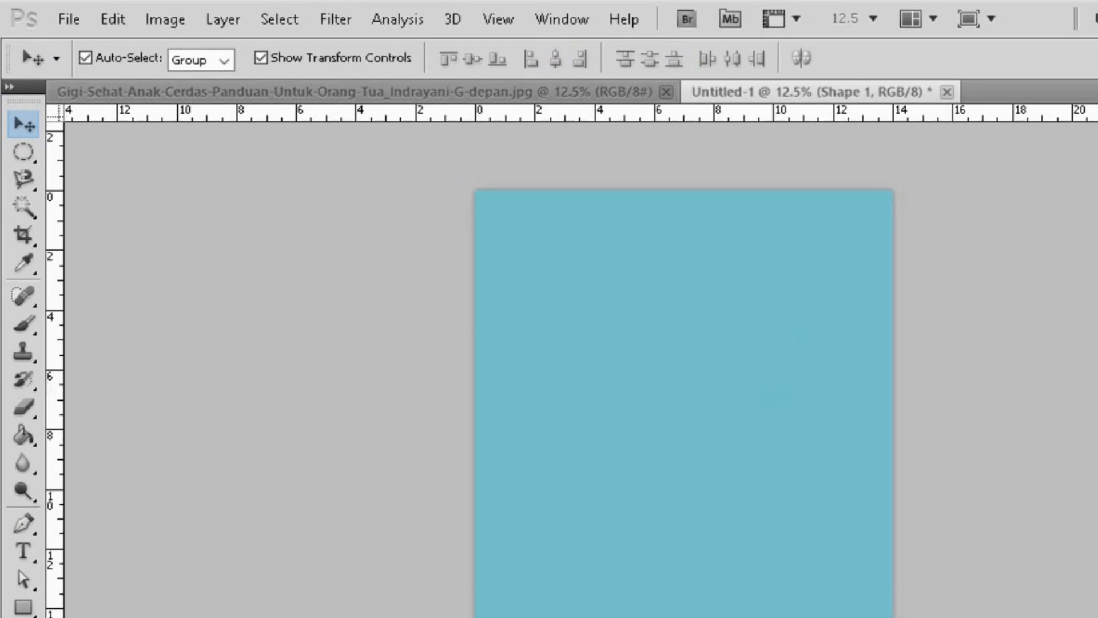
pyautogui.press('Delete')
pyautogui.click(788, 339)
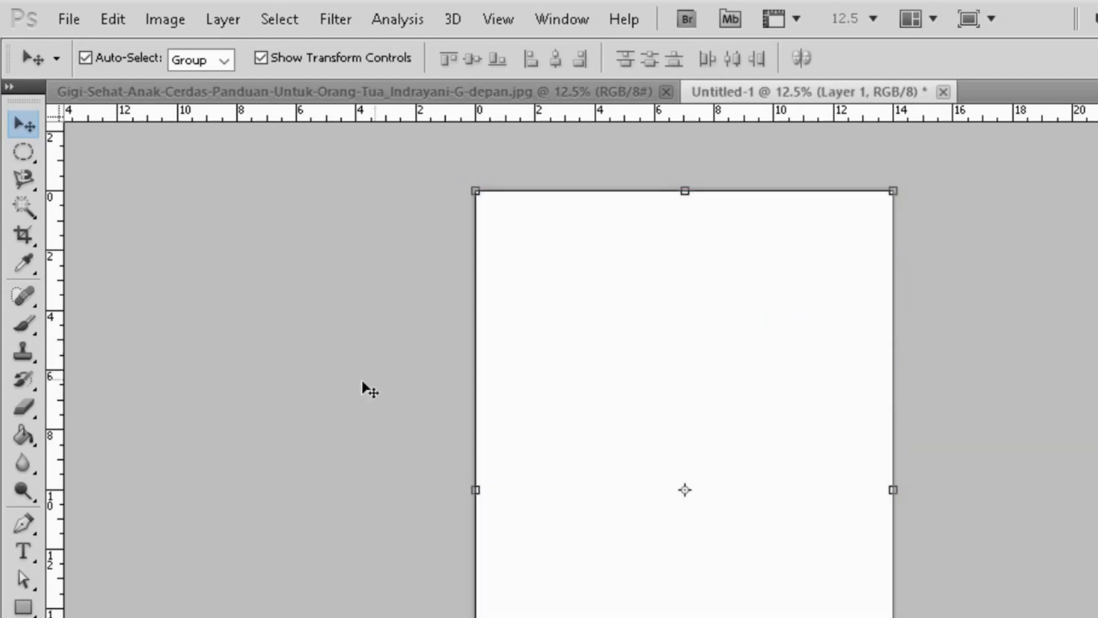
# - On a new layer, draw a wavy Pen path in Paths mode from about 13.5 cm down the left edge to about 15.5 cm on the right
pyautogui.hotkey('ctrl', 'alt', 'shift', 'n')
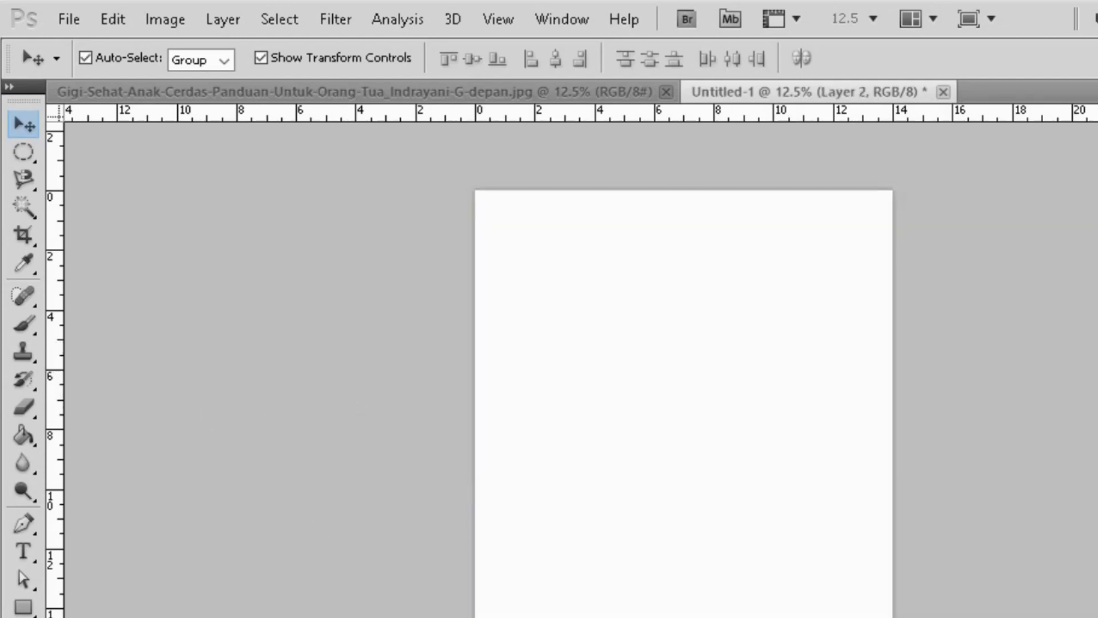
pyautogui.click(22, 530)
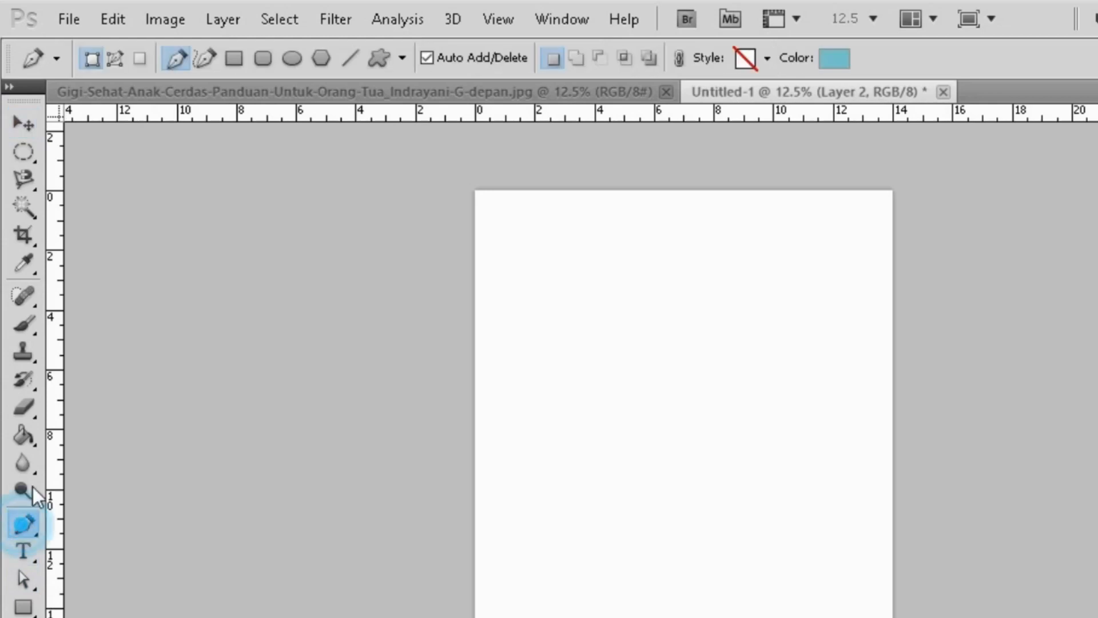
pyautogui.click(115, 58)
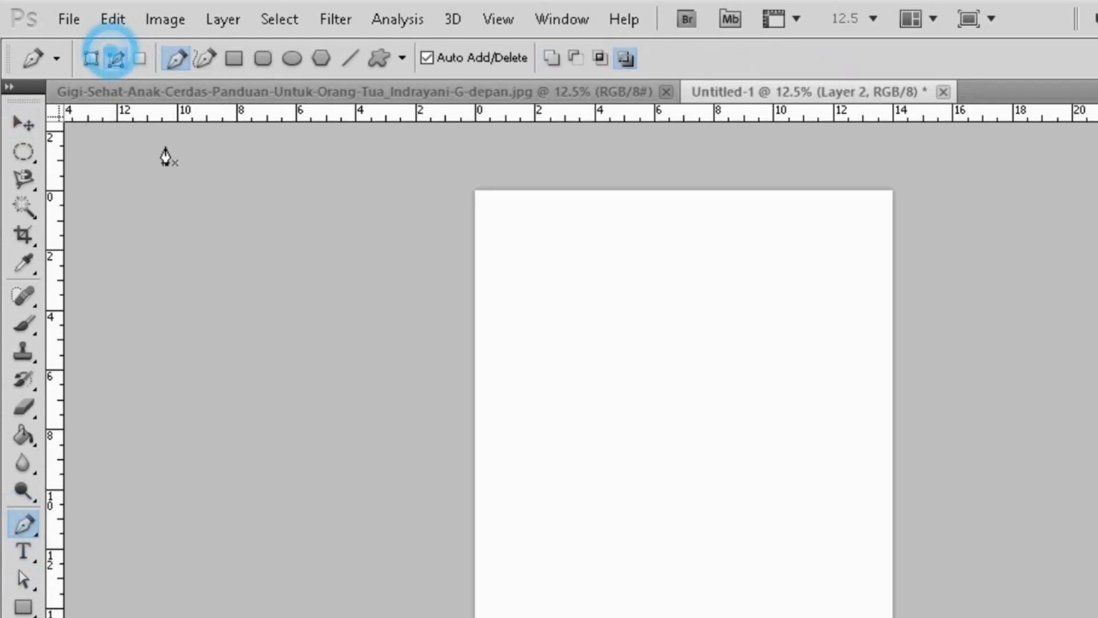
pyautogui.click(478, 598)
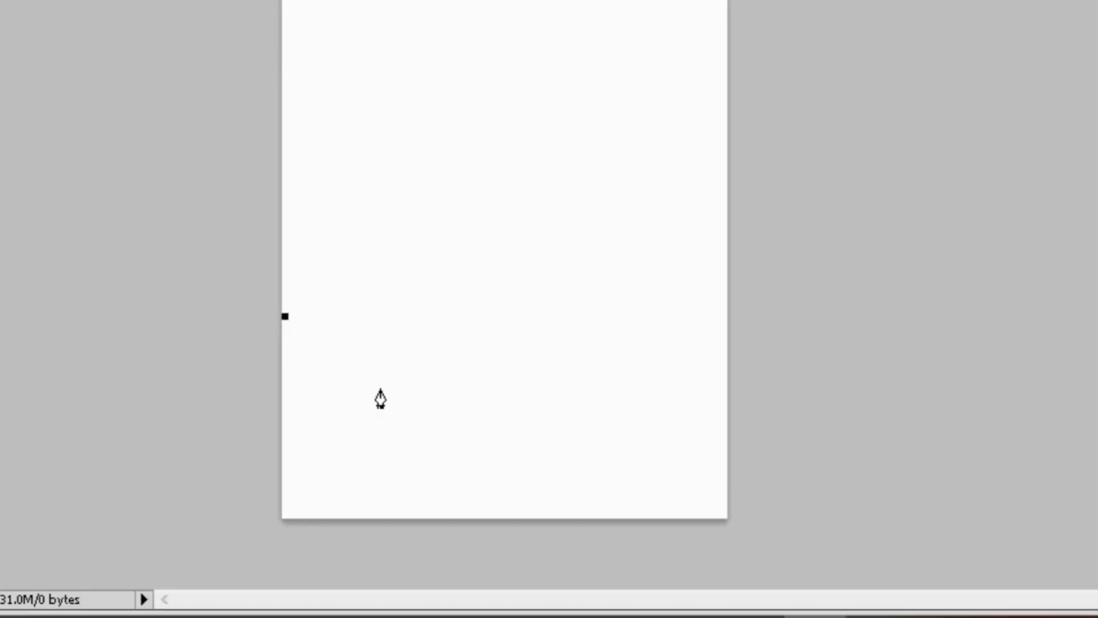
pyautogui.moveTo(380, 389); pyautogui.dragTo(428, 388)
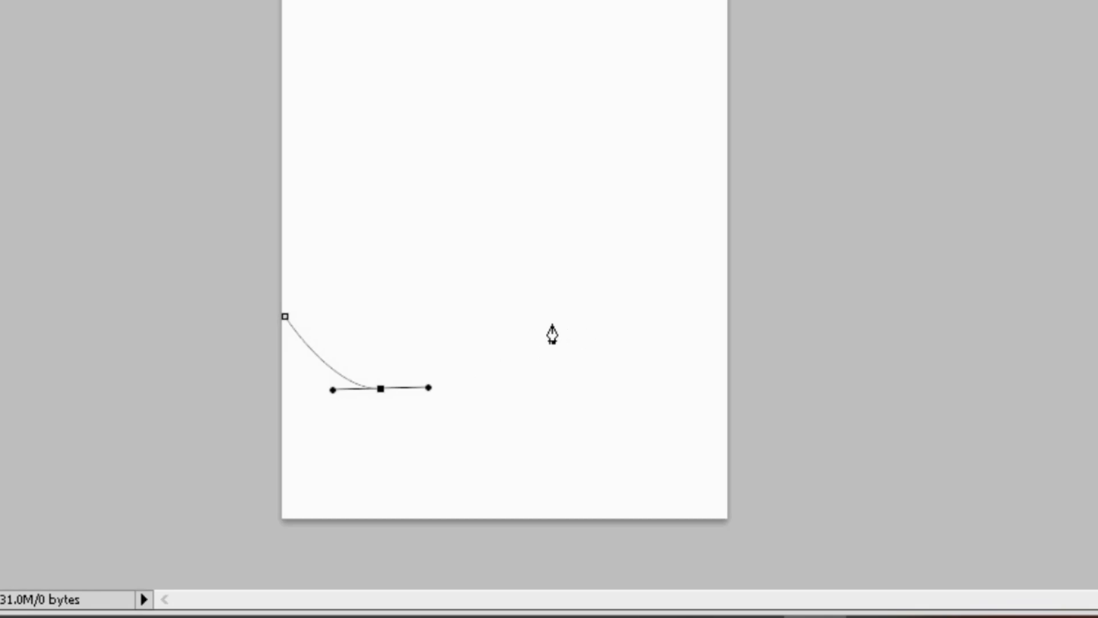
pyautogui.moveTo(546, 325); pyautogui.dragTo(632, 324)
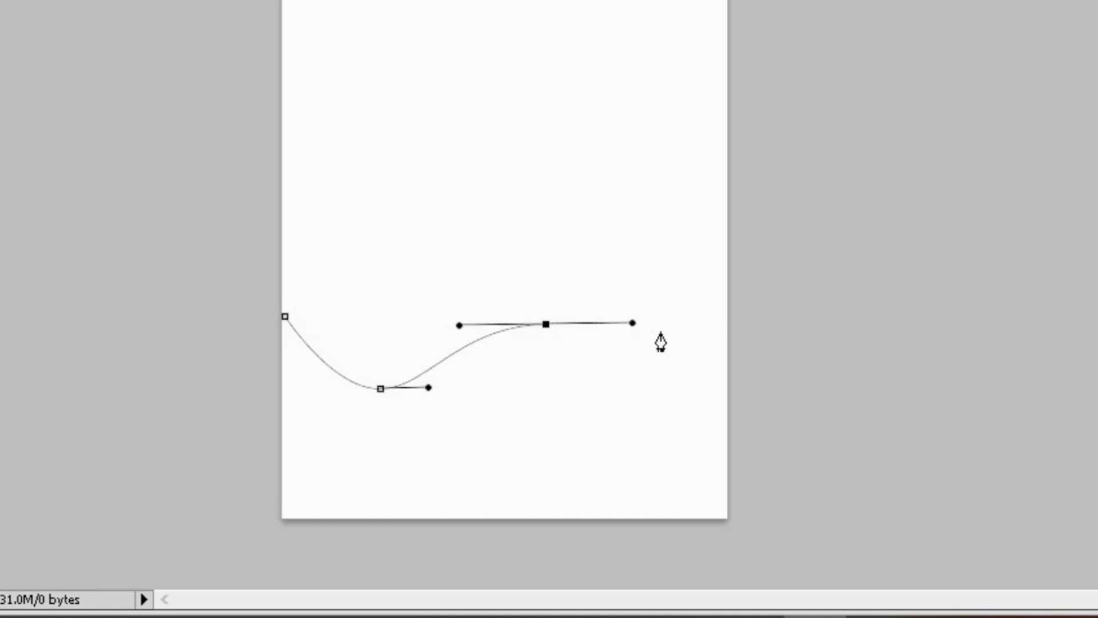
pyautogui.click(729, 381)
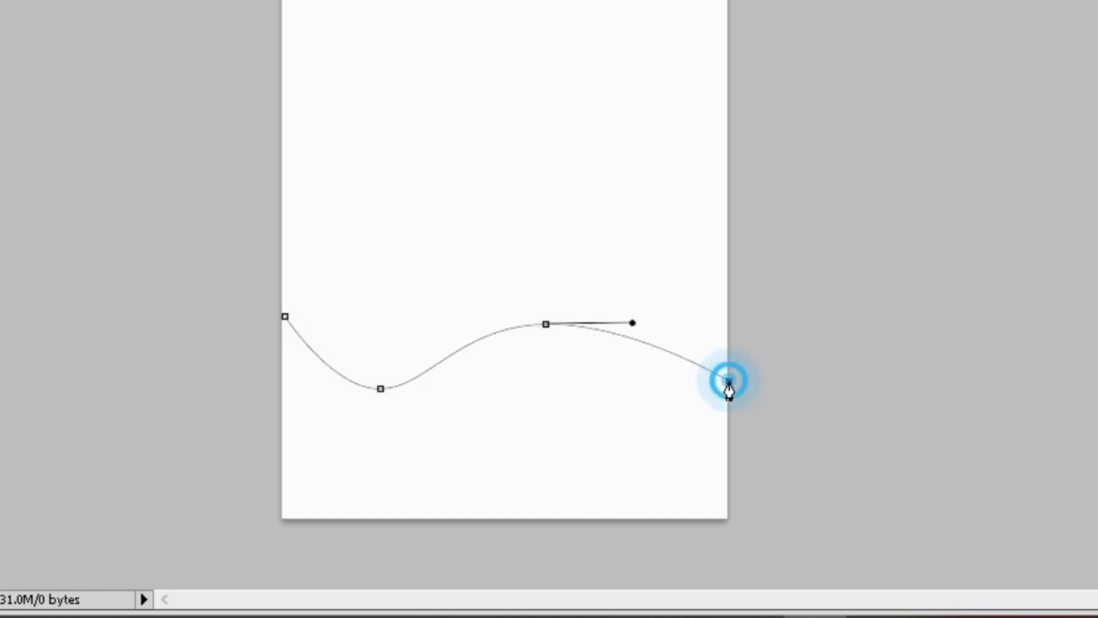
pyautogui.moveTo(738, 382); pyautogui.dragTo(738, 384)
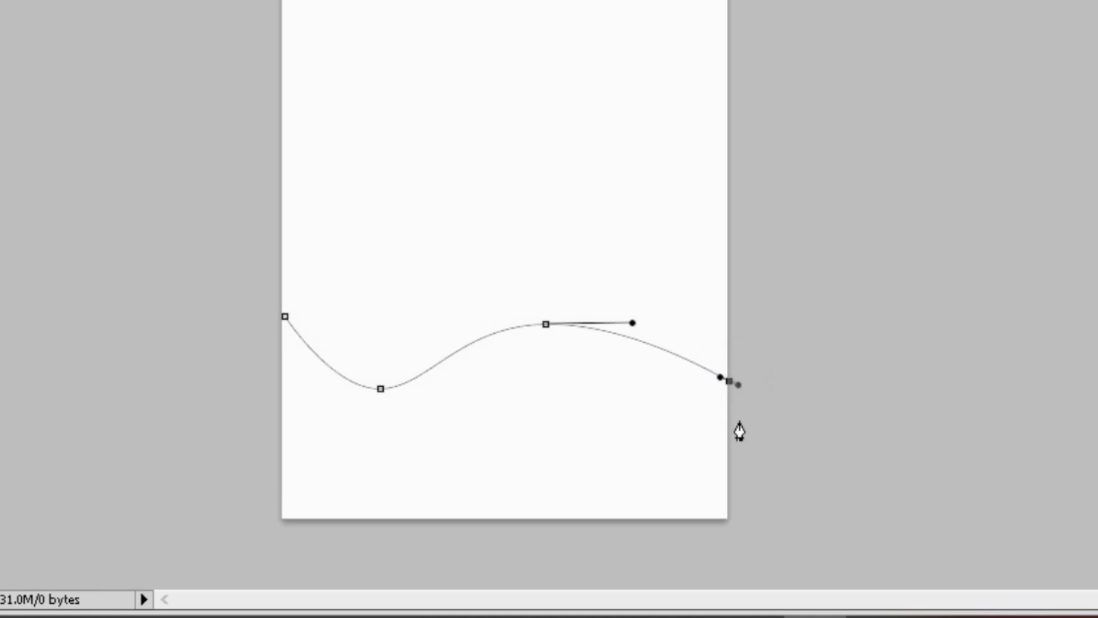
# - Close the wave path by running it just outside the page's bottom corners and back to its starting anchor
pyautogui.click(739, 529)
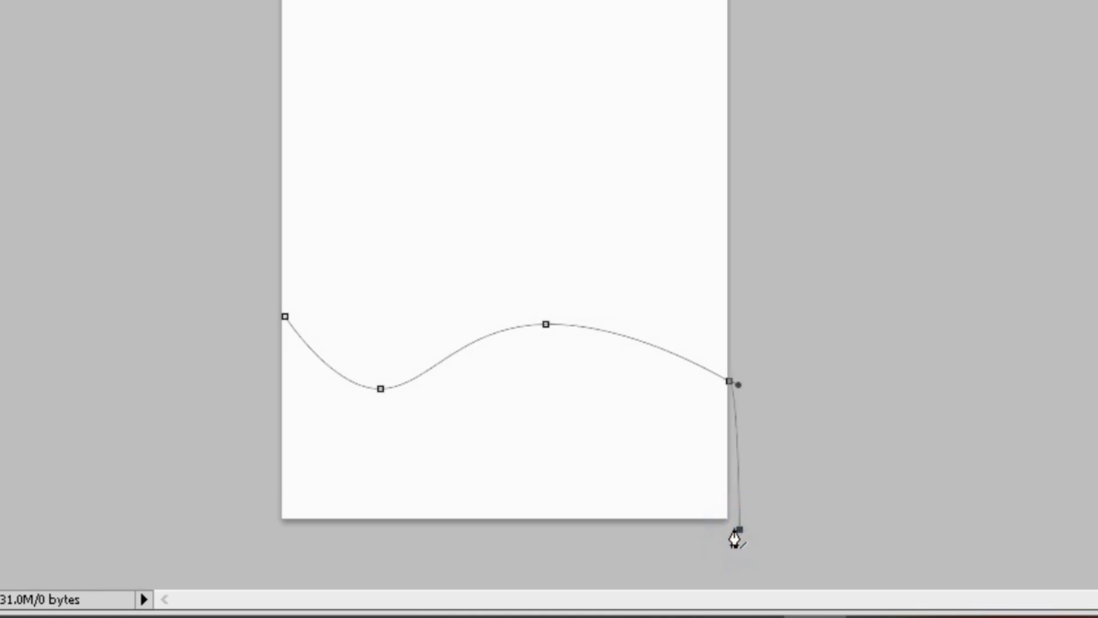
pyautogui.click(267, 529)
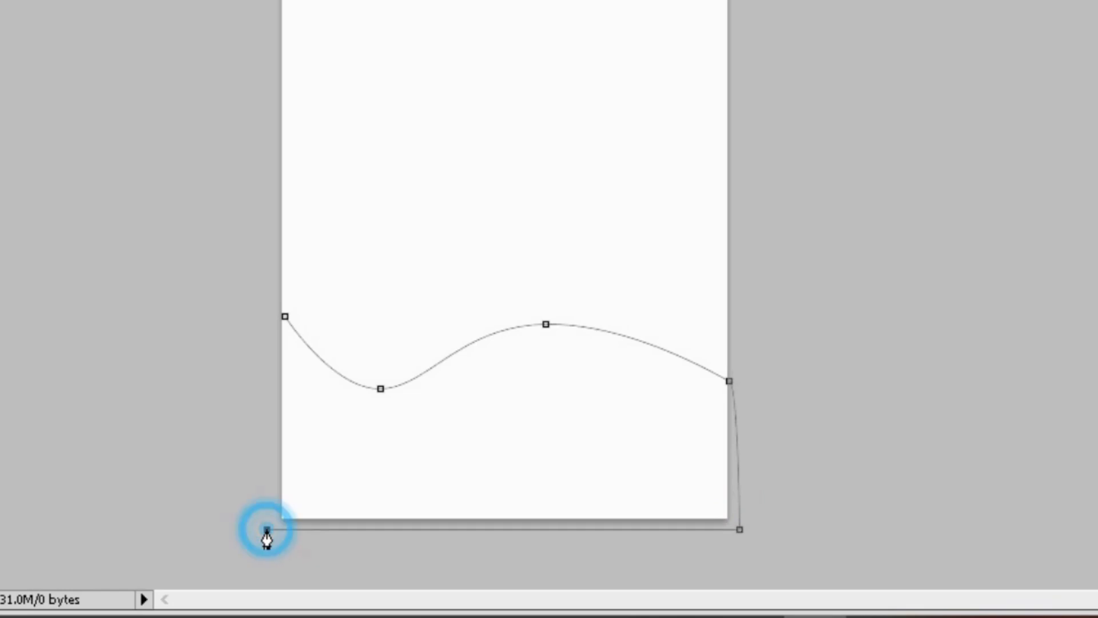
pyautogui.click(279, 314)
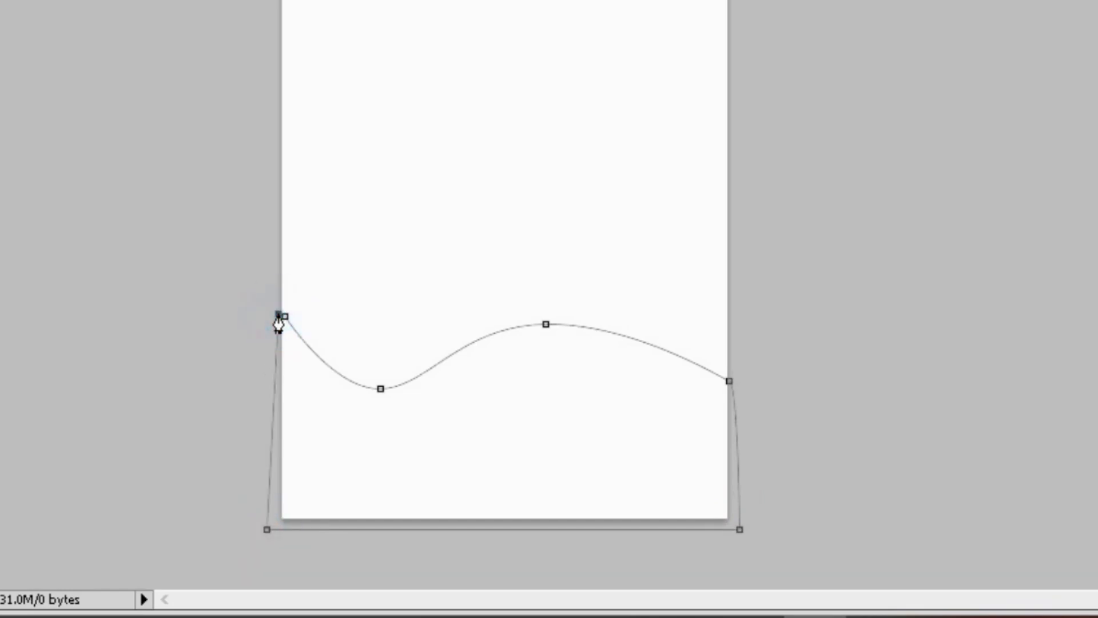
pyautogui.click(285, 316)
# - Convert the closed wave path into a new anti-aliased selection with a feather radius of 1 pixel
pyautogui.rightClick(280, 315)
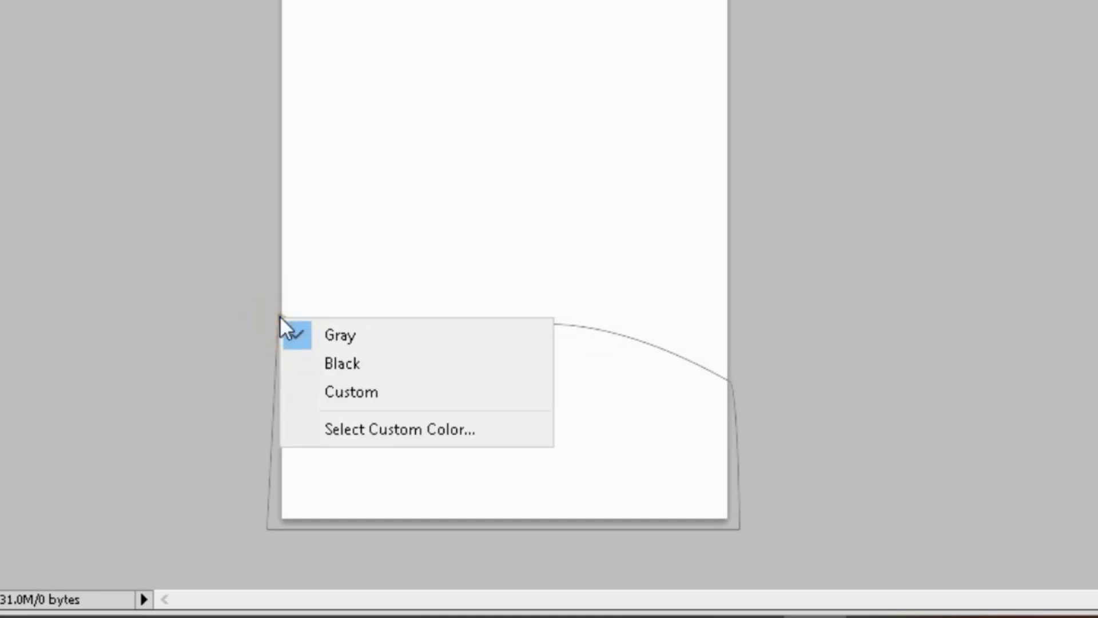
pyautogui.rightClick(276, 467)
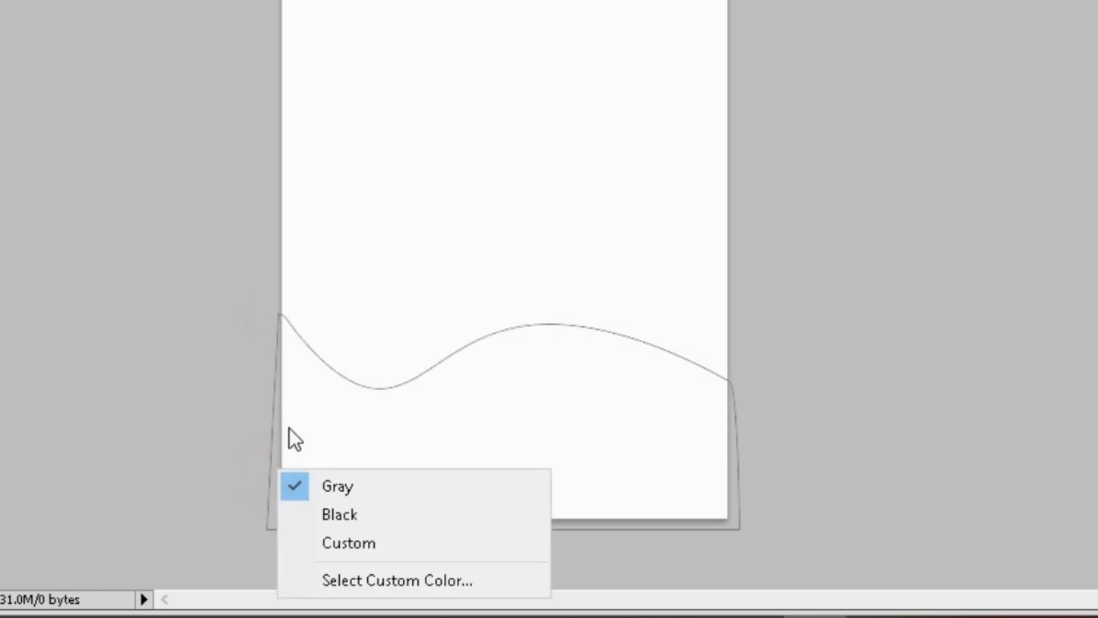
pyautogui.rightClick(286, 408)
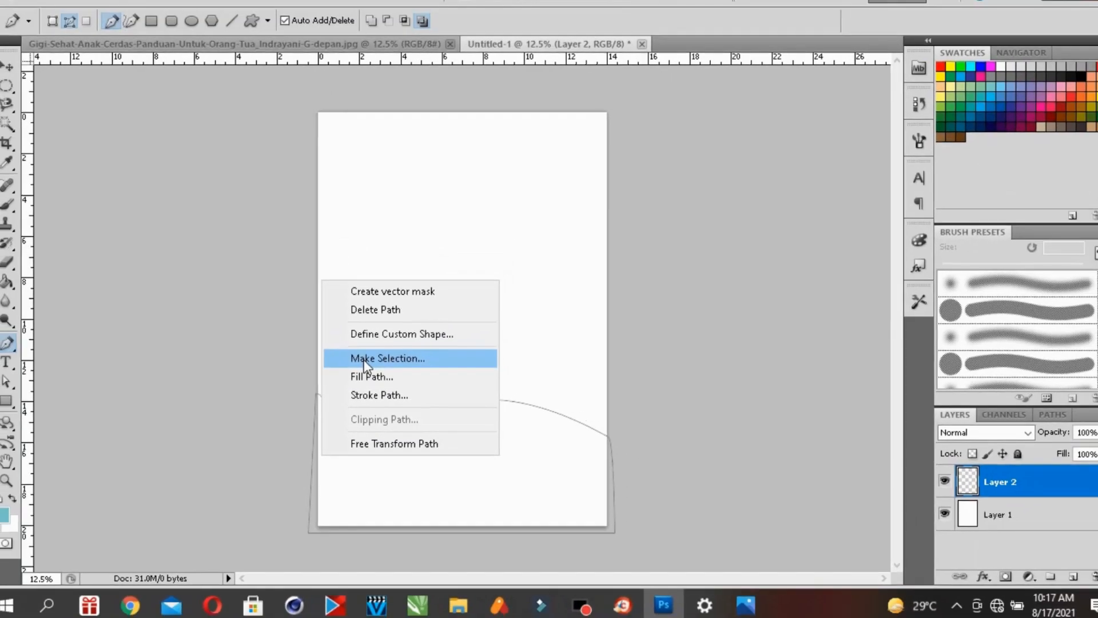
pyautogui.click(354, 262)
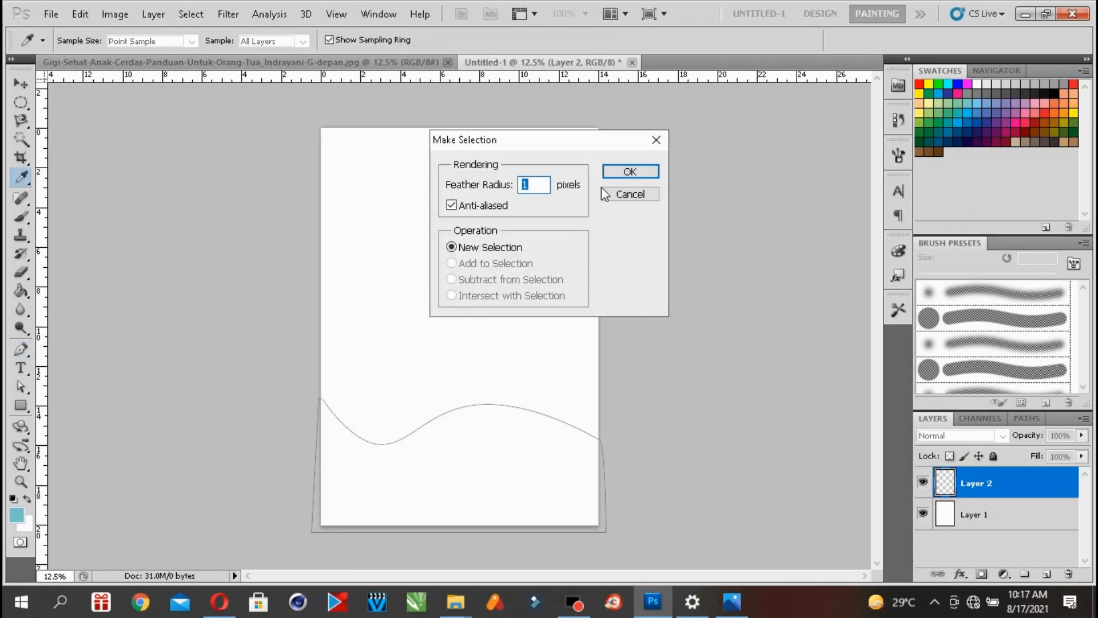
pyautogui.click(626, 172)
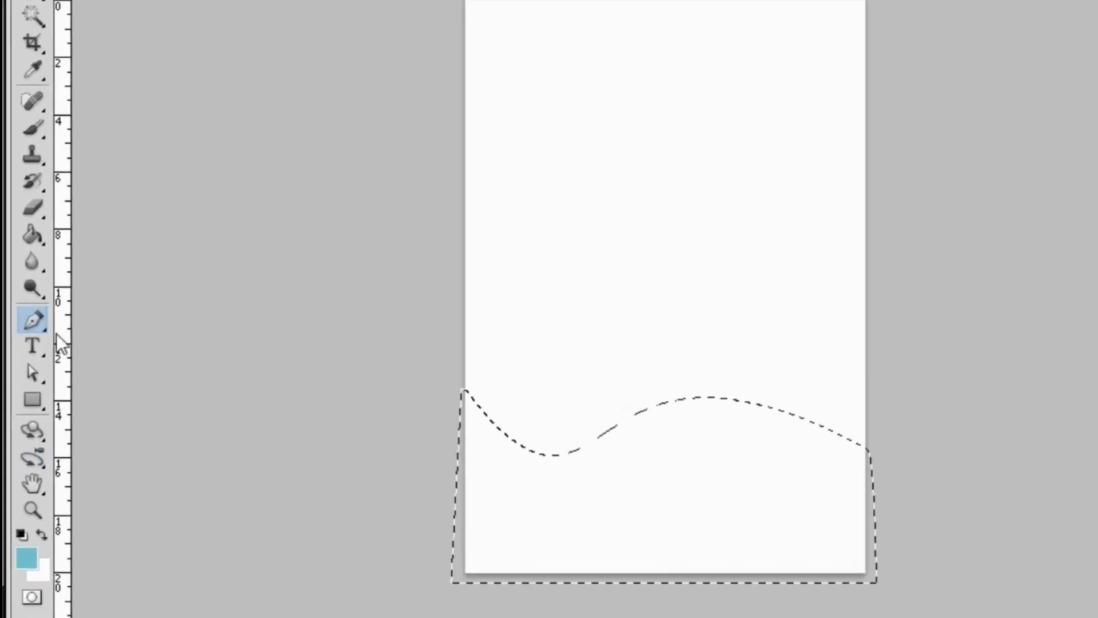
# - Fill the wave selection with teal using the Paint Bucket Tool and clear the selection
pyautogui.click(32, 222)
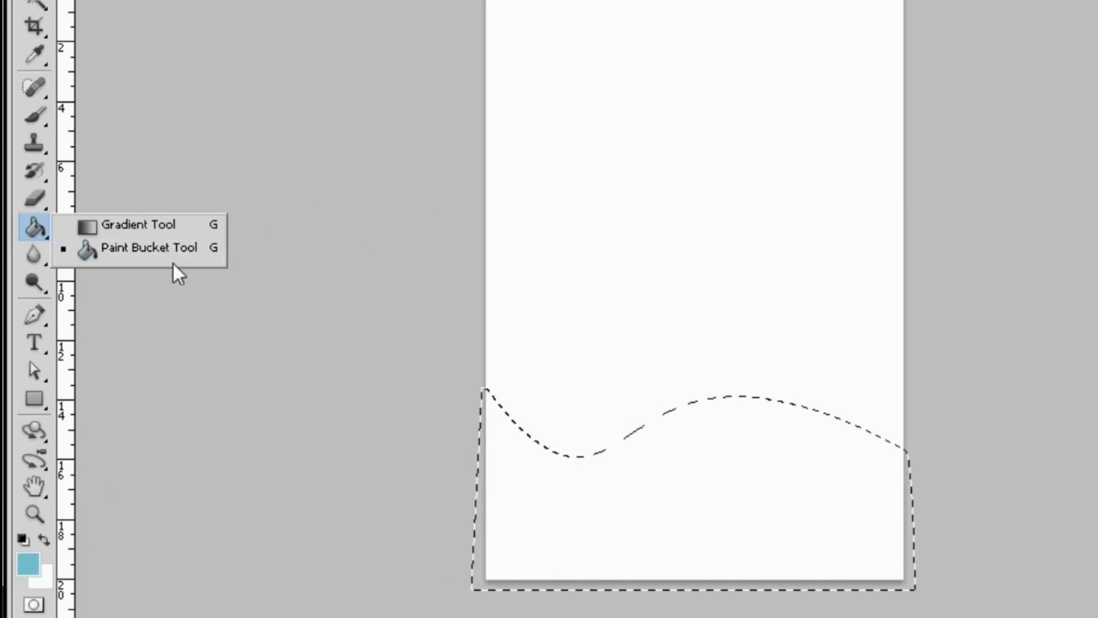
pyautogui.click(148, 249)
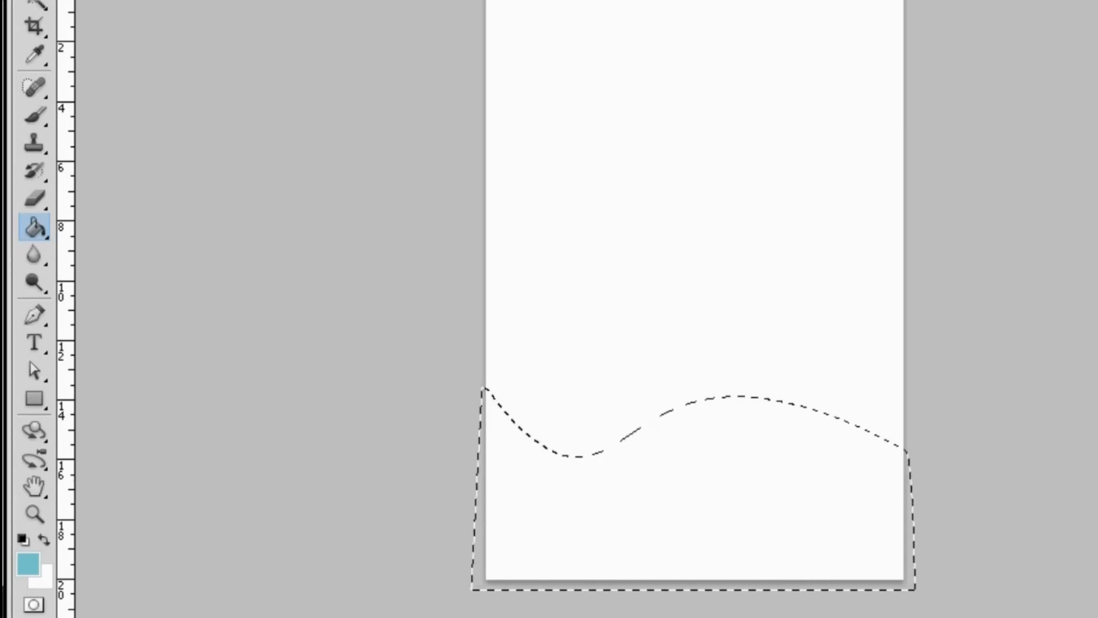
pyautogui.click(659, 485)
pyautogui.press('m')
pyautogui.click(227, 0)
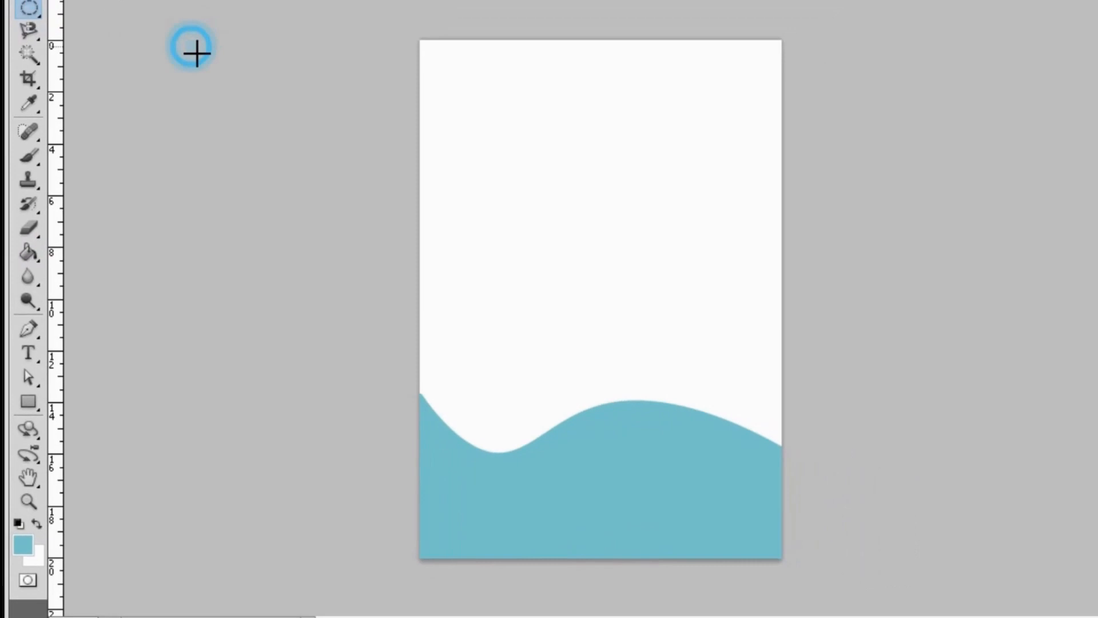
# - Examine the bottom teal wave's height and shape in the reference cover document, and return to the new cover document
pyautogui.click(21, 83)
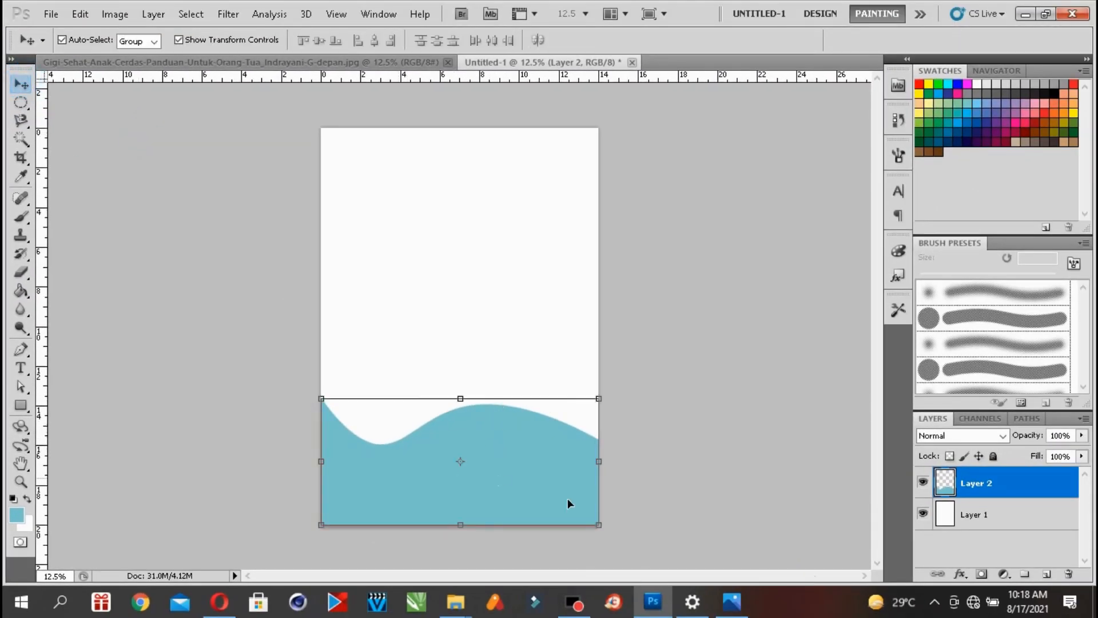
pyautogui.moveTo(471, 80); pyautogui.dragTo(369, 350)
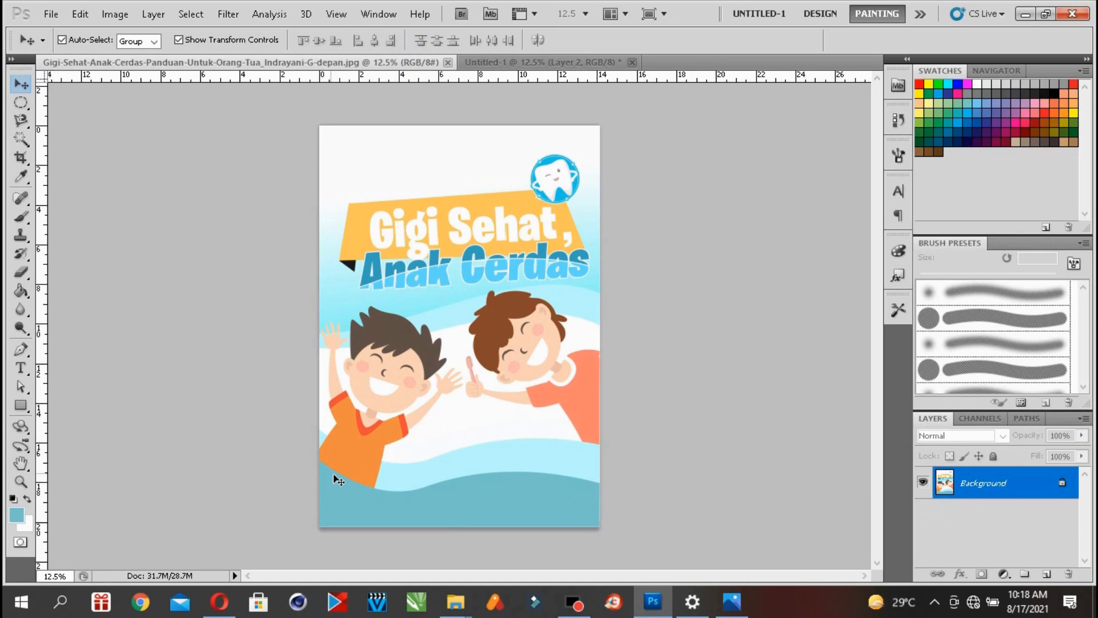
pyautogui.moveTo(334, 475); pyautogui.dragTo(544, 487)
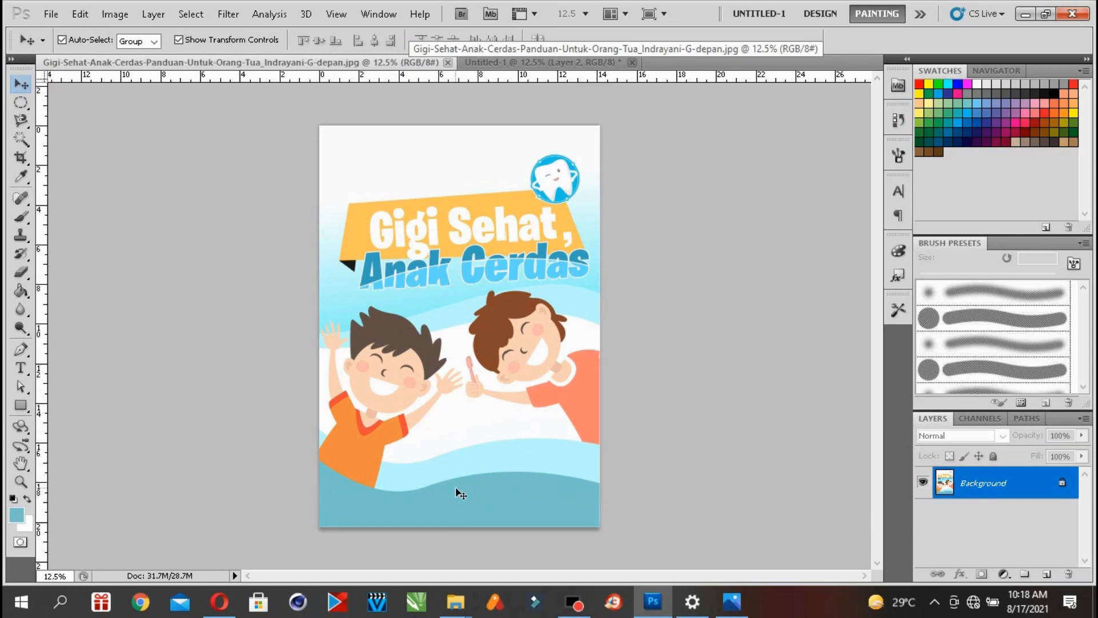
pyautogui.moveTo(463, 516); pyautogui.dragTo(458, 506)
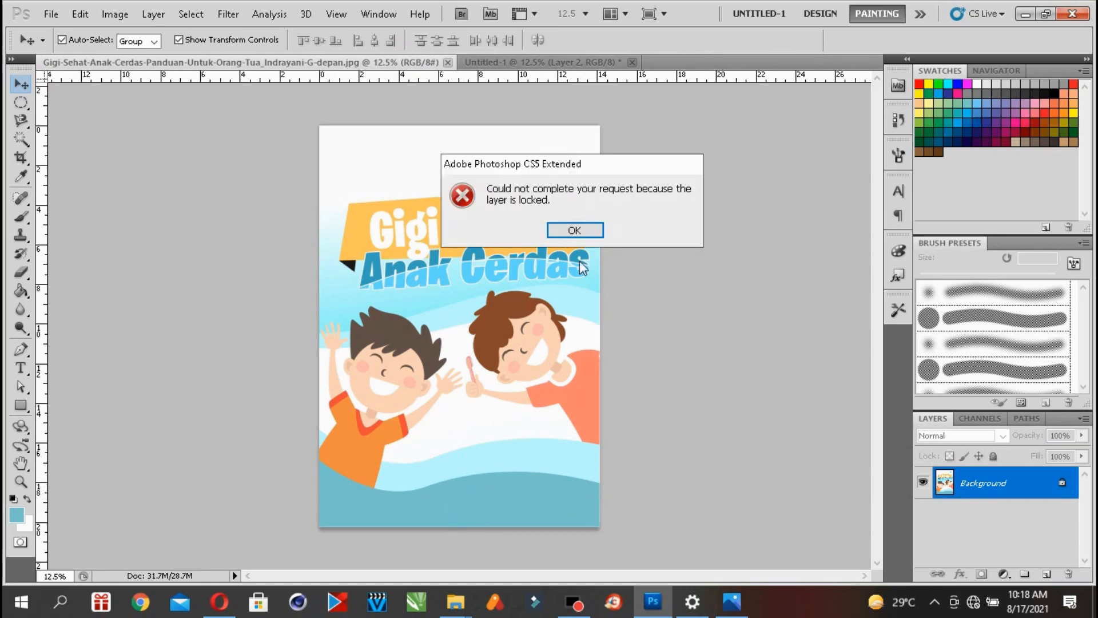
pyautogui.click(577, 230)
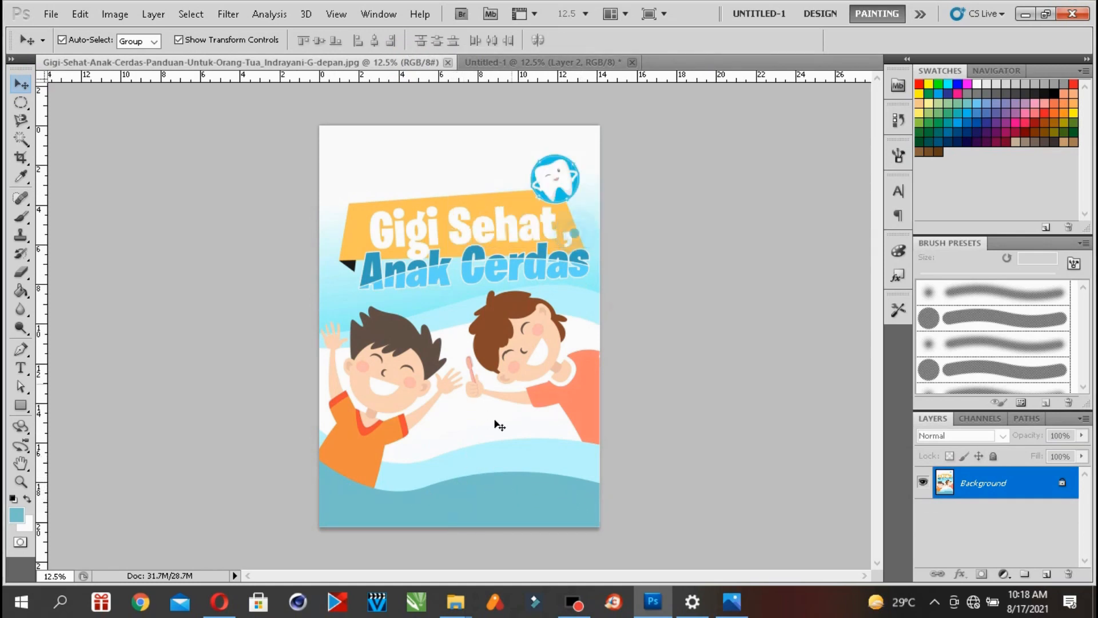
pyautogui.click(530, 60)
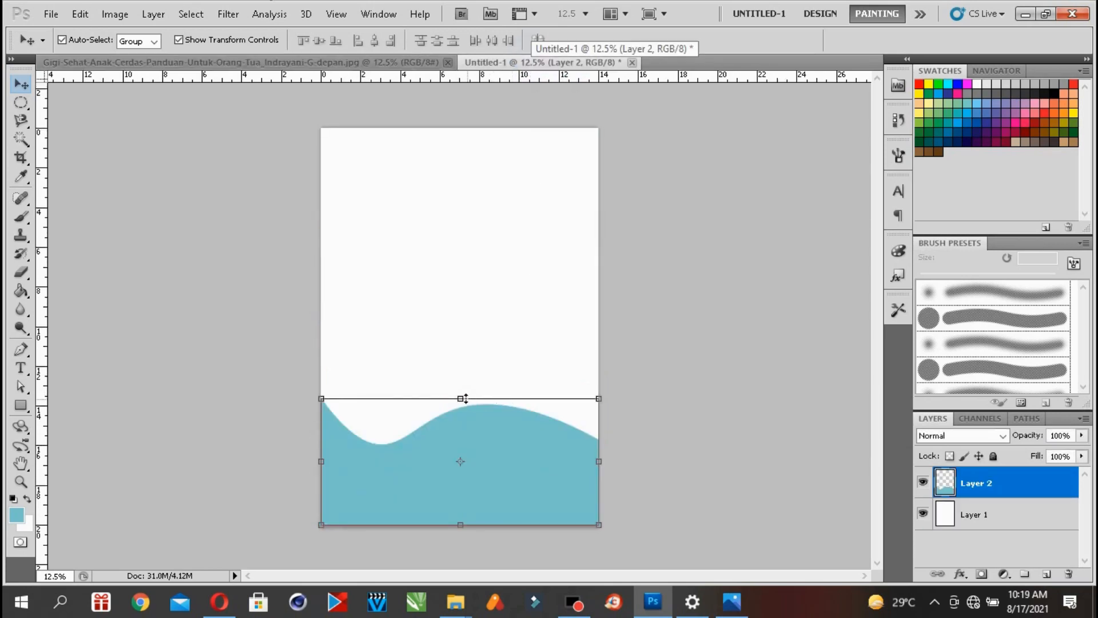
# - Squash the teal wave layer from its upper edge to about 54% height and apply the transformation
pyautogui.moveTo(461, 397); pyautogui.dragTo(466, 456)
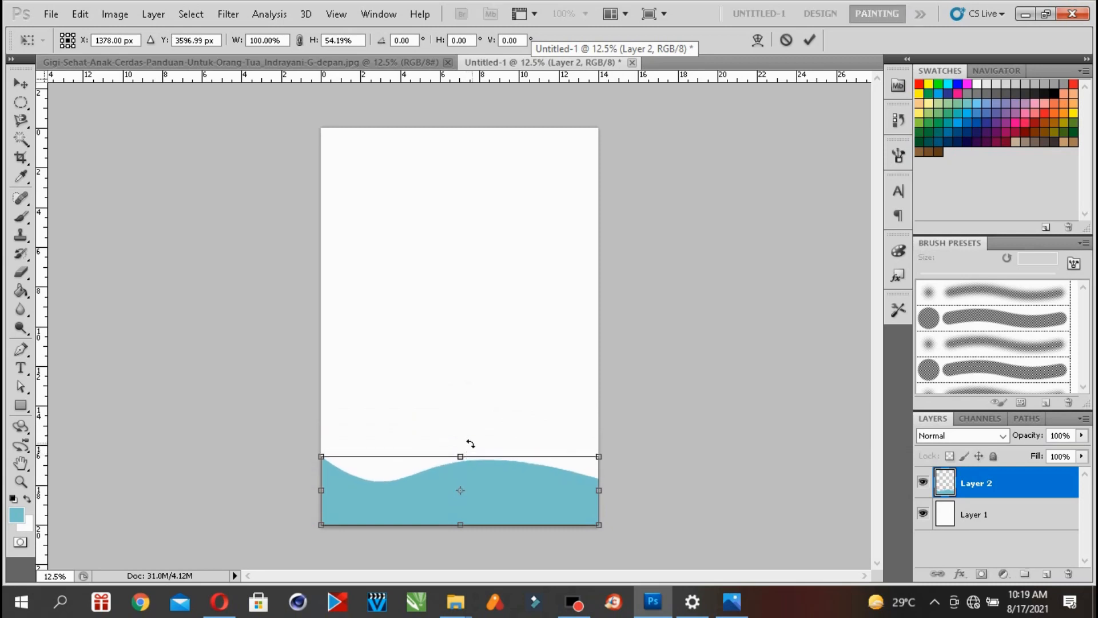
pyautogui.click(20, 84)
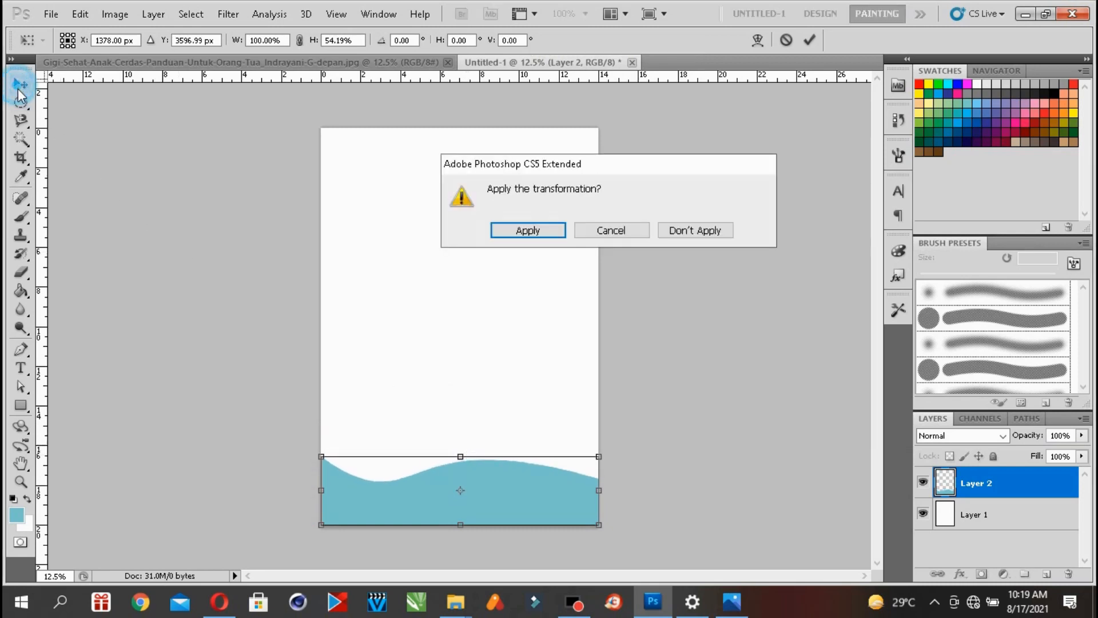
pyautogui.click(523, 231)
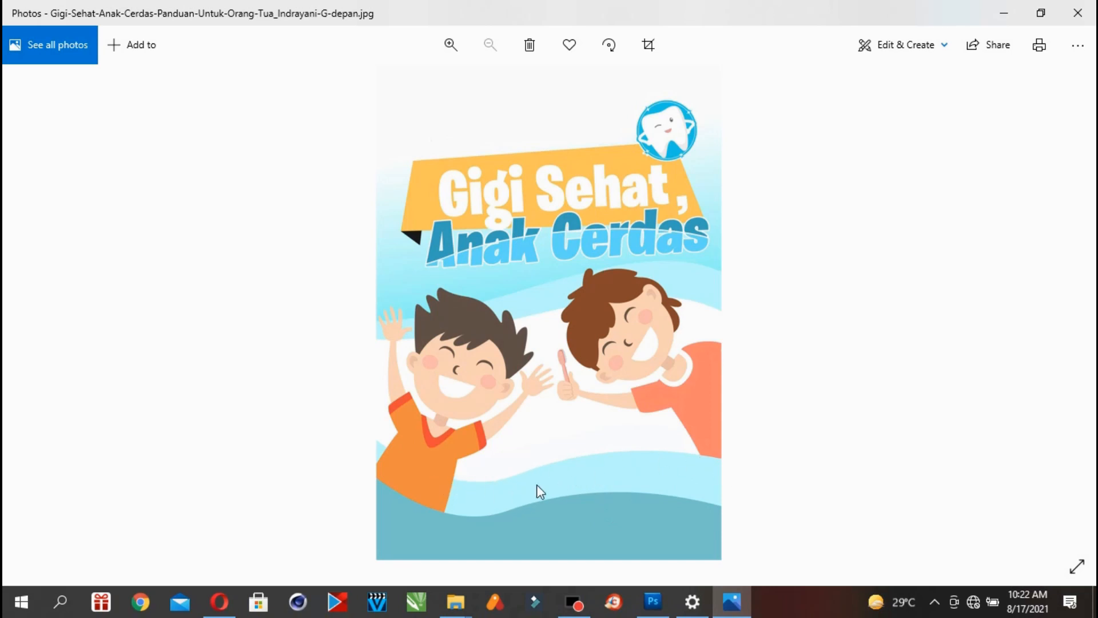
# - Switch to Photoshop and select the teal wave's layer above the anak layer
pyautogui.click(654, 602)
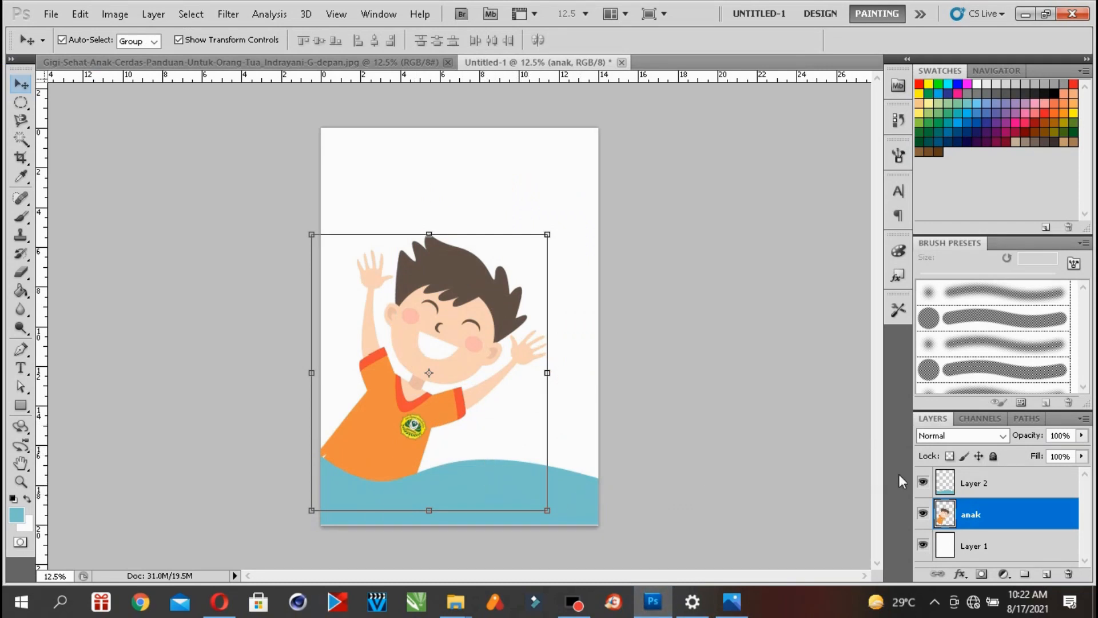
pyautogui.click(991, 486)
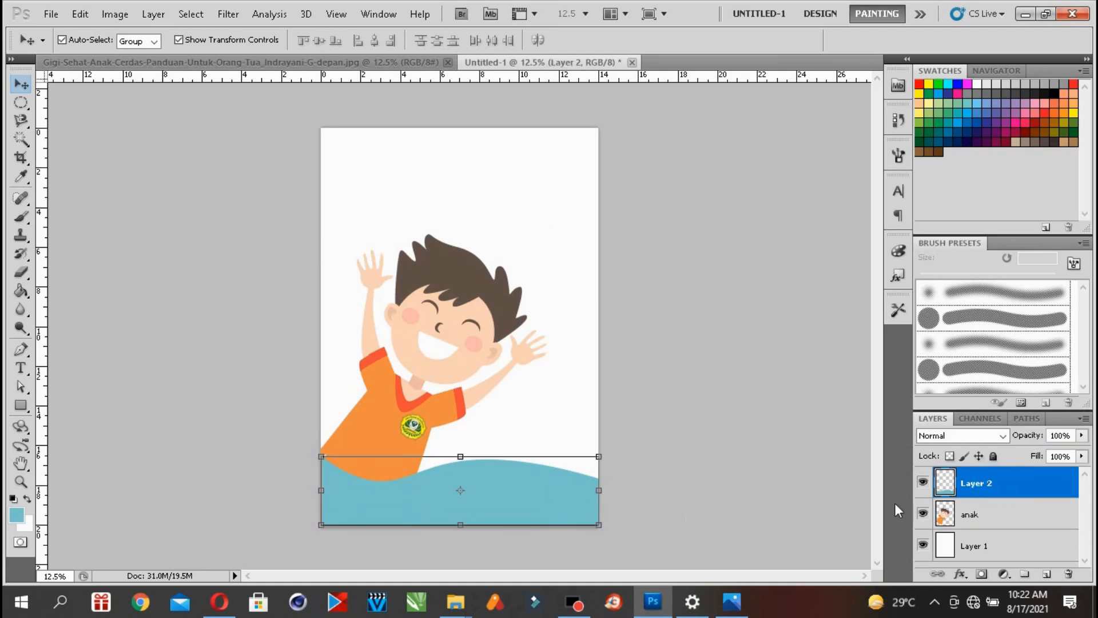
pyautogui.rightClick(1004, 484)
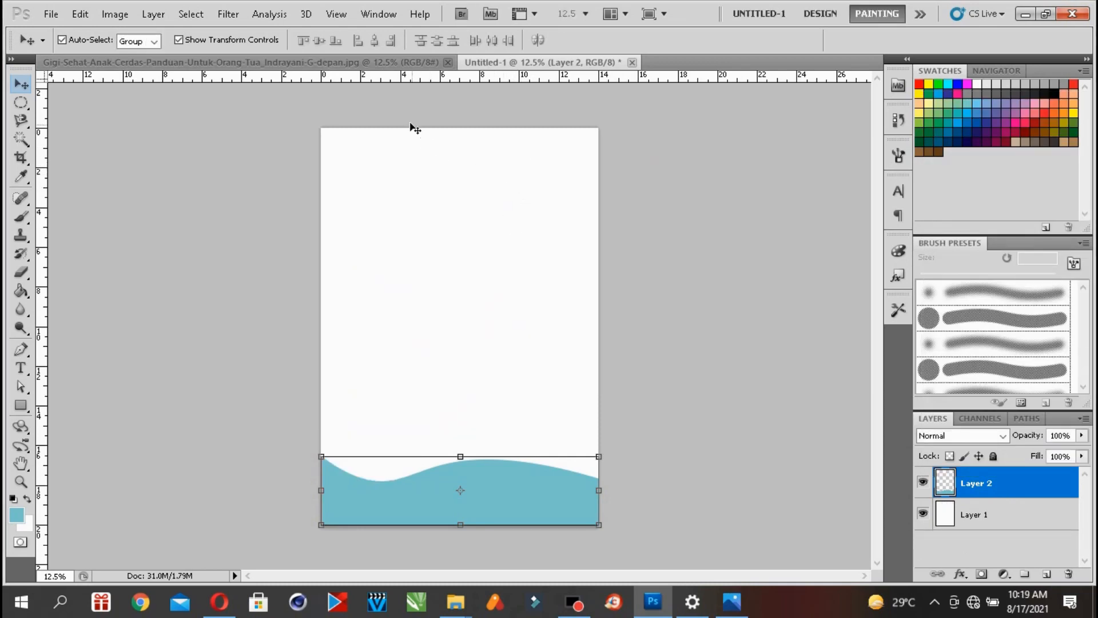
# - View the reference cover in Photos, and select the BOY image in the MATERI DESAIN GRAFIS folder in File Explorer
pyautogui.click(732, 601)
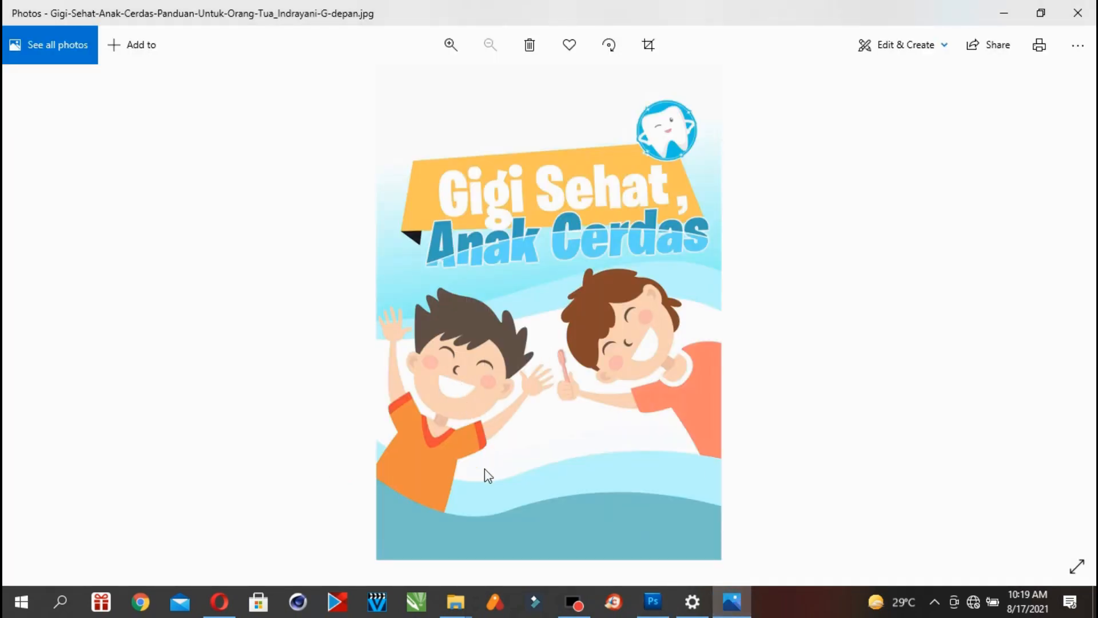
pyautogui.moveTo(457, 607)
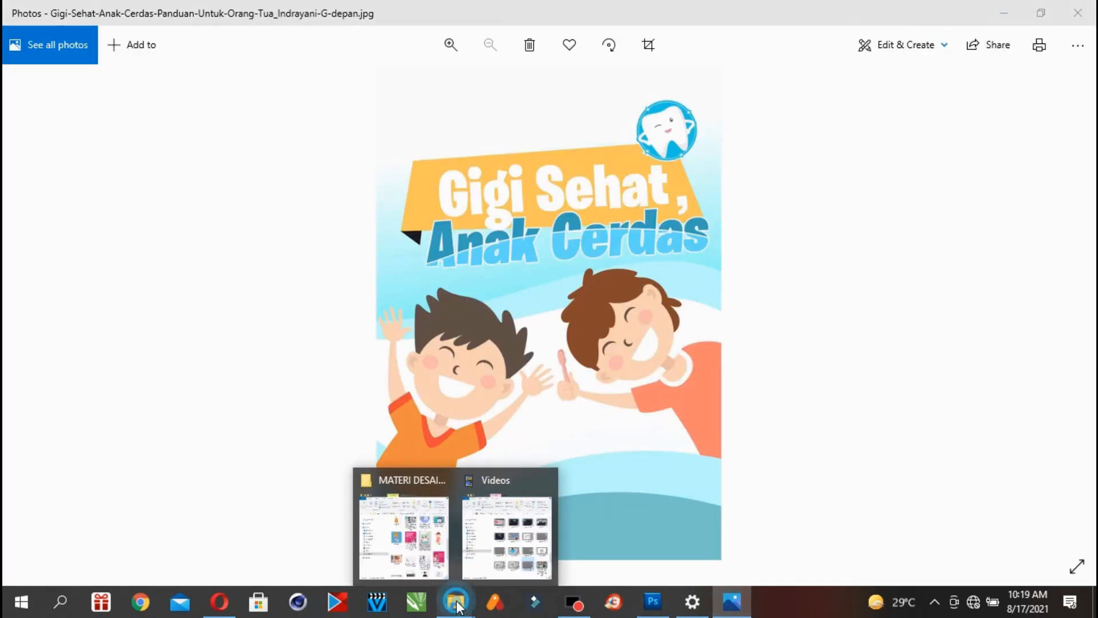
pyautogui.click(423, 543)
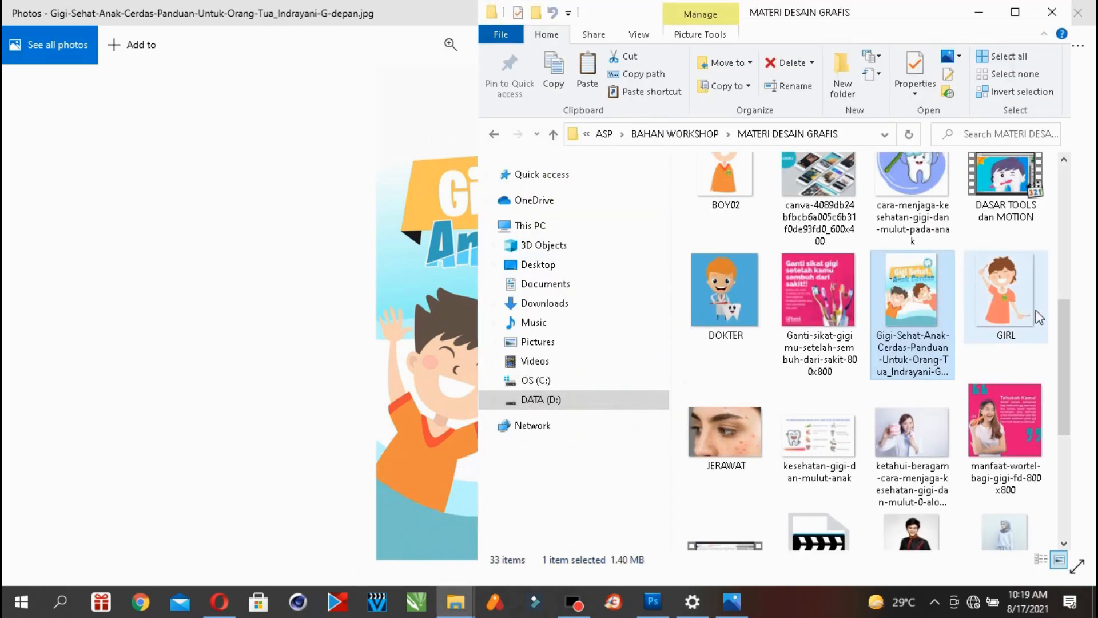
pyautogui.moveTo(1063, 330); pyautogui.dragTo(1051, 256)
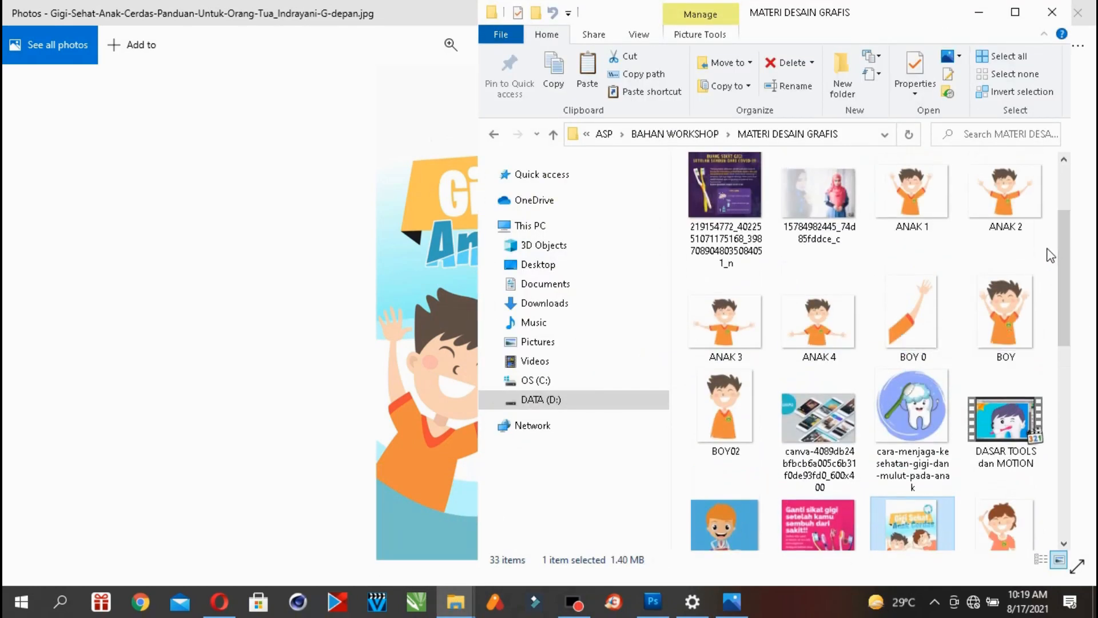
pyautogui.click(1001, 310)
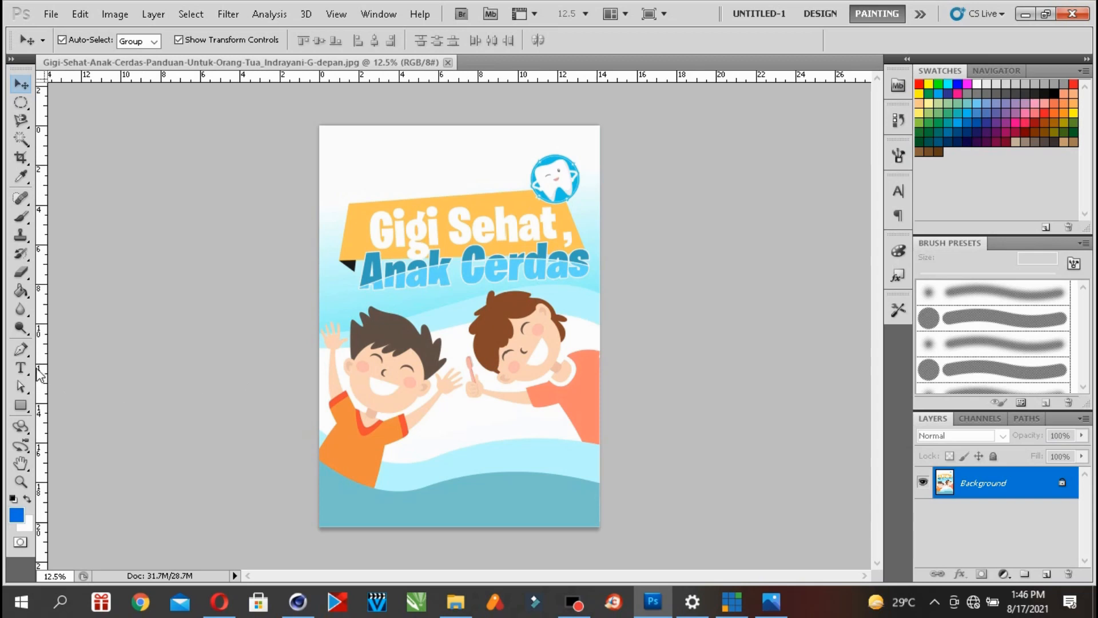
# - Create a new 14 × 20 cm document at 500 pixels/inch in 8-bit RGB Color with transparent background contents
pyautogui.click(59, 13)
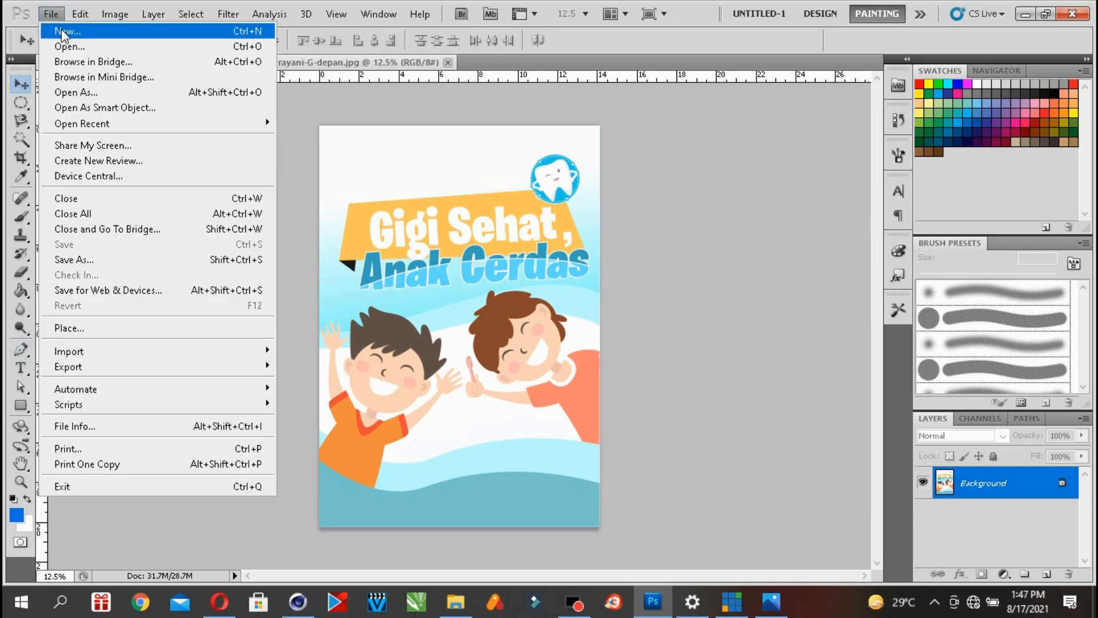
pyautogui.click(62, 39)
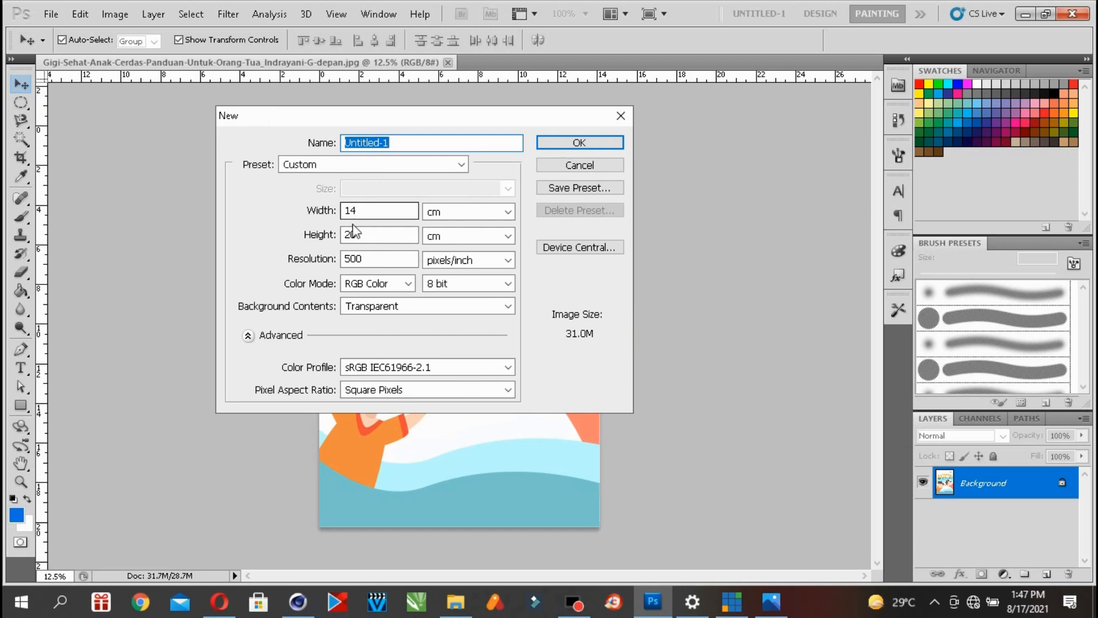
pyautogui.click(562, 142)
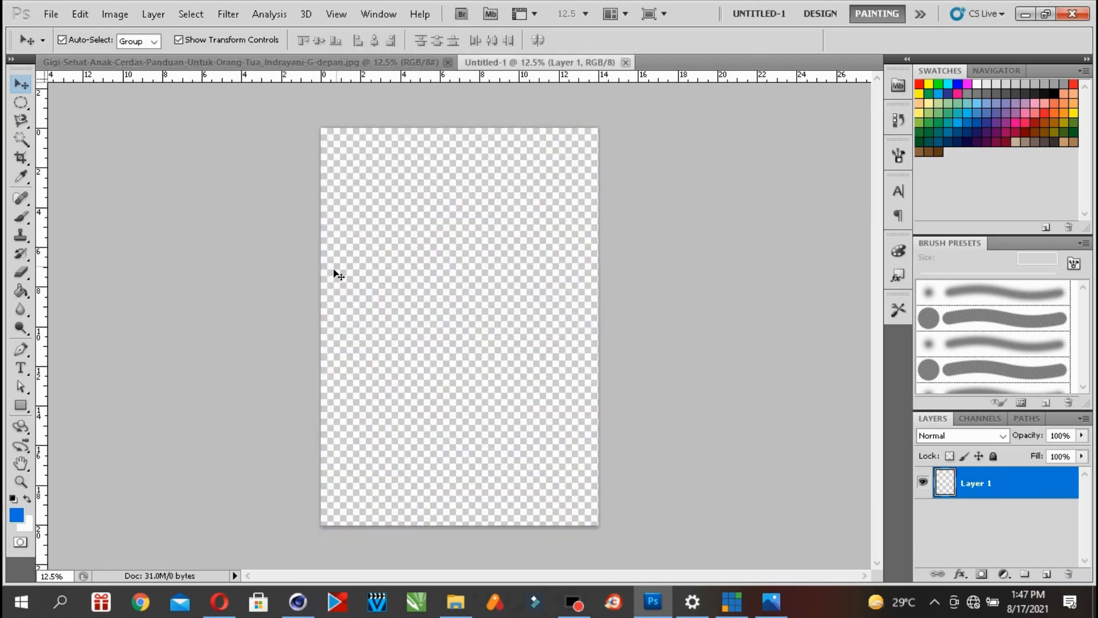
# - Draw an open, leftward-bulging curved Pen path about 3.8 cm wide and 7.3 cm tall in the page's upper half
pyautogui.click(20, 482)
pyautogui.click(454, 234)
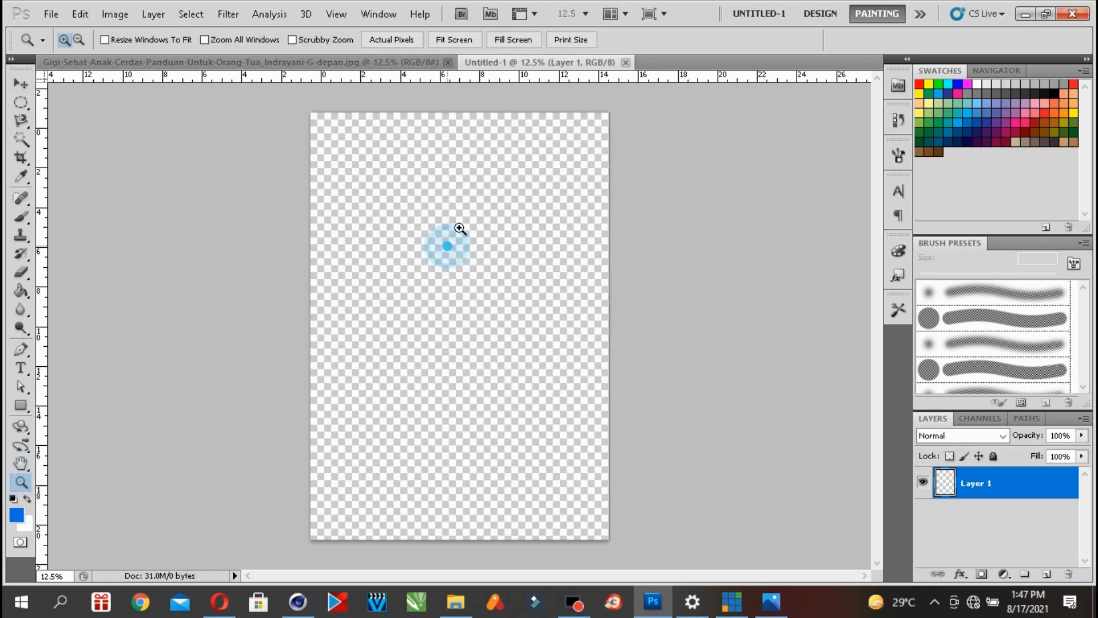
pyautogui.click(456, 151)
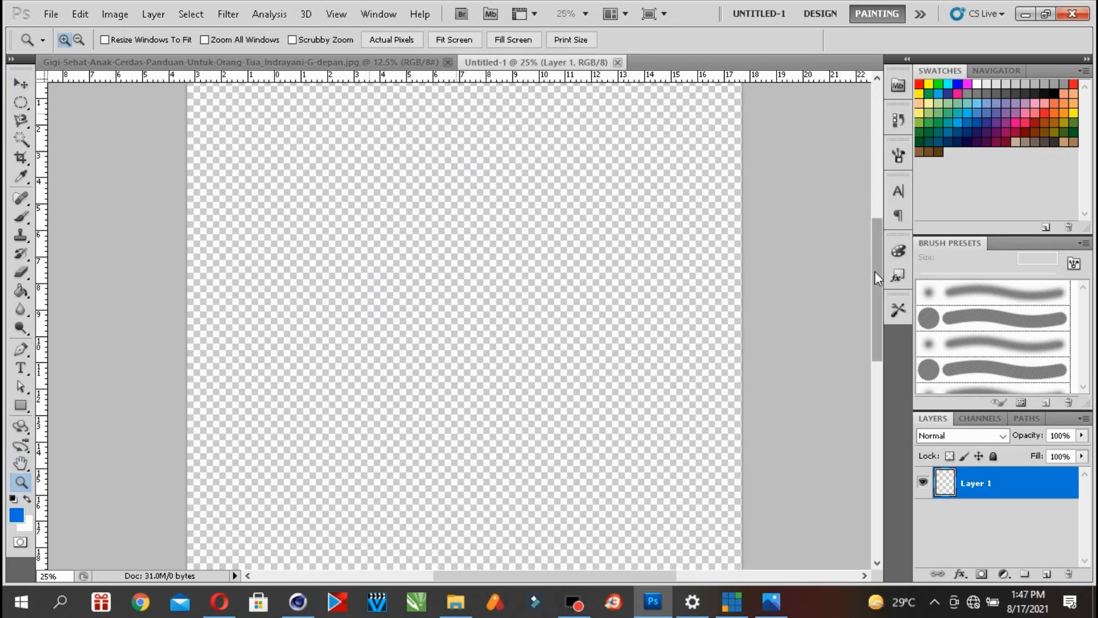
pyautogui.scroll(2, 877, 249)
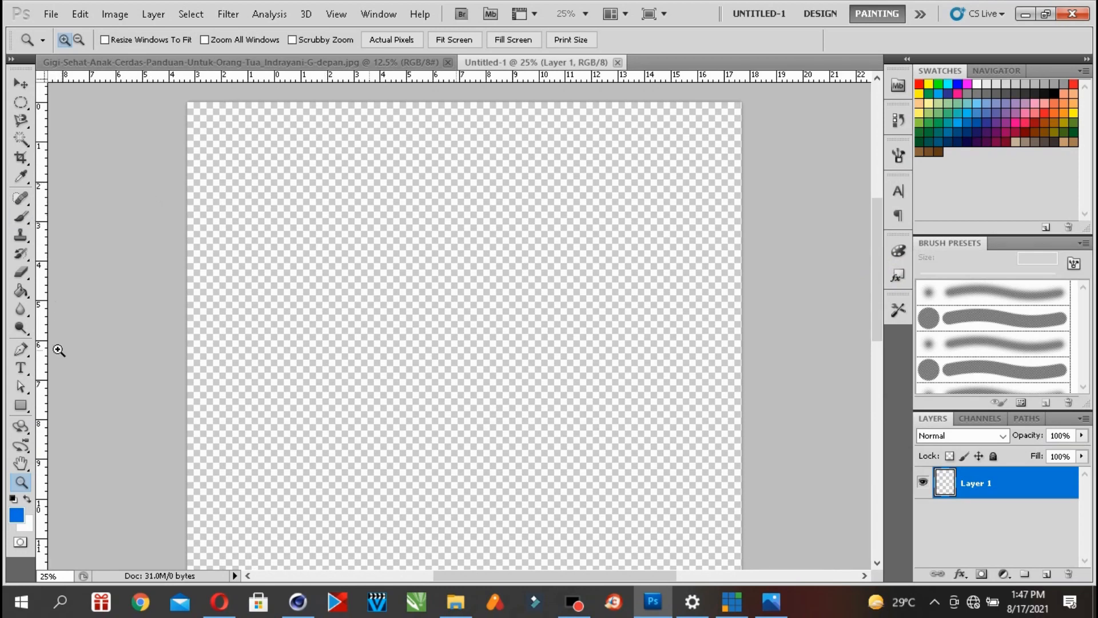
pyautogui.click(21, 350)
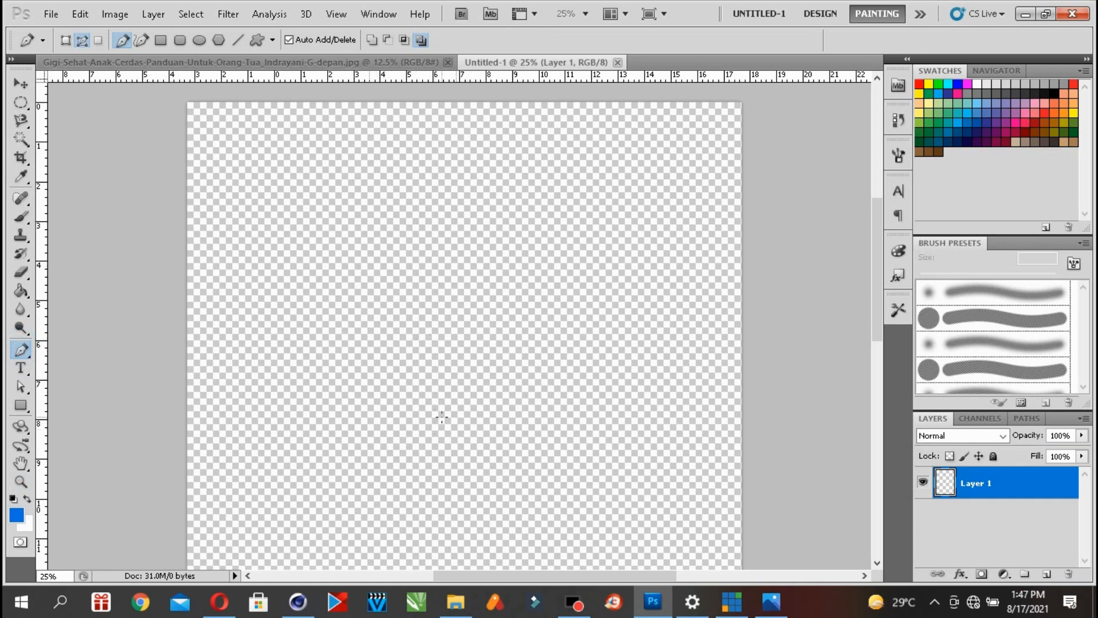
pyautogui.click(454, 440)
pyautogui.moveTo(306, 284); pyautogui.dragTo(308, 148)
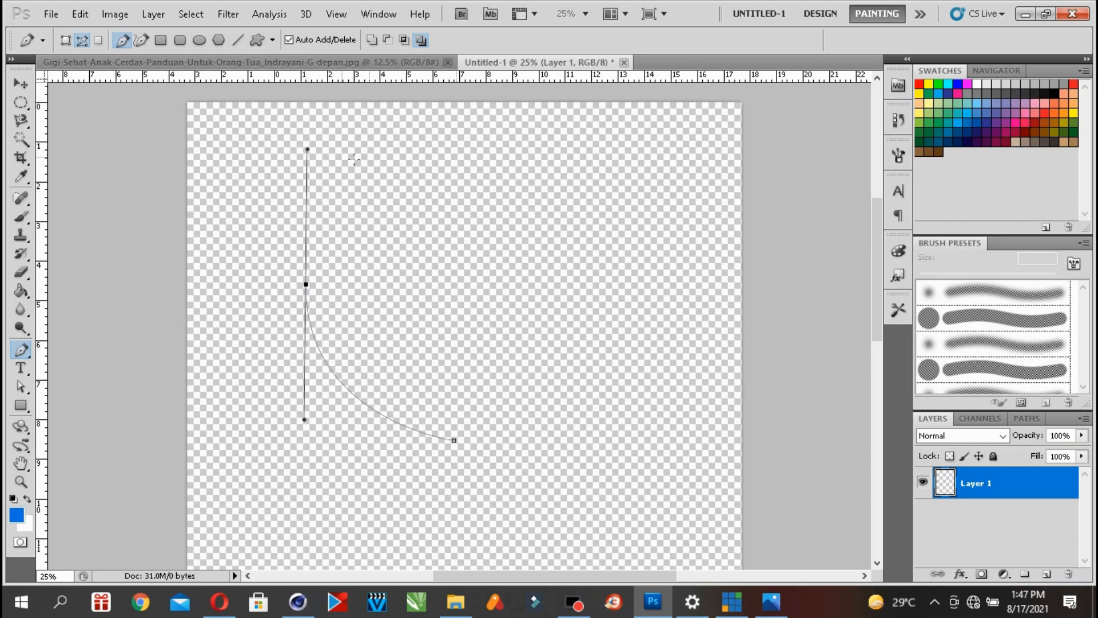
pyautogui.click(455, 151)
pyautogui.moveTo(464, 151); pyautogui.dragTo(510, 151)
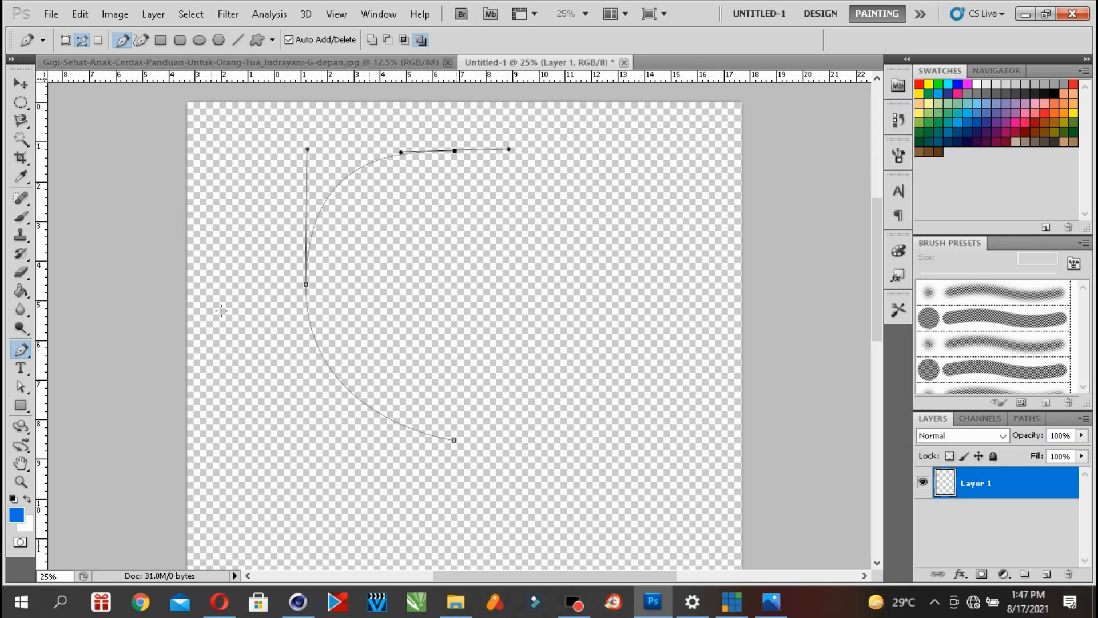
# - Check the reference cover and undo all the curved path's anchor points in the new document
pyautogui.click(307, 64)
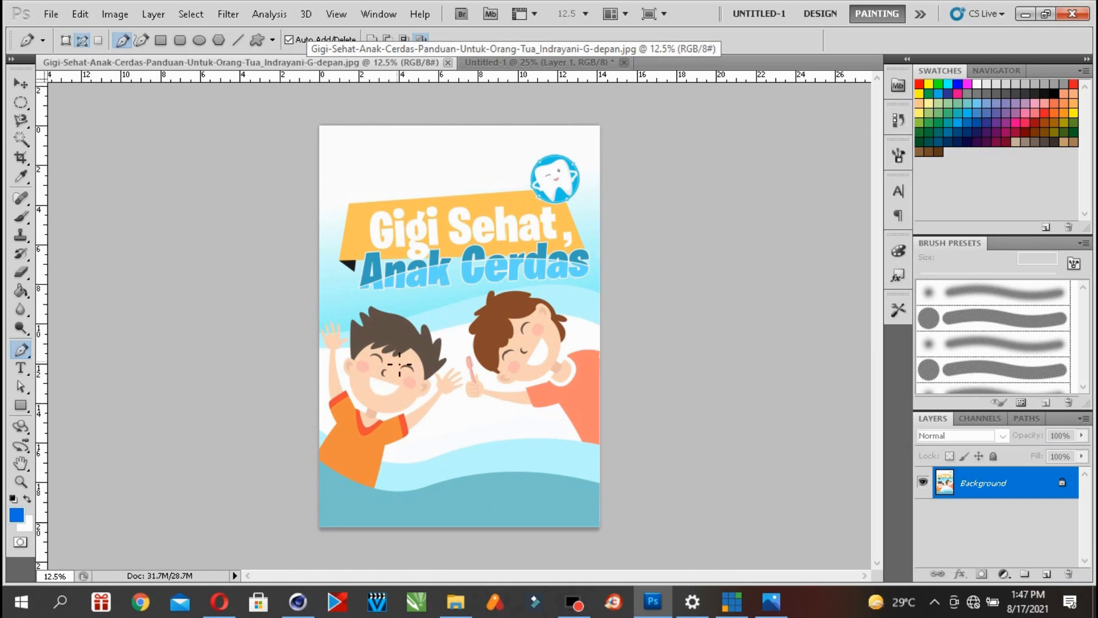
pyautogui.click(486, 62)
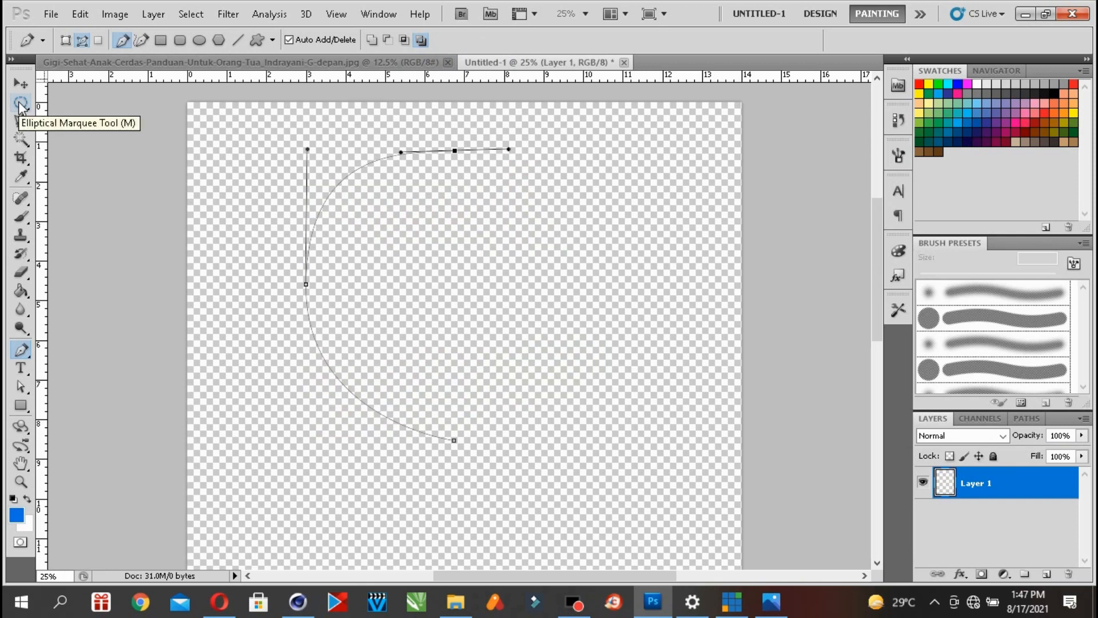
pyautogui.click(80, 14)
pyautogui.click(102, 35)
pyautogui.click(80, 14)
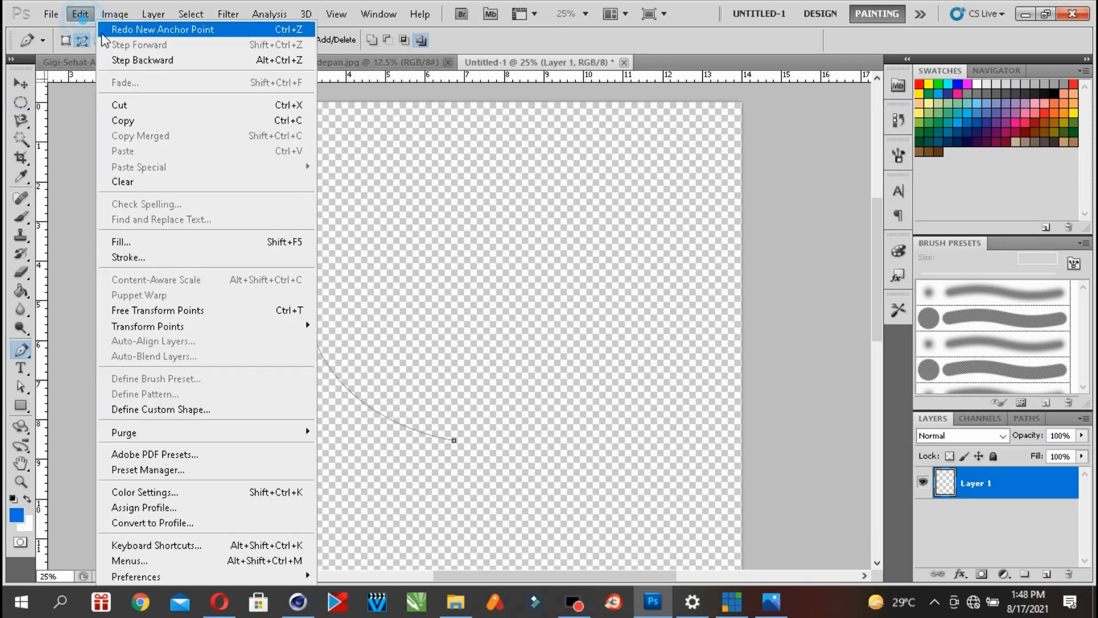
pyautogui.click(123, 60)
pyautogui.click(80, 14)
pyautogui.click(117, 60)
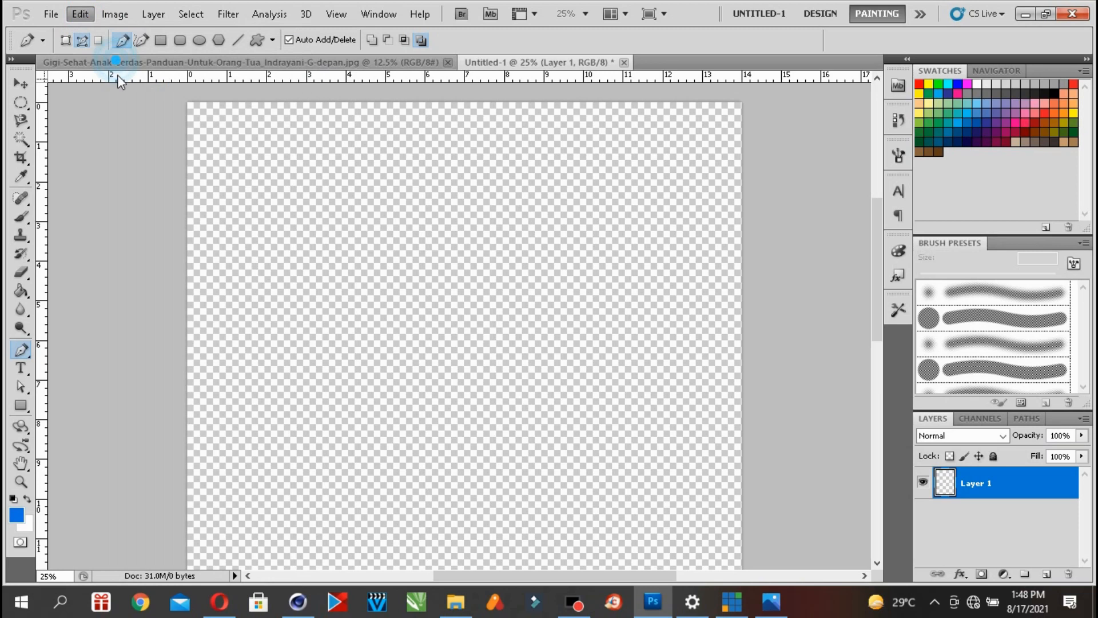
# - Draw an elliptical selection about 12.5 cm wide and 7.6 cm tall, extending past the page's right edge
pyautogui.click(21, 103)
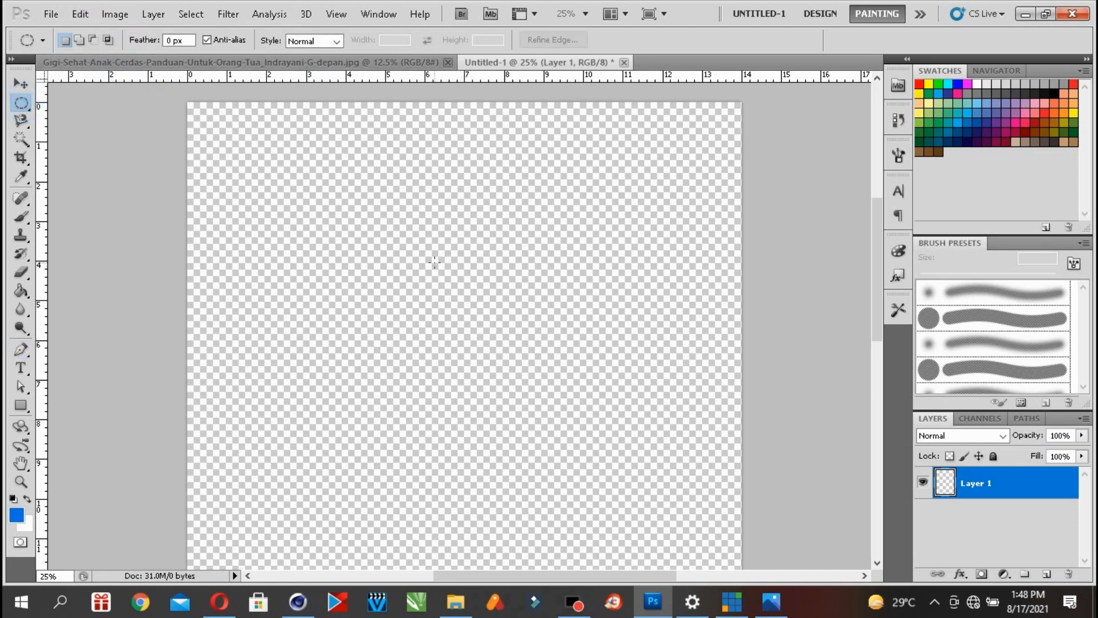
pyautogui.moveTo(310, 183); pyautogui.dragTo(329, 199)
pyautogui.moveTo(807, 482); pyautogui.dragTo(805, 483)
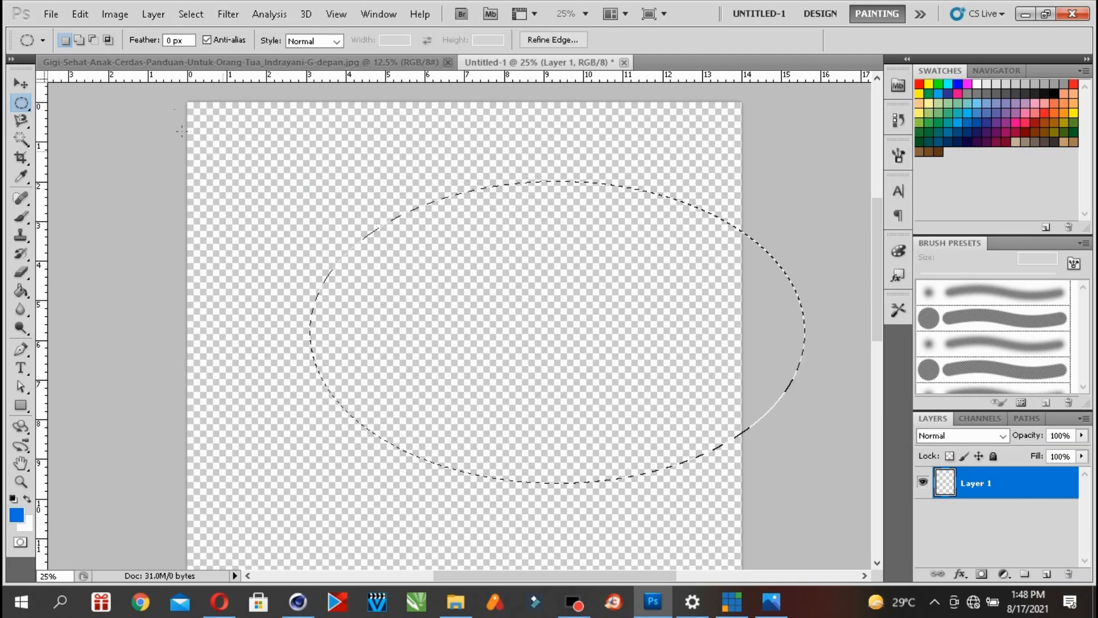
# - Undo the elliptical selection and draw a circular selection about 8.6 cm across in the page's upper middle for the head
pyautogui.click(81, 13)
pyautogui.click(96, 30)
pyautogui.moveTo(277, 154); pyautogui.dragTo(457, 332)
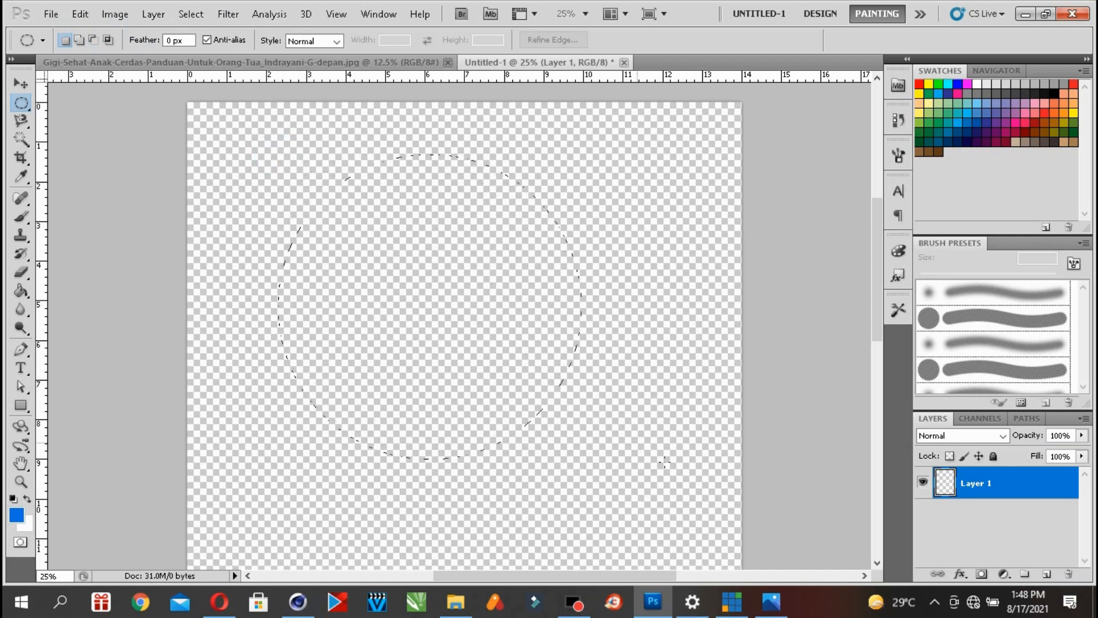
pyautogui.moveTo(707, 484); pyautogui.dragTo(721, 495)
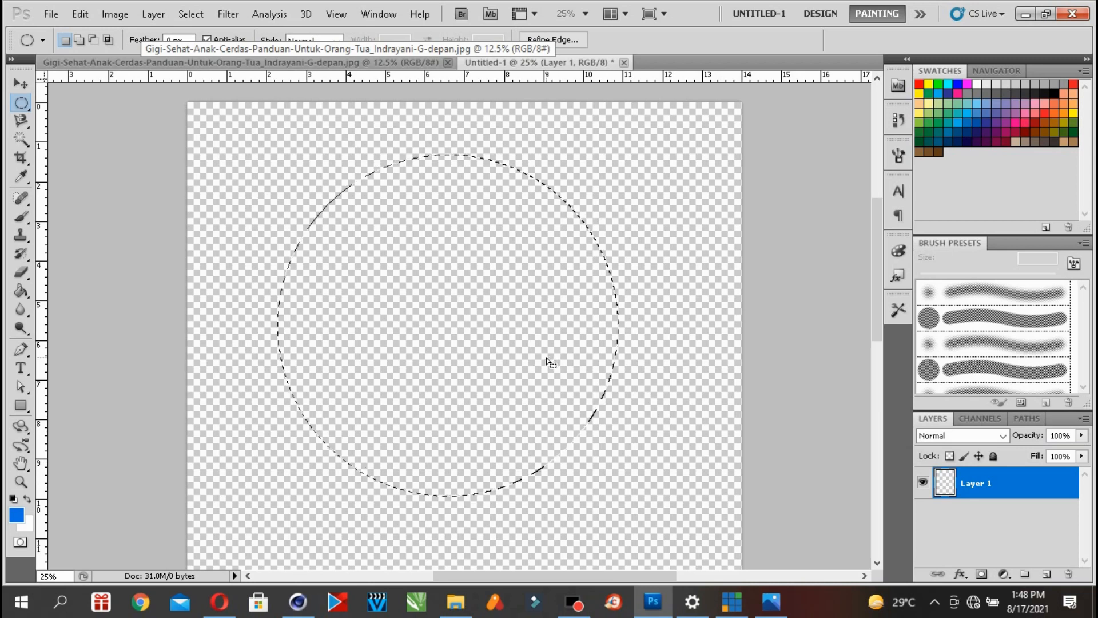
pyautogui.moveTo(473, 331); pyautogui.dragTo(482, 333)
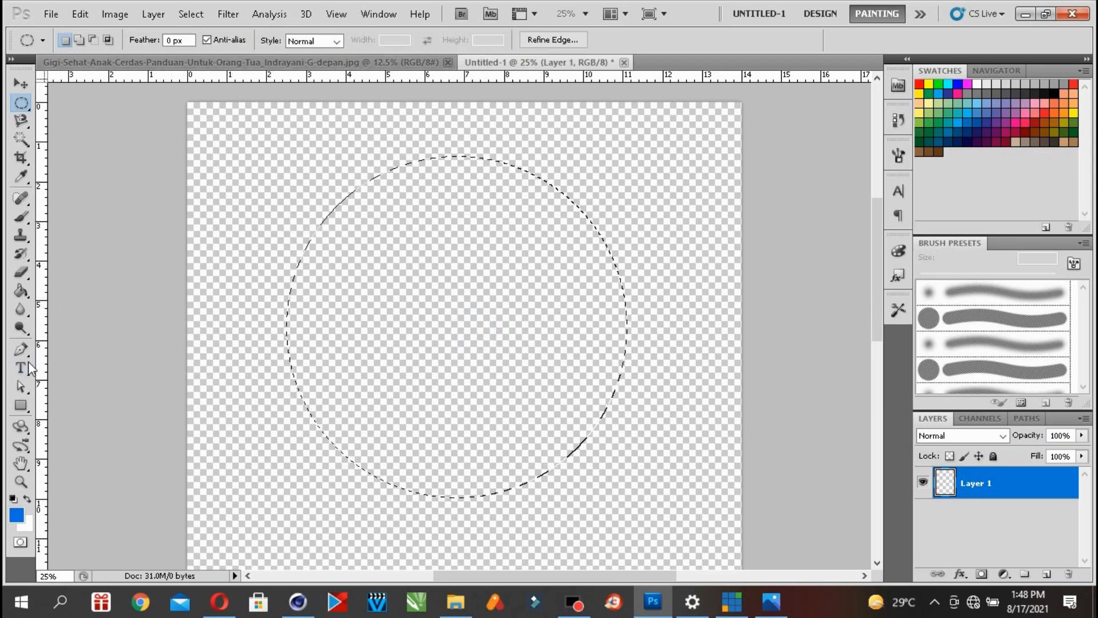
# - Sample the orange-shirted boy's skin colour from the reference cover and fill the circular head selection with it in the new document
pyautogui.click(273, 63)
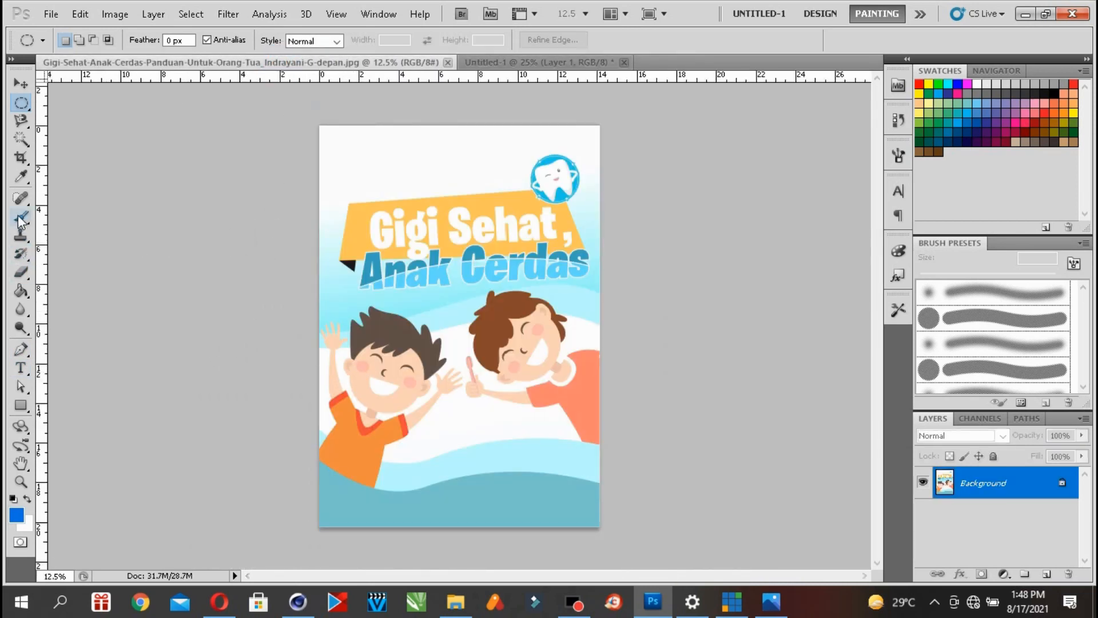
pyautogui.click(21, 177)
pyautogui.click(362, 386)
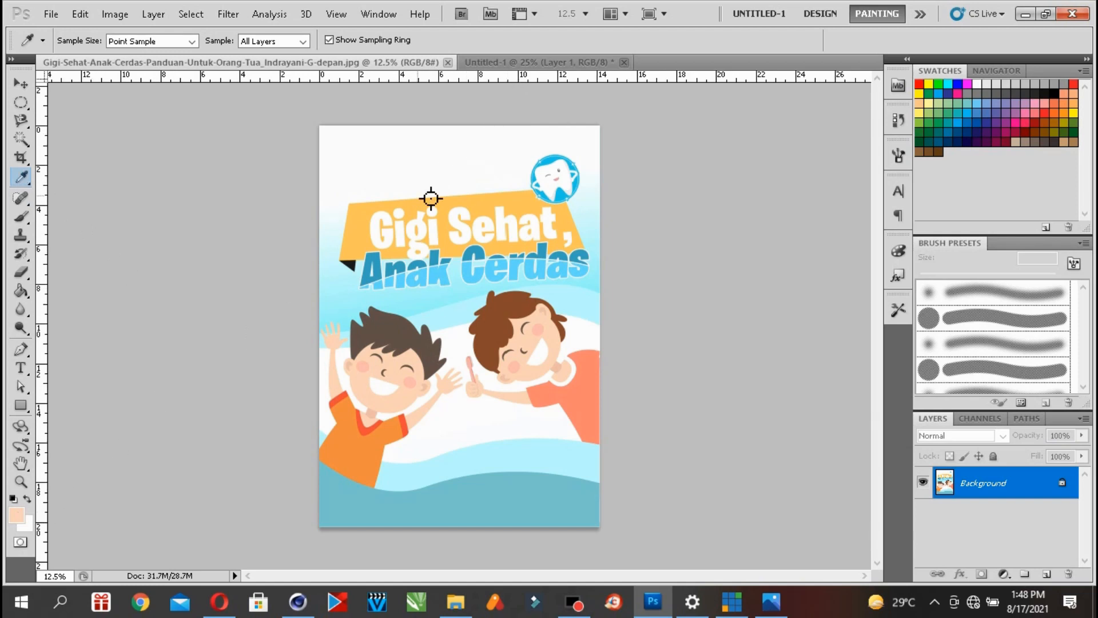
pyautogui.click(513, 63)
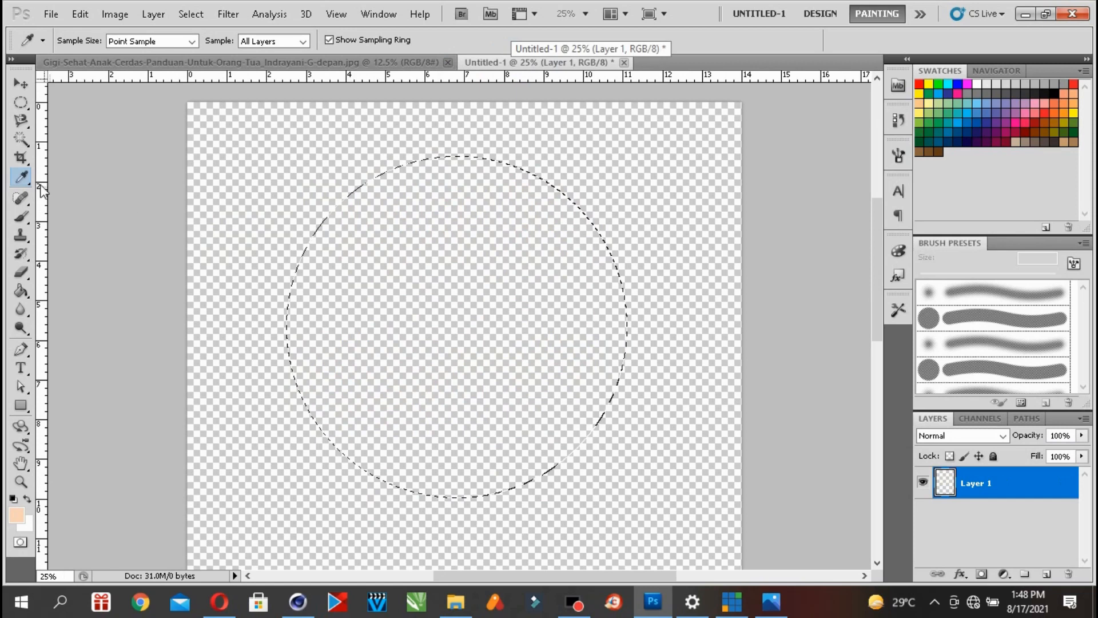
pyautogui.click(21, 292)
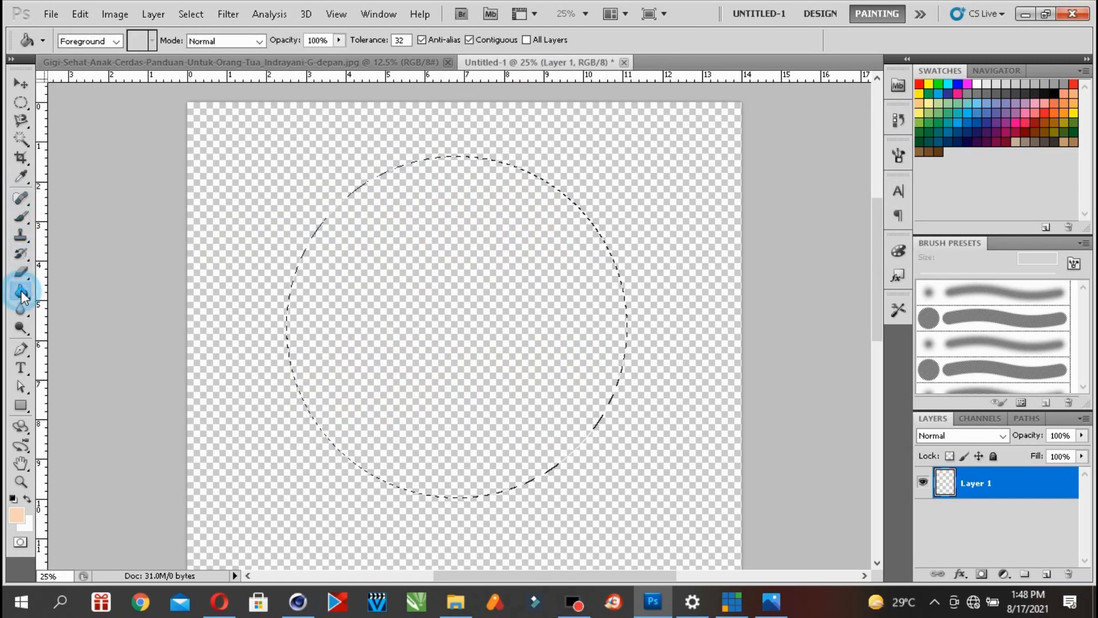
pyautogui.click(372, 309)
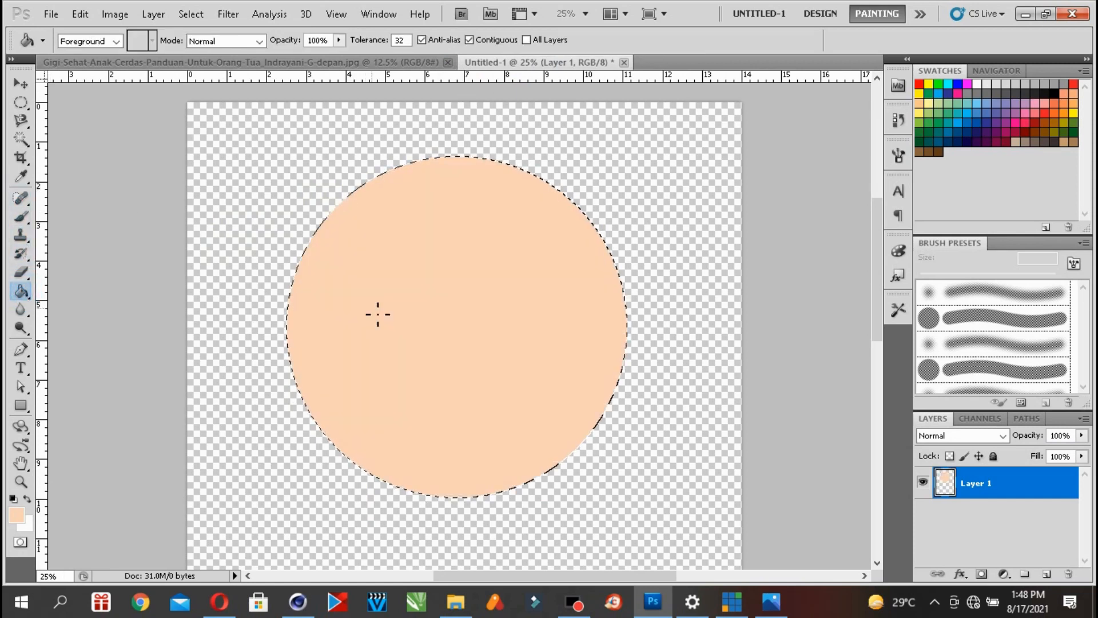
# - Draw a circular ear selection about 1.9 cm across over the head's left edge and fill it with the skin colour
pyautogui.click(23, 104)
pyautogui.click(270, 265)
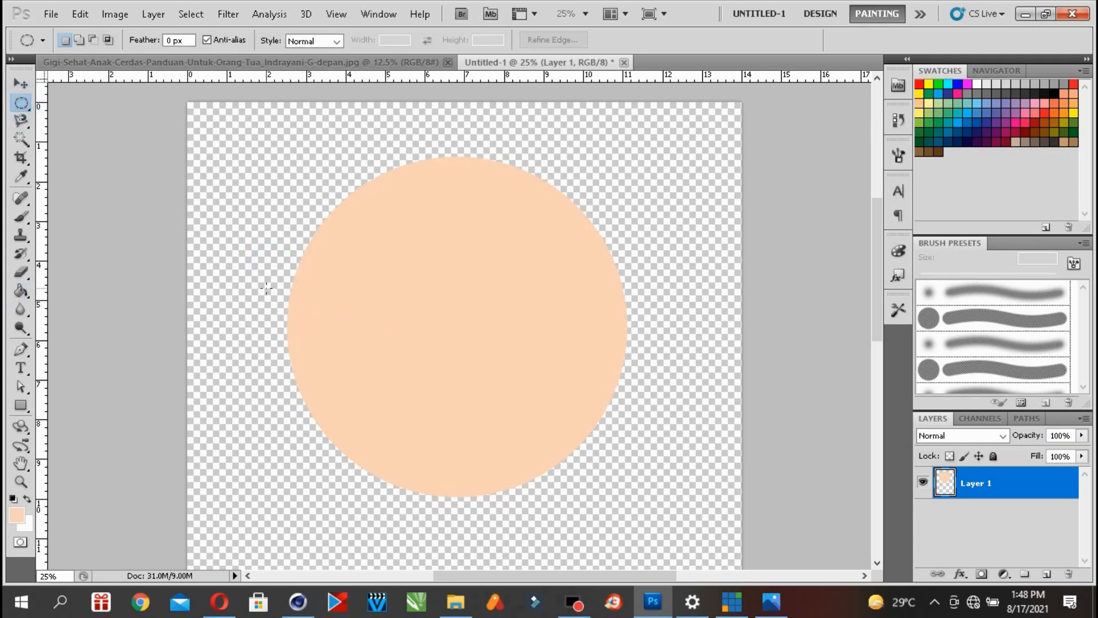
pyautogui.moveTo(266, 282); pyautogui.dragTo(305, 321)
pyautogui.moveTo(344, 355); pyautogui.dragTo(343, 356)
pyautogui.moveTo(307, 320); pyautogui.dragTo(293, 322)
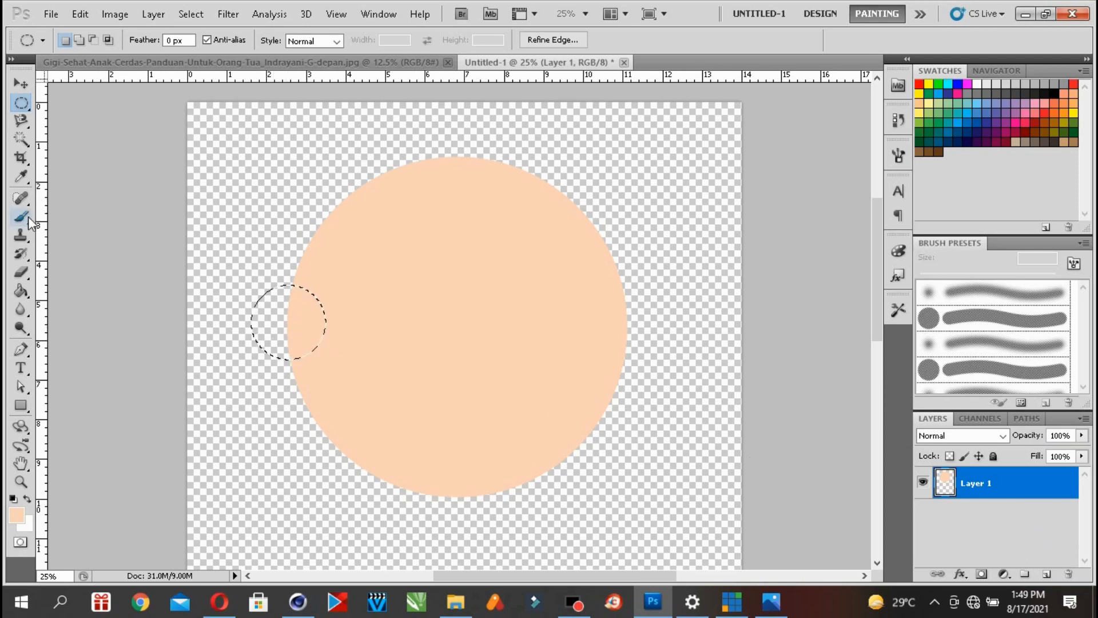
pyautogui.click(21, 291)
pyautogui.click(283, 317)
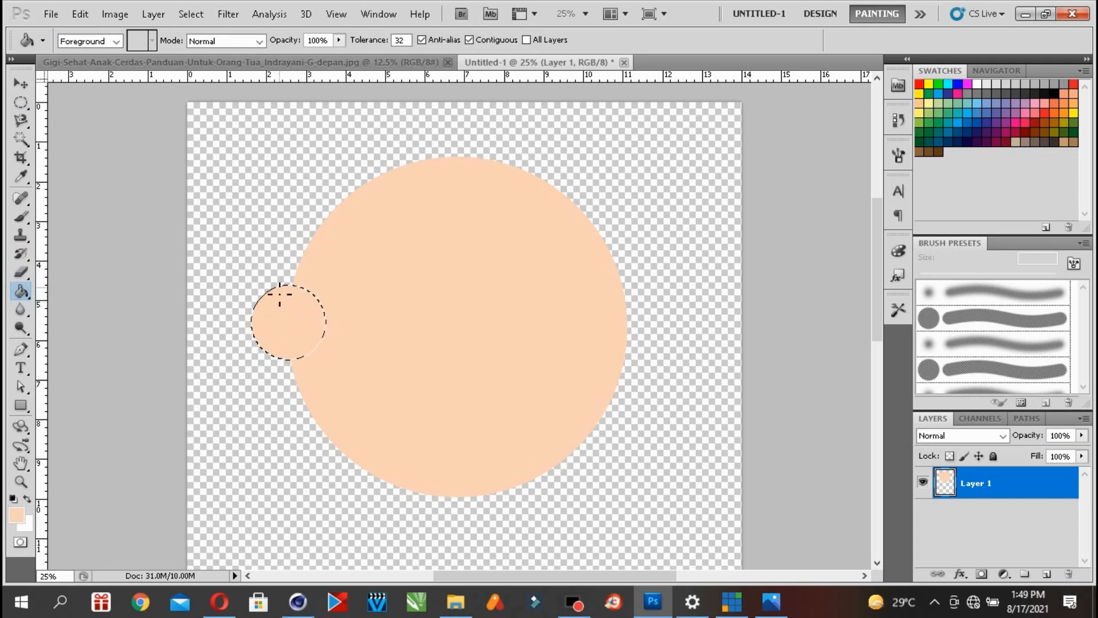
# - Move the ear selection to the head's right edge, fill it with the skin colour and deselect
pyautogui.click(21, 105)
pyautogui.moveTo(293, 326); pyautogui.dragTo(628, 334)
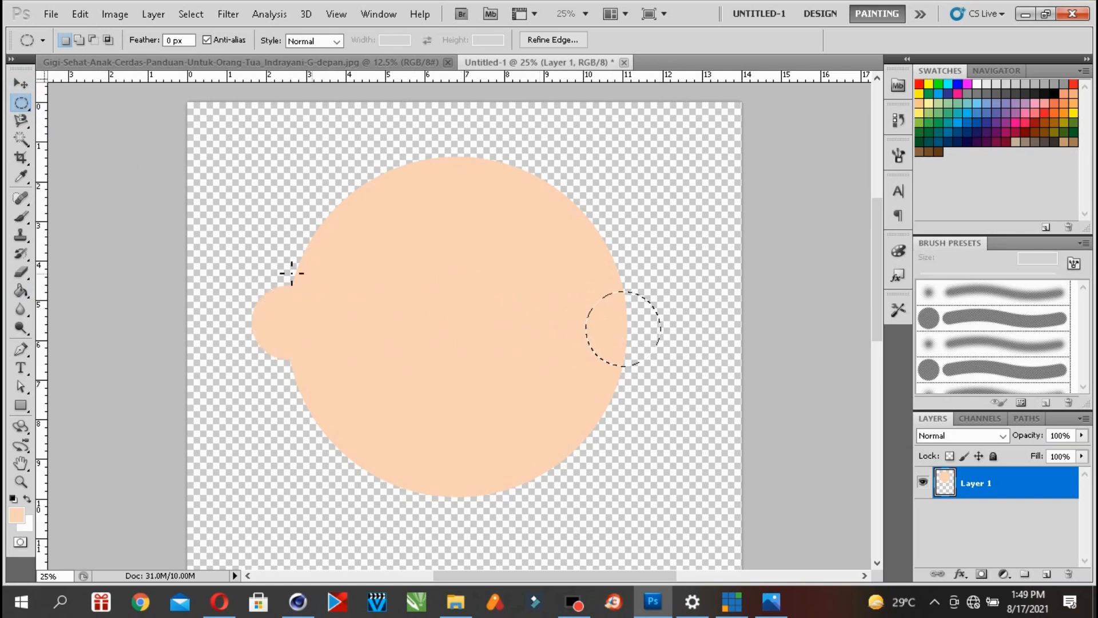
pyautogui.click(21, 291)
pyautogui.click(638, 318)
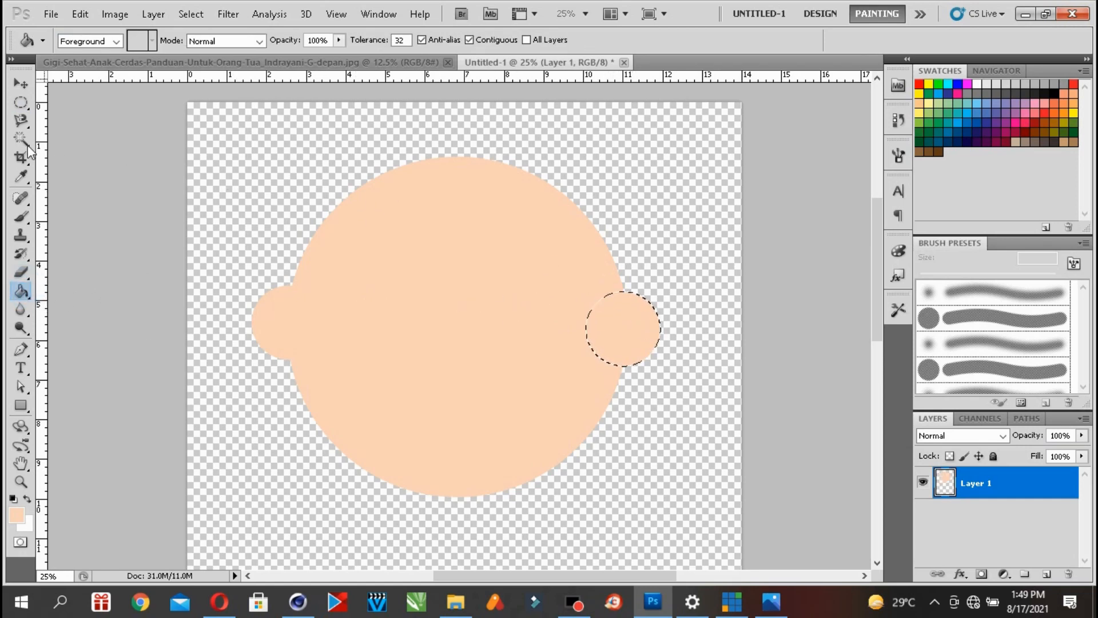
pyautogui.click(20, 103)
pyautogui.click(288, 165)
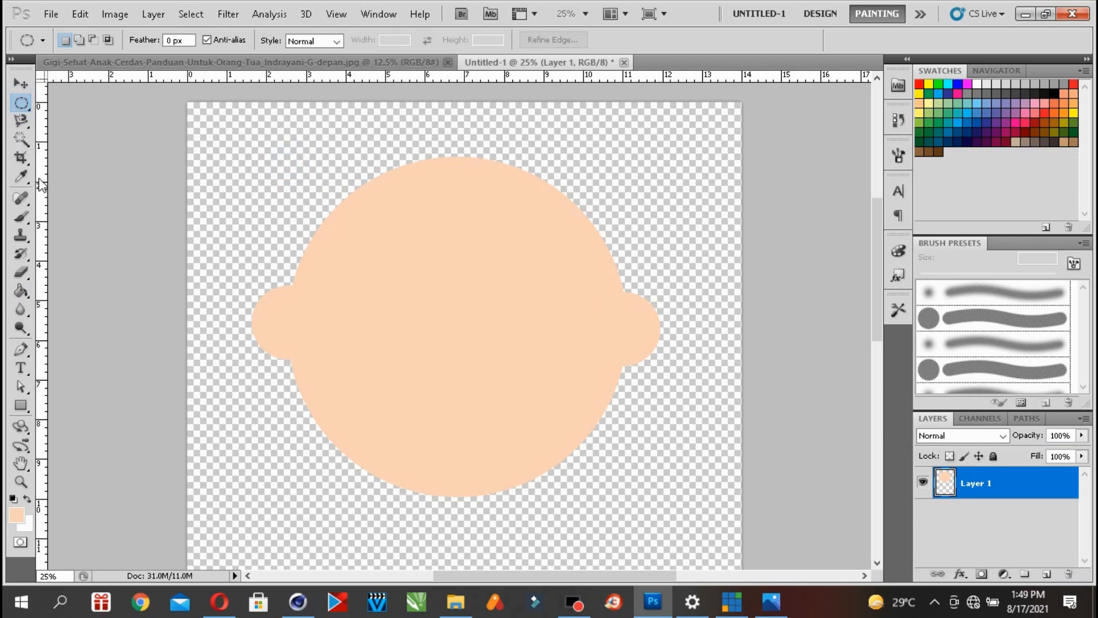
# - Add a new empty layer above the head layer and check the reference cover
pyautogui.click(1047, 574)
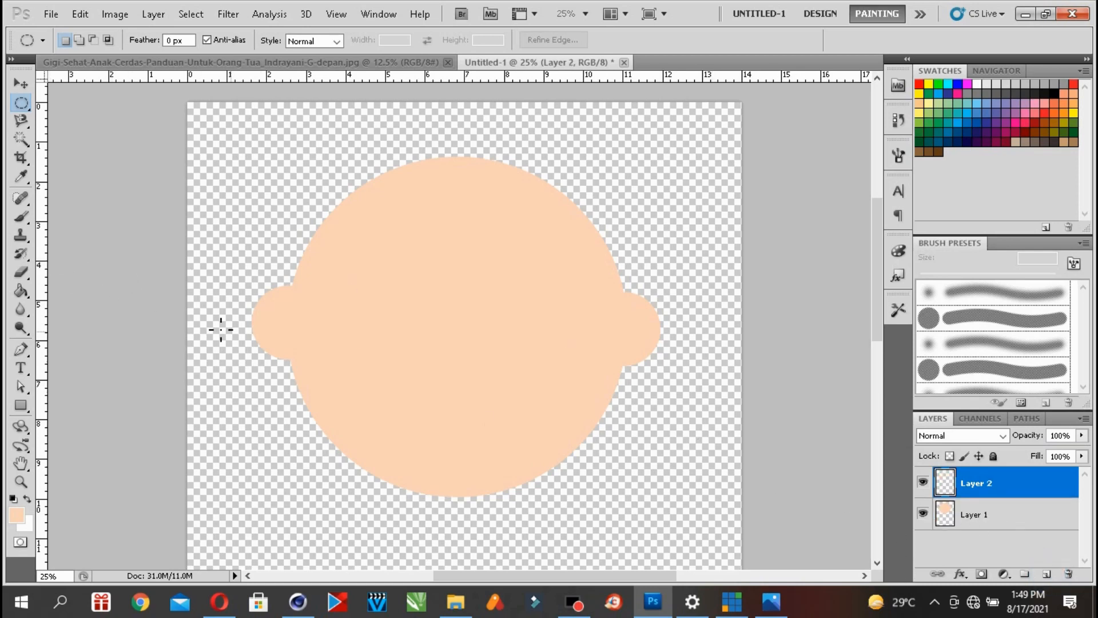
pyautogui.click(22, 350)
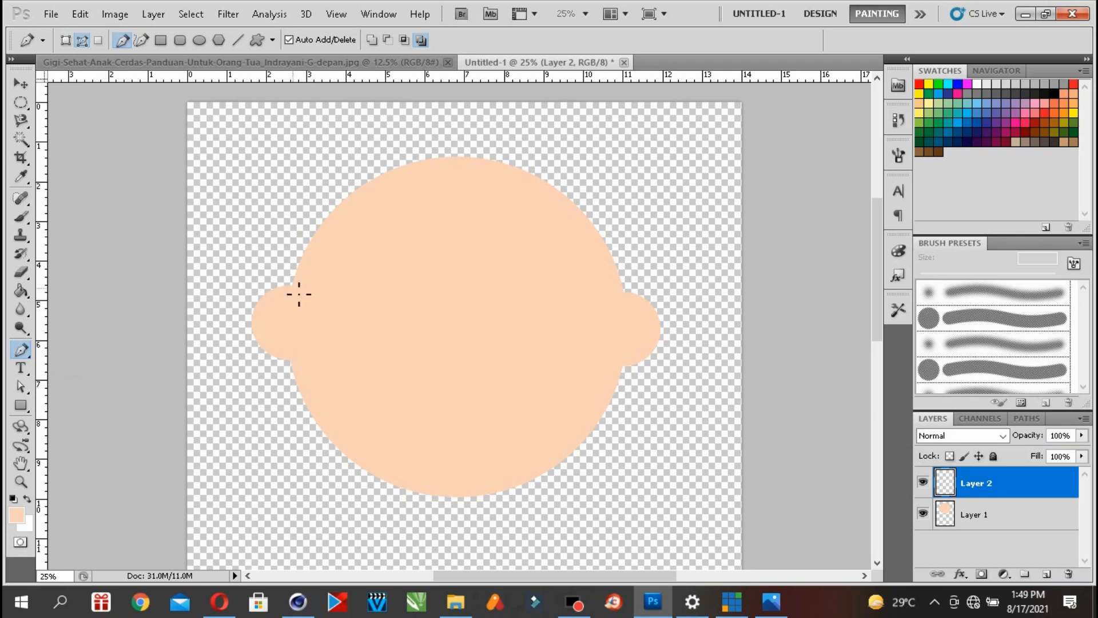
pyautogui.click(321, 63)
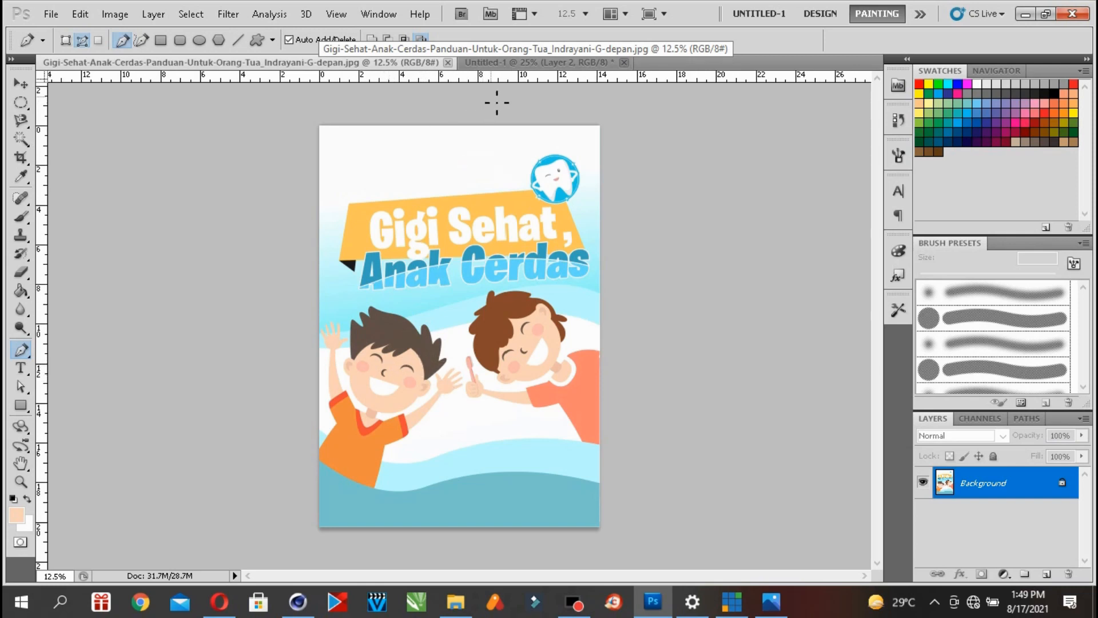
pyautogui.click(497, 62)
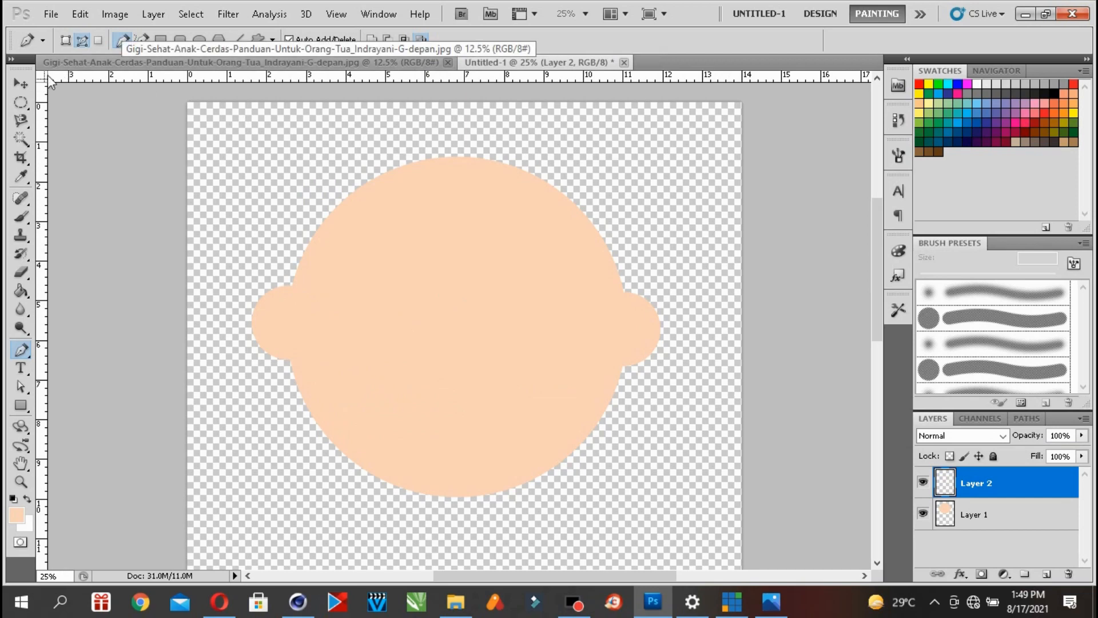
# - Move the head with its ears down about 2.3 cm on the page to make room for the hair
pyautogui.click(20, 84)
pyautogui.moveTo(877, 247); pyautogui.dragTo(881, 260)
pyautogui.click(452, 242)
pyautogui.moveTo(452, 243); pyautogui.dragTo(451, 334)
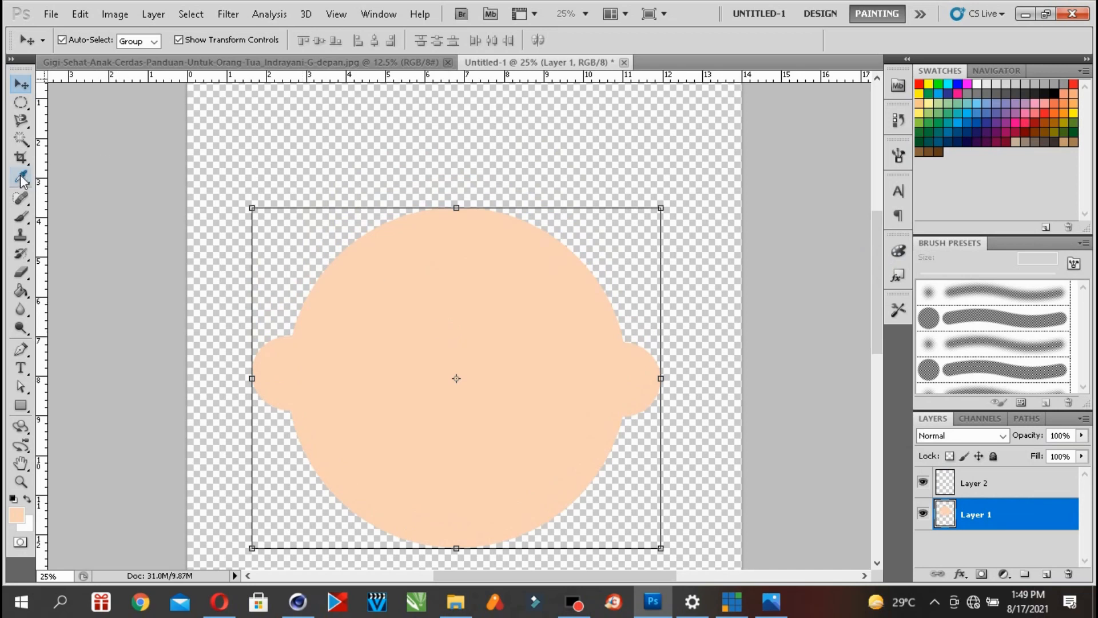
# - Start a Pen path above the left ear and draw the hair's pointed left side up to a peak about 6 cm higher
pyautogui.click(22, 350)
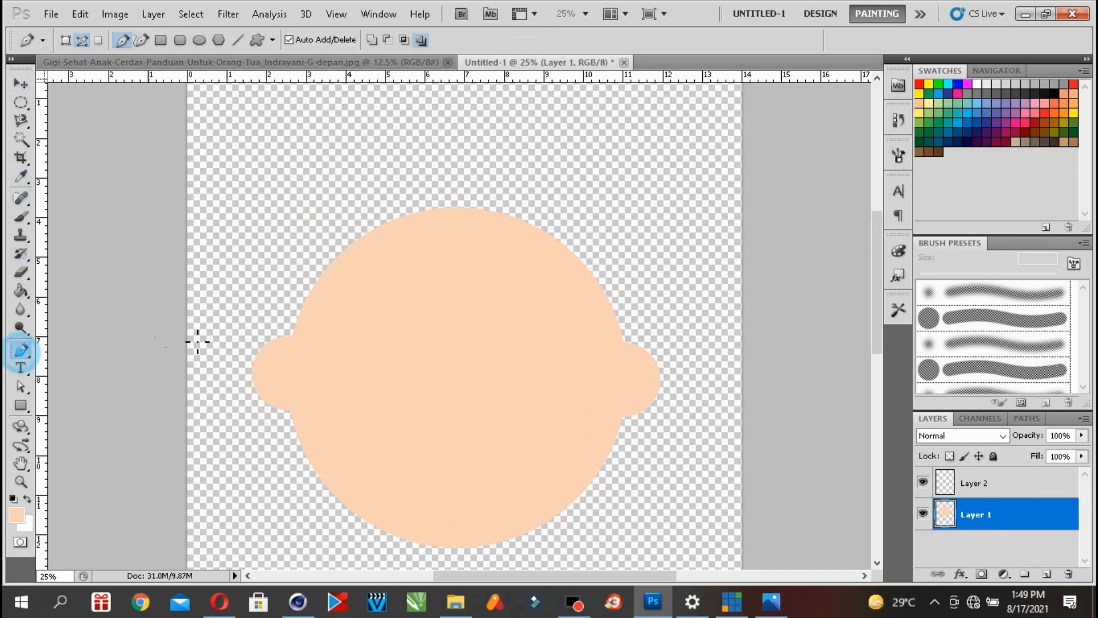
pyautogui.click(292, 336)
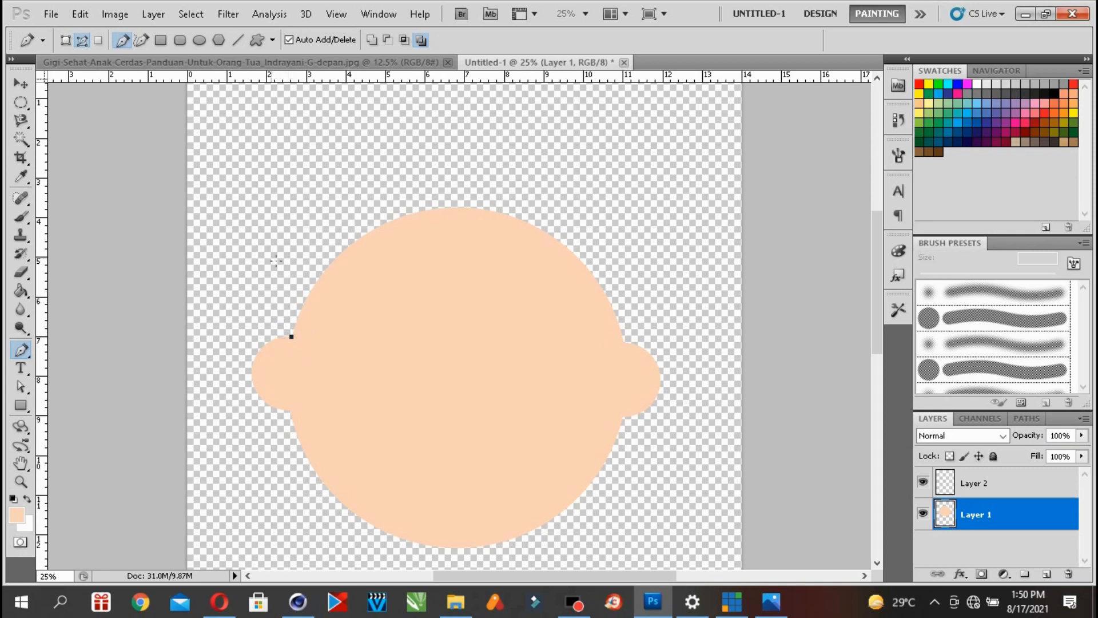
pyautogui.click(261, 207)
pyautogui.moveTo(262, 197); pyautogui.dragTo(258, 160)
pyautogui.click(298, 220)
pyautogui.moveTo(312, 108); pyautogui.dragTo(371, 122)
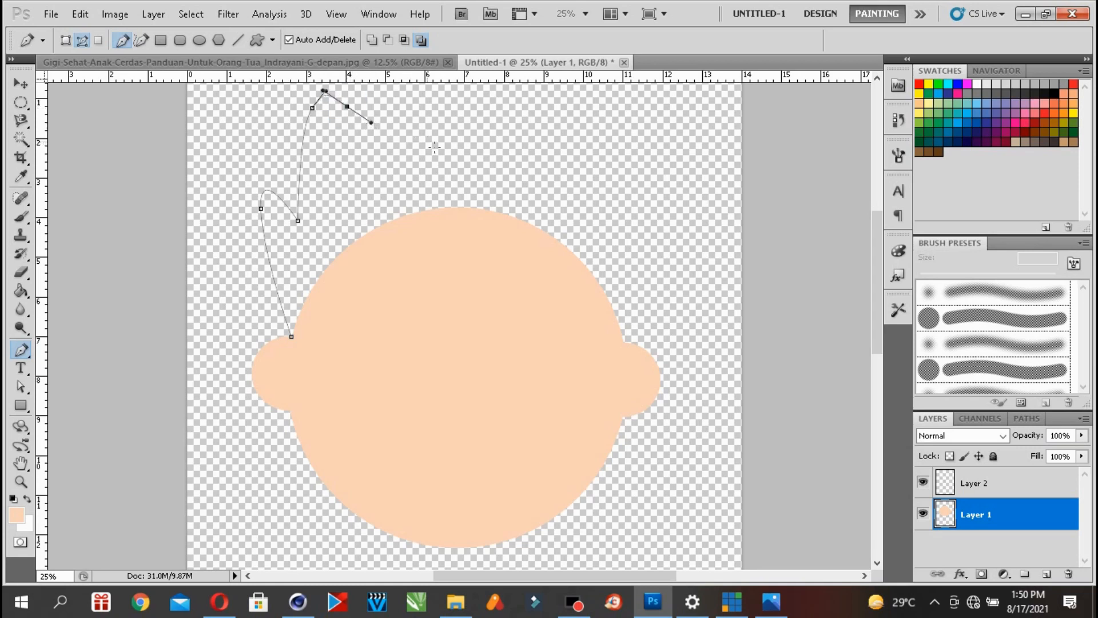
# - Continue the hair path with a wavy top edge and a bulging right side down to the right ear's upper joint
pyautogui.moveTo(433, 136); pyautogui.dragTo(461, 135)
pyautogui.moveTo(513, 138); pyautogui.dragTo(547, 154)
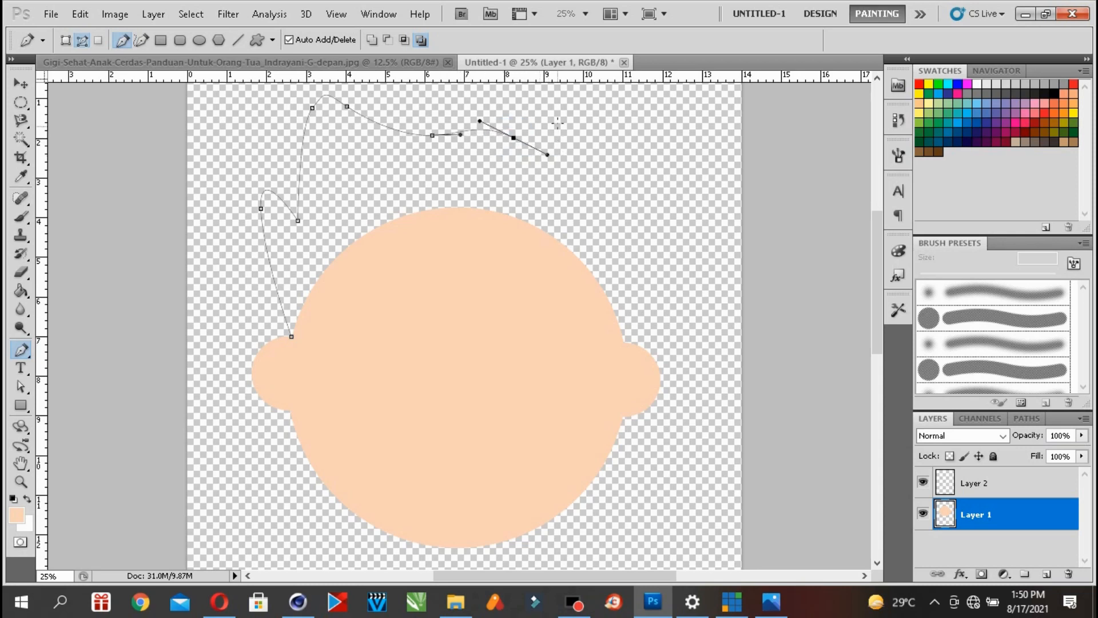
pyautogui.moveTo(557, 105); pyautogui.dragTo(583, 105)
pyautogui.moveTo(573, 148); pyautogui.dragTo(577, 164)
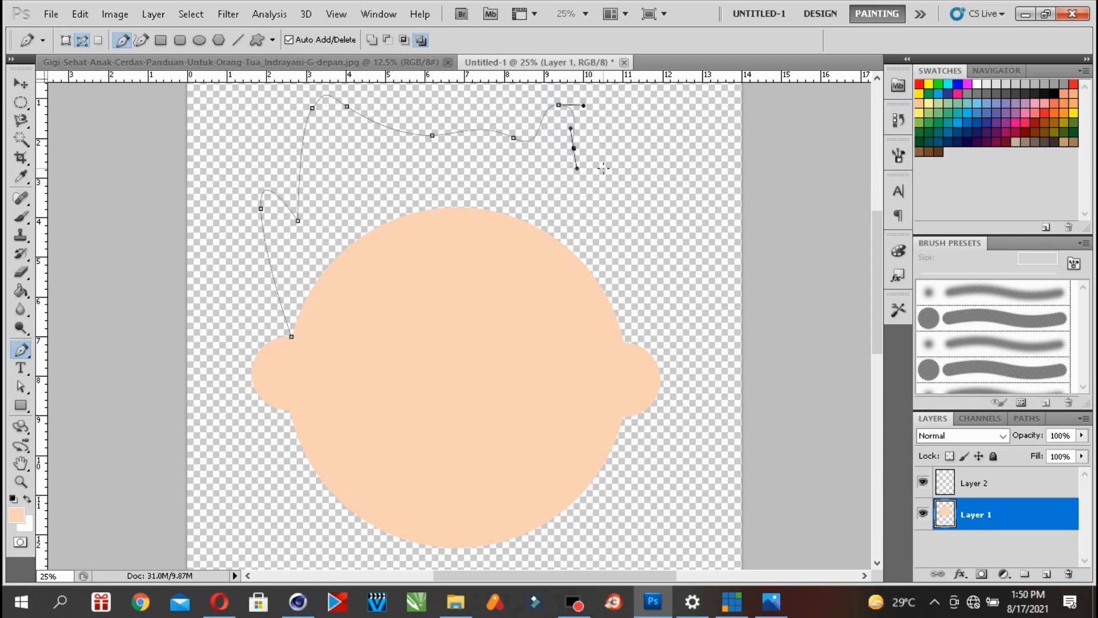
pyautogui.moveTo(620, 145); pyautogui.dragTo(658, 177)
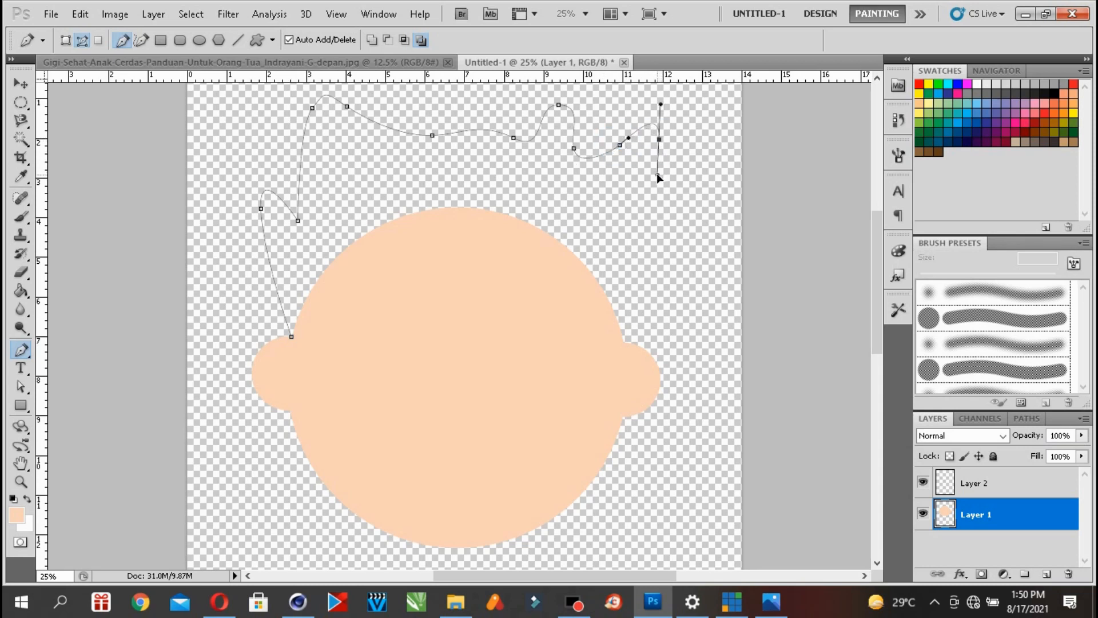
pyautogui.moveTo(670, 285); pyautogui.dragTo(657, 324)
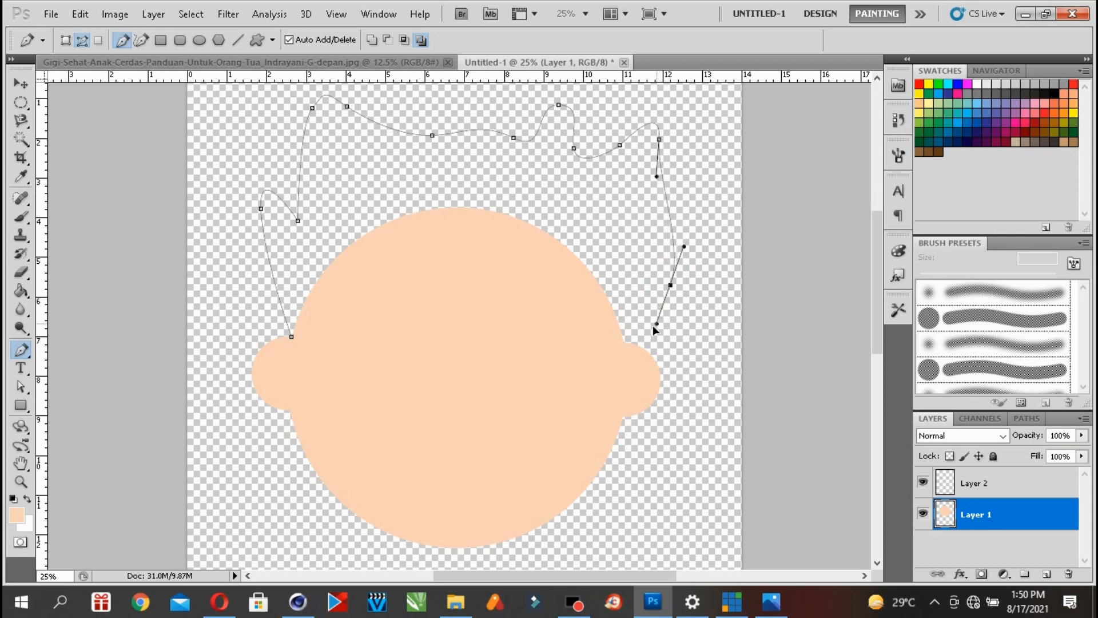
pyautogui.click(621, 346)
# - Draw a curved fringe with two rounded locks across the forehead and close the hair path above the left ear
pyautogui.moveTo(517, 221); pyautogui.dragTo(467, 223)
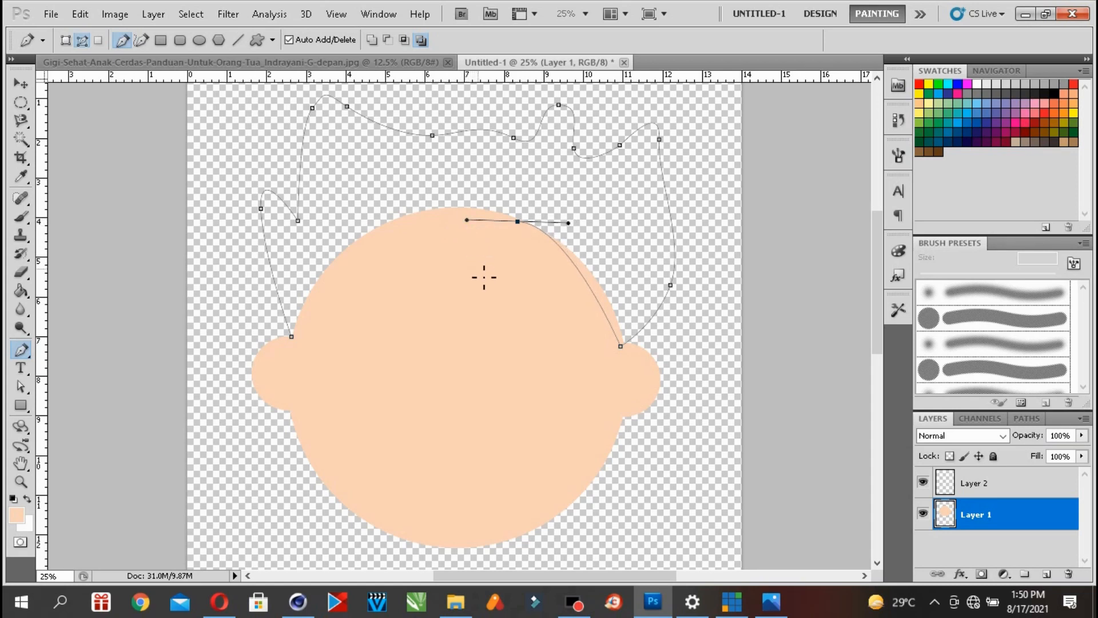
pyautogui.moveTo(467, 277); pyautogui.dragTo(446, 267)
pyautogui.click(453, 231)
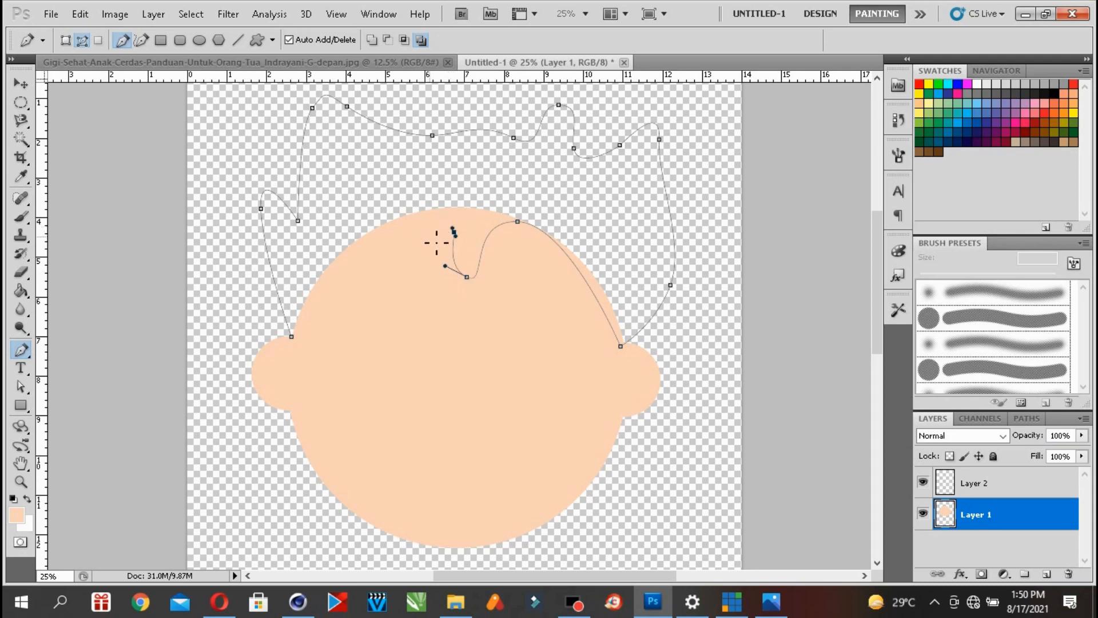
pyautogui.moveTo(431, 245); pyautogui.dragTo(399, 223)
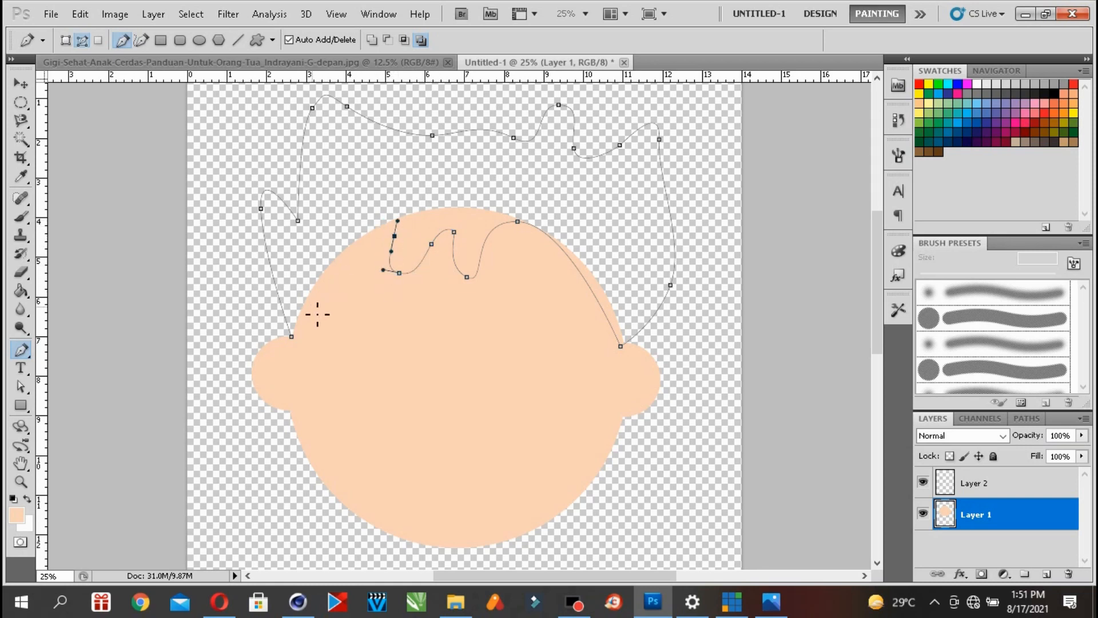
pyautogui.moveTo(292, 337); pyautogui.dragTo(279, 387)
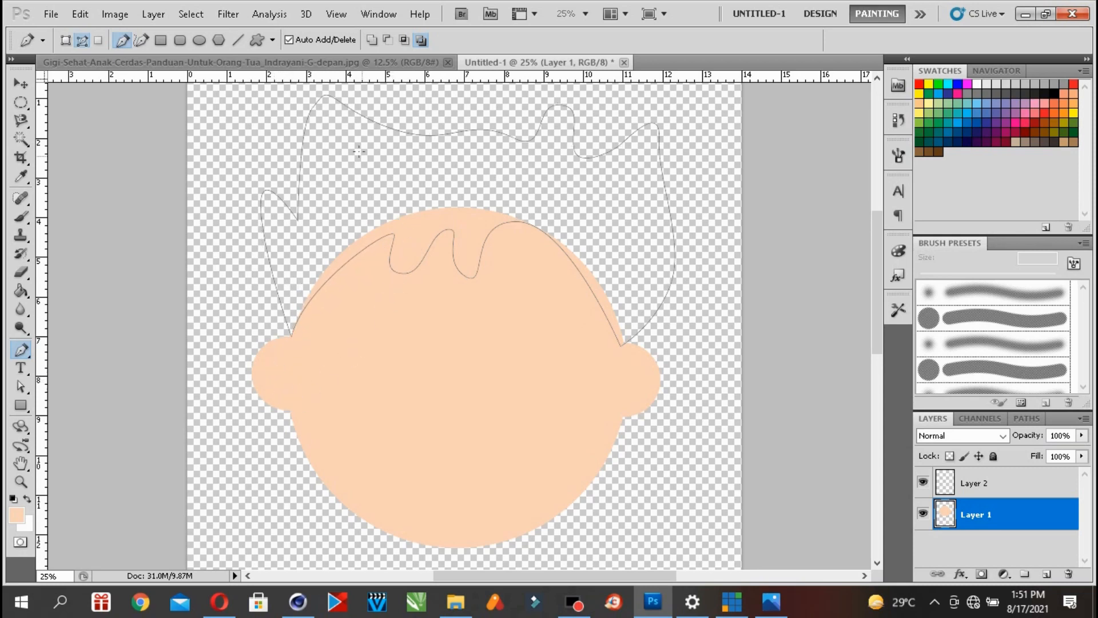
# - Convert the closed hair path into a new anti-aliased selection with a feather radius of 1 pixel
pyautogui.rightClick(358, 173)
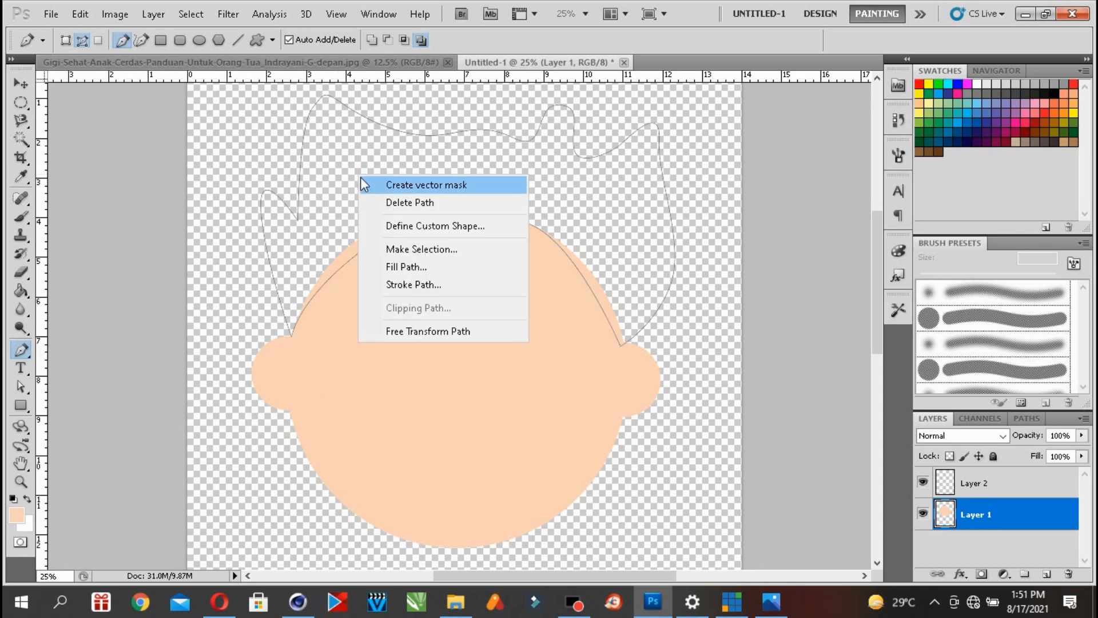
pyautogui.click(387, 250)
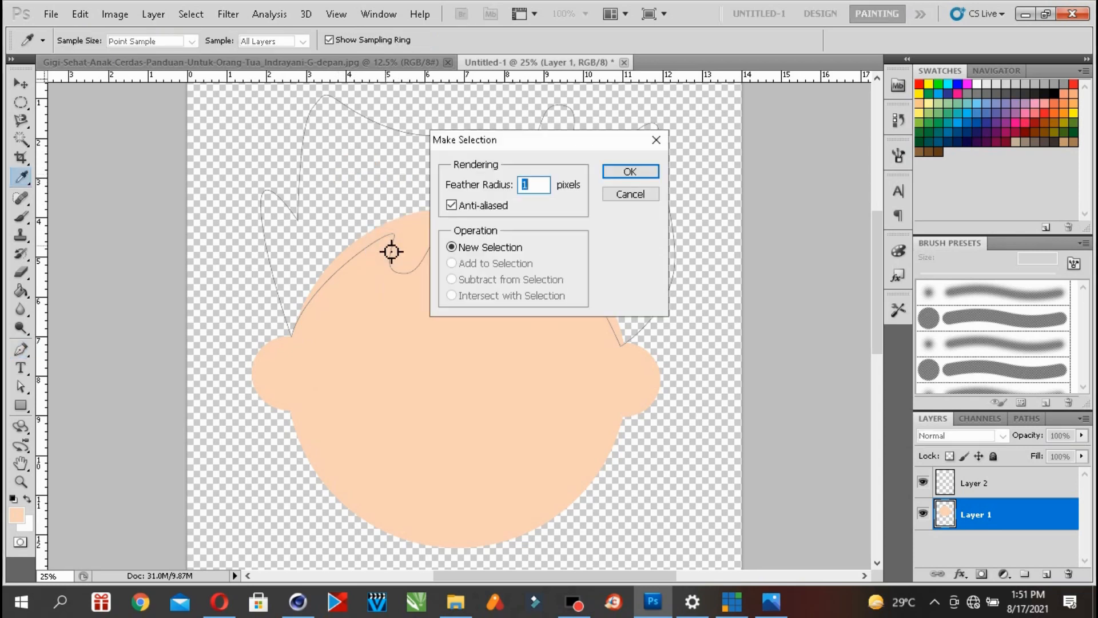
pyautogui.click(629, 170)
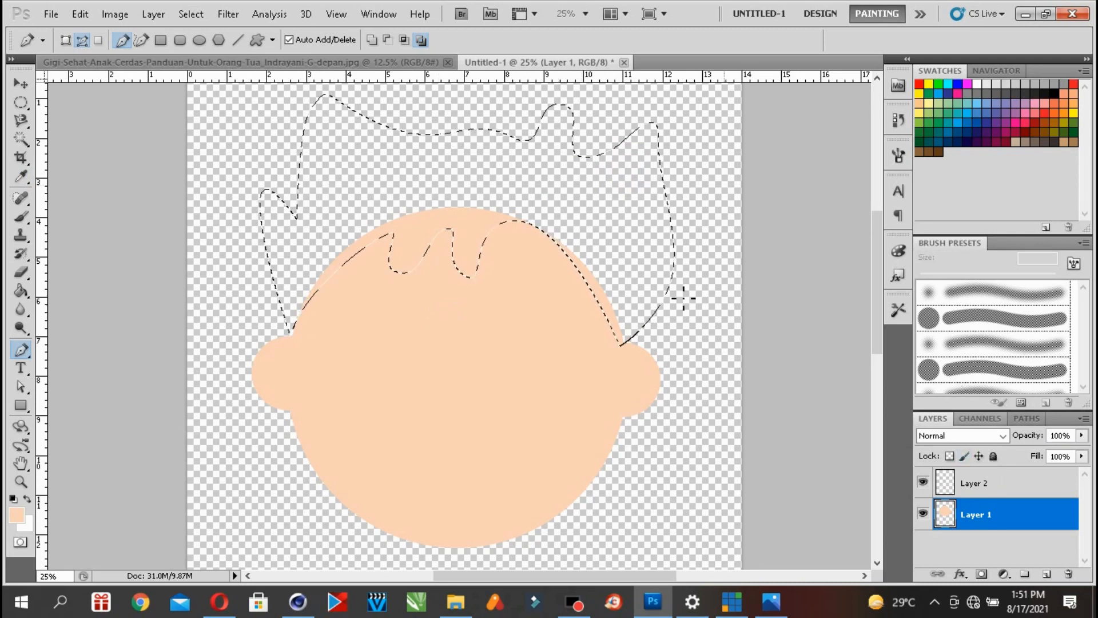
# - Fill the hair selection on Layer 2 with black using the Paint Bucket
pyautogui.click(980, 484)
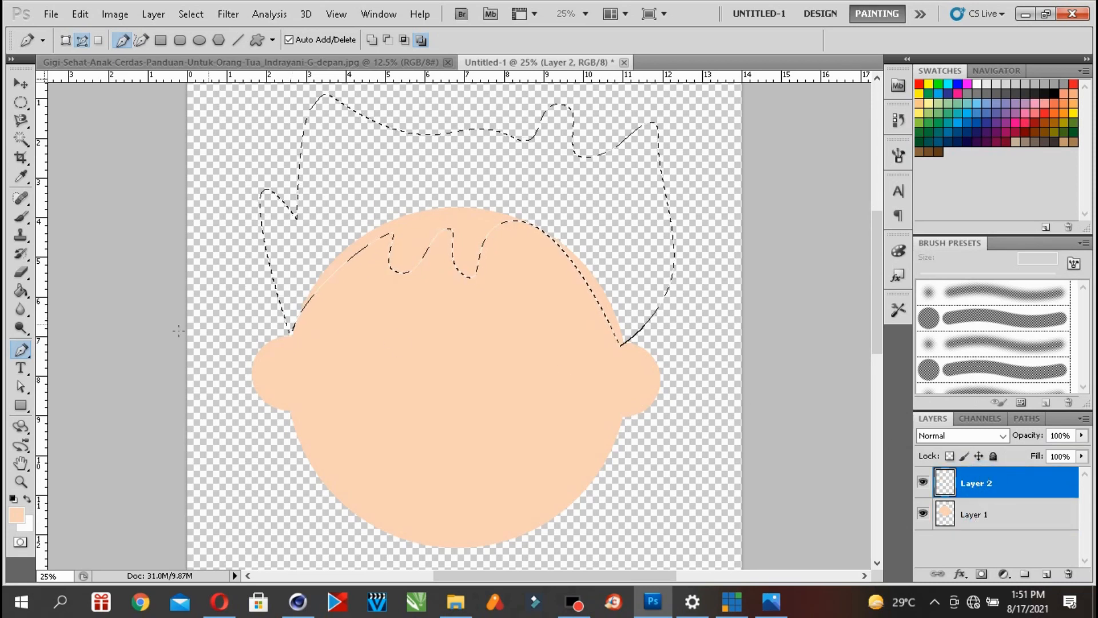
pyautogui.click(23, 295)
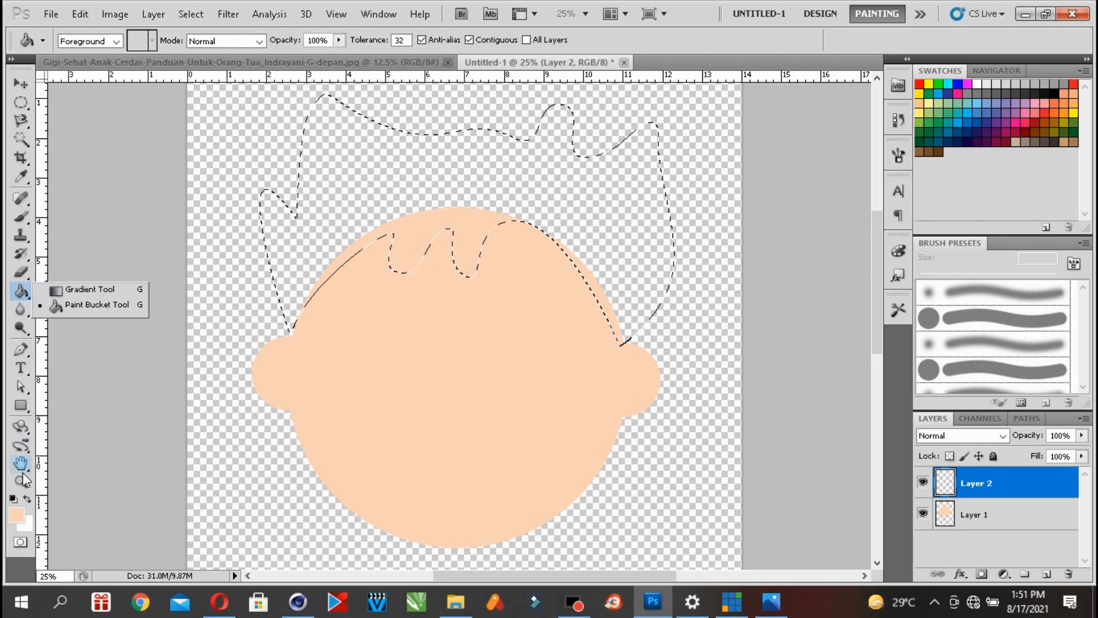
pyautogui.click(16, 514)
pyautogui.moveTo(641, 269); pyautogui.dragTo(556, 445)
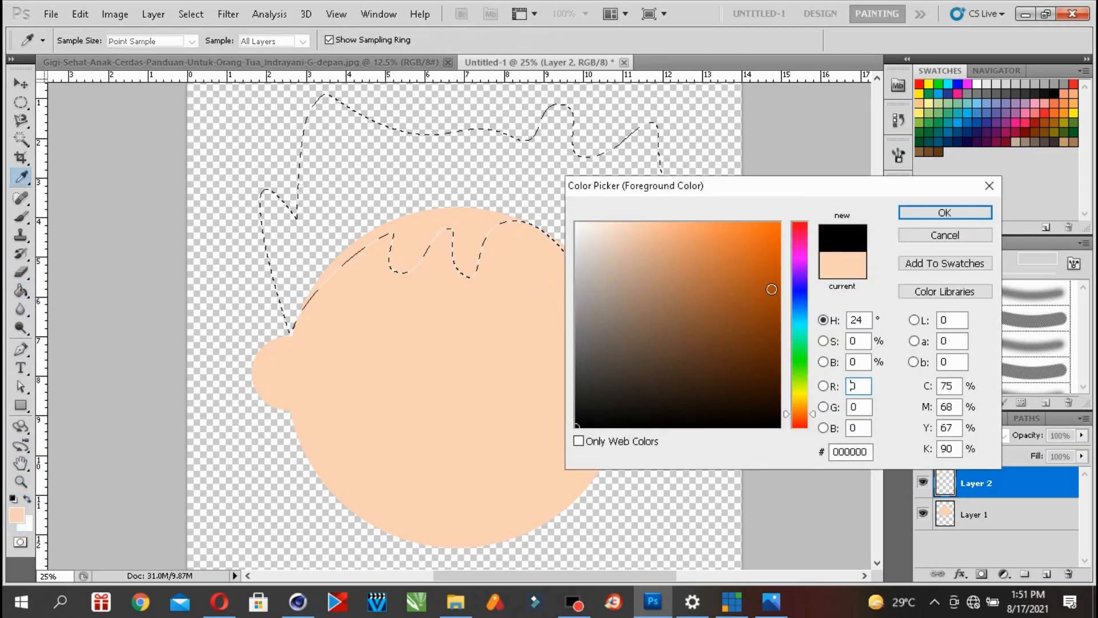
pyautogui.click(919, 215)
pyautogui.click(355, 179)
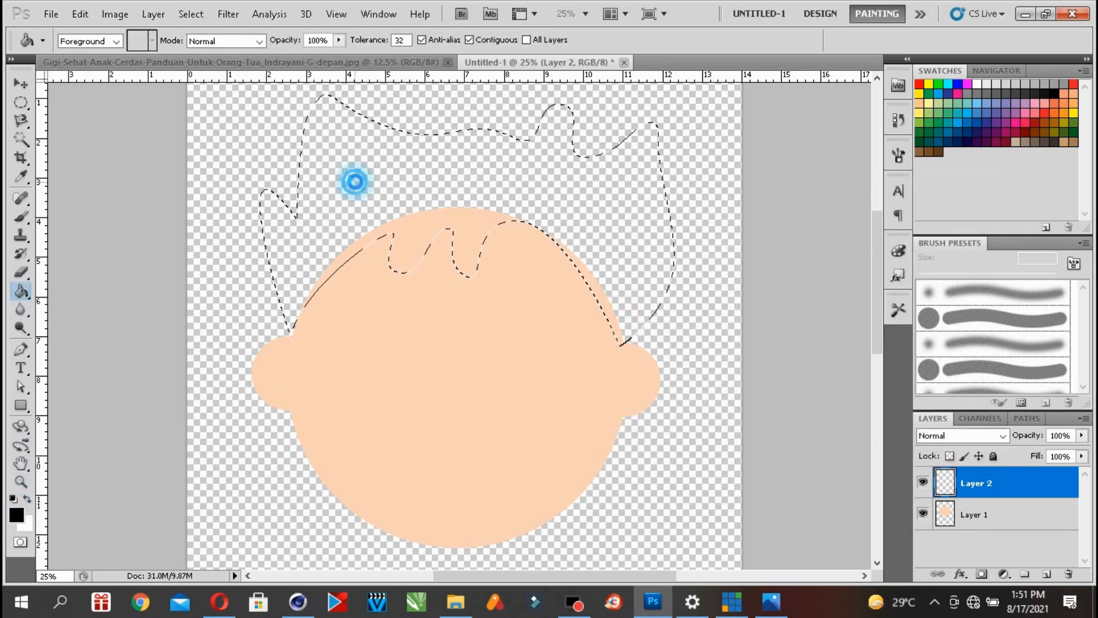
# - Refill the hair selection with the dark brown sampled from the left boy's hair in the reference cover
pyautogui.click(263, 62)
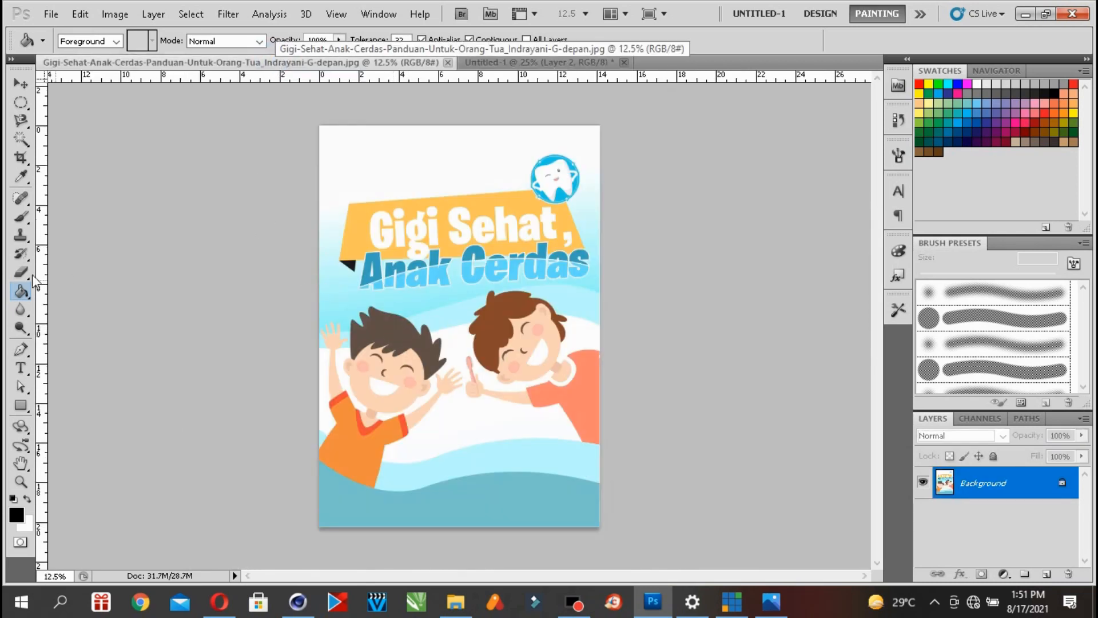
pyautogui.click(21, 177)
pyautogui.click(381, 329)
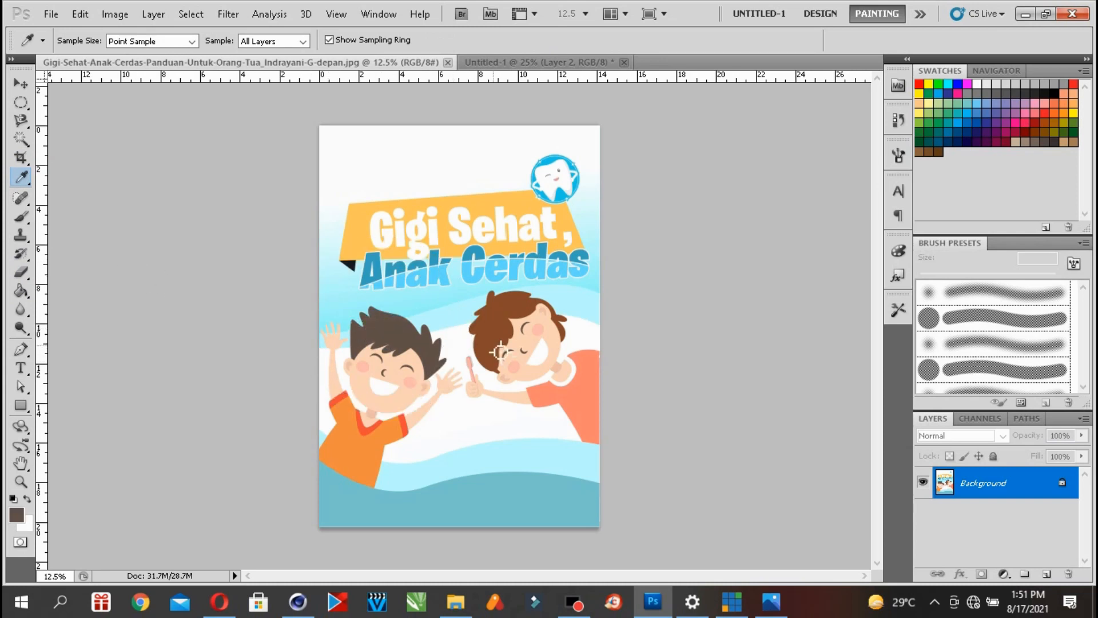
pyautogui.click(504, 63)
pyautogui.click(20, 290)
pyautogui.click(413, 166)
pyautogui.click(419, 172)
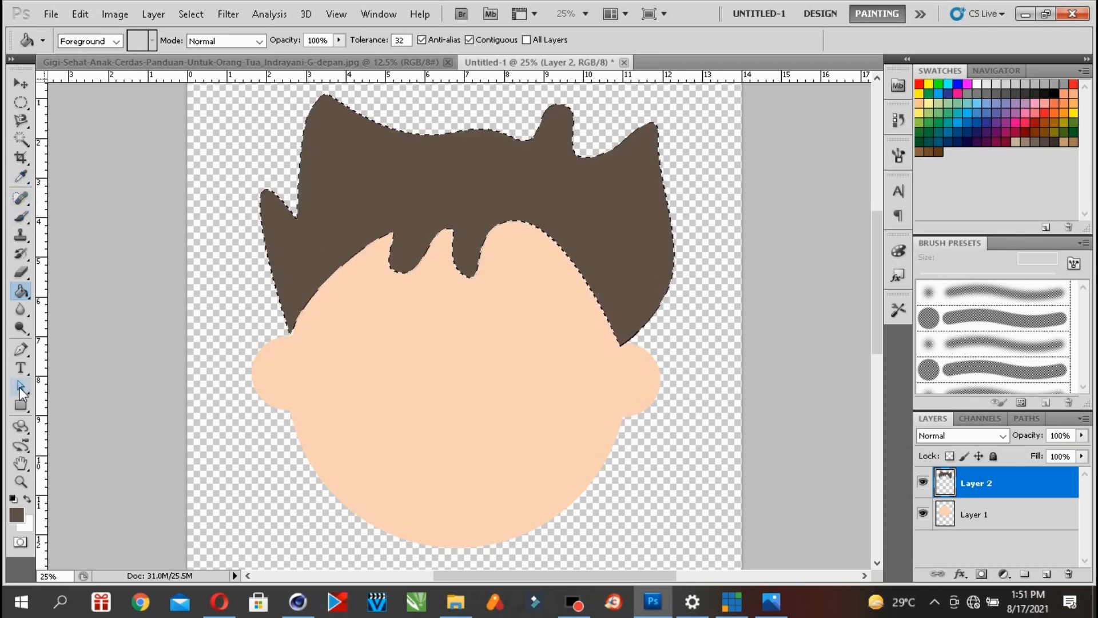
# - Add a new layer and draw a closed smiling-mouth Pen path about 4.3 cm wide and 1.7 cm deep on the lower face
pyautogui.click(20, 348)
pyautogui.click(1047, 573)
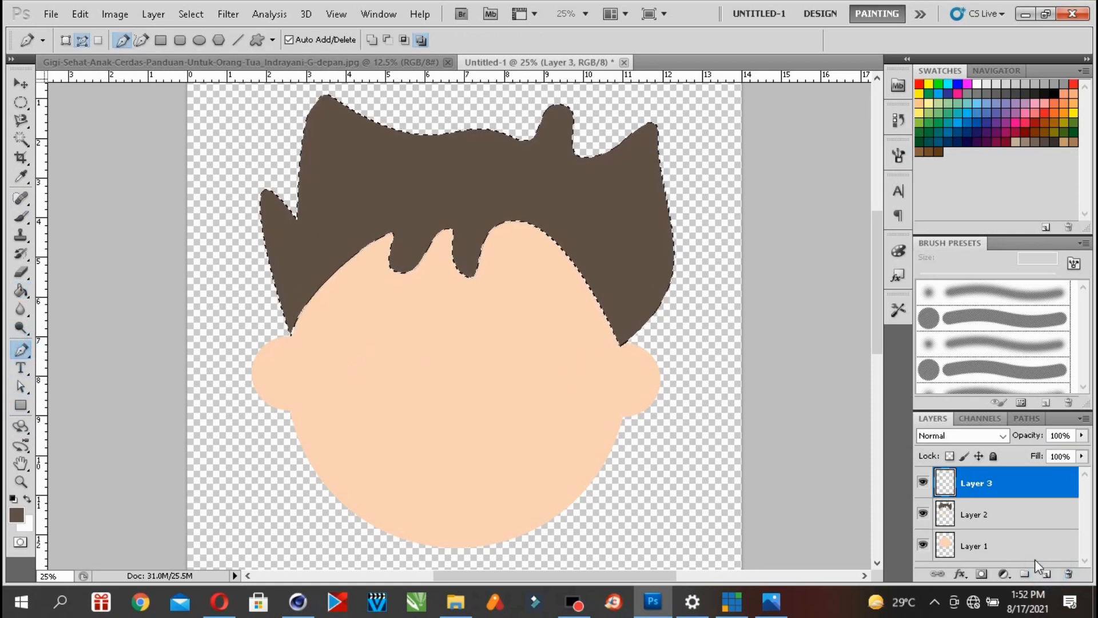
pyautogui.click(366, 435)
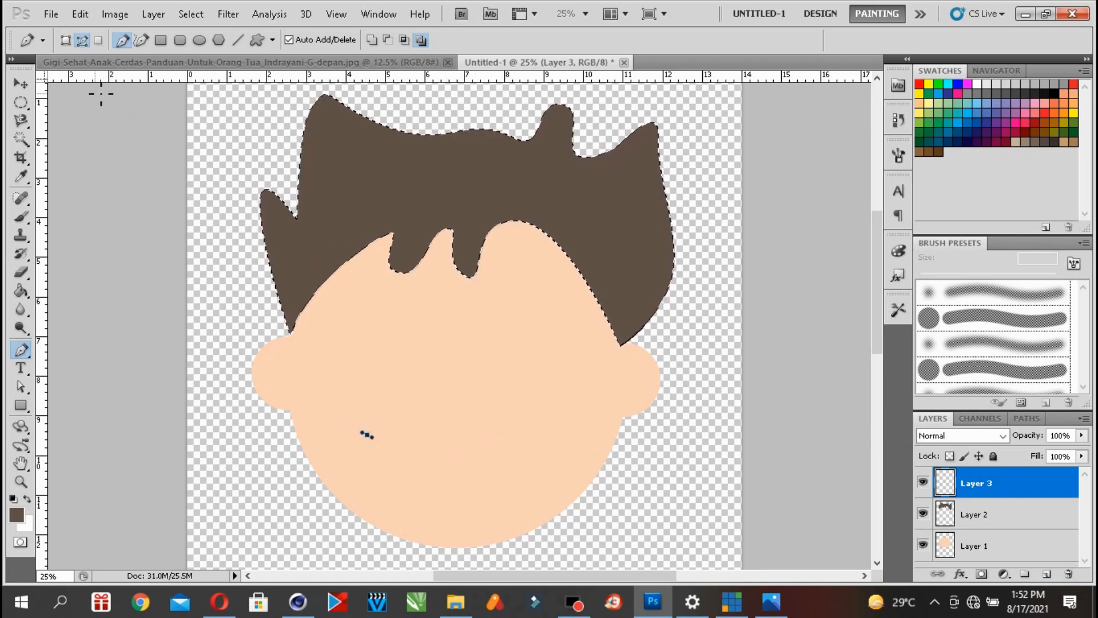
pyautogui.click(80, 13)
pyautogui.click(100, 24)
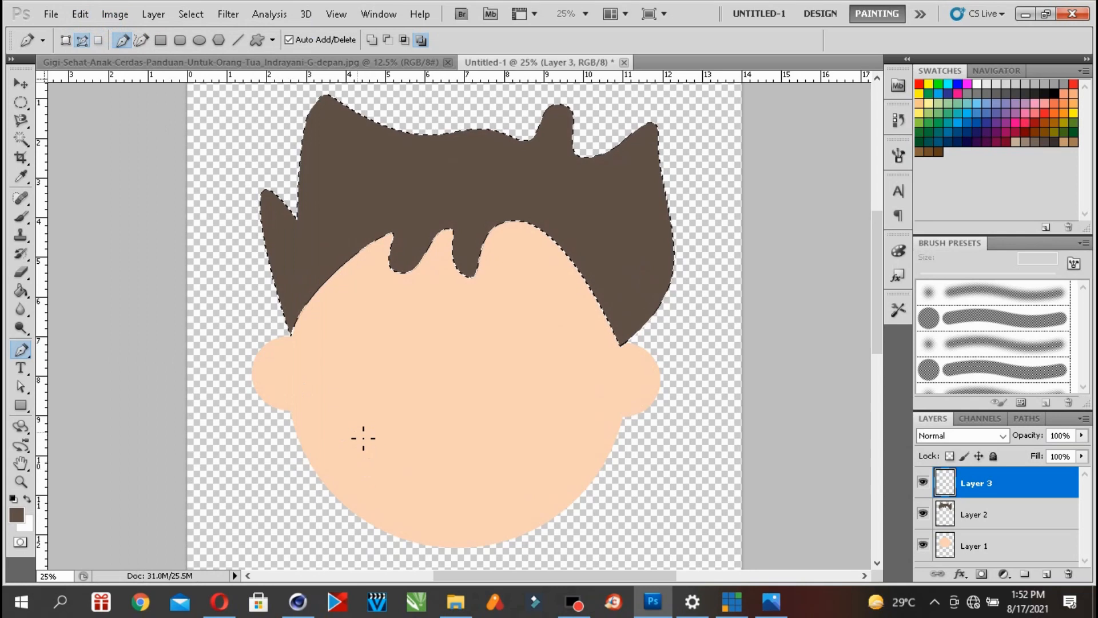
pyautogui.click(356, 439)
pyautogui.click(529, 448)
pyautogui.moveTo(429, 506); pyautogui.dragTo(360, 501)
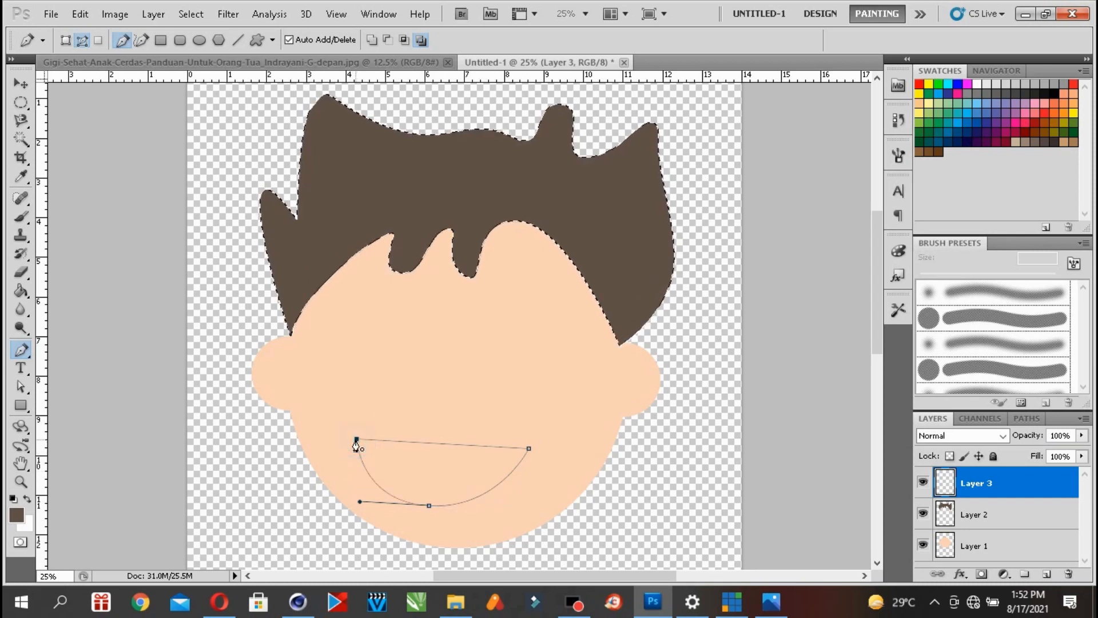
pyautogui.click(356, 440)
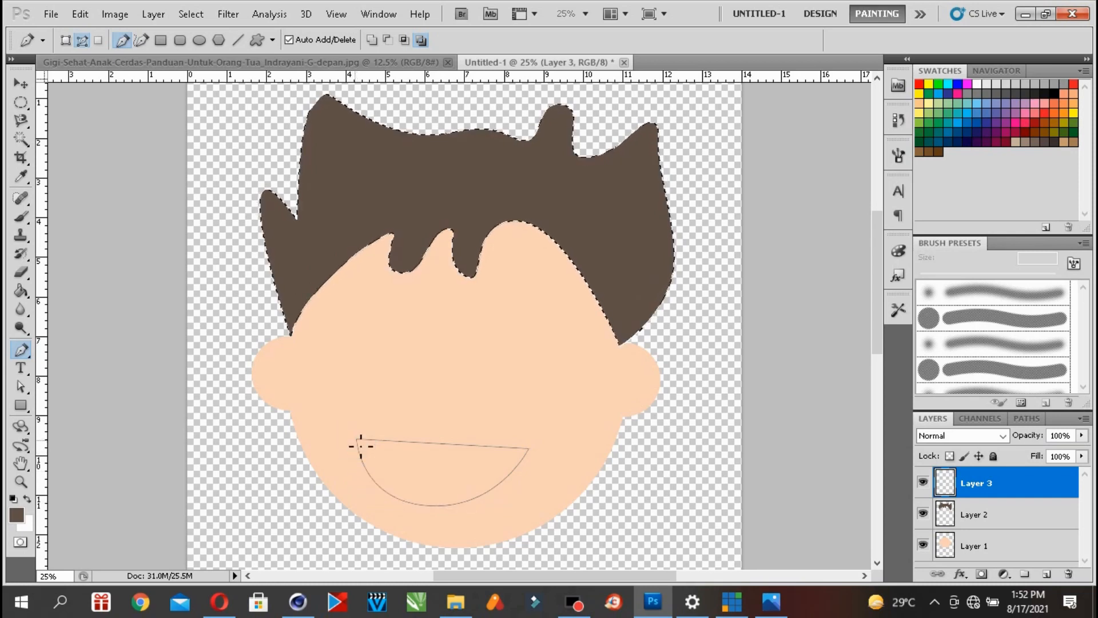
# - Convert the closed mouth path into a selection
pyautogui.rightClick(407, 468)
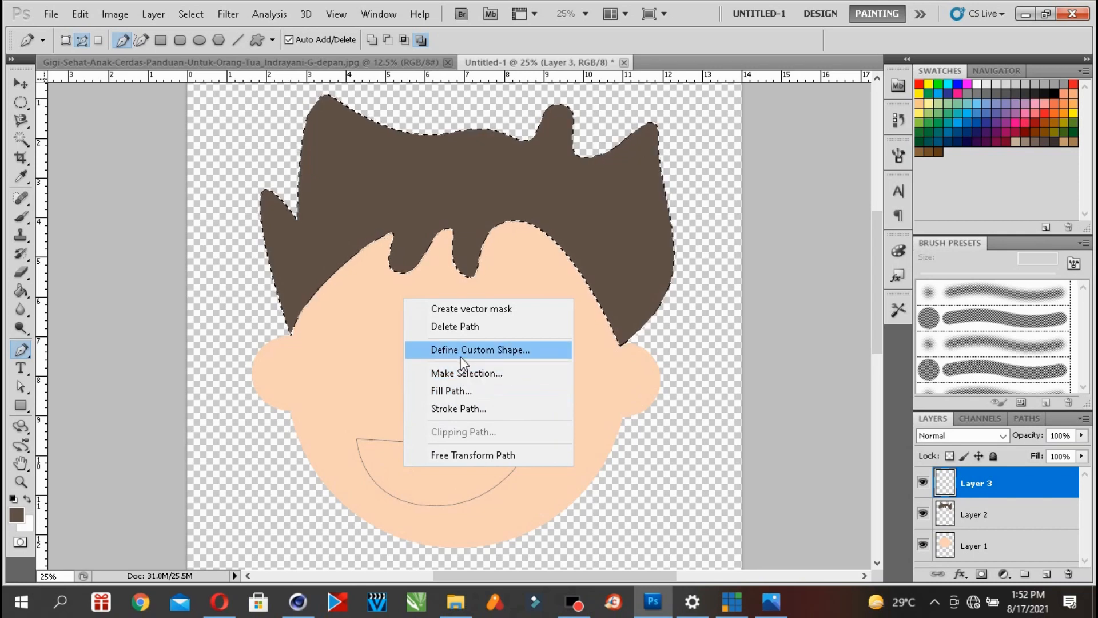
pyautogui.click(469, 375)
pyautogui.click(628, 170)
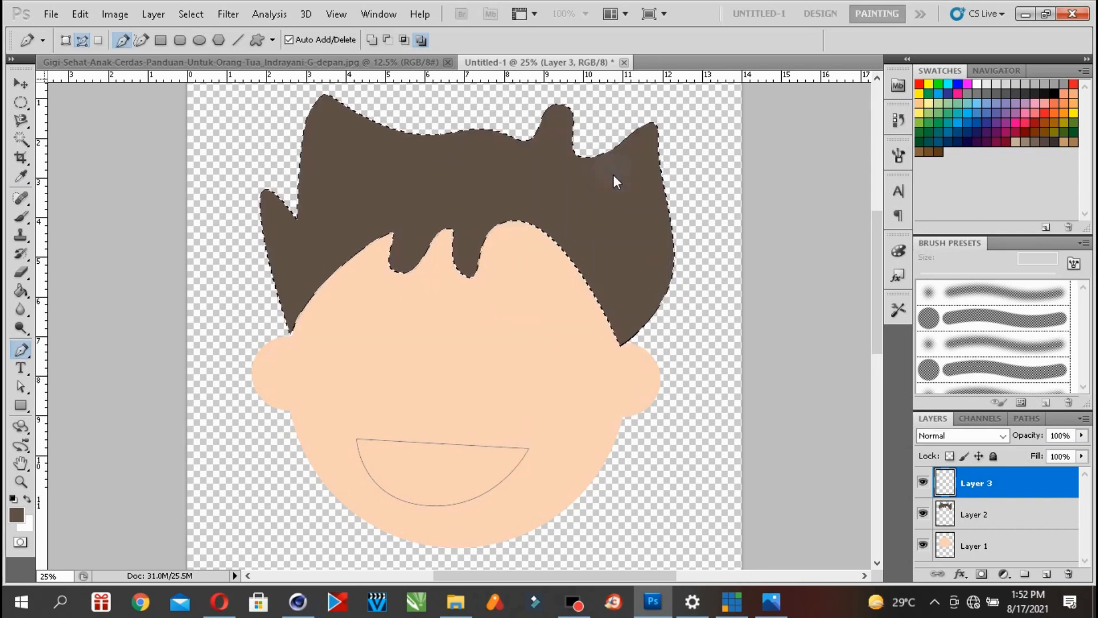
# - Check the mouth in the reference cover, then fill the mouth selection on Layer 3 with white and deselect it
pyautogui.click(256, 63)
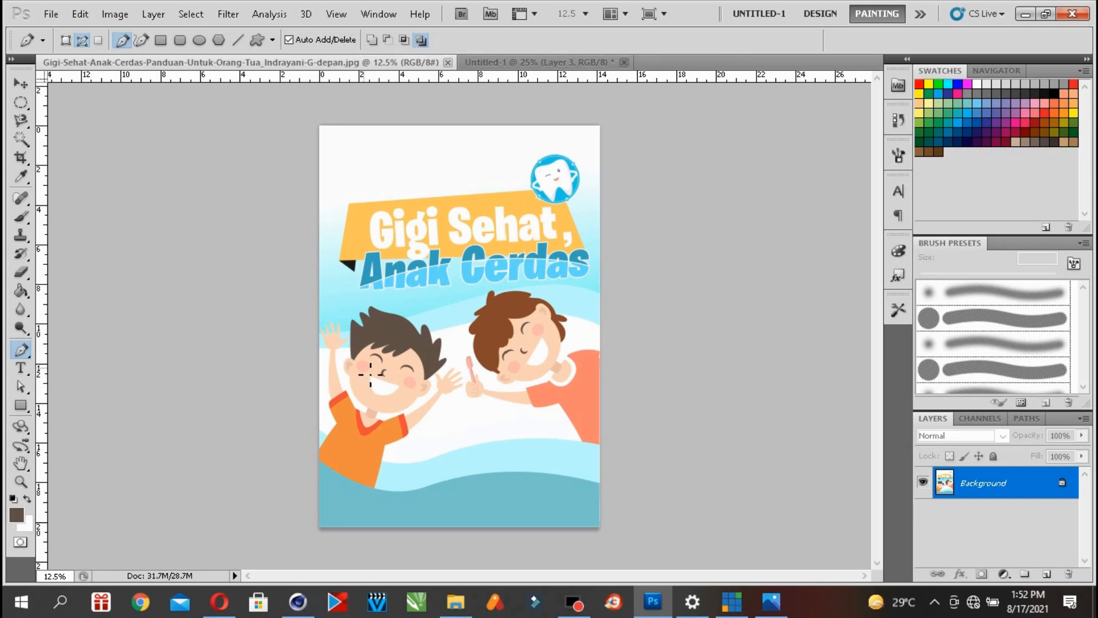
pyautogui.click(501, 63)
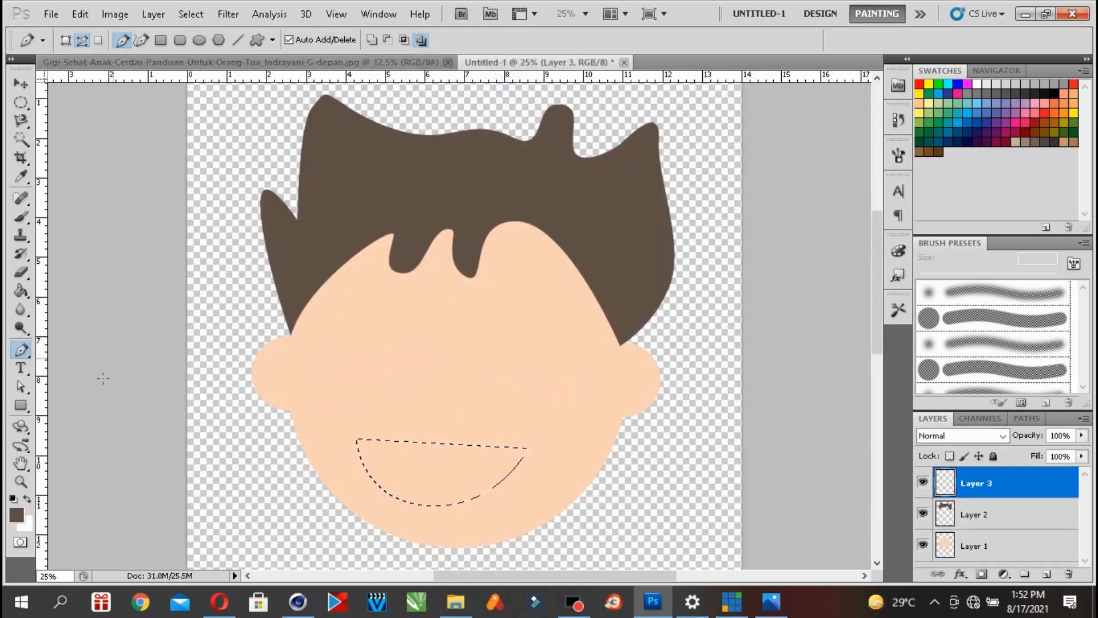
pyautogui.click(16, 514)
pyautogui.moveTo(586, 255); pyautogui.dragTo(558, 189)
pyautogui.click(930, 213)
pyautogui.press('p')
pyautogui.click(20, 291)
pyautogui.click(417, 458)
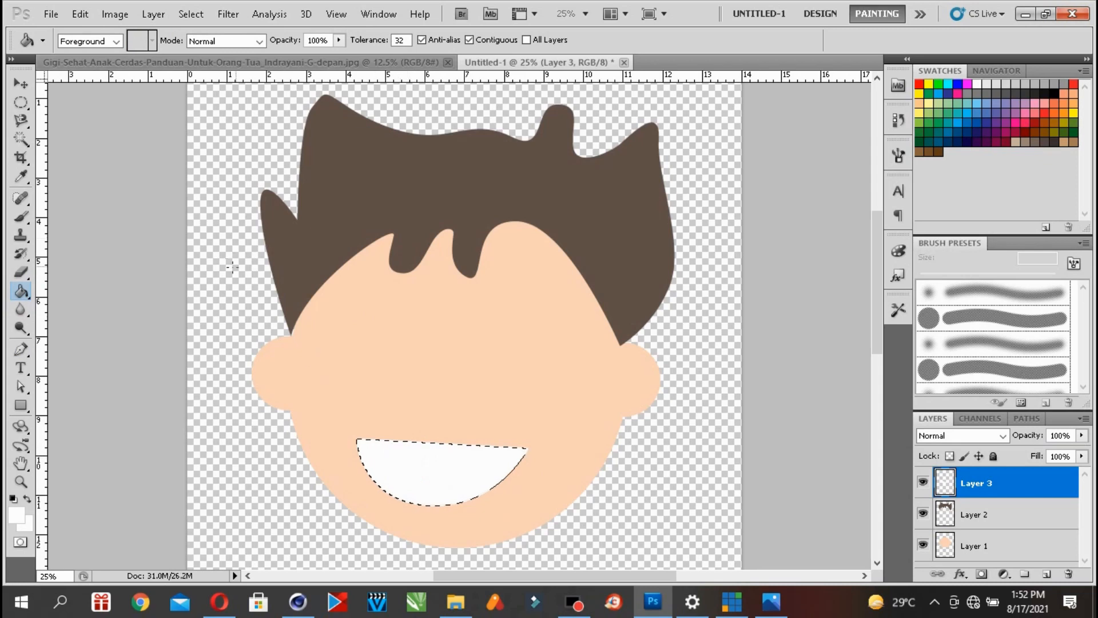
pyautogui.click(20, 102)
pyautogui.click(227, 265)
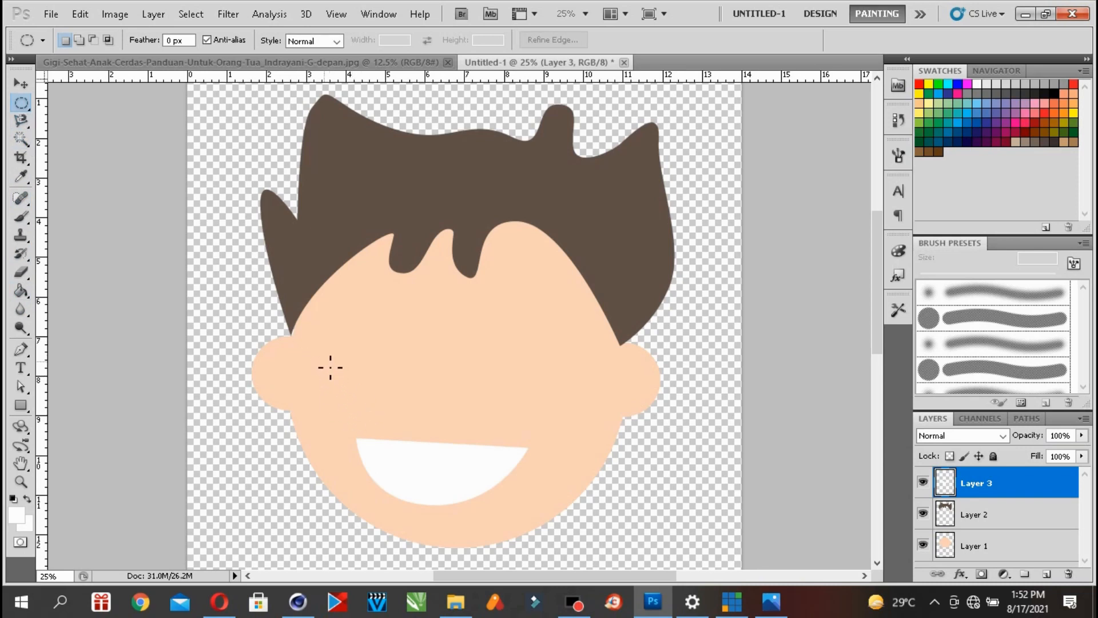
# - On a new layer, select an ellipse about 1.3 cm wide on the left cheek and fill it with pink sampled from the reference boy's cheek
pyautogui.click(1048, 574)
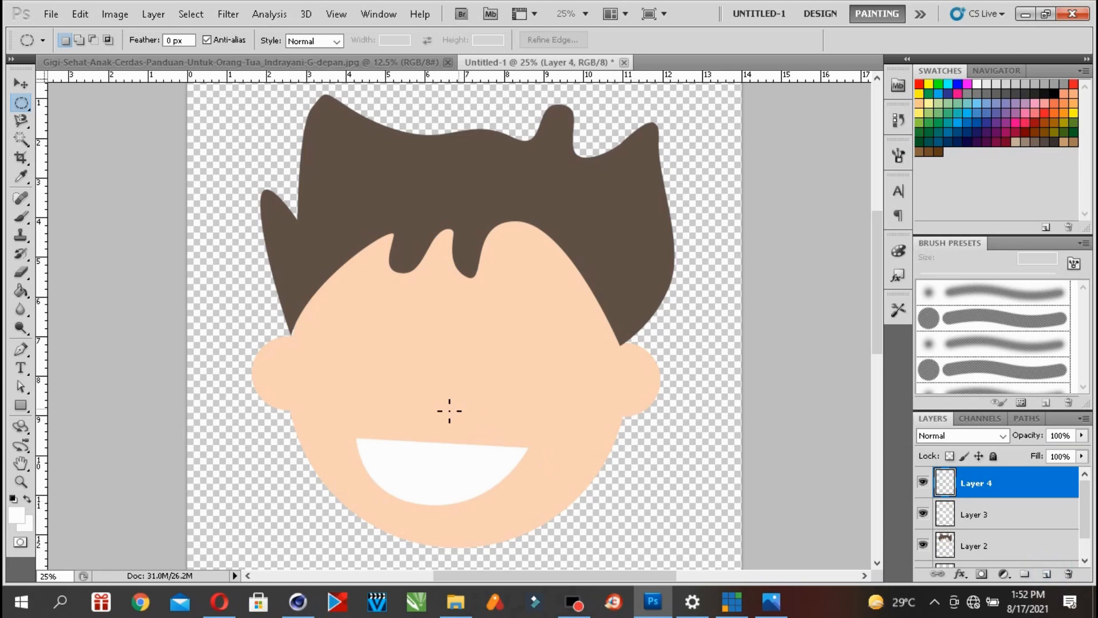
pyautogui.moveTo(316, 358)
pyautogui.mouseDown()
pyautogui.moveTo(362, 397)
pyautogui.moveTo(310, 360)
pyautogui.mouseUp()
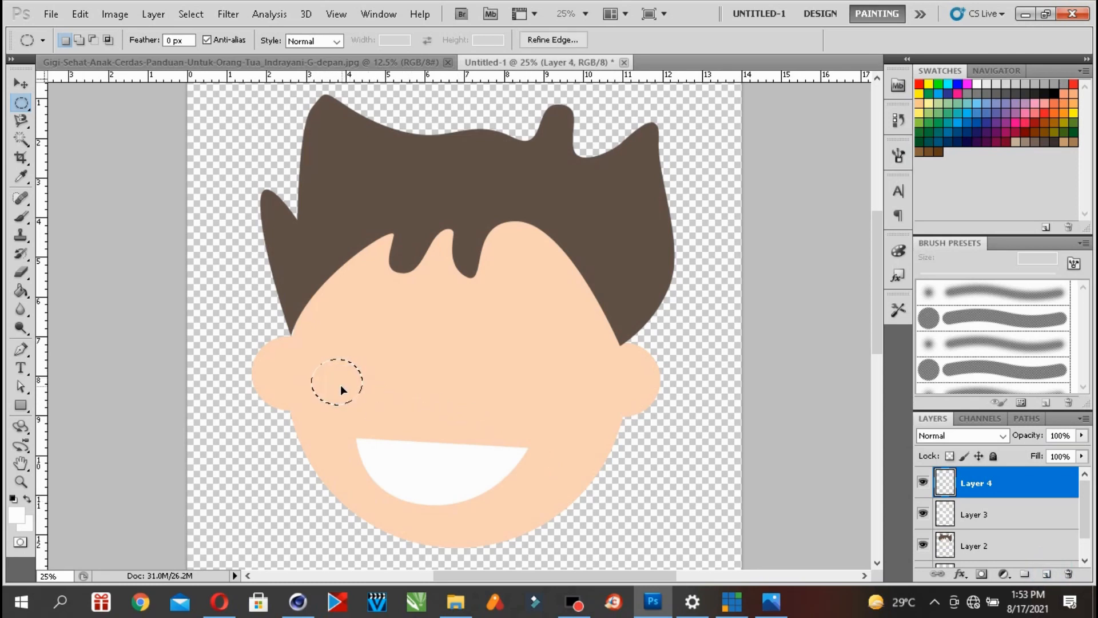
pyautogui.click(323, 61)
pyautogui.click(21, 177)
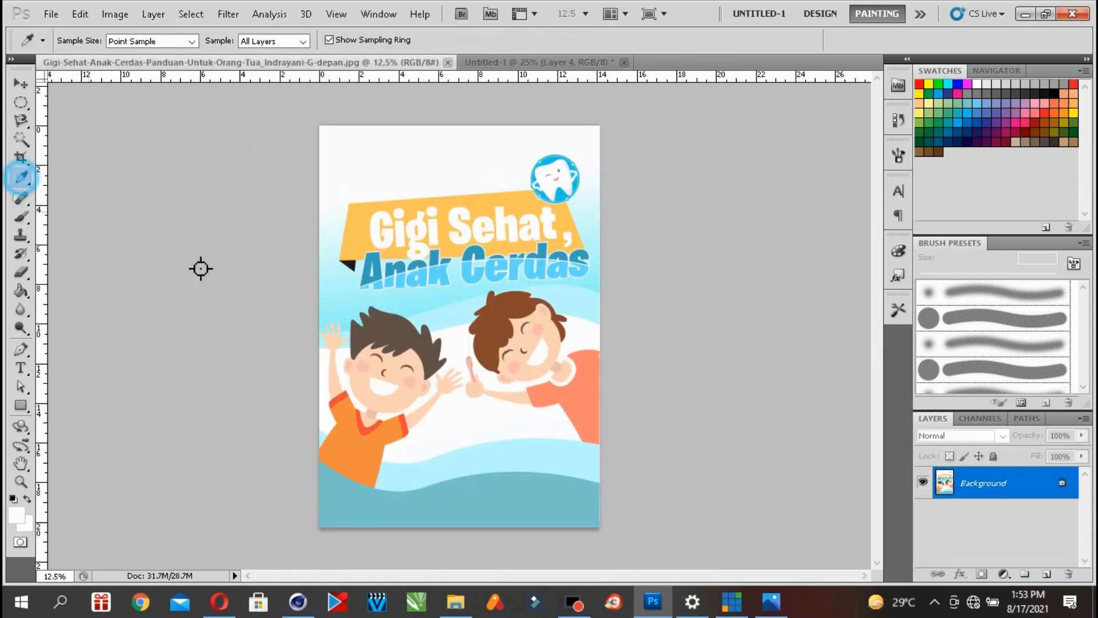
pyautogui.click(365, 368)
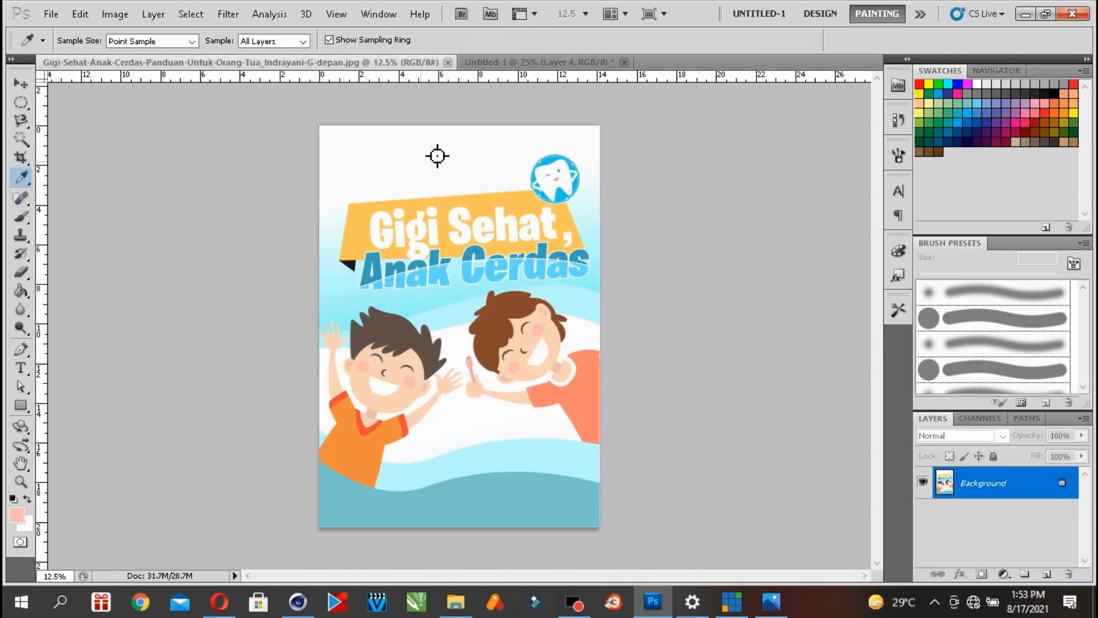
pyautogui.click(494, 62)
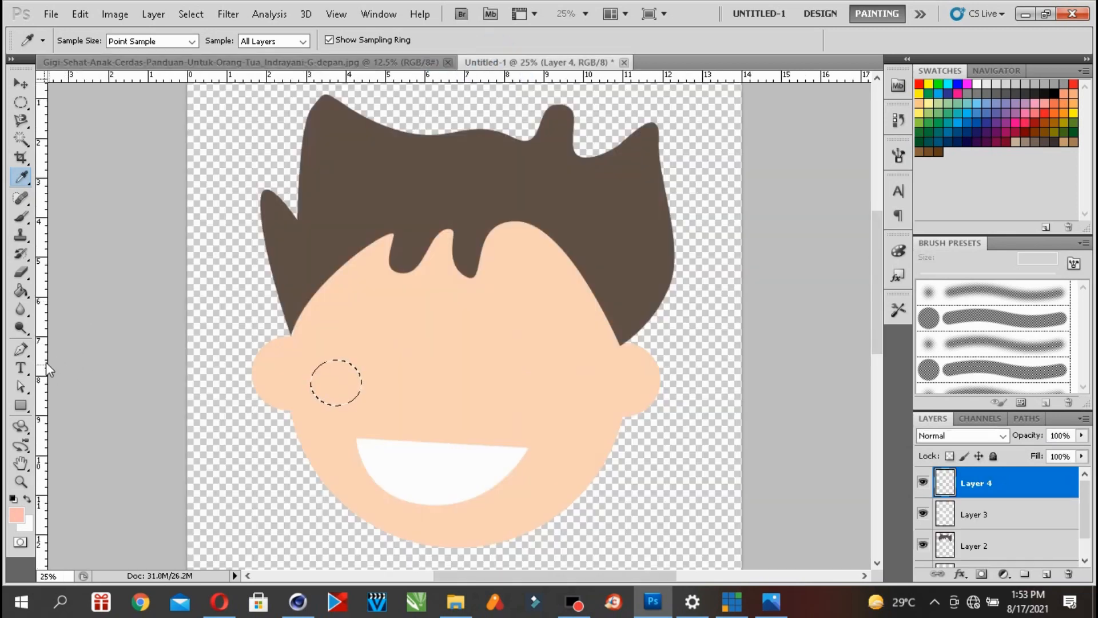
pyautogui.click(22, 292)
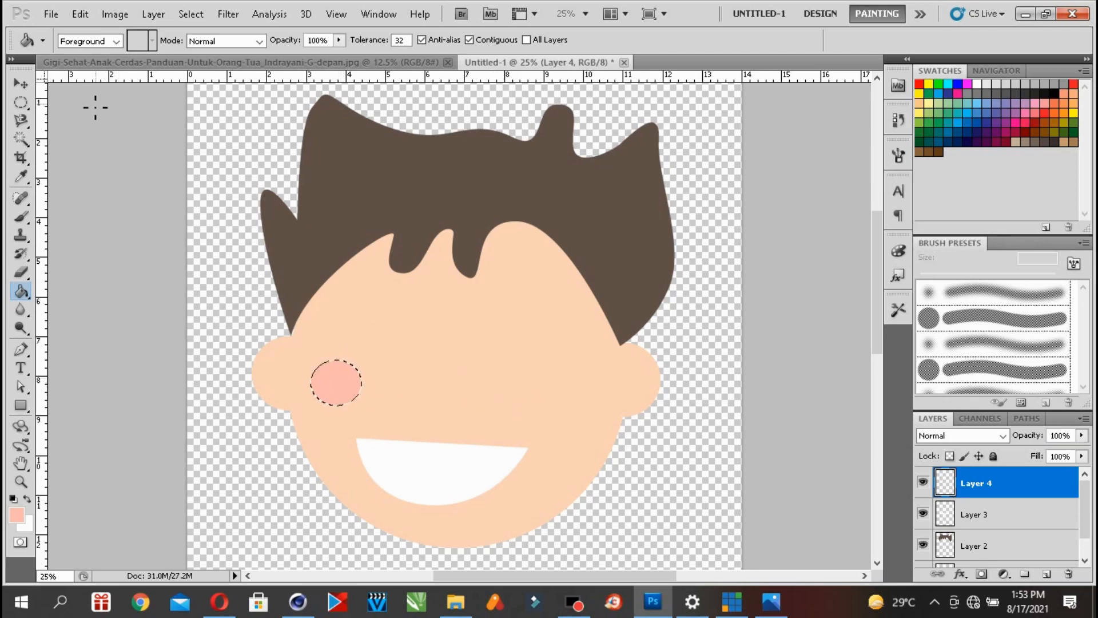
# - Move the elliptical selection about 5 cm across to the right cheek, fill it with the same pink and deselect it
pyautogui.click(21, 104)
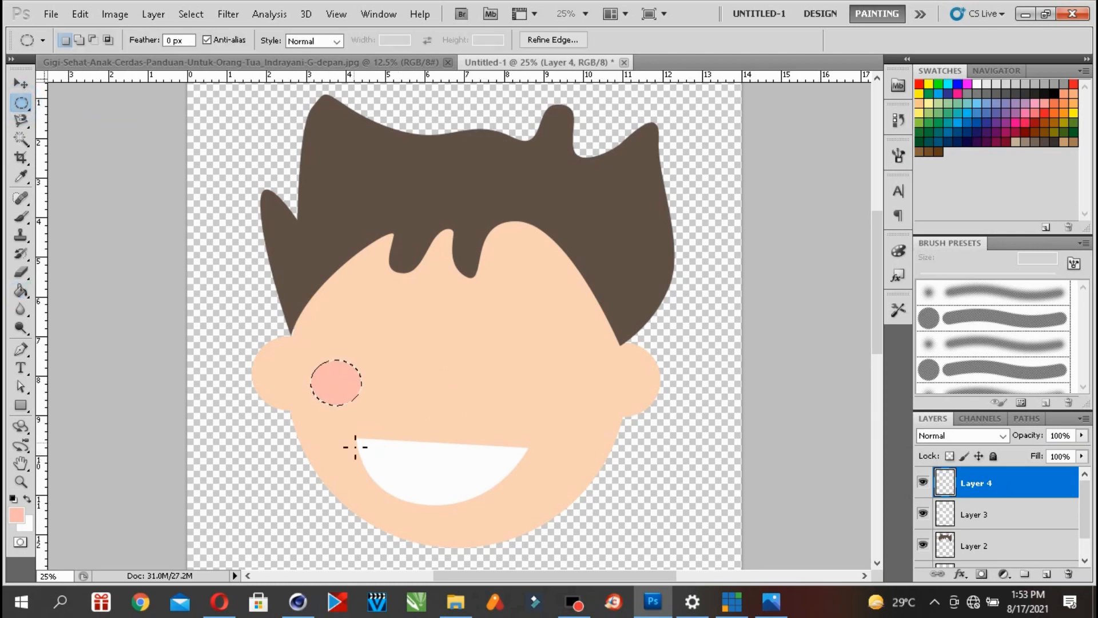
pyautogui.moveTo(336, 391); pyautogui.dragTo(531, 401)
pyautogui.click(20, 291)
pyautogui.click(563, 405)
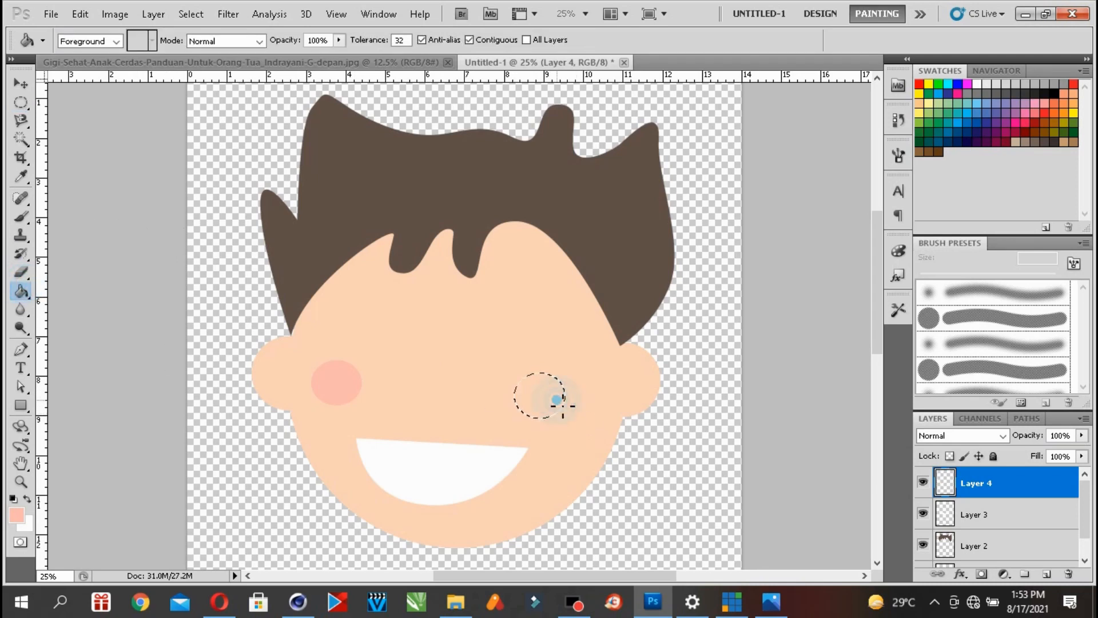
pyautogui.click(925, 485)
pyautogui.click(925, 485)
pyautogui.click(925, 485)
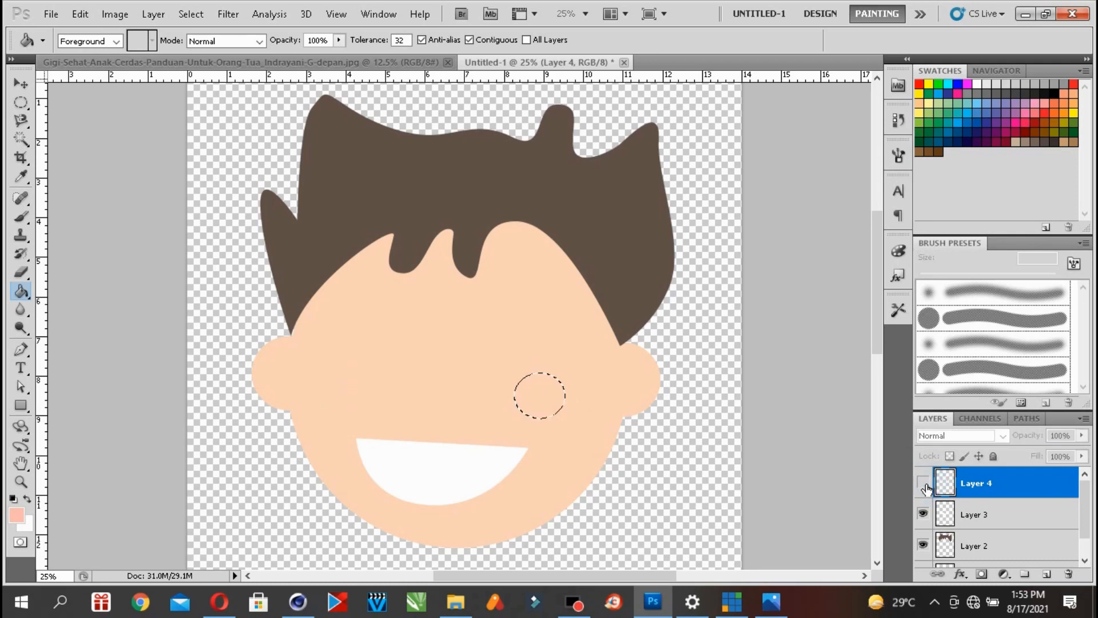
pyautogui.click(924, 485)
pyautogui.click(20, 103)
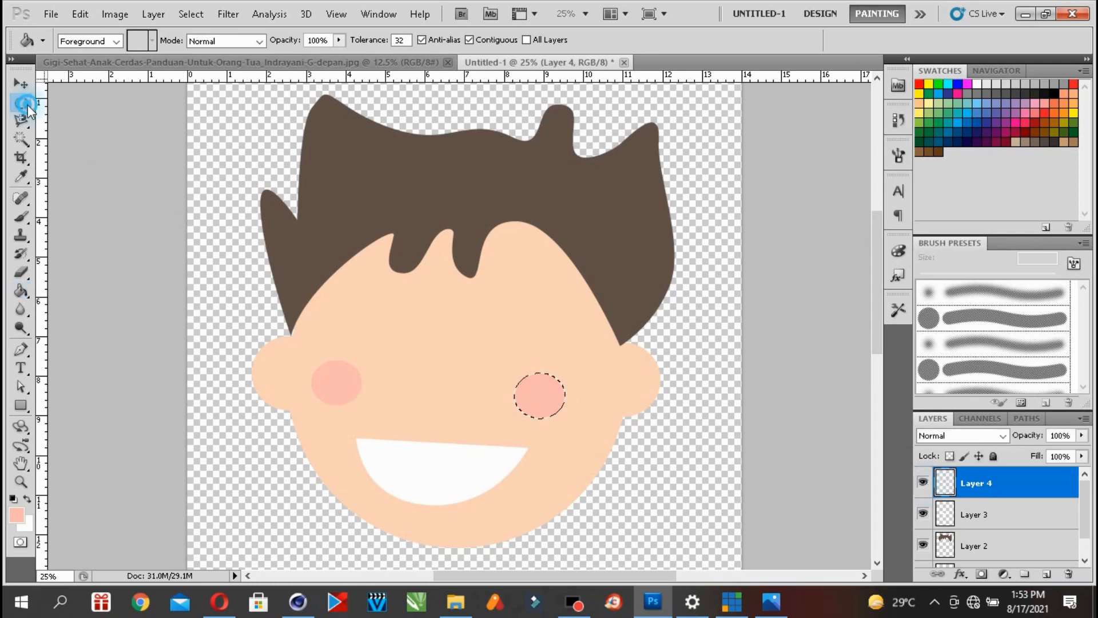
pyautogui.click(192, 205)
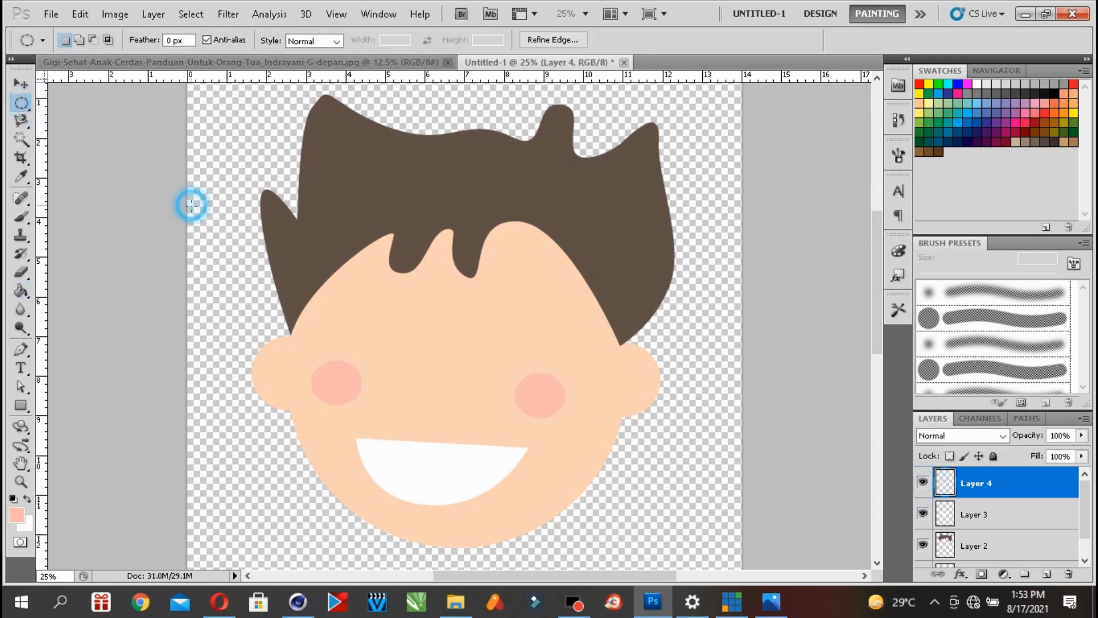
# - Add a new layer and draw a closed, curved nose path about 1.2 cm high between the cheeks with the Pen tool
pyautogui.click(21, 349)
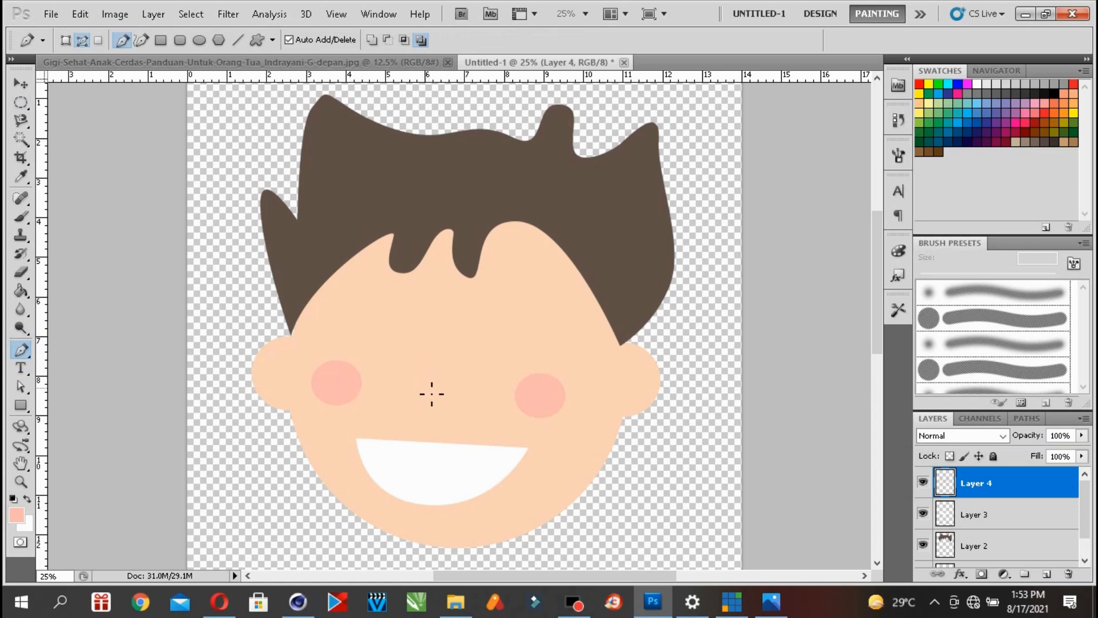
pyautogui.click(1045, 575)
pyautogui.moveTo(412, 394); pyautogui.dragTo(410, 368)
pyautogui.click(439, 358)
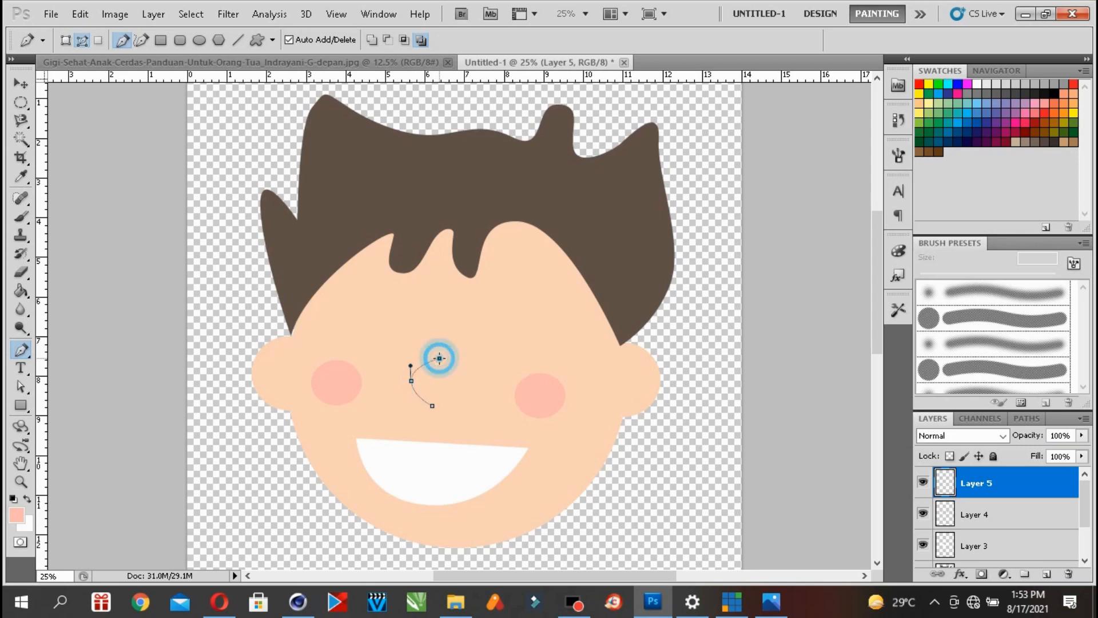
pyautogui.click(441, 372)
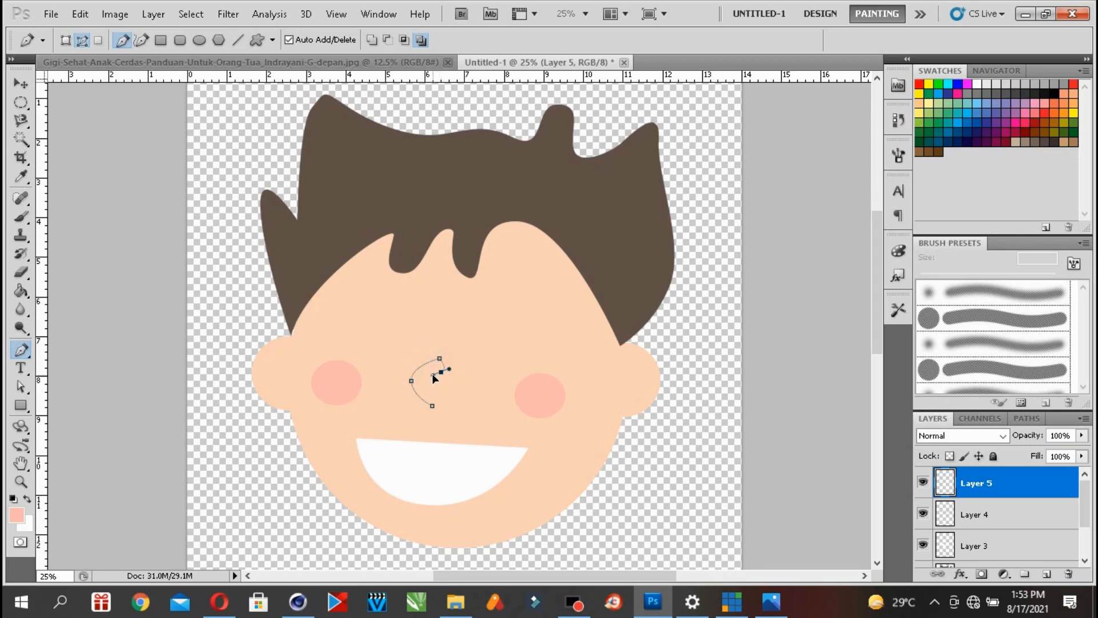
pyautogui.click(430, 384)
pyautogui.moveTo(430, 393); pyautogui.dragTo(433, 397)
pyautogui.click(432, 408)
# - Undo the closing of the nose path and its last inner anchor point
pyautogui.click(21, 481)
pyautogui.click(456, 362)
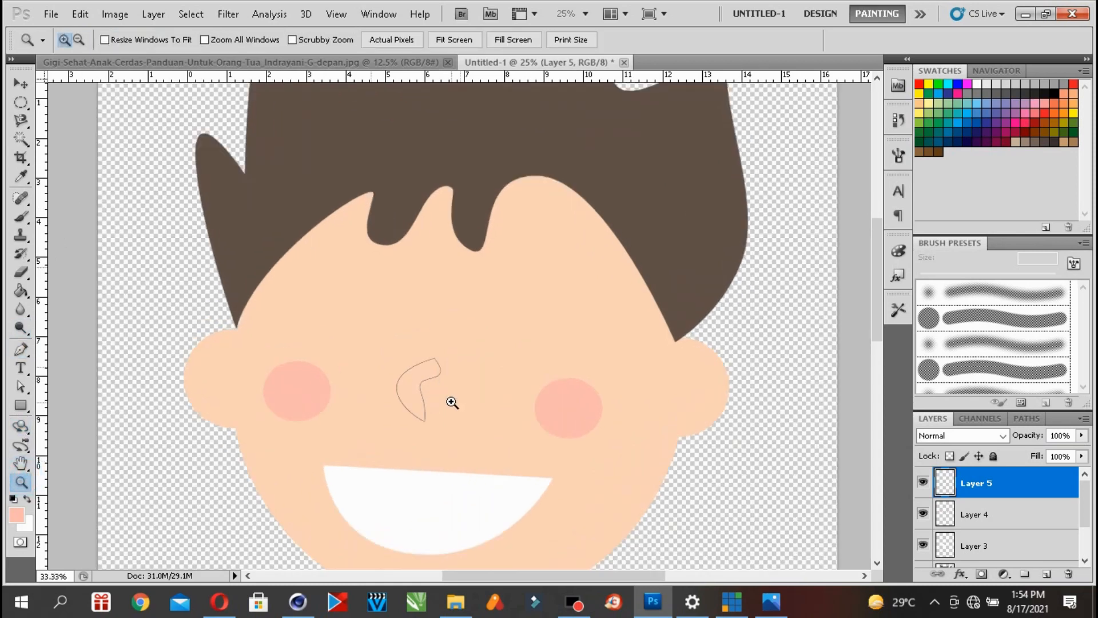
pyautogui.click(452, 402)
pyautogui.click(80, 15)
pyautogui.click(109, 30)
pyautogui.click(80, 14)
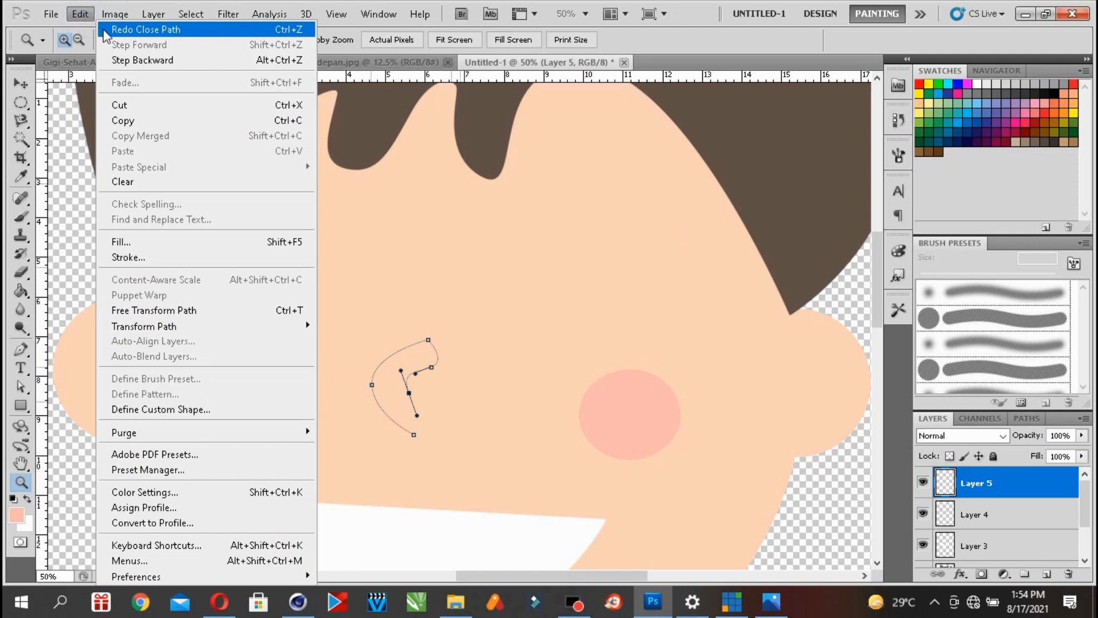
pyautogui.click(123, 60)
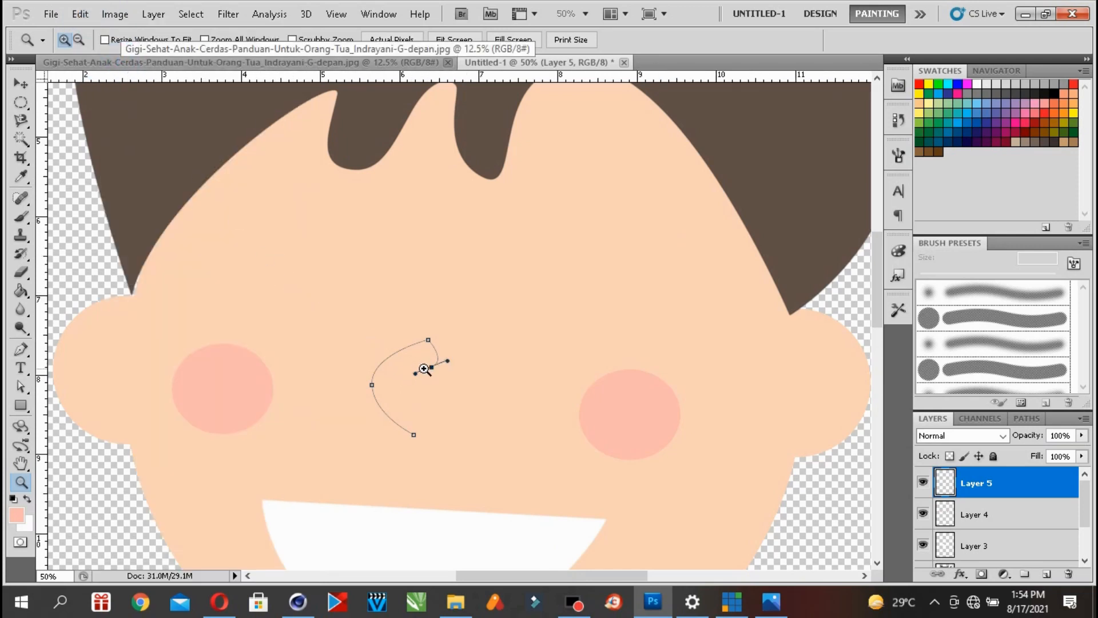
# - Discard the rest of the unfinished nose path and briefly hide and show the new layer to check its content
pyautogui.click(81, 14)
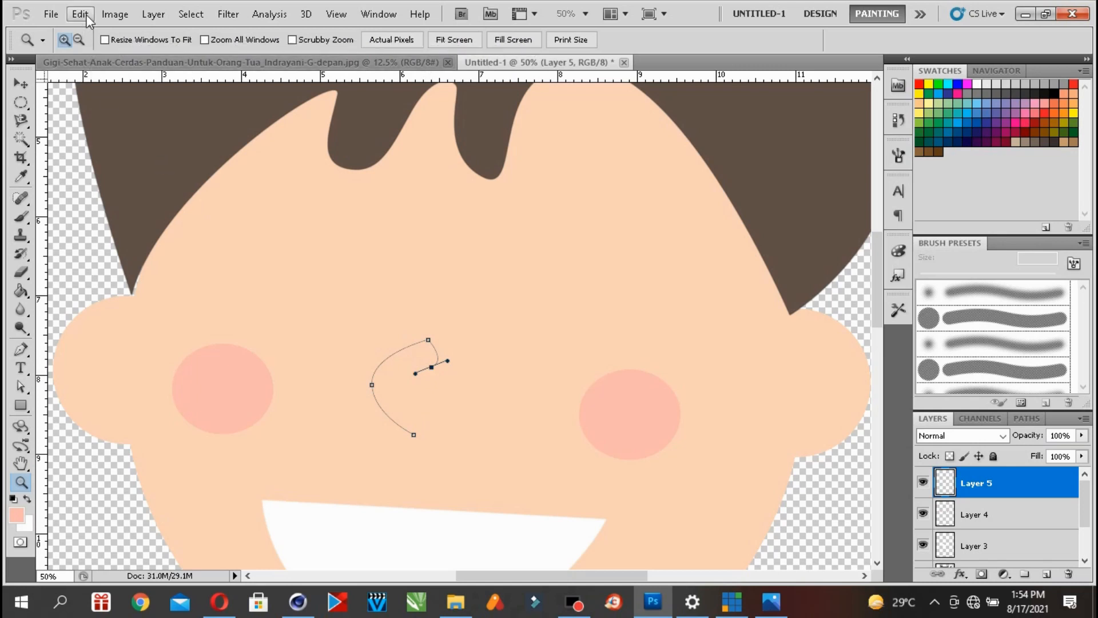
pyautogui.click(109, 29)
pyautogui.click(80, 14)
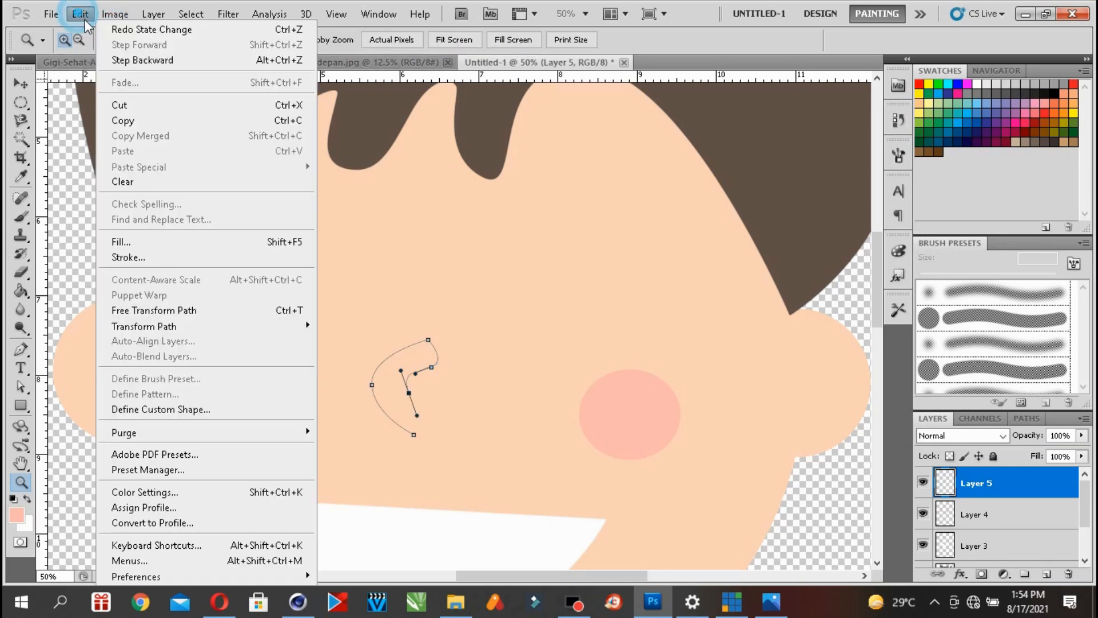
pyautogui.click(127, 59)
pyautogui.press('v')
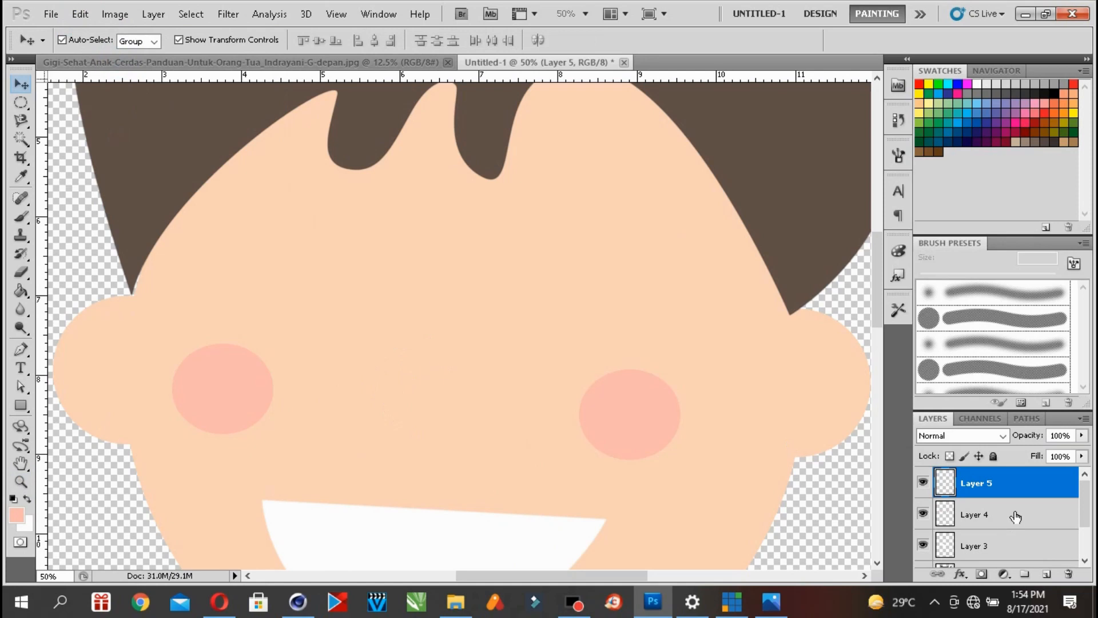
pyautogui.click(924, 484)
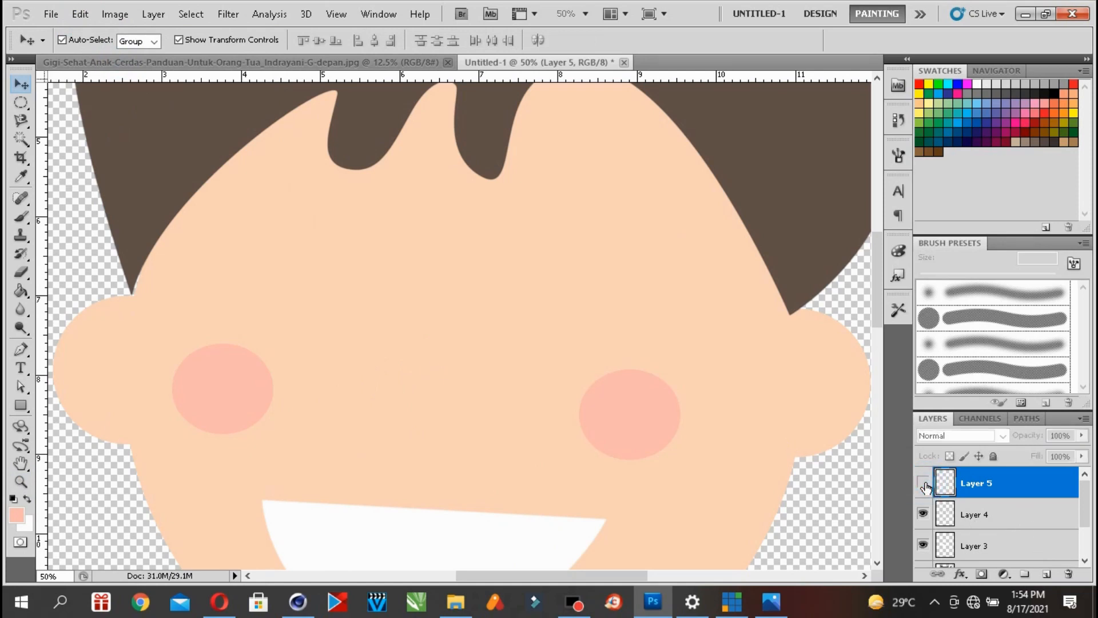
pyautogui.click(924, 484)
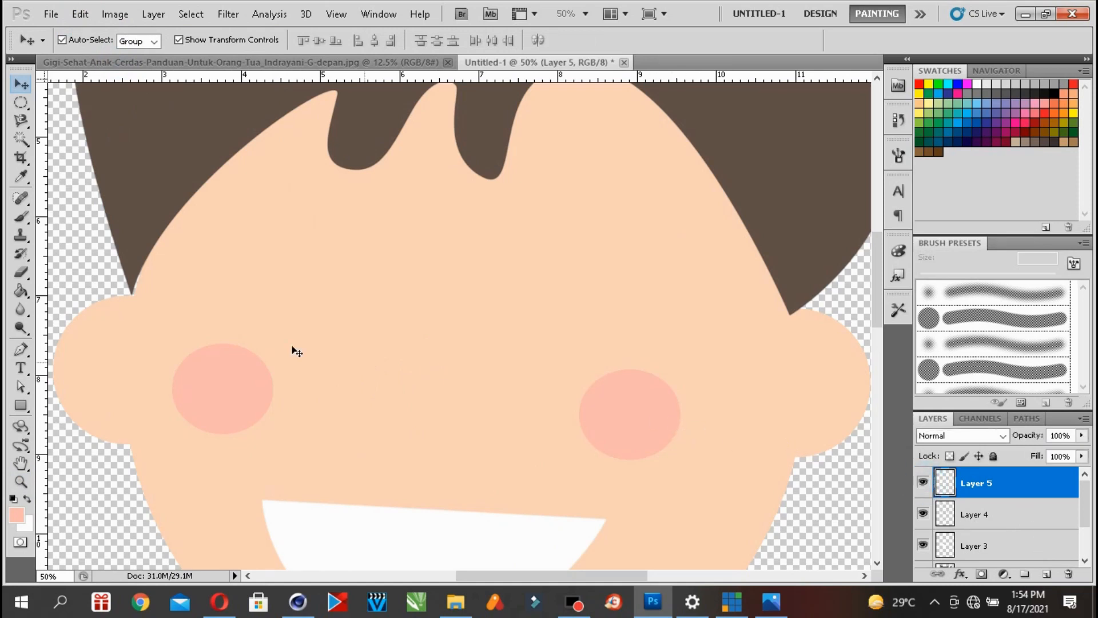
# - Draw a closed, curved nose path about 1.1 cm high between the cheeks with the Pen tool and convert it to a selection
pyautogui.click(21, 349)
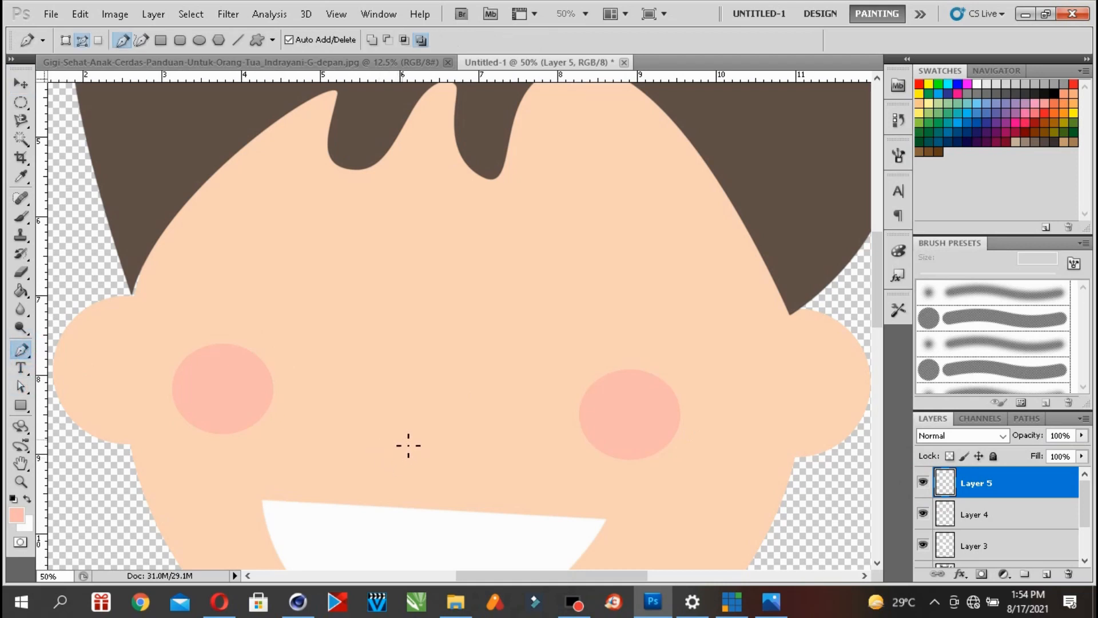
pyautogui.click(402, 440)
pyautogui.moveTo(381, 390); pyautogui.dragTo(382, 369)
pyautogui.click(424, 355)
pyautogui.click(424, 365)
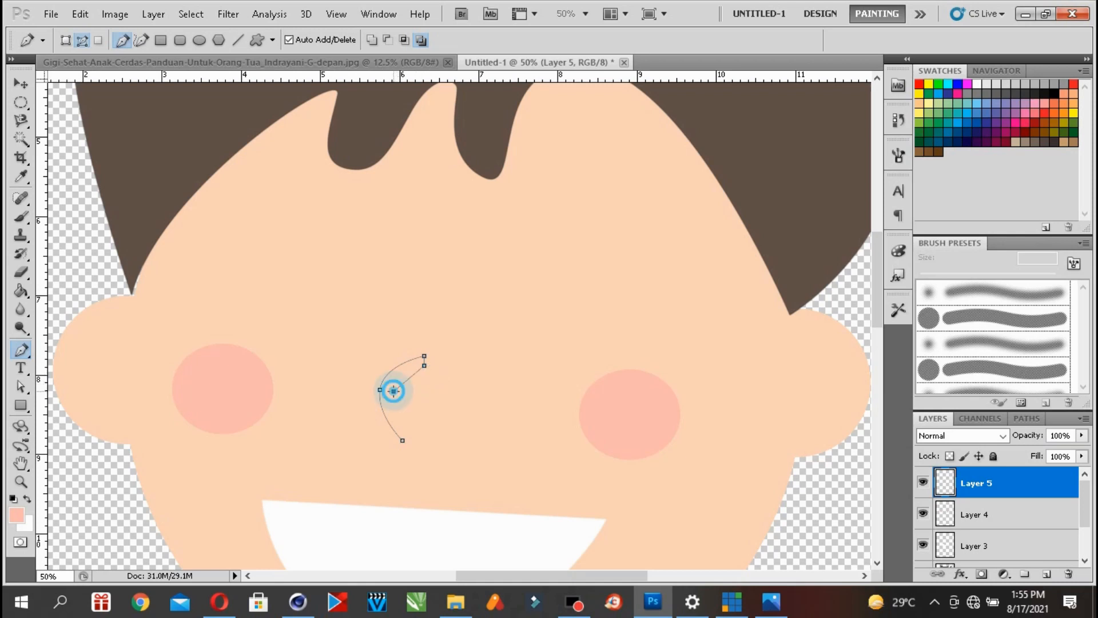
pyautogui.moveTo(394, 392); pyautogui.dragTo(392, 406)
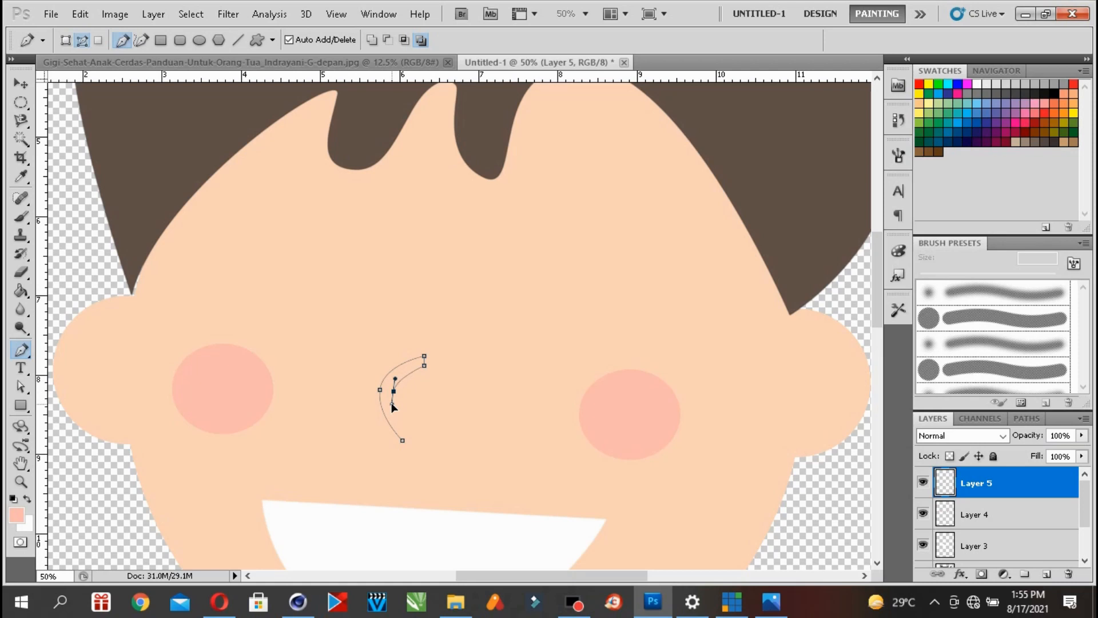
pyautogui.click(402, 442)
pyautogui.rightClick(395, 403)
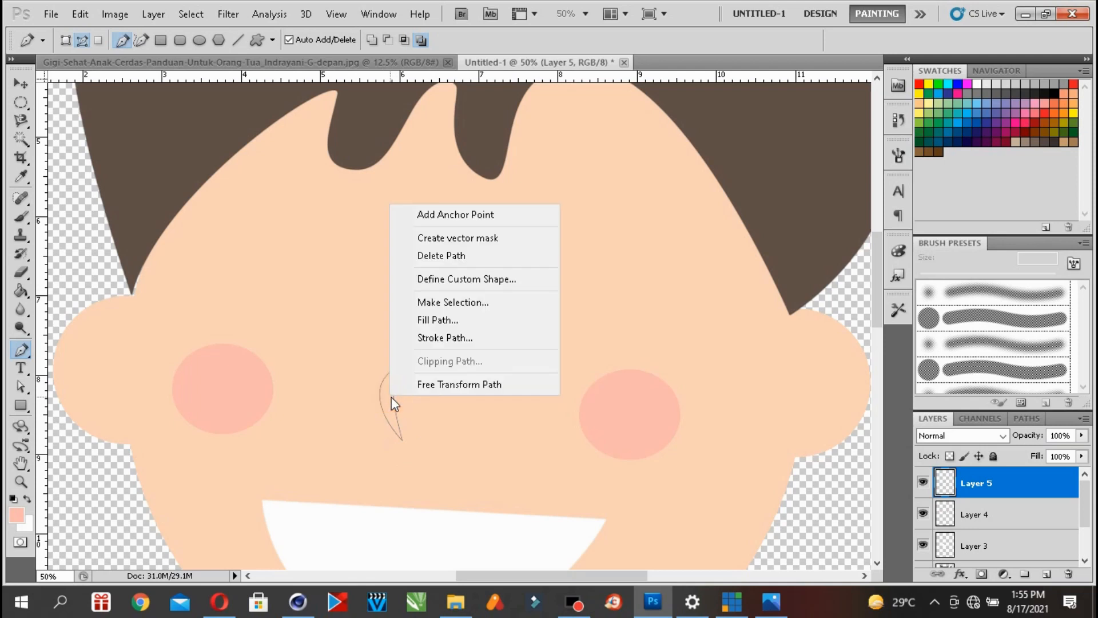
pyautogui.click(441, 301)
pyautogui.click(630, 172)
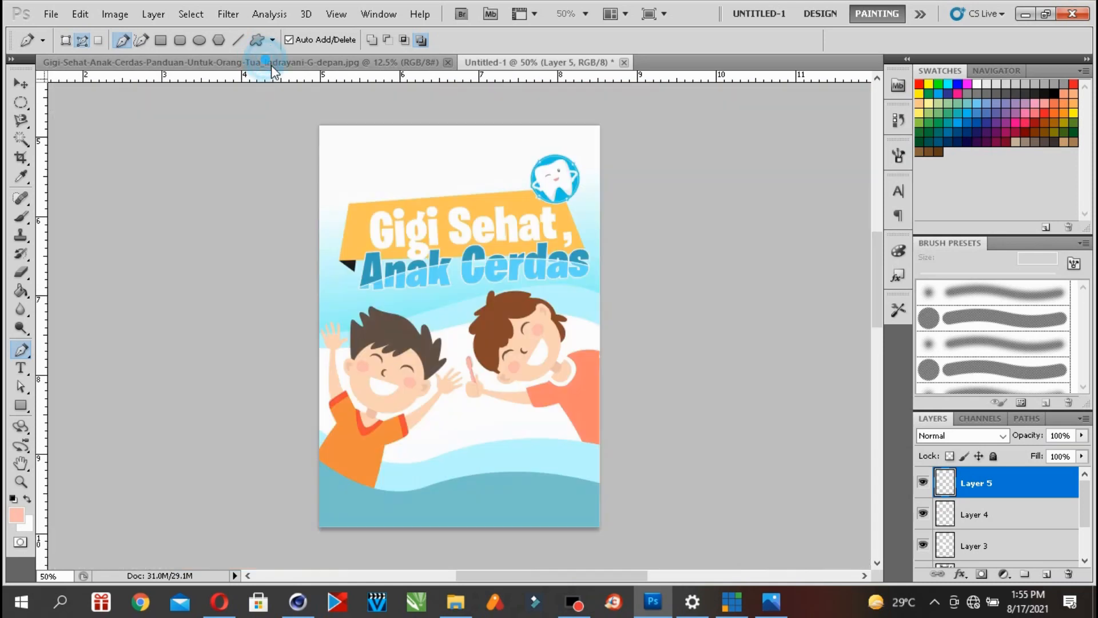
# - Sample the dark brown of the reference boy's nose and fill the nose selection in the drawing with it
pyautogui.click(260, 62)
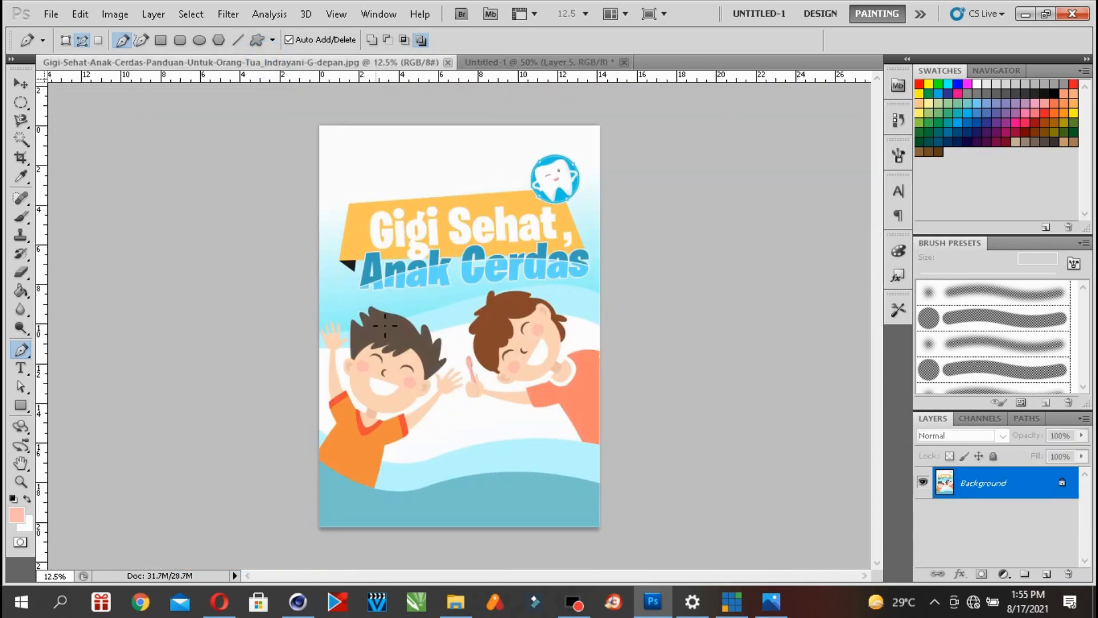
pyautogui.click(21, 481)
pyautogui.click(385, 365)
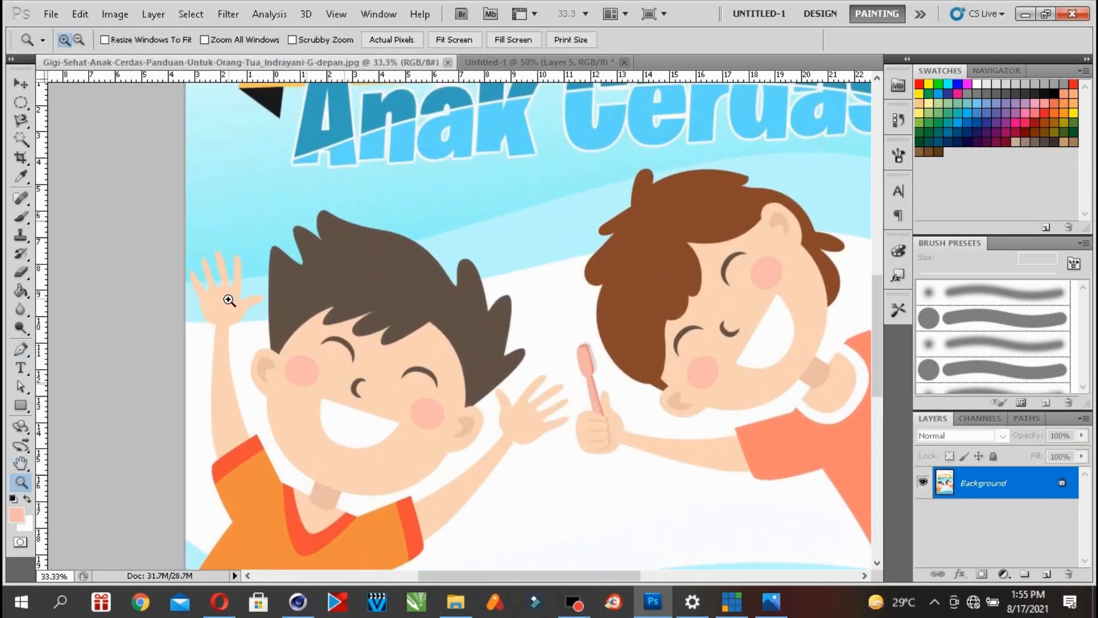
pyautogui.click(359, 392)
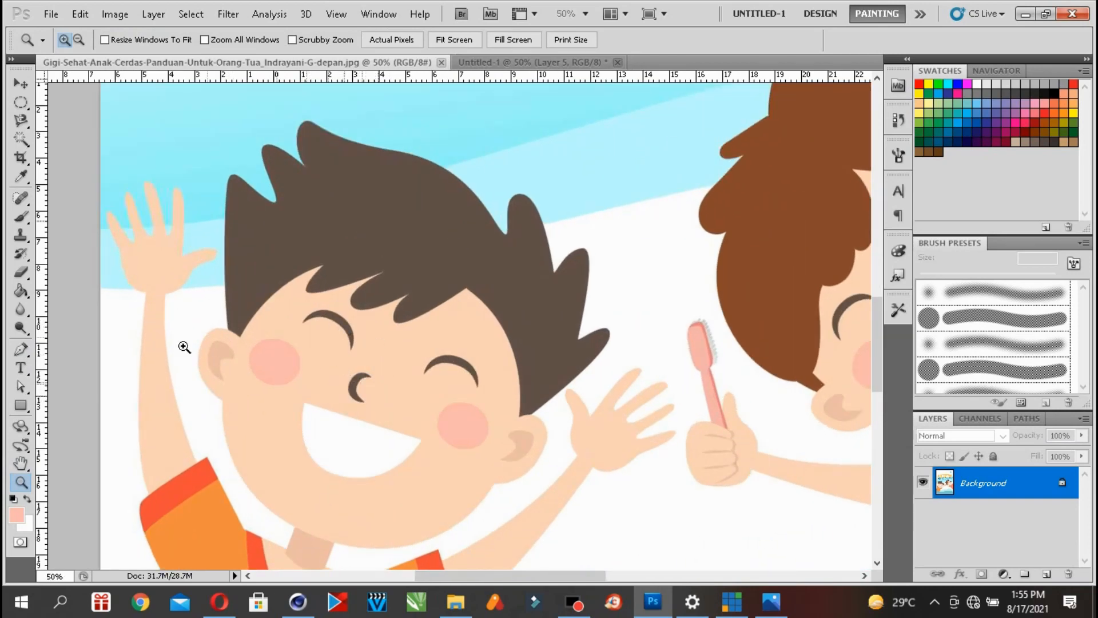
pyautogui.click(21, 177)
pyautogui.click(359, 389)
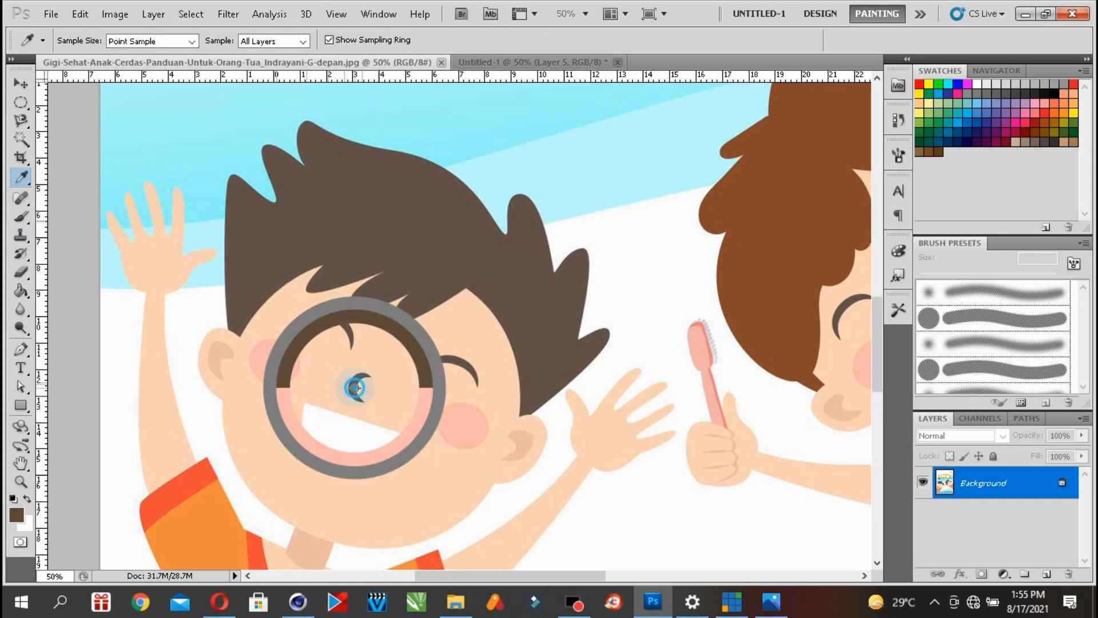
pyautogui.click(528, 63)
pyautogui.press('g')
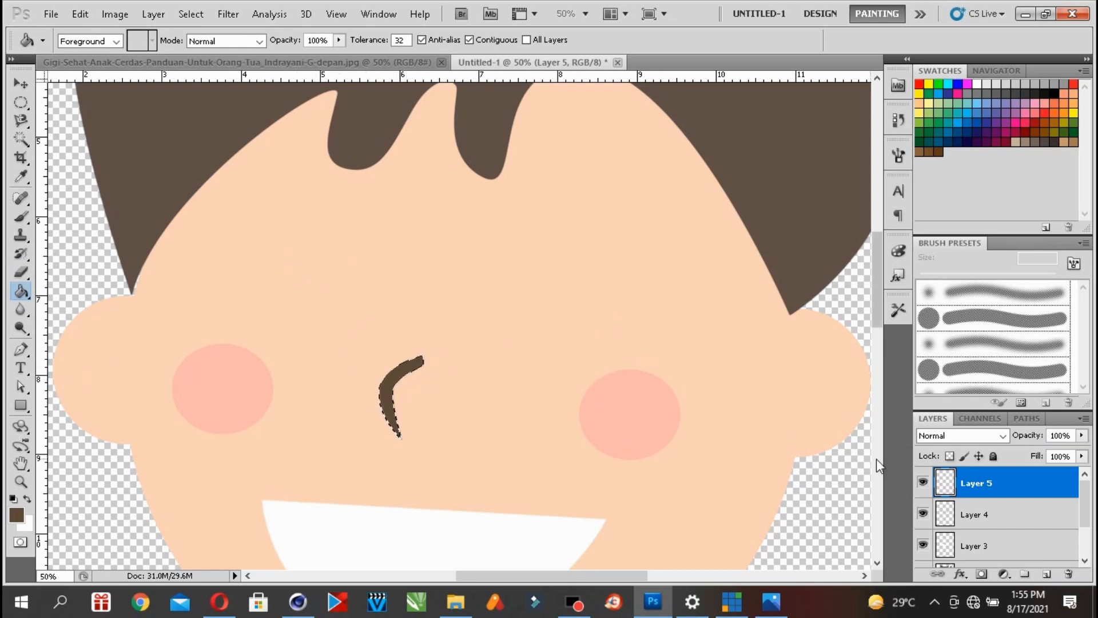
# - Hide the pen-drawn nose's layer, then select a circle about 1.5 cm wide between the cheeks on a new layer and fill it brown
pyautogui.click(923, 482)
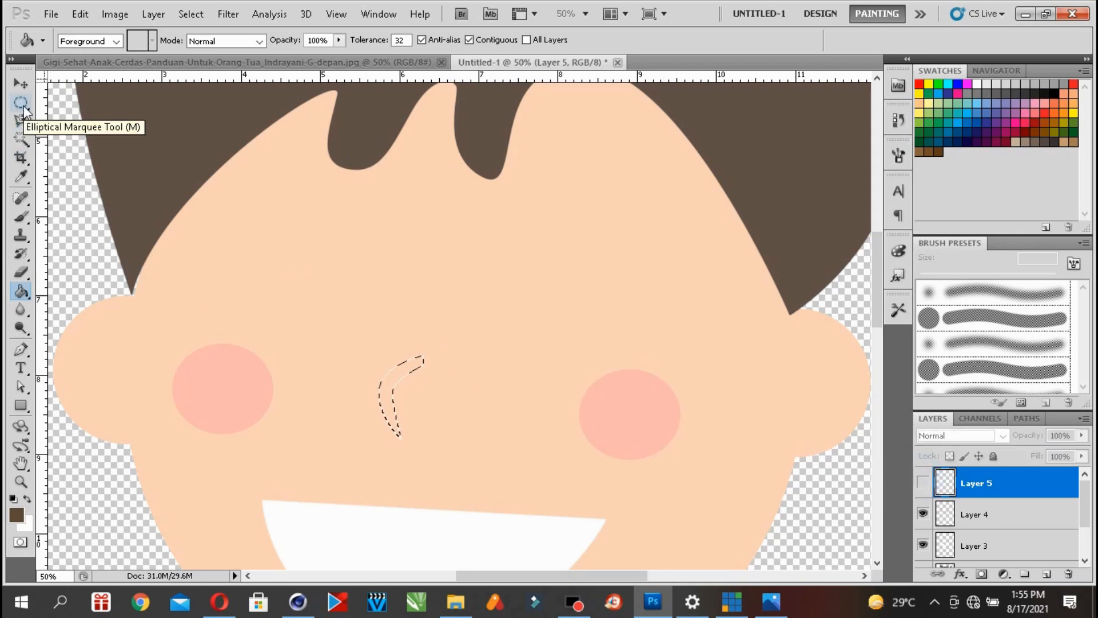
pyautogui.click(1047, 575)
pyautogui.click(21, 103)
pyautogui.click(223, 241)
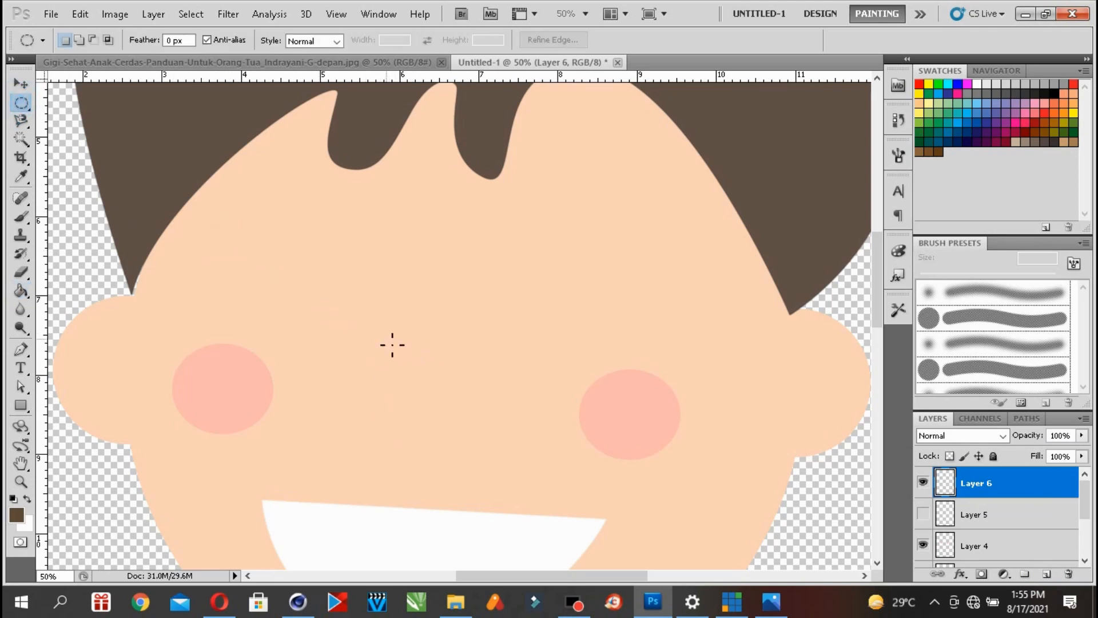
pyautogui.moveTo(384, 336); pyautogui.dragTo(438, 389)
pyautogui.click(23, 291)
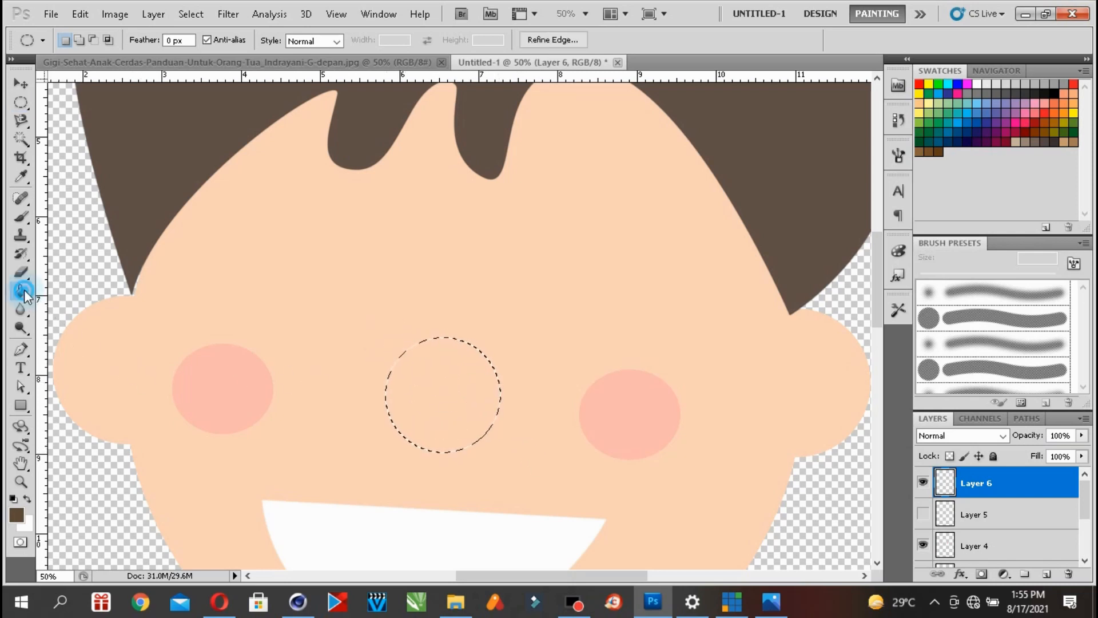
pyautogui.click(436, 398)
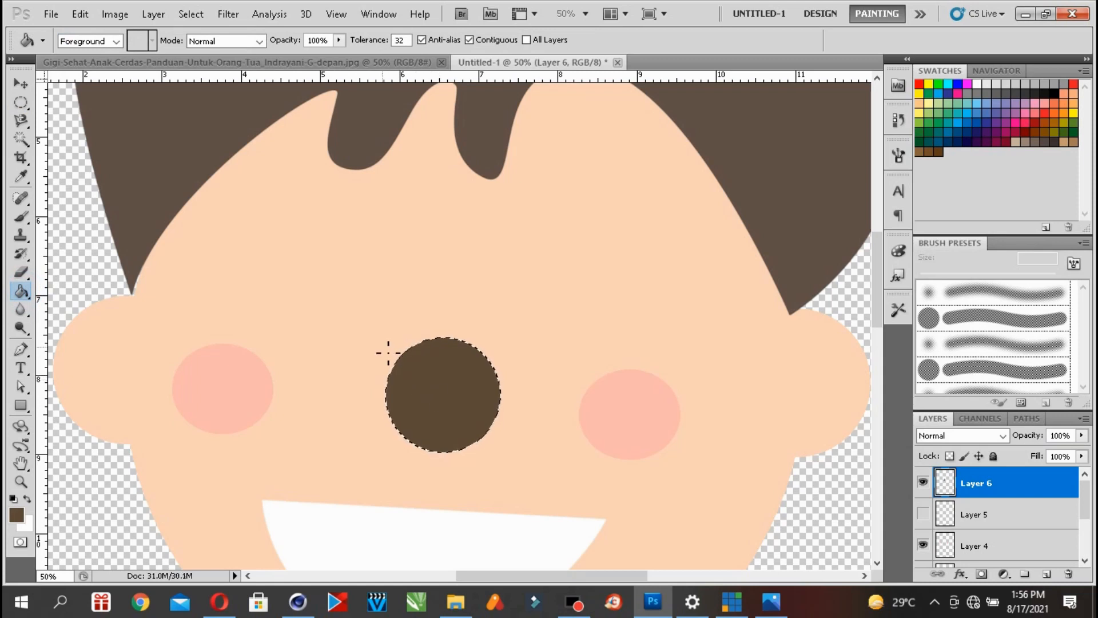
# - Shift the circular selection about 0.25 cm right and delete its content to cut the nose into a crescent, then deselect
pyautogui.click(21, 103)
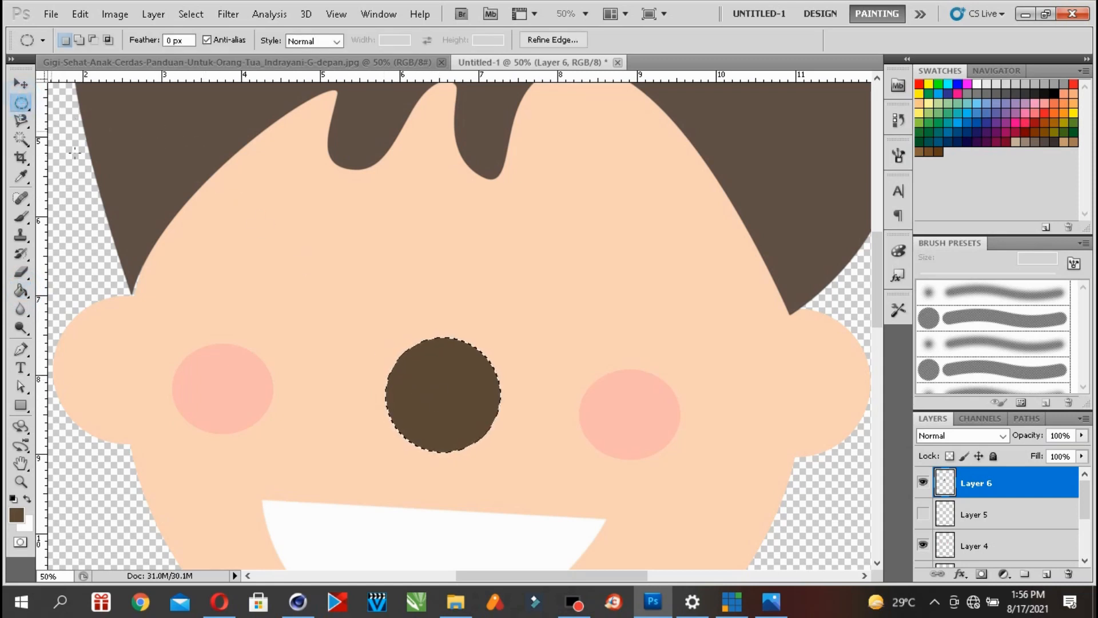
pyautogui.moveTo(421, 397); pyautogui.dragTo(441, 404)
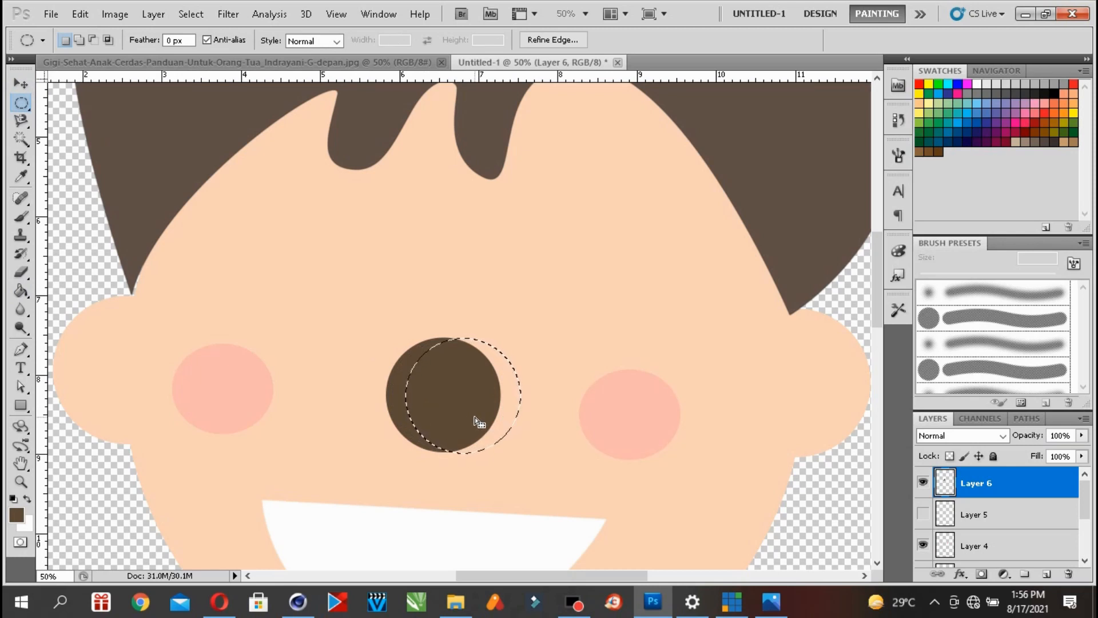
pyautogui.press('Delete')
pyautogui.hotkey('ctrl', 'd')
# - Scale the nose crescent down to about 0.7 cm wide and 0.9 cm high
pyautogui.click(21, 85)
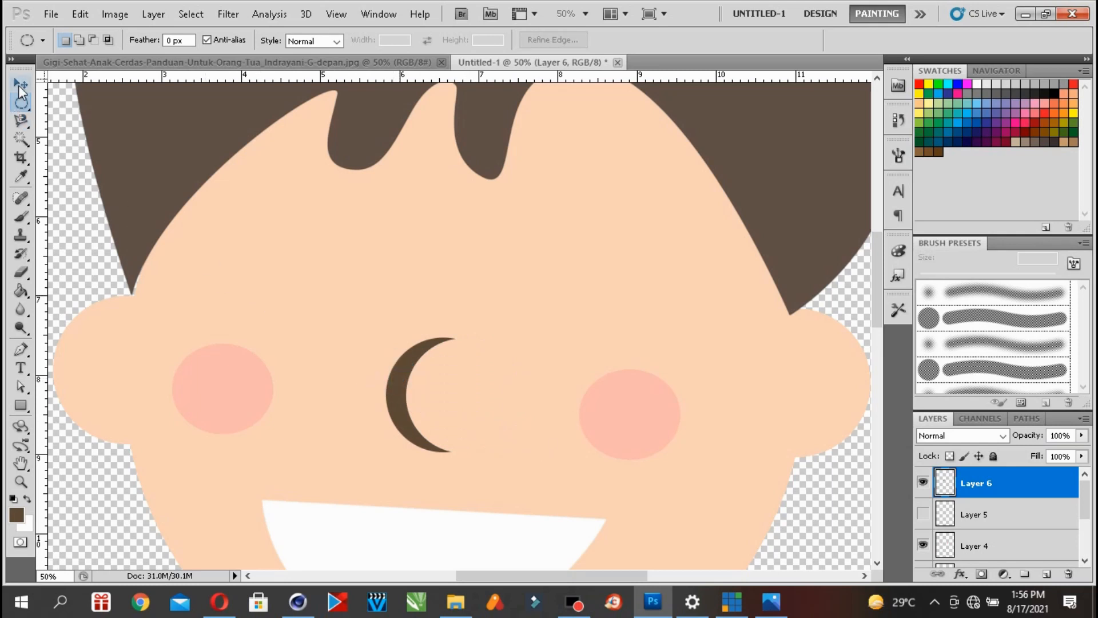
pyautogui.moveTo(419, 336); pyautogui.dragTo(442, 374)
pyautogui.press('Return')
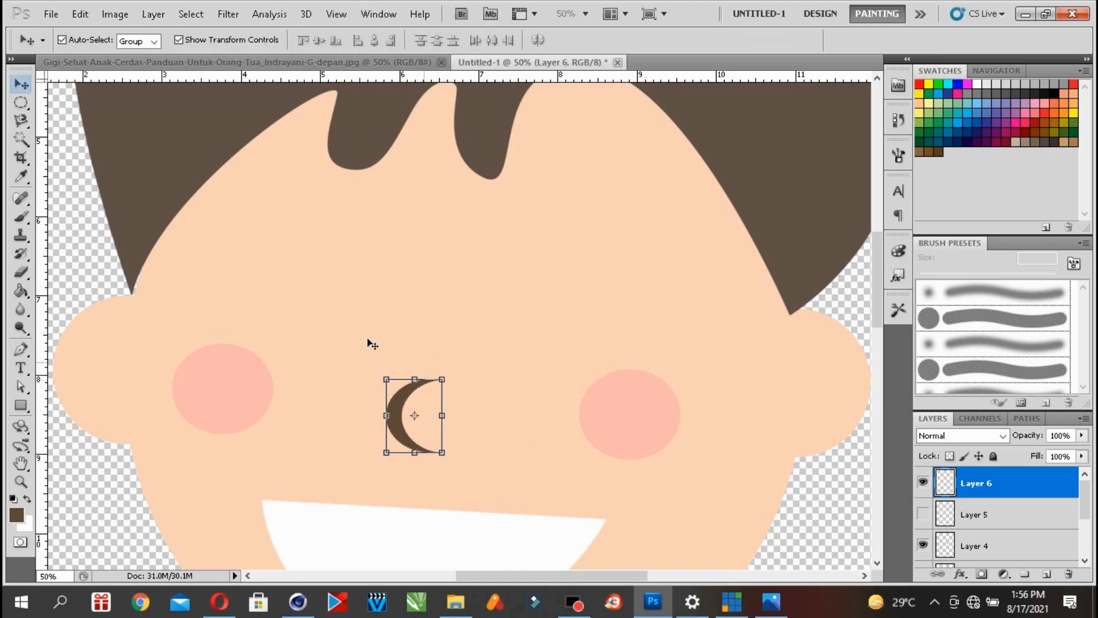
# - On a new layer, select a circle about 2.1 cm wide above the left cheek and fill it with the same brown
pyautogui.click(20, 103)
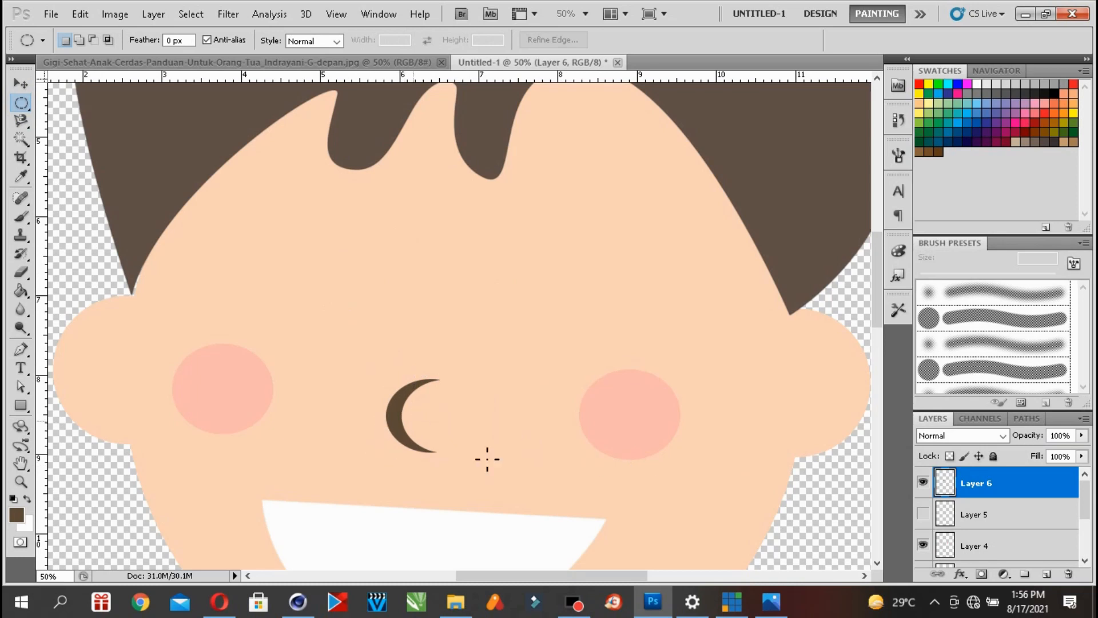
pyautogui.click(1046, 573)
pyautogui.moveTo(331, 308); pyautogui.dragTo(347, 327)
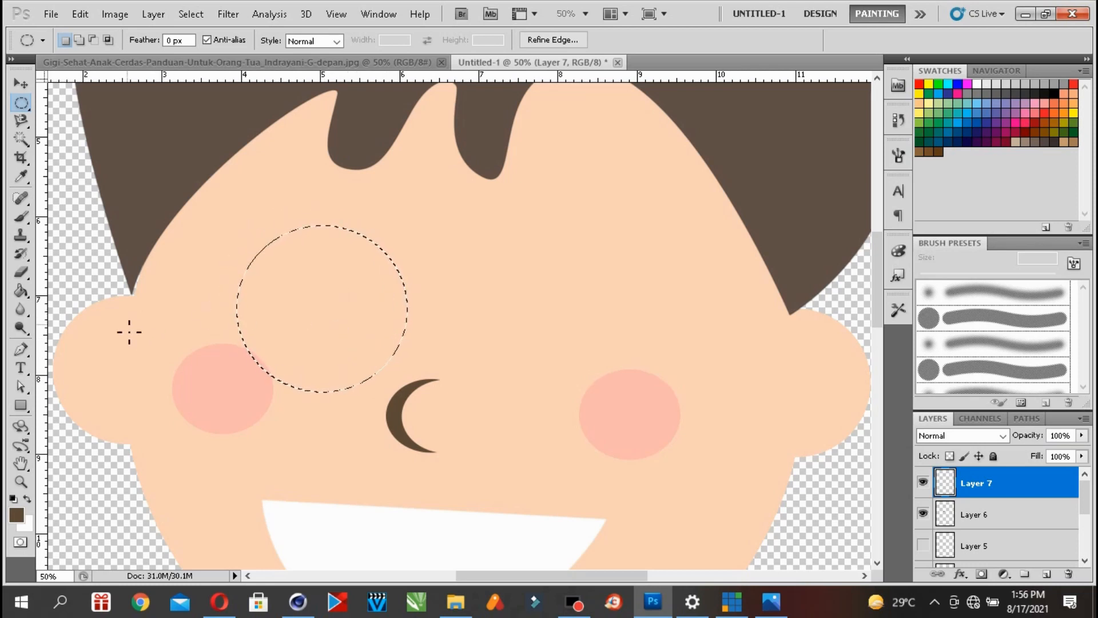
pyautogui.click(20, 292)
pyautogui.click(252, 302)
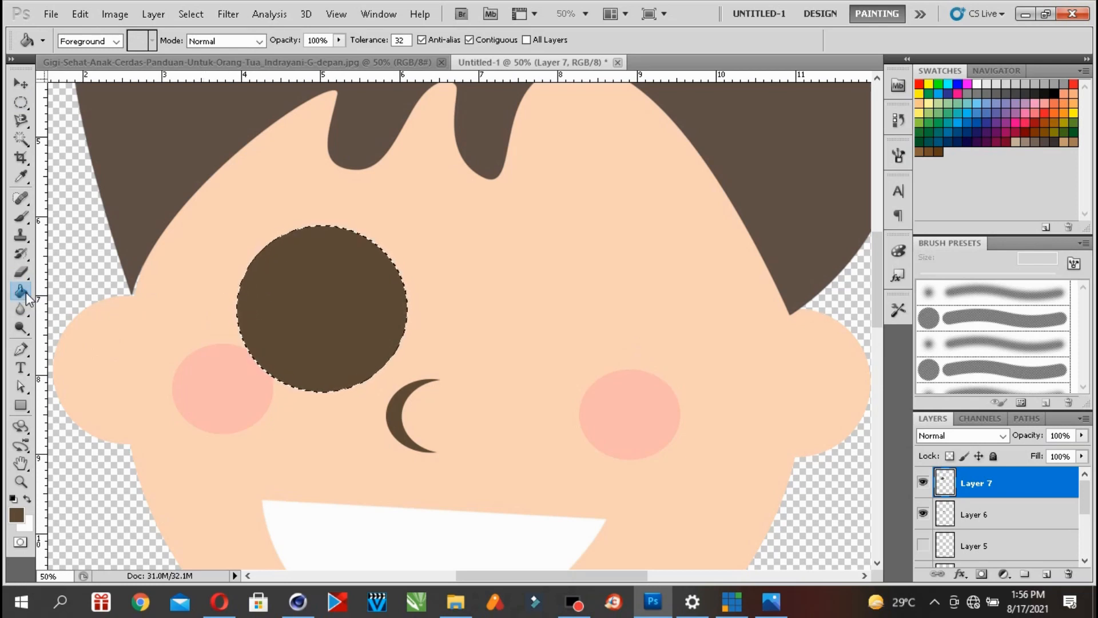
# - Shift the circular selection about 0.15 cm down and delete its content to leave a thin eye arc, then deselect
pyautogui.click(22, 105)
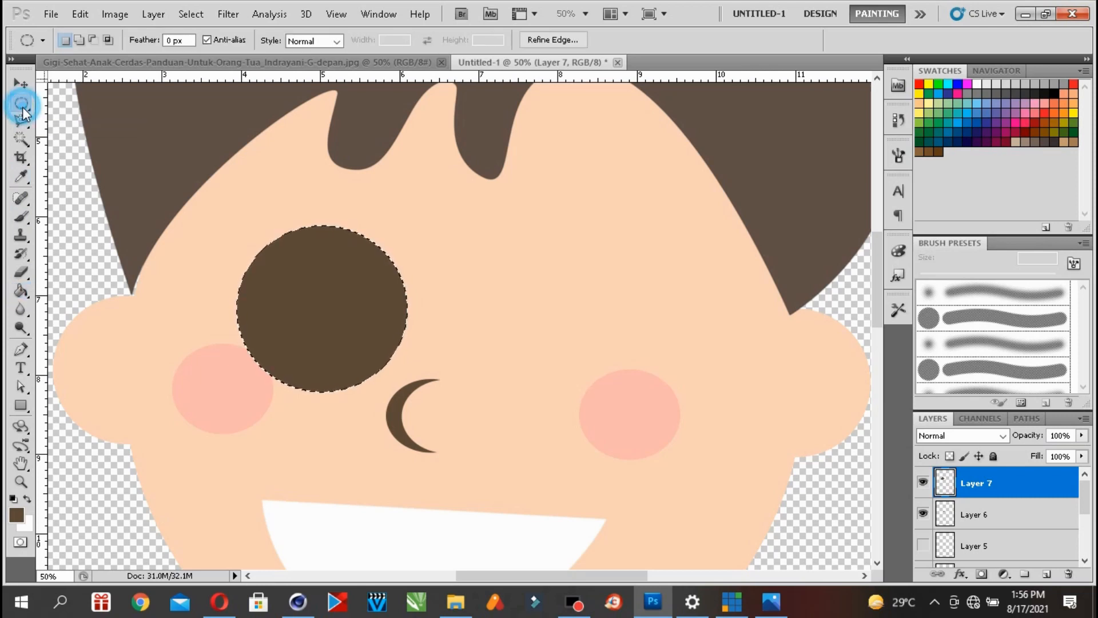
pyautogui.moveTo(301, 294); pyautogui.dragTo(299, 302)
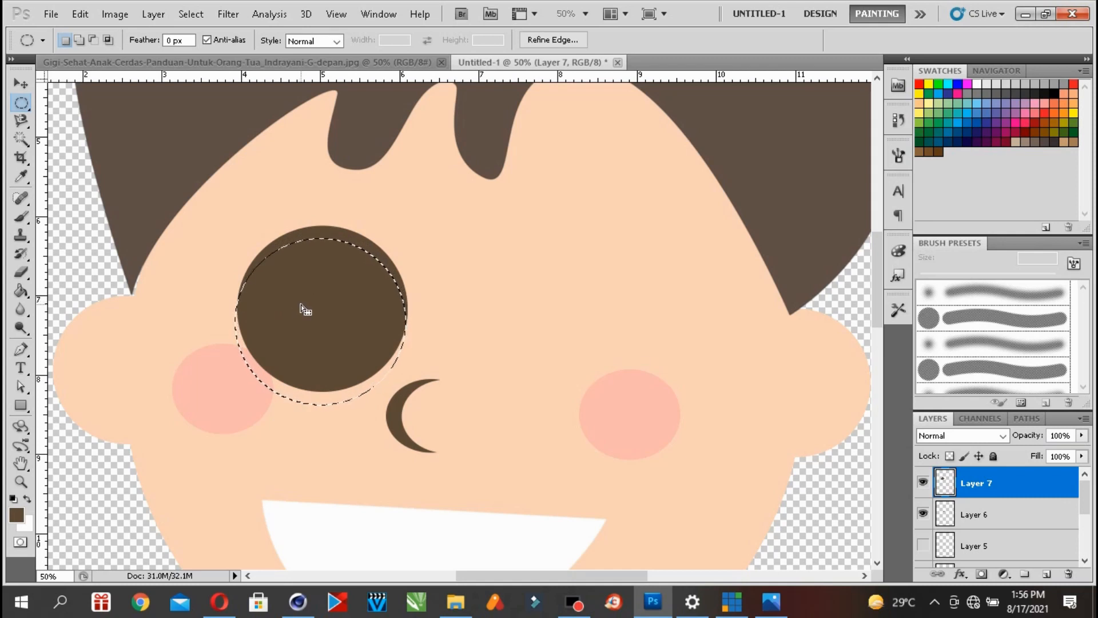
pyautogui.press('Delete')
pyautogui.hotkey('ctrl', 'd')
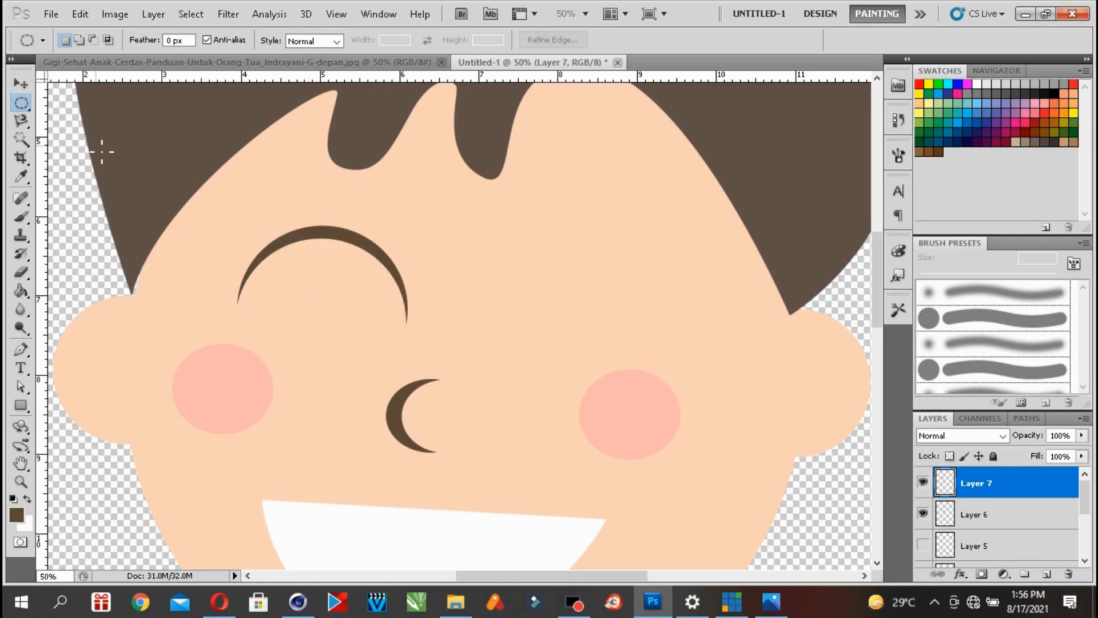
# - Reduce the eye arc's height to about 89% and move it about 0.25 cm down and slightly left
pyautogui.click(21, 84)
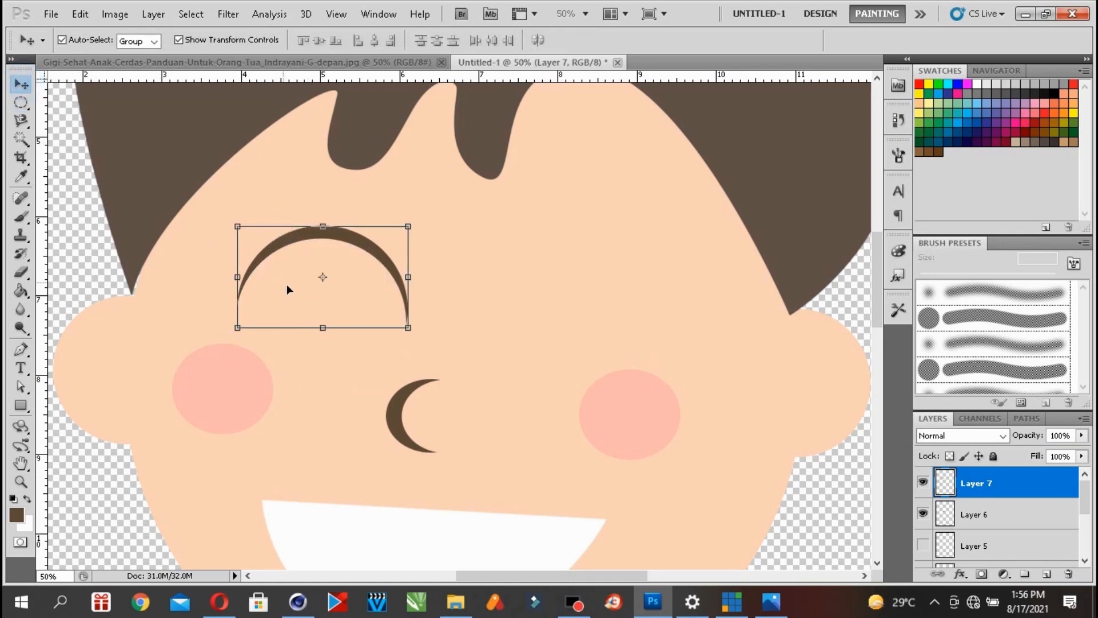
pyautogui.moveTo(321, 322); pyautogui.dragTo(321, 309)
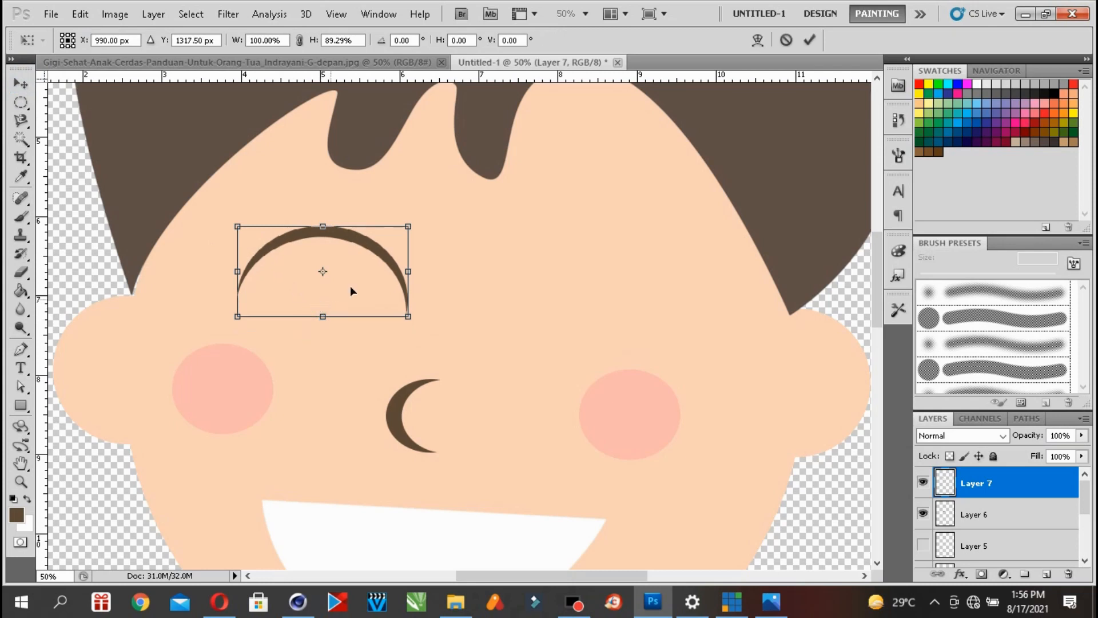
pyautogui.moveTo(368, 245); pyautogui.dragTo(360, 266)
pyautogui.press('Return')
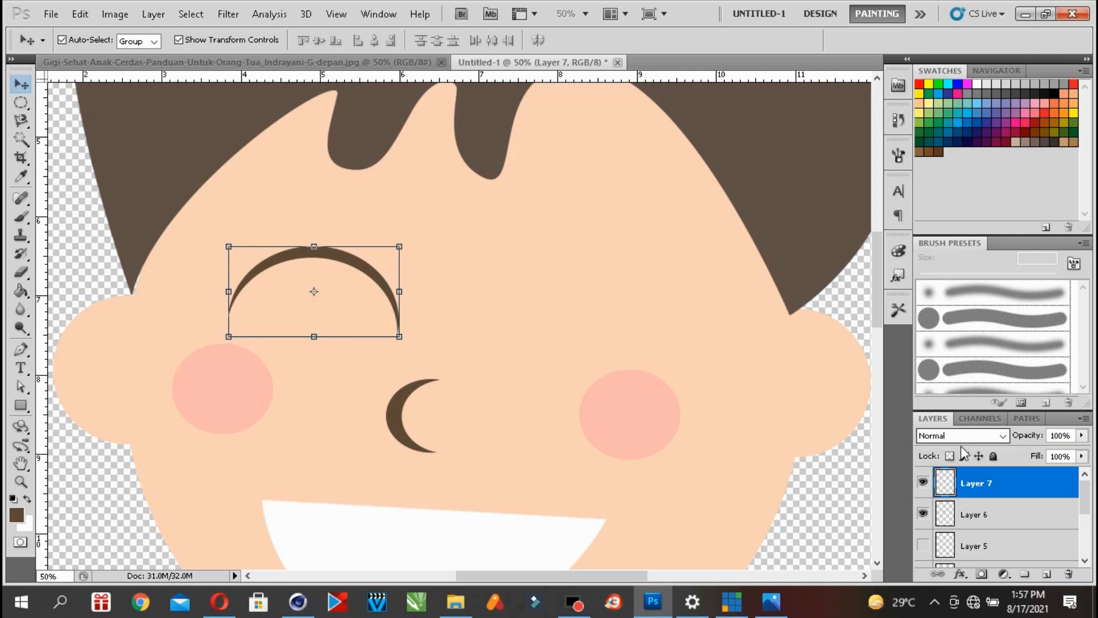
# - Duplicate the eye arc's layer and move the copy about 3 cm right and slightly down, above the right cheek
pyautogui.rightClick(1013, 488)
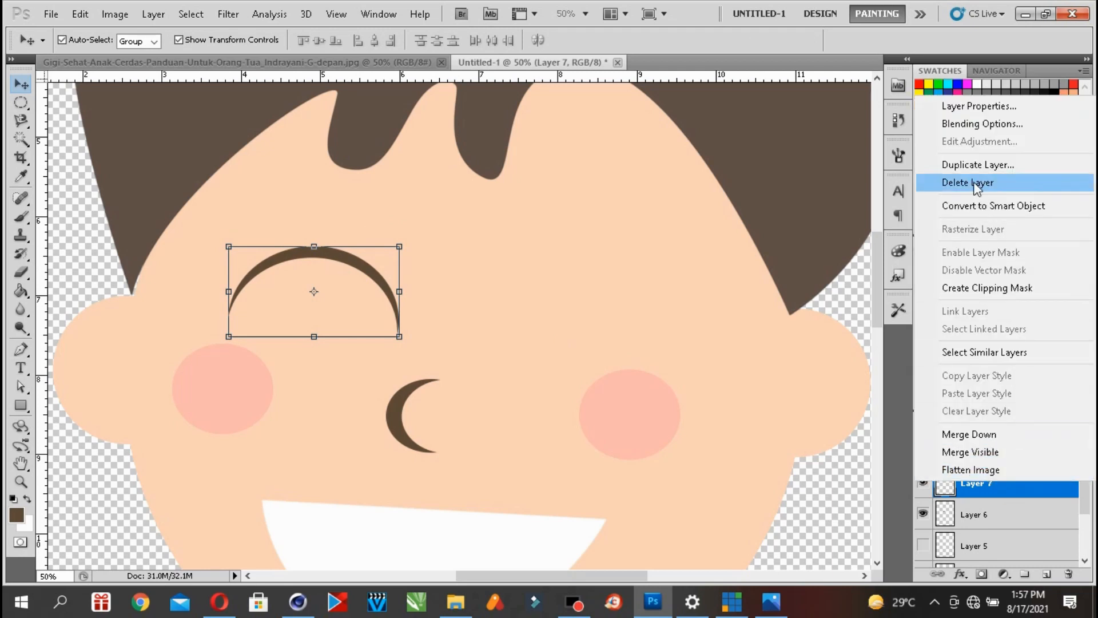
pyautogui.click(964, 165)
pyautogui.click(684, 181)
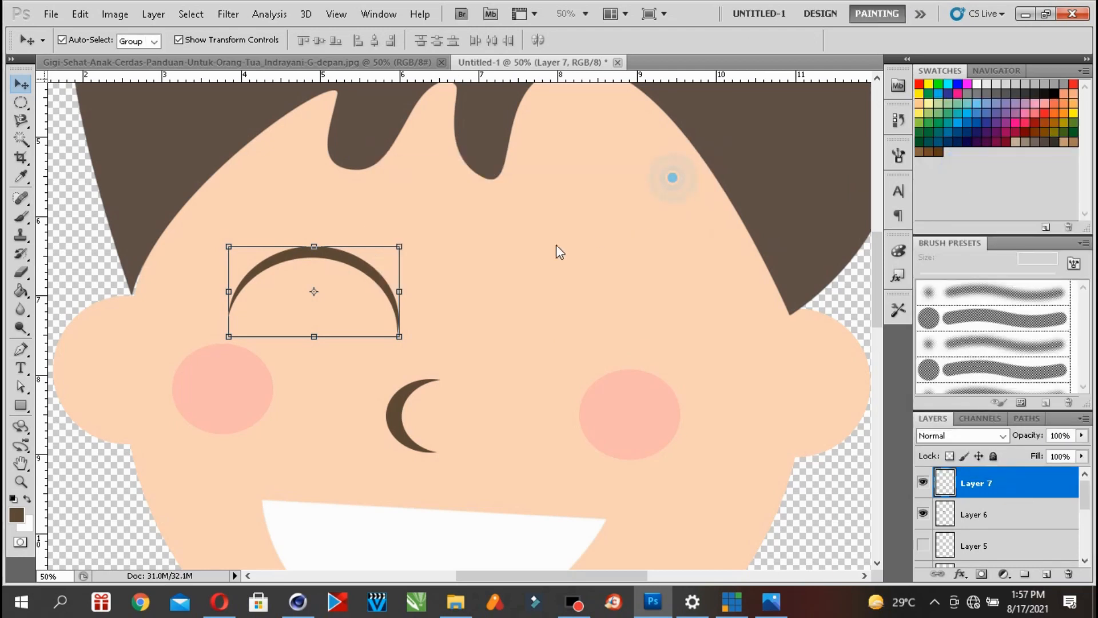
pyautogui.moveTo(358, 260); pyautogui.dragTo(601, 283)
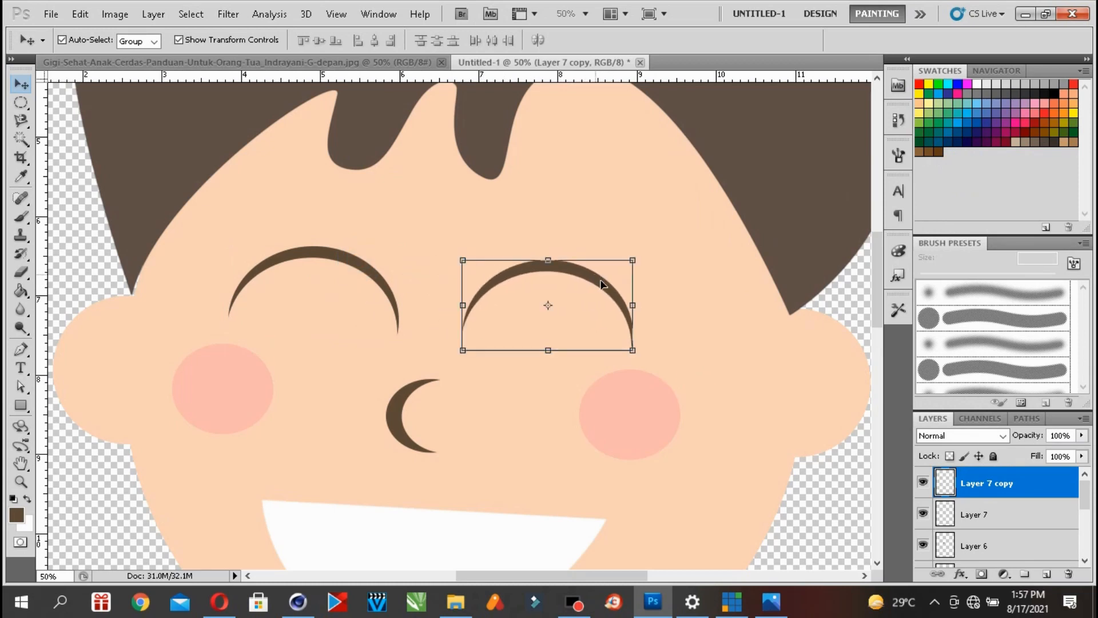
# - Hide the copied eye arc's layer and select the left eye arc's shape on Layer 7 with the Magic Wand
pyautogui.click(923, 482)
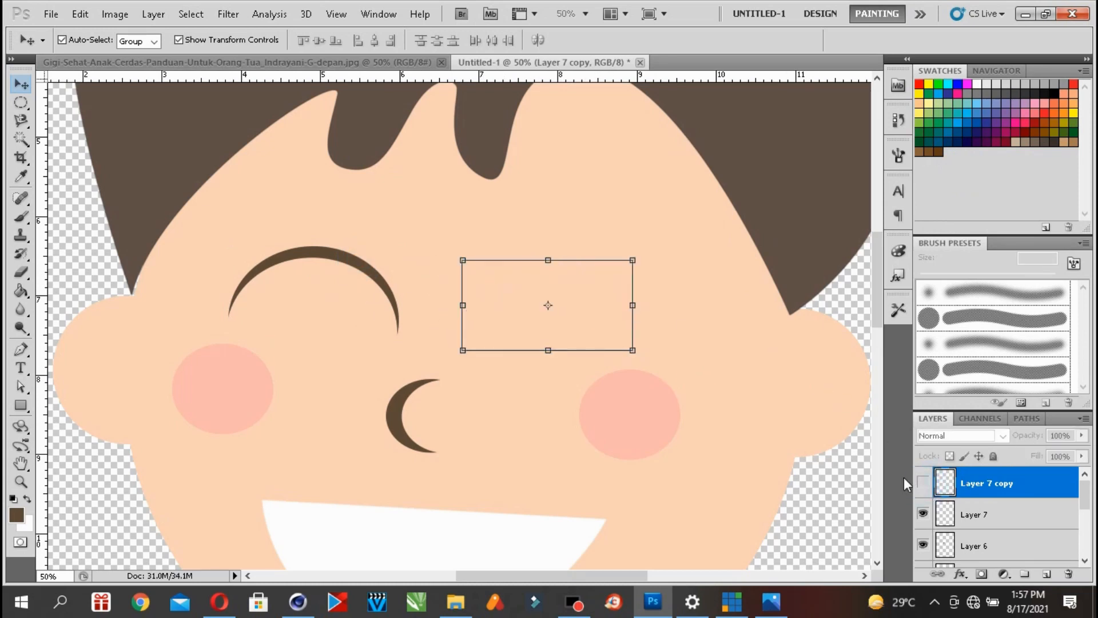
pyautogui.rightClick(305, 253)
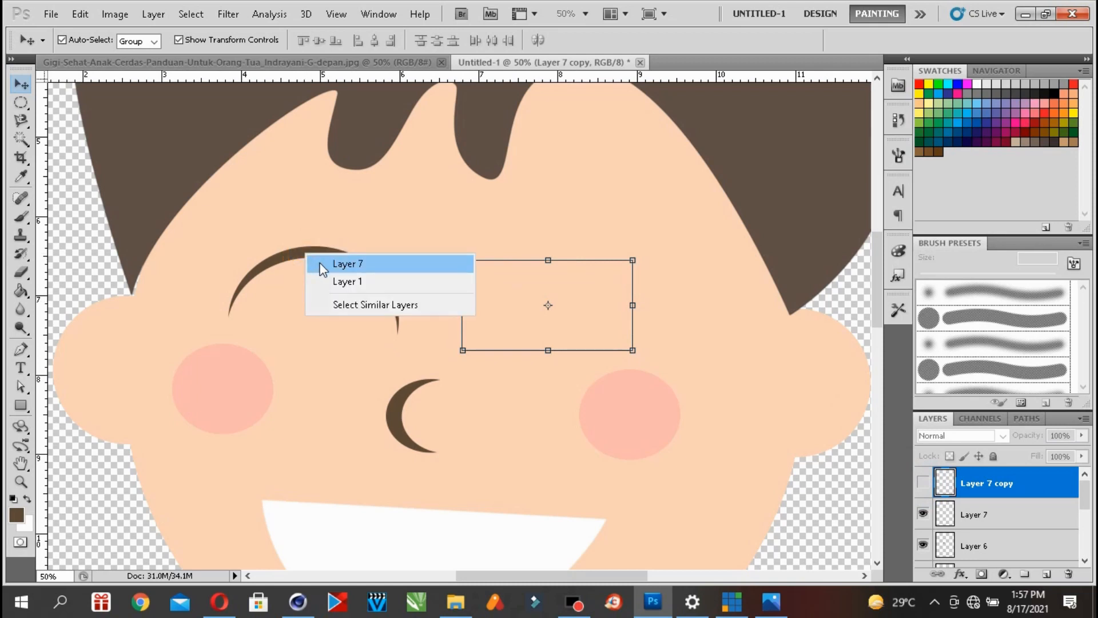
pyautogui.click(323, 264)
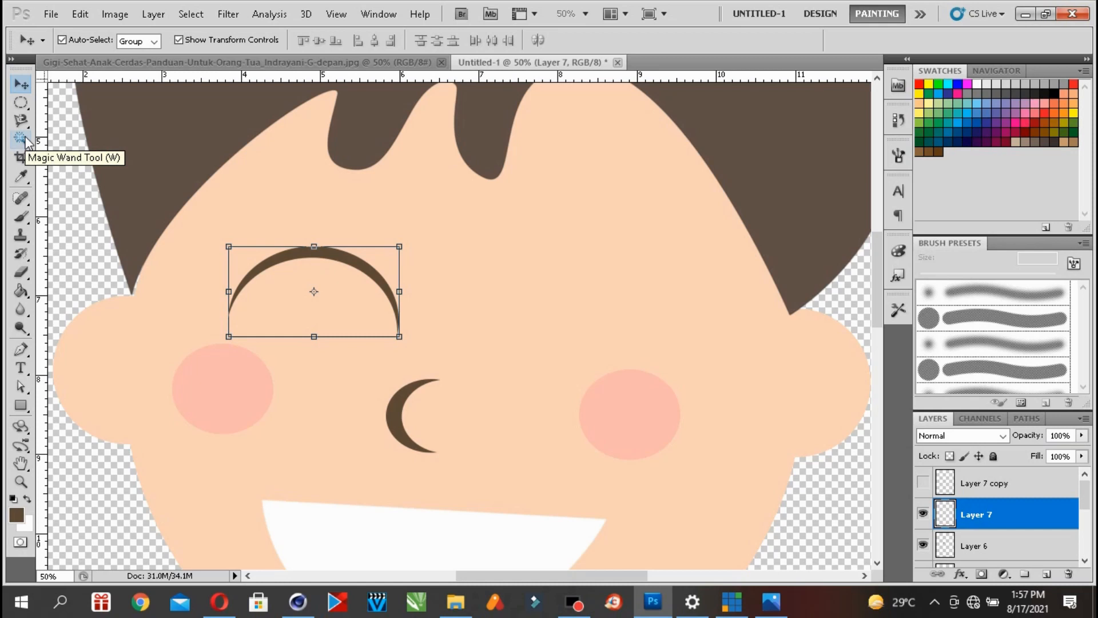
pyautogui.click(23, 139)
pyautogui.click(303, 253)
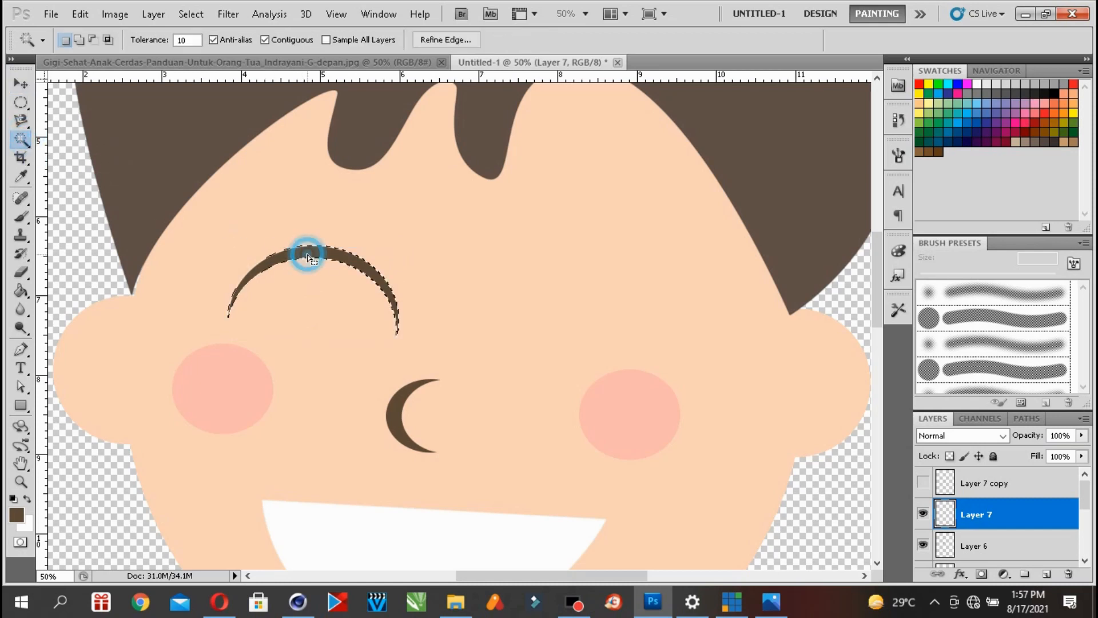
# - Shift the arc-shaped selection about 2.9 cm right and slightly down, above the right cheek, and fill it with the brown foreground color
pyautogui.moveTo(352, 260); pyautogui.dragTo(577, 269)
pyautogui.click(20, 290)
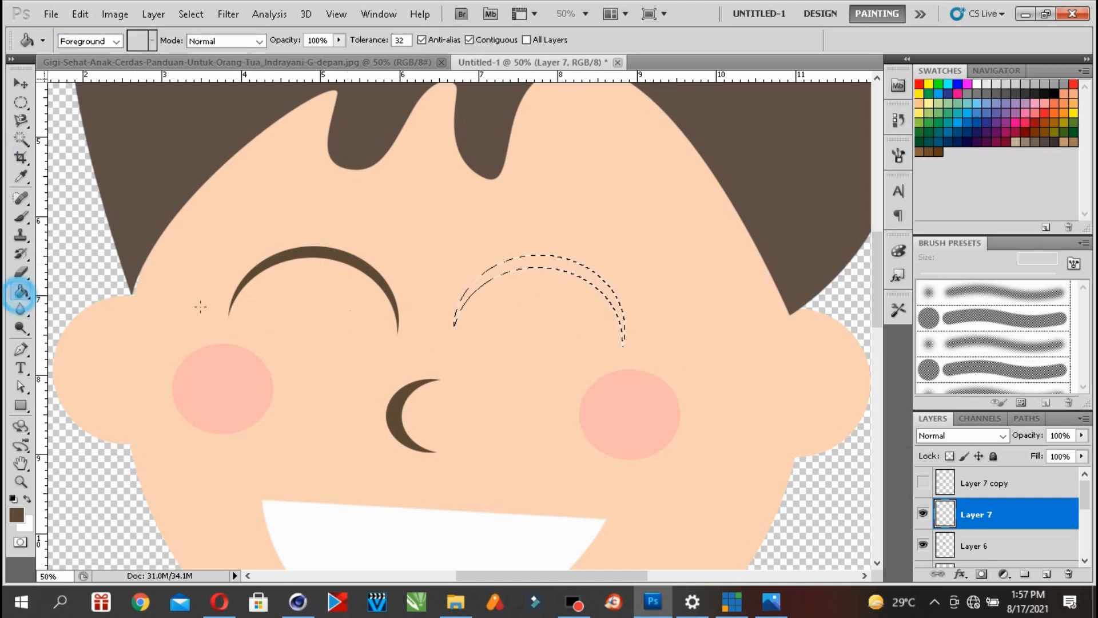
pyautogui.click(515, 263)
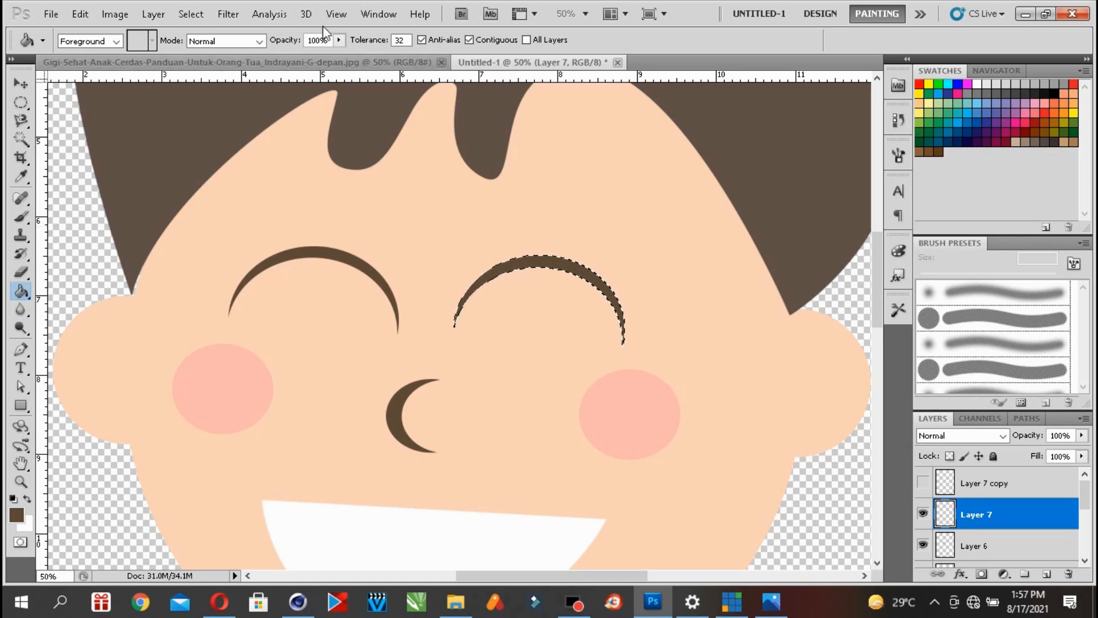
pyautogui.click(337, 14)
pyautogui.click(380, 162)
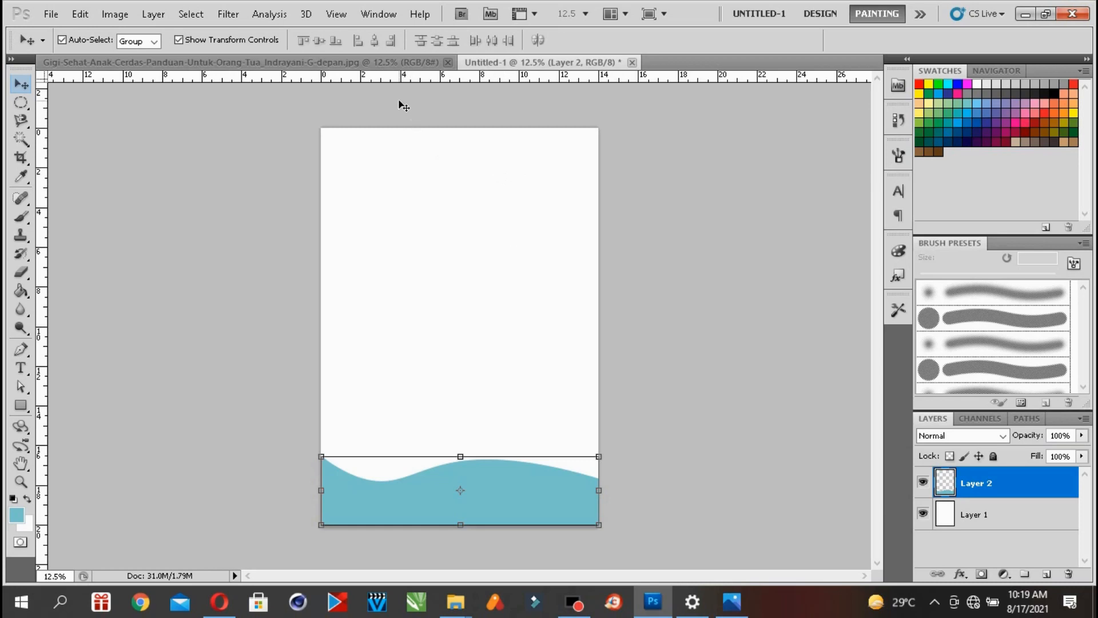
# - Open BOY.png from the MATERI DESAIN GRAFIS folder in Adobe Photoshop CS5 and copy the boy into the Untitled-1 document
pyautogui.click(732, 601)
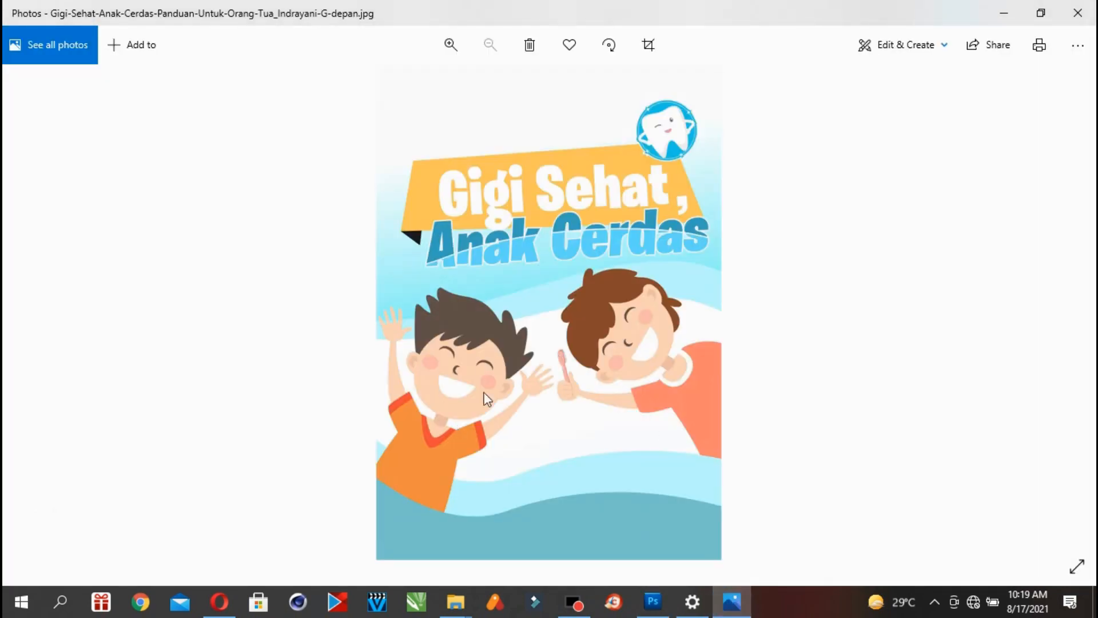
pyautogui.click(457, 601)
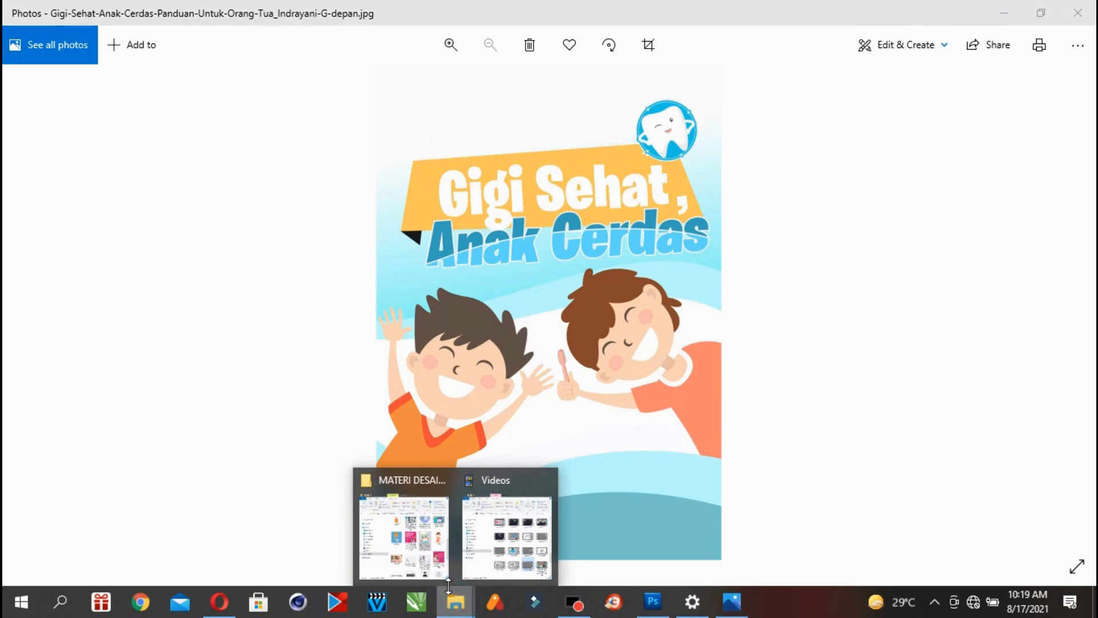
pyautogui.click(409, 538)
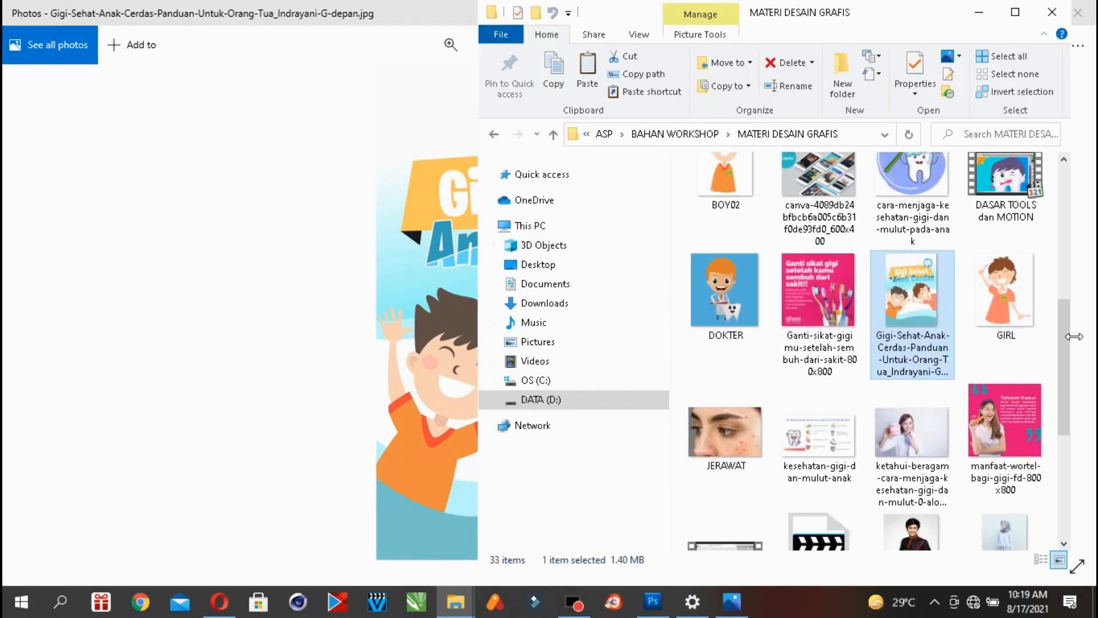
pyautogui.scroll(4, 1053, 295)
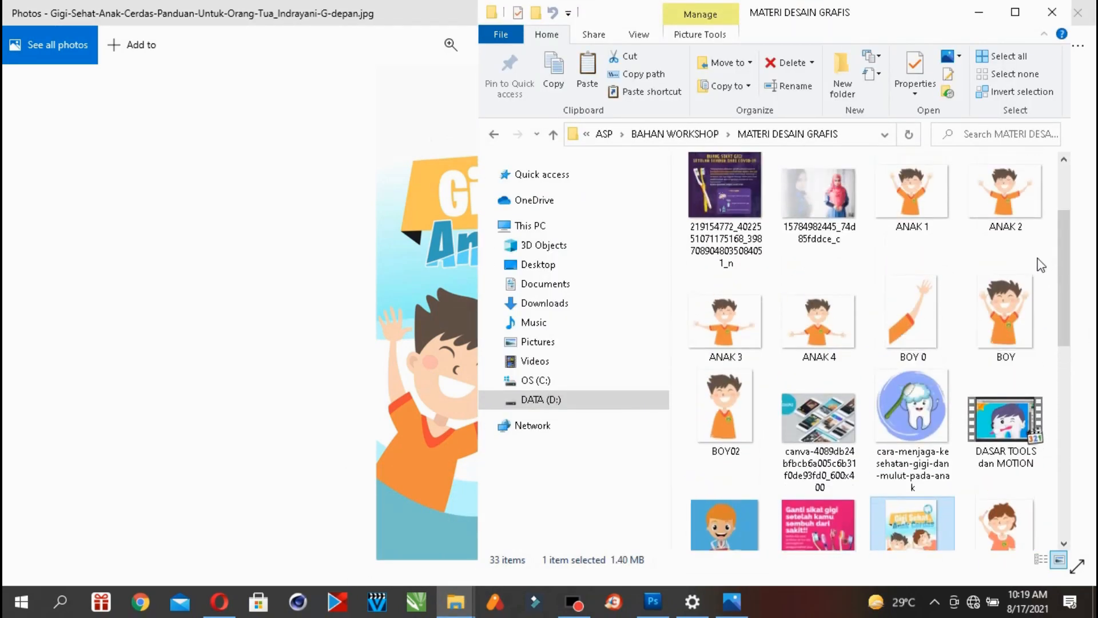
pyautogui.click(1002, 312)
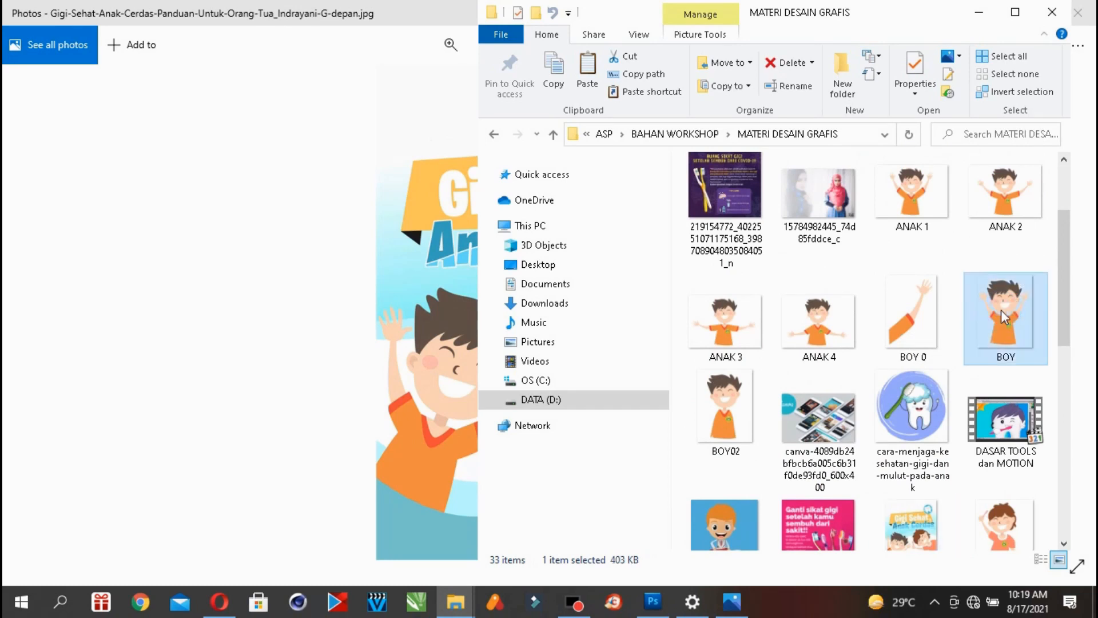
pyautogui.rightClick(1001, 310)
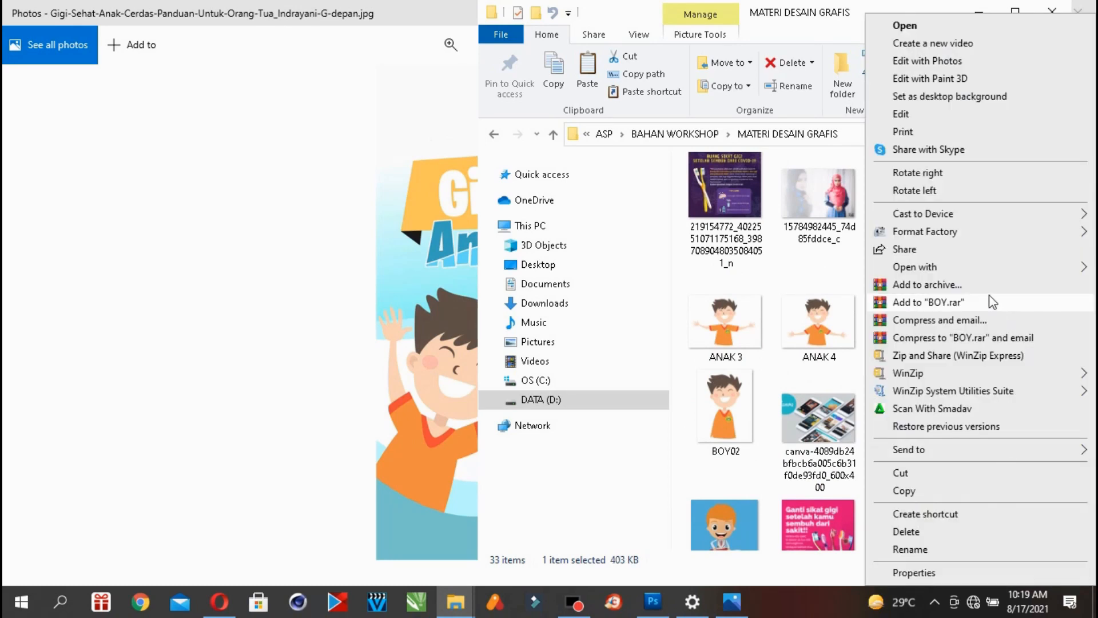
pyautogui.click(971, 268)
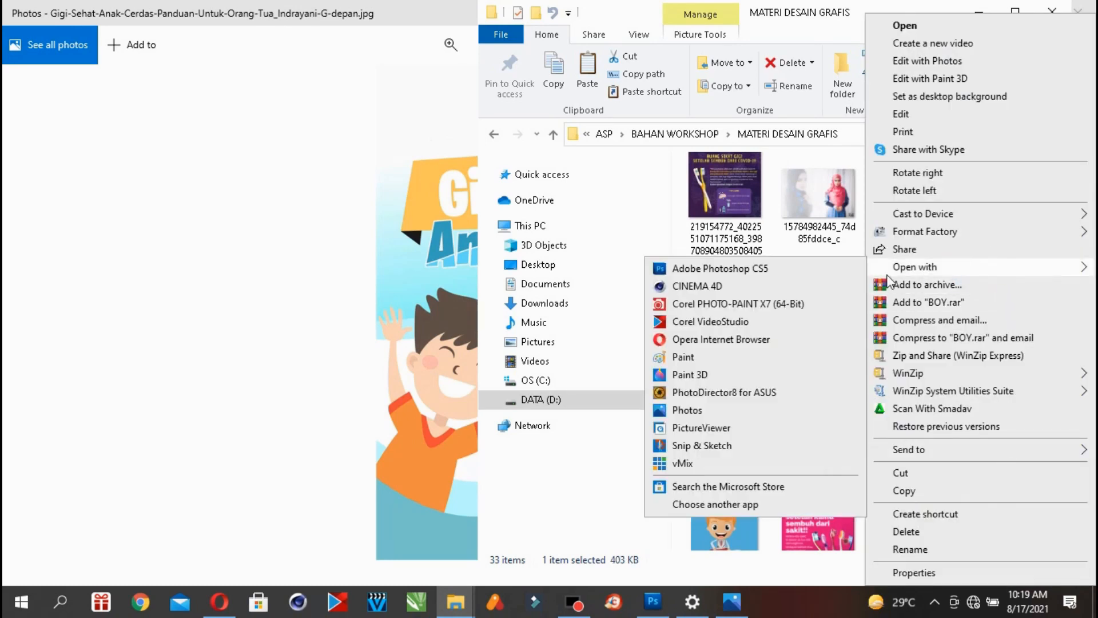
pyautogui.click(786, 270)
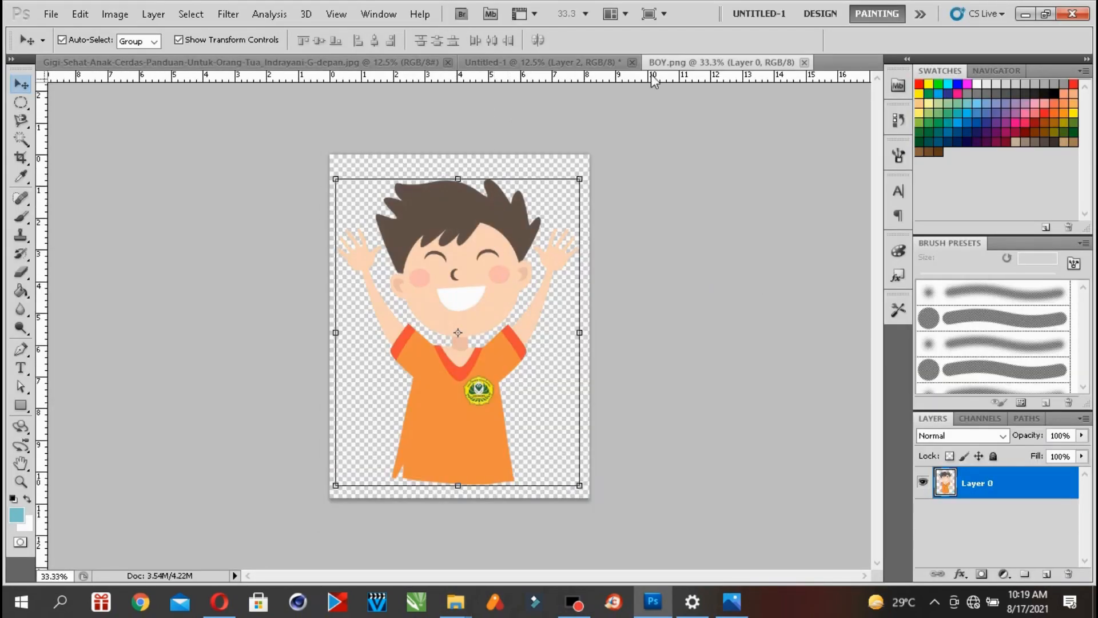
pyautogui.moveTo(458, 223)
pyautogui.mouseDown()
pyautogui.moveTo(510, 90)
pyautogui.moveTo(509, 63)
pyautogui.moveTo(469, 241)
pyautogui.mouseUp()
# - Copy the boy into the cover again from a floating BOY.png window, close that file and delete the extra copy's layer
pyautogui.click(705, 61)
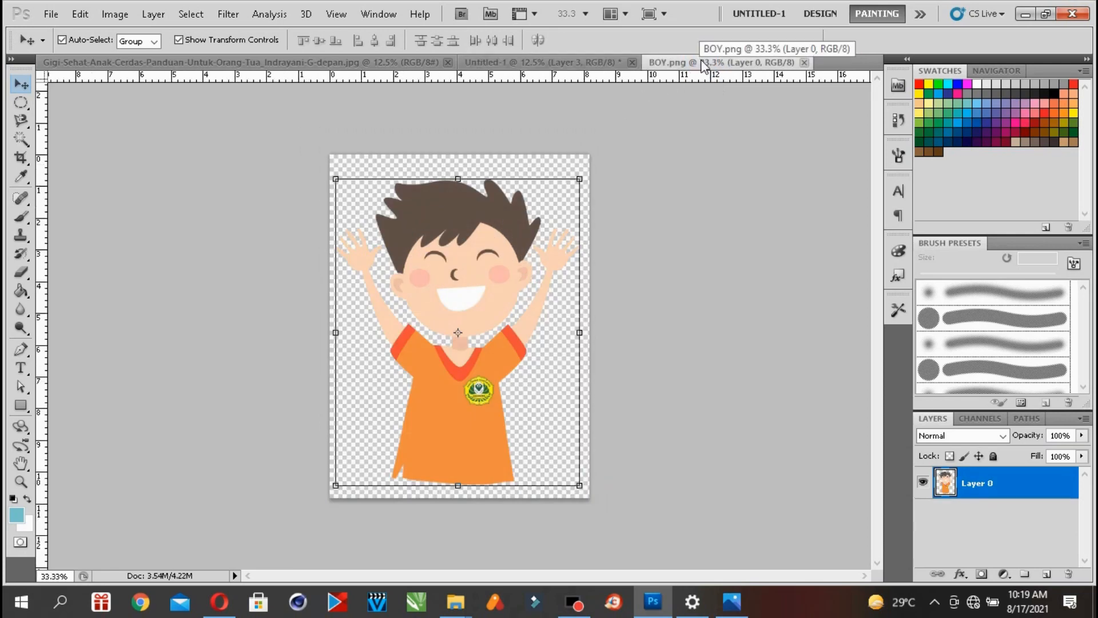
pyautogui.moveTo(704, 62); pyautogui.dragTo(707, 155)
pyautogui.moveTo(656, 263); pyautogui.dragTo(451, 343)
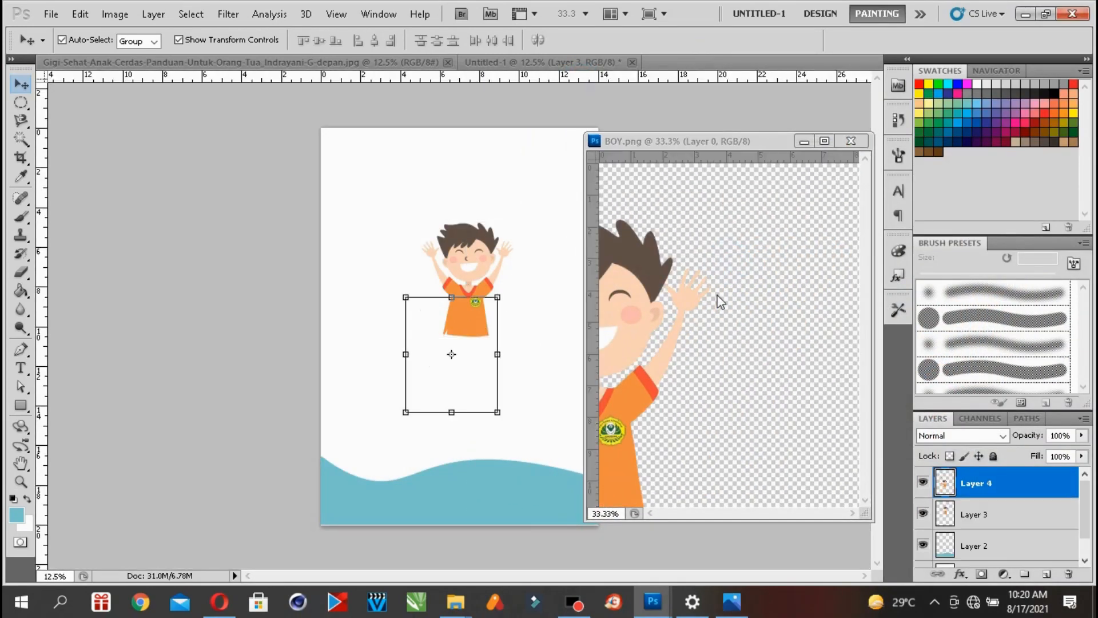
pyautogui.click(851, 141)
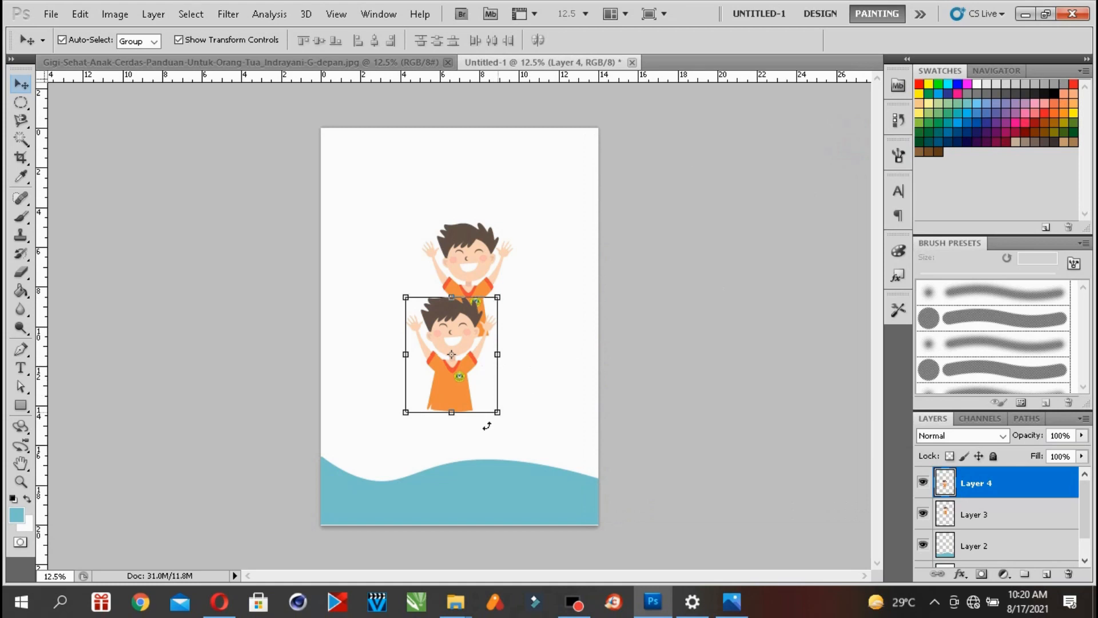
pyautogui.click(1068, 575)
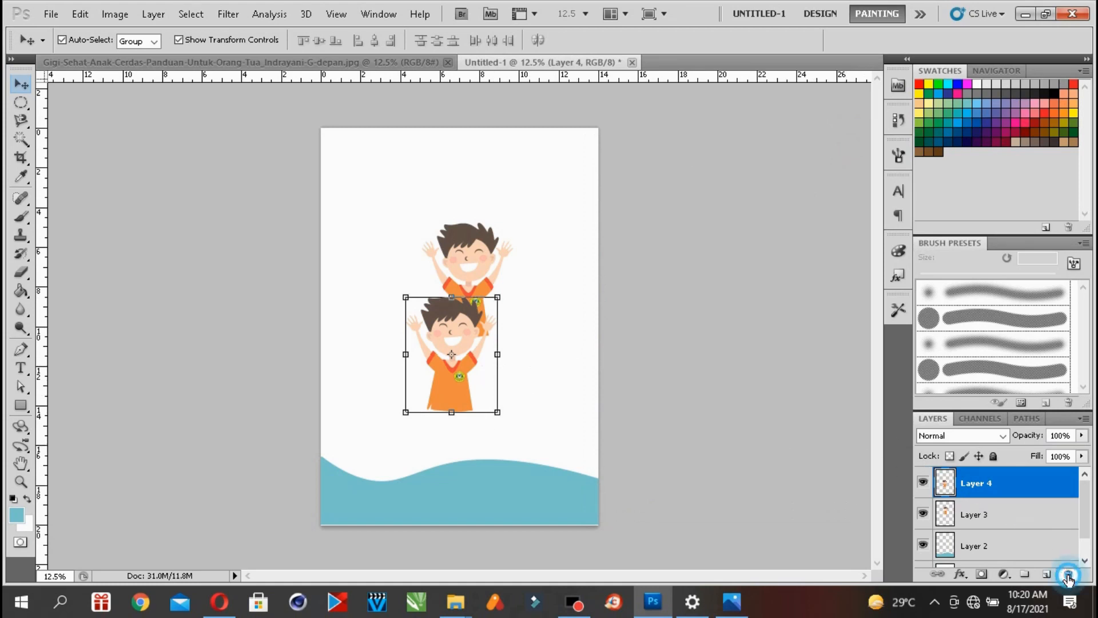
pyautogui.click(515, 226)
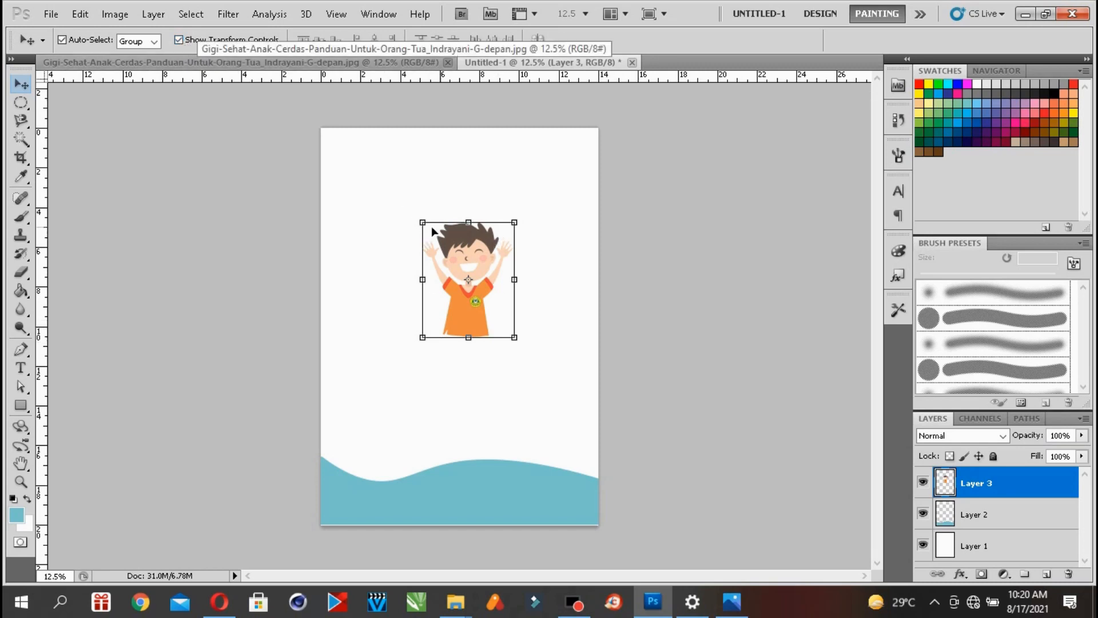
# - Move the boy about 2.7 cm left and 0.7 cm down with the transform controls hidden, and show the controls again
pyautogui.click(179, 39)
pyautogui.moveTo(466, 276); pyautogui.dragTo(415, 279)
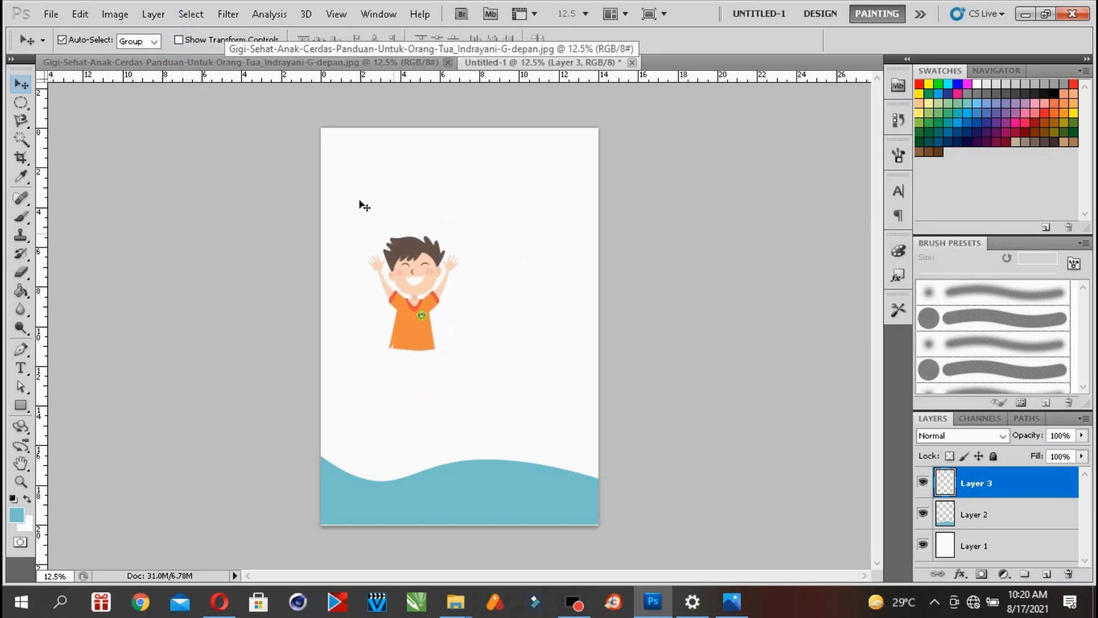
pyautogui.click(180, 40)
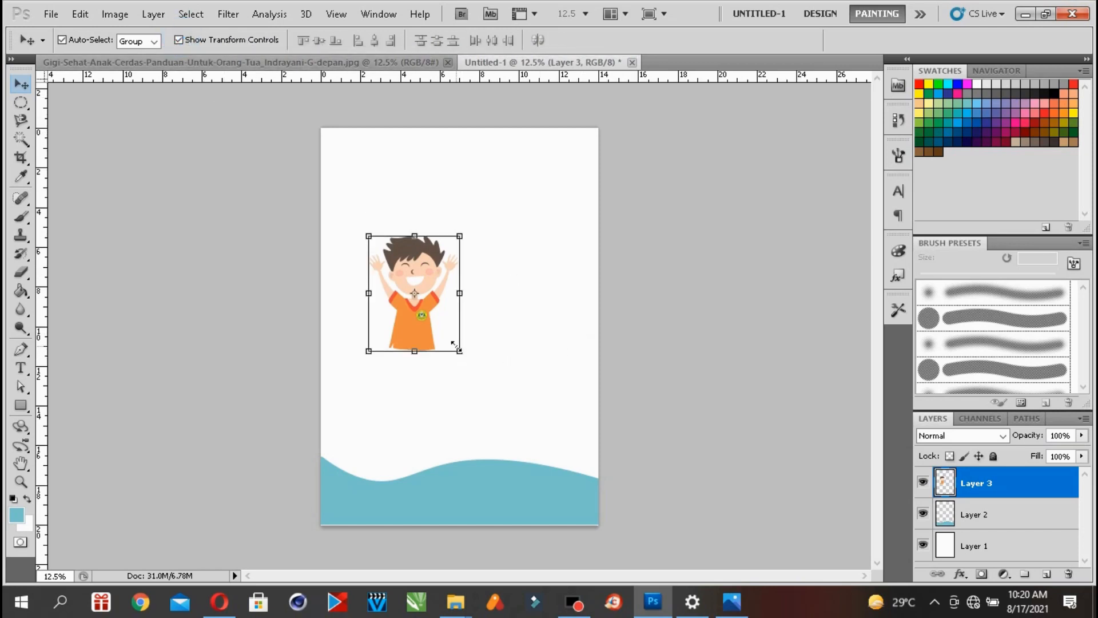
pyautogui.moveTo(456, 345); pyautogui.dragTo(521, 400)
pyautogui.click(80, 14)
pyautogui.click(114, 30)
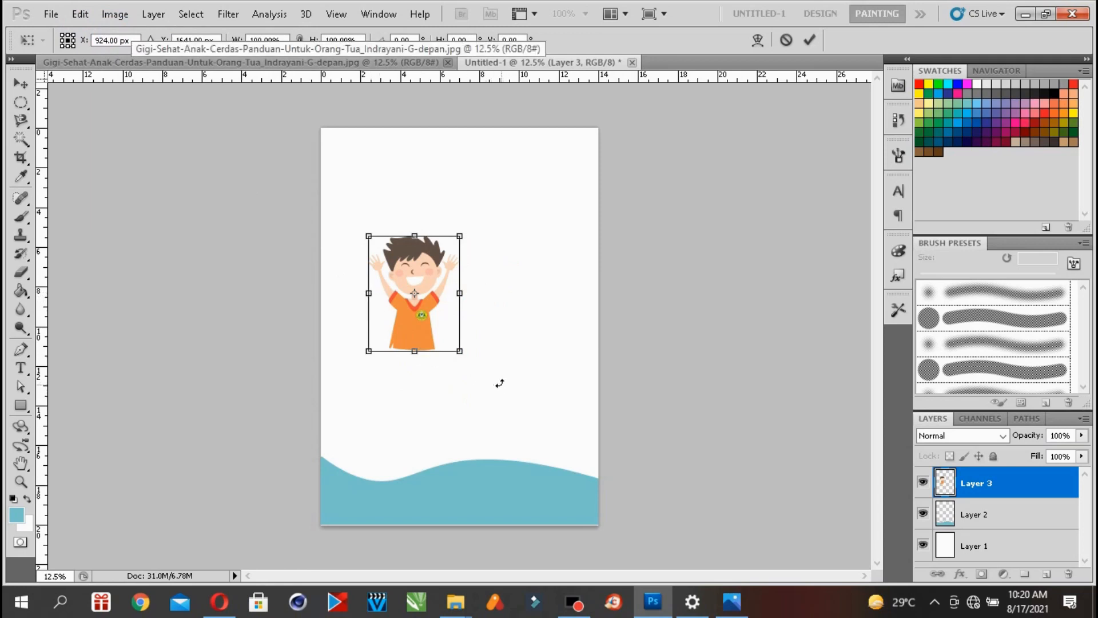
# - Scale the boy to 231.84% width and 229.72% height with a 26.55° clockwise rotation, and move it about 2.7 cm left and 0.6 cm down
pyautogui.moveTo(460, 351); pyautogui.dragTo(577, 498)
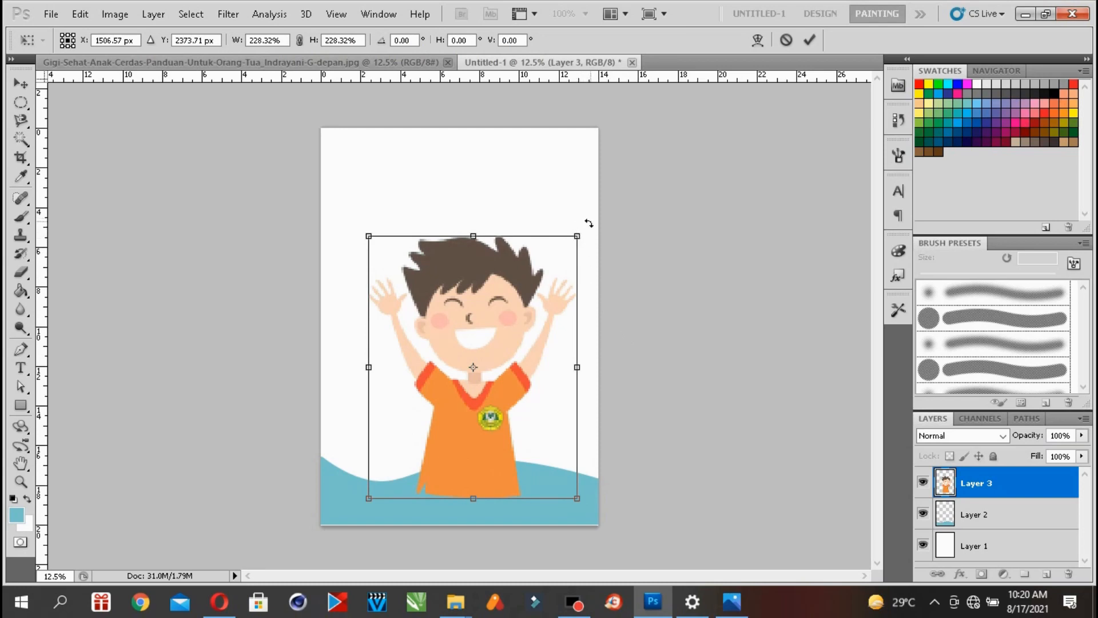
pyautogui.moveTo(583, 231); pyautogui.dragTo(588, 230)
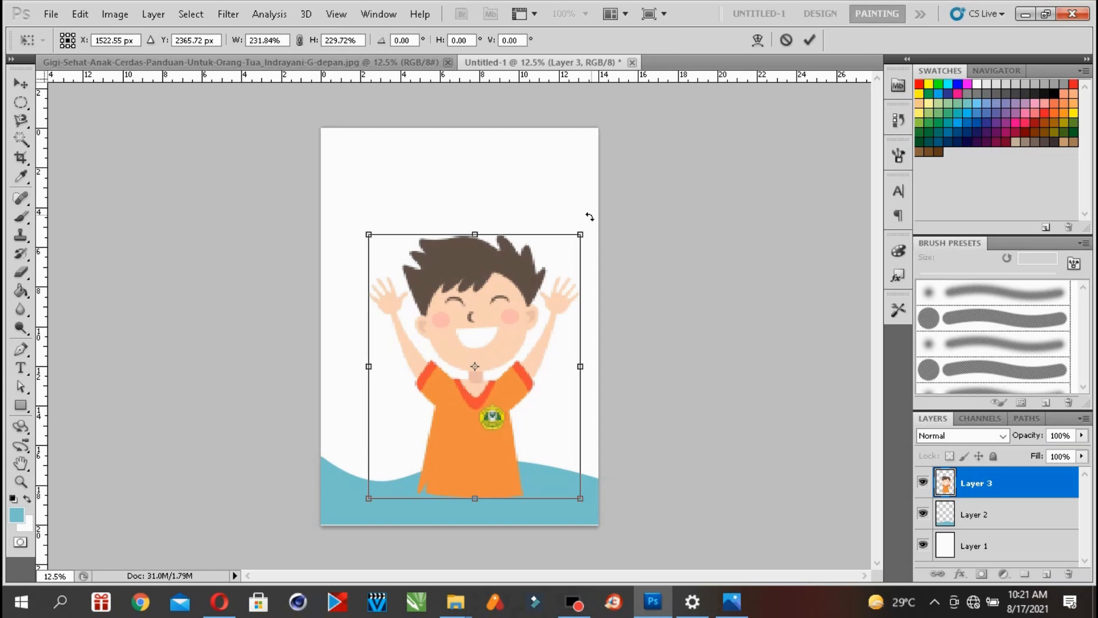
pyautogui.moveTo(589, 217); pyautogui.dragTo(633, 282)
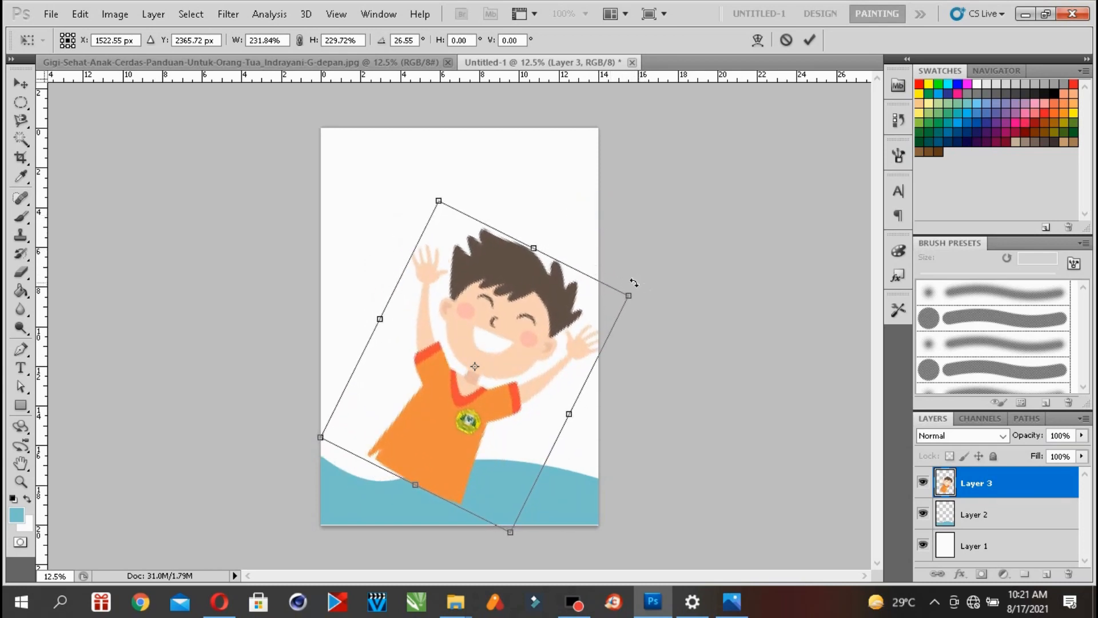
pyautogui.press('Return')
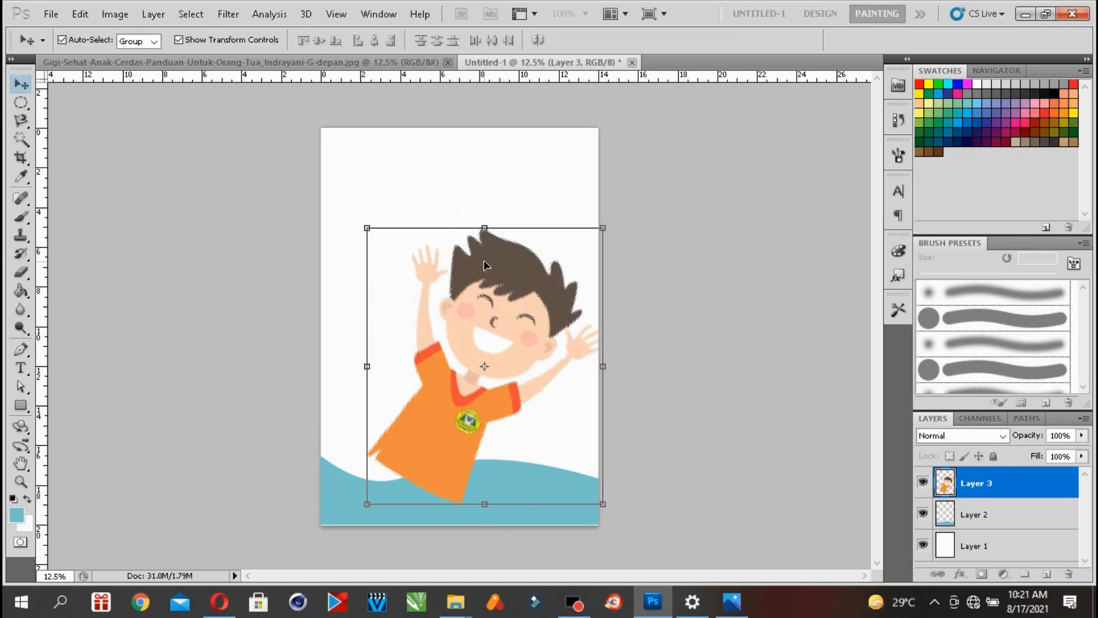
pyautogui.moveTo(507, 280); pyautogui.dragTo(453, 293)
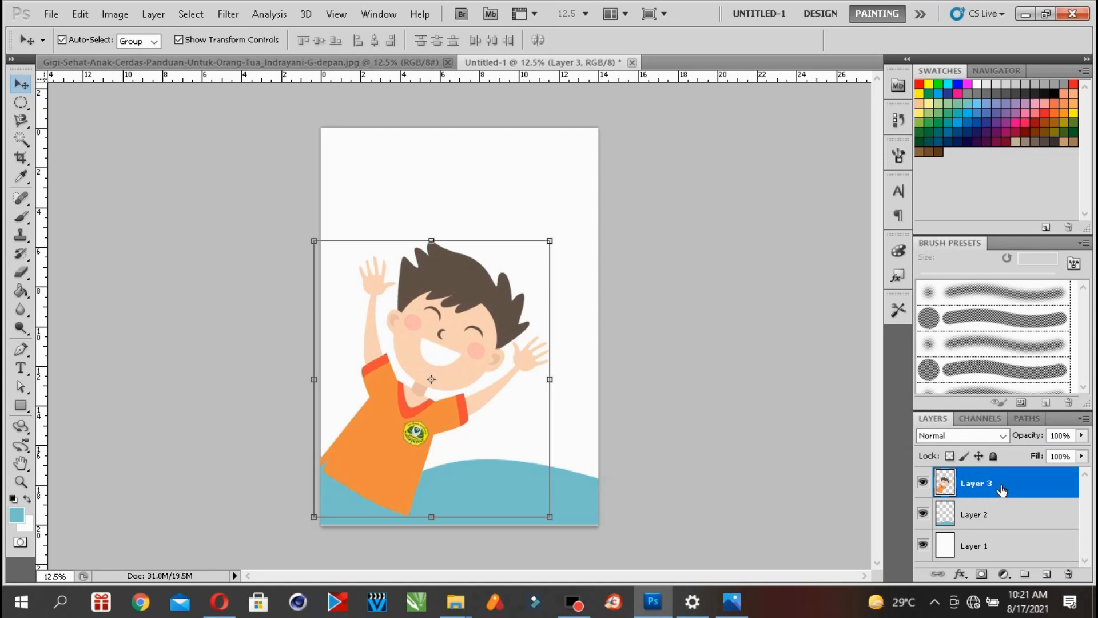
# - Place the boy's layer beneath the blue wave's layer and rename it "anak"
pyautogui.moveTo(1011, 487); pyautogui.dragTo(1016, 522)
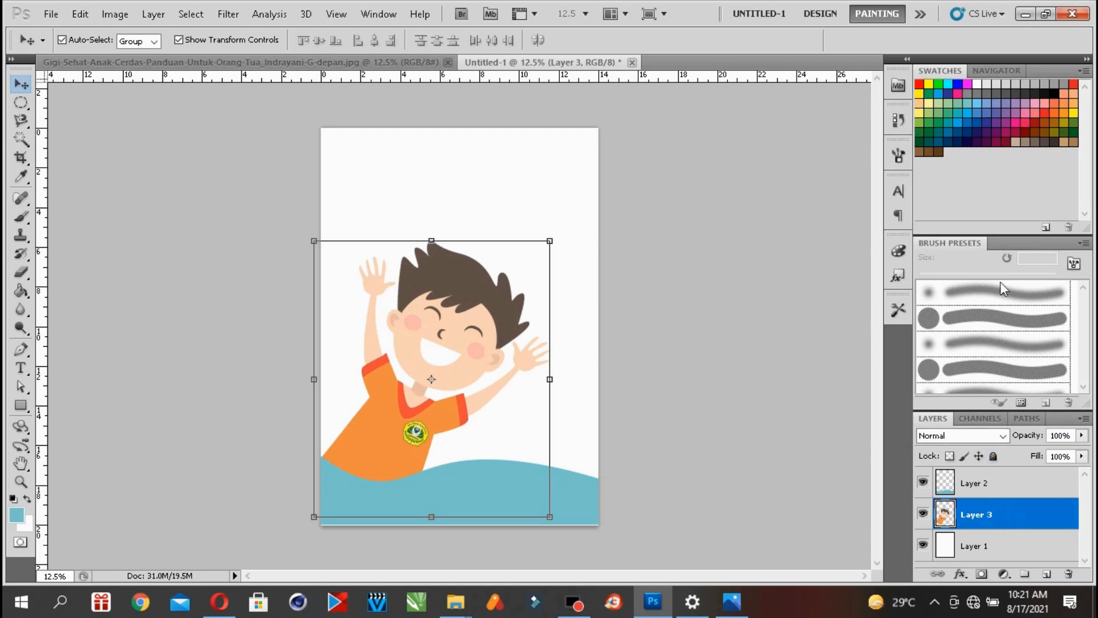
pyautogui.doubleClick(980, 514)
pyautogui.write('anak')
pyautogui.press('Return')
pyautogui.click(1016, 544)
pyautogui.click(1006, 518)
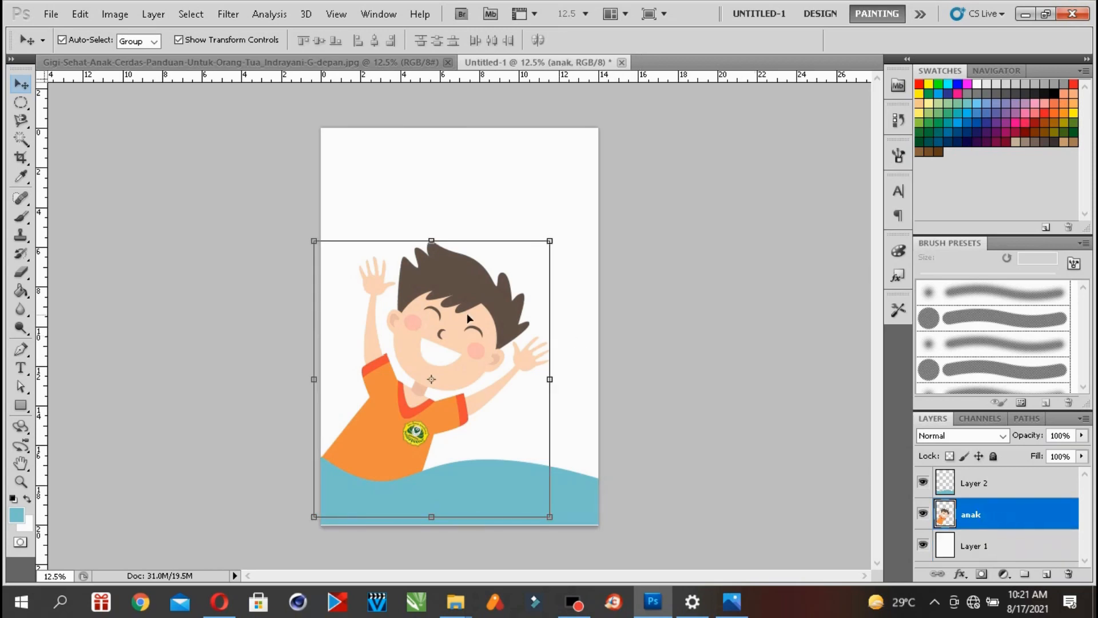
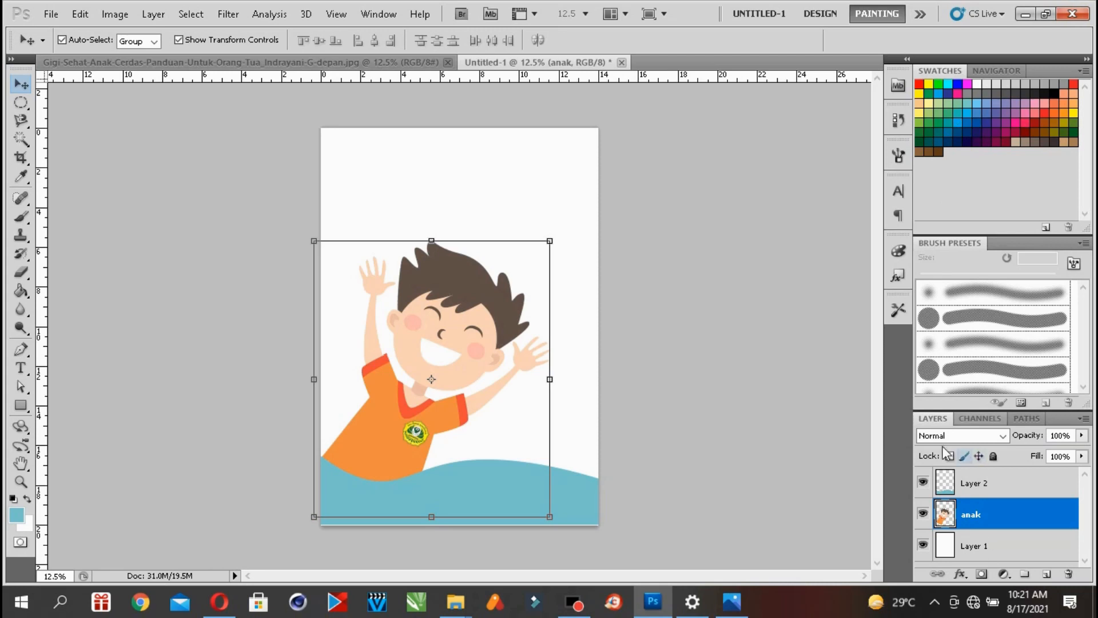
# - Select the blue wave's layer and then the anak layer from the canvas, and move the boy about 0.3 cm up and 0.1 cm left
pyautogui.rightClick(568, 490)
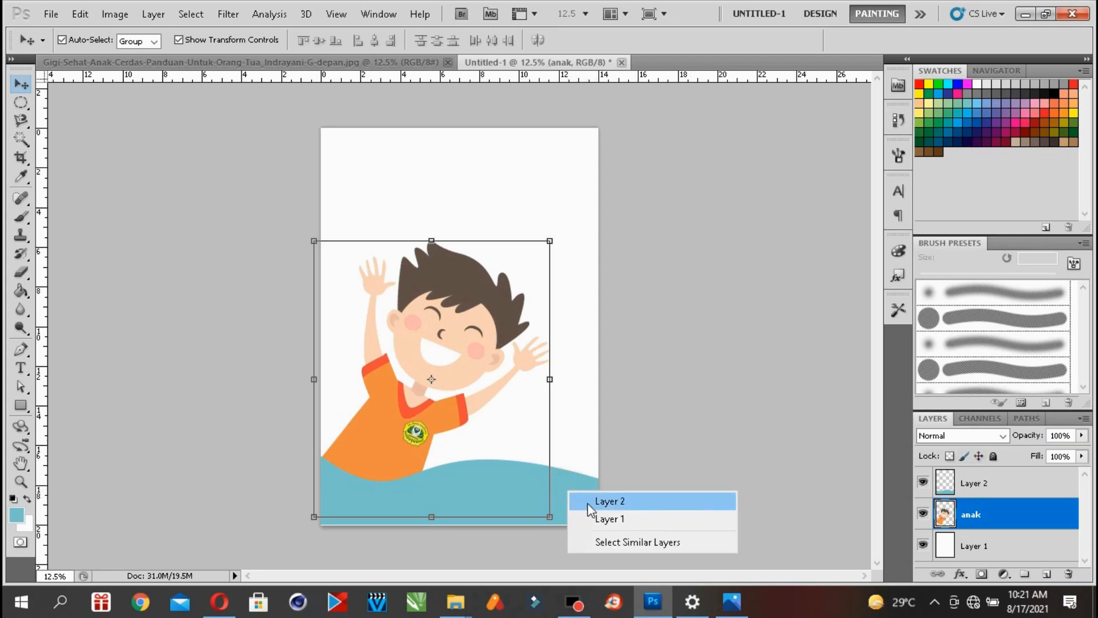
pyautogui.click(588, 501)
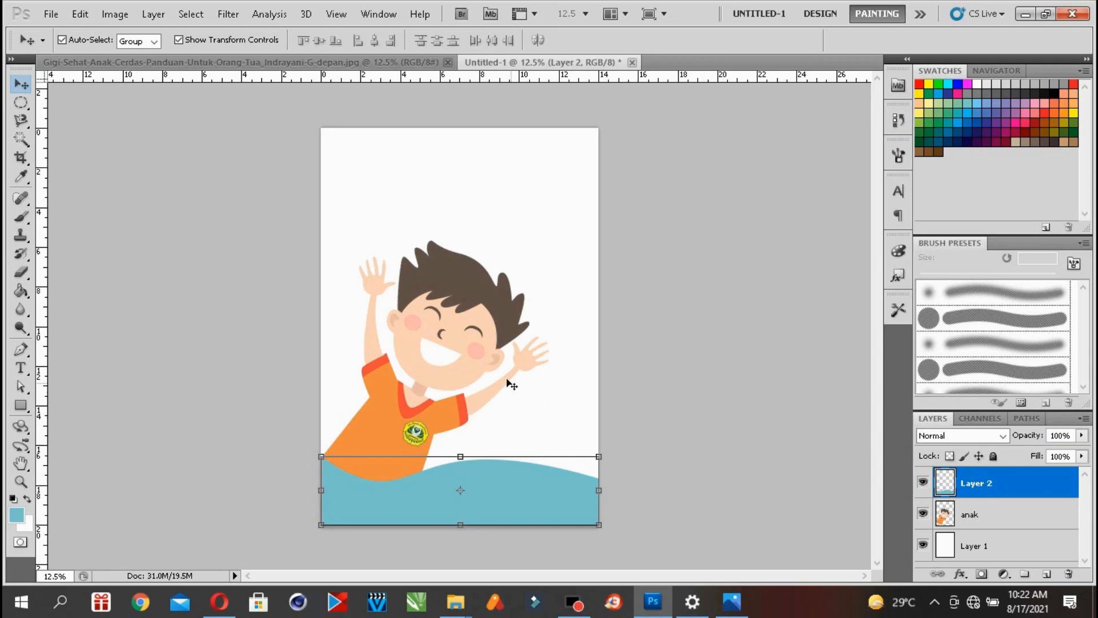
pyautogui.rightClick(452, 315)
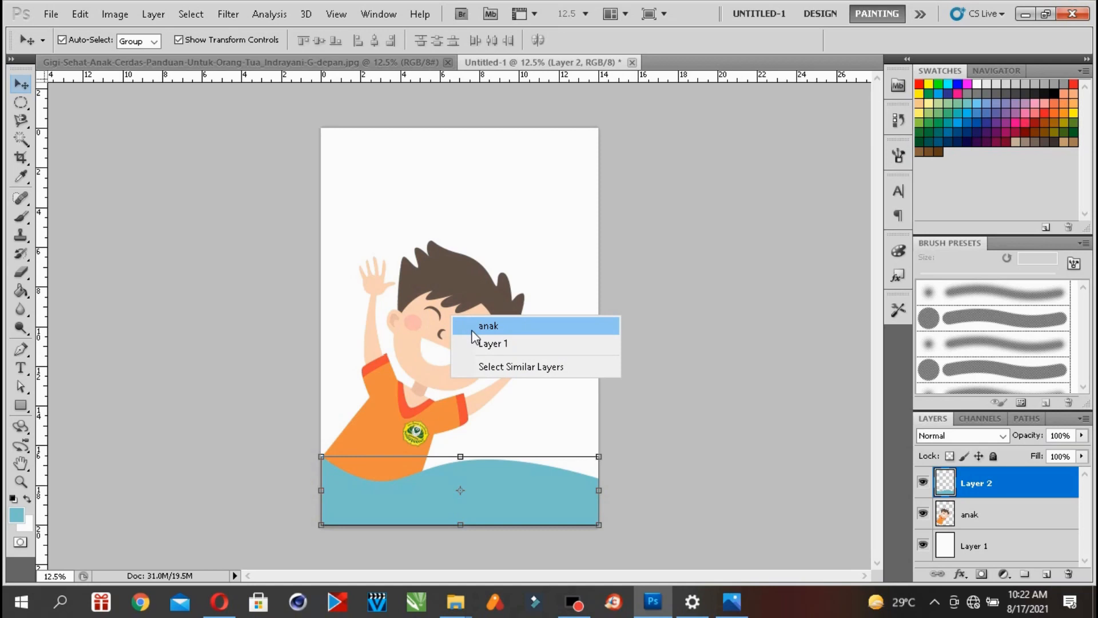
pyautogui.click(471, 327)
pyautogui.moveTo(472, 311)
pyautogui.mouseDown()
pyautogui.moveTo(489, 279)
pyautogui.moveTo(482, 306)
pyautogui.moveTo(468, 305)
pyautogui.mouseUp()
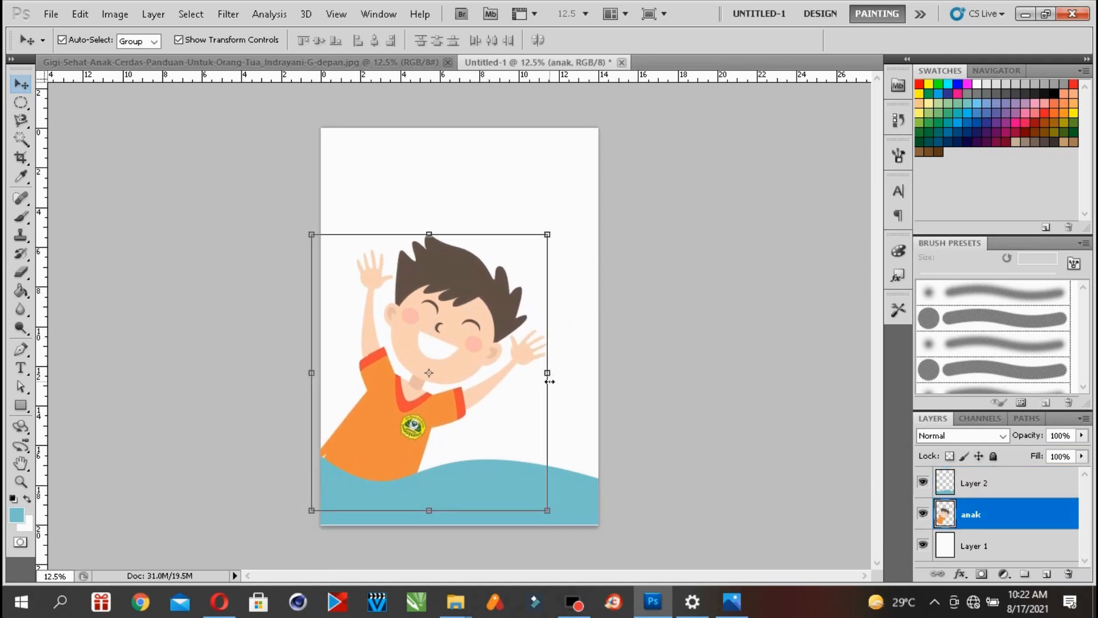
# - Check the reference image and duplicate the blue wave's layer, Layer 2
pyautogui.click(732, 600)
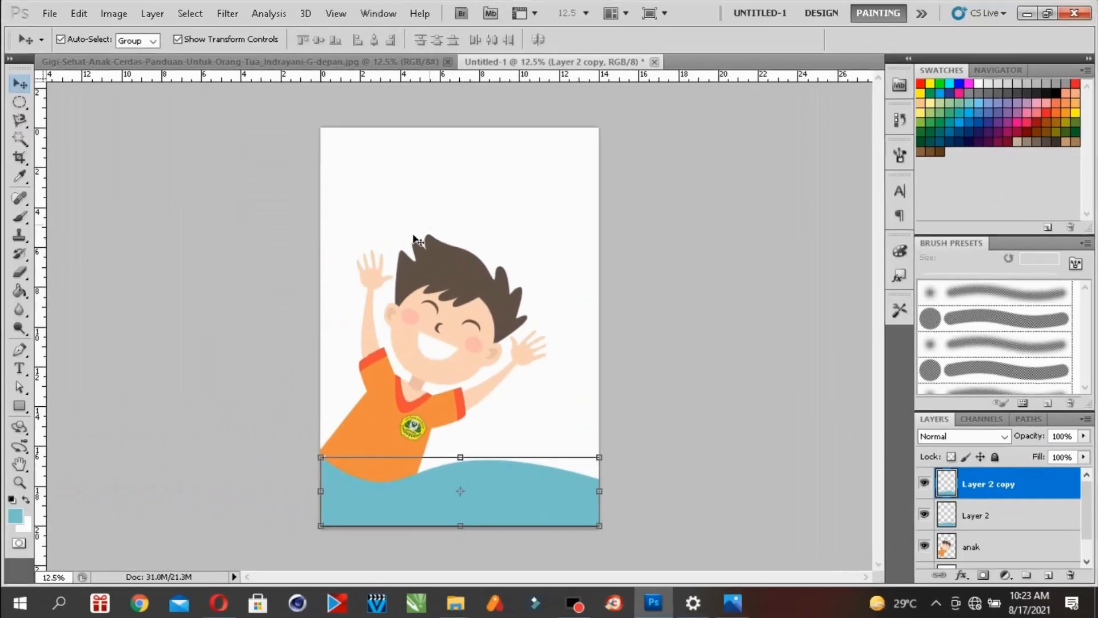
pyautogui.click(452, 238)
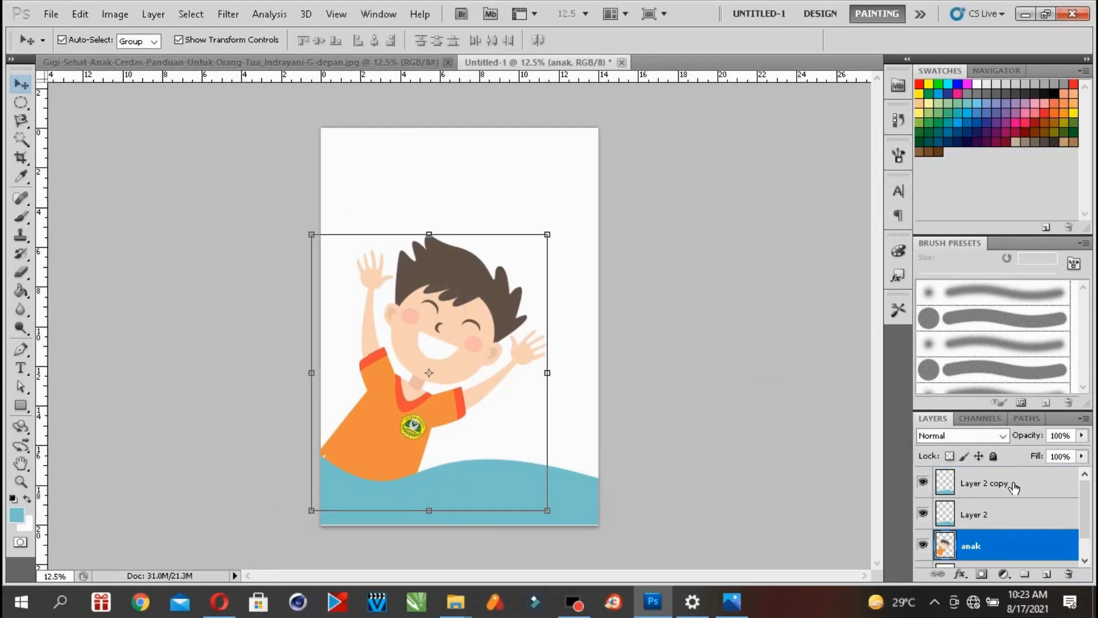
pyautogui.moveTo(1014, 487); pyautogui.dragTo(1046, 573)
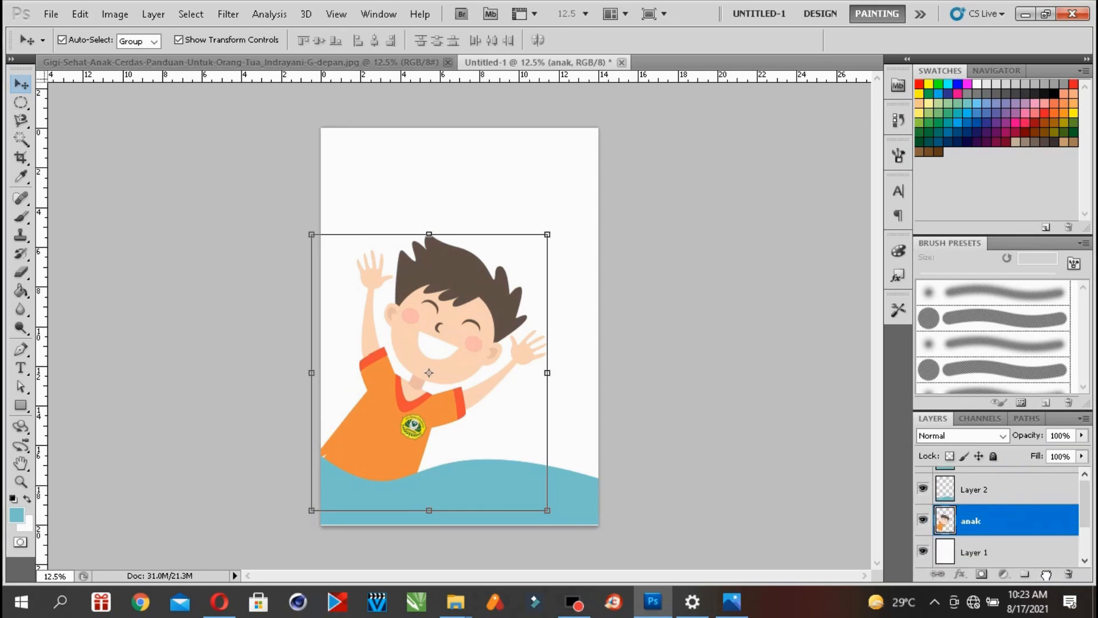
pyautogui.hotkey('ctrl', 't')
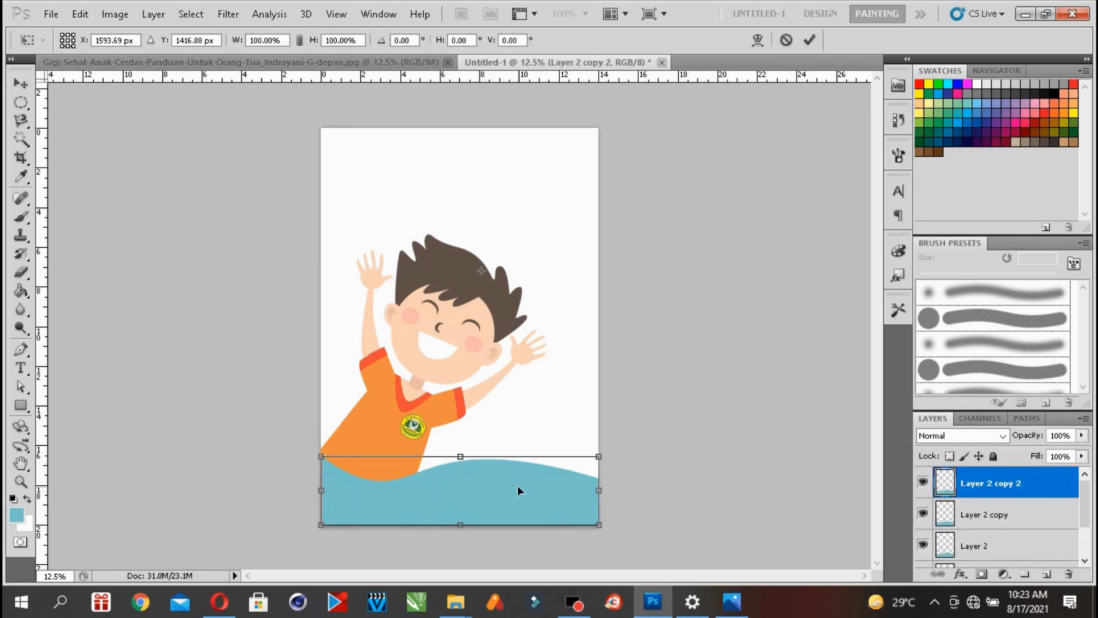
pyautogui.moveTo(517, 485); pyautogui.dragTo(488, 231)
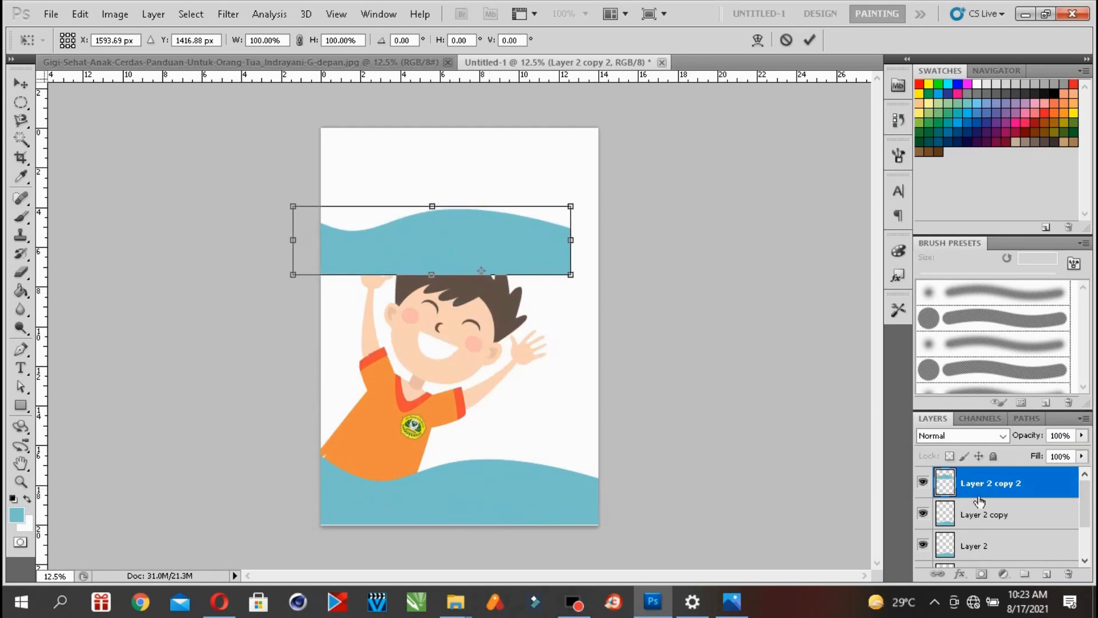
pyautogui.click(20, 84)
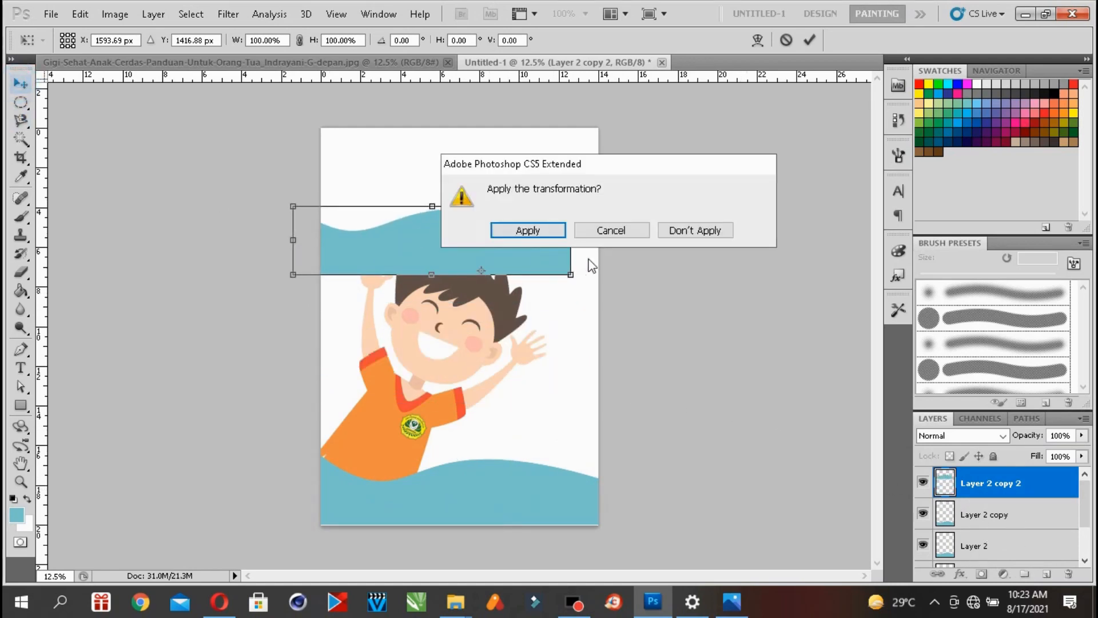
pyautogui.click(545, 227)
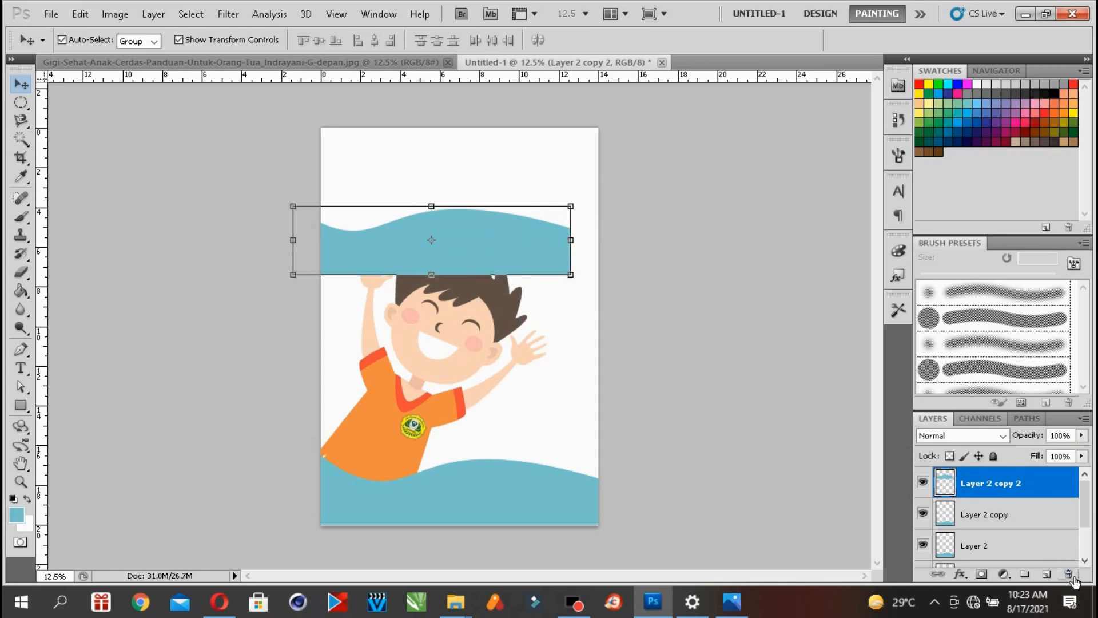
pyautogui.click(1068, 574)
pyautogui.click(508, 229)
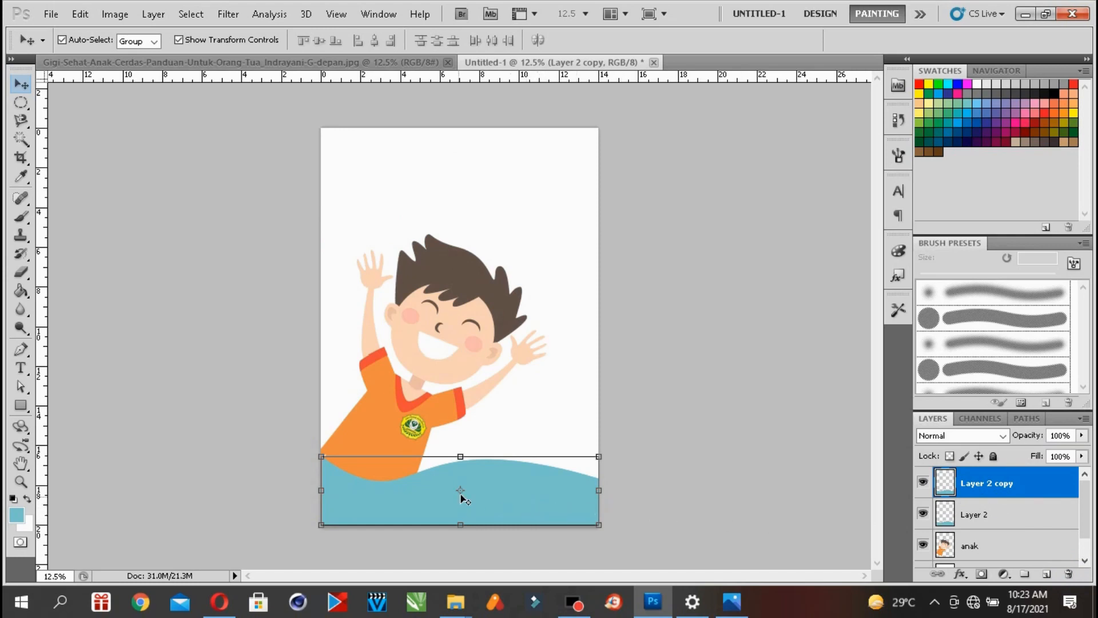
# - Place the anak layer between the Layer 2 copy and Layer 2 wave layers
pyautogui.moveTo(1084, 500); pyautogui.dragTo(1084, 501)
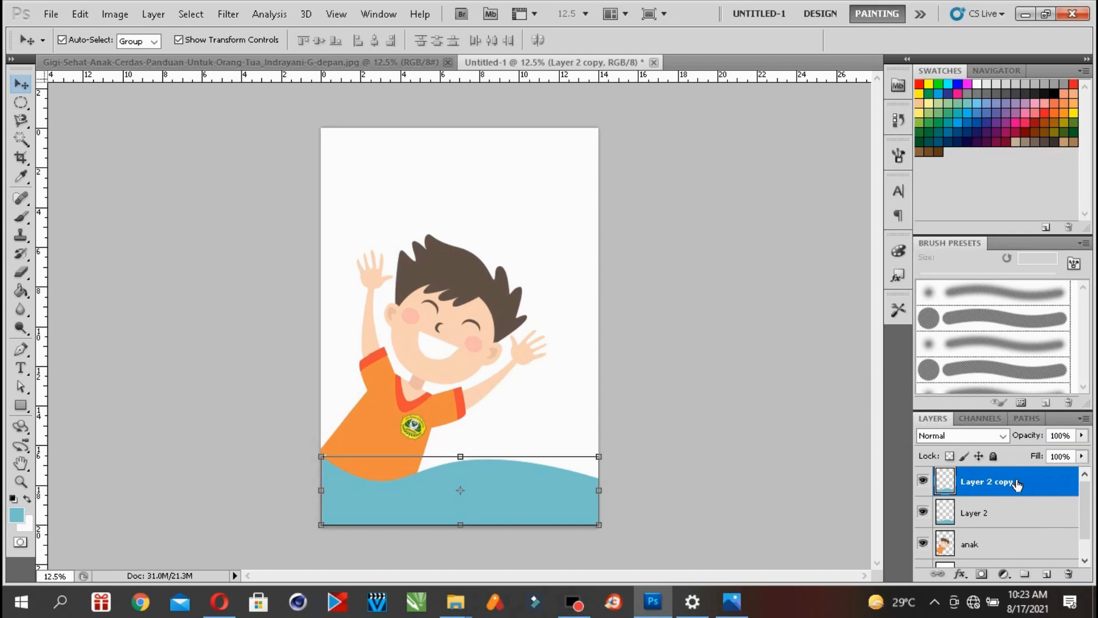
pyautogui.click(1004, 545)
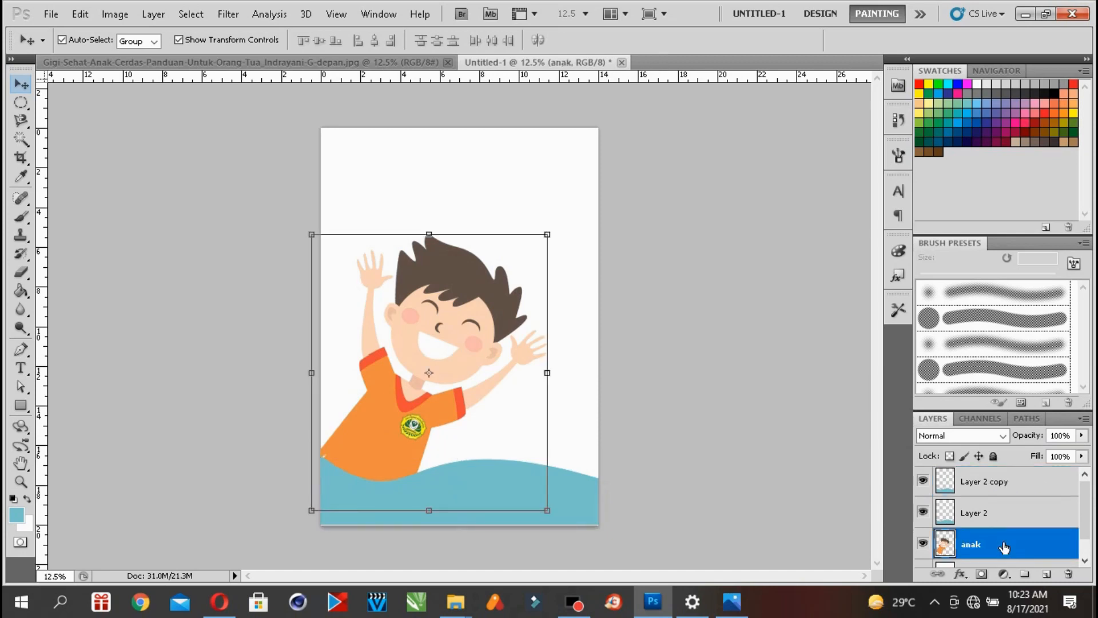
pyautogui.moveTo(1001, 538); pyautogui.dragTo(998, 511)
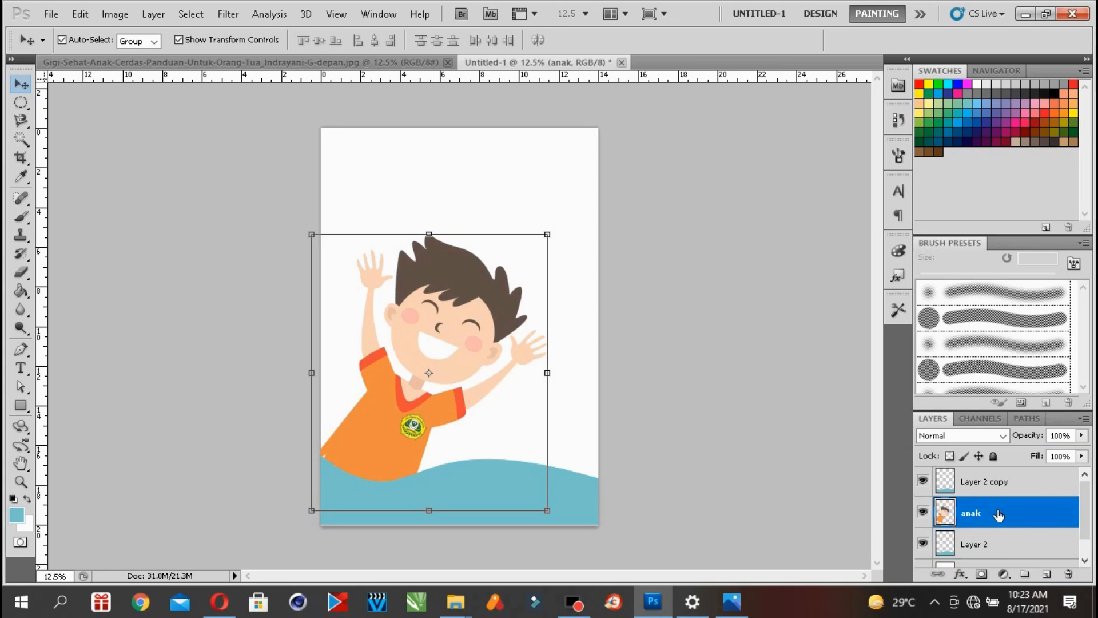
pyautogui.click(998, 544)
pyautogui.moveTo(558, 490); pyautogui.dragTo(553, 423)
pyautogui.click(80, 14)
pyautogui.click(92, 27)
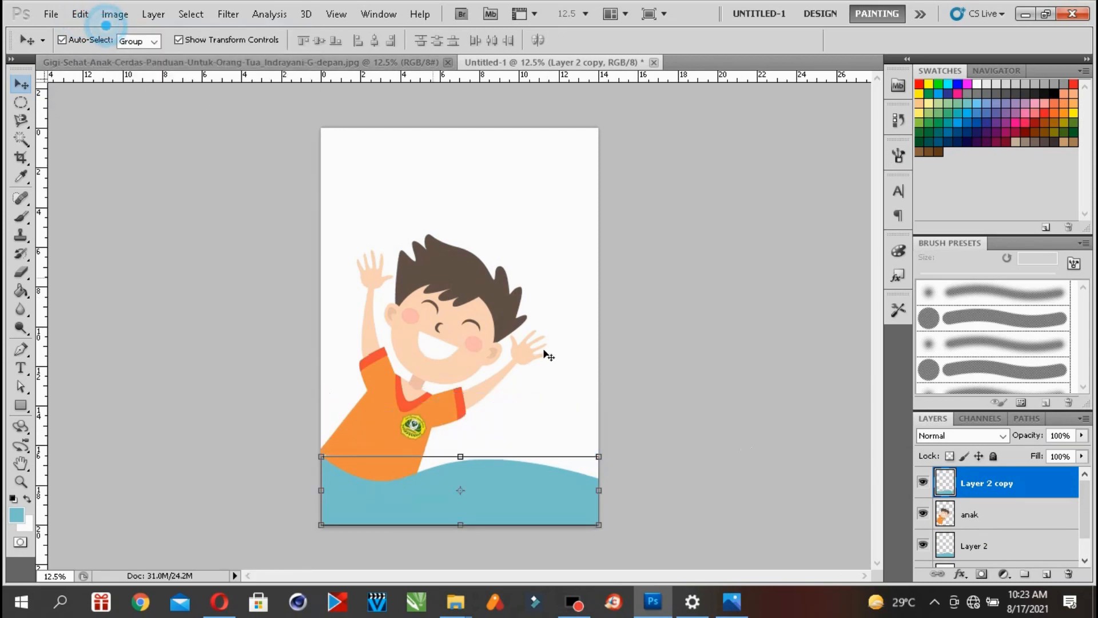
# - Move the rear wave on Layer 2 straight up about 1.7 cm behind the boy
pyautogui.click(977, 545)
pyautogui.hotkey('shift', 'Up')
pyautogui.hotkey('shift', 'Up')
pyautogui.hotkey('shift', 'Up')
pyautogui.hotkey('shift', 'Up')
pyautogui.hotkey('shift', 'Up')
pyautogui.hotkey('shift', 'Up')
pyautogui.hotkey('shift', 'Up')
pyautogui.hotkey('shift', 'Up')
pyautogui.hotkey('shift', 'Up')
pyautogui.hotkey('shift', 'Up')
pyautogui.hotkey('shift', 'Up')
pyautogui.hotkey('shift', 'Up')
pyautogui.hotkey('shift', 'Up')
pyautogui.hotkey('shift', 'Up')
pyautogui.hotkey('shift', 'Up')
pyautogui.hotkey('shift', 'Up')
pyautogui.hotkey('shift', 'Up')
pyautogui.hotkey('shift', 'Up')
pyautogui.hotkey('shift', 'Up')
pyautogui.hotkey('shift', 'Up')
pyautogui.hotkey('shift', 'Up')
pyautogui.hotkey('shift', 'Up')
pyautogui.hotkey('shift', 'Up')
pyautogui.hotkey('shift', 'Up')
pyautogui.hotkey('shift', 'Up')
pyautogui.moveTo(537, 467)
pyautogui.mouseDown()
pyautogui.moveTo(548, 408)
pyautogui.moveTo(538, 458)
pyautogui.moveTo(534, 436)
pyautogui.moveTo(535, 446)
pyautogui.mouseUp()
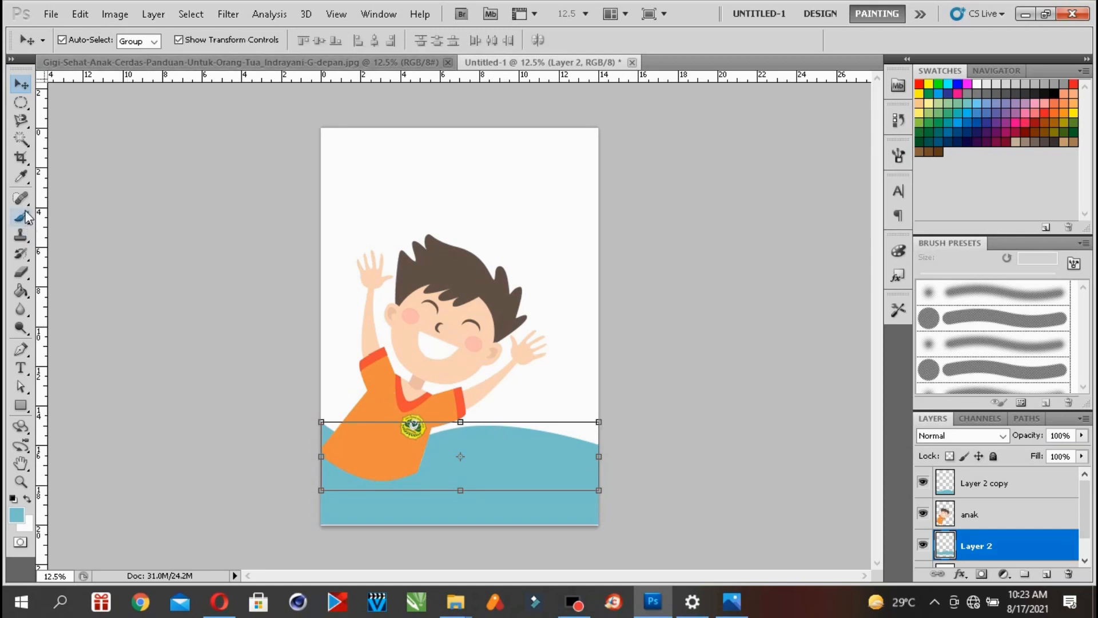
# - Select the rear wave on Layer 2 with the Magic Wand, fill it with bright cyan #46f0ff, and clear the selection
pyautogui.click(25, 143)
pyautogui.click(504, 439)
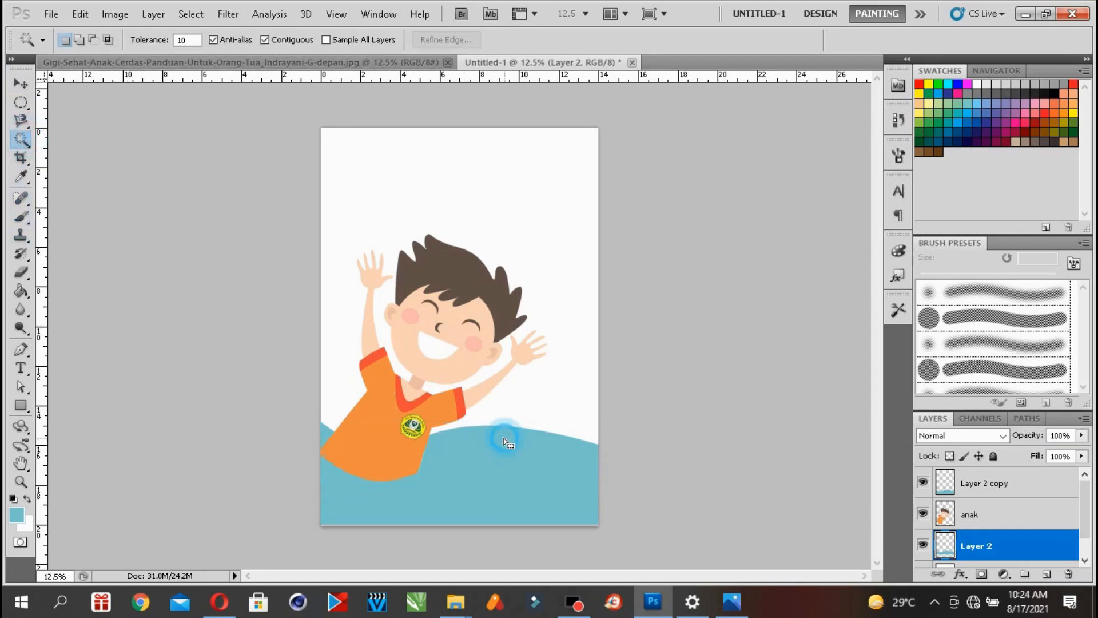
pyautogui.click(16, 514)
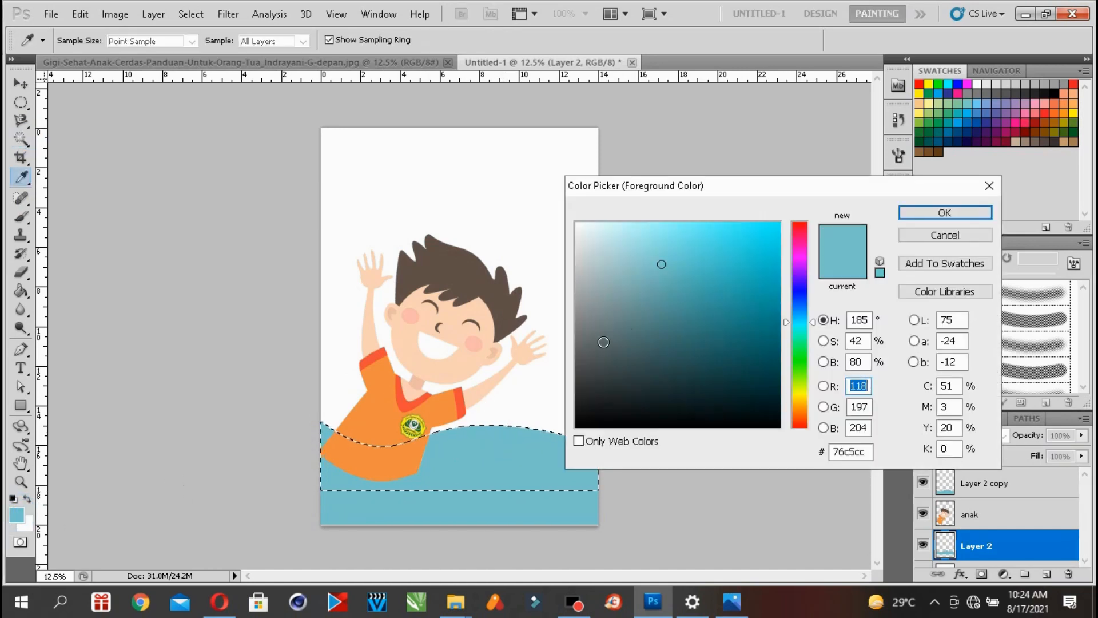
pyautogui.click(724, 223)
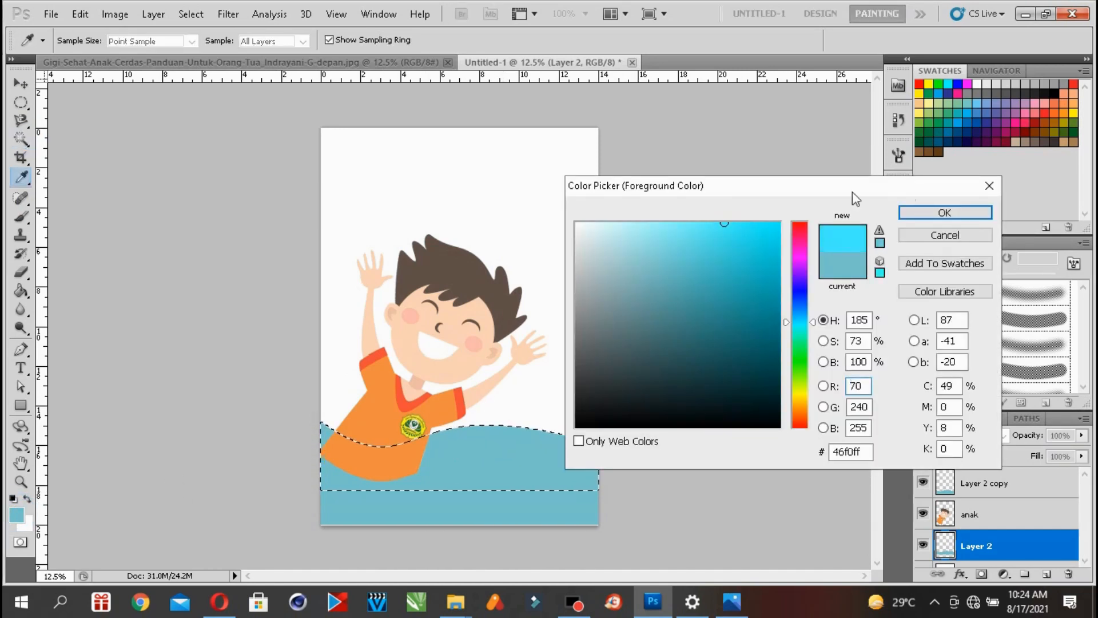
pyautogui.click(945, 214)
pyautogui.click(21, 291)
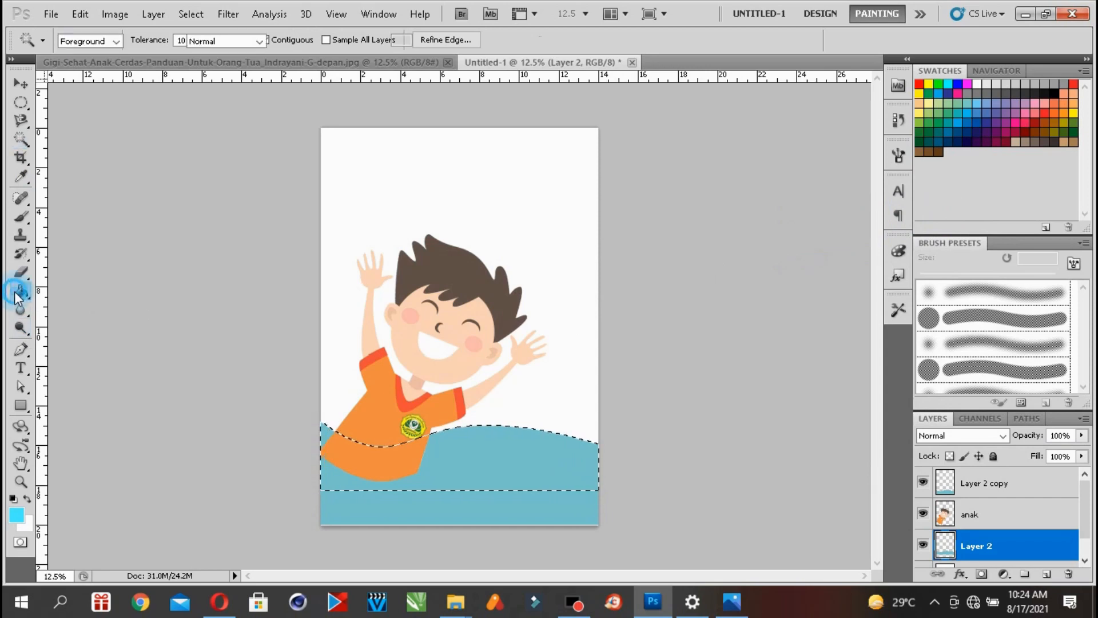
pyautogui.click(441, 448)
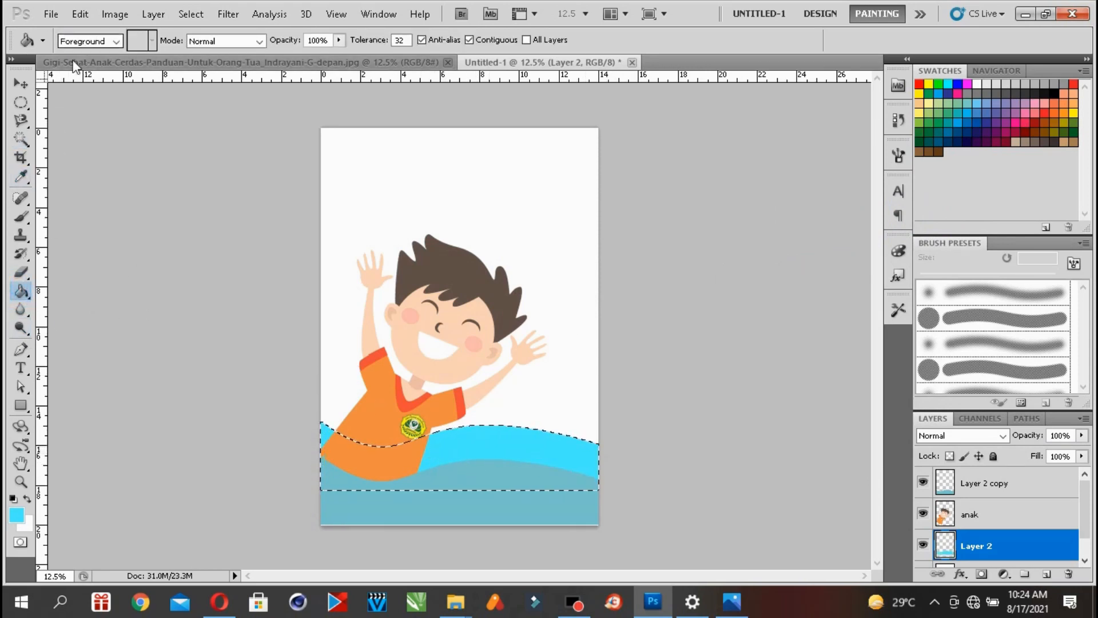
pyautogui.click(21, 103)
pyautogui.click(215, 225)
# - Switch to the Move tool and open the image adjustment options for the rear wave's layer
pyautogui.click(20, 83)
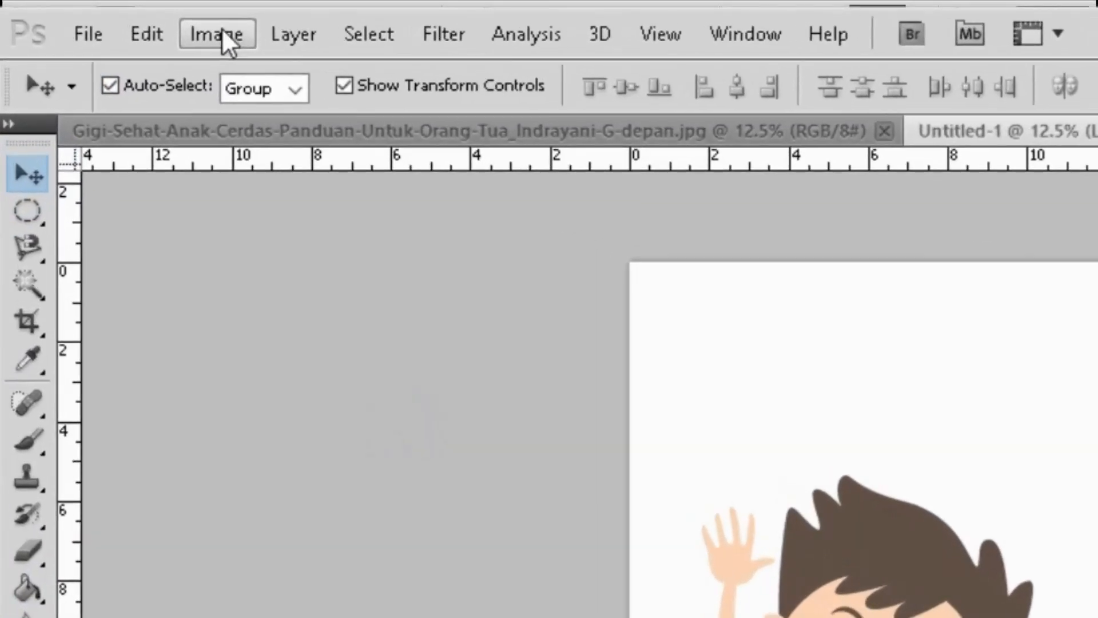
pyautogui.click(222, 31)
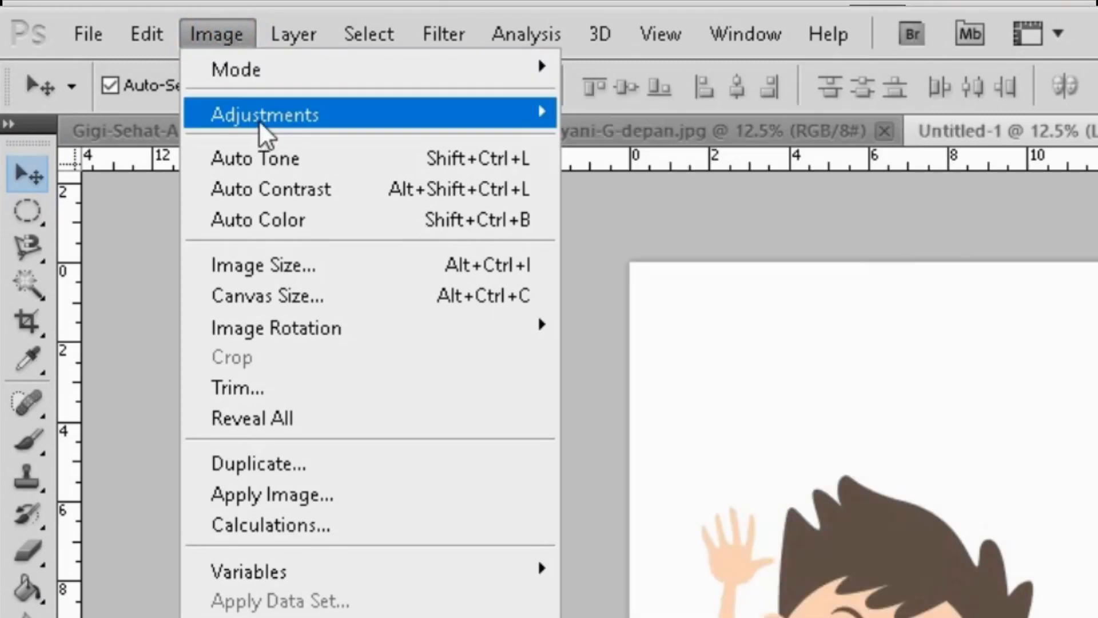
# - Apply a Hue/Saturation adjustment to the Layer 2 wave, setting hue to +21 and lightness to +60
pyautogui.moveTo(264, 135)
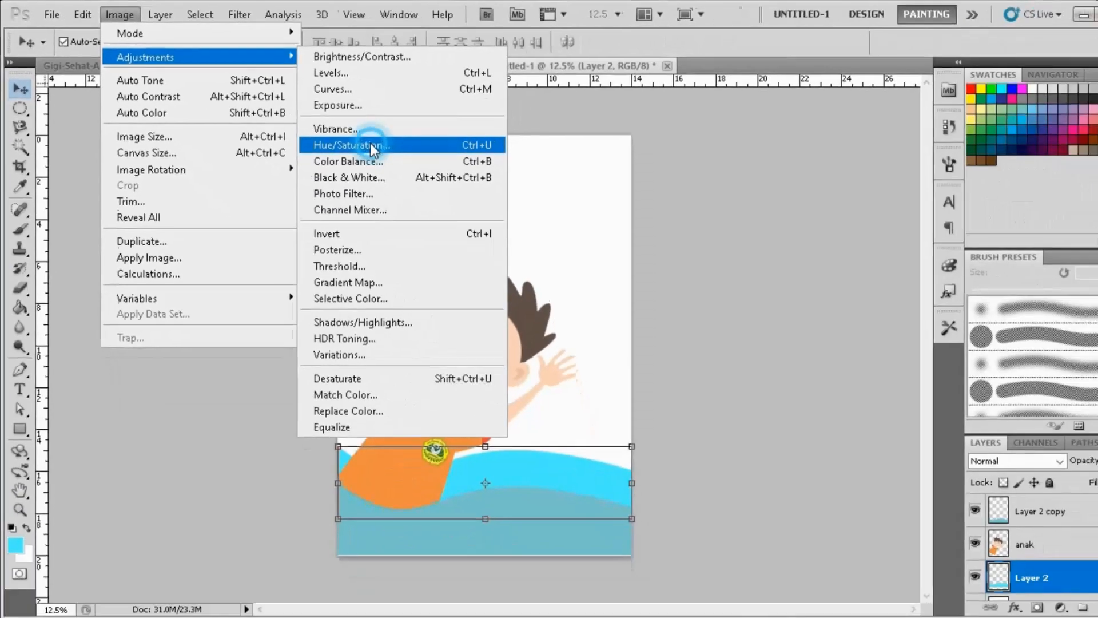
pyautogui.click(612, 246)
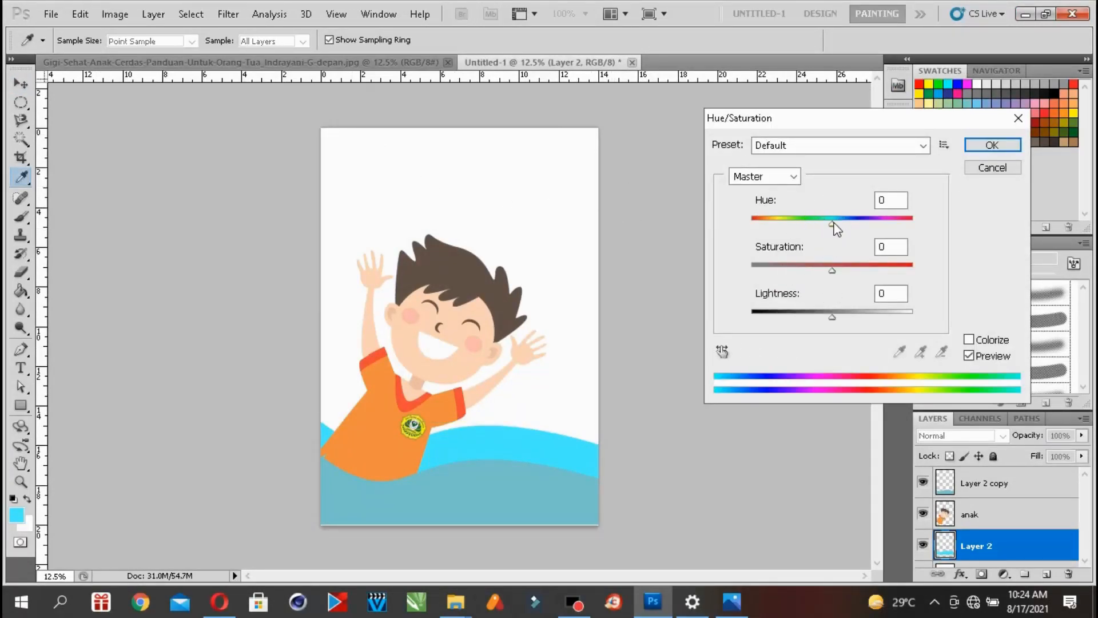
pyautogui.moveTo(833, 225)
pyautogui.mouseDown()
pyautogui.moveTo(809, 225)
pyautogui.moveTo(865, 225)
pyautogui.moveTo(796, 227)
pyautogui.moveTo(884, 222)
pyautogui.moveTo(733, 215)
pyautogui.moveTo(860, 223)
pyautogui.moveTo(836, 223)
pyautogui.moveTo(849, 224)
pyautogui.mouseUp()
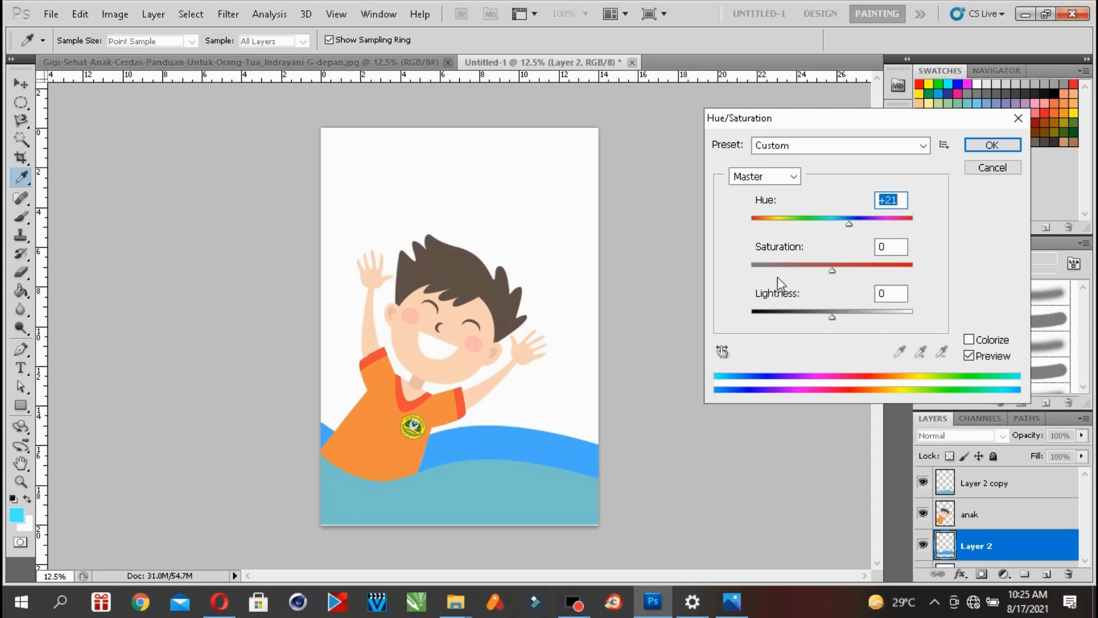
pyautogui.moveTo(834, 319); pyautogui.dragTo(884, 320)
# - Compare the wave colour with the reference cover in Photos, return to Photoshop and set the hue to +3
pyautogui.click(743, 601)
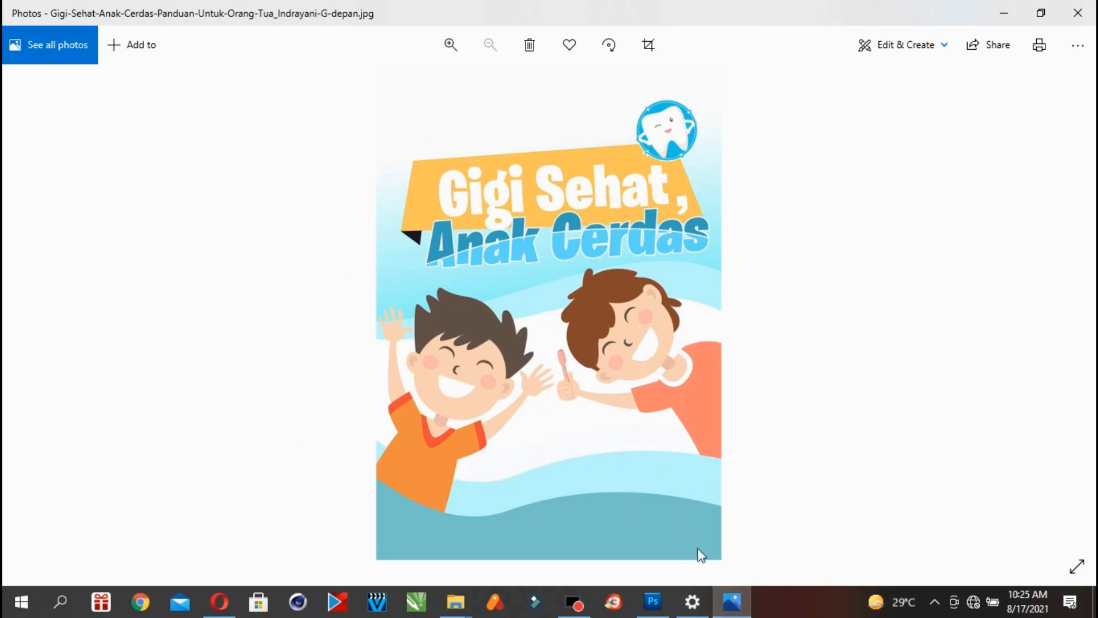
pyautogui.click(652, 601)
pyautogui.click(848, 222)
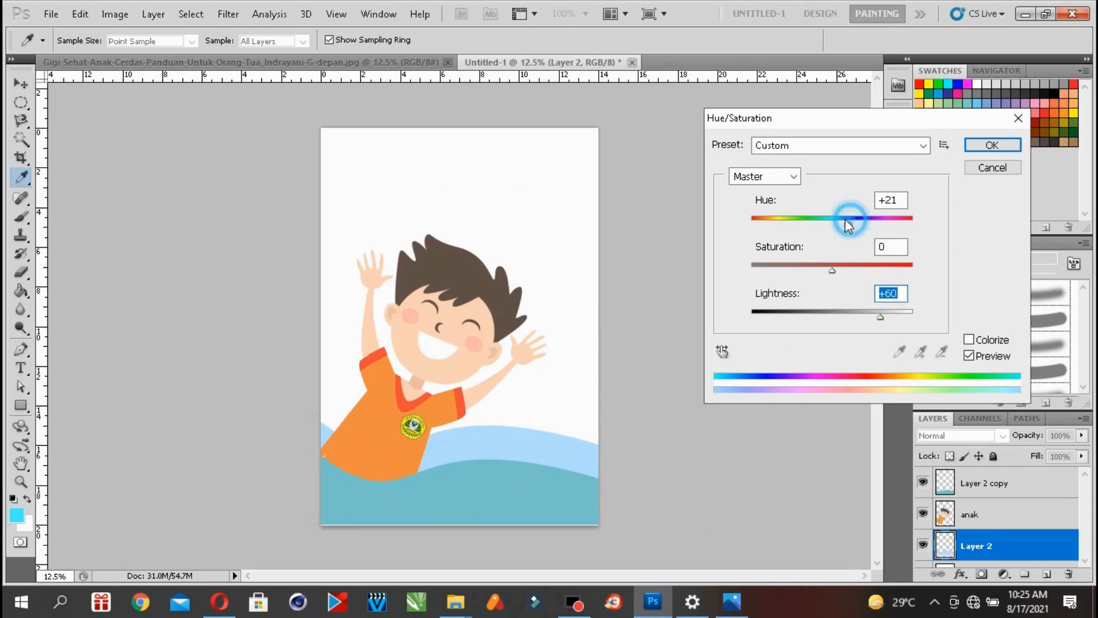
pyautogui.moveTo(850, 225)
pyautogui.mouseDown()
pyautogui.moveTo(824, 224)
pyautogui.moveTo(852, 228)
pyautogui.moveTo(838, 233)
pyautogui.mouseUp()
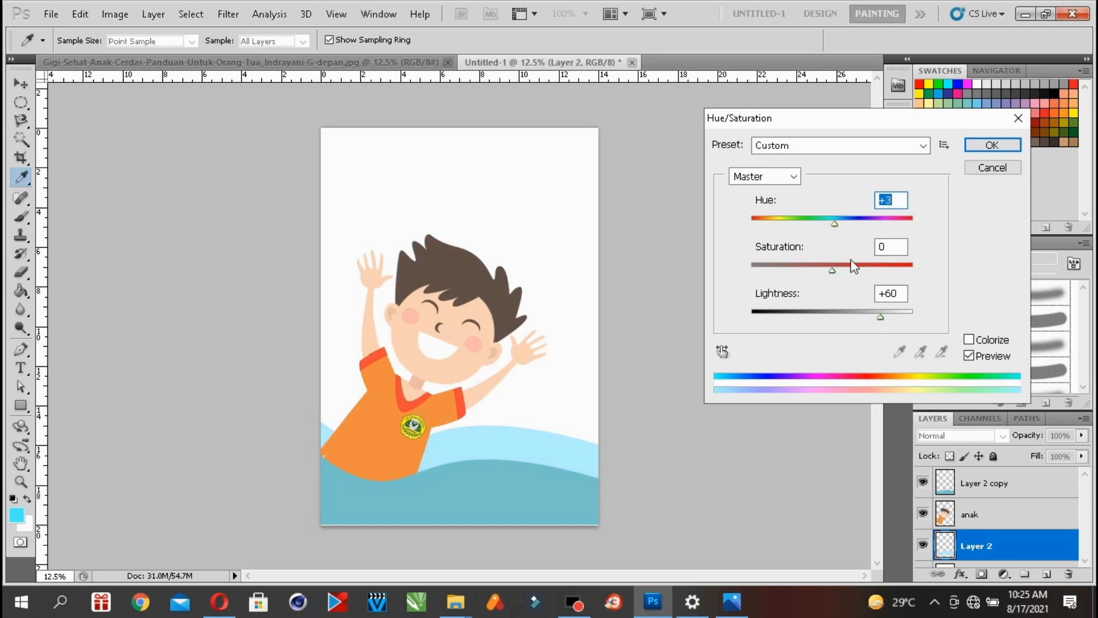
# - Try saturation extremes for the Layer 2 wave, settle on +100 and apply the Hue/Saturation adjustment
pyautogui.moveTo(833, 271); pyautogui.dragTo(935, 261)
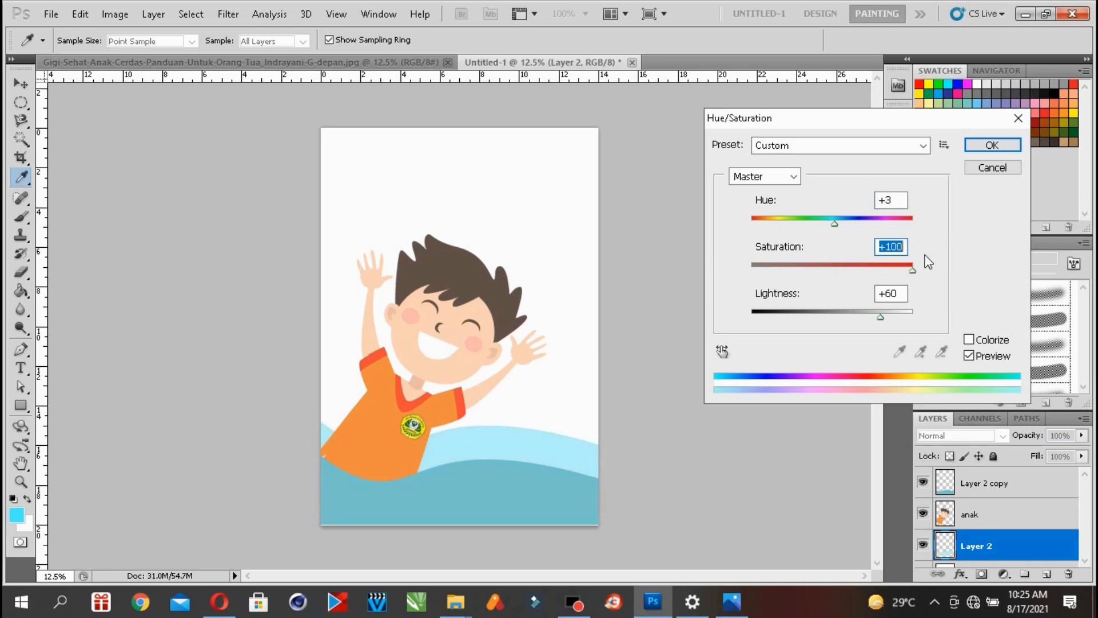
pyautogui.moveTo(823, 270); pyautogui.dragTo(707, 269)
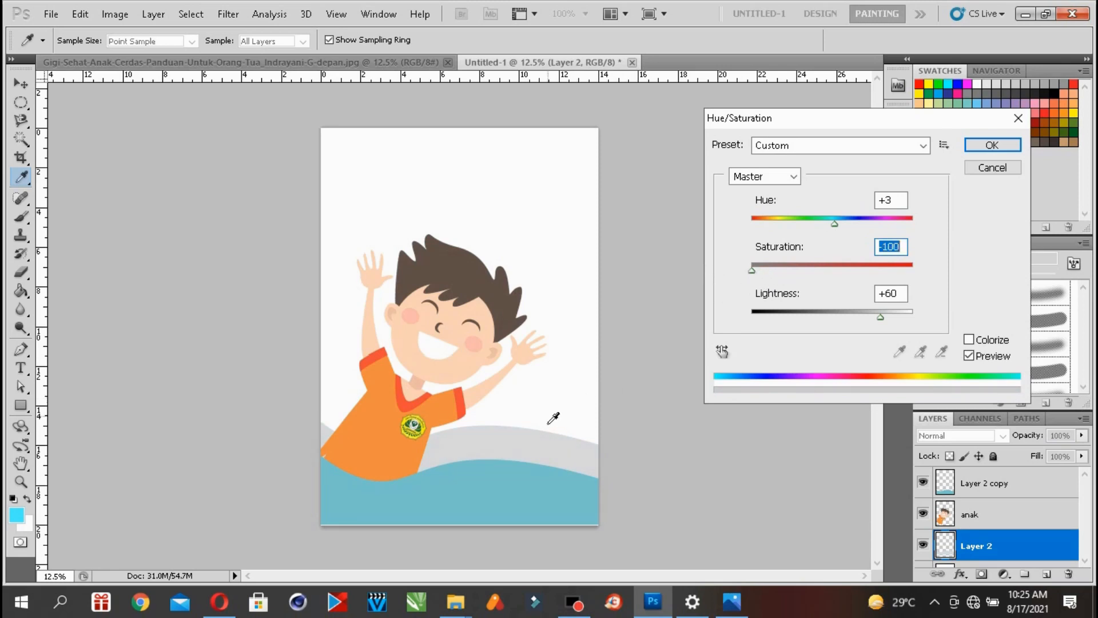
pyautogui.moveTo(752, 271); pyautogui.dragTo(914, 268)
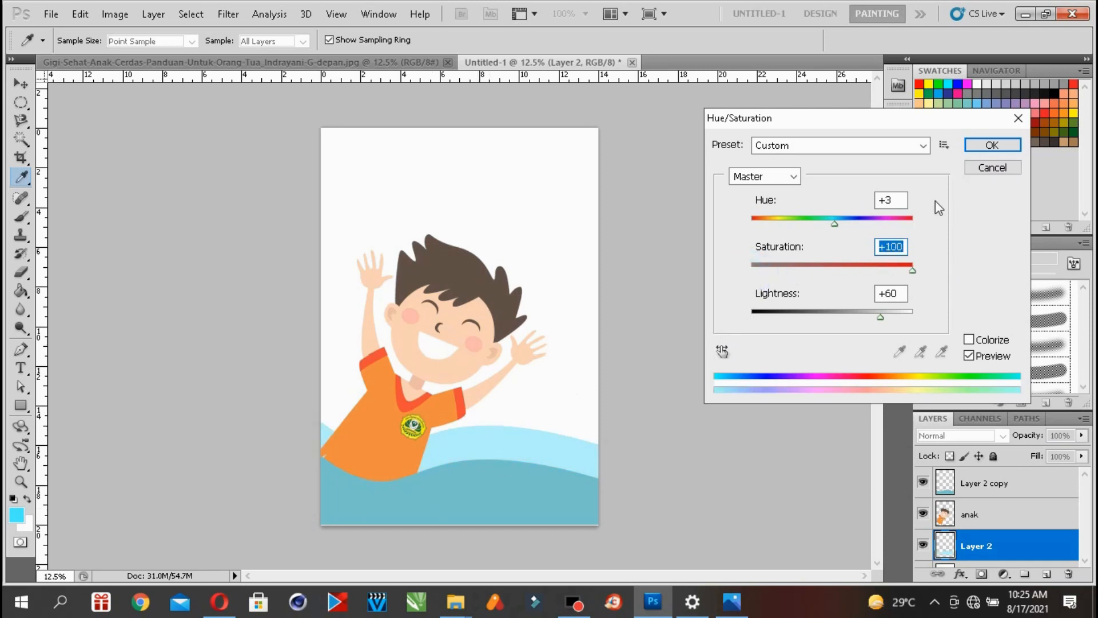
pyautogui.click(991, 146)
pyautogui.press('v')
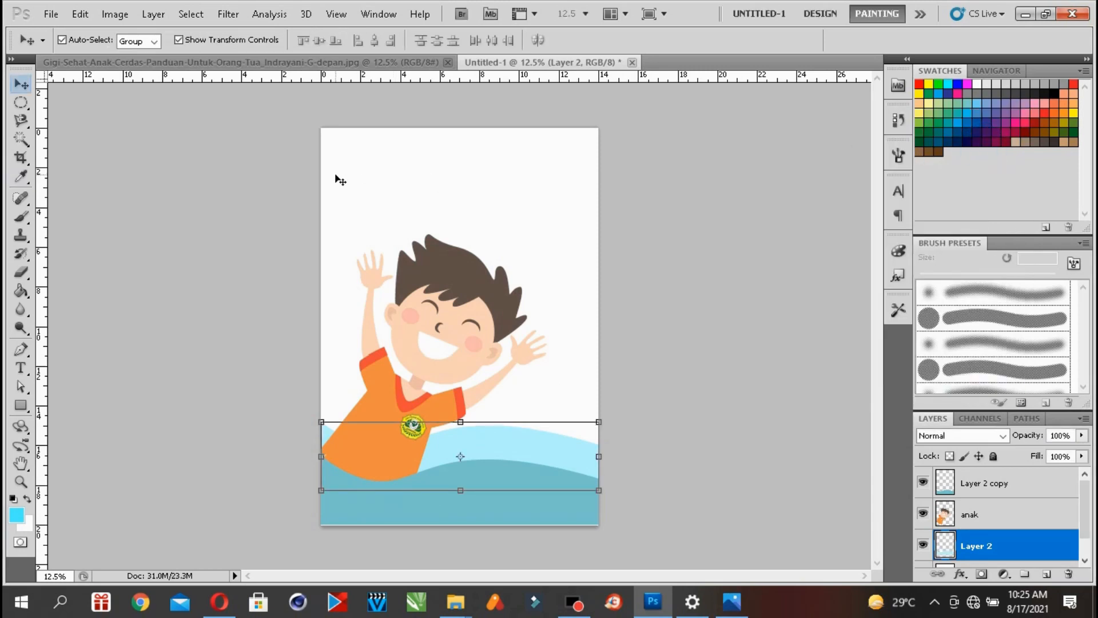
# - Check the reference cover in Photos, return to Photoshop and duplicate the dark front wave layer, Layer 2 copy
pyautogui.click(731, 602)
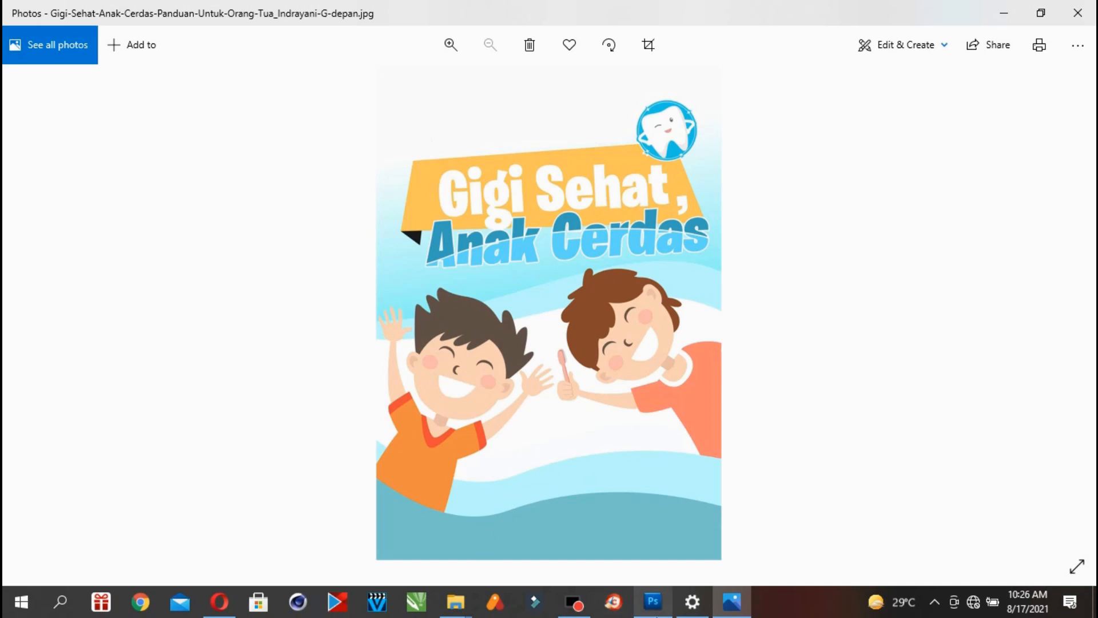
pyautogui.click(652, 604)
pyautogui.rightClick(508, 504)
pyautogui.click(524, 518)
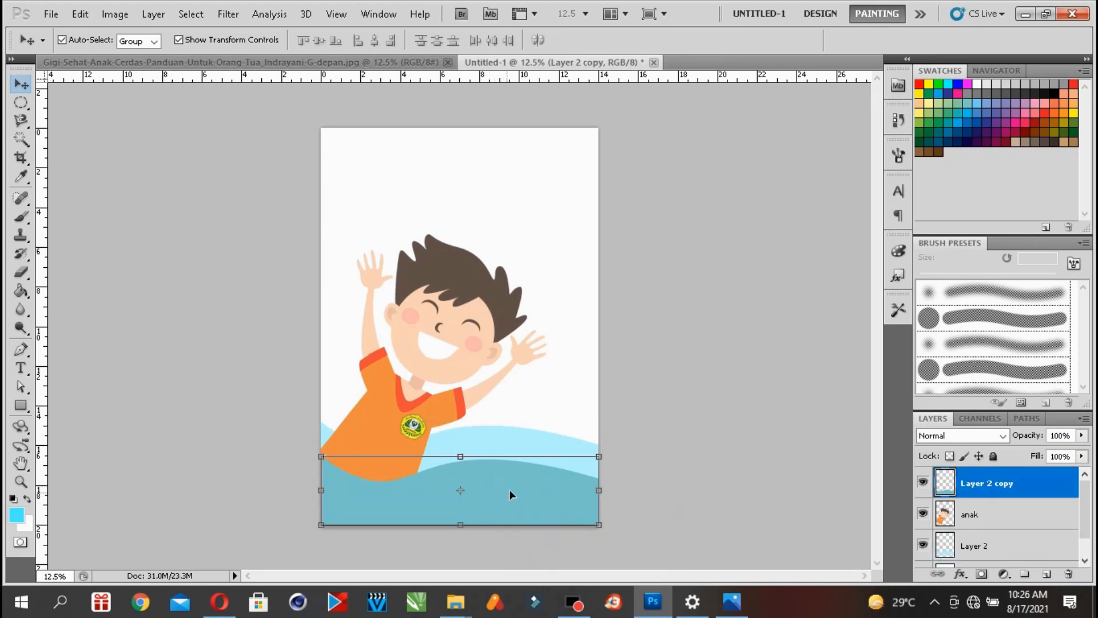
pyautogui.rightClick(1028, 483)
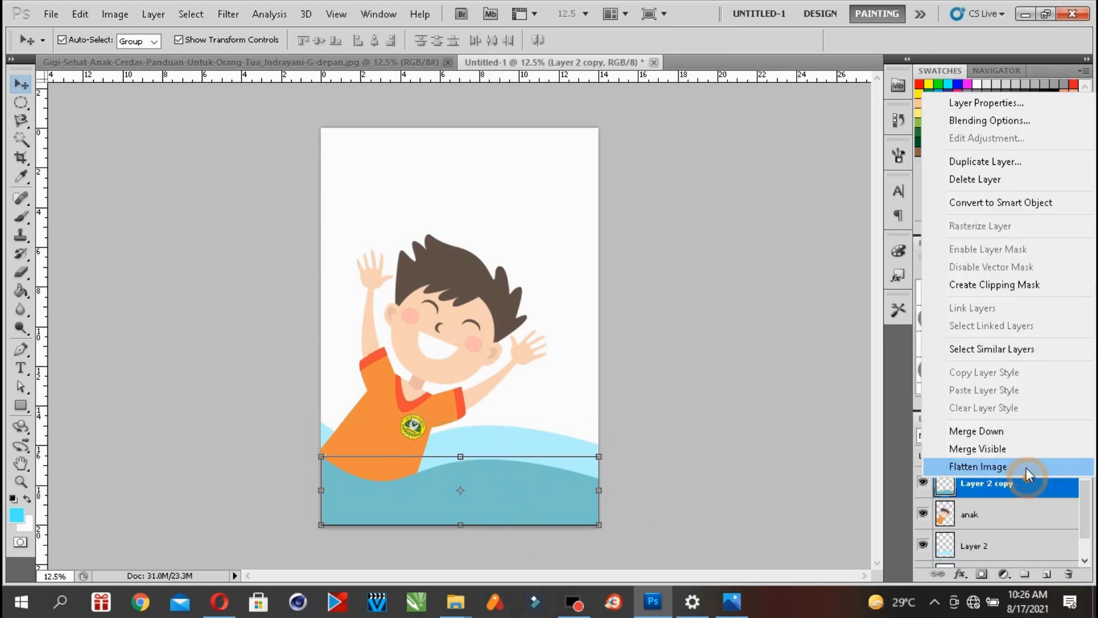
pyautogui.click(990, 160)
pyautogui.click(687, 180)
# - Move the duplicated wave to the upper page, flip it vertically to about -102% height, compare it with the reference and apply the transform
pyautogui.moveTo(526, 502); pyautogui.dragTo(527, 257)
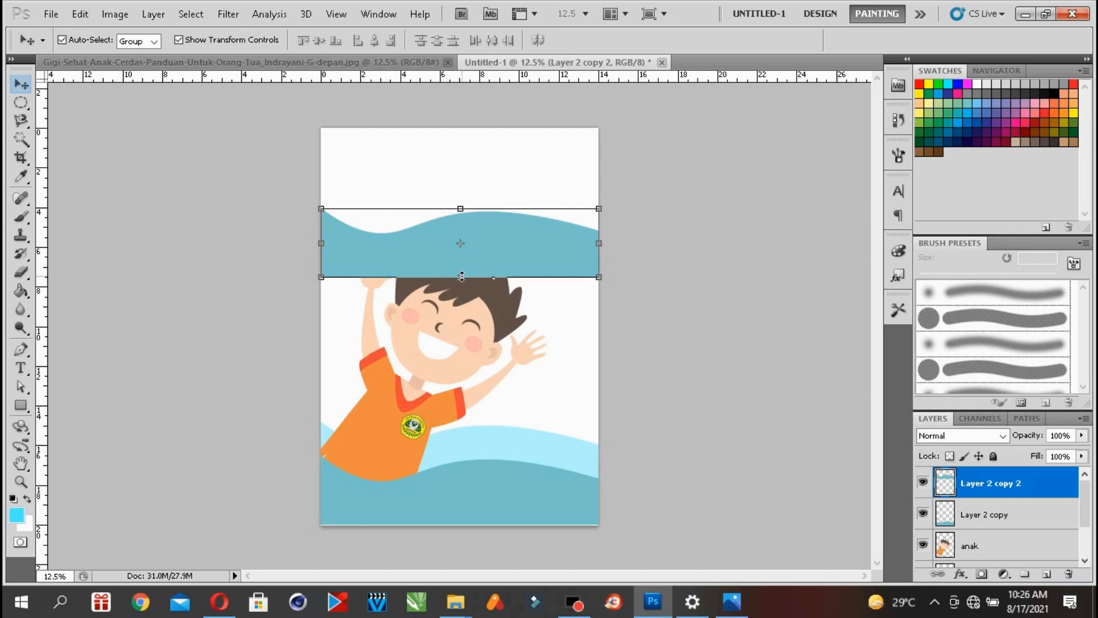
pyautogui.moveTo(460, 278); pyautogui.dragTo(468, 139)
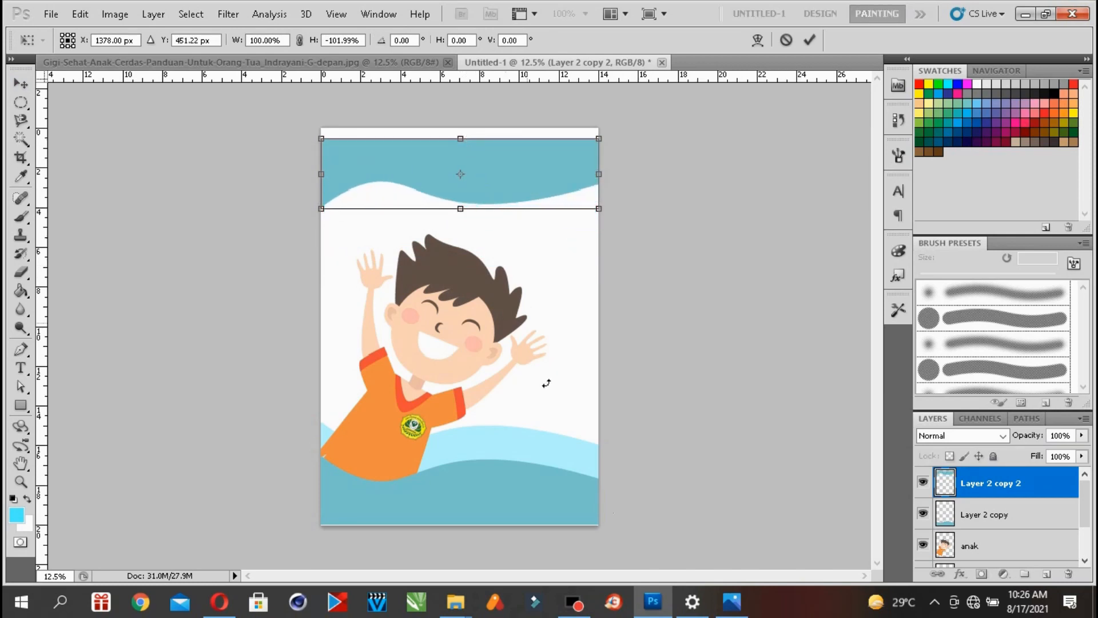
pyautogui.click(732, 601)
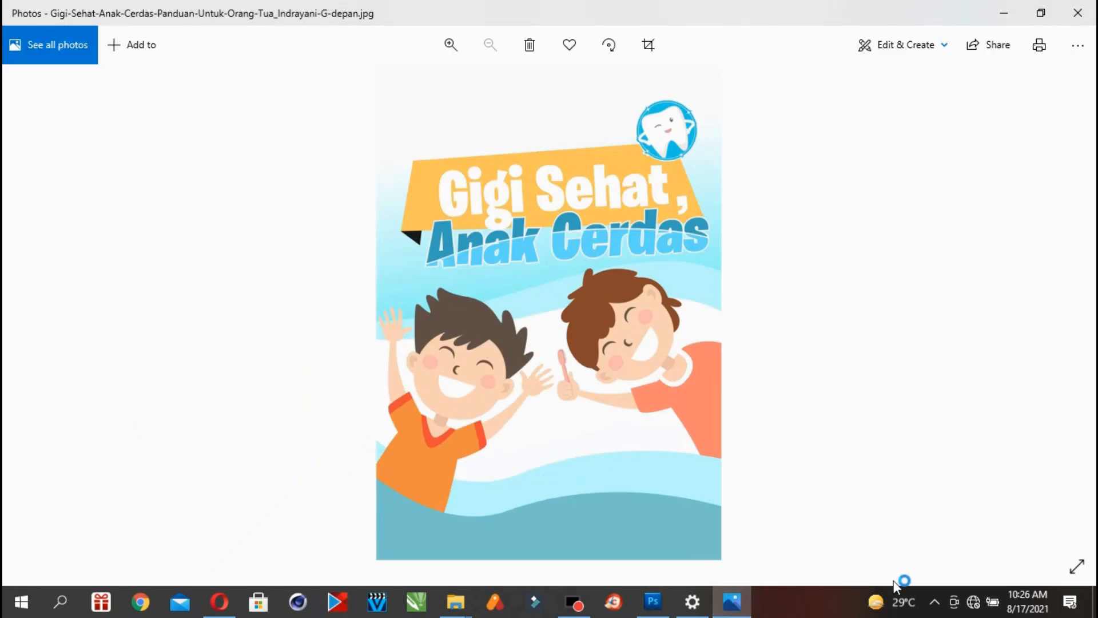
pyautogui.click(653, 601)
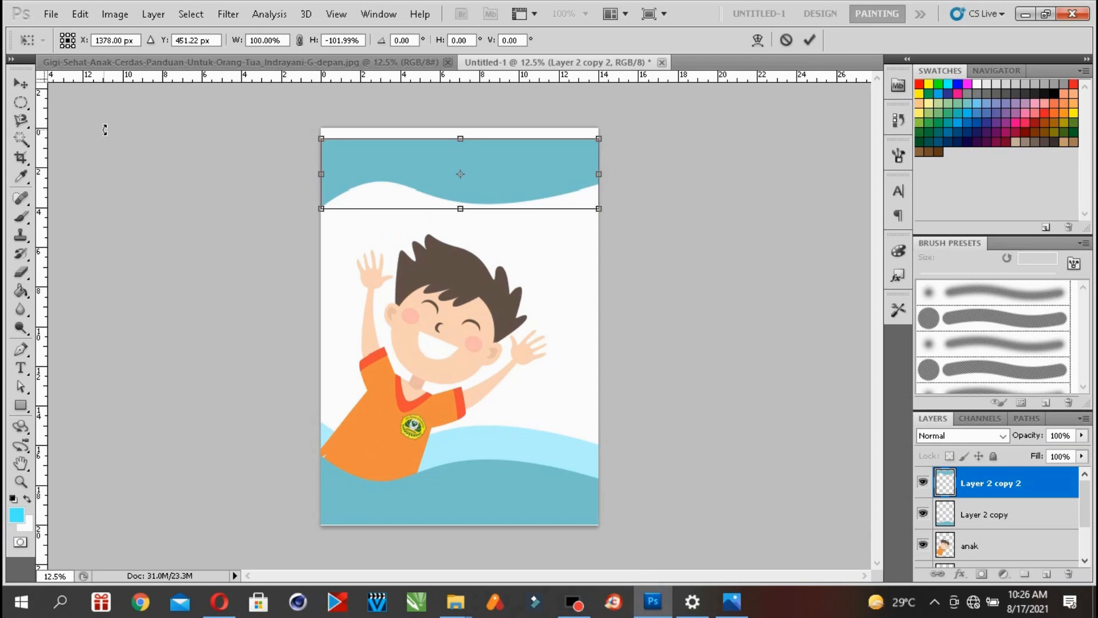
pyautogui.click(21, 84)
pyautogui.click(523, 228)
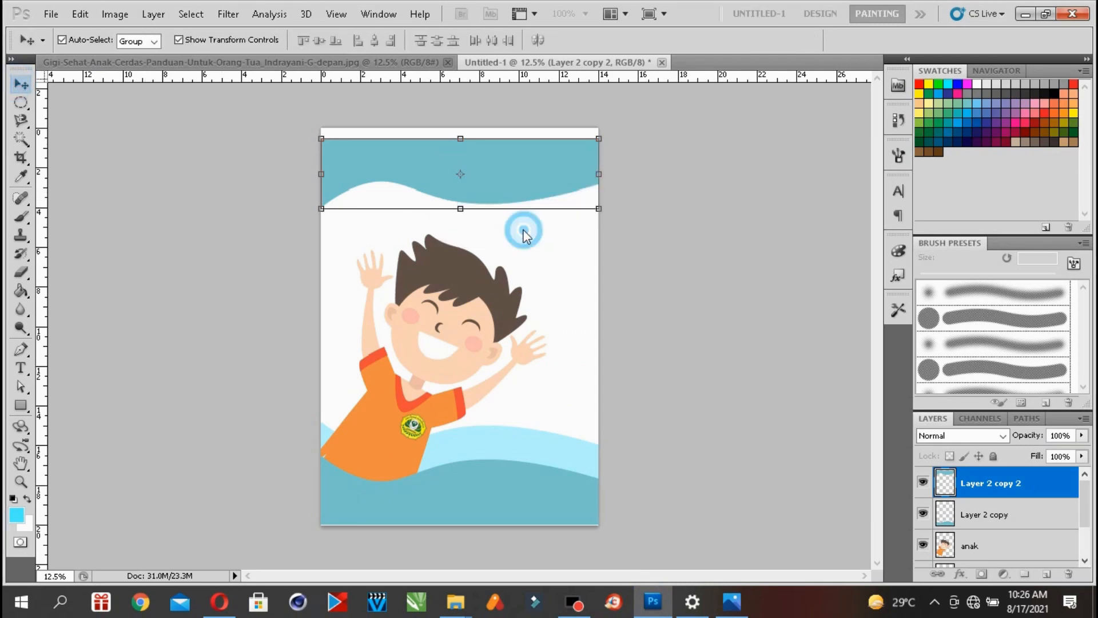
# - Delete the flipped wave layer, Layer 2 copy 2
pyautogui.click(1069, 574)
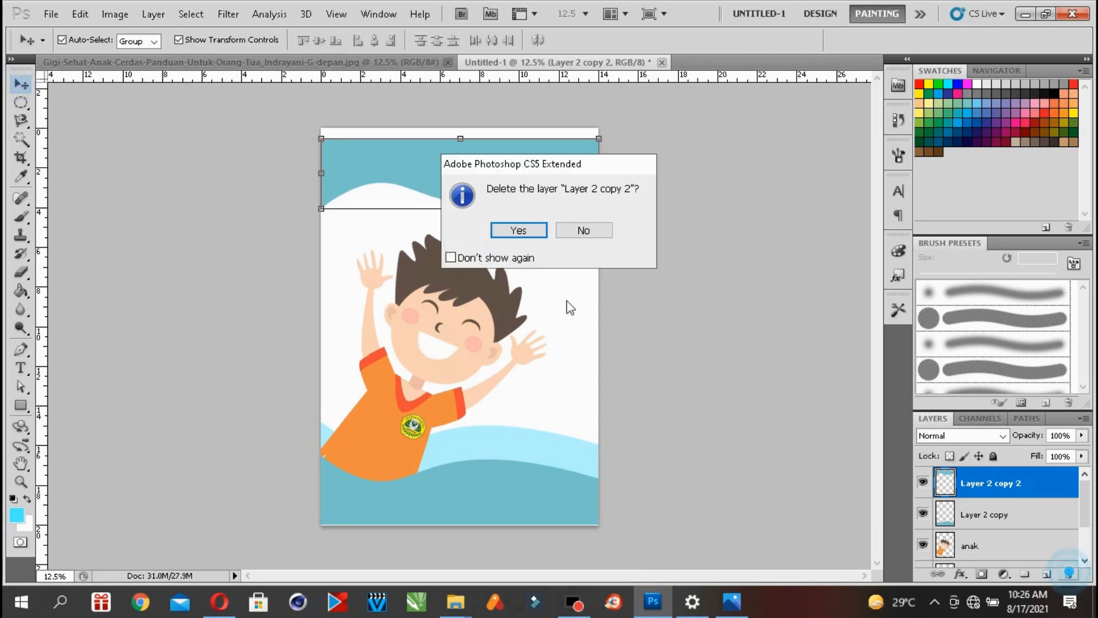
pyautogui.click(512, 230)
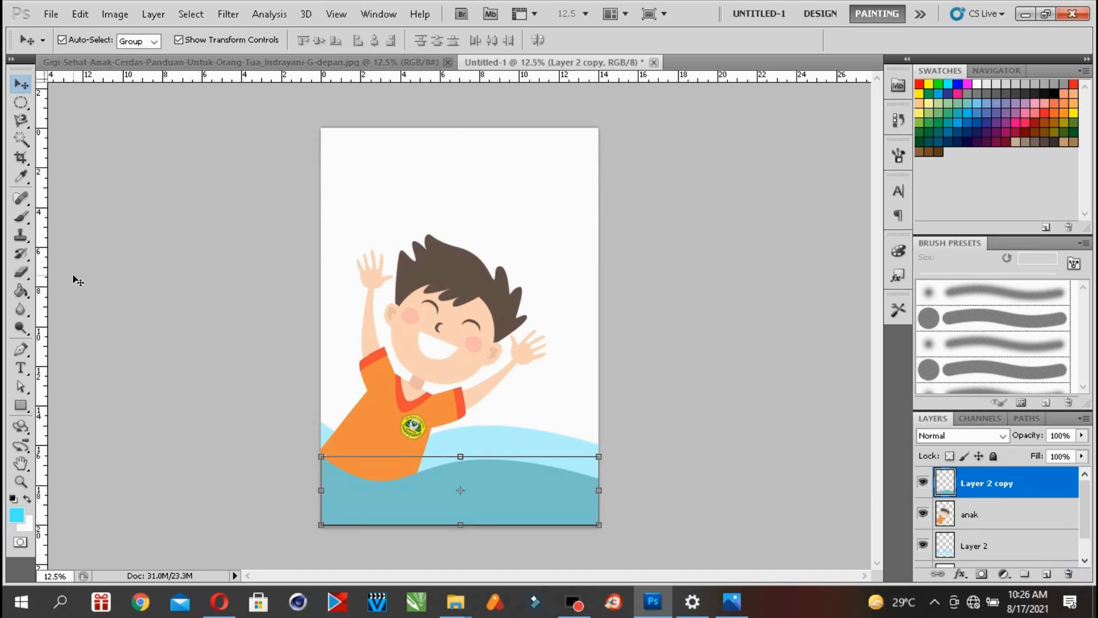
# - Add a new layer and draw the lower edge of a wave band across the boy's head with the Pen tool
pyautogui.click(1048, 574)
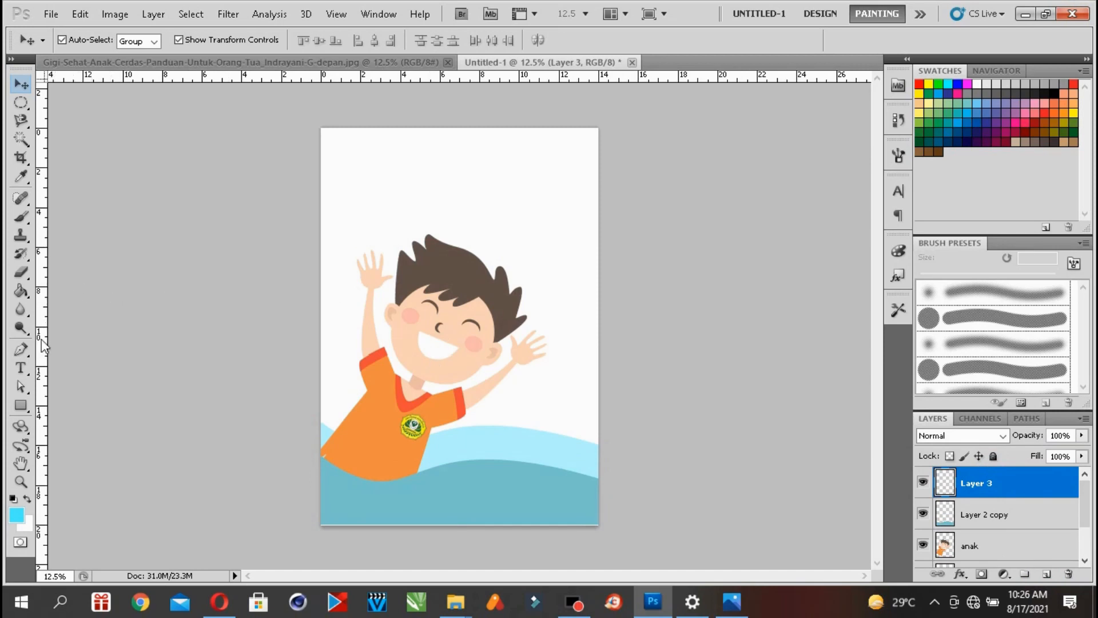
pyautogui.click(20, 350)
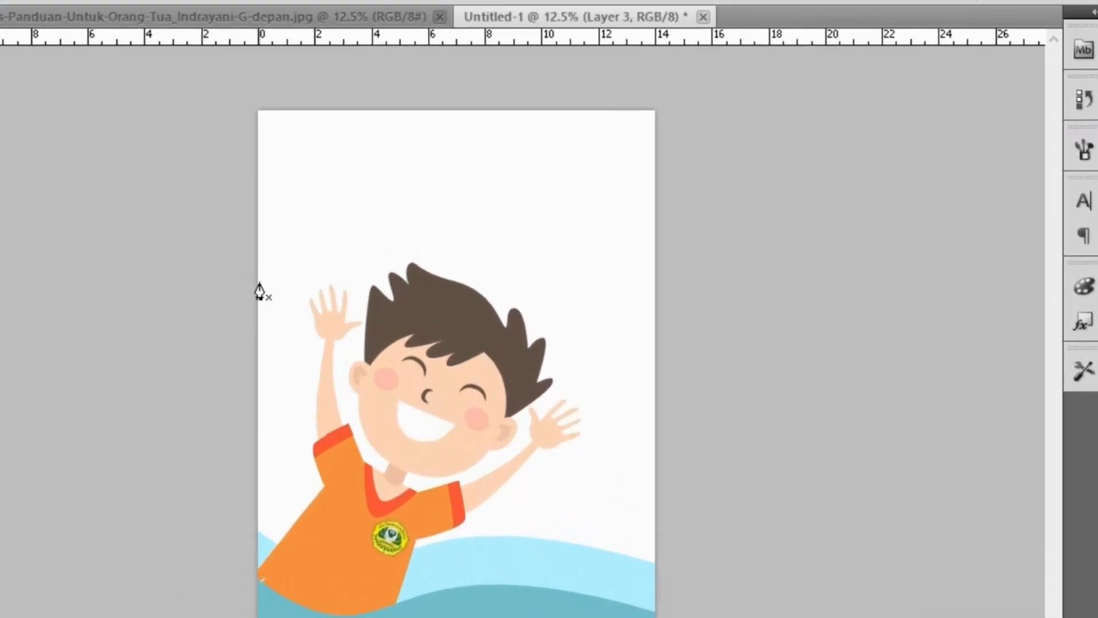
pyautogui.click(228, 325)
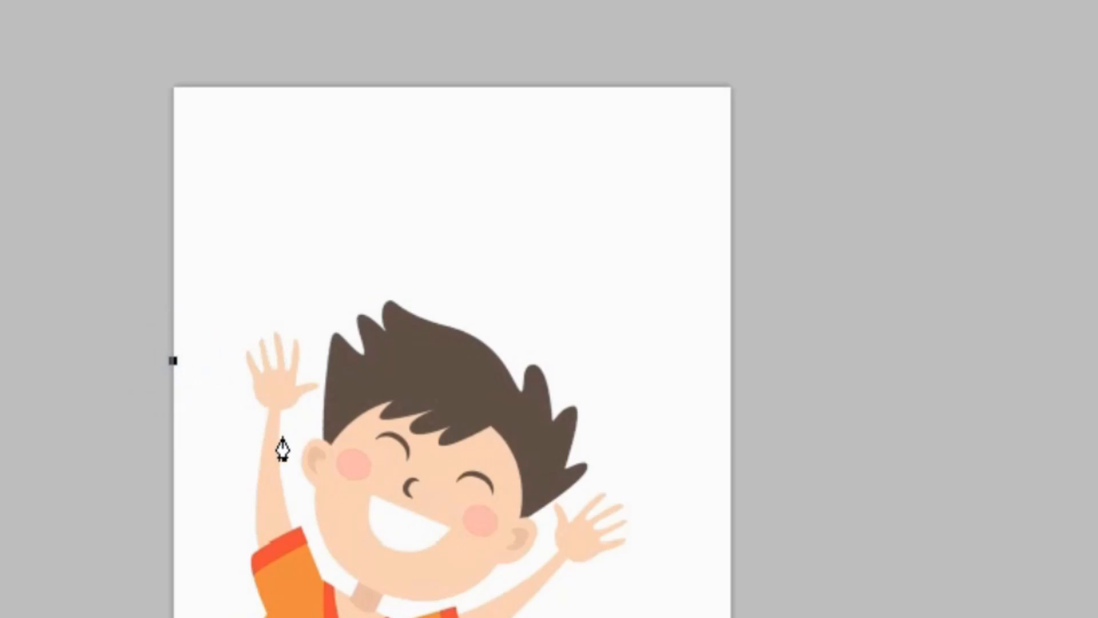
pyautogui.moveTo(291, 438); pyautogui.dragTo(369, 438)
pyautogui.moveTo(515, 354); pyautogui.dragTo(659, 355)
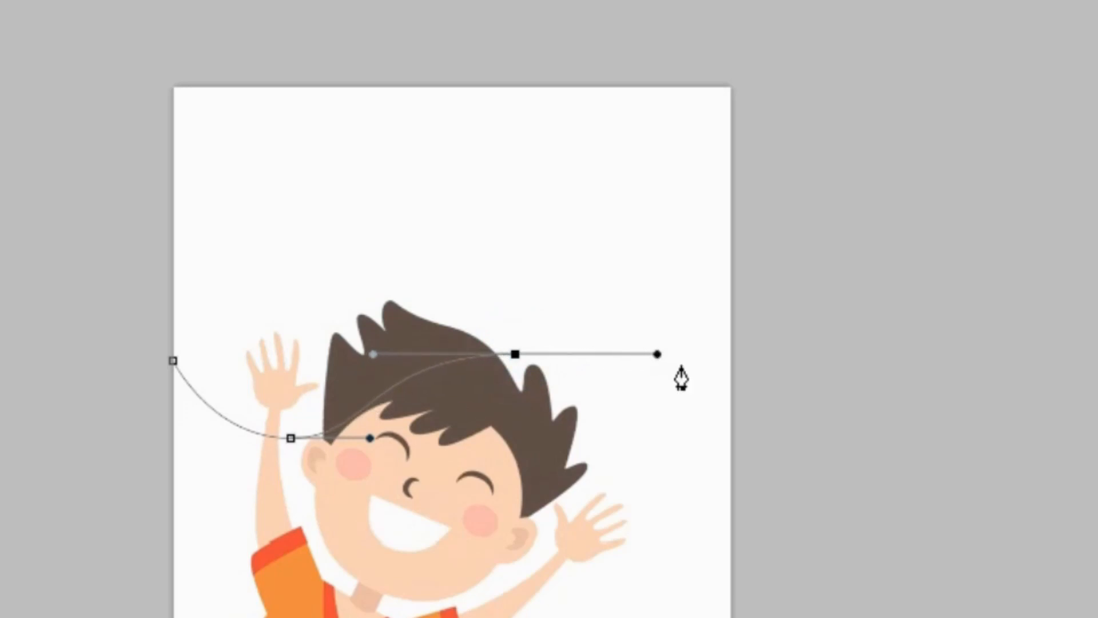
pyautogui.click(743, 424)
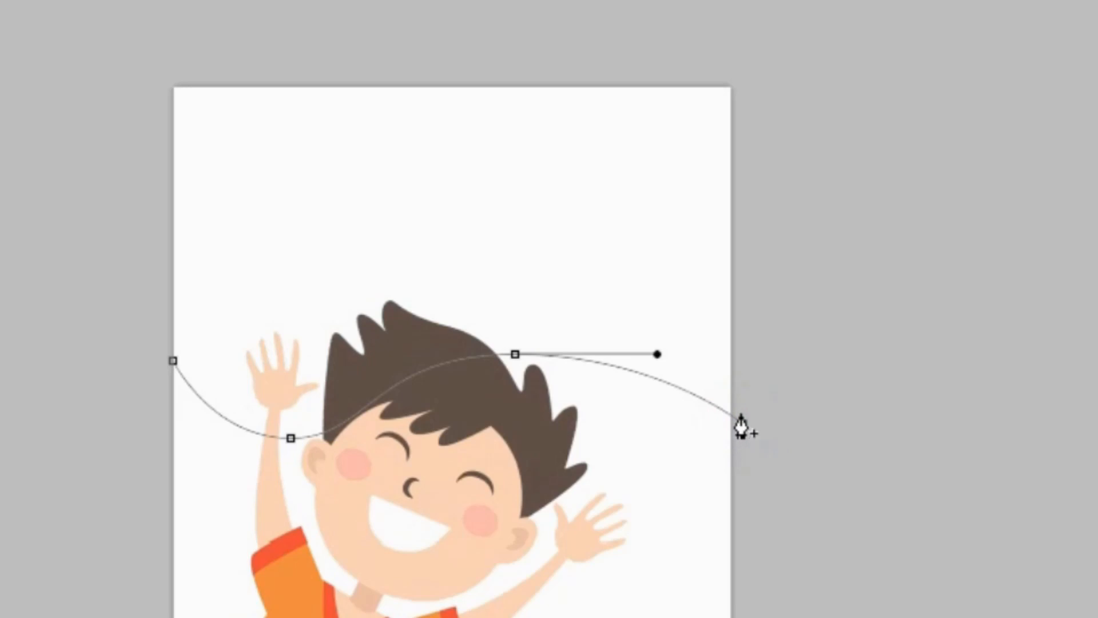
# - Draw the band's right side and matching curved upper edge above the boy's head, and close the path
pyautogui.click(750, 264)
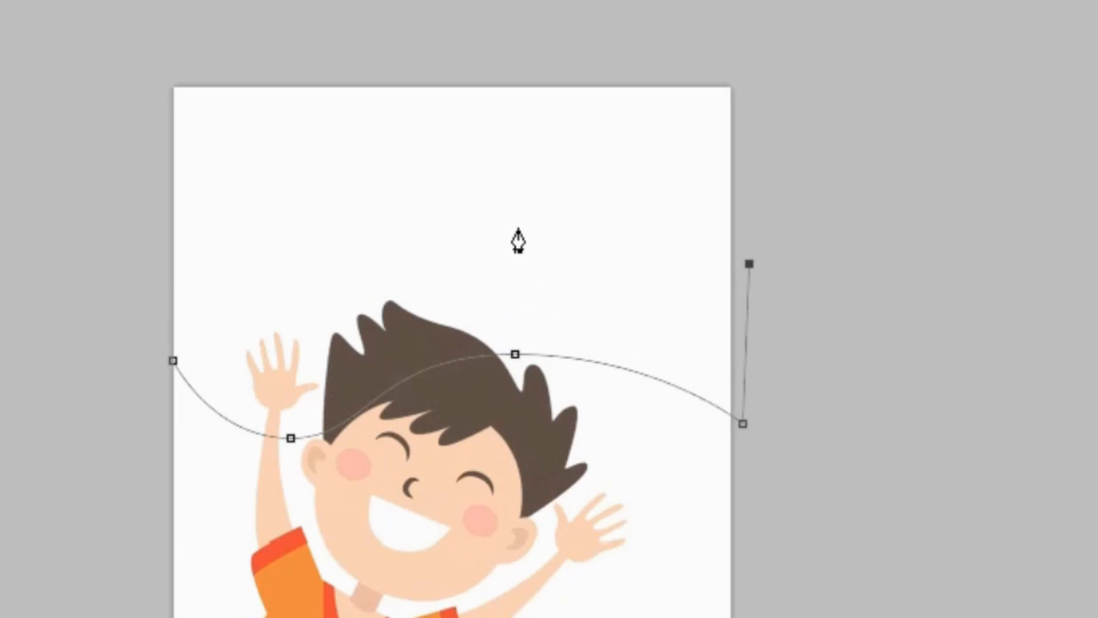
pyautogui.moveTo(518, 228); pyautogui.dragTo(361, 226)
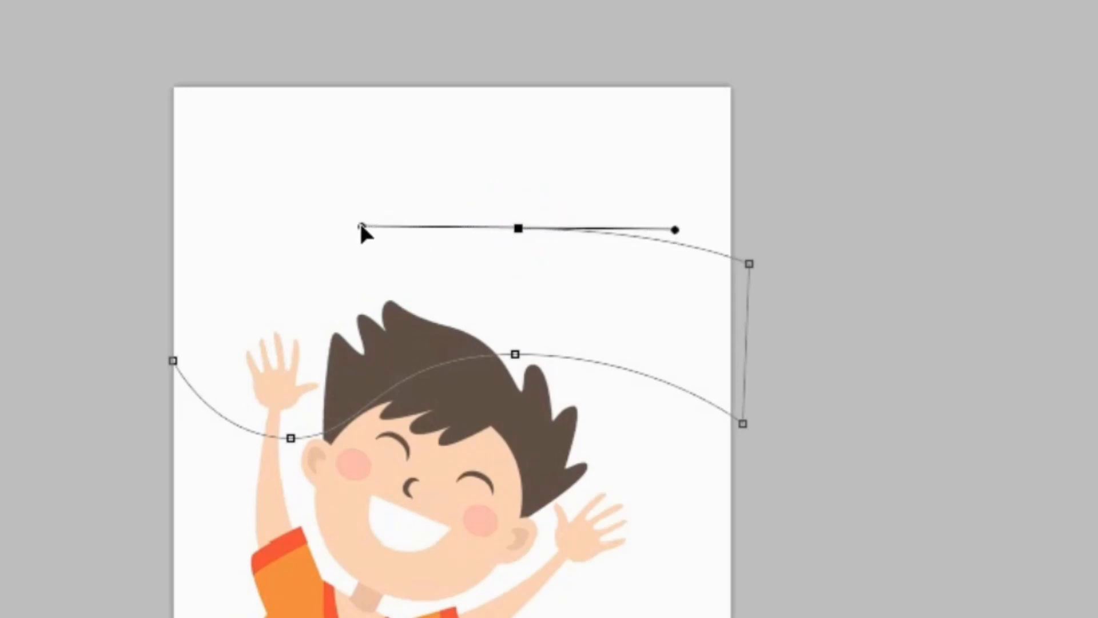
pyautogui.moveTo(282, 306); pyautogui.dragTo(203, 306)
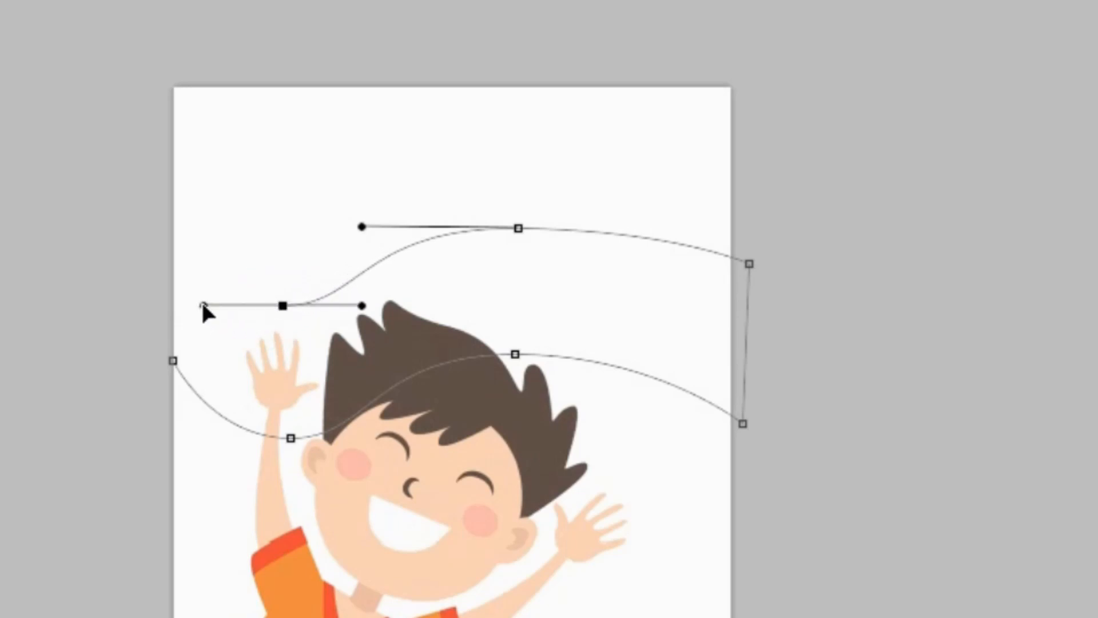
pyautogui.click(169, 227)
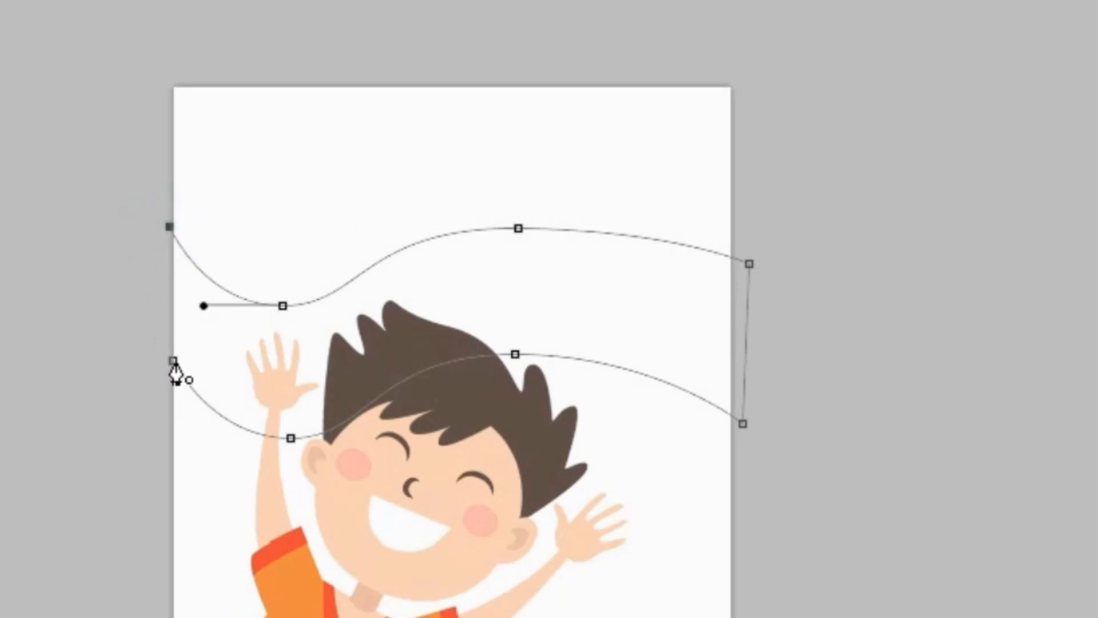
pyautogui.click(172, 363)
# - Convert the closed wave path into a new anti-aliased selection with a 1-pixel feather radius
pyautogui.rightClick(174, 363)
pyautogui.rightClick(219, 306)
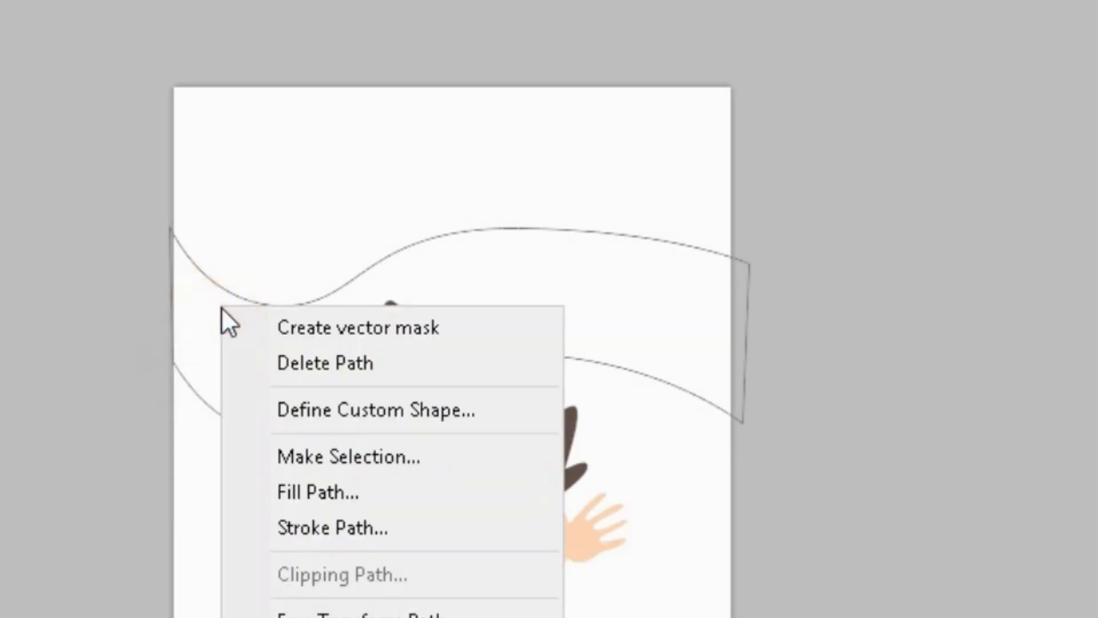
pyautogui.click(268, 455)
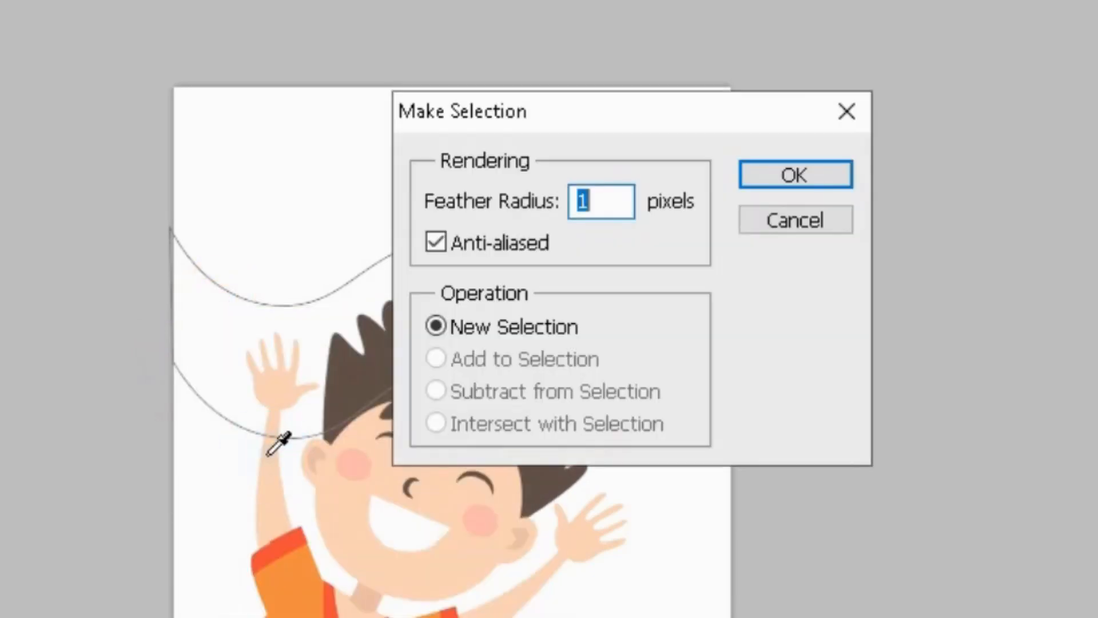
pyautogui.click(785, 175)
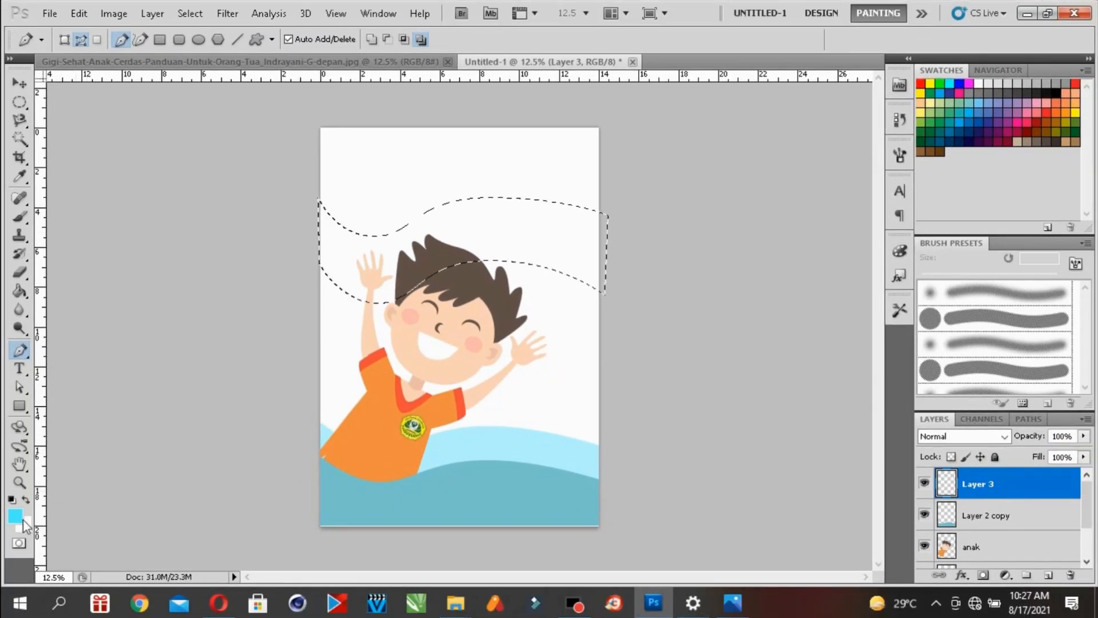
# - Fill the wave selection on Layer 3 with the light blue sampled from the lower wave, using the Paint Bucket
pyautogui.click(733, 603)
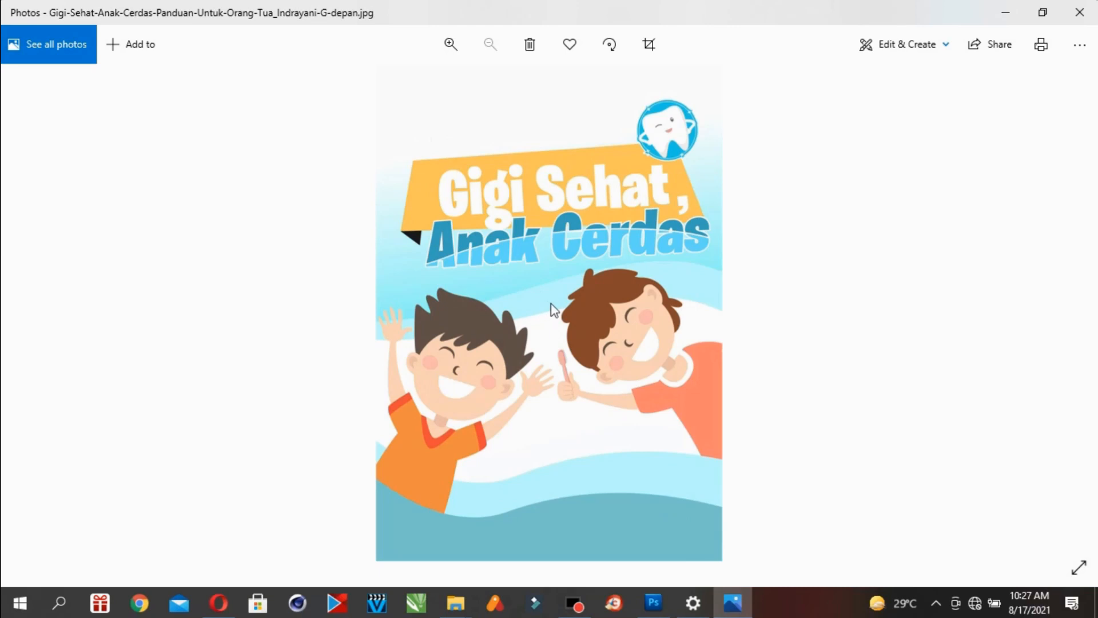
pyautogui.click(654, 602)
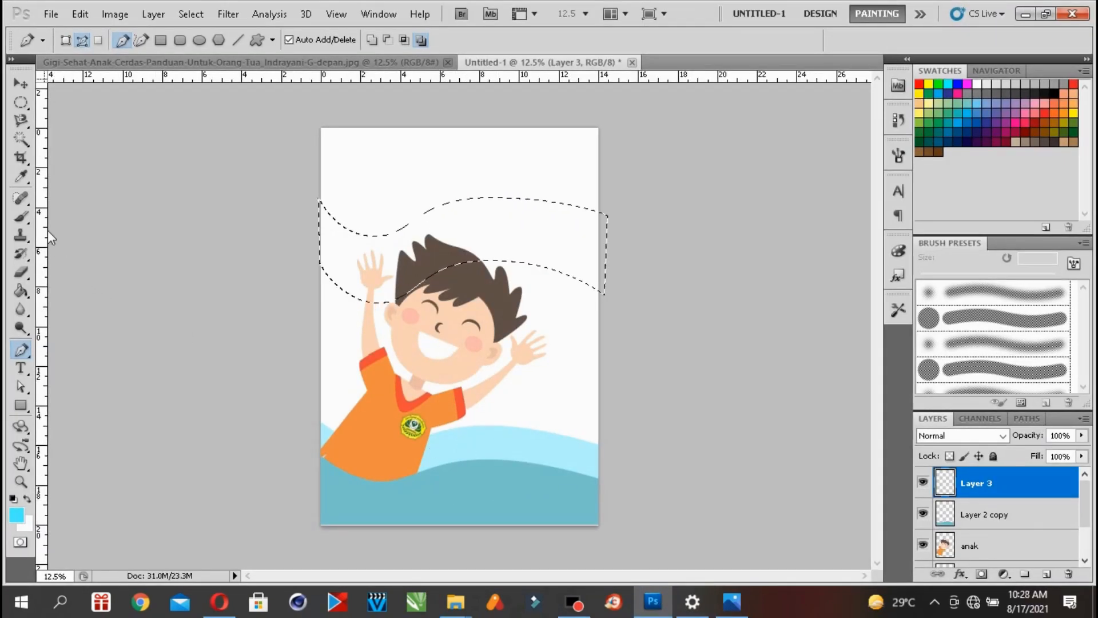
pyautogui.click(20, 177)
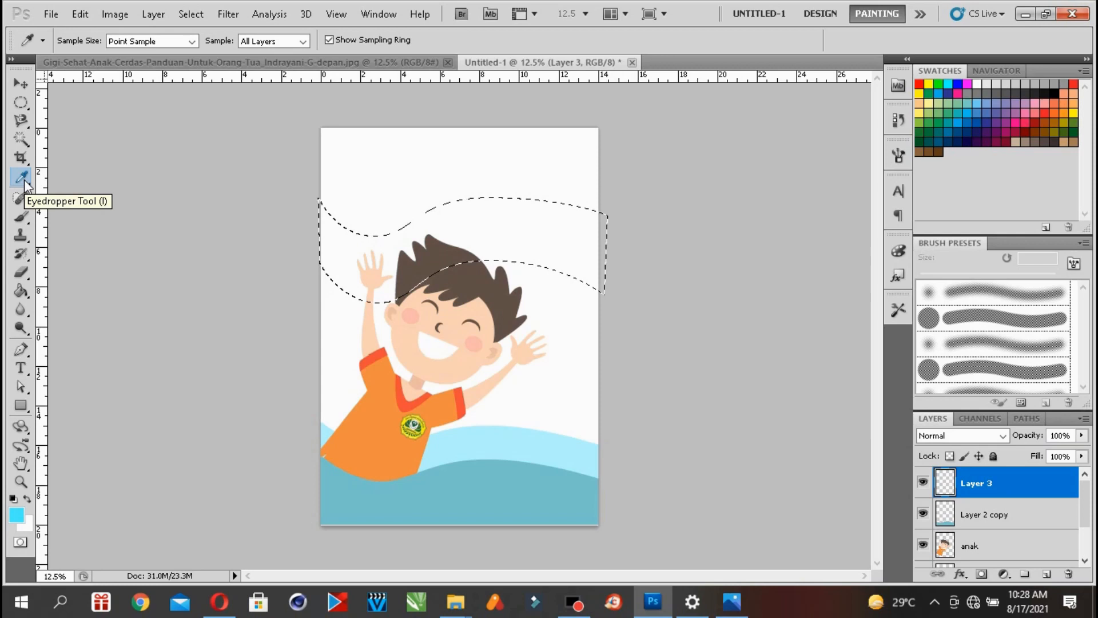
pyautogui.click(479, 443)
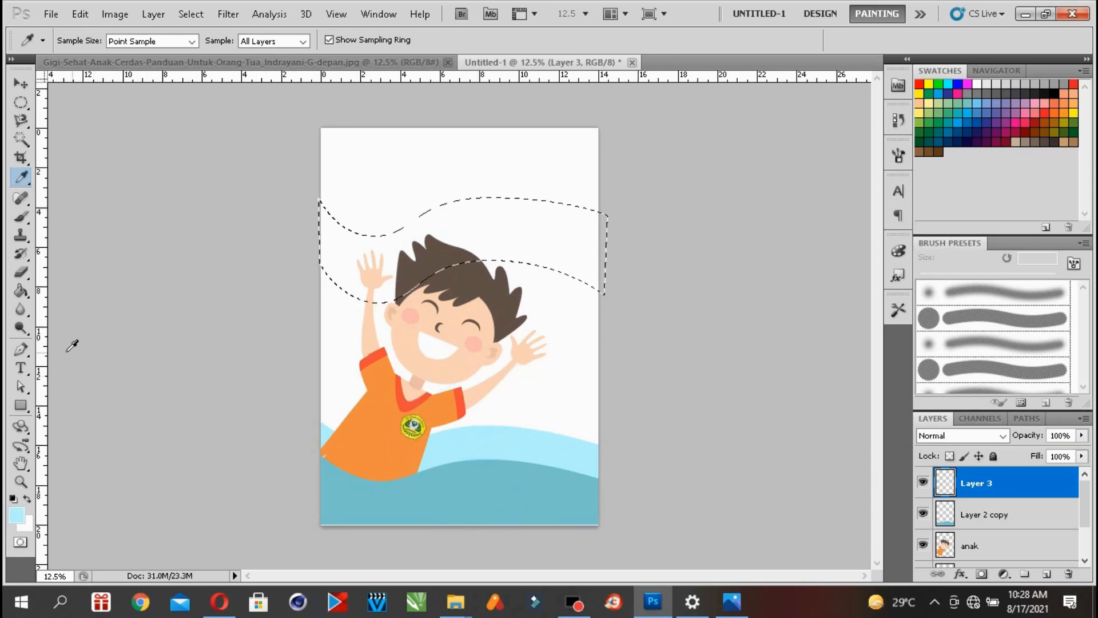
pyautogui.click(22, 291)
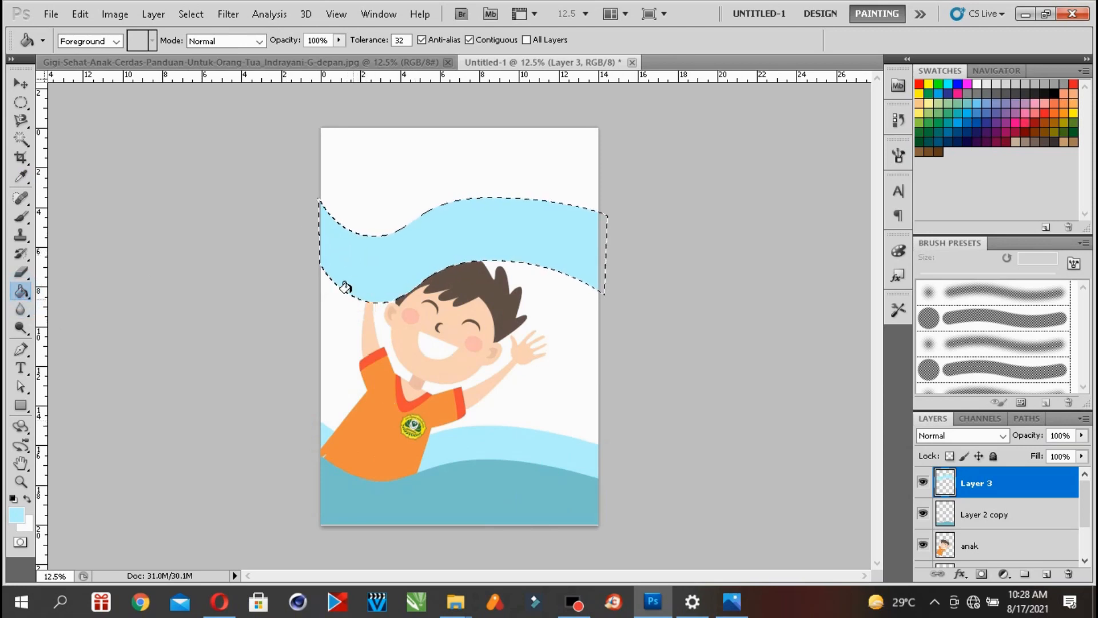
# - Move Layer 3 beneath the anak layer so the wave sits behind the boy, and clear the selection
pyautogui.moveTo(1001, 486); pyautogui.dragTo(1007, 561)
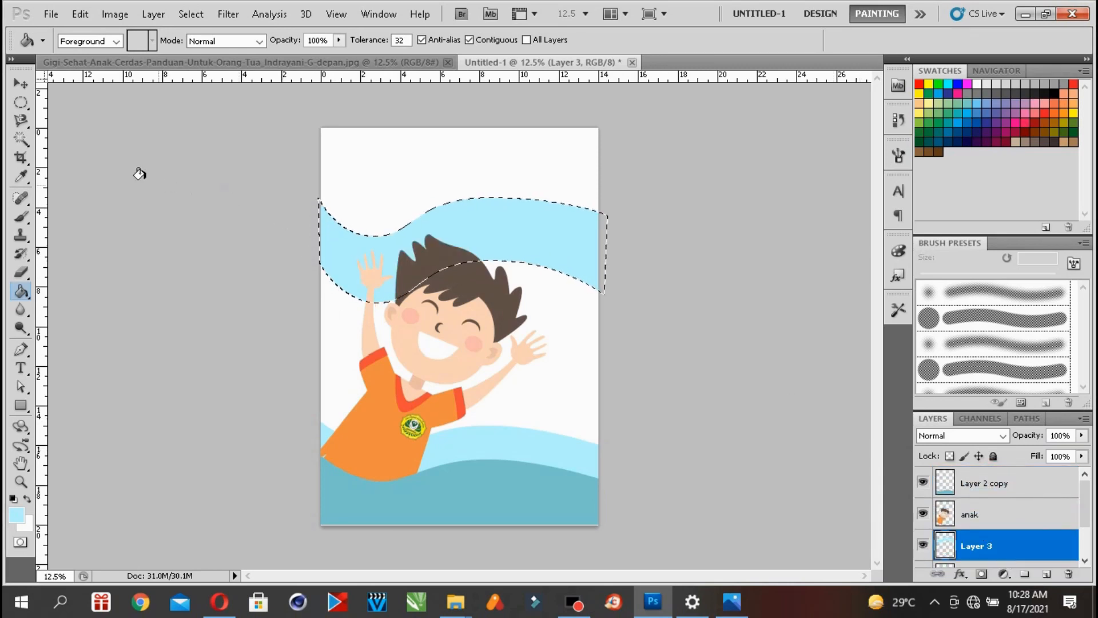
pyautogui.click(20, 102)
pyautogui.click(140, 135)
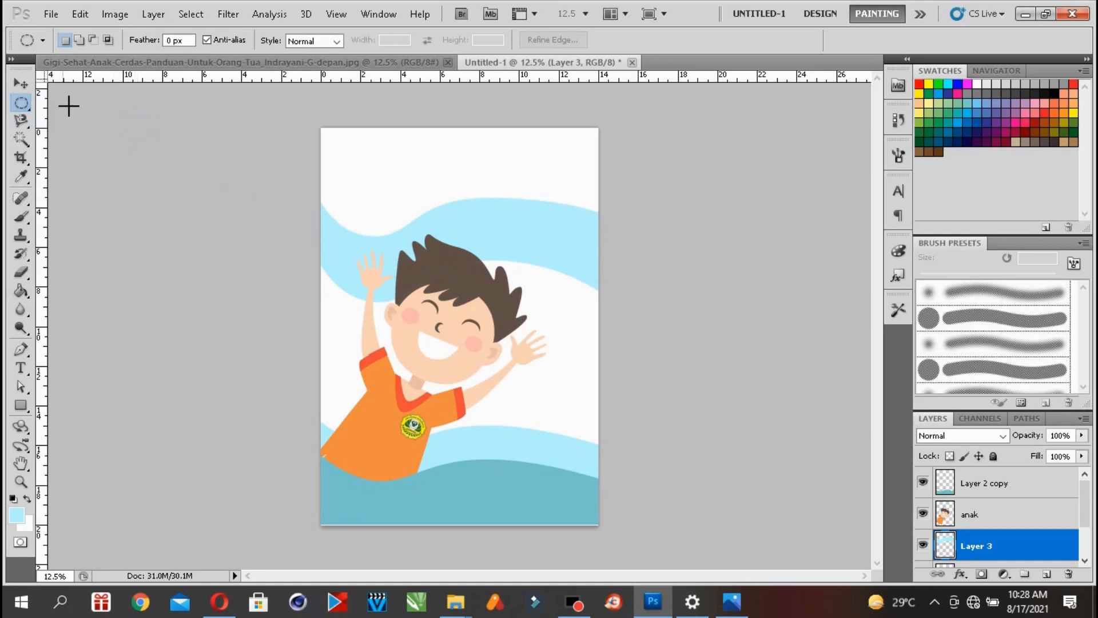
# - Duplicate Layer 3 and move the copied wave up so it overlaps the upper part of the original wave
pyautogui.click(22, 88)
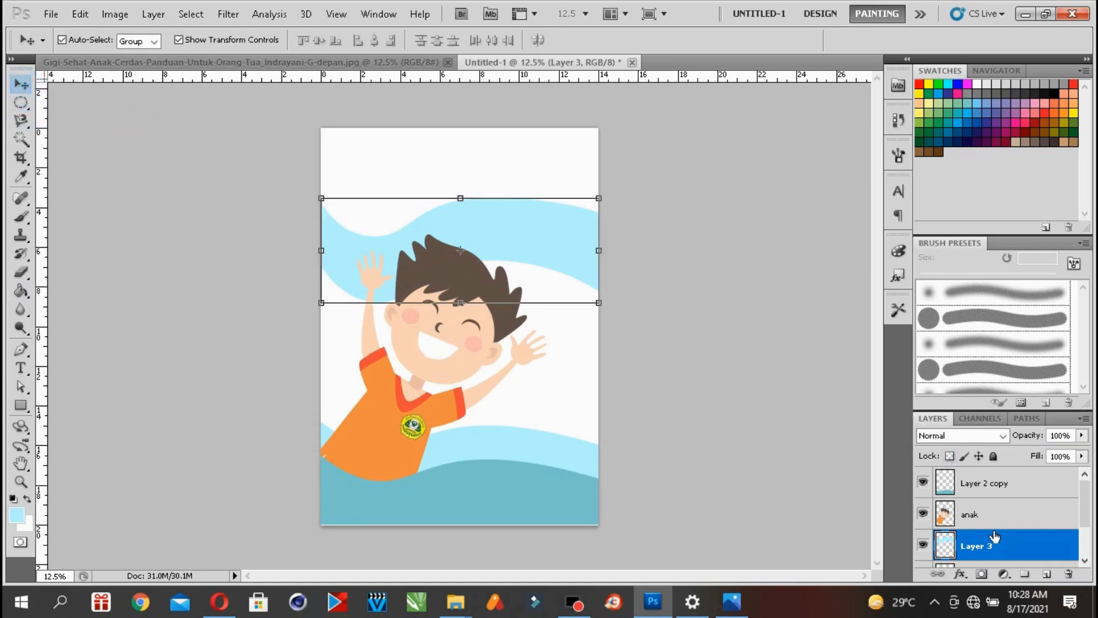
pyautogui.rightClick(520, 236)
pyautogui.click(540, 250)
pyautogui.moveTo(1085, 511); pyautogui.dragTo(1086, 535)
pyautogui.click(1015, 493)
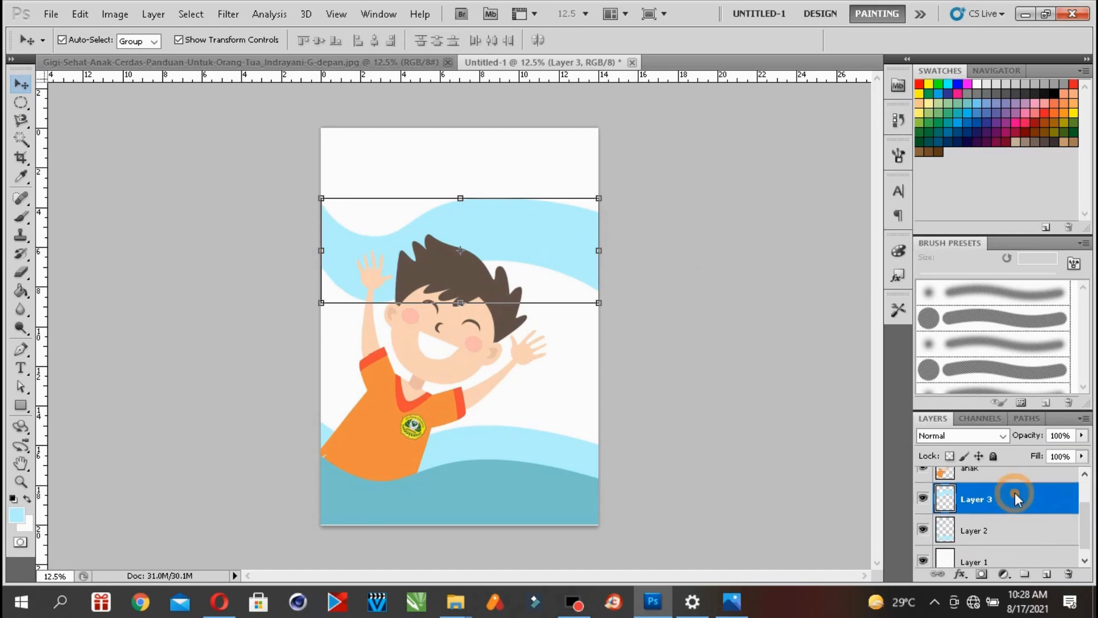
pyautogui.rightClick(1016, 494)
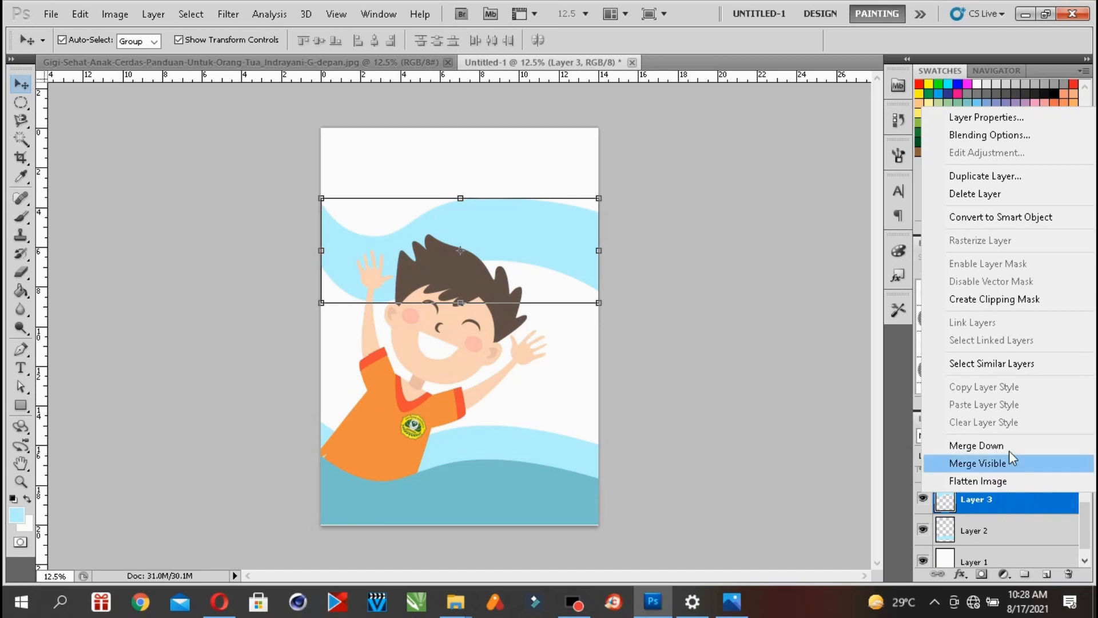
pyautogui.click(1015, 174)
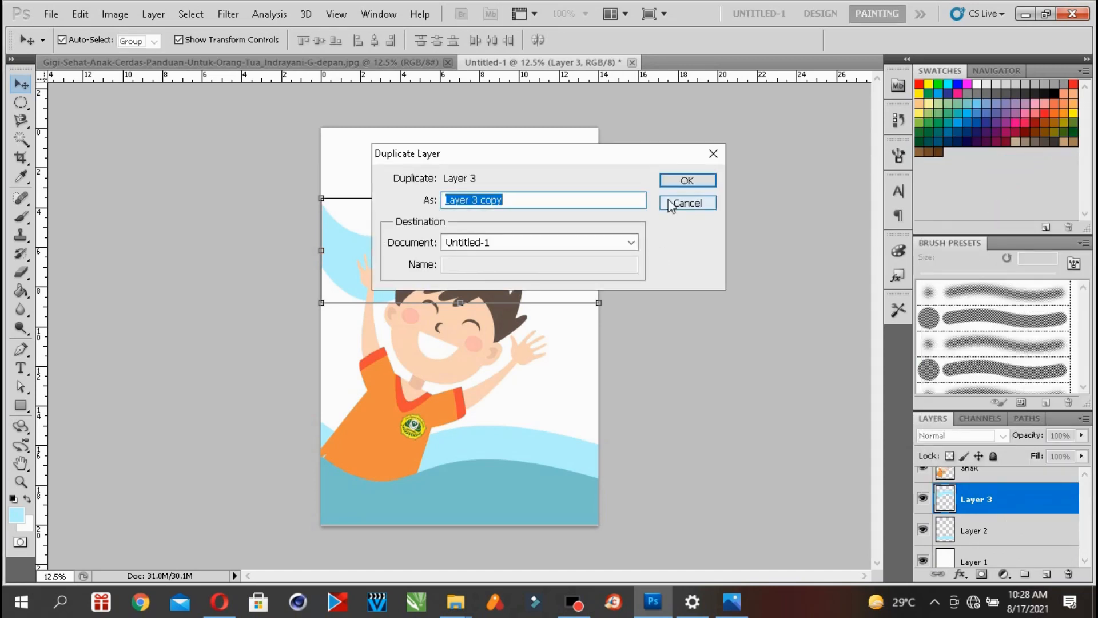
pyautogui.click(673, 178)
pyautogui.moveTo(569, 223); pyautogui.dragTo(571, 180)
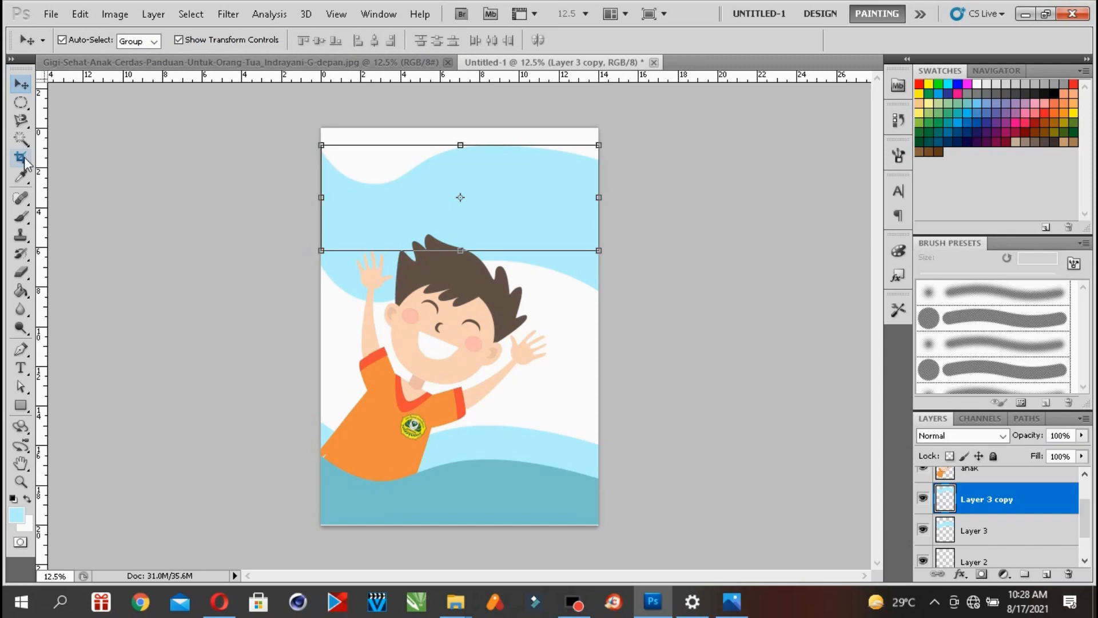
pyautogui.click(114, 14)
pyautogui.moveTo(238, 57)
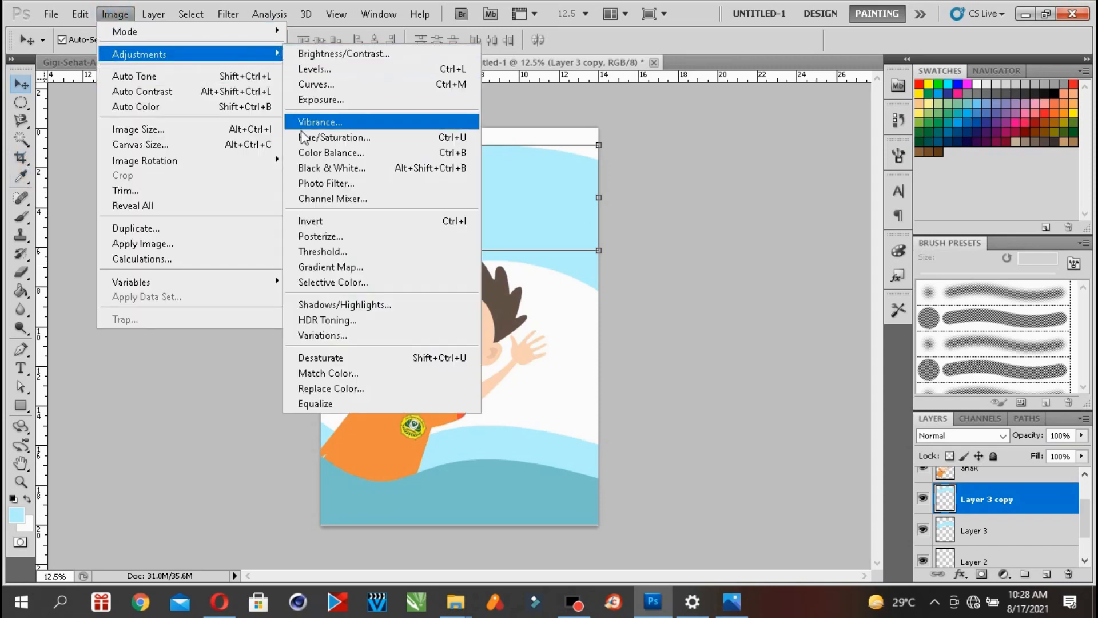
pyautogui.click(476, 457)
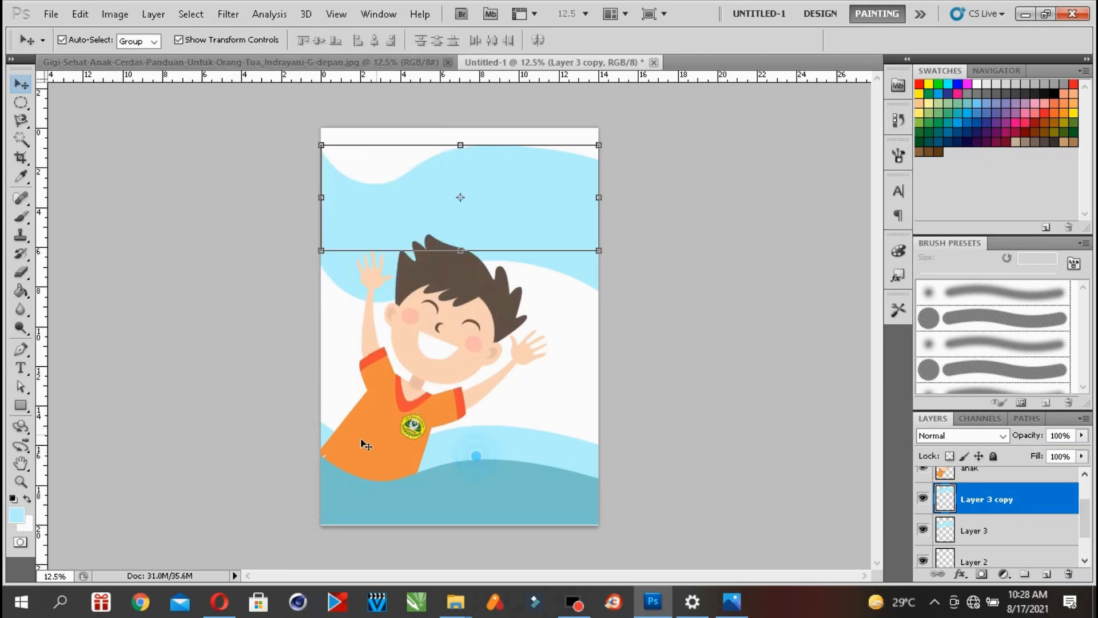
# - Recolour the copied wave on Layer 3 copy with the darker teal sampled from the bottom wave, and clear the selection
pyautogui.click(20, 177)
pyautogui.click(474, 497)
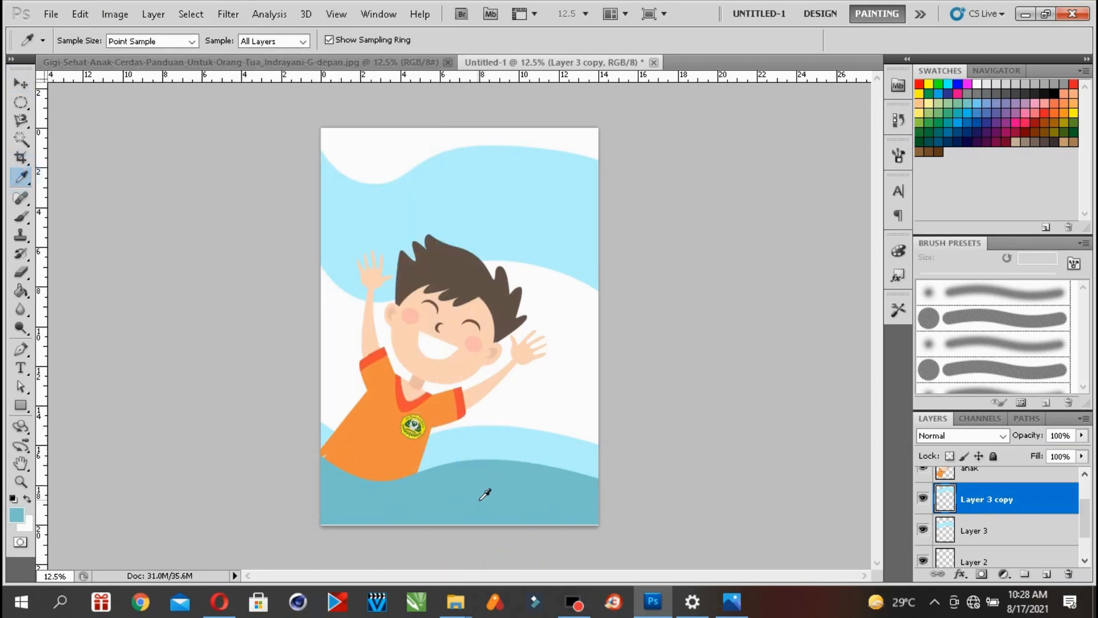
pyautogui.click(22, 139)
pyautogui.click(414, 218)
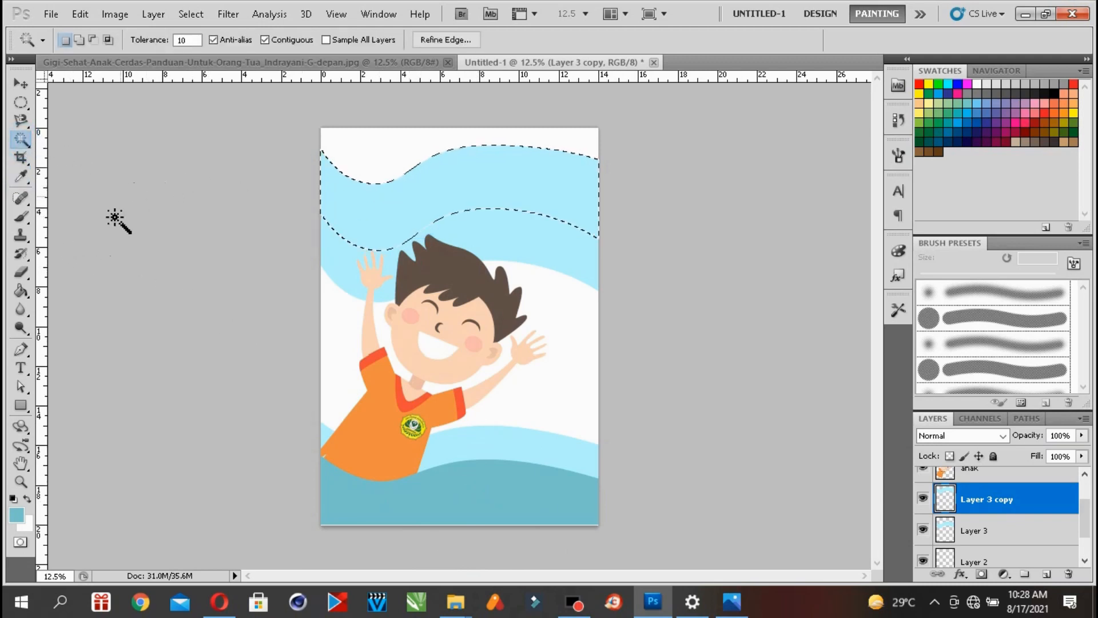
pyautogui.click(20, 292)
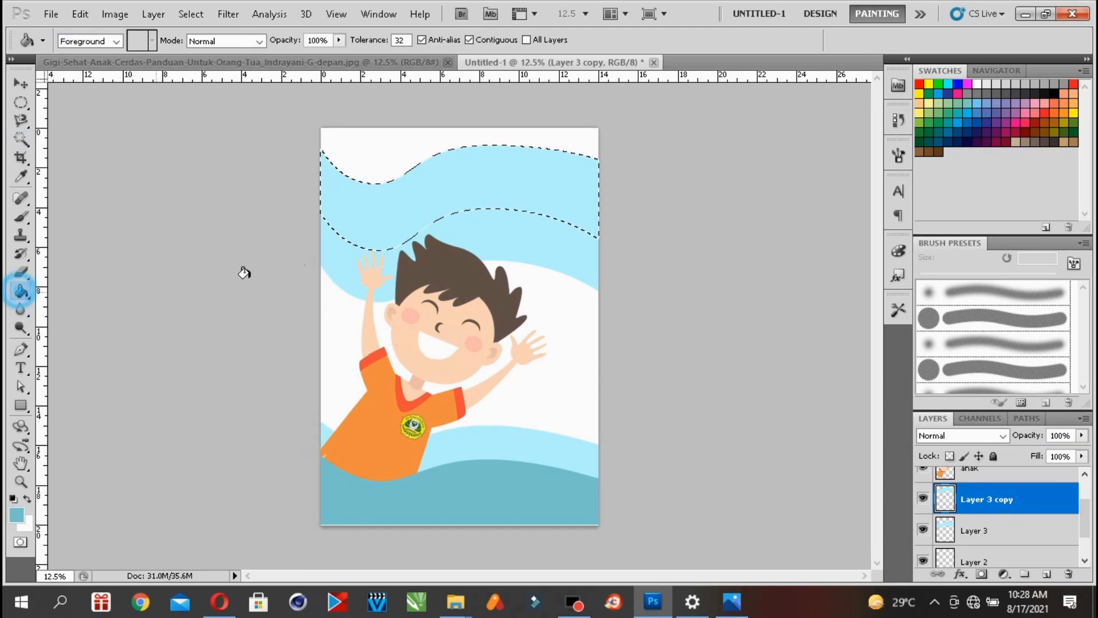
pyautogui.click(375, 213)
pyautogui.click(20, 103)
pyautogui.click(142, 130)
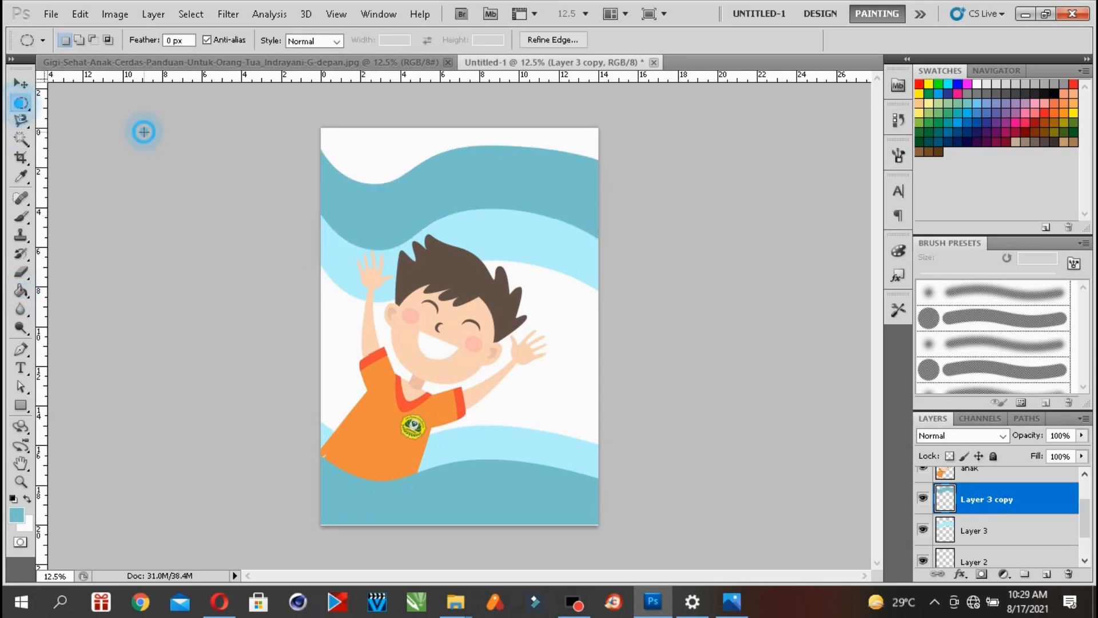
# - Check the reference cover's upper gradient and set the Eraser to a soft 666 px brush with 0% hardness
pyautogui.click(732, 602)
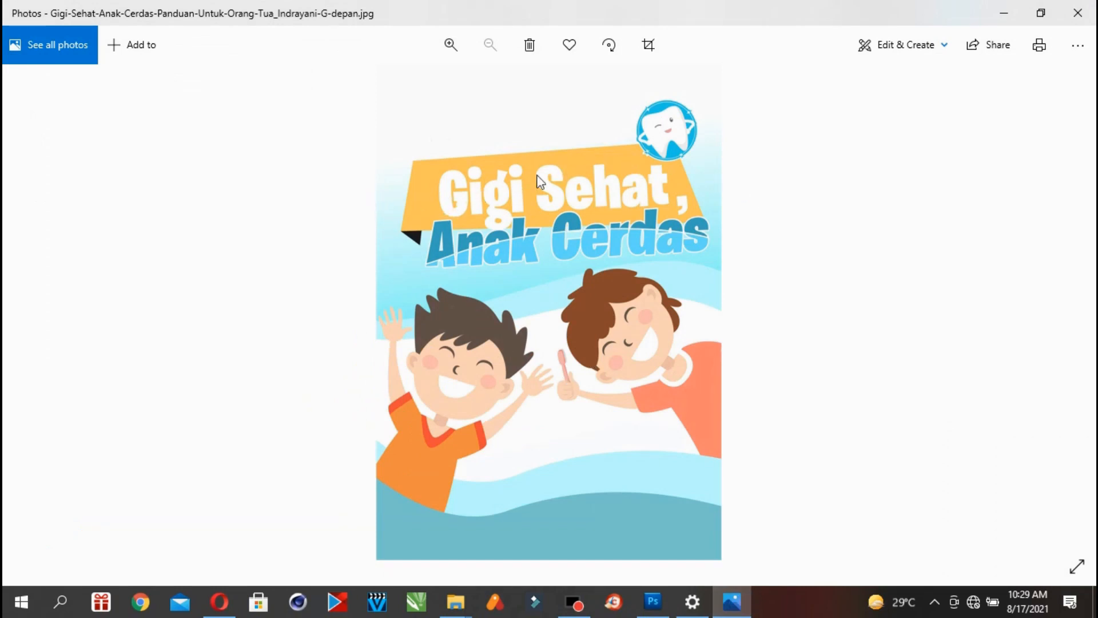
pyautogui.click(654, 602)
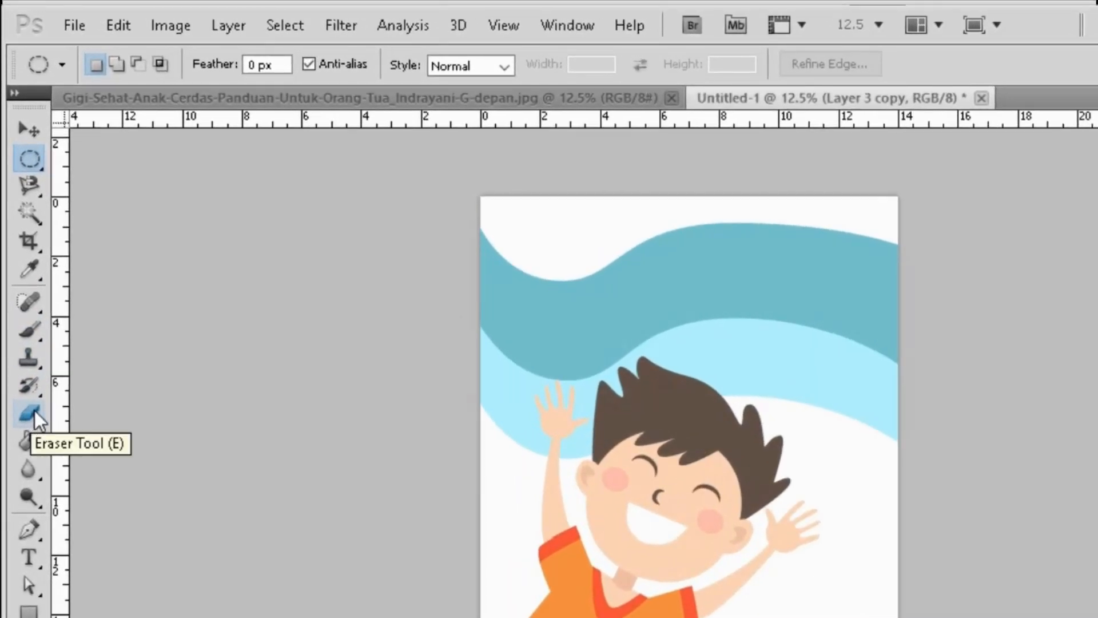
pyautogui.click(32, 413)
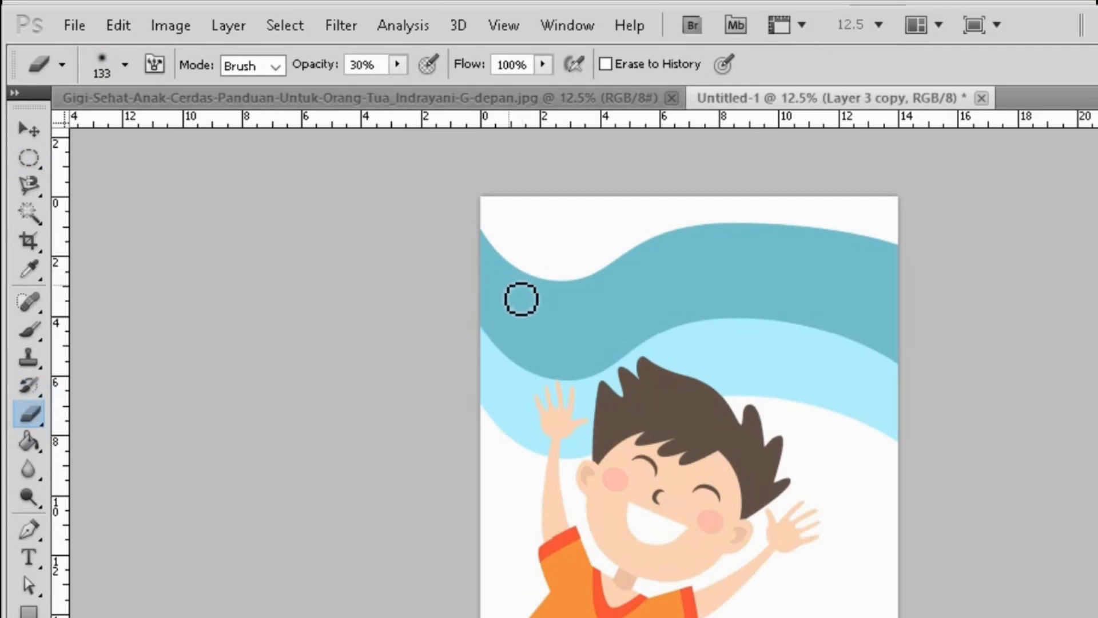
pyautogui.click(124, 66)
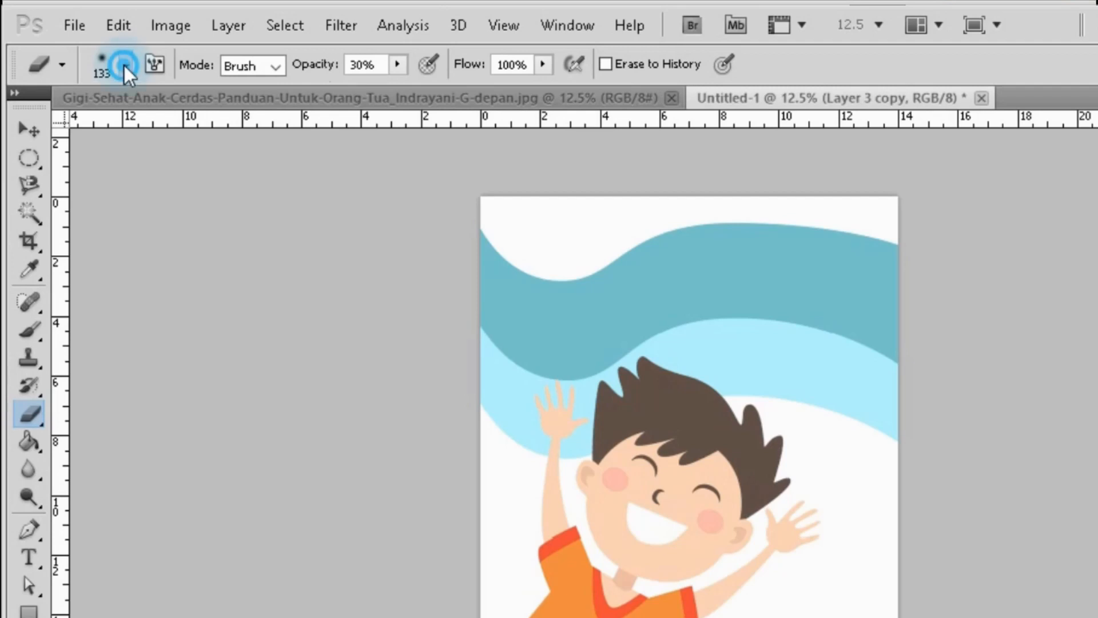
pyautogui.moveTo(176, 131); pyautogui.dragTo(272, 132)
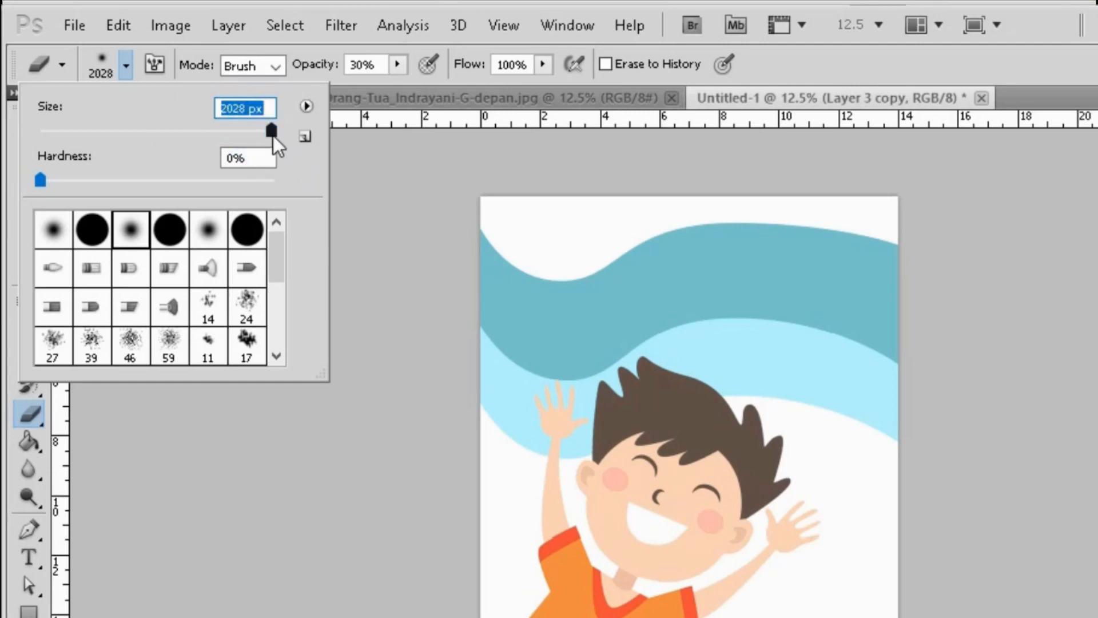
pyautogui.click(252, 132)
pyautogui.moveTo(252, 133); pyautogui.dragTo(257, 132)
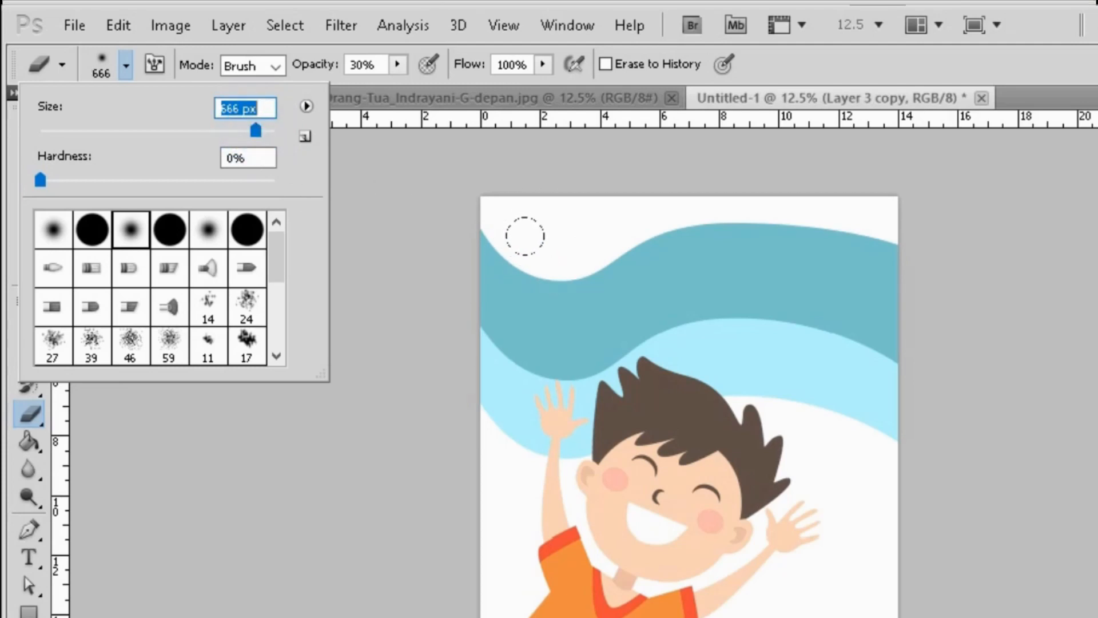
pyautogui.moveTo(41, 179)
pyautogui.mouseDown()
pyautogui.moveTo(106, 175)
pyautogui.moveTo(32, 173)
pyautogui.moveTo(170, 206)
pyautogui.moveTo(53, 186)
pyautogui.mouseUp()
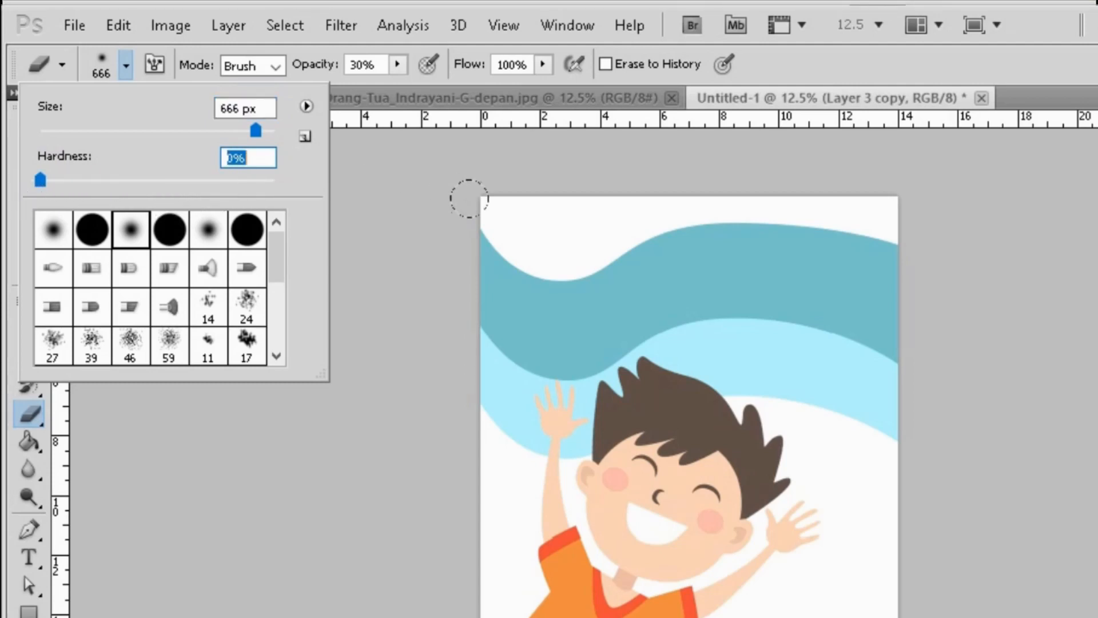
# - Softly erase the upper edge of the teal wave, raising the eraser opacity to 100%
pyautogui.moveTo(502, 214)
pyautogui.mouseDown()
pyautogui.moveTo(501, 228)
pyautogui.moveTo(556, 240)
pyautogui.moveTo(643, 198)
pyautogui.mouseUp()
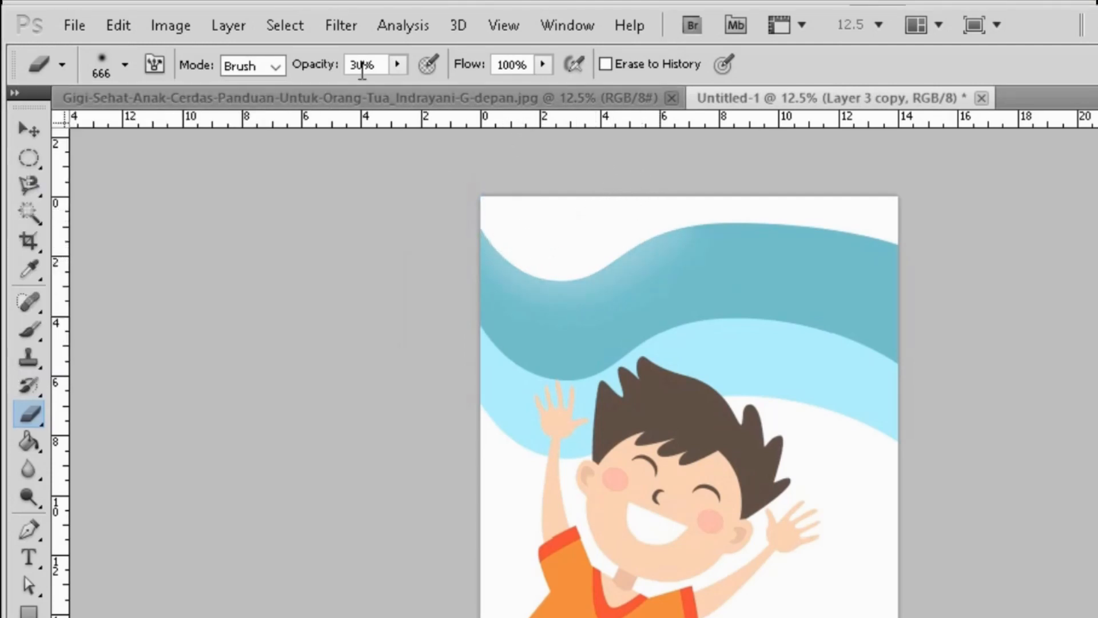
pyautogui.click(400, 65)
pyautogui.moveTo(404, 89); pyautogui.dragTo(535, 117)
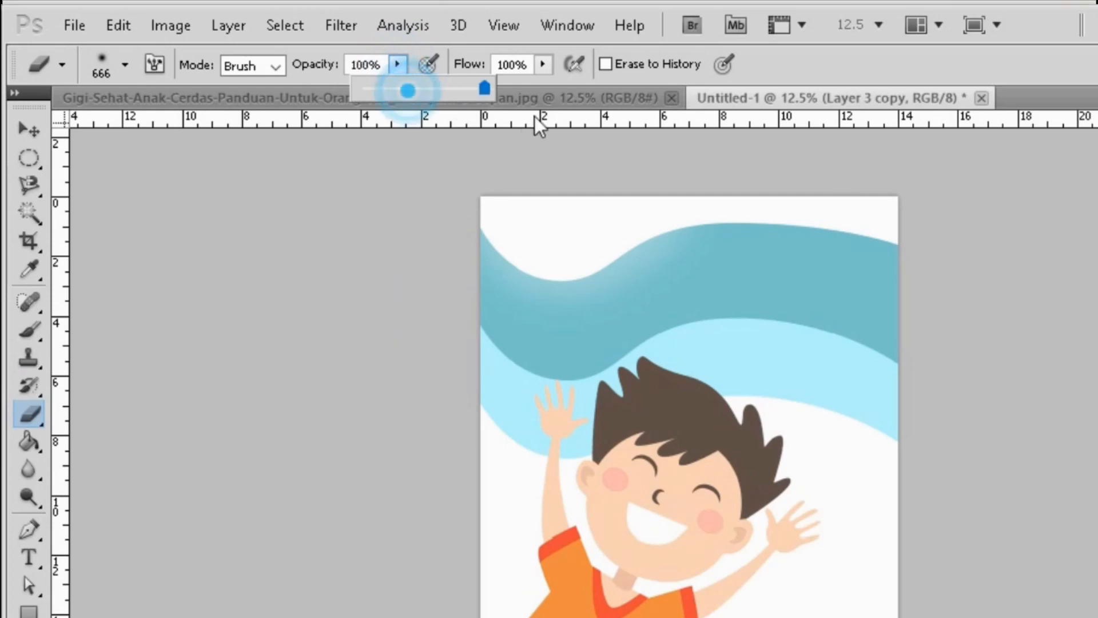
pyautogui.moveTo(486, 197)
pyautogui.mouseDown()
pyautogui.moveTo(554, 228)
pyautogui.moveTo(724, 174)
pyautogui.moveTo(918, 207)
pyautogui.moveTo(883, 191)
pyautogui.moveTo(877, 221)
pyautogui.moveTo(797, 179)
pyautogui.moveTo(761, 175)
pyautogui.moveTo(652, 186)
pyautogui.mouseUp()
pyautogui.moveTo(586, 218)
pyautogui.mouseDown()
pyautogui.moveTo(524, 234)
pyautogui.moveTo(475, 218)
pyautogui.moveTo(443, 188)
pyautogui.mouseUp()
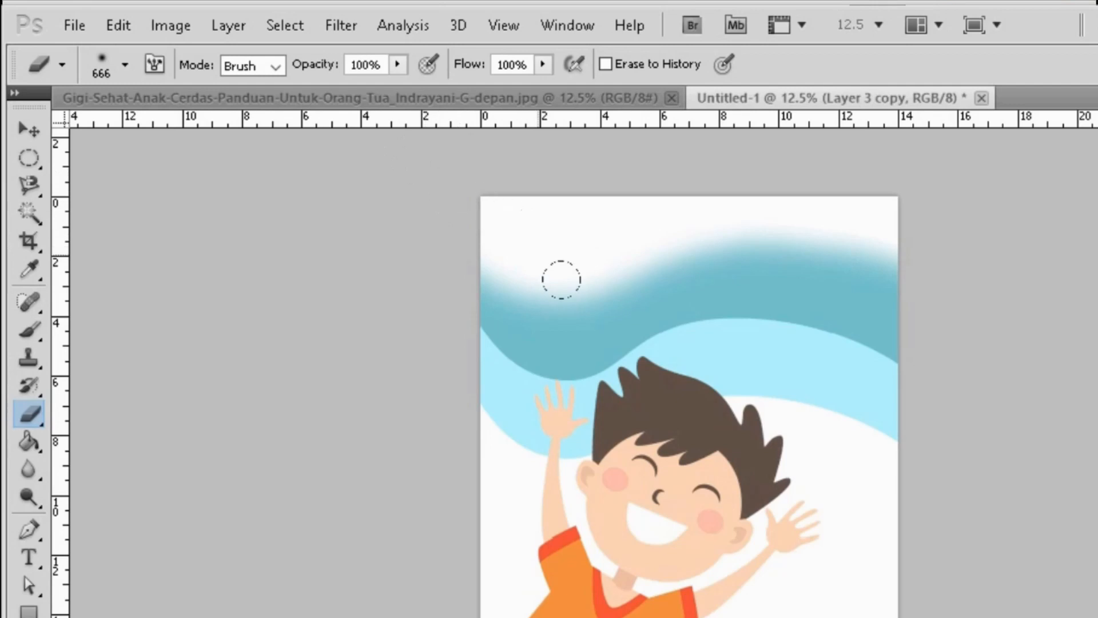
# - Try erasing more of the teal wave's upper edge with 46% eraser hardness, and undo the stroke
pyautogui.click(125, 64)
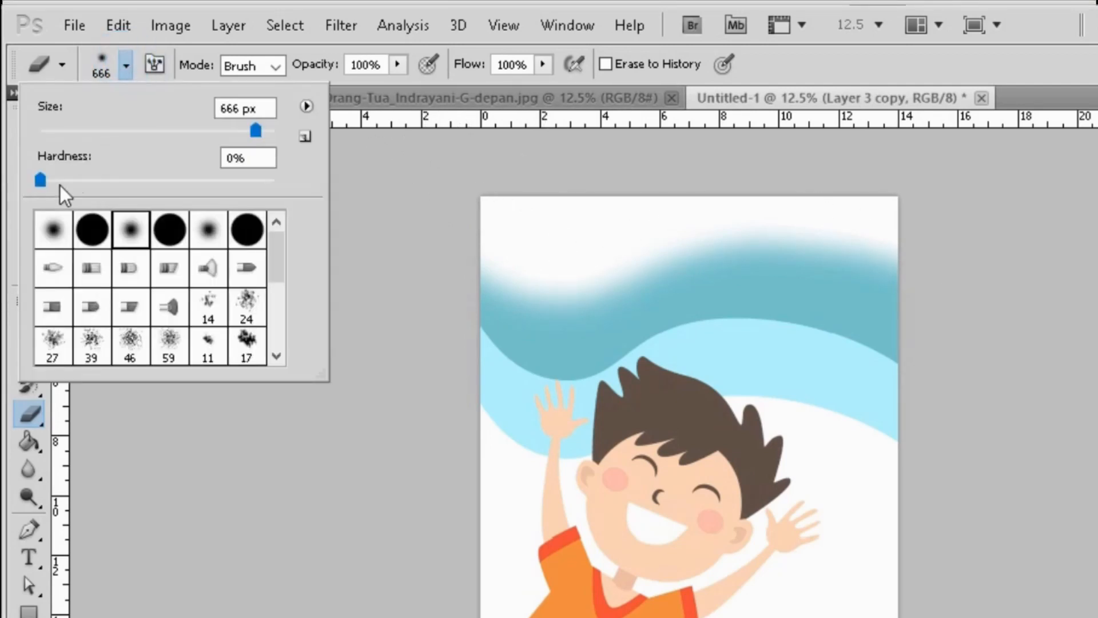
pyautogui.moveTo(40, 181); pyautogui.dragTo(147, 183)
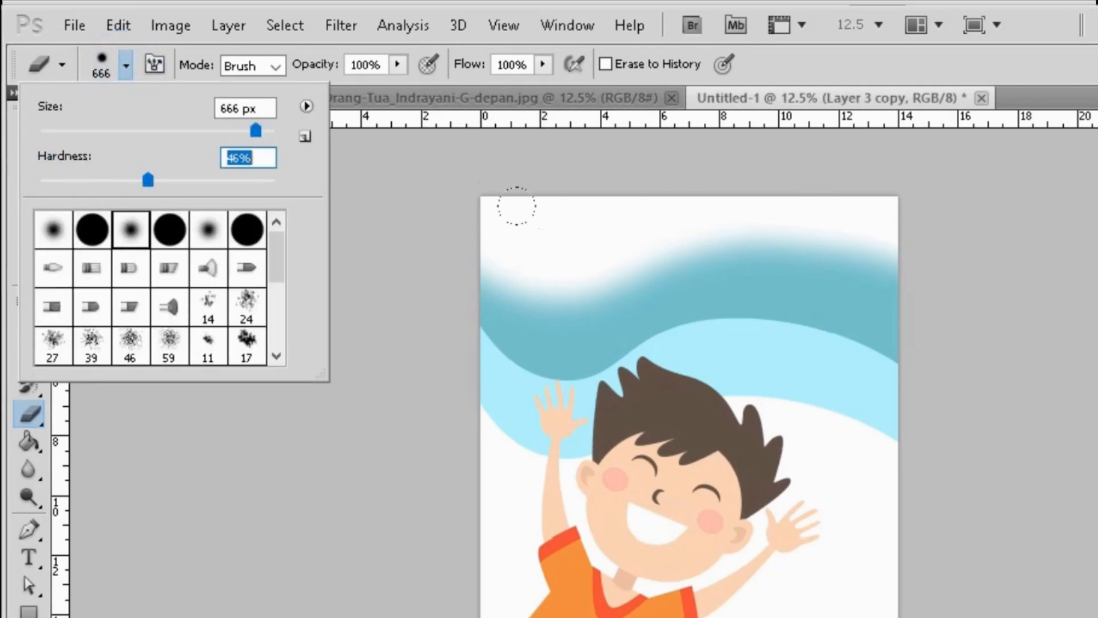
pyautogui.moveTo(458, 194)
pyautogui.mouseDown()
pyautogui.moveTo(498, 232)
pyautogui.moveTo(647, 282)
pyautogui.moveTo(652, 213)
pyautogui.moveTo(748, 196)
pyautogui.moveTo(829, 204)
pyautogui.moveTo(899, 242)
pyautogui.mouseUp()
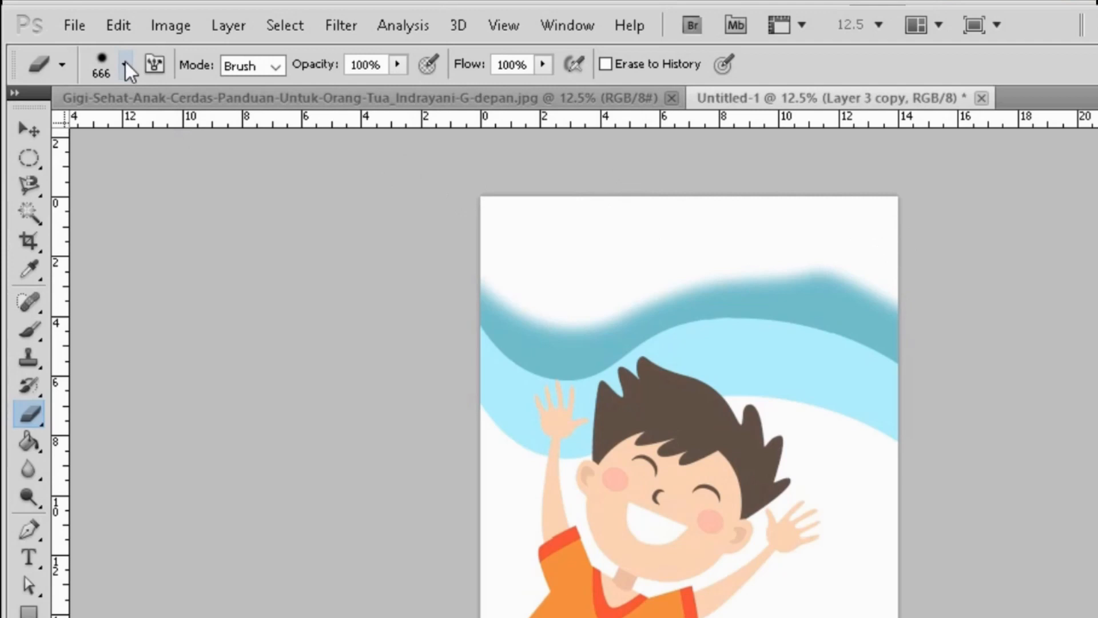
pyautogui.click(106, 23)
pyautogui.click(165, 43)
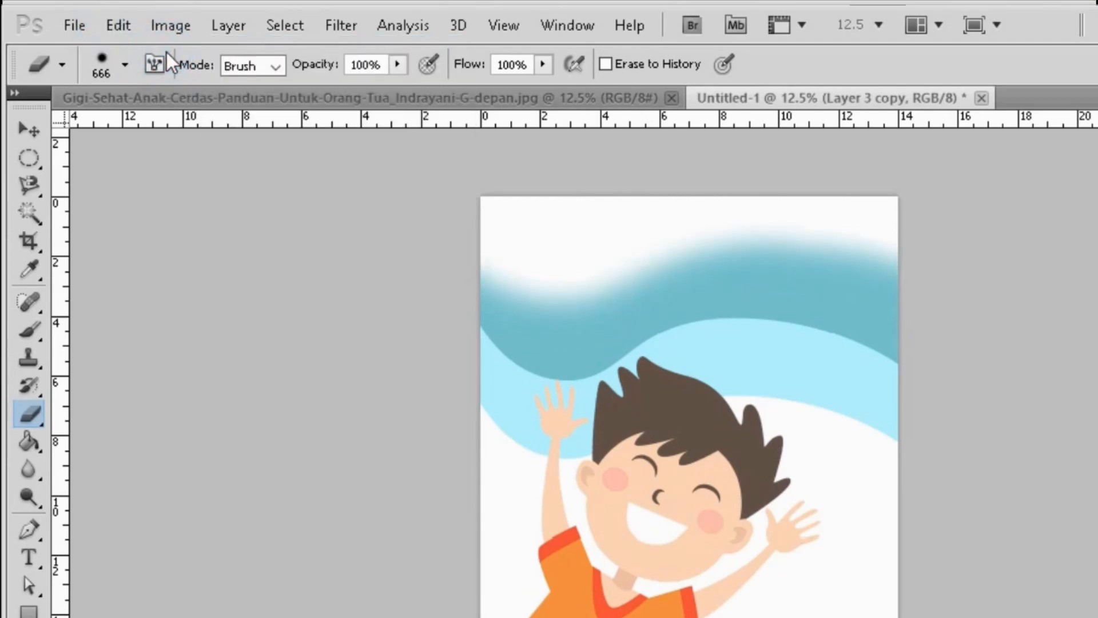
# - Try a deeper erase along the teal wave's upper edge with 0% eraser hardness, and undo the stroke
pyautogui.click(124, 66)
pyautogui.moveTo(147, 179); pyautogui.dragTo(38, 180)
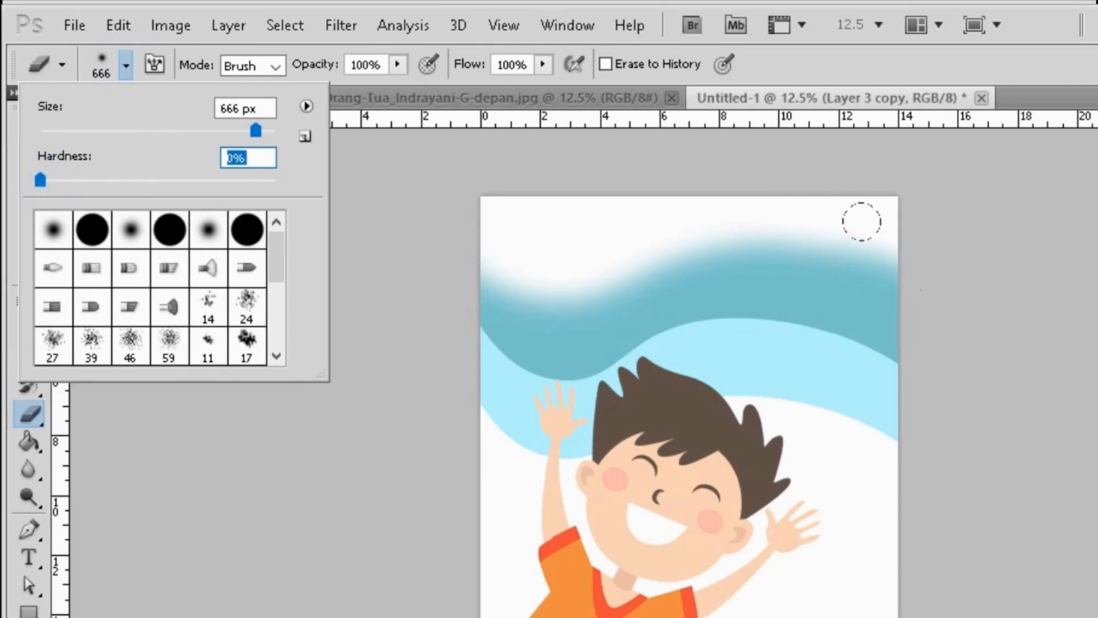
pyautogui.click(481, 247)
pyautogui.moveTo(480, 247)
pyautogui.mouseDown()
pyautogui.moveTo(513, 277)
pyautogui.moveTo(557, 278)
pyautogui.moveTo(728, 207)
pyautogui.moveTo(796, 216)
pyautogui.moveTo(859, 258)
pyautogui.mouseUp()
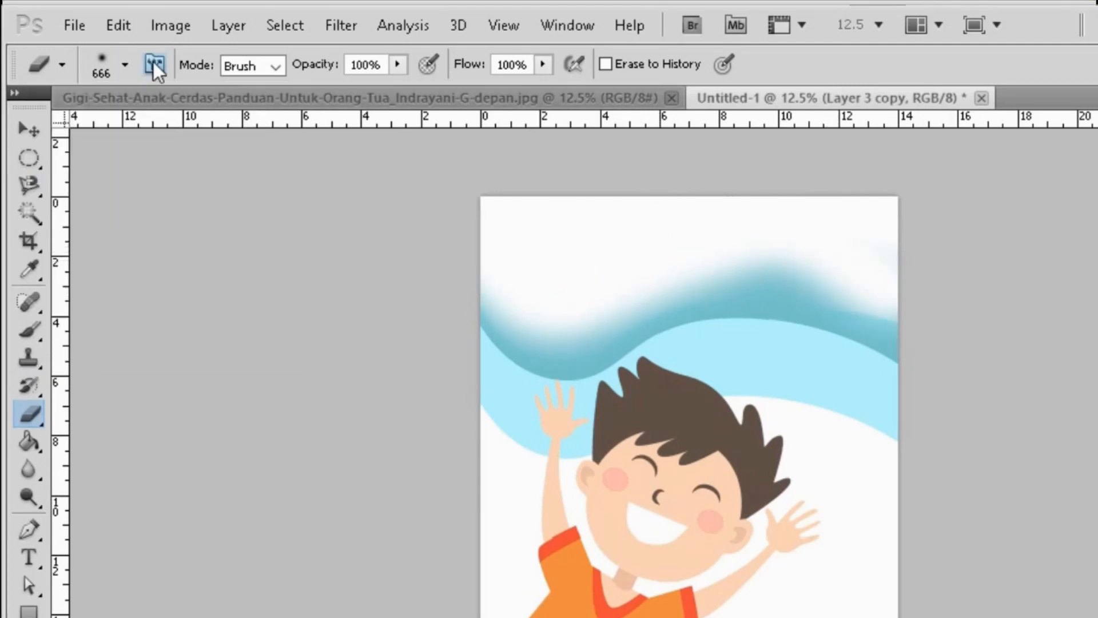
pyautogui.click(116, 26)
pyautogui.click(157, 47)
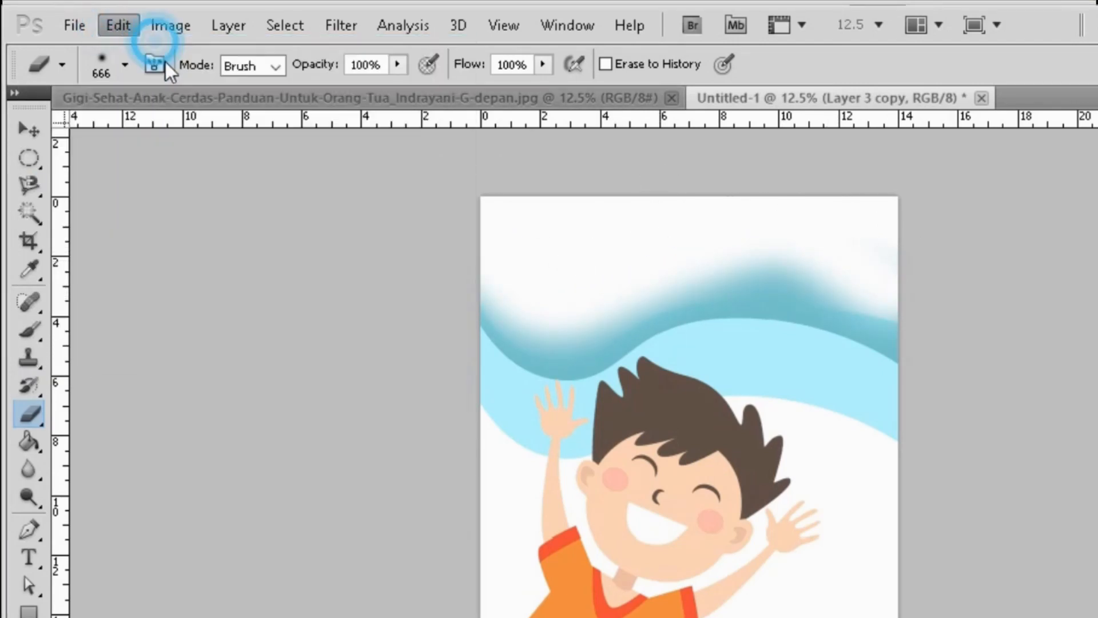
# - Set the eraser opacity to 20% and softly fade the teal wave's upper edge across the full width of the page
pyautogui.click(397, 65)
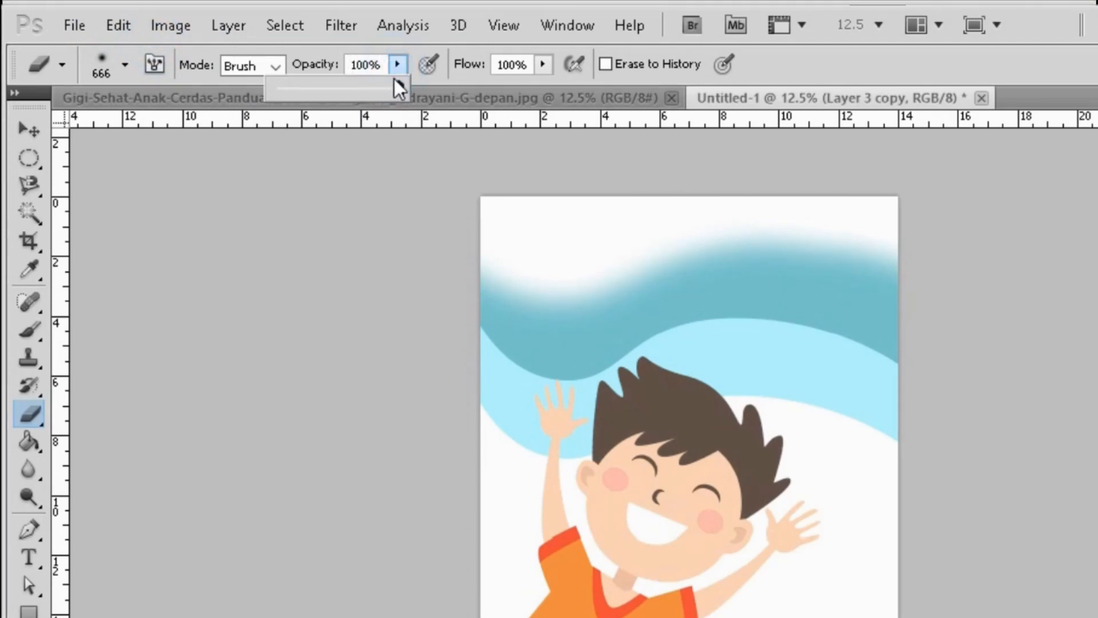
pyautogui.moveTo(305, 89); pyautogui.dragTo(300, 88)
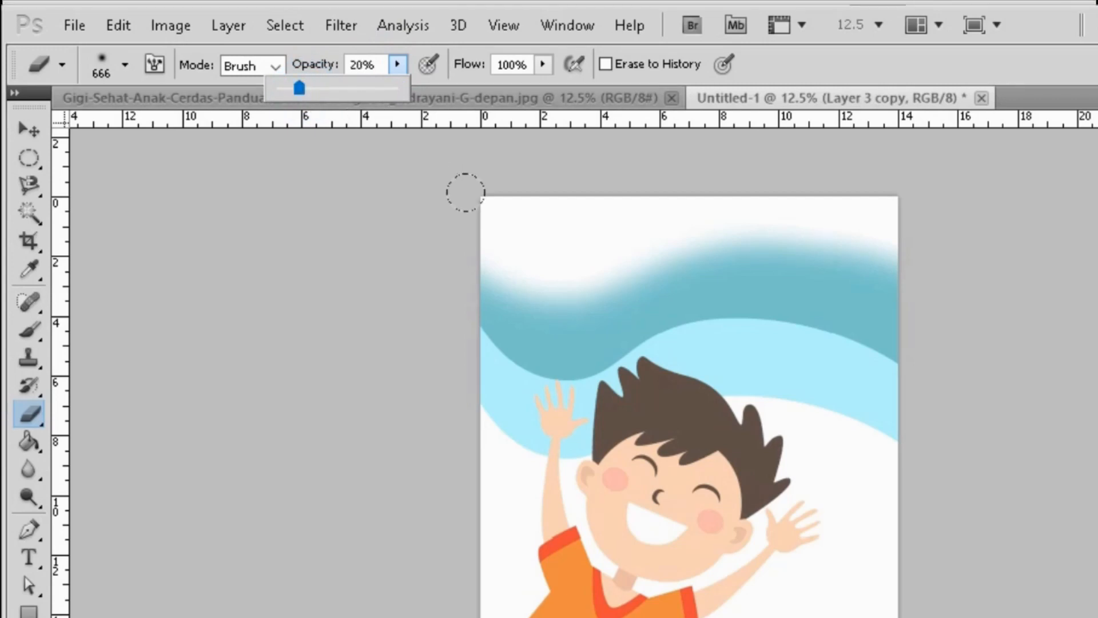
pyautogui.moveTo(540, 278)
pyautogui.mouseDown()
pyautogui.moveTo(677, 218)
pyautogui.moveTo(736, 217)
pyautogui.moveTo(815, 226)
pyautogui.moveTo(898, 271)
pyautogui.moveTo(822, 219)
pyautogui.moveTo(773, 219)
pyautogui.moveTo(624, 263)
pyautogui.moveTo(512, 276)
pyautogui.moveTo(472, 253)
pyautogui.moveTo(456, 219)
pyautogui.moveTo(497, 274)
pyautogui.moveTo(464, 227)
pyautogui.moveTo(539, 243)
pyautogui.moveTo(663, 214)
pyautogui.mouseUp()
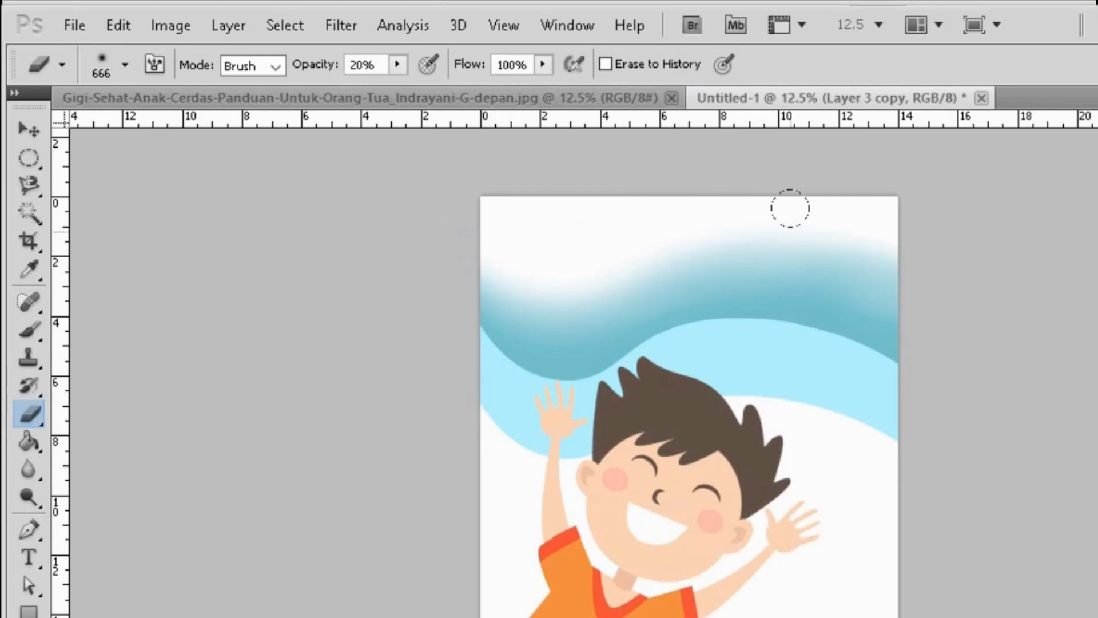
pyautogui.moveTo(812, 236)
pyautogui.mouseDown()
pyautogui.moveTo(716, 215)
pyautogui.moveTo(527, 262)
pyautogui.moveTo(466, 243)
pyautogui.mouseUp()
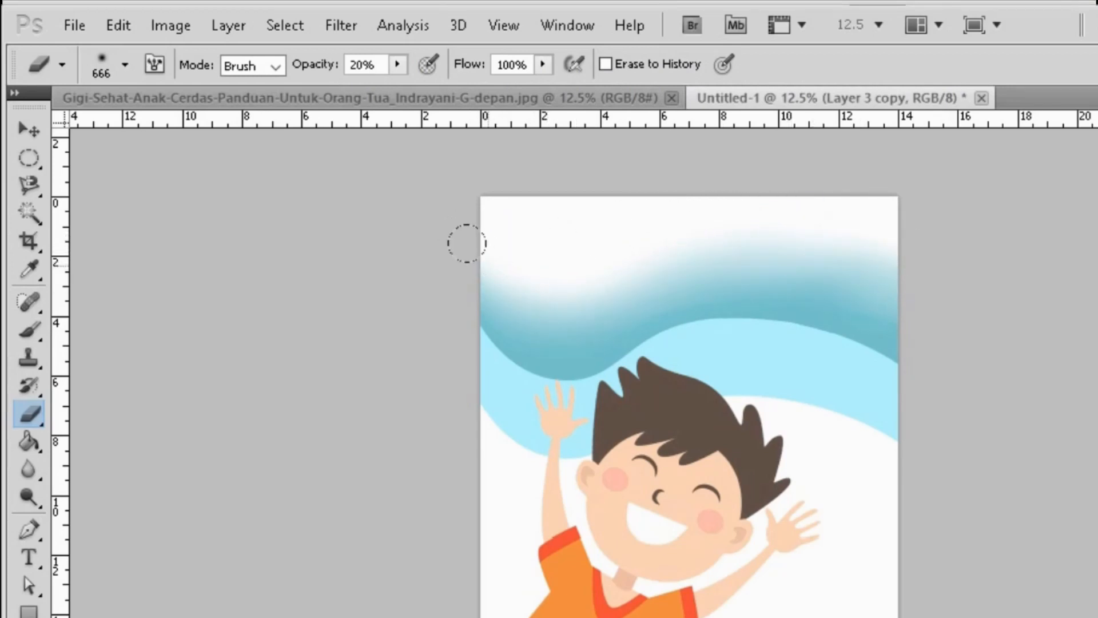
pyautogui.moveTo(908, 274)
pyautogui.mouseDown()
pyautogui.moveTo(896, 286)
pyautogui.moveTo(848, 238)
pyautogui.moveTo(738, 229)
pyautogui.moveTo(549, 264)
pyautogui.mouseUp()
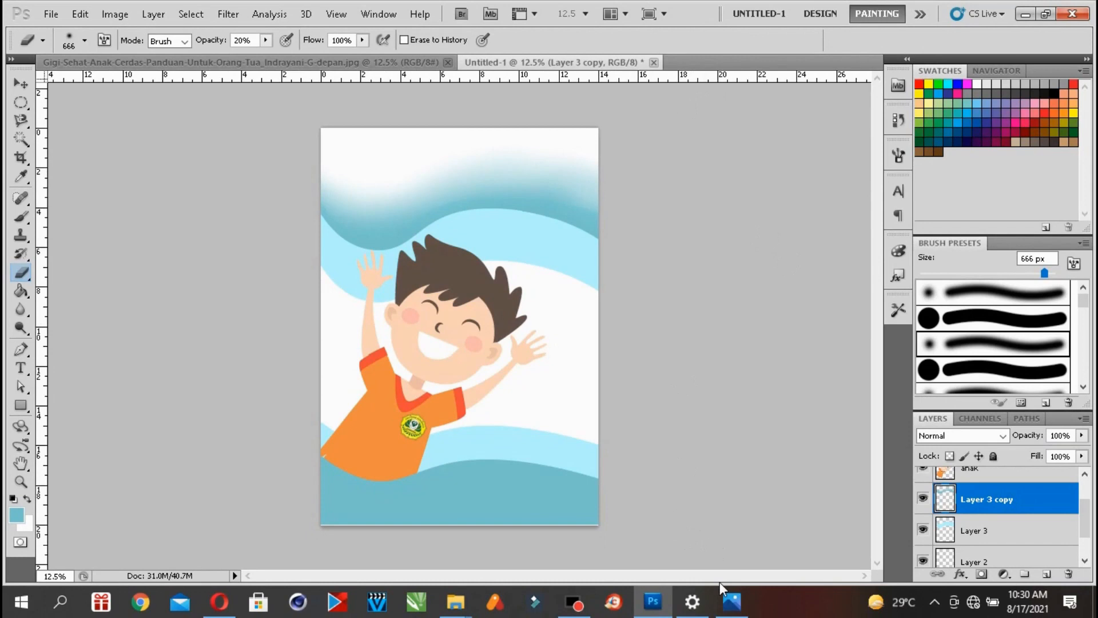
# - Recolour the faded wave on Layer 3 copy to a brighter cyan with Hue/Saturation, shifting the hue slightly negative and setting saturation to +52
pyautogui.click(728, 598)
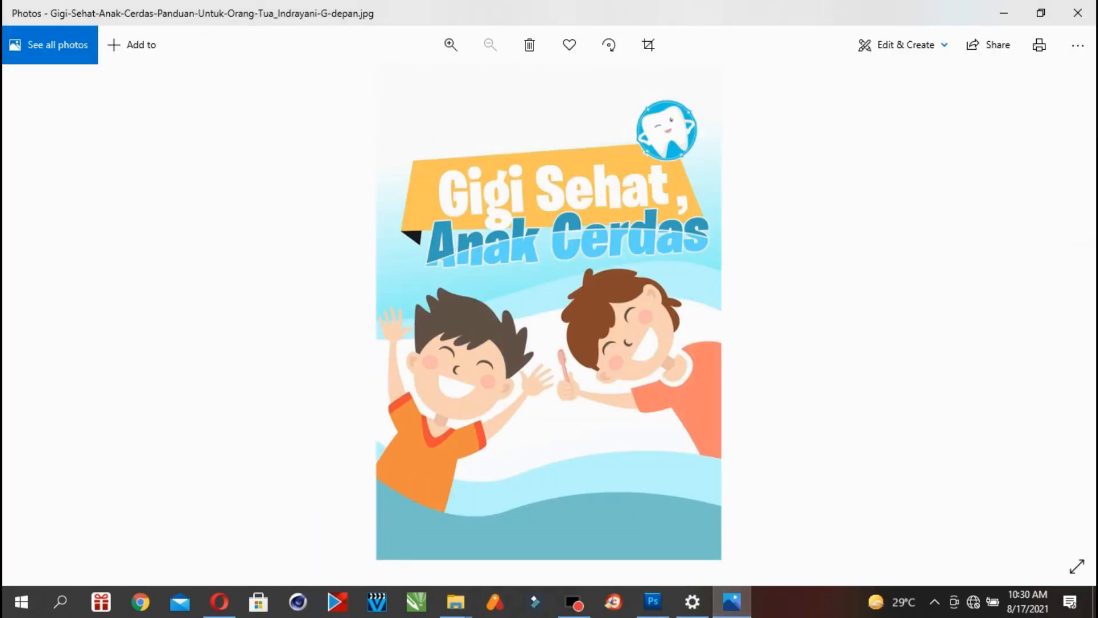
pyautogui.click(732, 601)
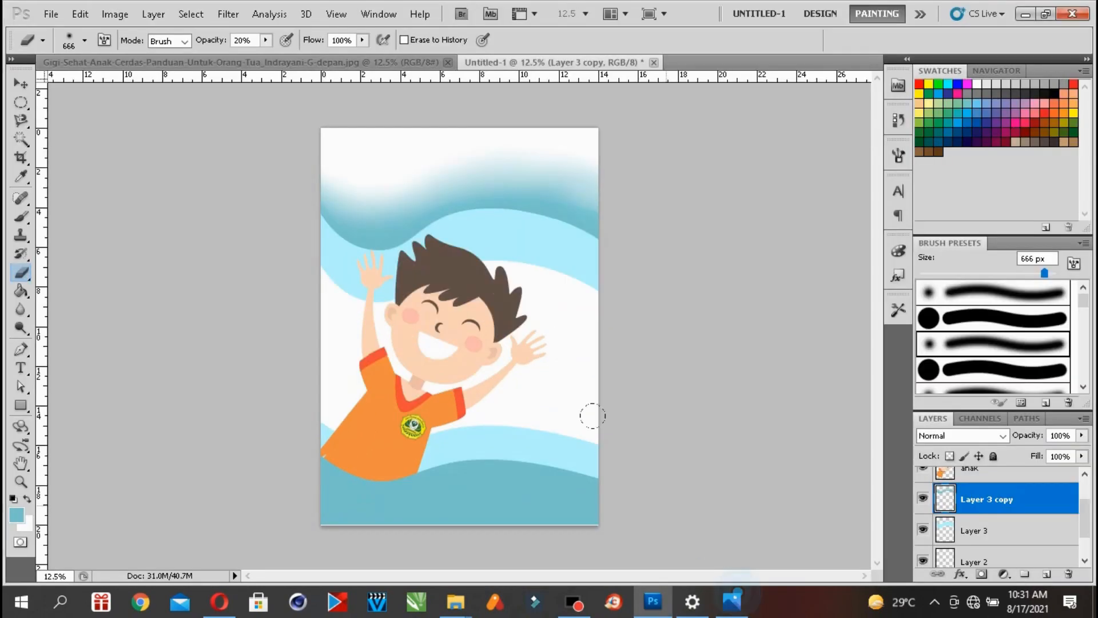
pyautogui.click(20, 83)
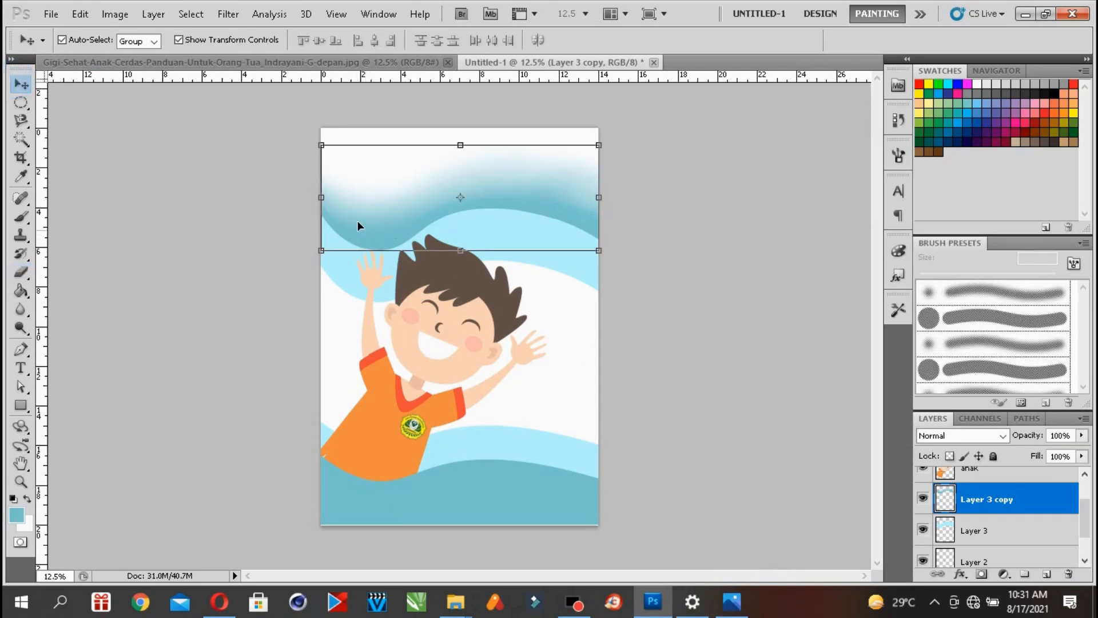
pyautogui.click(114, 14)
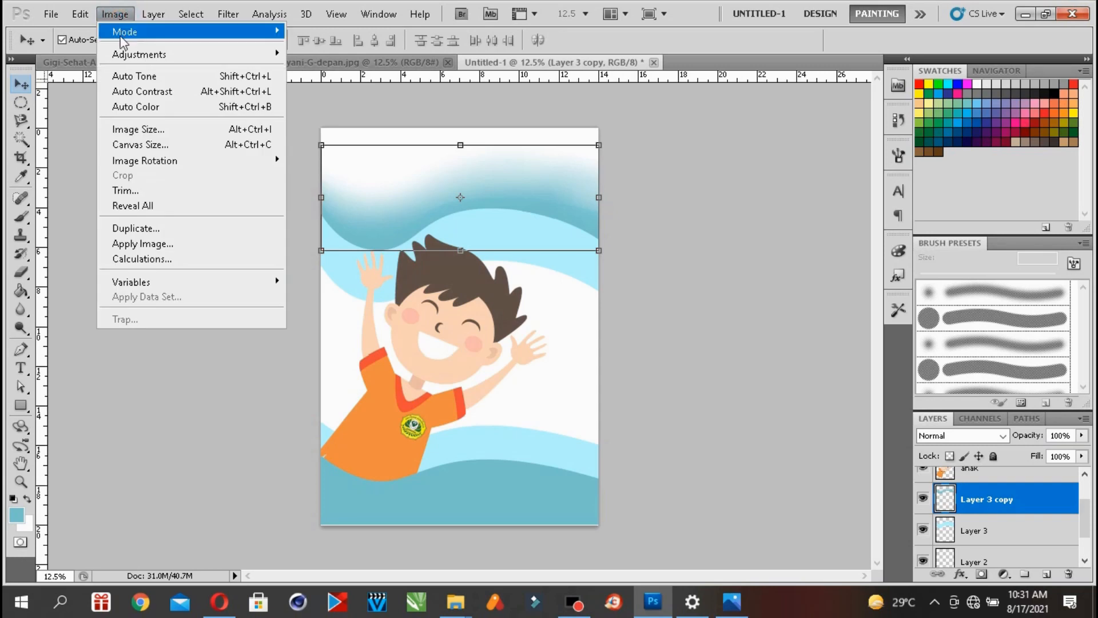
pyautogui.moveTo(129, 60)
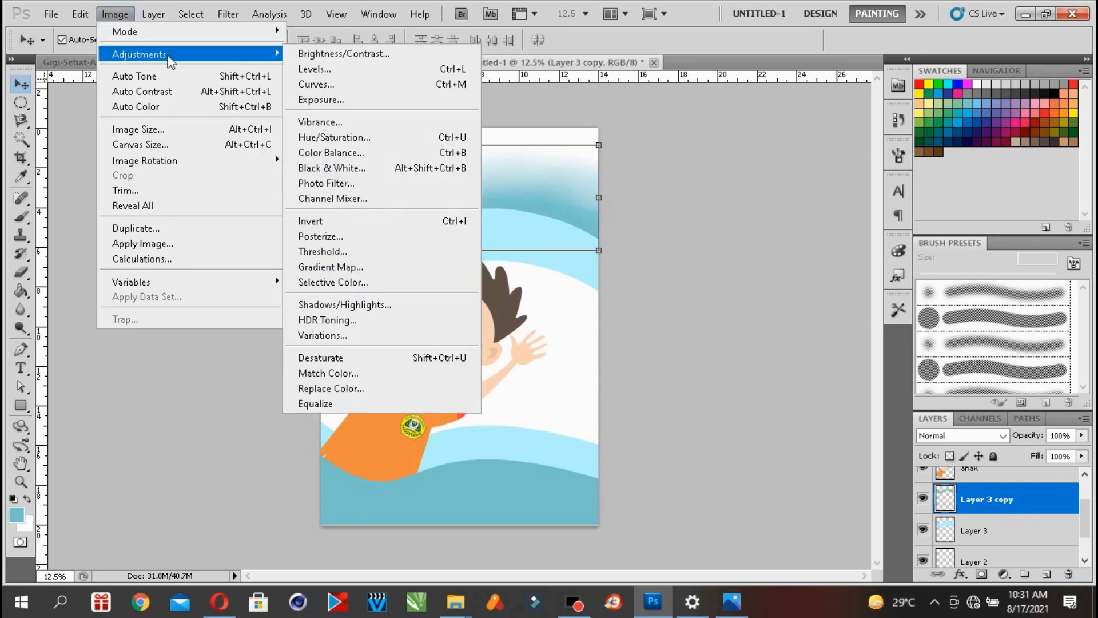
pyautogui.click(317, 139)
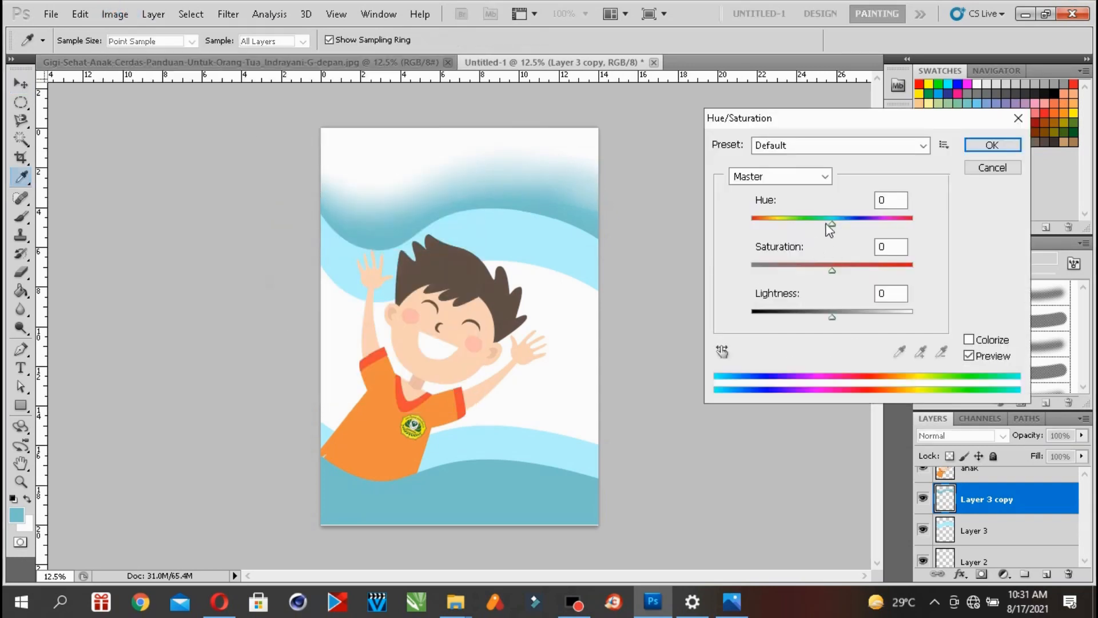
pyautogui.moveTo(839, 229); pyautogui.dragTo(820, 227)
pyautogui.moveTo(833, 270); pyautogui.dragTo(877, 292)
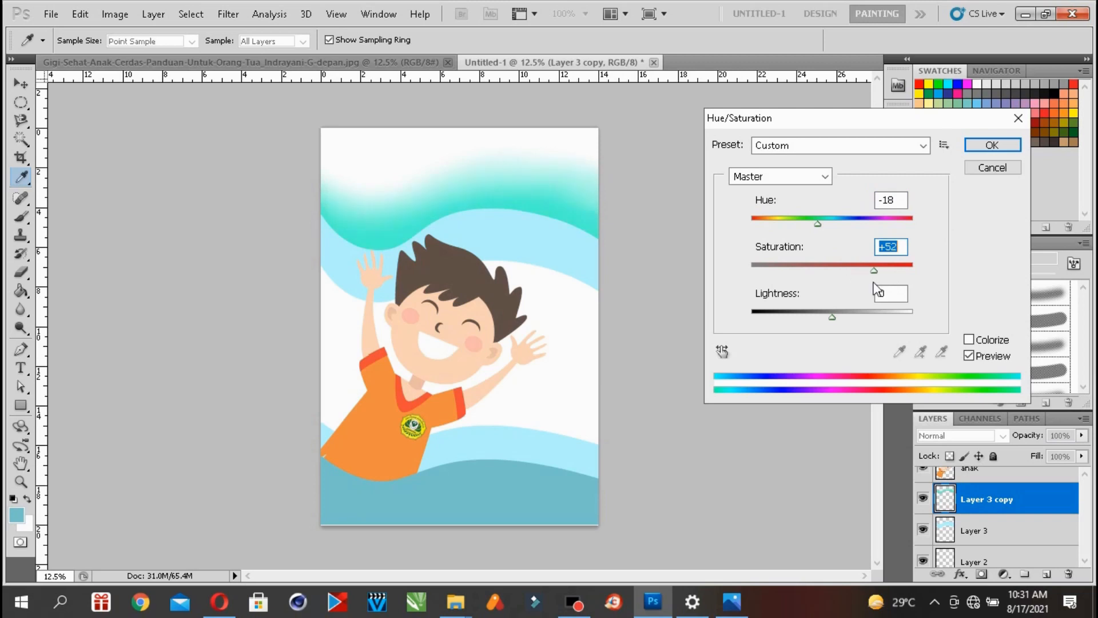
pyautogui.moveTo(818, 224); pyautogui.dragTo(827, 224)
pyautogui.click(992, 145)
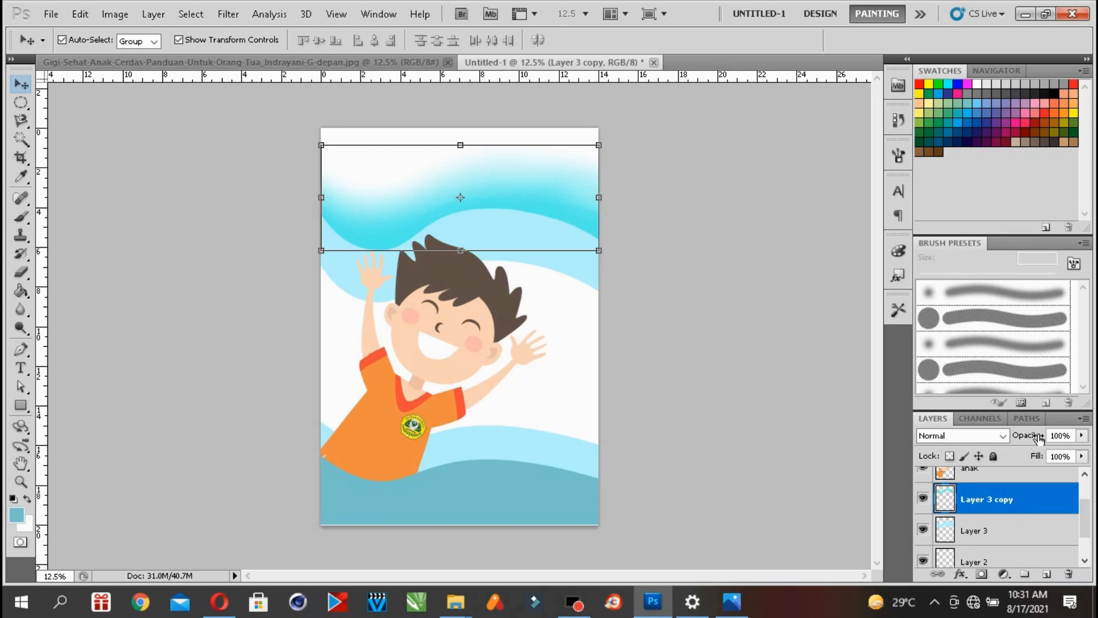
# - Try lowering the opacity of Layer 3 copy to 71%, and restore it to 100%
pyautogui.click(1082, 436)
pyautogui.moveTo(1083, 451); pyautogui.dragTo(1060, 456)
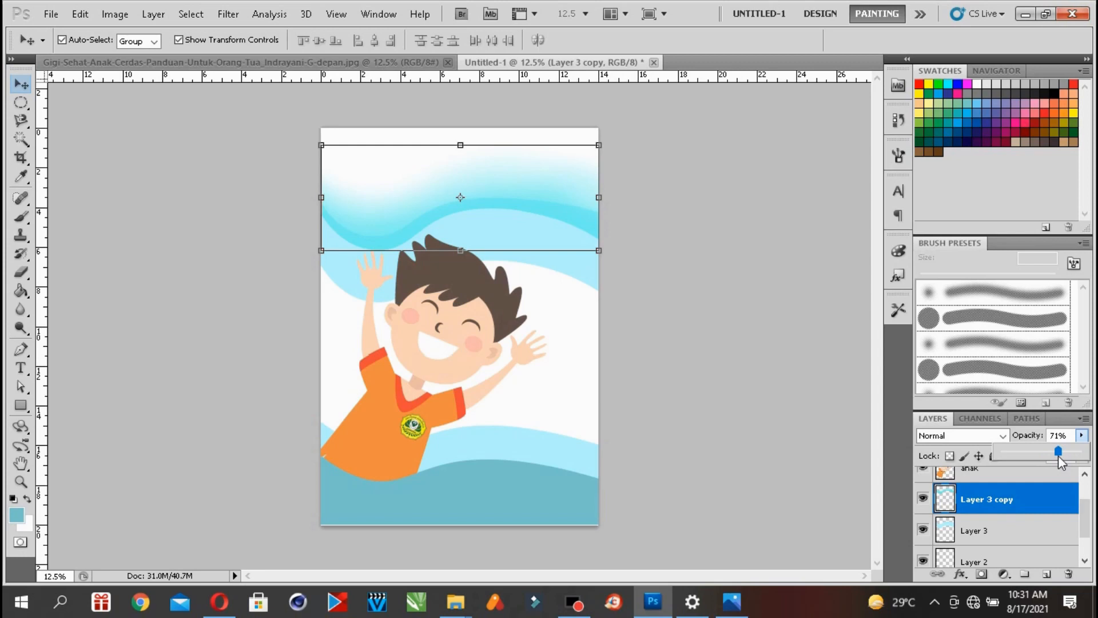
pyautogui.moveTo(1058, 462); pyautogui.dragTo(1086, 463)
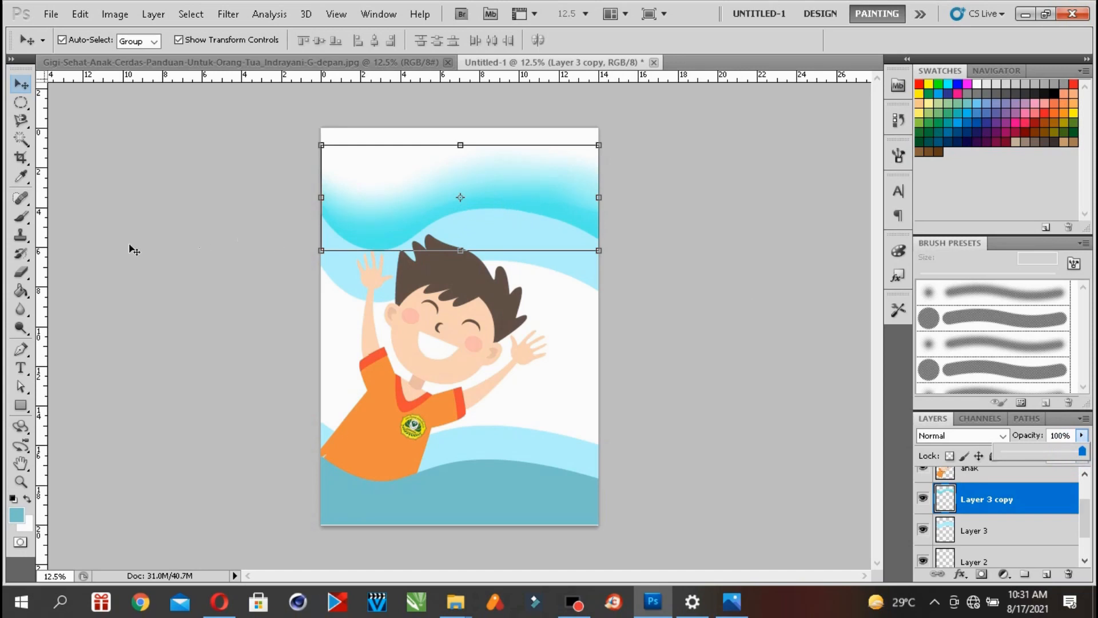
# - Compare the waves with the reference cover, and start a text at the shirt's lower edge with a font size of 72 pt
pyautogui.click(731, 601)
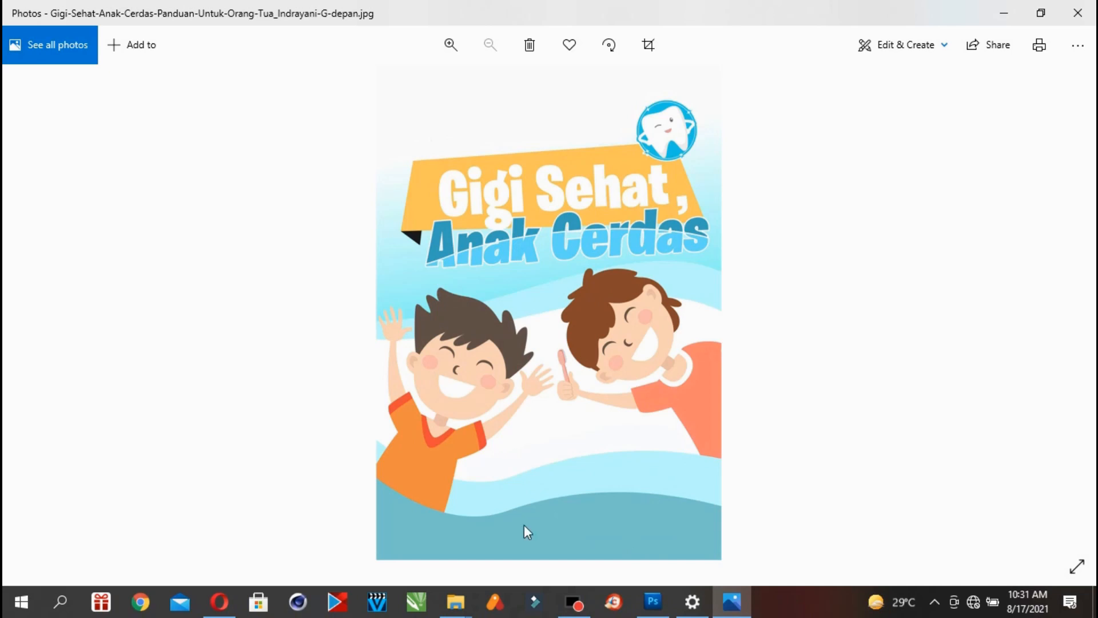
pyautogui.click(652, 601)
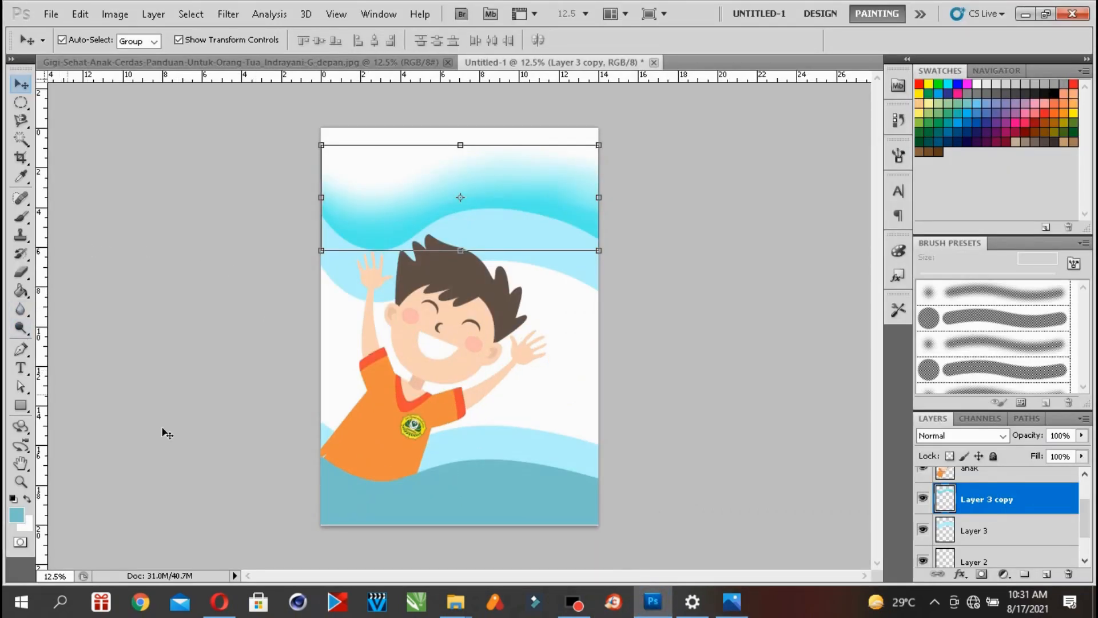
pyautogui.click(733, 607)
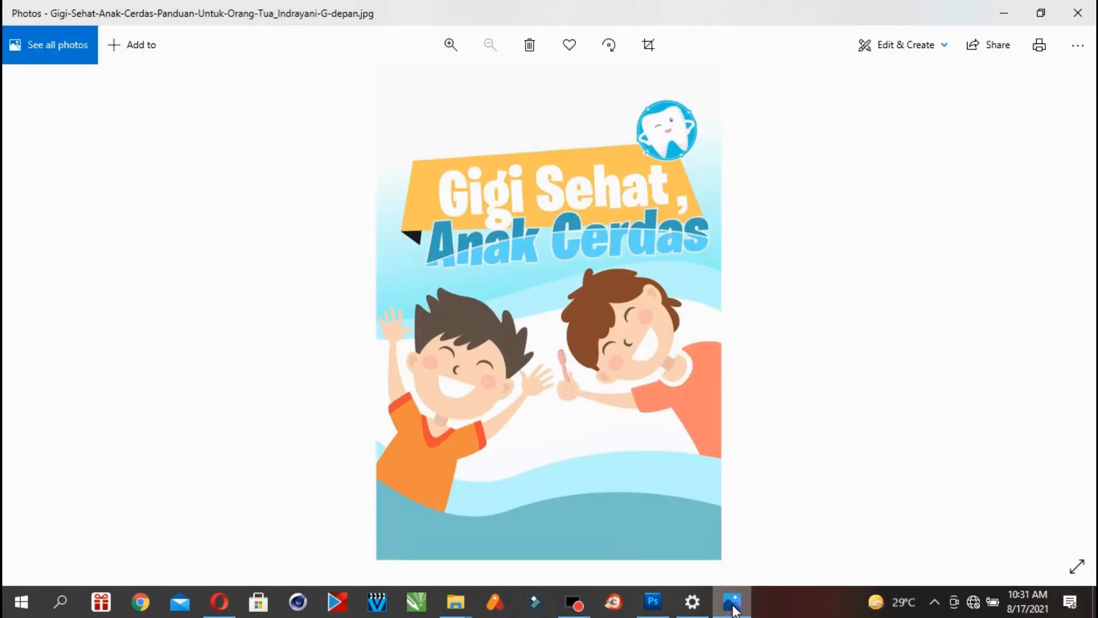
pyautogui.click(734, 610)
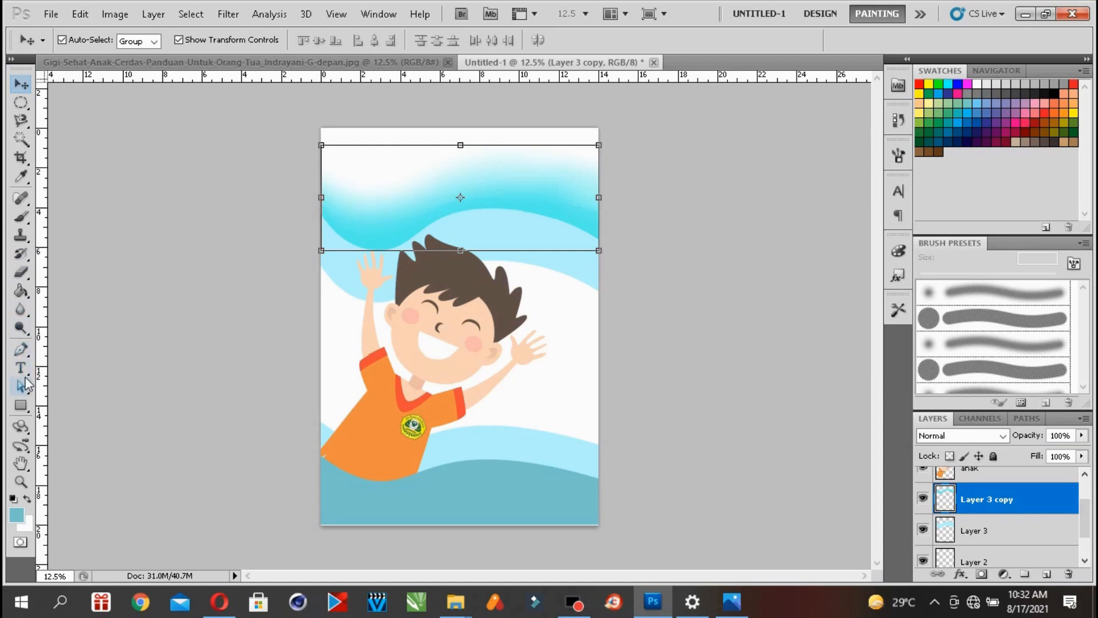
pyautogui.click(23, 373)
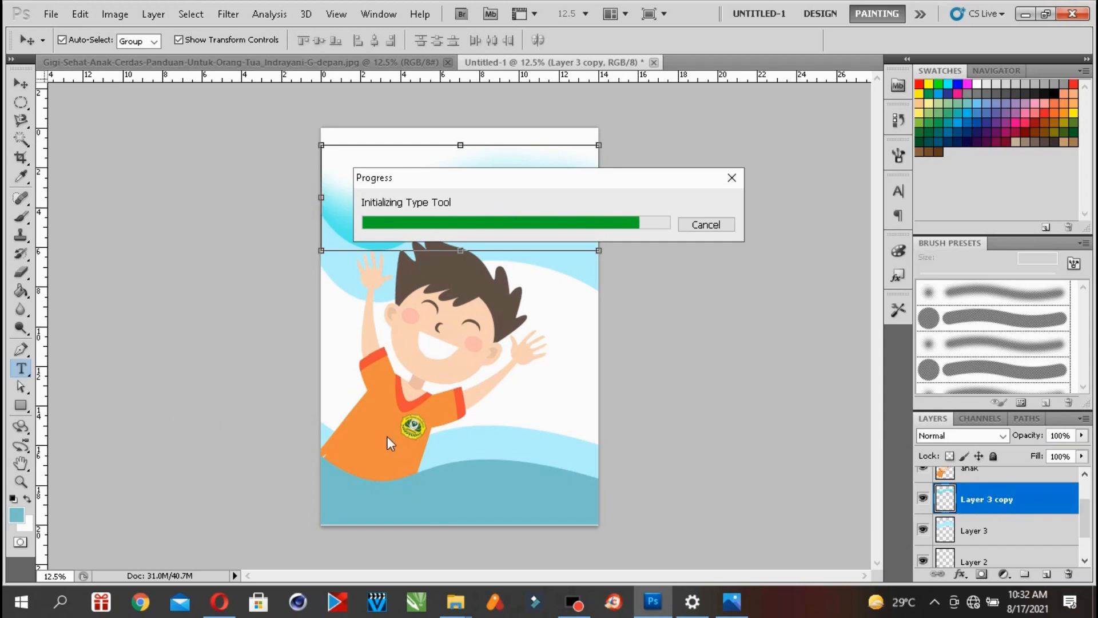
pyautogui.click(399, 471)
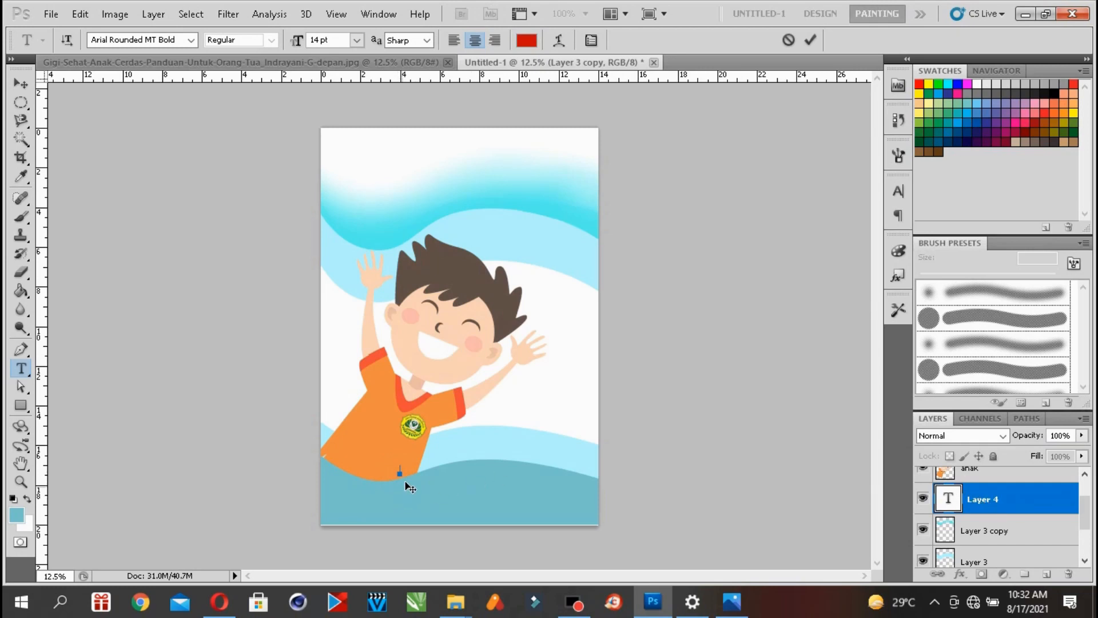
pyautogui.click(357, 41)
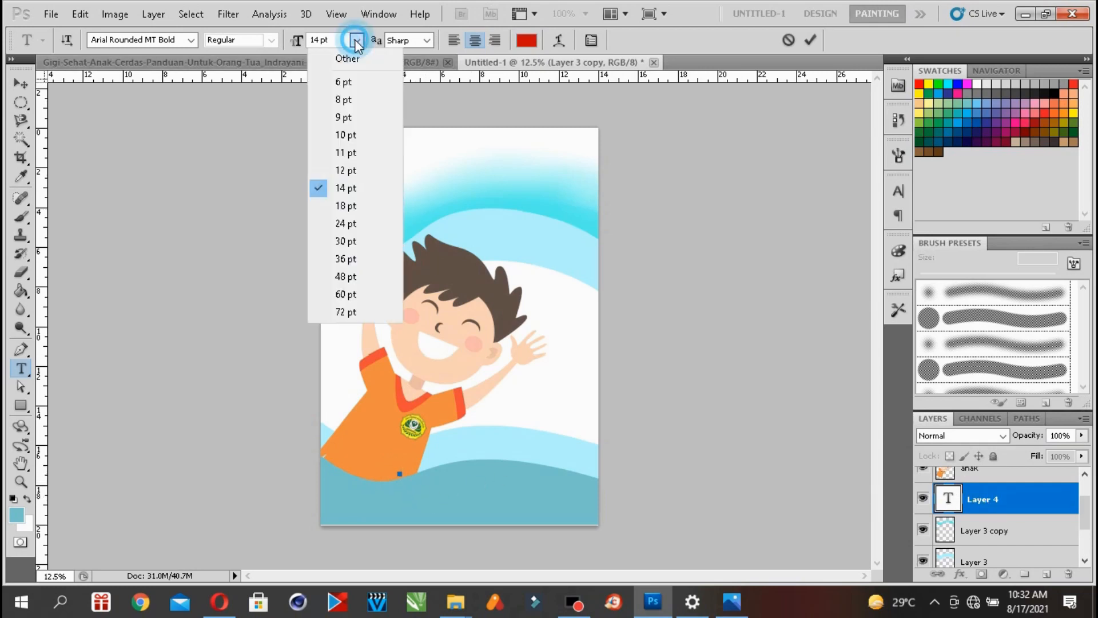
pyautogui.click(347, 312)
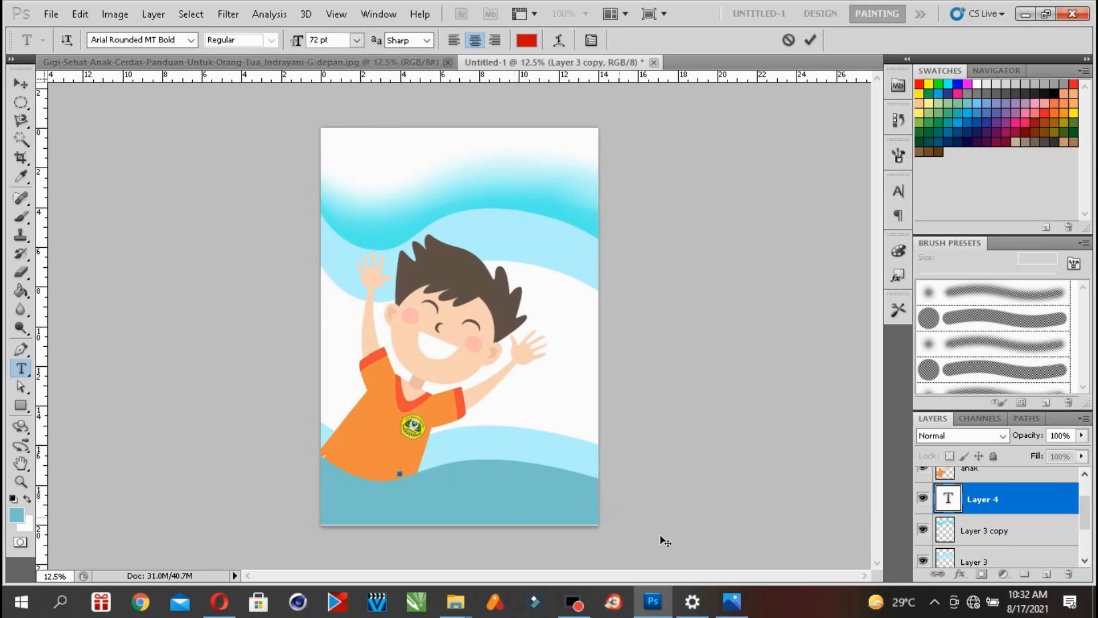
# - Examine the title wording and lettering on the reference cover
pyautogui.click(735, 602)
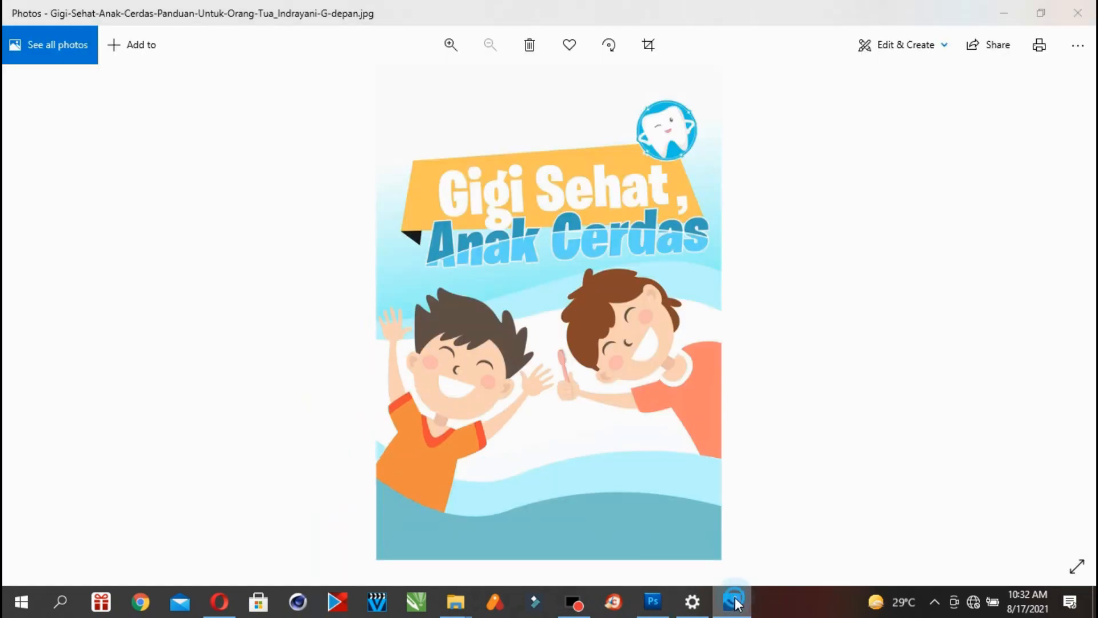
pyautogui.click(736, 603)
pyautogui.click(733, 606)
pyautogui.click(734, 606)
pyautogui.click(734, 607)
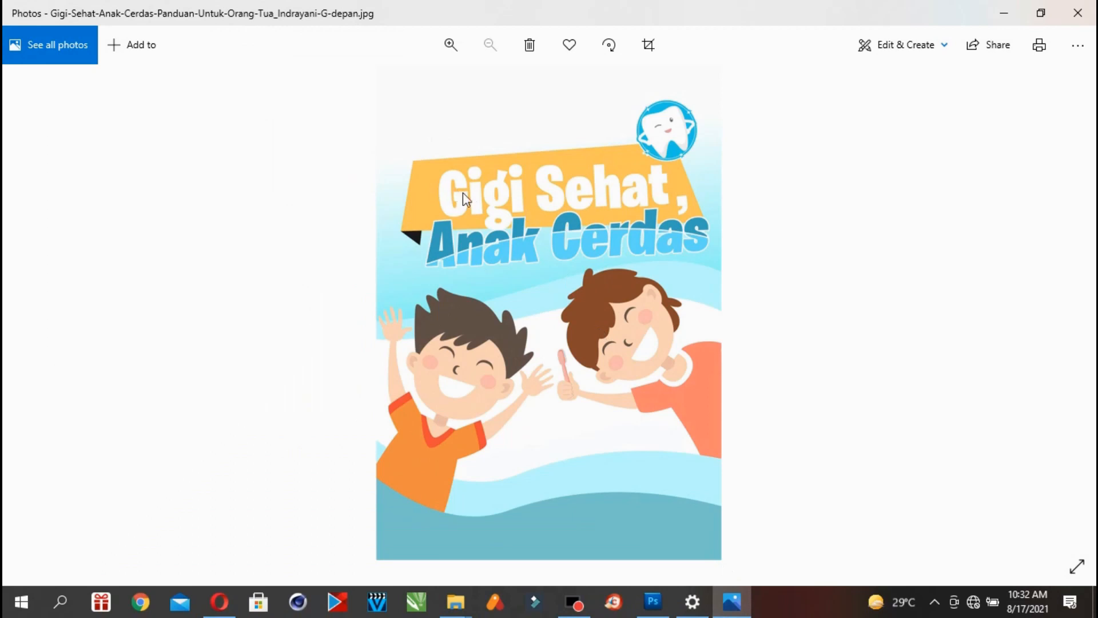
pyautogui.click(735, 605)
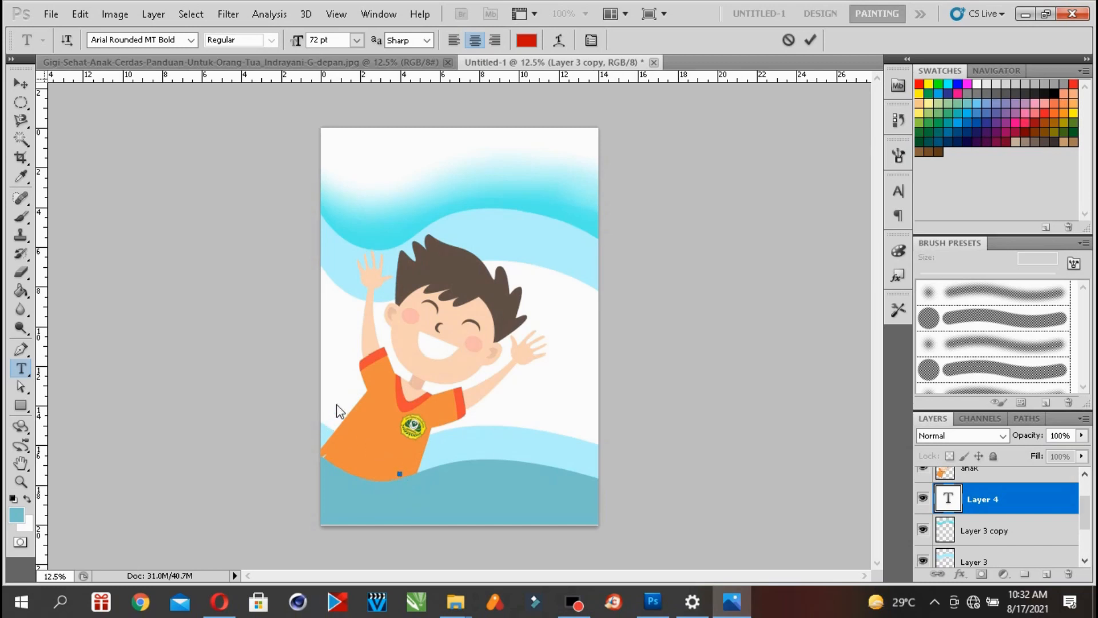
# - Try the letter G as text in the layer below the anak layer, and delete that text layer
pyautogui.click(400, 473)
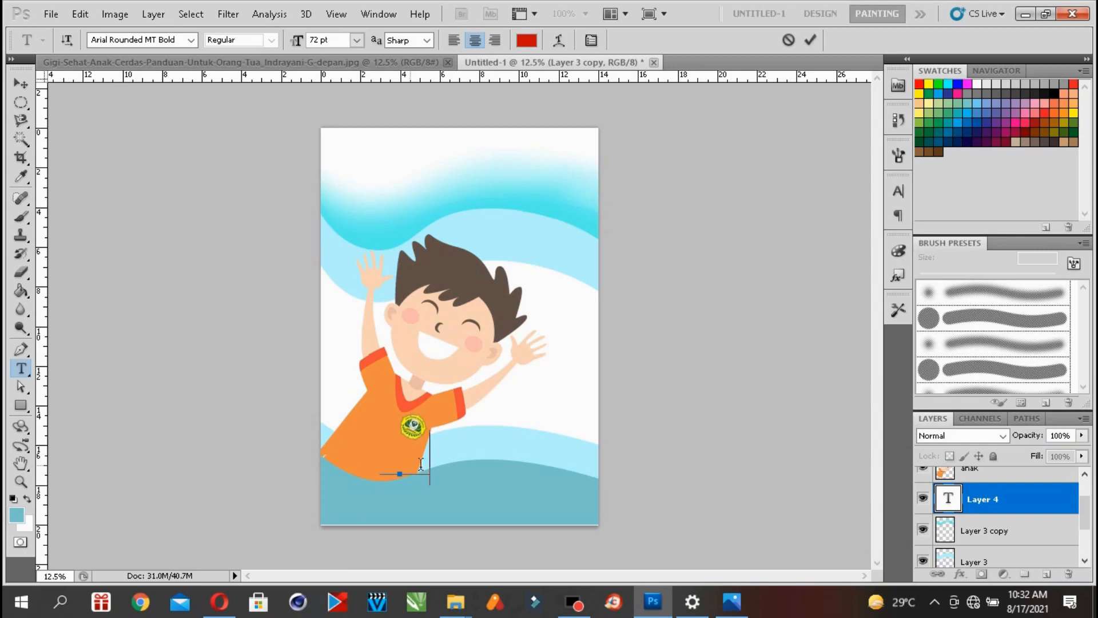
pyautogui.click(23, 85)
pyautogui.moveTo(1085, 513); pyautogui.dragTo(1085, 503)
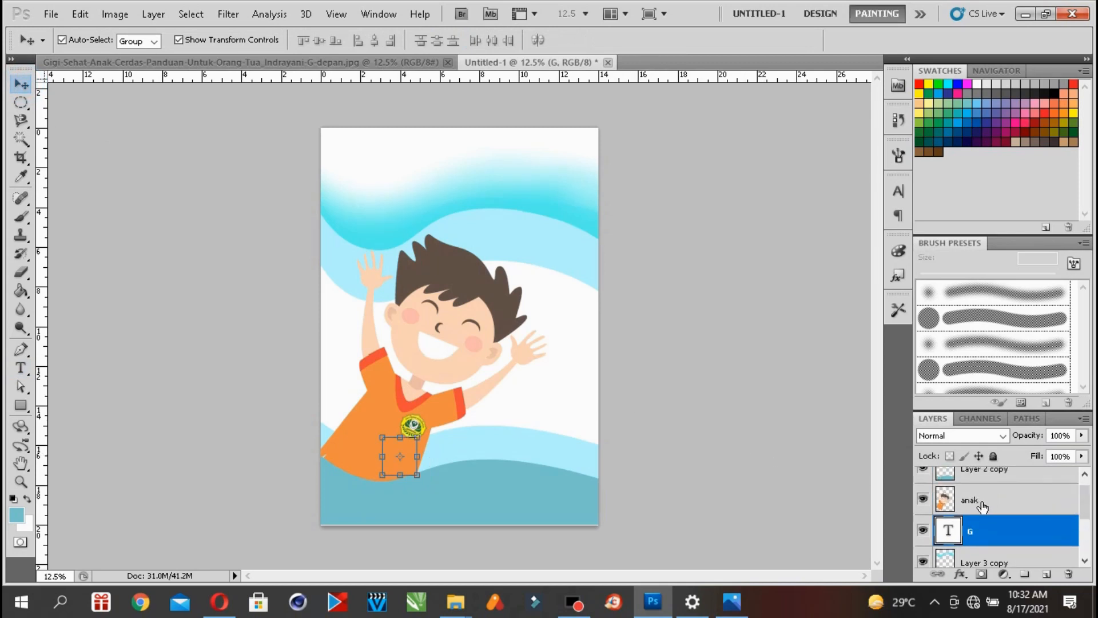
pyautogui.click(1067, 576)
pyautogui.click(524, 229)
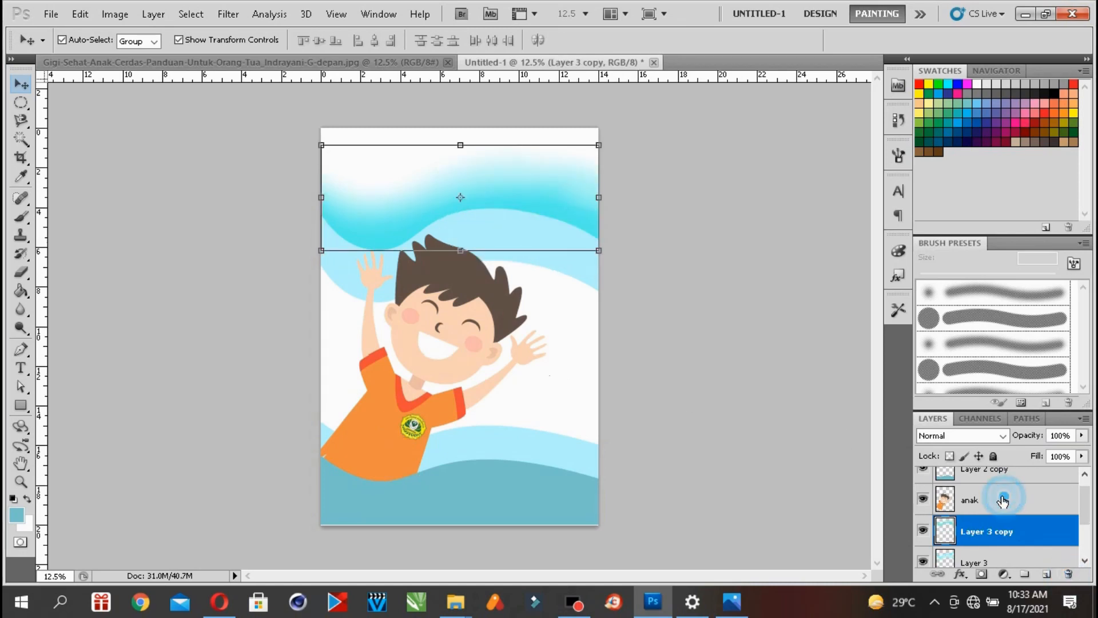
# - Add the text "Gigi Sehat" at 72 pt near the lower wave, on a new layer directly above the anak layer
pyautogui.click(1005, 502)
pyautogui.click(21, 369)
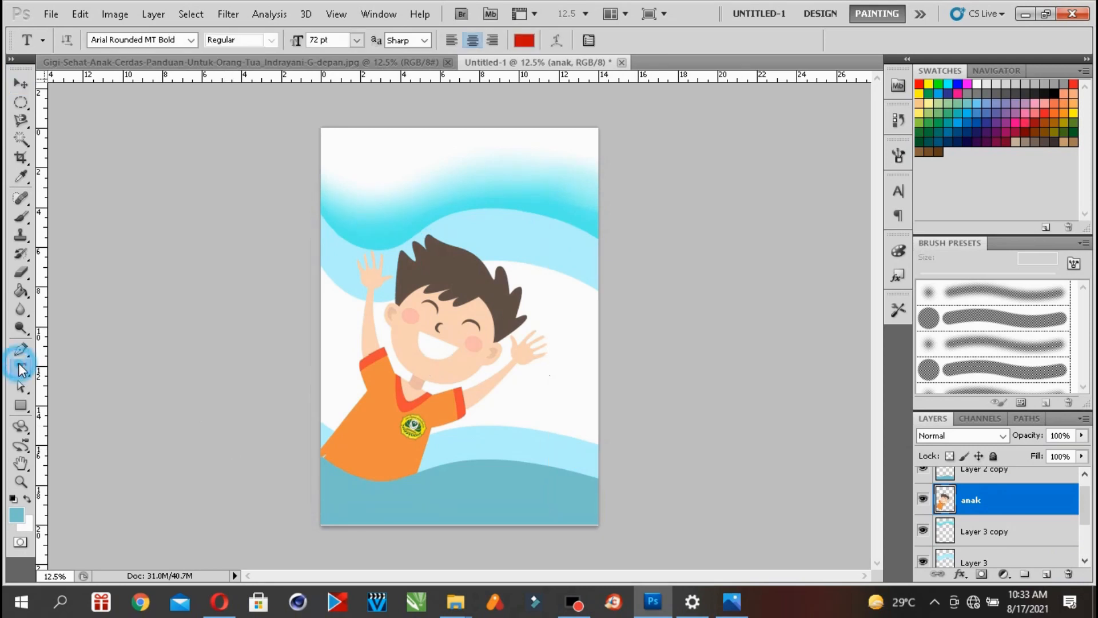
pyautogui.click(433, 479)
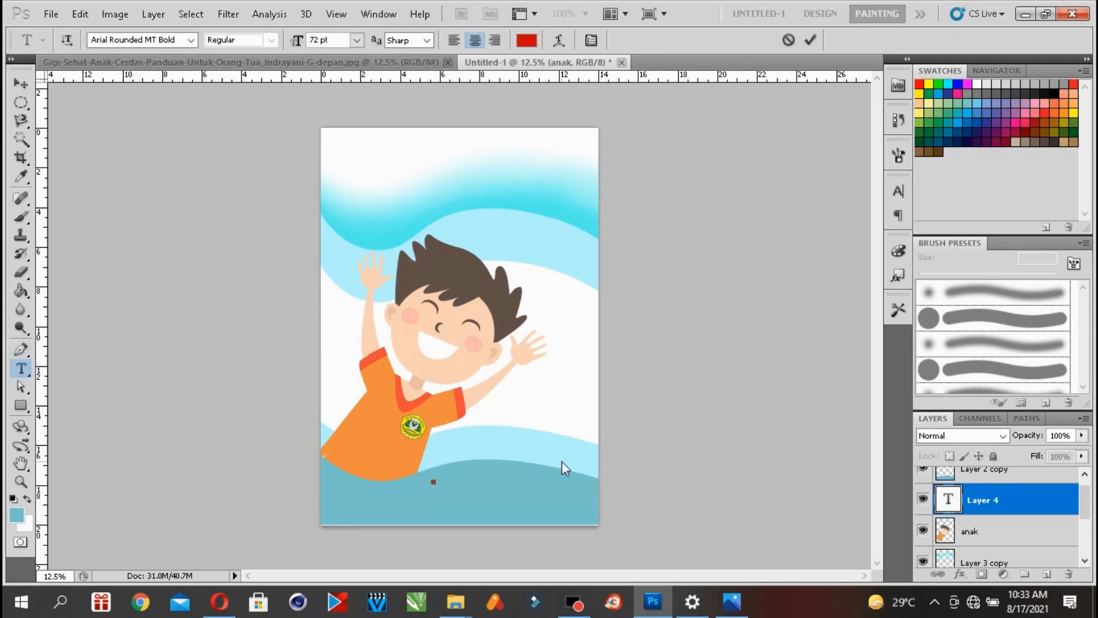
pyautogui.write('G')
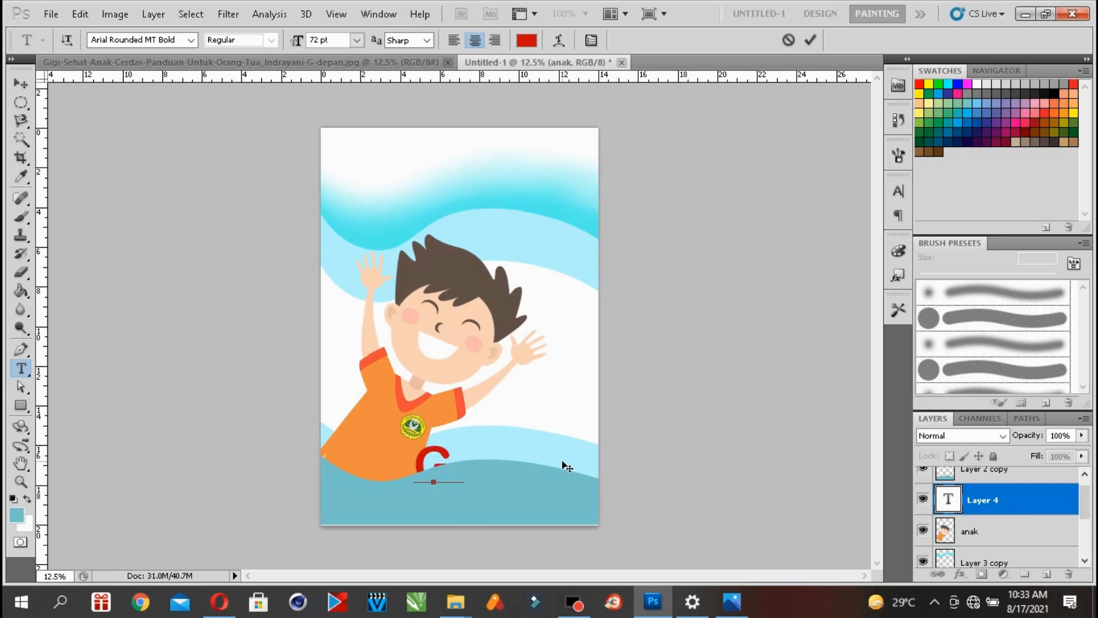
pyautogui.write('igi')
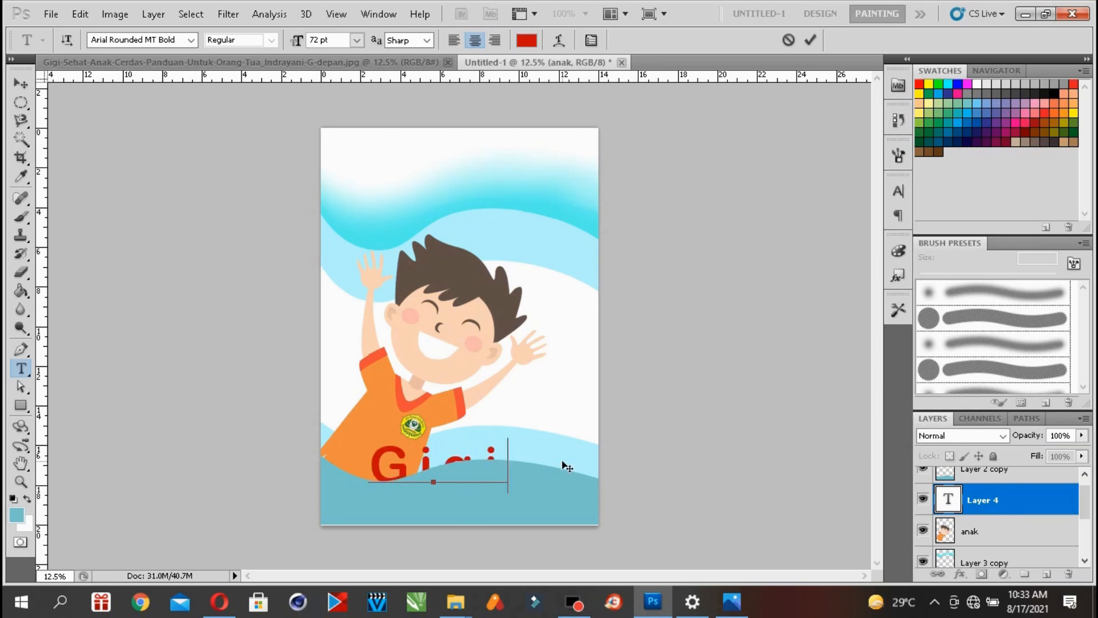
pyautogui.write(' Sehat')
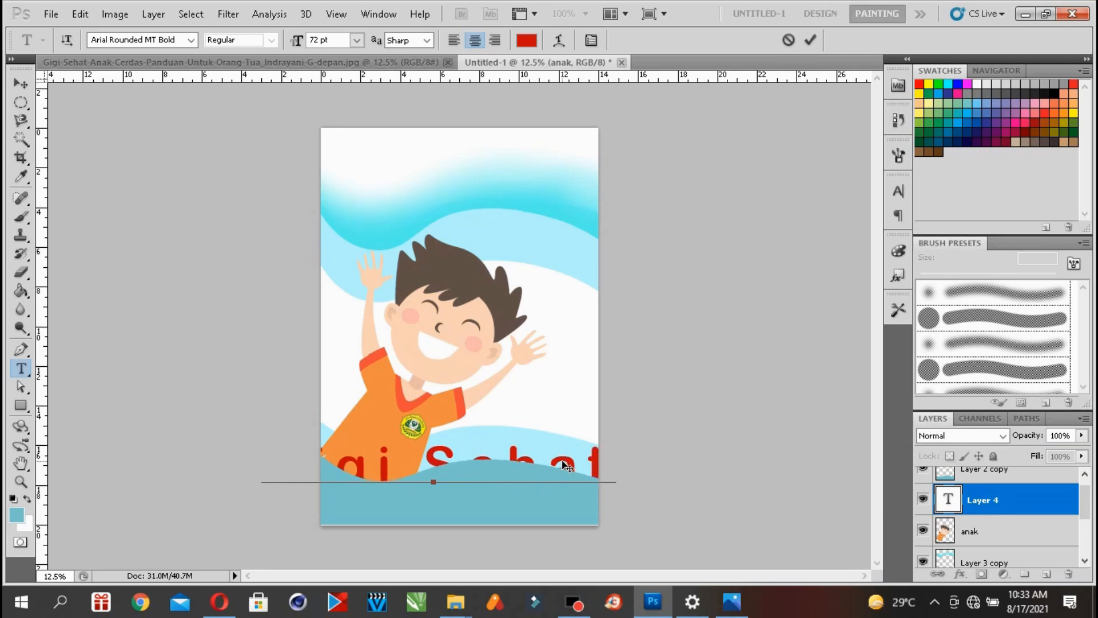
pyautogui.click(21, 83)
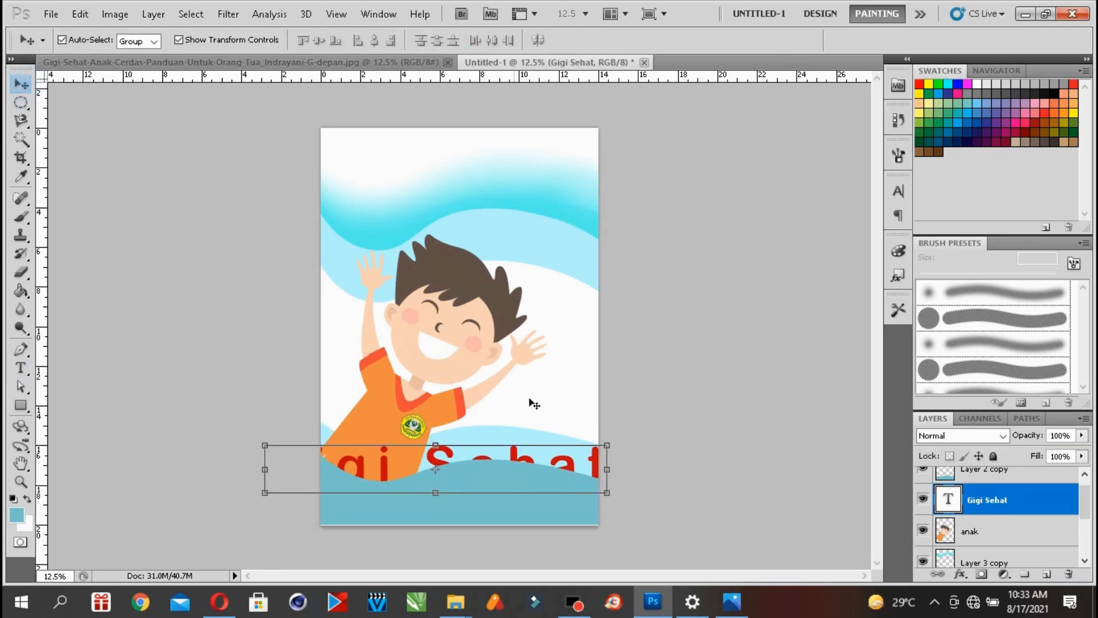
# - Move the "Gigi Sehat" text up from the lower wave onto the upper wave above the boy's head
pyautogui.moveTo(573, 466); pyautogui.dragTo(498, 214)
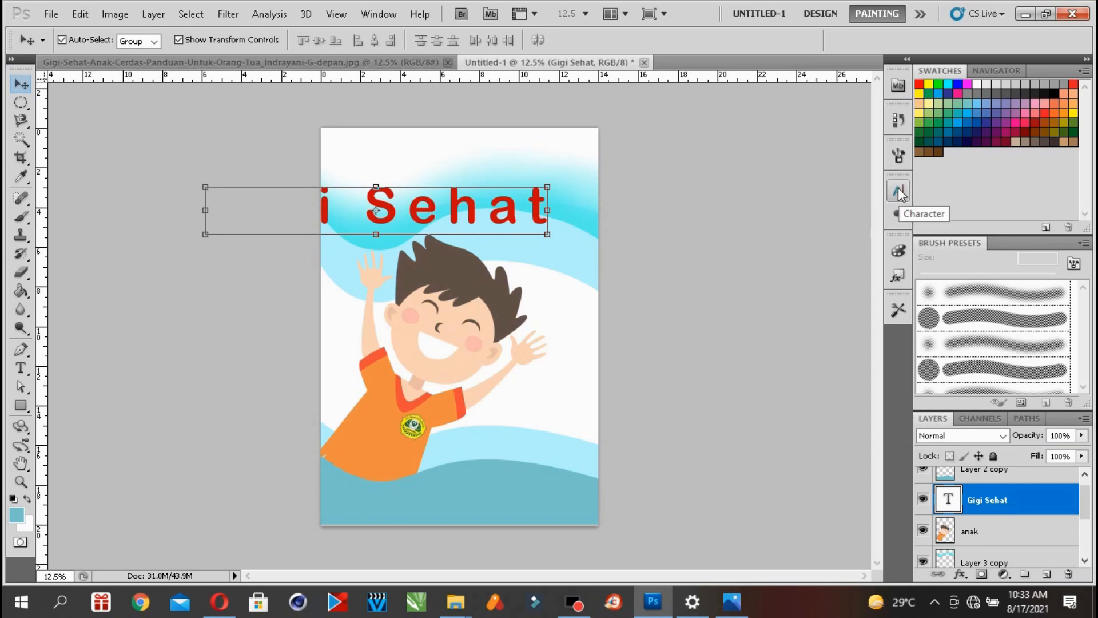
pyautogui.click(22, 369)
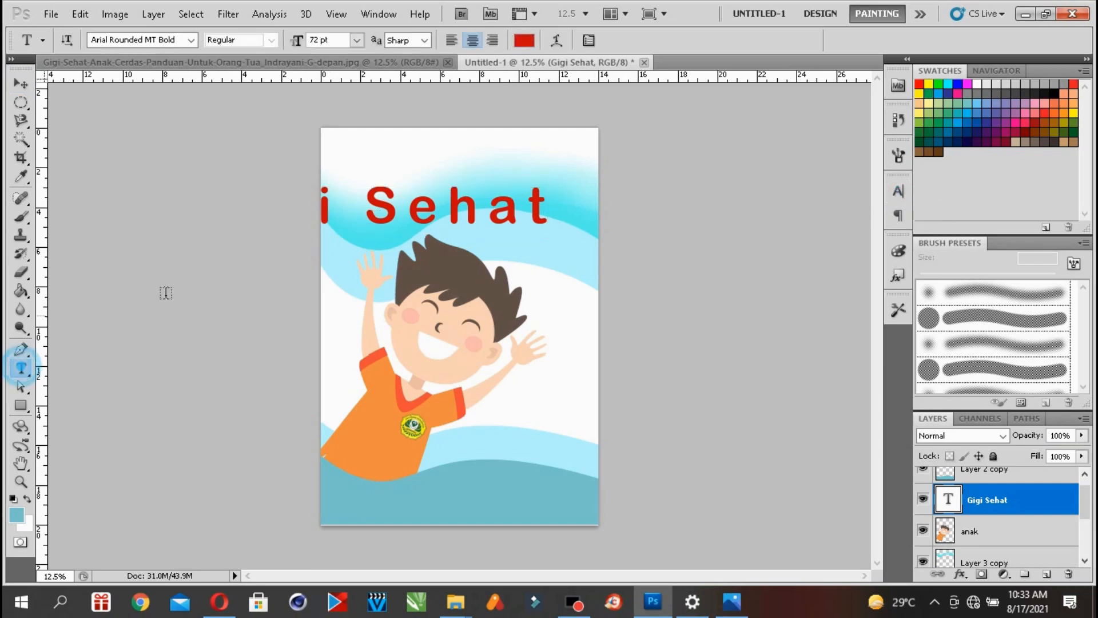
pyautogui.moveTo(529, 206); pyautogui.dragTo(408, 206)
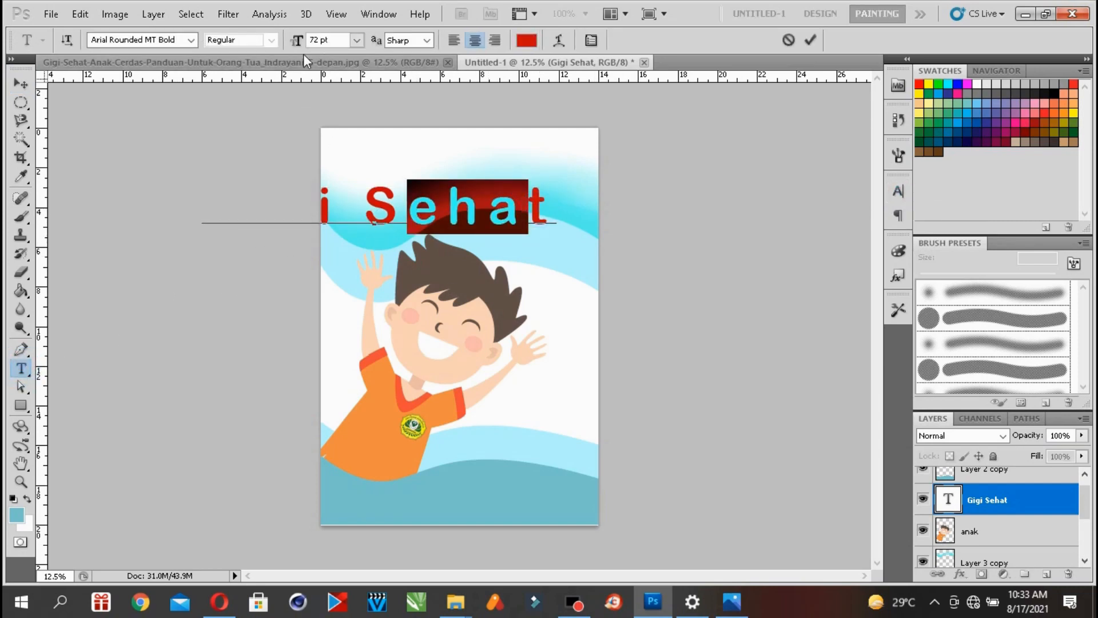
pyautogui.click(24, 85)
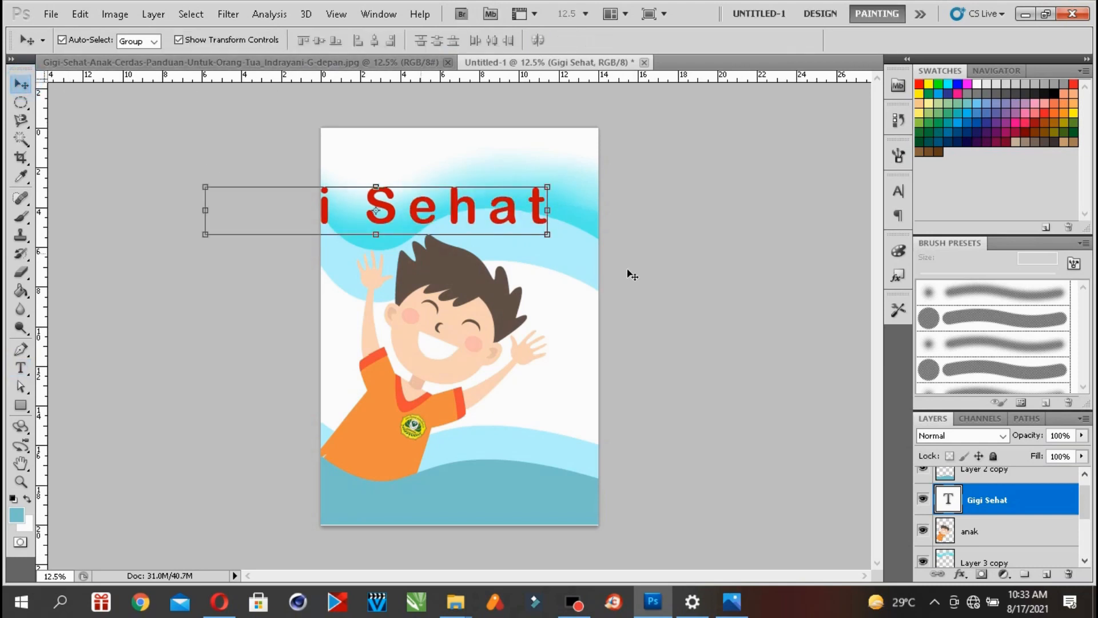
# - Set the tracking of the "Gigi Sehat" text to 0 and centre the text across the page above the boy
pyautogui.click(896, 198)
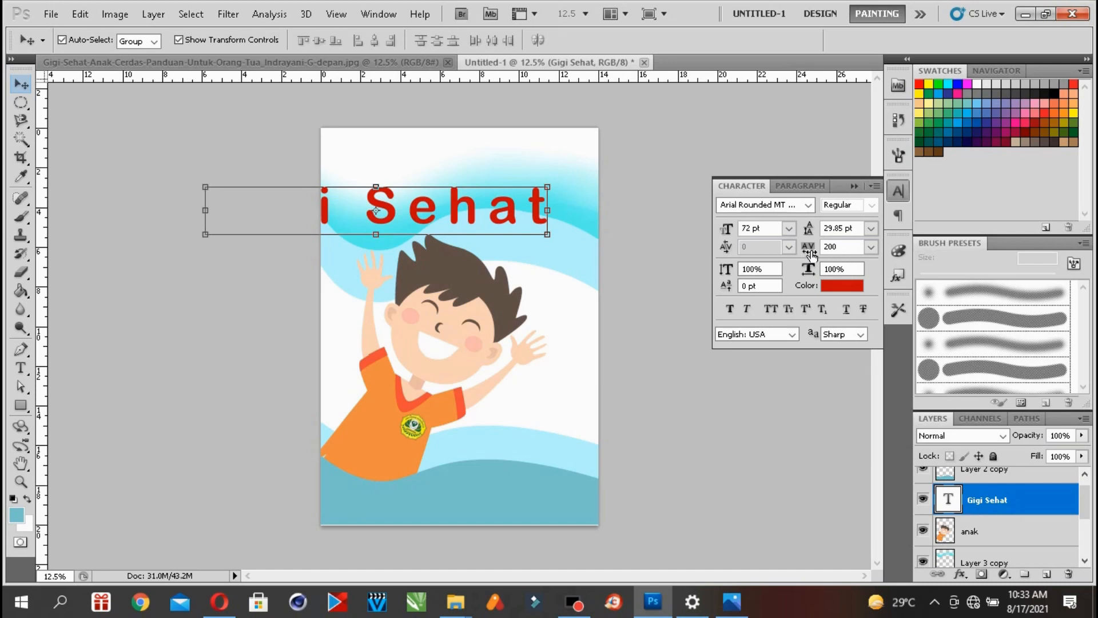
pyautogui.click(871, 247)
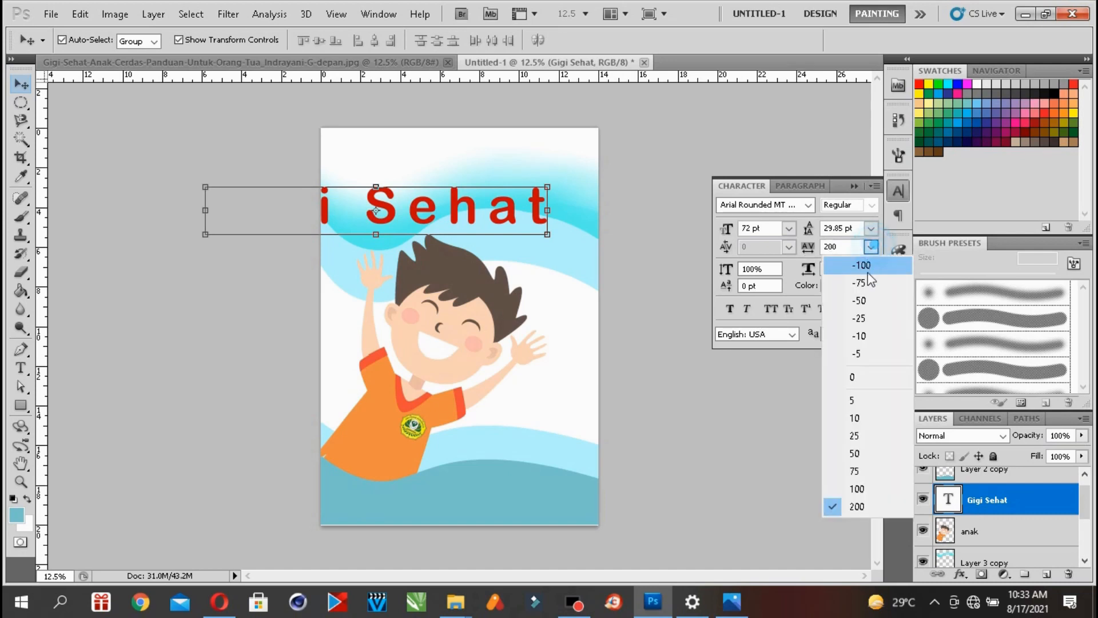
pyautogui.click(862, 377)
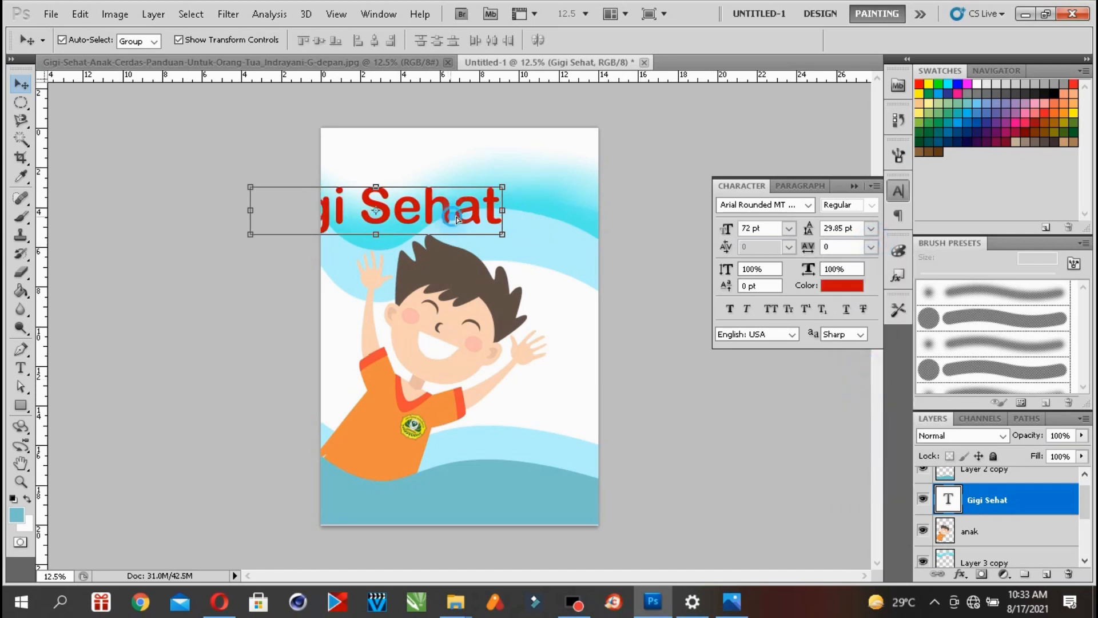
pyautogui.moveTo(460, 221); pyautogui.dragTo(536, 227)
pyautogui.click(530, 228)
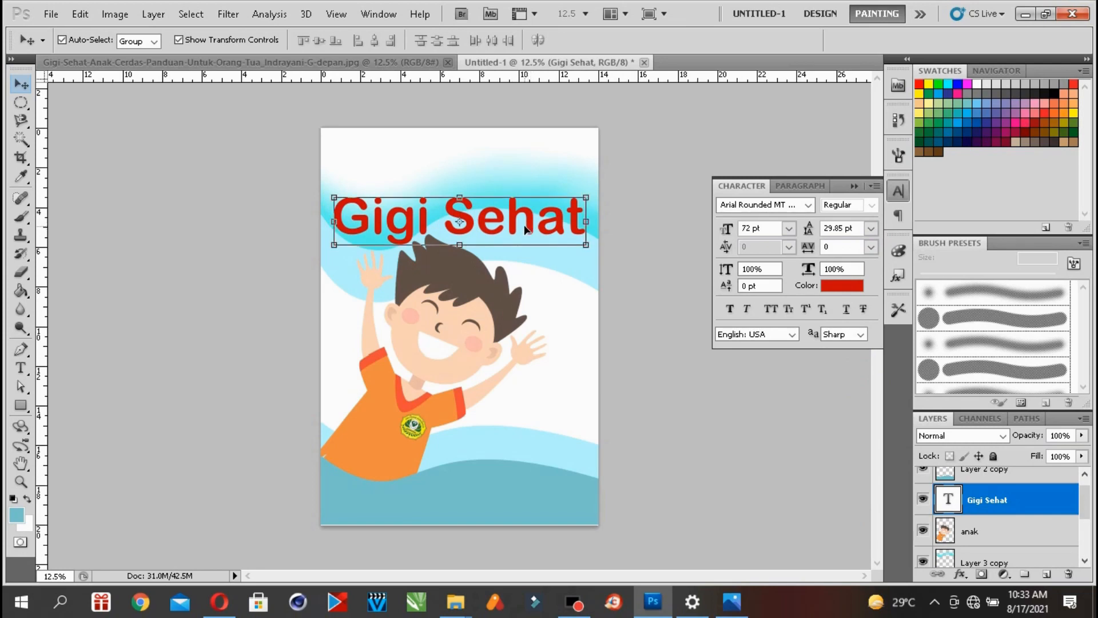
pyautogui.click(809, 205)
pyautogui.click(809, 205)
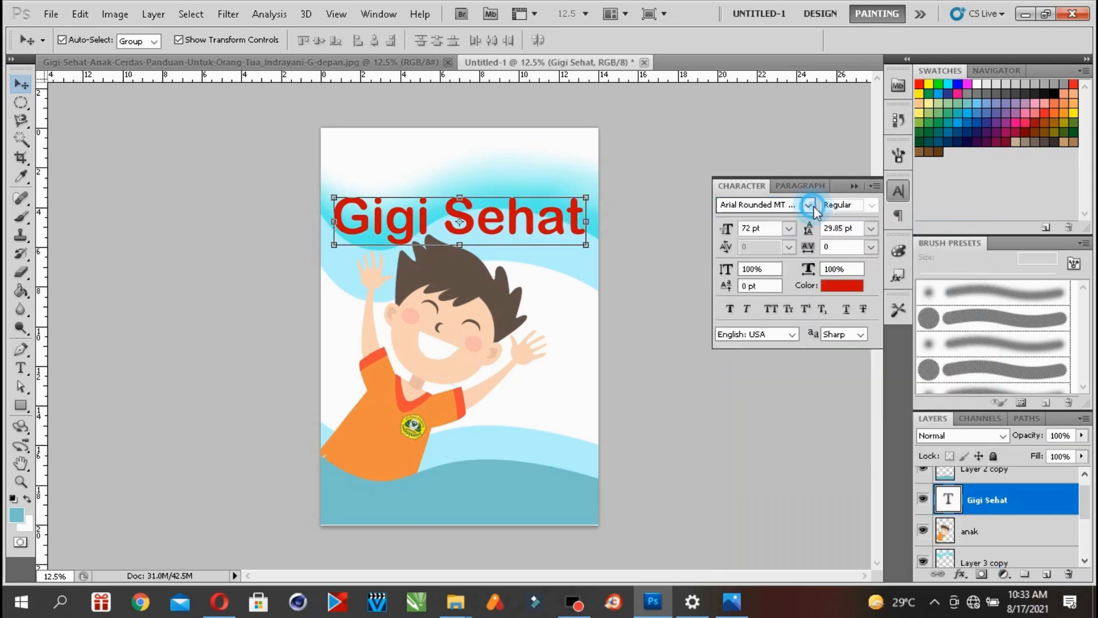
pyautogui.click(21, 368)
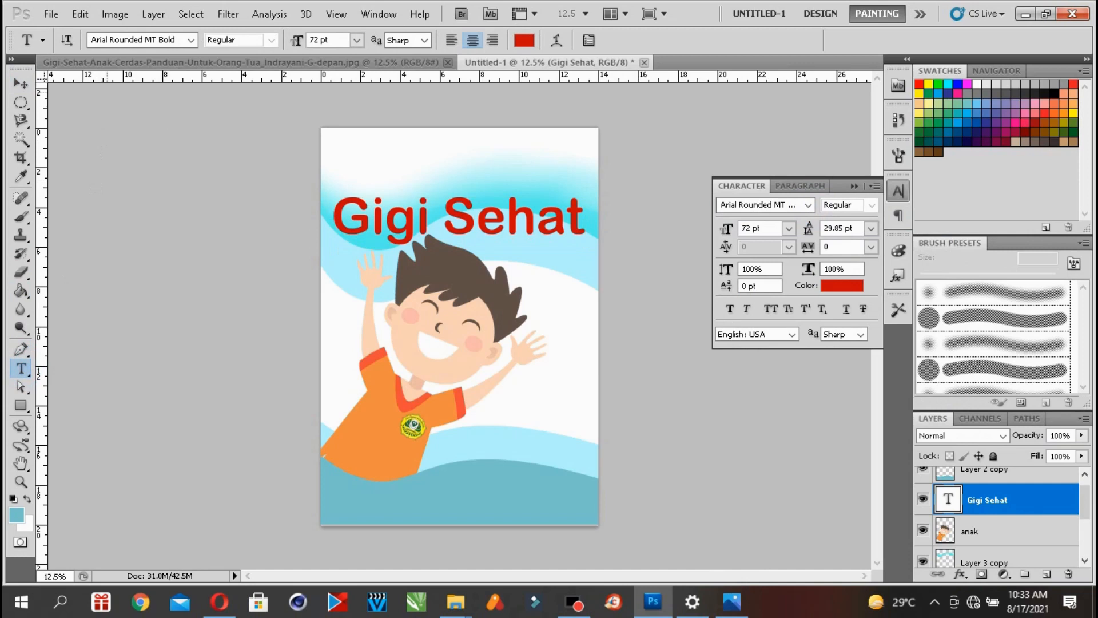
pyautogui.click(338, 216)
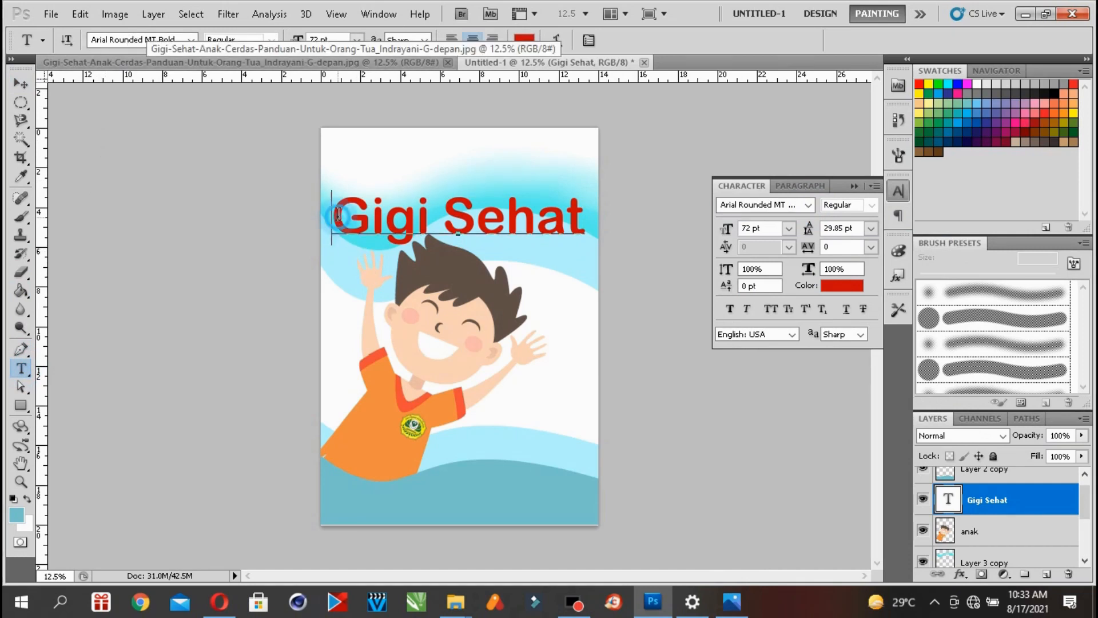
pyautogui.moveTo(339, 215); pyautogui.dragTo(620, 215)
pyautogui.click(190, 39)
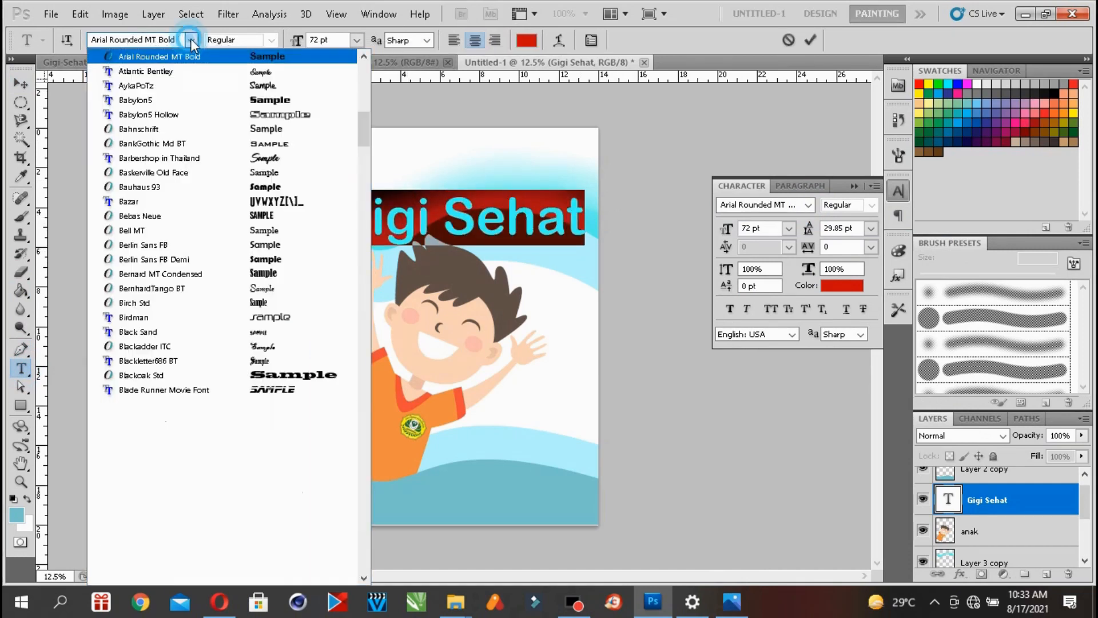
pyautogui.click(21, 85)
pyautogui.click(20, 85)
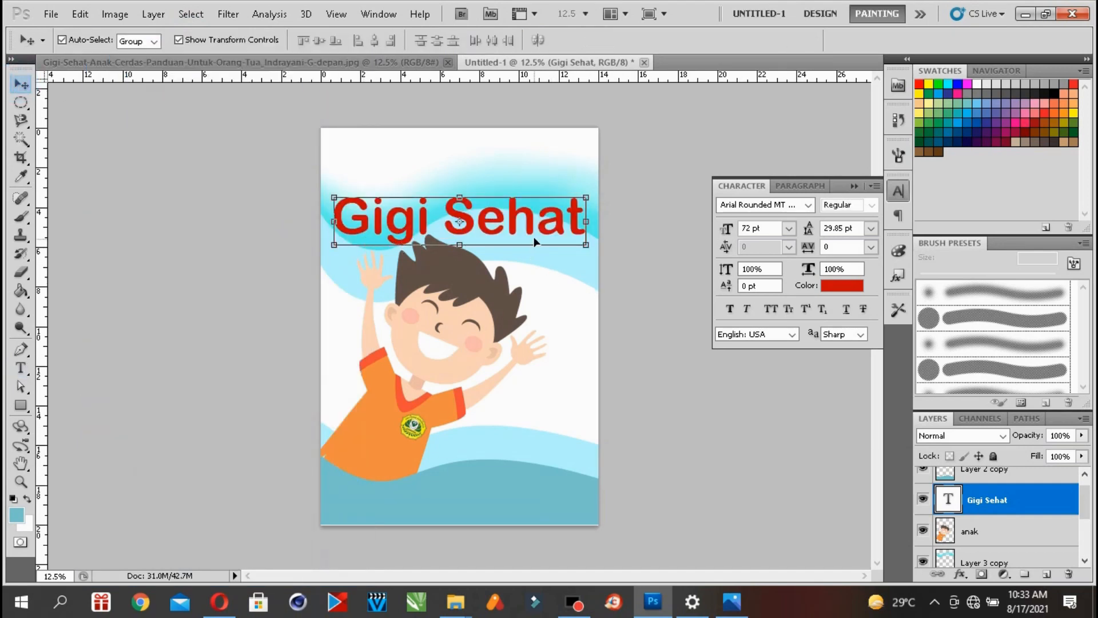
# - Move the "Gigi Sehat" text slightly higher and change its font to Futura XBlkIt BT
pyautogui.moveTo(559, 228)
pyautogui.mouseDown()
pyautogui.moveTo(558, 185)
pyautogui.moveTo(574, 206)
pyautogui.moveTo(560, 190)
pyautogui.moveTo(574, 190)
pyautogui.moveTo(565, 210)
pyautogui.mouseUp()
pyautogui.click(808, 206)
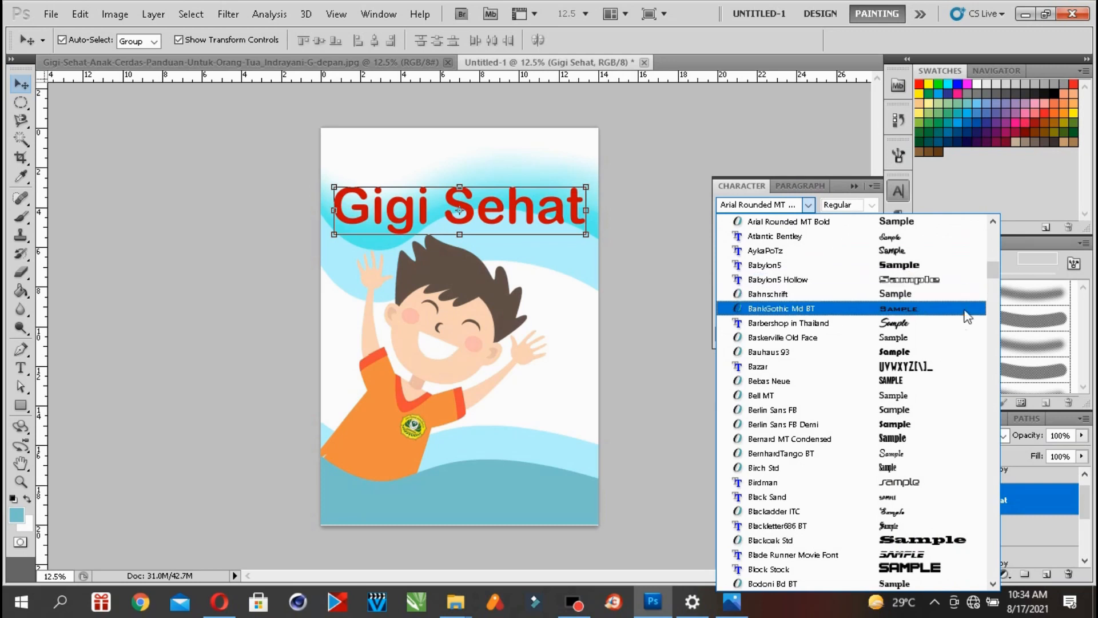
pyautogui.moveTo(996, 278); pyautogui.dragTo(944, 436)
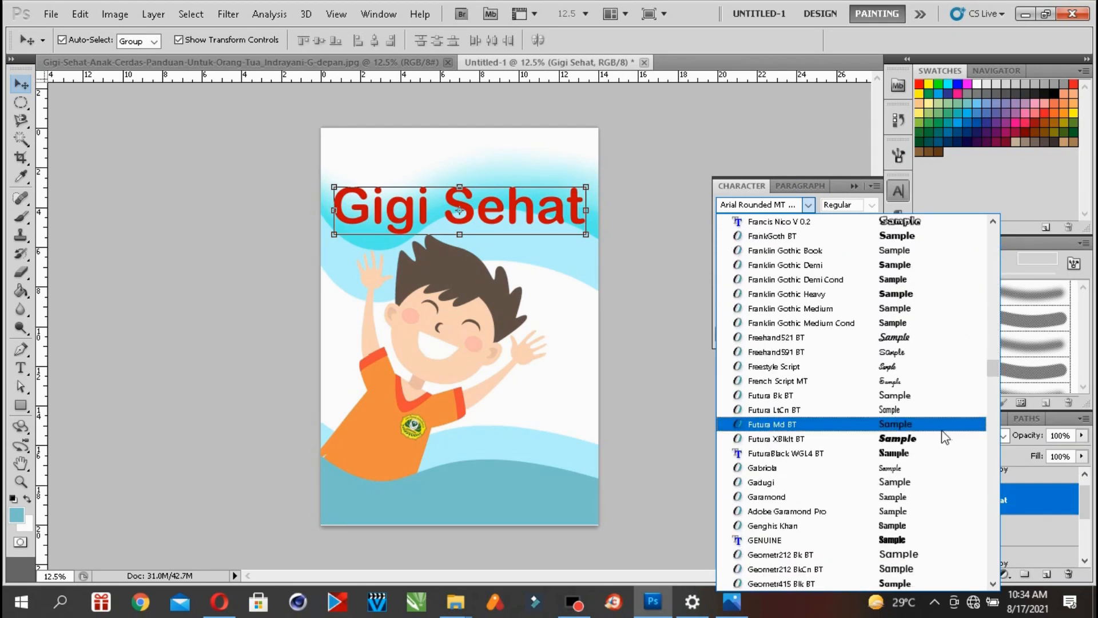
pyautogui.click(939, 440)
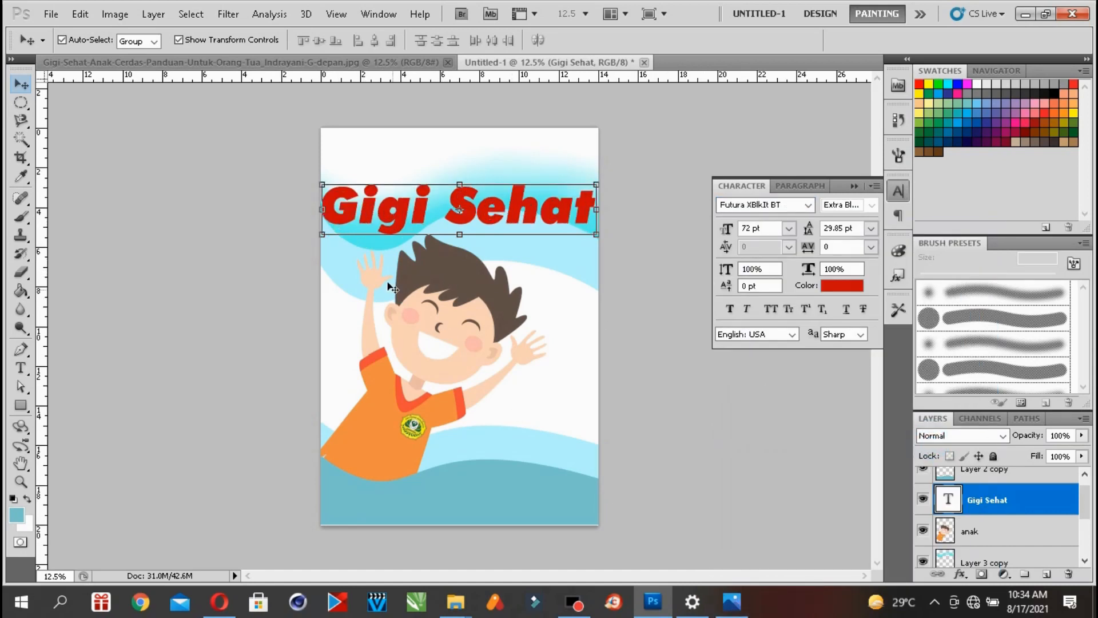
# - Check the title on the reference cover, scale the "Gigi Sehat" text to 84% width, and reposition it slightly higher, centred on the page
pyautogui.click(736, 604)
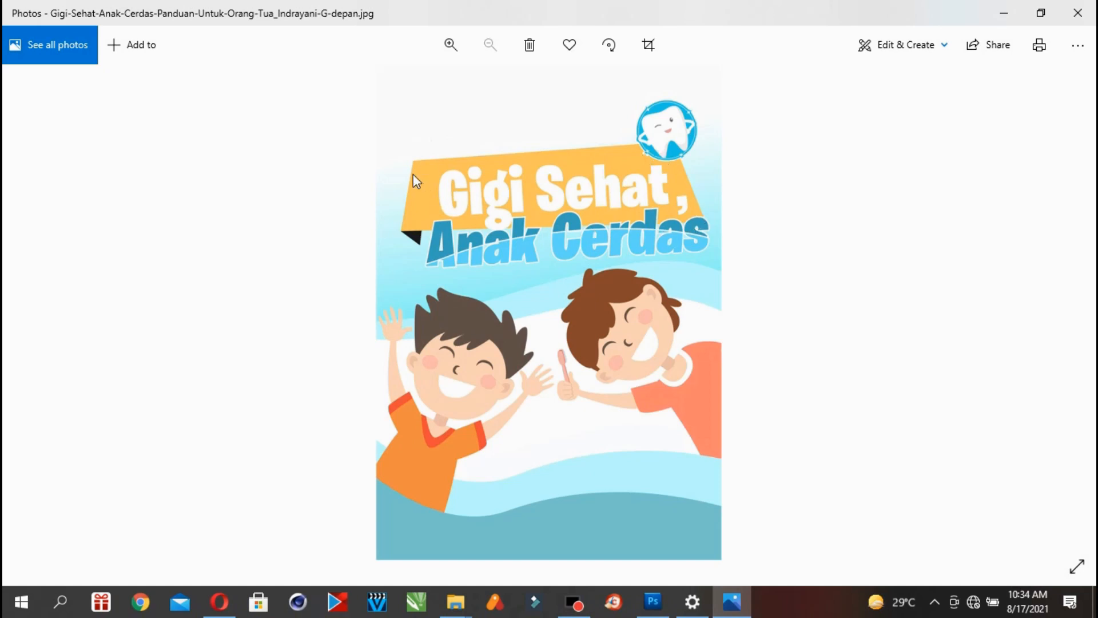
pyautogui.click(652, 601)
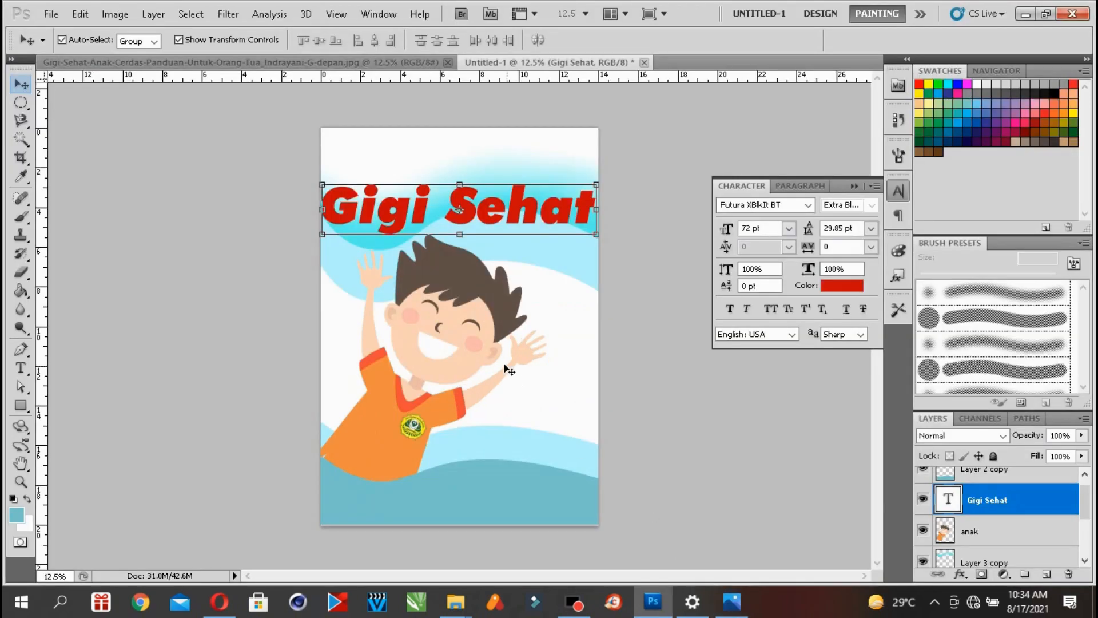
pyautogui.moveTo(322, 210); pyautogui.dragTo(340, 208)
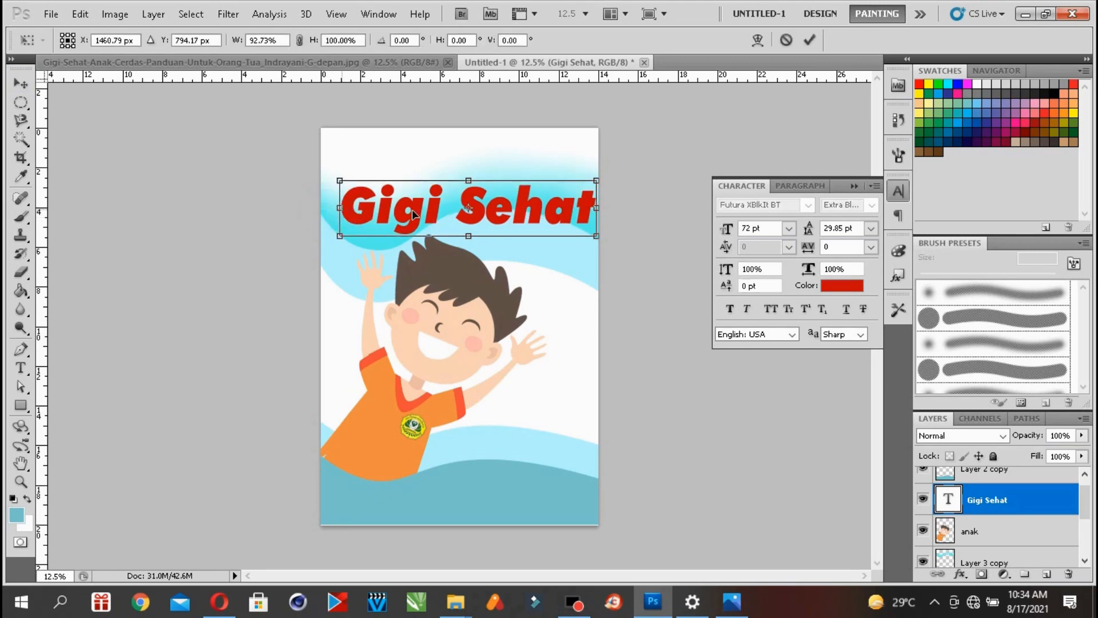
pyautogui.moveTo(596, 209); pyautogui.dragTo(522, 191)
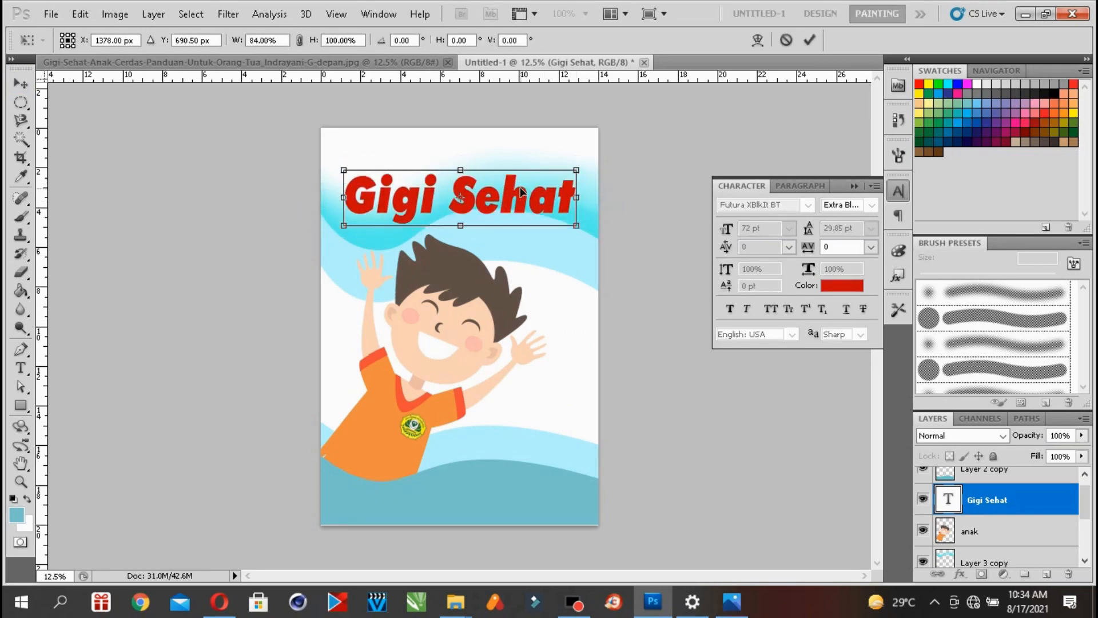
pyautogui.click(22, 85)
pyautogui.click(524, 228)
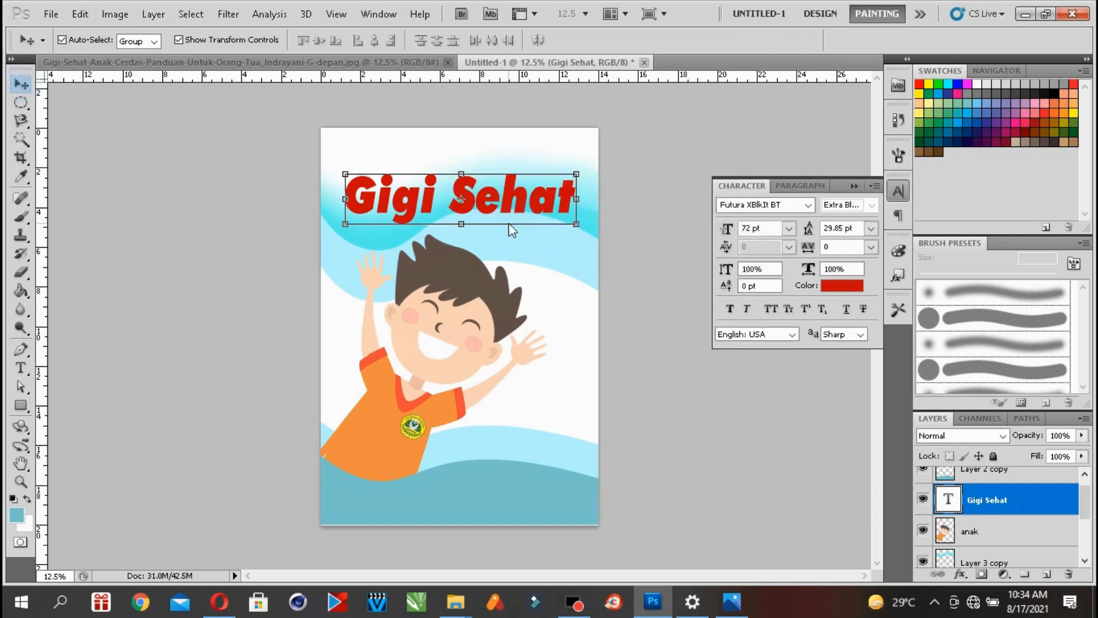
# - Close the character settings and move the "Gigi Sehat" text a little higher above the upper wave's lower edge
pyautogui.click(21, 482)
pyautogui.click(475, 153)
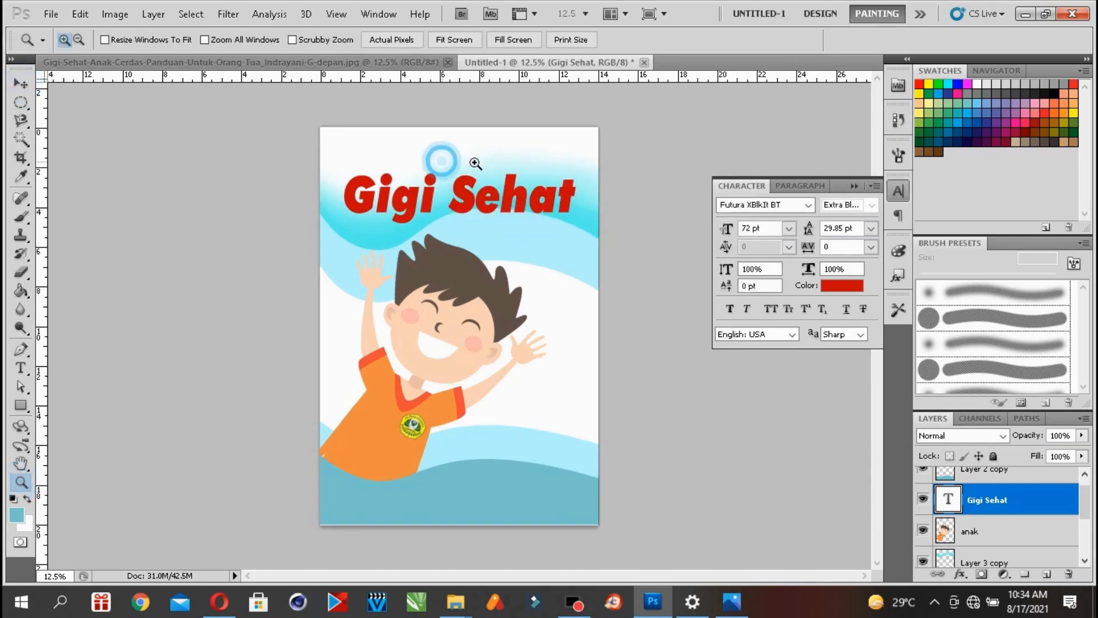
pyautogui.click(480, 122)
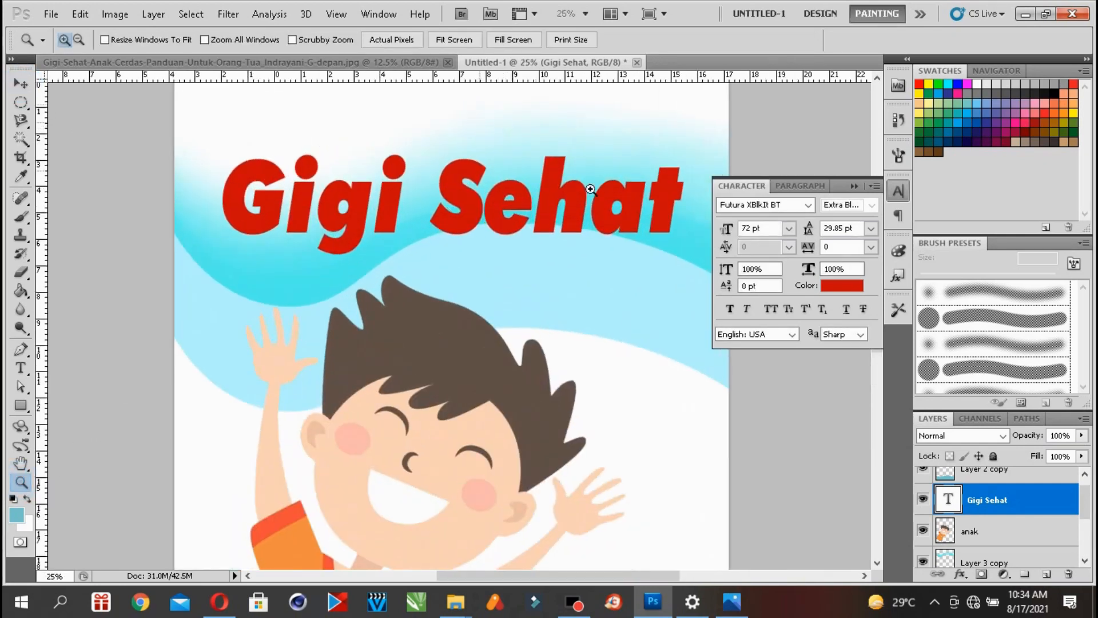
pyautogui.click(854, 186)
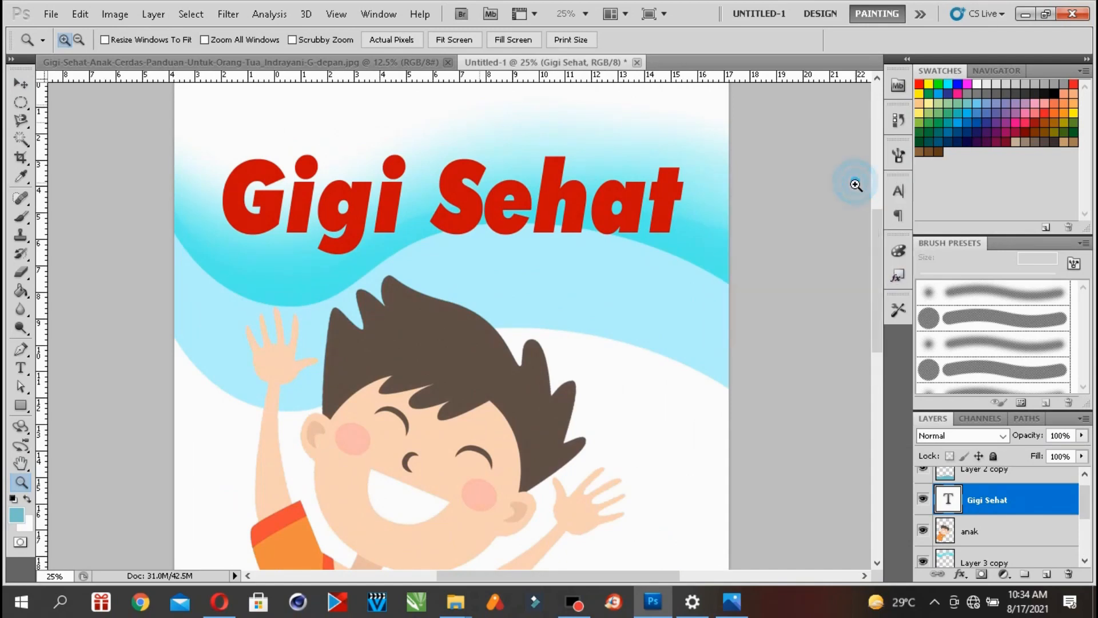
pyautogui.click(22, 84)
pyautogui.moveTo(364, 209); pyautogui.dragTo(369, 179)
pyautogui.scroll(3, 873, 304)
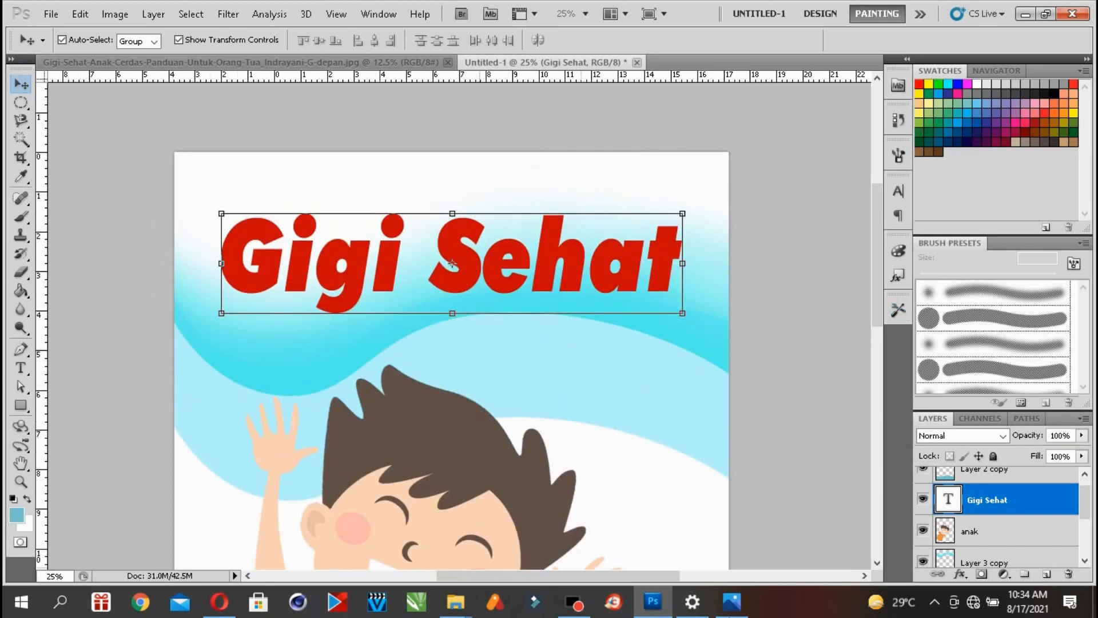
# - Check the banner behind the title on the reference cover, and create a new layer between the anak layer and the title text
pyautogui.click(732, 602)
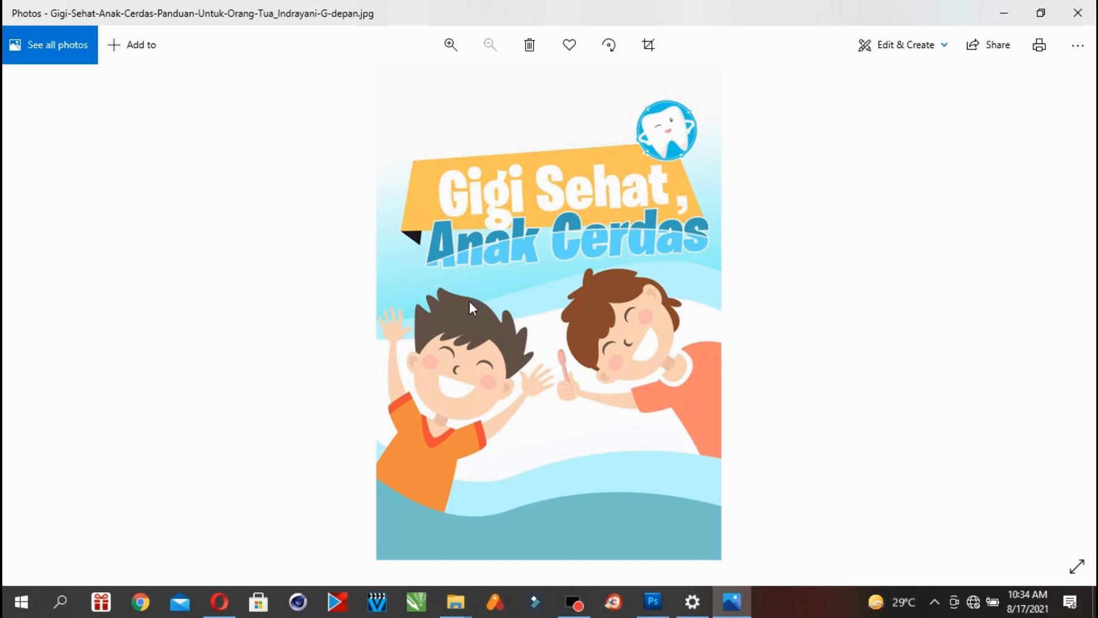
pyautogui.click(653, 602)
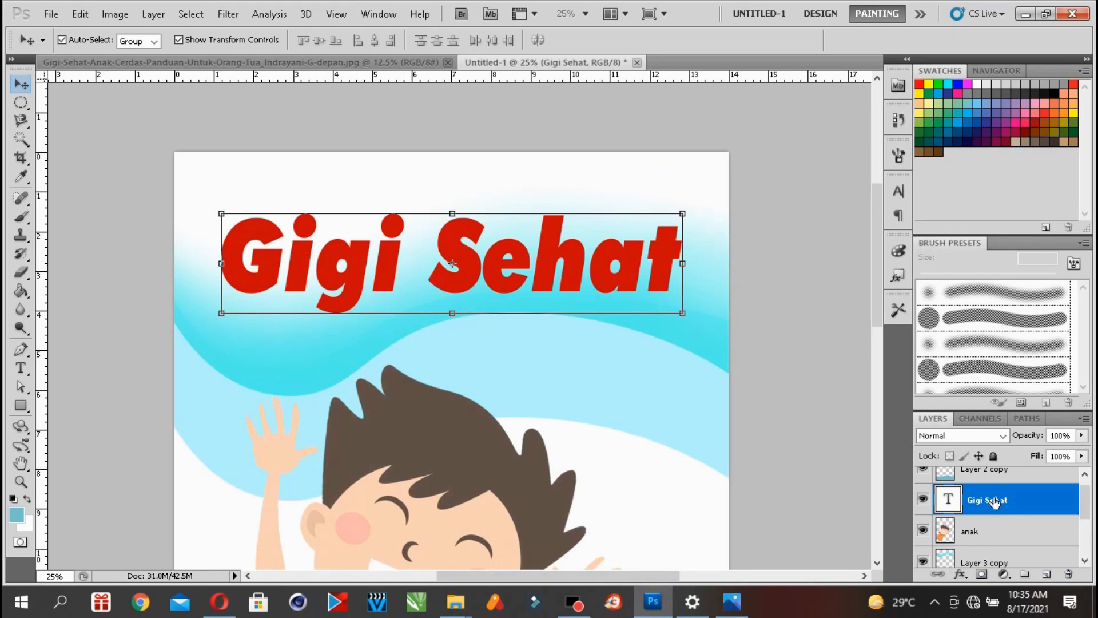
pyautogui.click(981, 533)
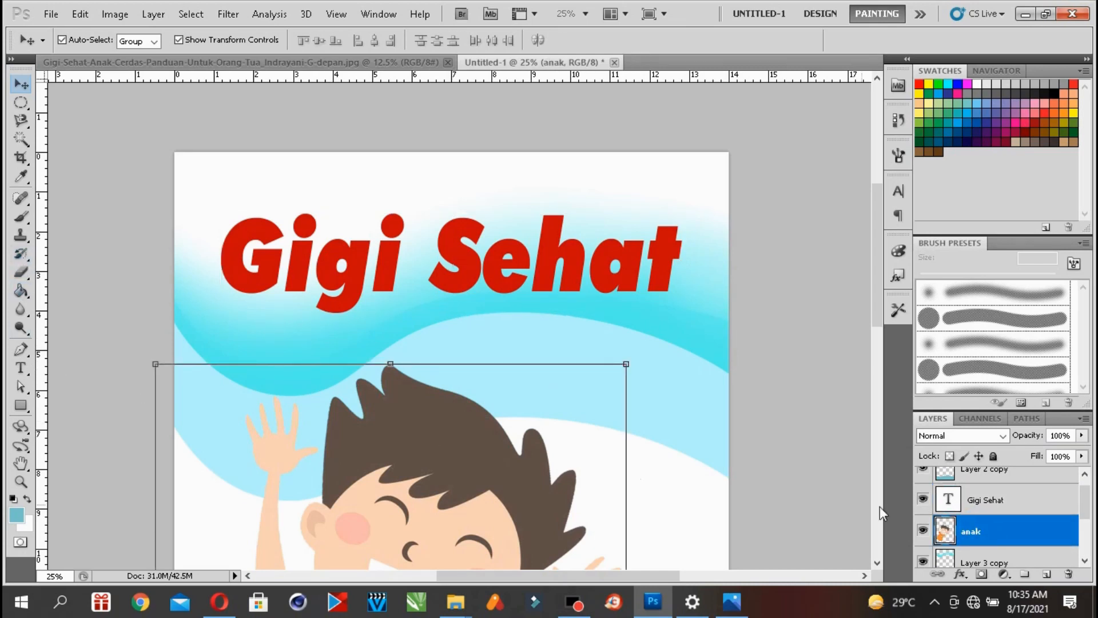
pyautogui.click(1047, 574)
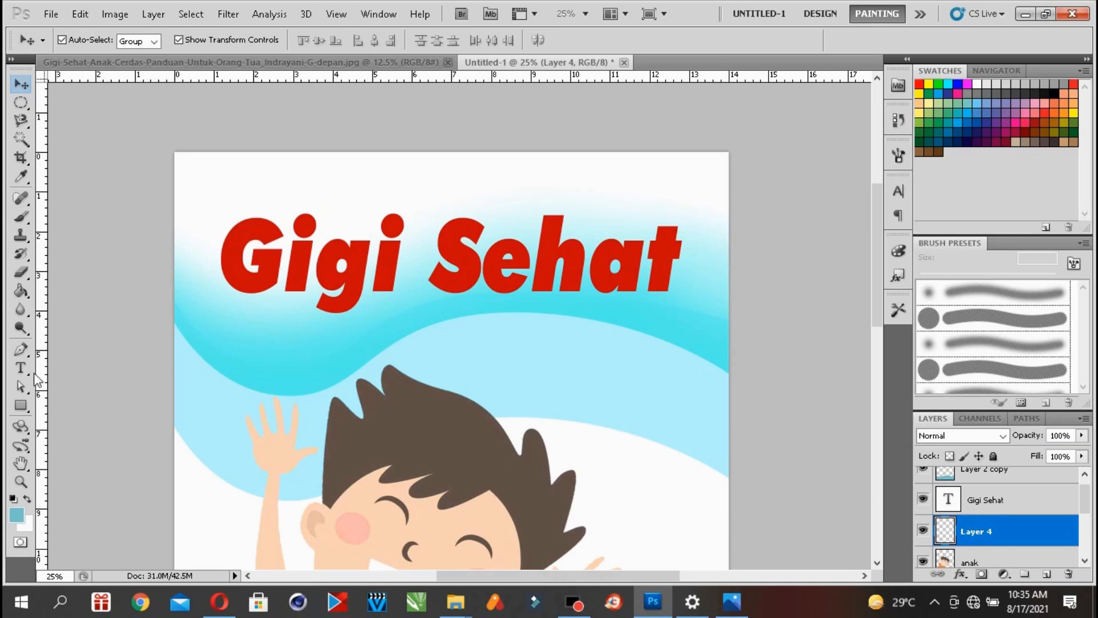
# - Outline a closed trapezoid with a wider base around "Gigi Sehat" with the Pen tool, and turn the path into a new anti-aliased selection
pyautogui.click(20, 349)
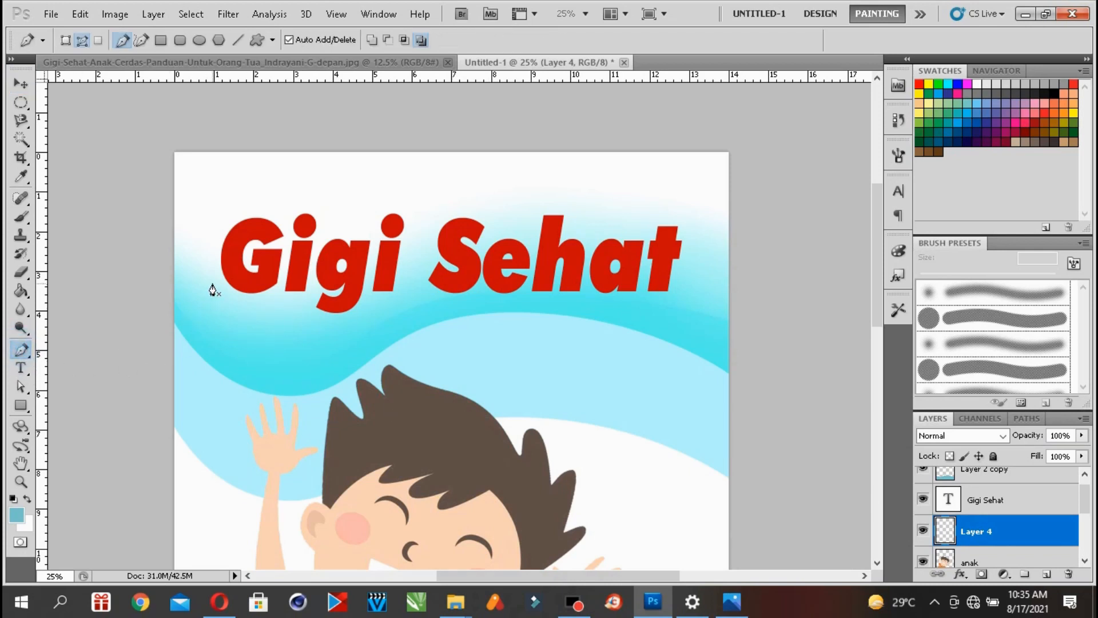
pyautogui.click(197, 350)
pyautogui.click(716, 358)
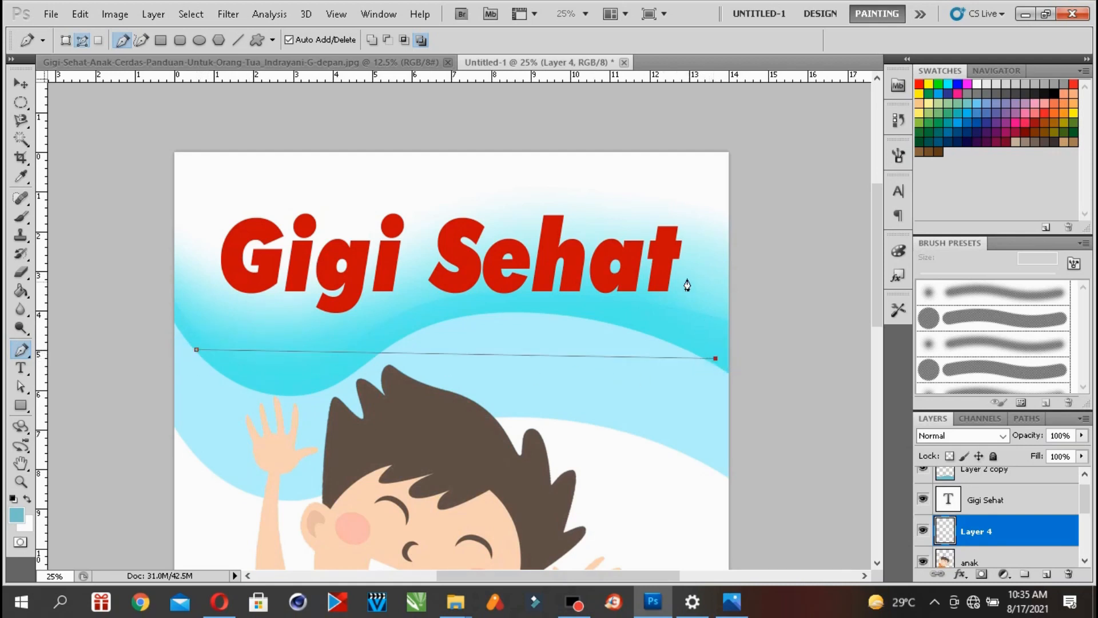
pyautogui.click(675, 203)
pyautogui.click(246, 202)
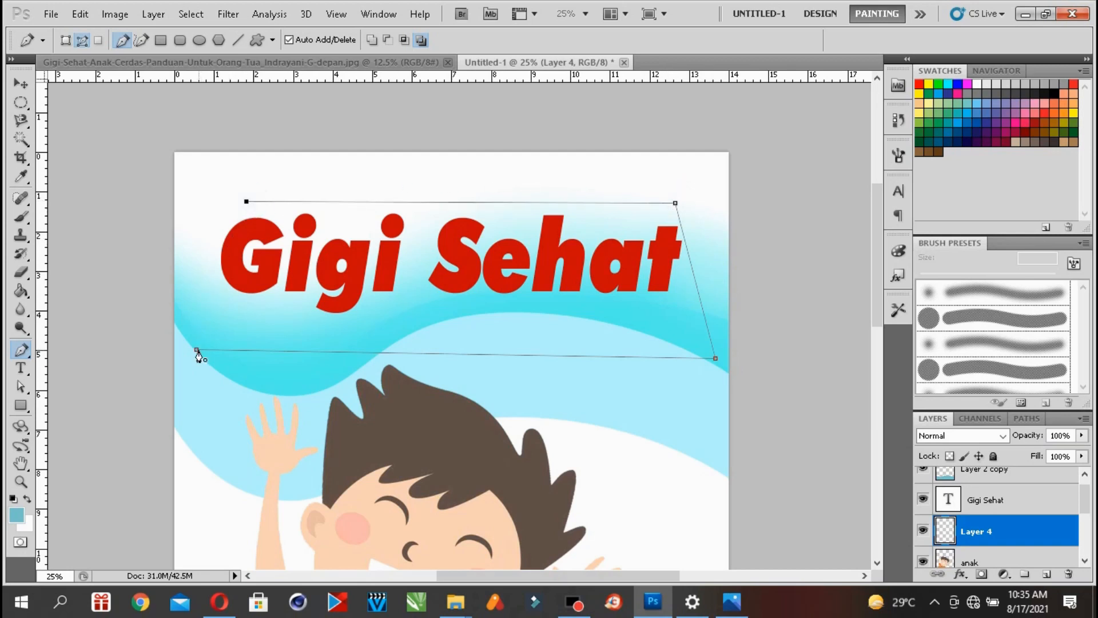
pyautogui.click(196, 351)
pyautogui.rightClick(195, 350)
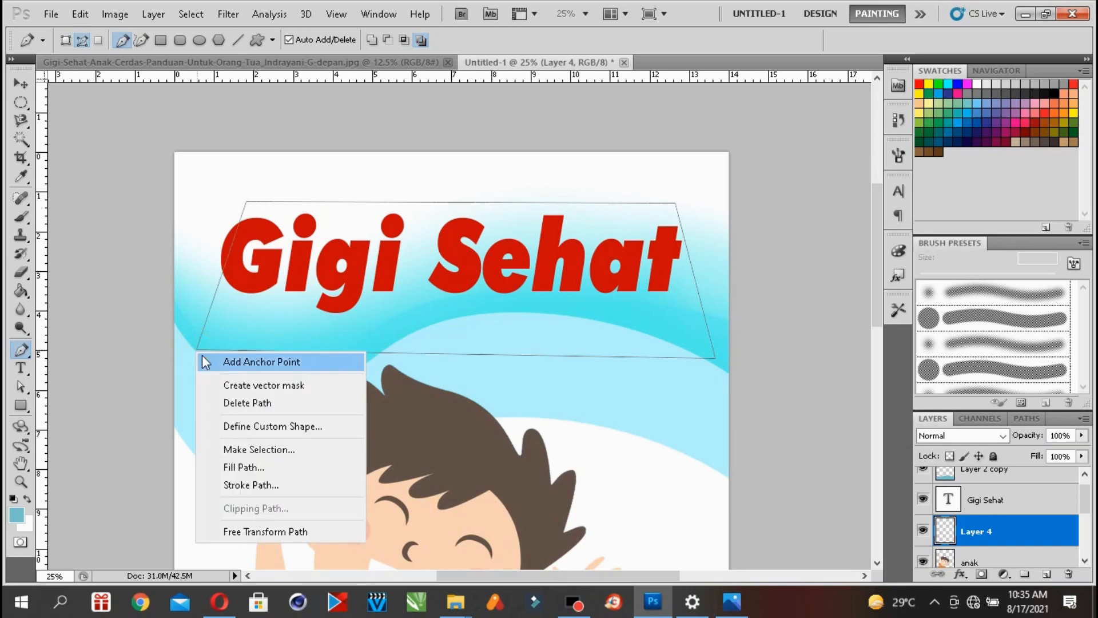
pyautogui.click(242, 449)
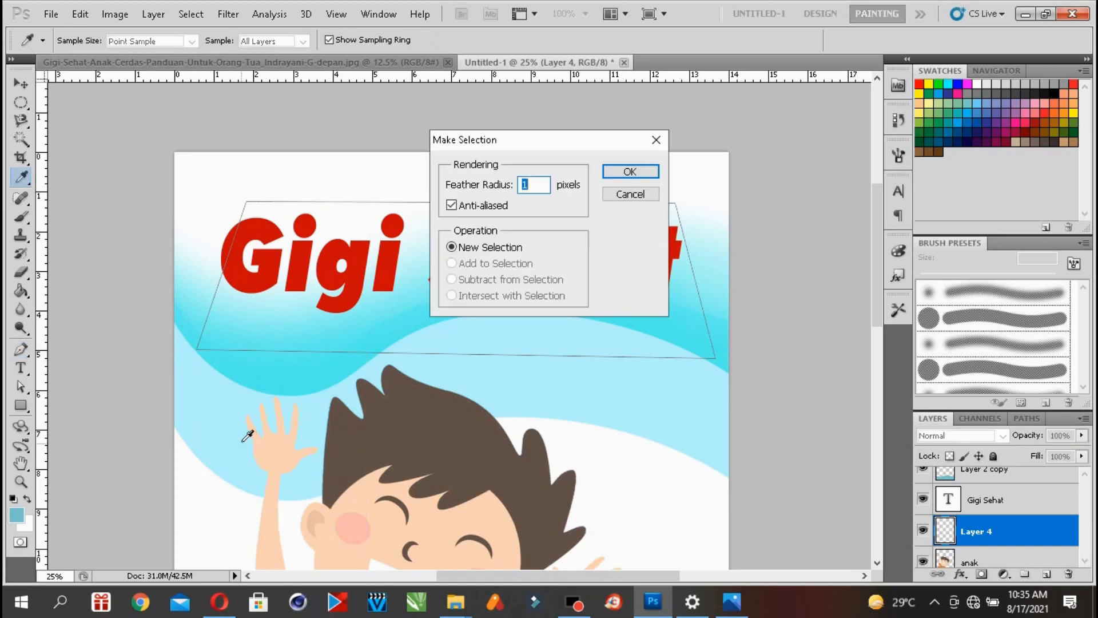
pyautogui.click(642, 178)
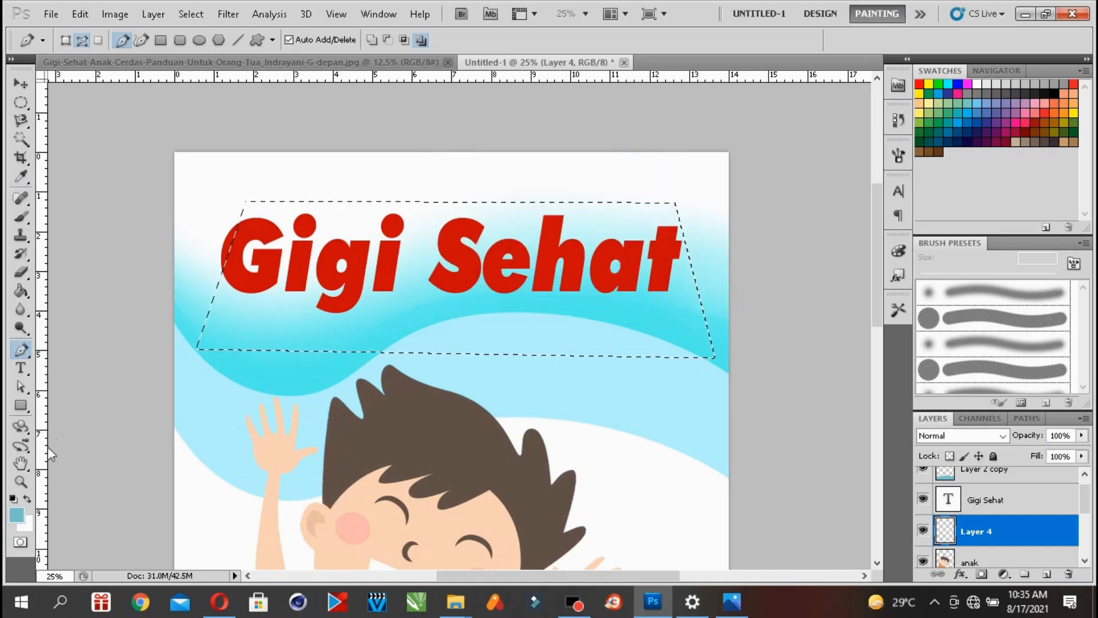
# - Sample the title banner's orange from the reference cover as the foreground colour, and return to the Untitled-1 document
pyautogui.click(389, 62)
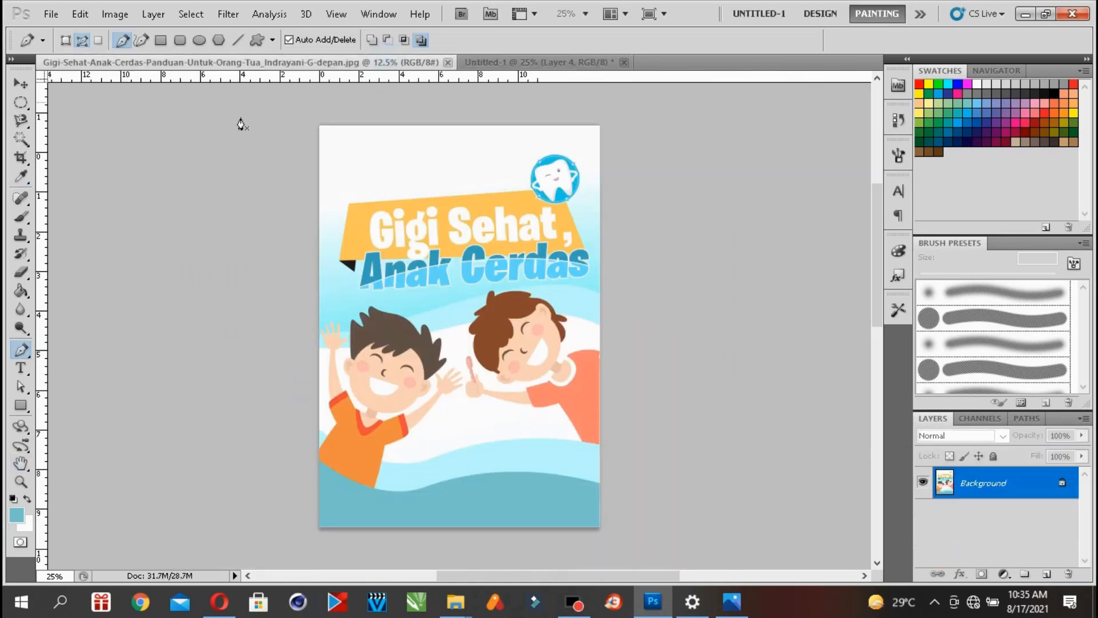
pyautogui.click(19, 177)
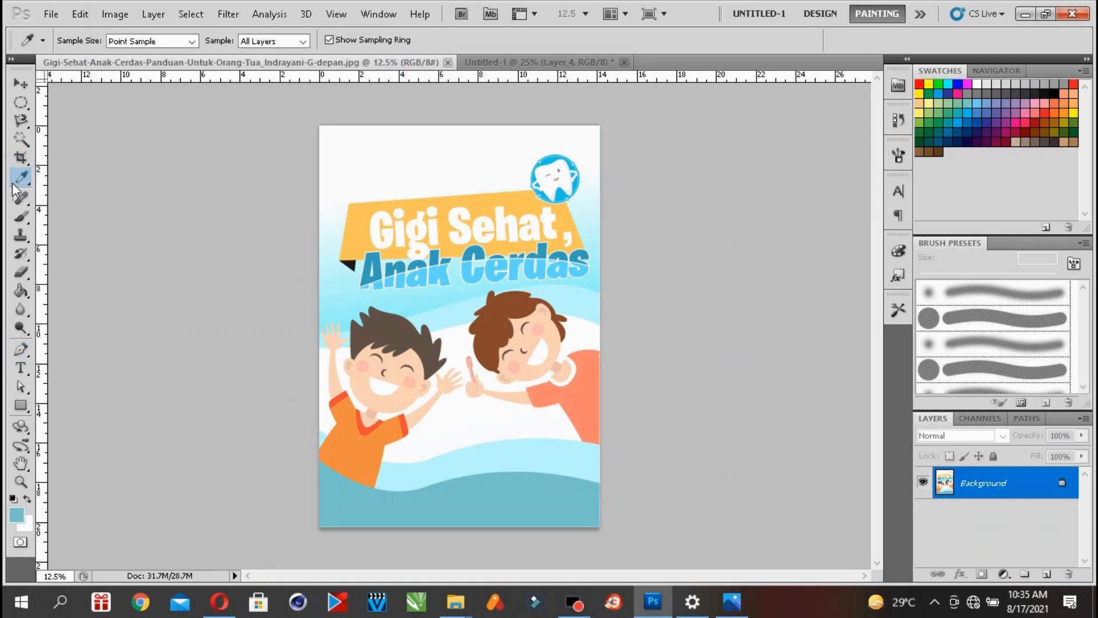
pyautogui.click(363, 227)
pyautogui.click(498, 64)
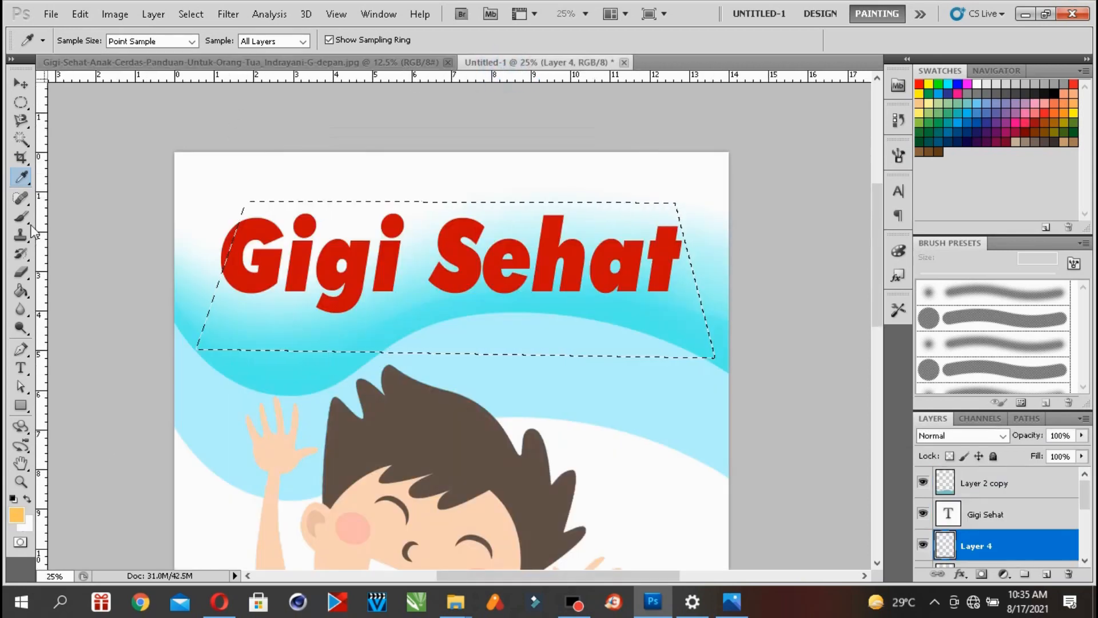
# - Fill the trapezoid selection behind "Gigi Sehat" with the sampled orange and deselect it
pyautogui.click(20, 290)
pyautogui.click(266, 306)
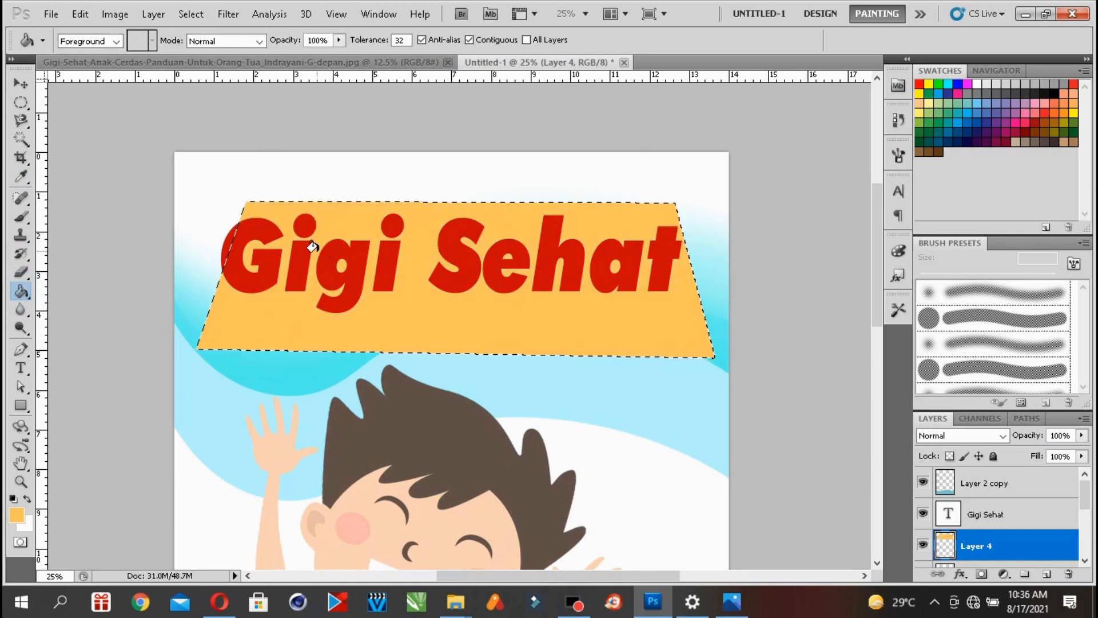
pyautogui.click(21, 103)
pyautogui.click(130, 144)
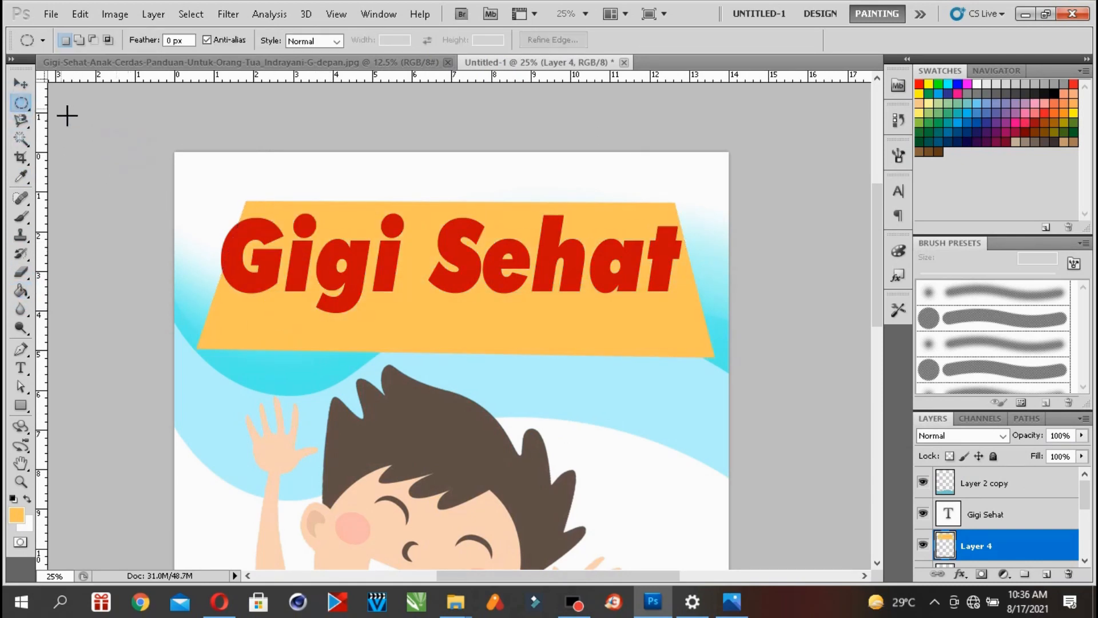
# - Scale the orange banner to about 91% width and 80% height, and position it behind the "Gigi Sehat" text
pyautogui.click(21, 84)
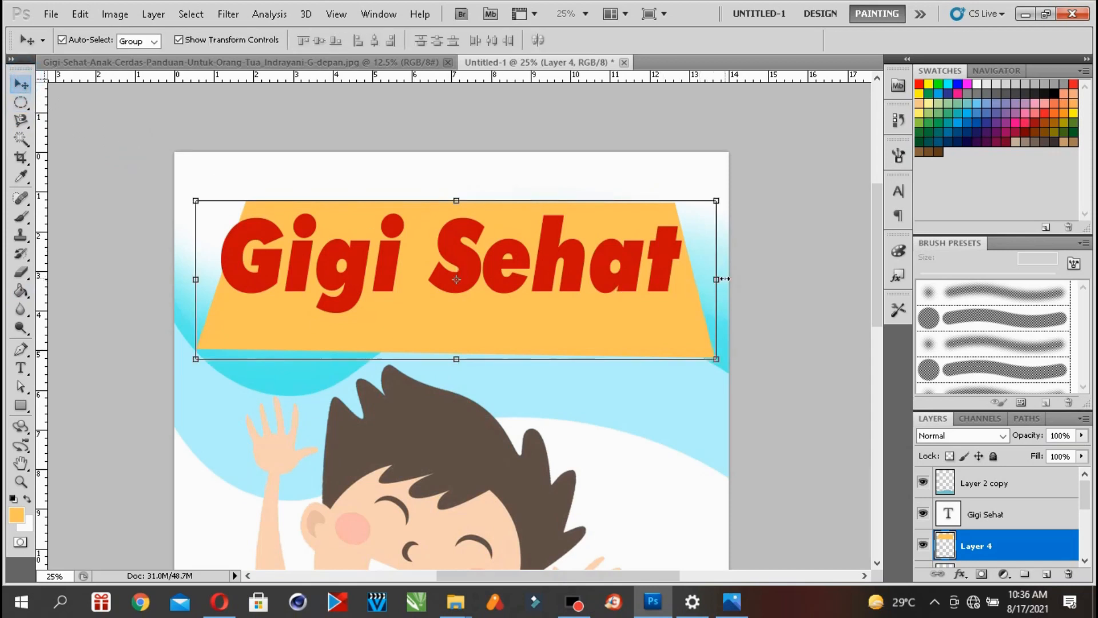
pyautogui.moveTo(690, 312); pyautogui.dragTo(686, 308)
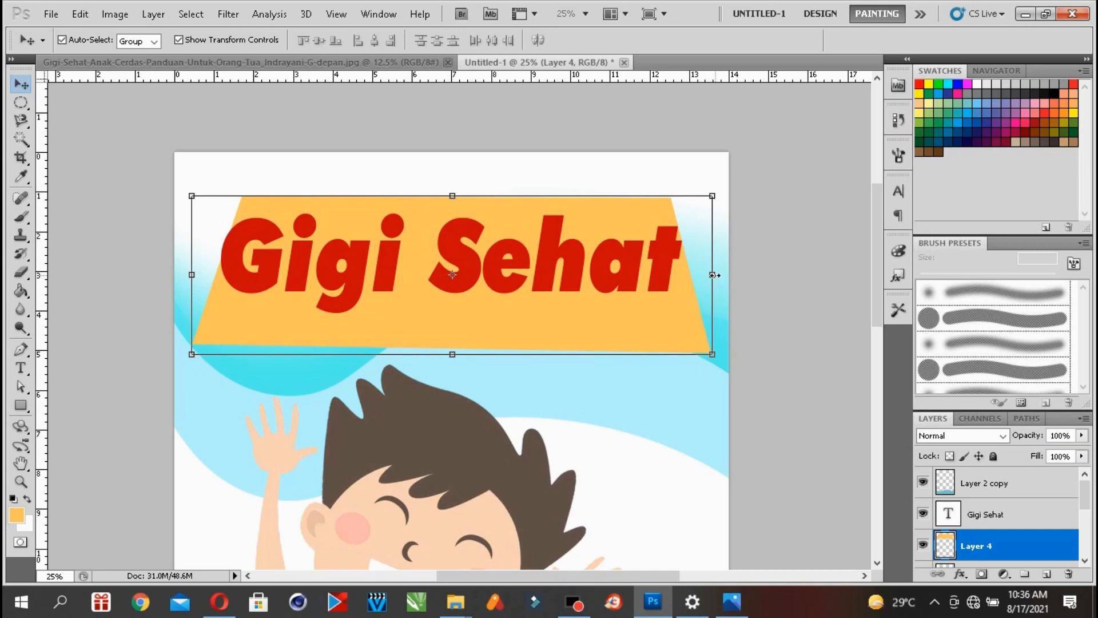
pyautogui.moveTo(716, 279)
pyautogui.mouseDown()
pyautogui.moveTo(713, 255)
pyautogui.moveTo(713, 274)
pyautogui.moveTo(731, 267)
pyautogui.moveTo(704, 268)
pyautogui.mouseUp()
pyautogui.moveTo(192, 279); pyautogui.dragTo(227, 269)
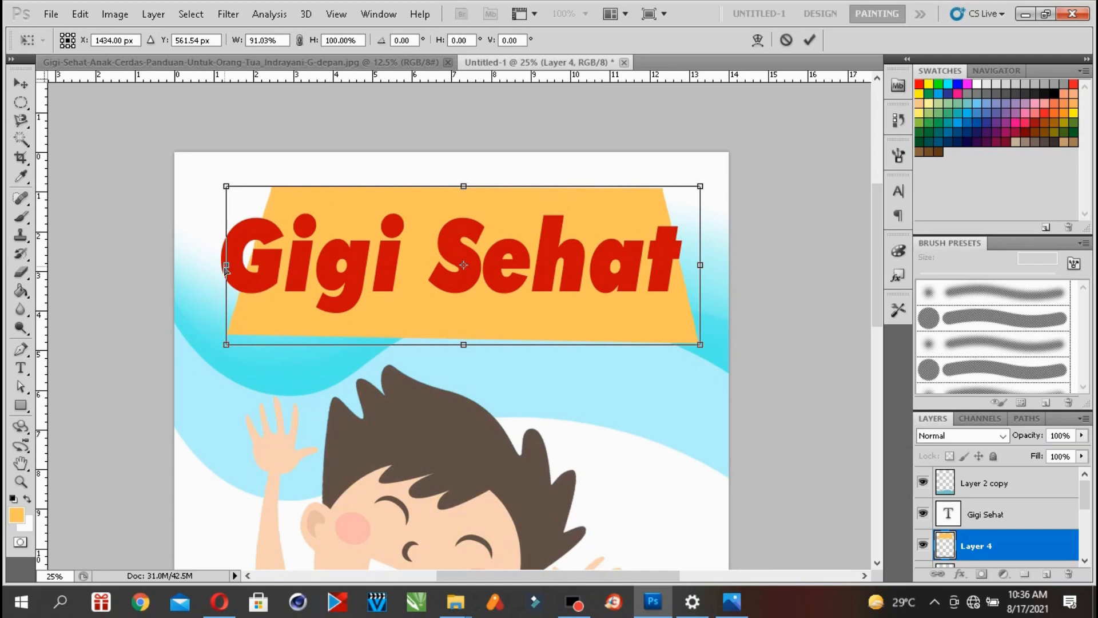
pyautogui.moveTo(464, 345); pyautogui.dragTo(402, 298)
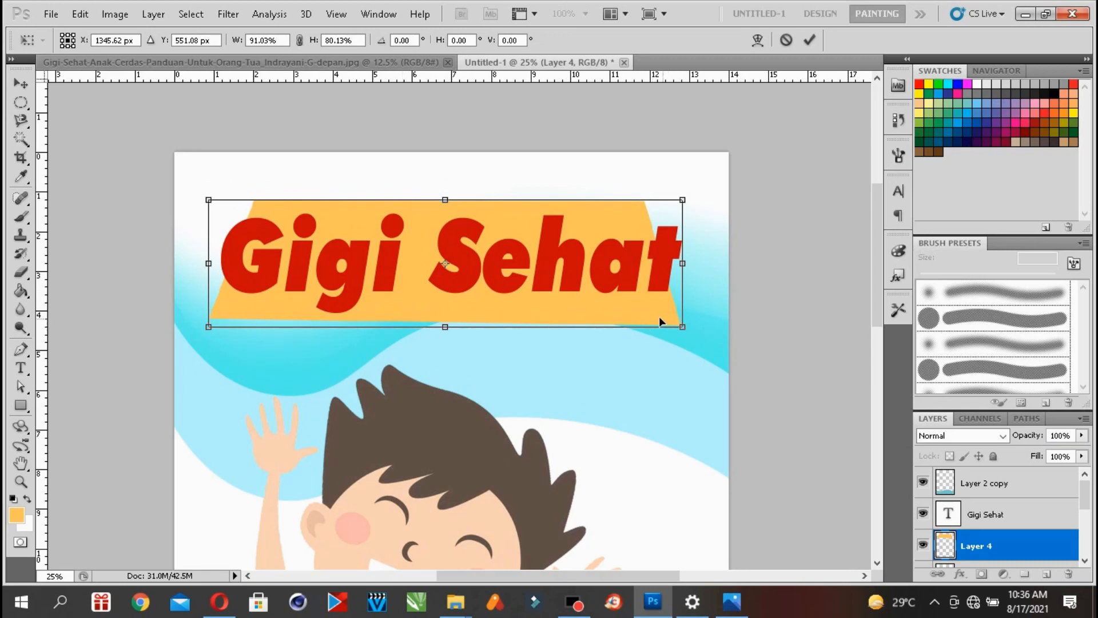
# - Check the banner on the reference cover, distort both right-hand corners outward so the right end is taller, and apply the transformation
pyautogui.click(734, 604)
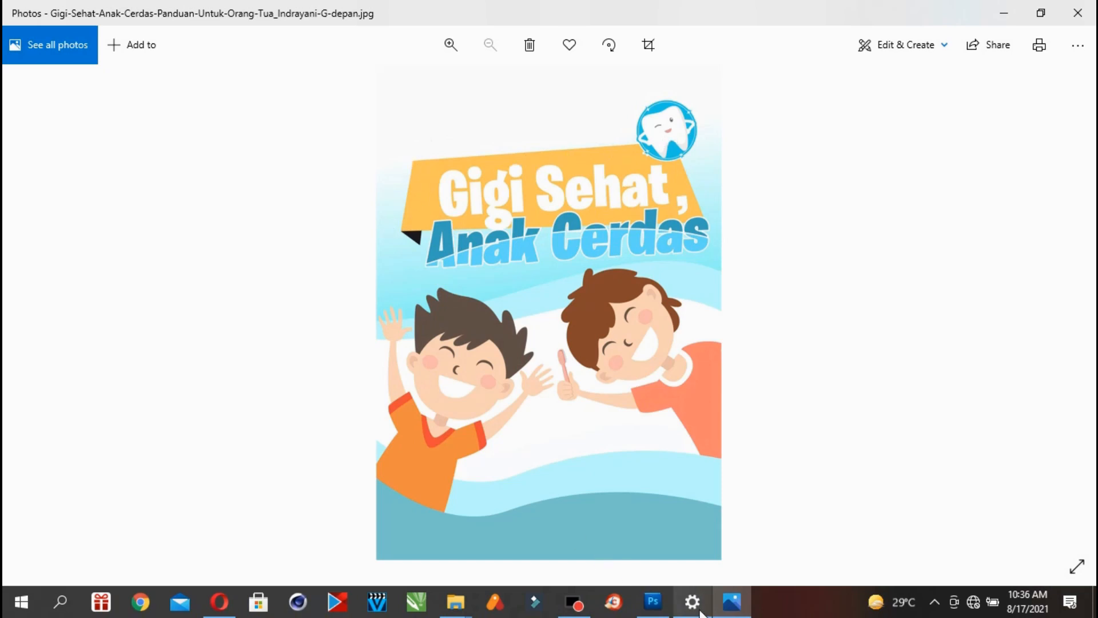
pyautogui.click(653, 601)
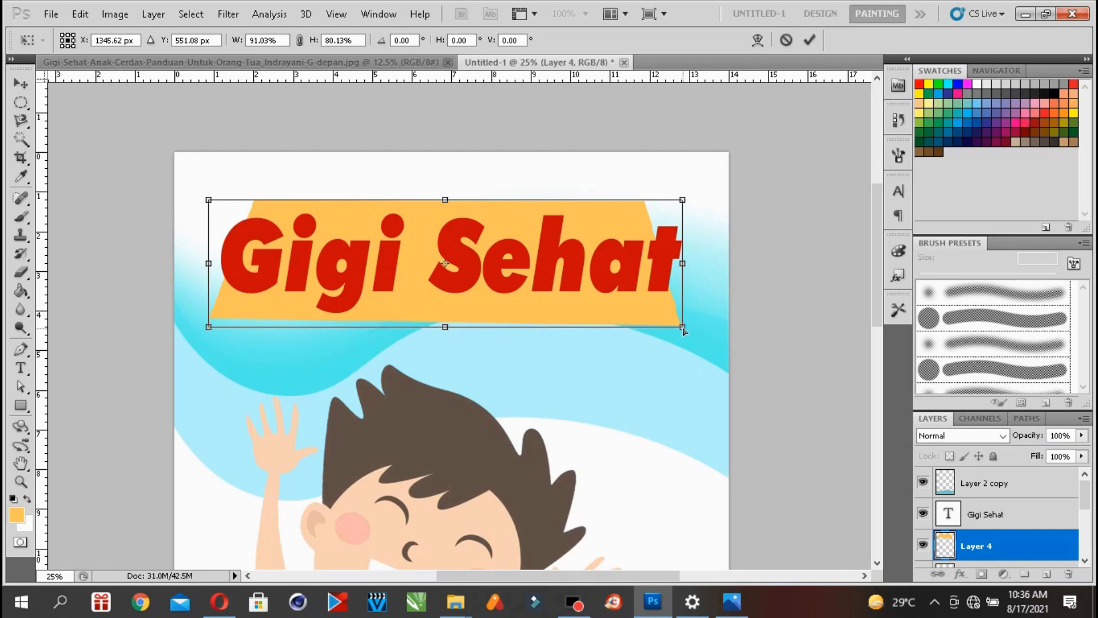
pyautogui.moveTo(683, 329); pyautogui.dragTo(685, 363)
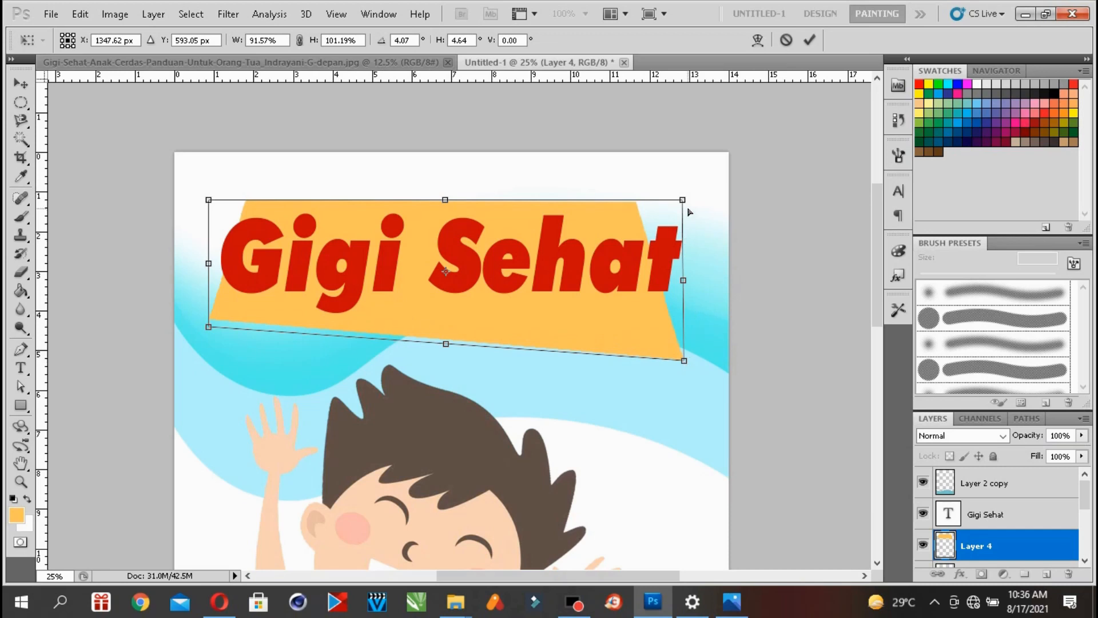
pyautogui.moveTo(685, 201); pyautogui.dragTo(718, 175)
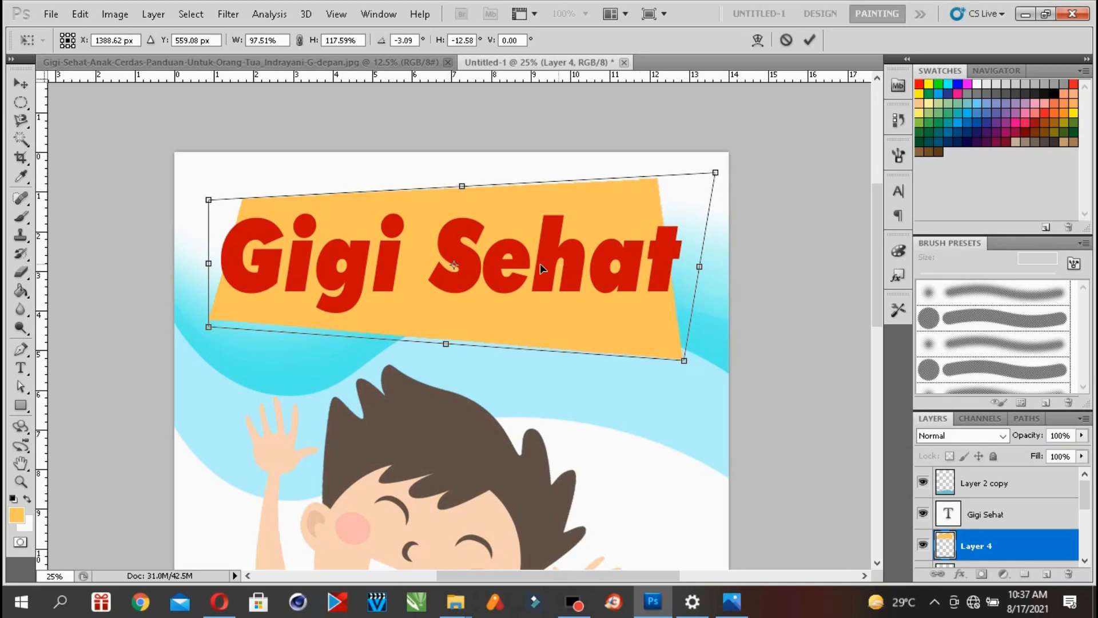
pyautogui.click(21, 84)
pyautogui.click(544, 228)
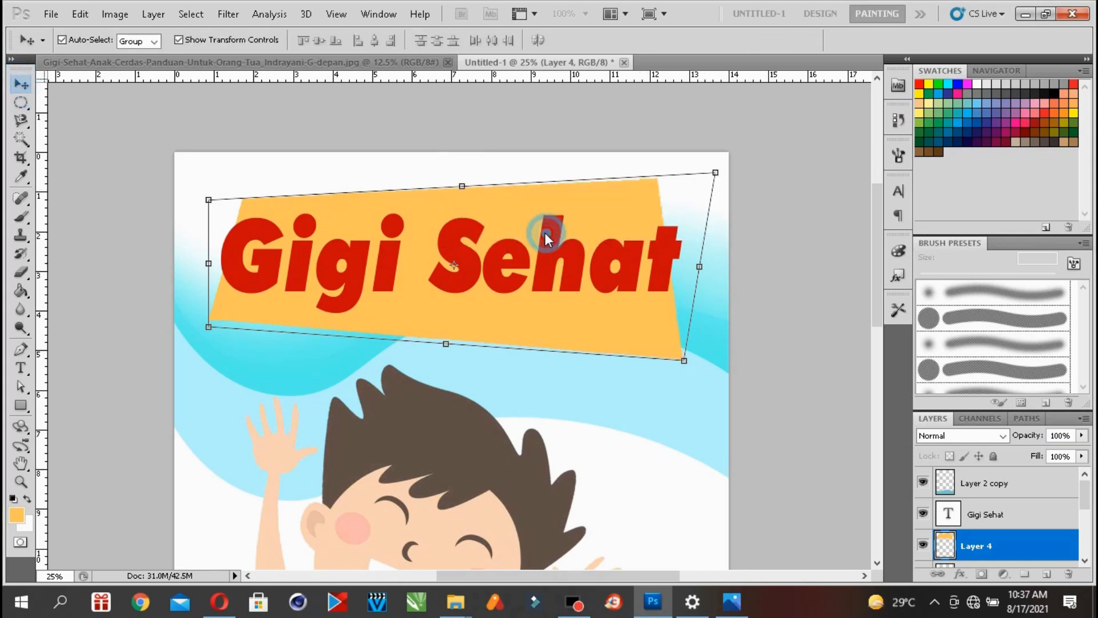
# - Scale the "Gigi Sehat" text to about 86% width and 83% height so it fits inside the banner, and apply the transformation
pyautogui.rightClick(571, 255)
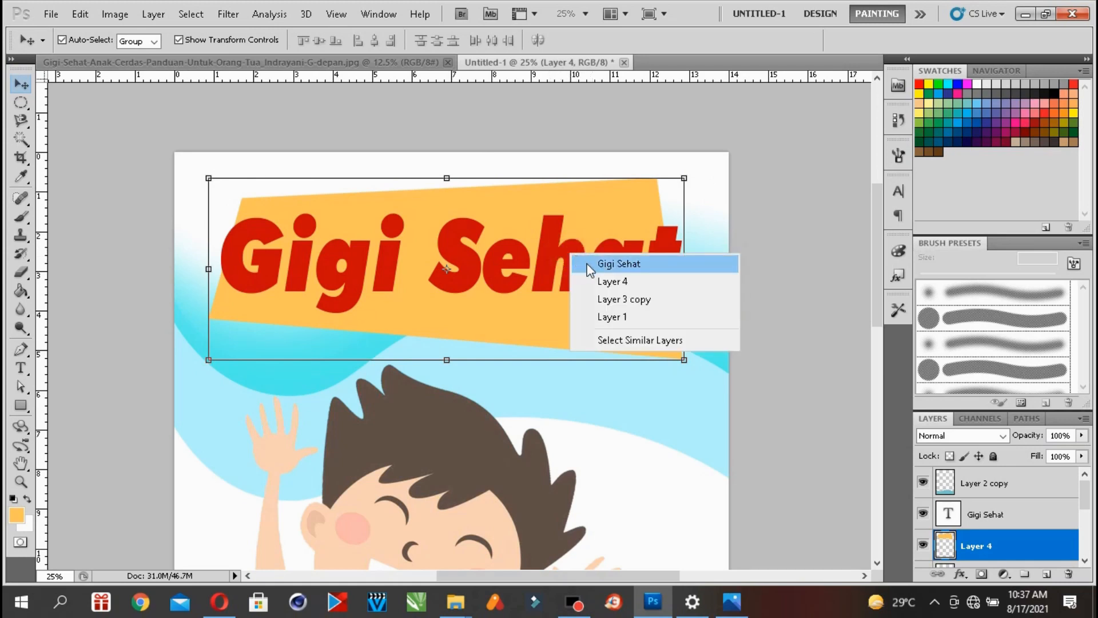
pyautogui.click(618, 263)
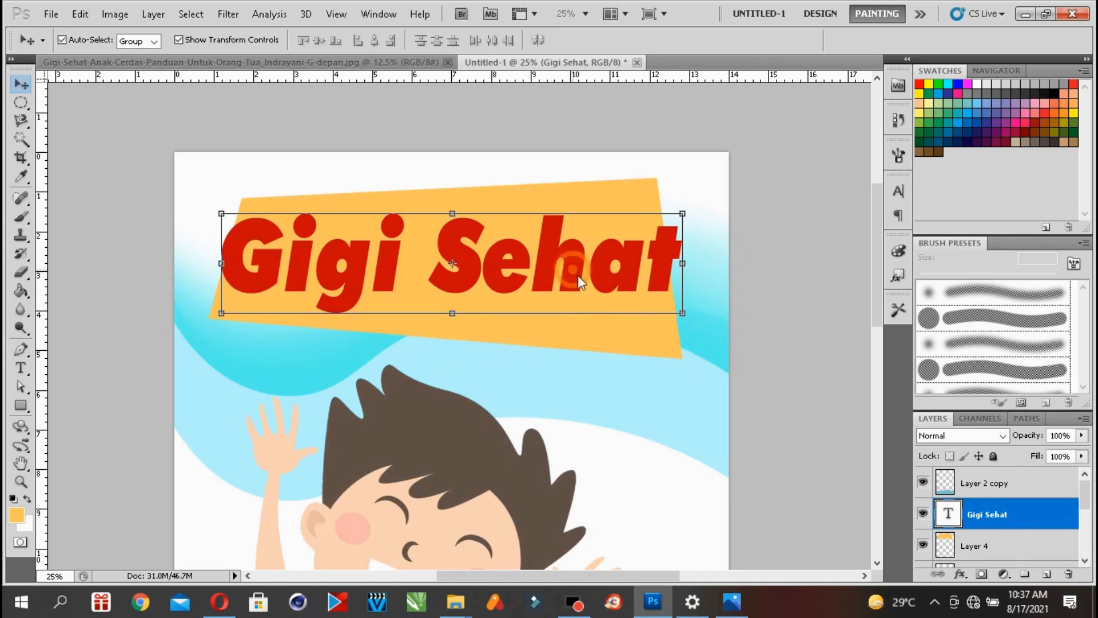
pyautogui.moveTo(223, 214); pyautogui.dragTo(252, 220)
pyautogui.moveTo(715, 211); pyautogui.dragTo(642, 268)
pyautogui.click(27, 88)
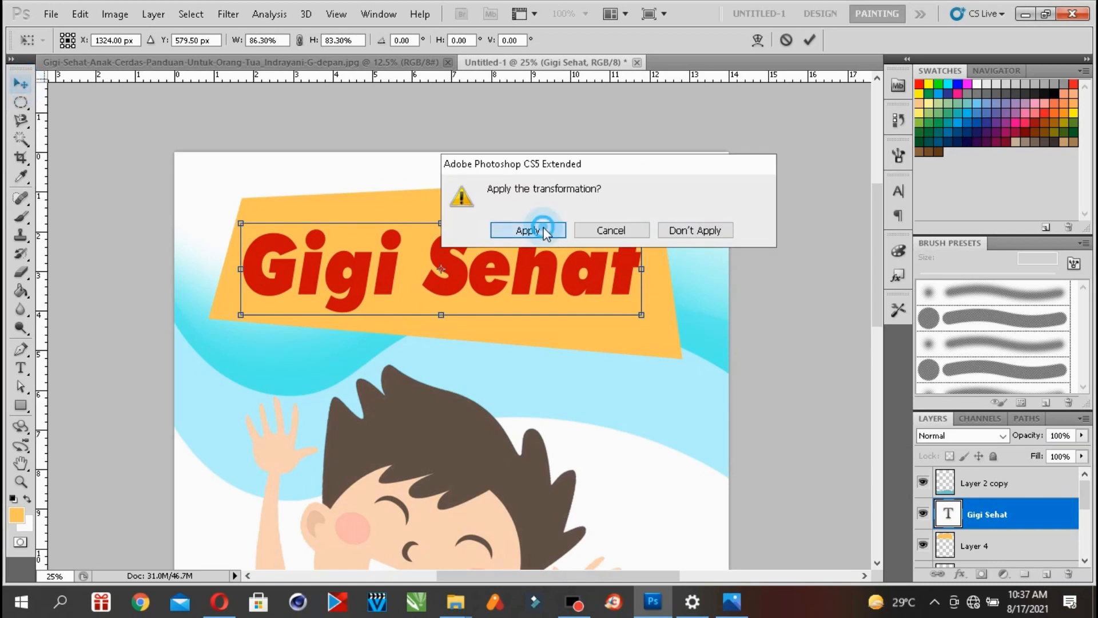
pyautogui.click(541, 231)
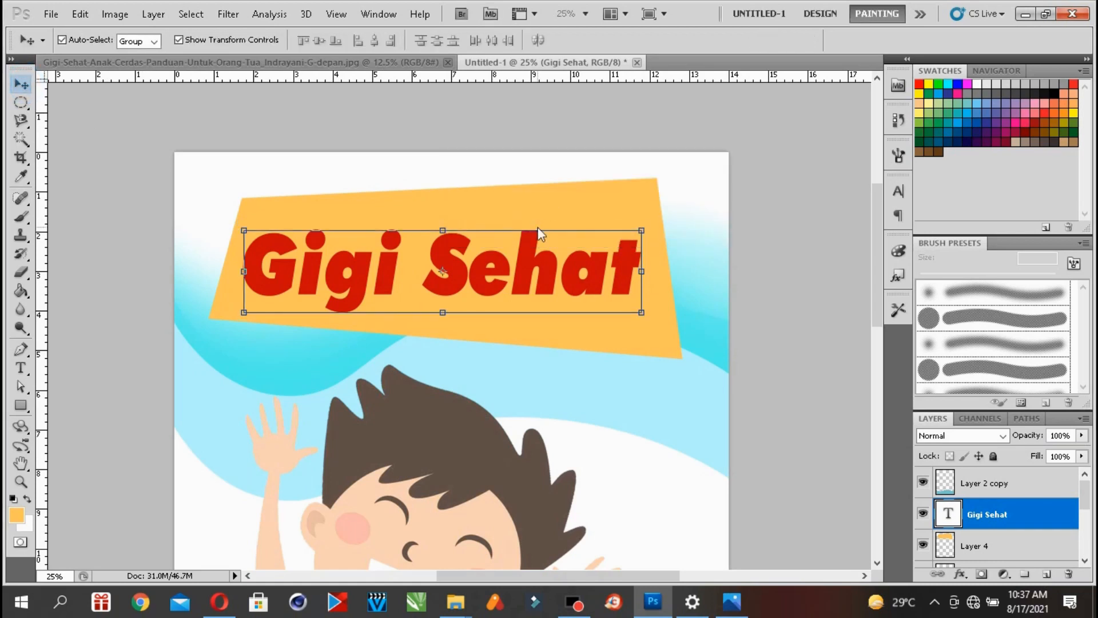
# - Change the colour of the whole "Gigi Sehat" text to white (ffffff) and commit the edit
pyautogui.click(23, 370)
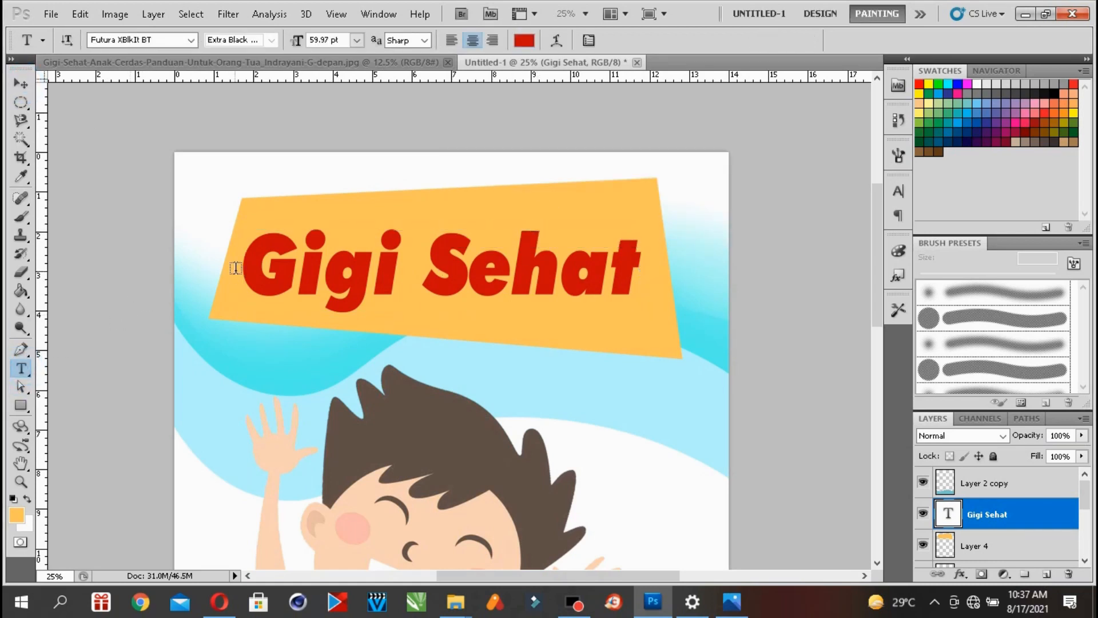
pyautogui.moveTo(247, 265); pyautogui.dragTo(652, 255)
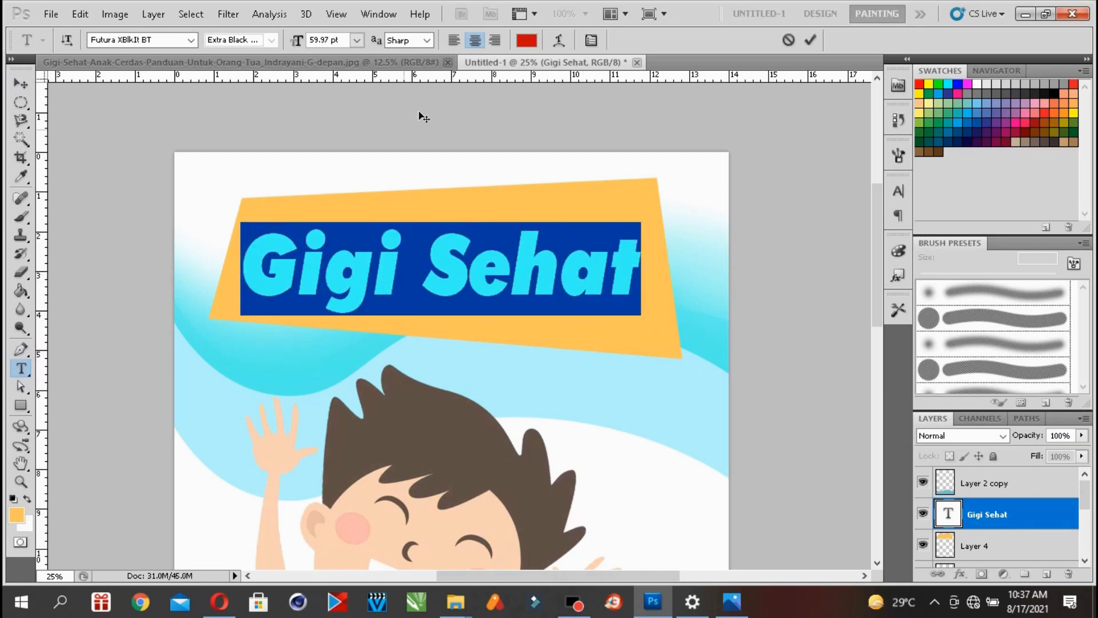
pyautogui.click(527, 40)
pyautogui.moveTo(611, 263); pyautogui.dragTo(584, 230)
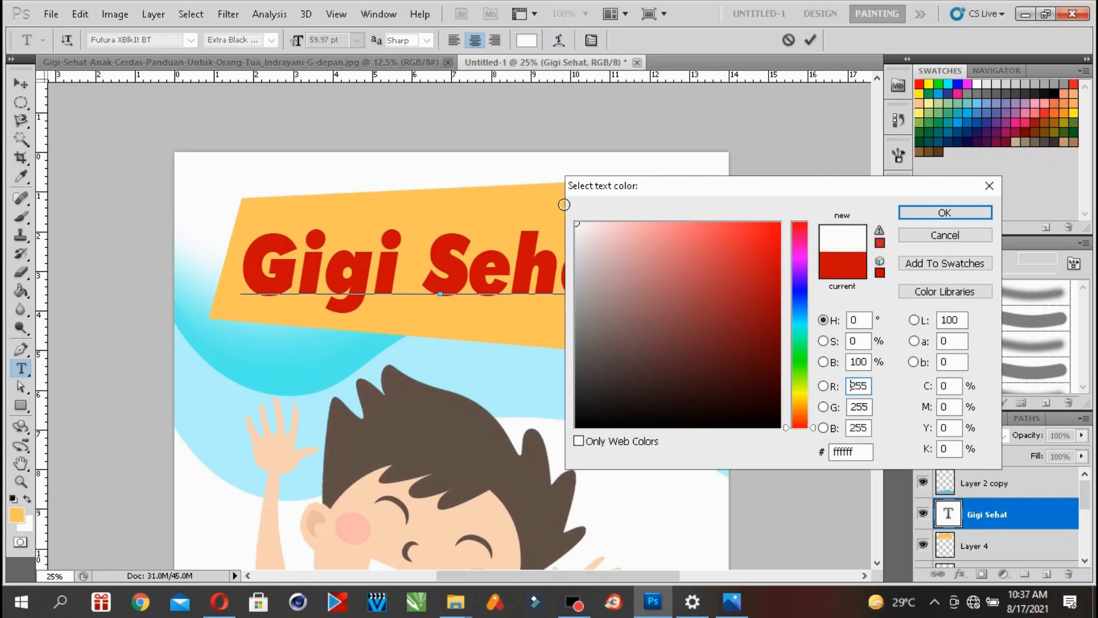
pyautogui.click(915, 212)
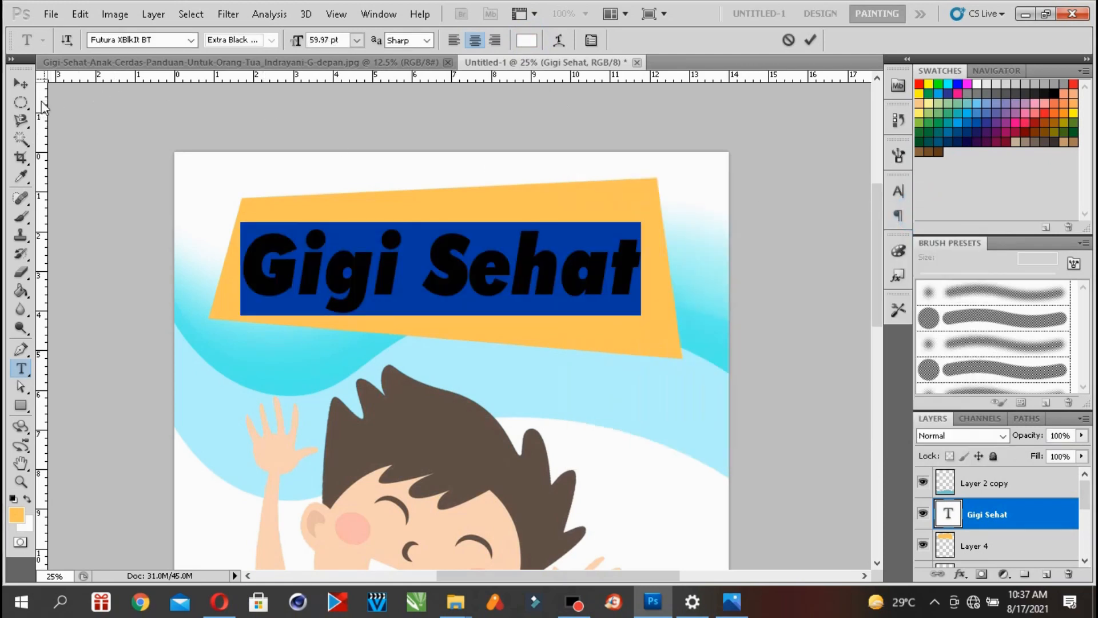
pyautogui.click(20, 85)
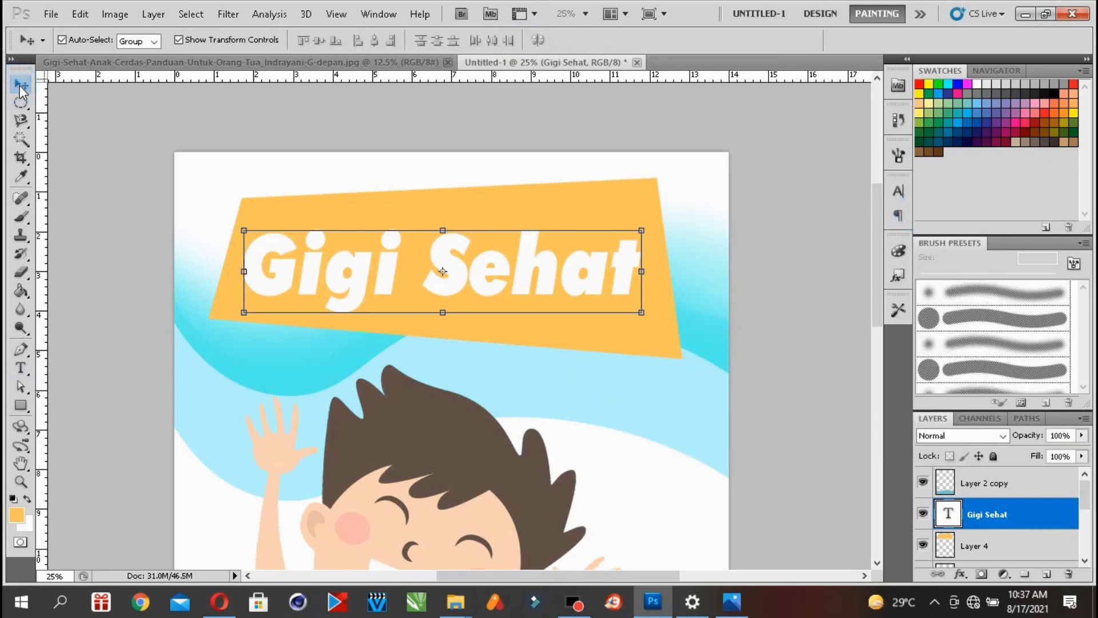
# - Check the banner's folded corner on the reference cover, and make the banner's Layer 4 active for drawing with the Pen tool
pyautogui.click(729, 605)
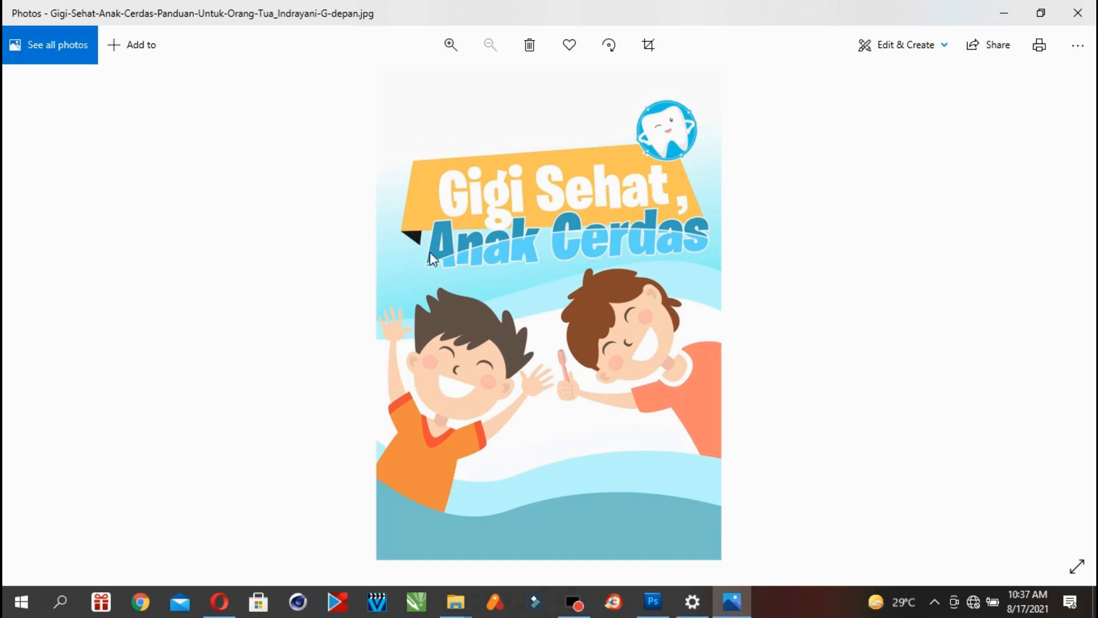
pyautogui.click(733, 602)
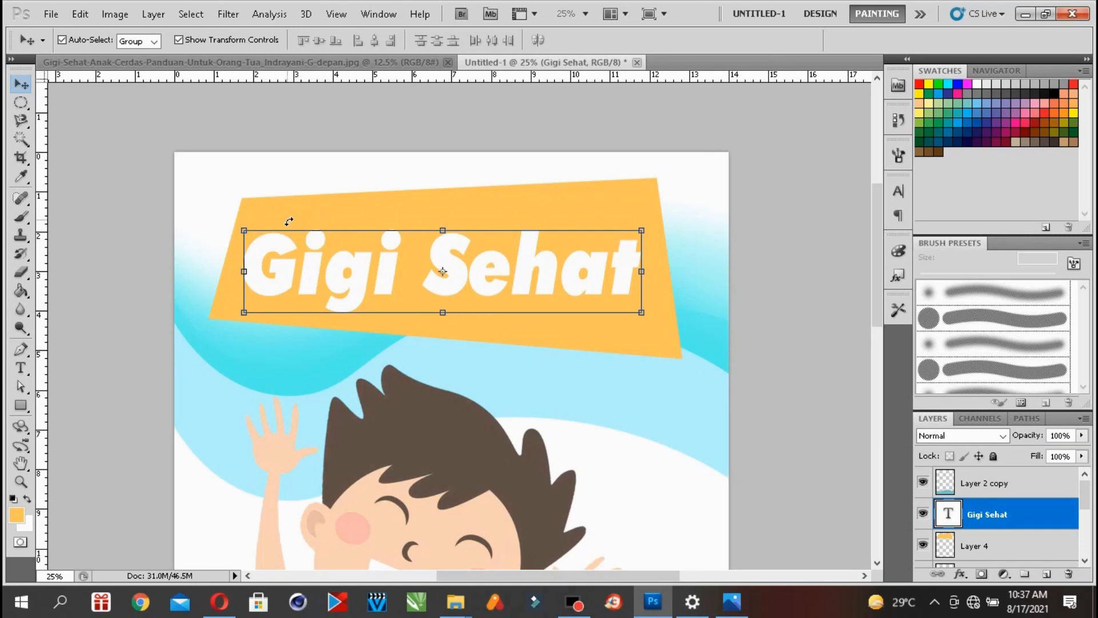
pyautogui.click(21, 481)
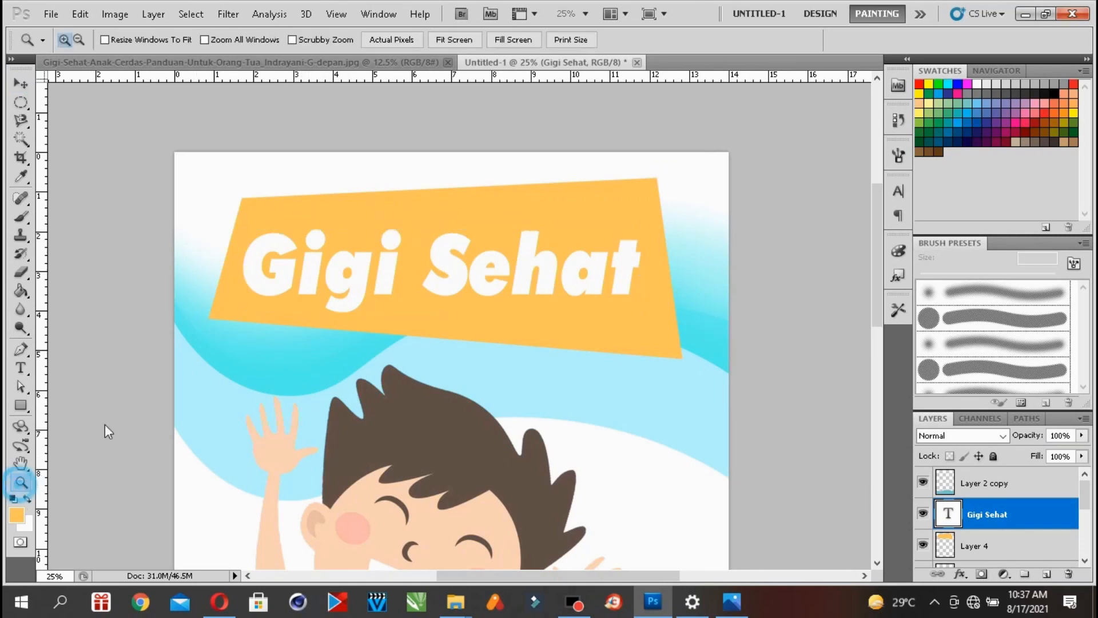
pyautogui.click(247, 301)
pyautogui.click(241, 295)
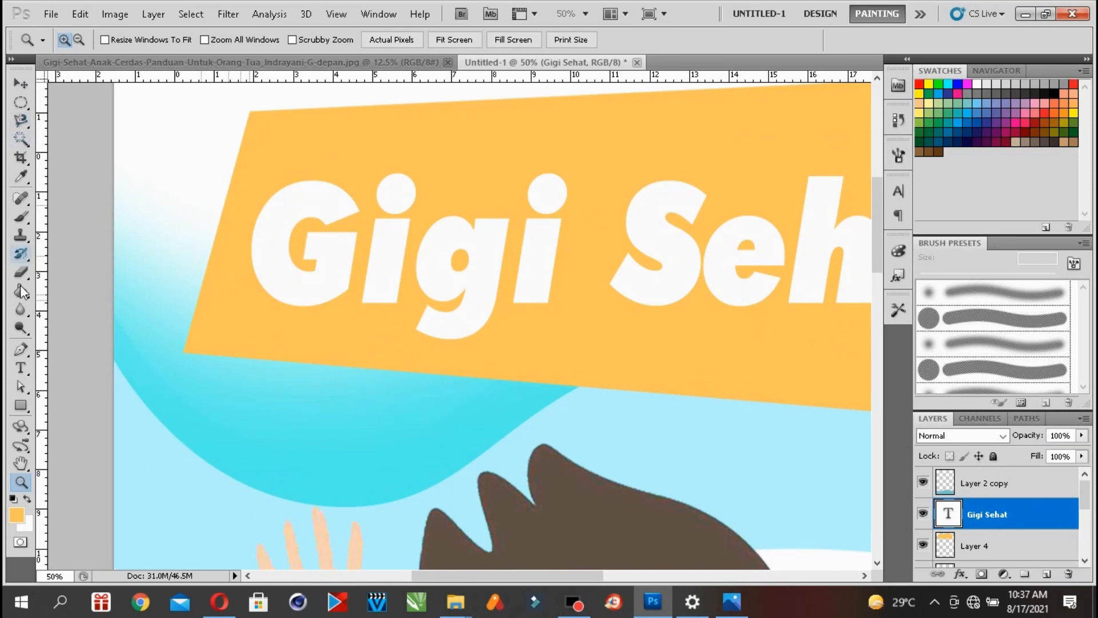
pyautogui.click(21, 349)
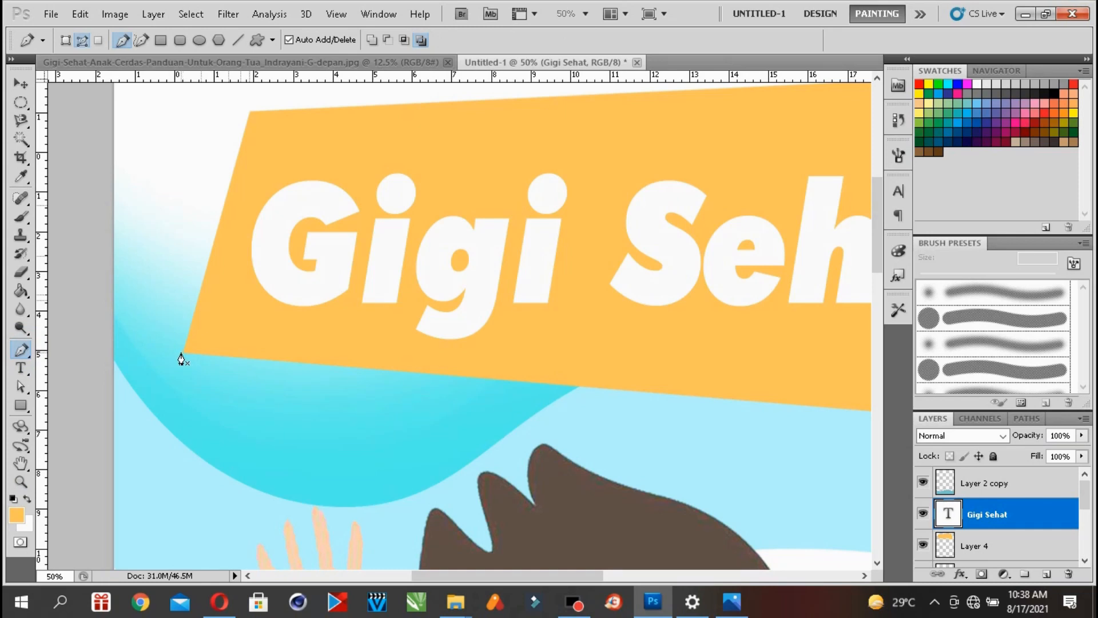
pyautogui.click(987, 546)
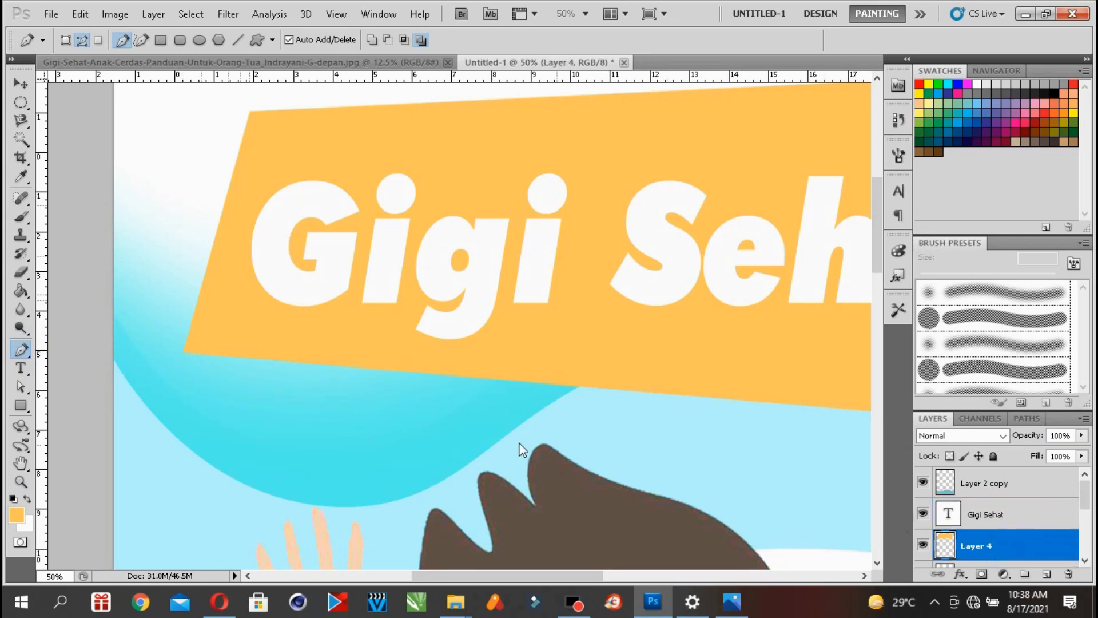
# - Outline a small closed triangle beneath the banner's lower-left corner with the Pen tool, and turn the path into a new anti-aliased selection
pyautogui.click(183, 352)
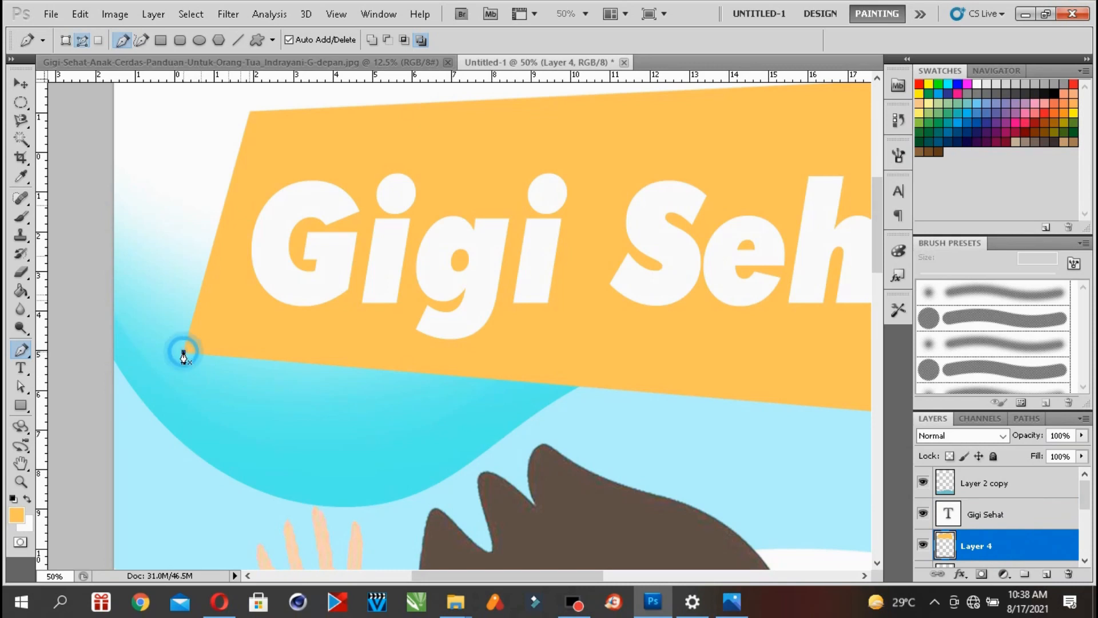
pyautogui.click(269, 419)
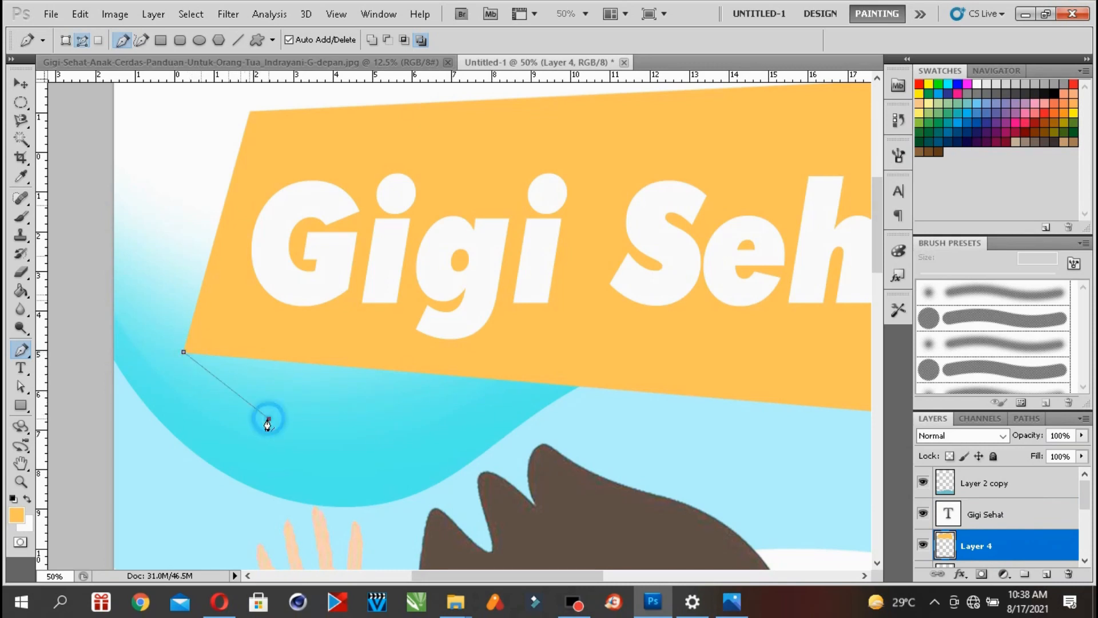
pyautogui.click(297, 362)
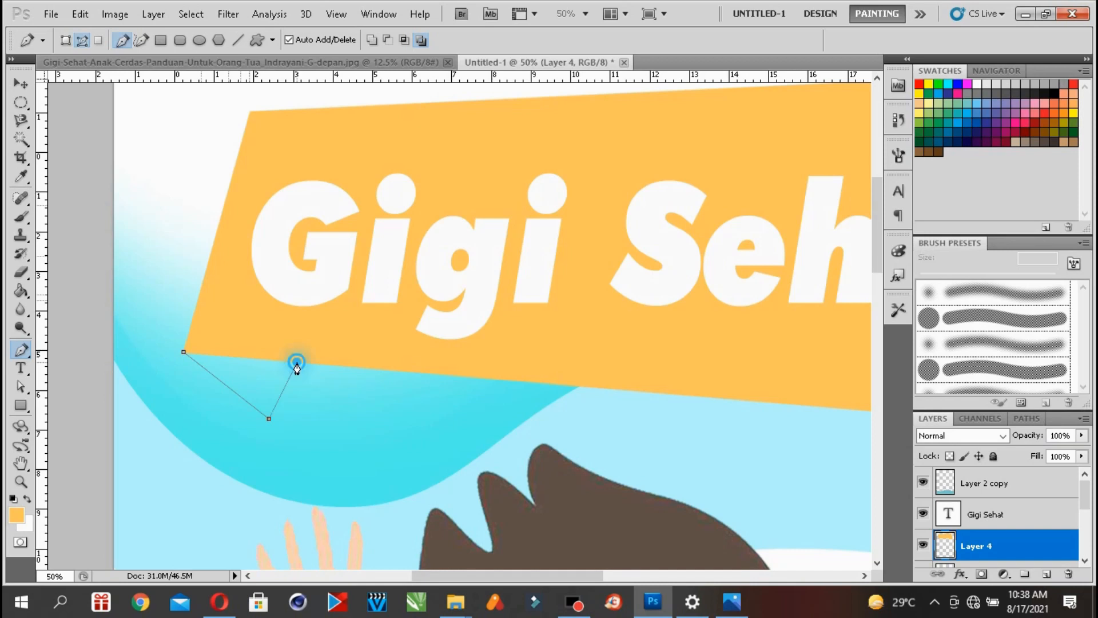
pyautogui.click(184, 352)
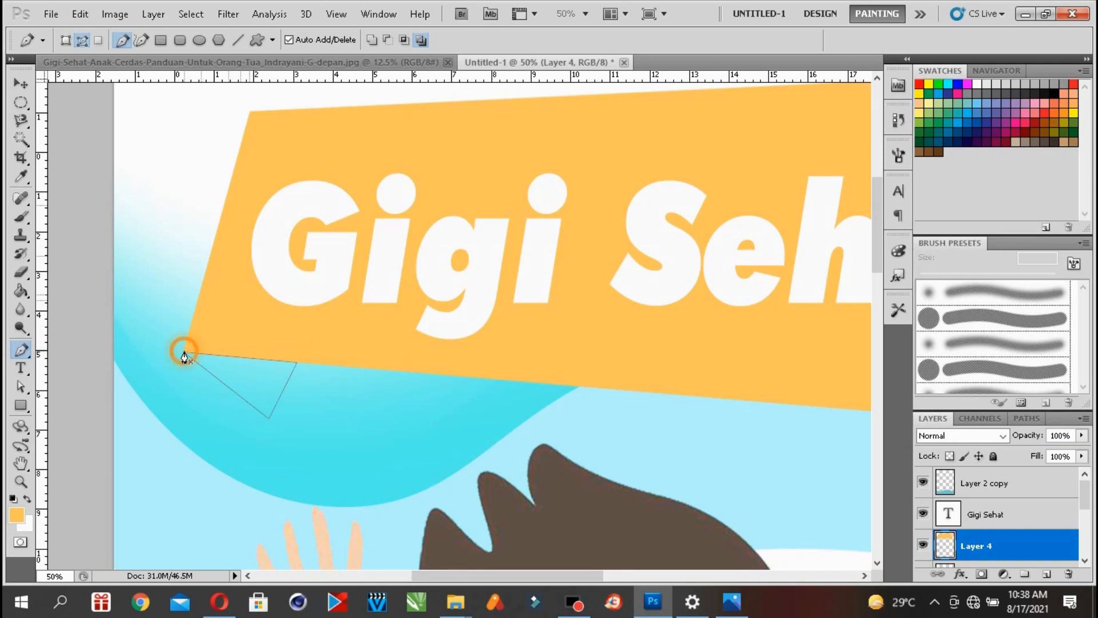
pyautogui.rightClick(184, 351)
pyautogui.click(249, 450)
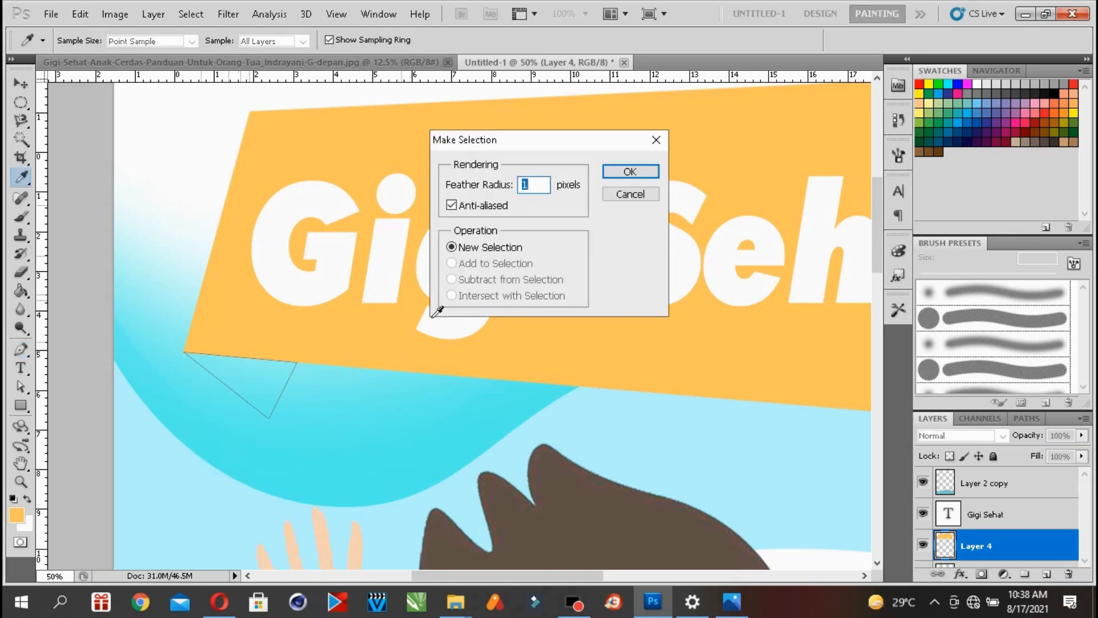
pyautogui.click(615, 170)
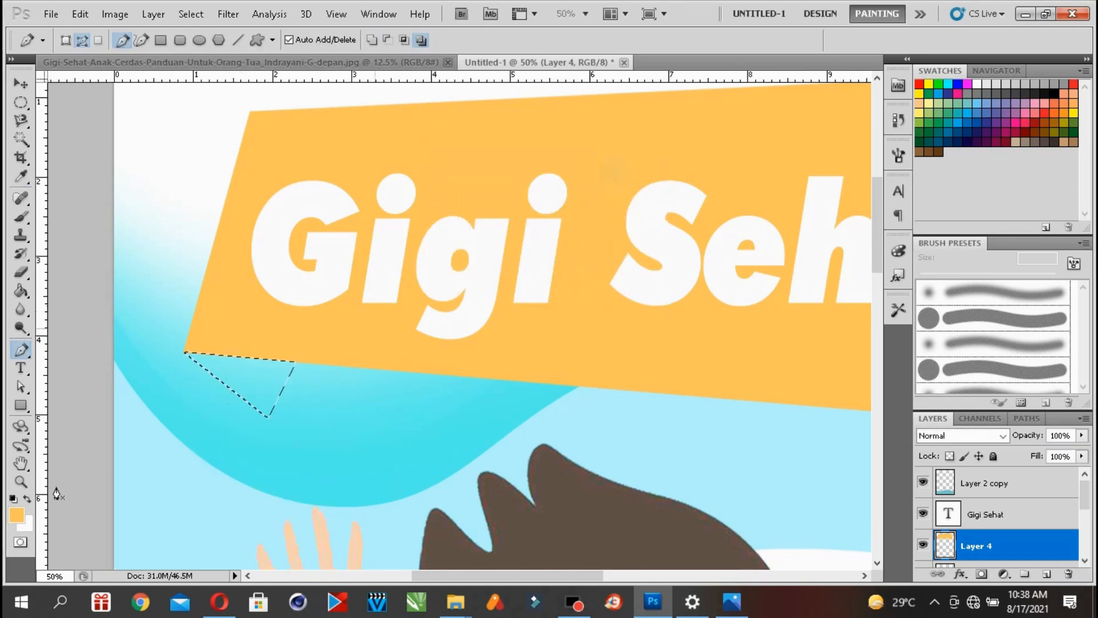
# - Fill the selected triangle beneath the banner's lower-left corner with dark brown (60430e) and clear the selection
pyautogui.click(18, 516)
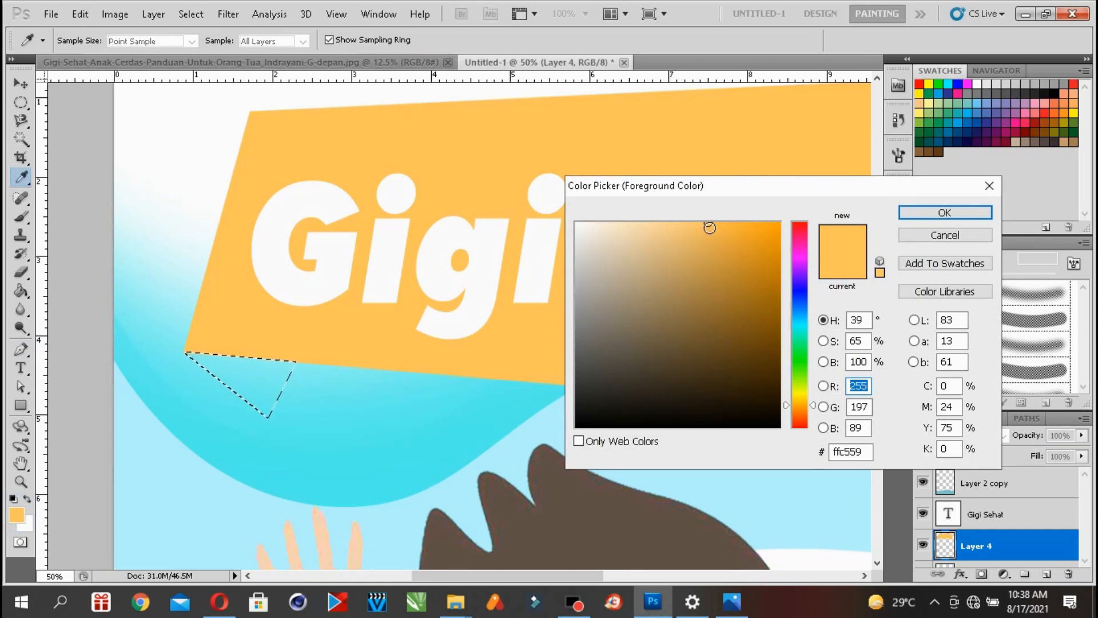
pyautogui.moveTo(752, 305); pyautogui.dragTo(750, 350)
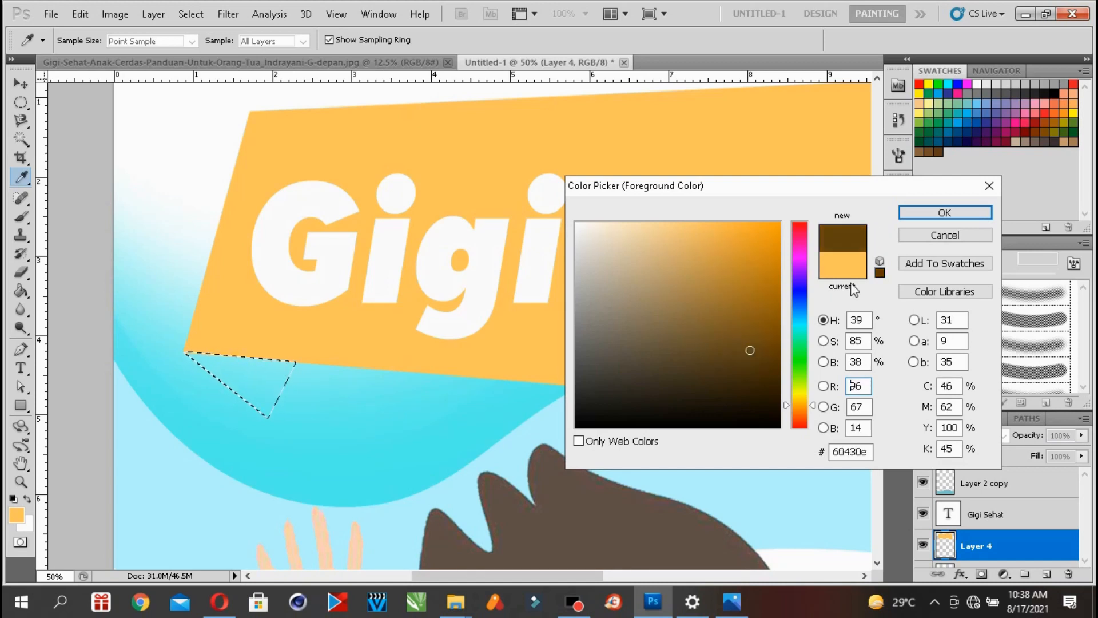
pyautogui.click(925, 212)
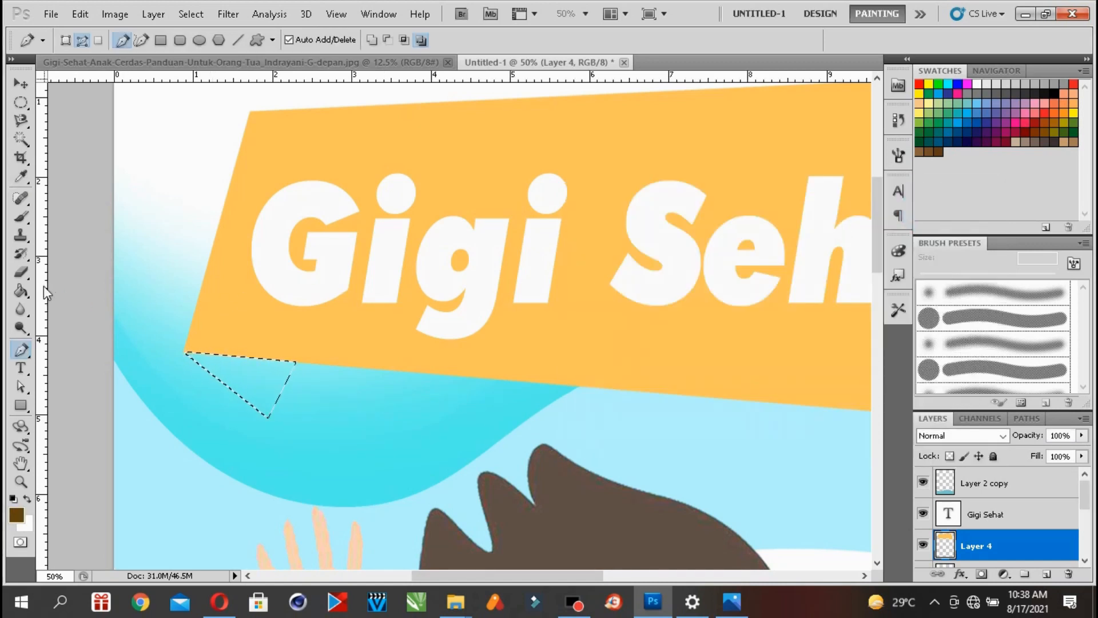
pyautogui.click(21, 293)
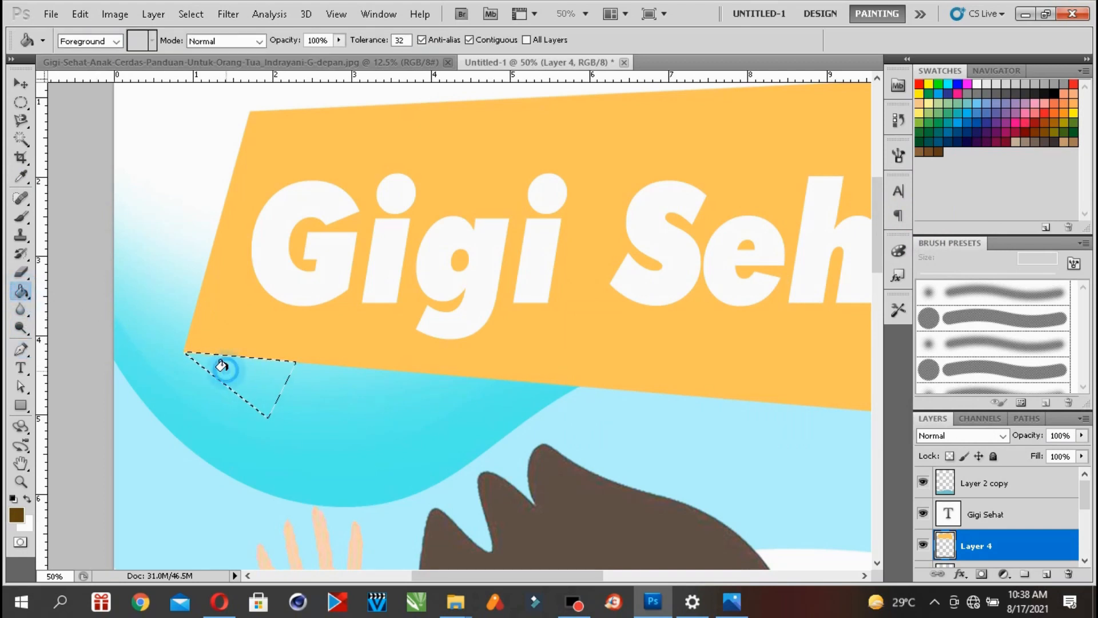
pyautogui.click(21, 103)
pyautogui.click(170, 136)
# - Duplicate the "Gigi Sehat" text layer in the same document and move the copy directly below the original title
pyautogui.click(338, 15)
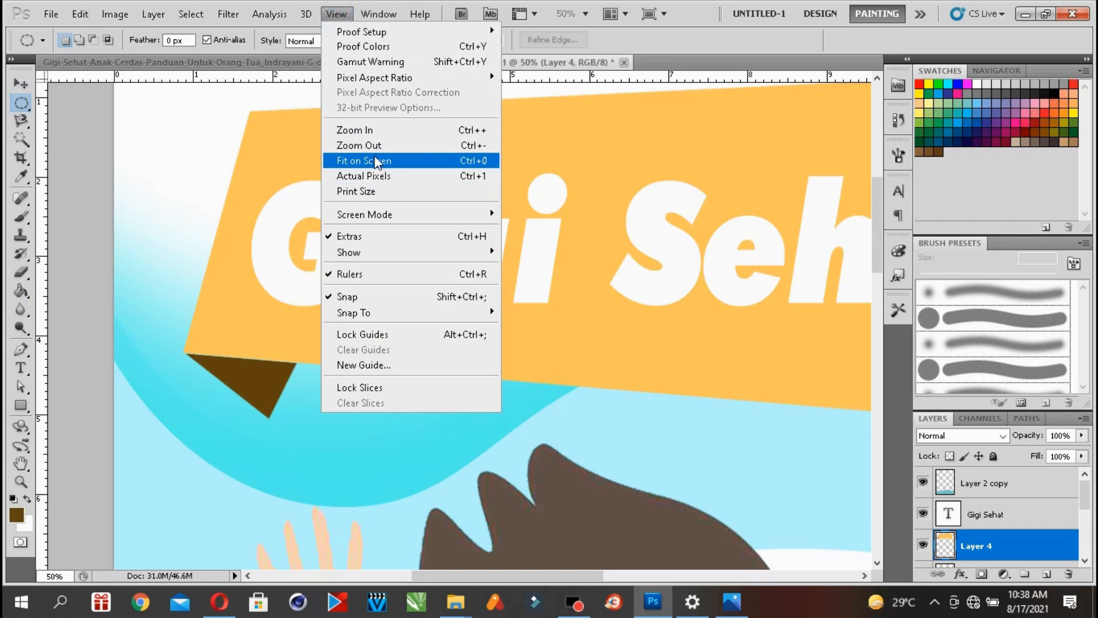
pyautogui.click(373, 158)
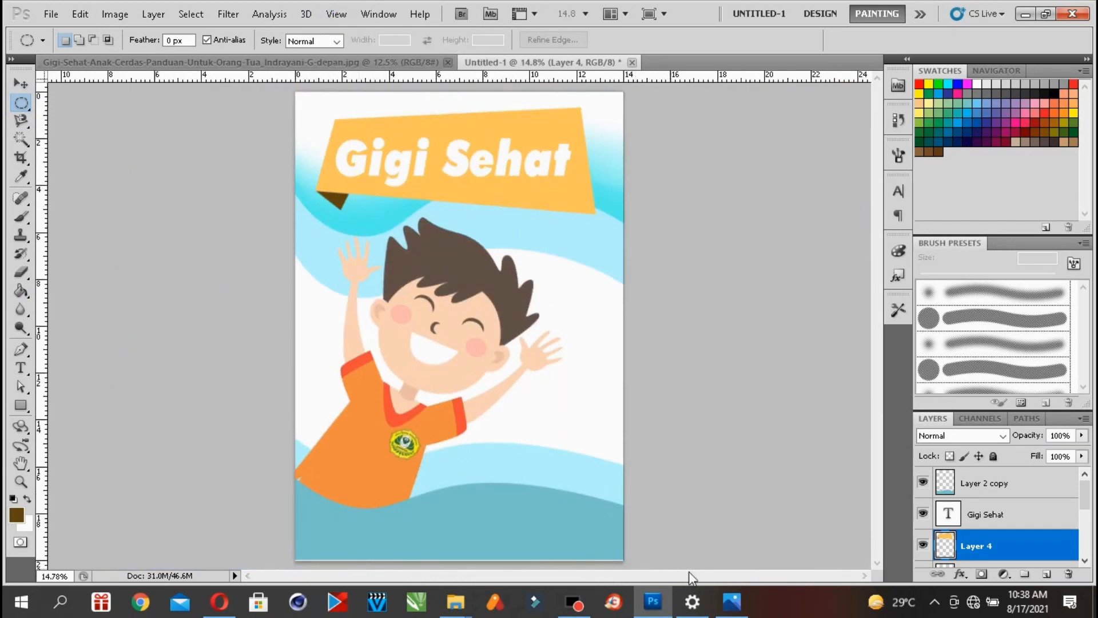
pyautogui.click(732, 601)
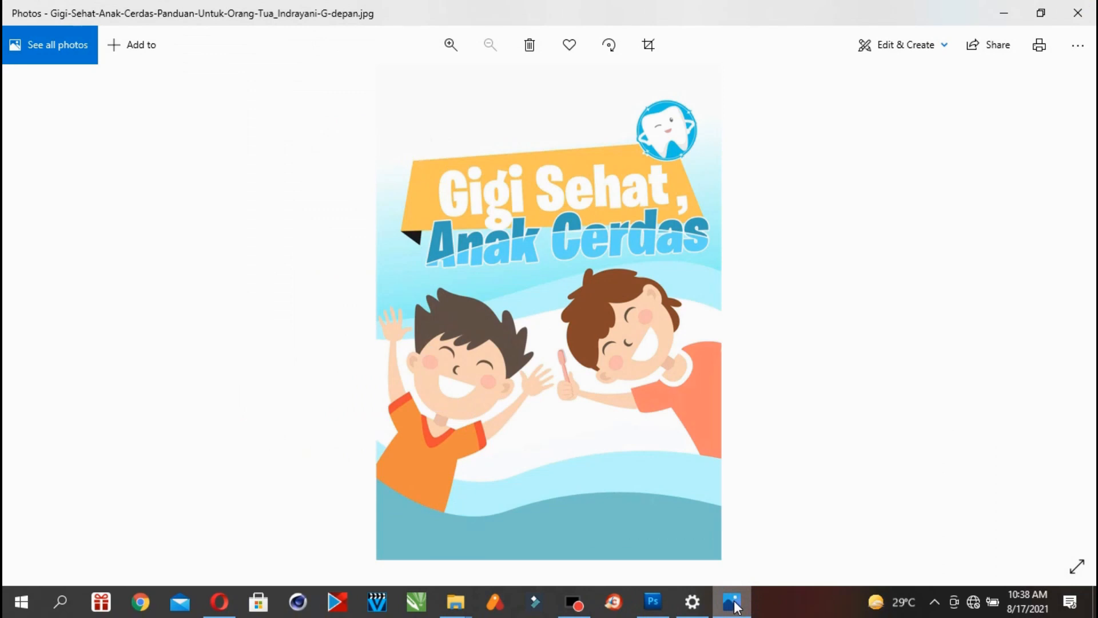
pyautogui.click(735, 604)
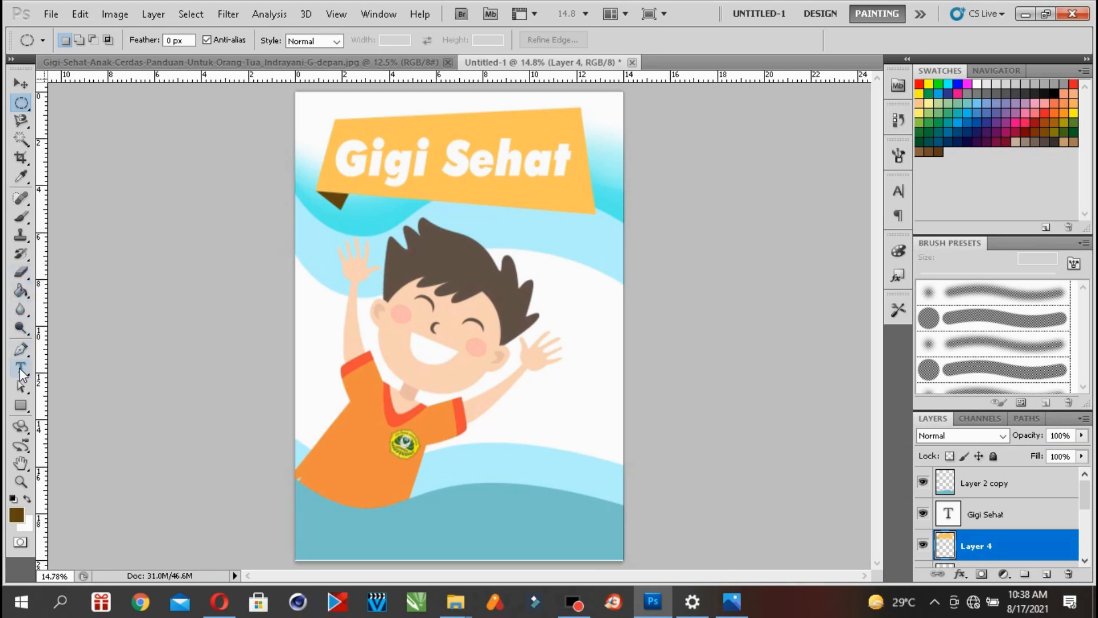
pyautogui.click(21, 84)
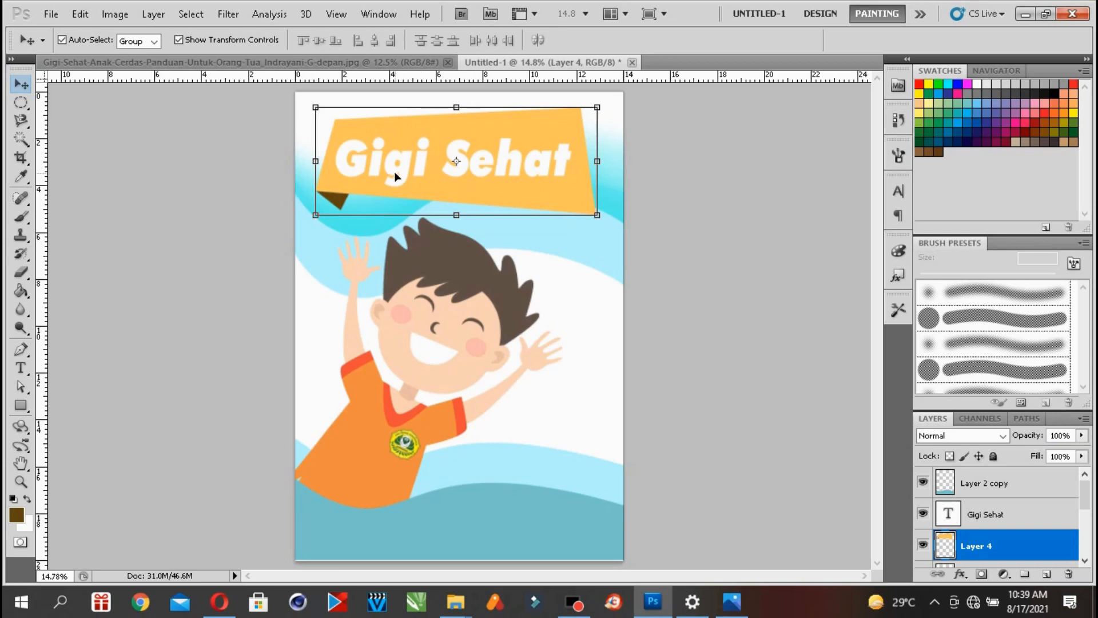
pyautogui.rightClick(421, 167)
pyautogui.click(425, 179)
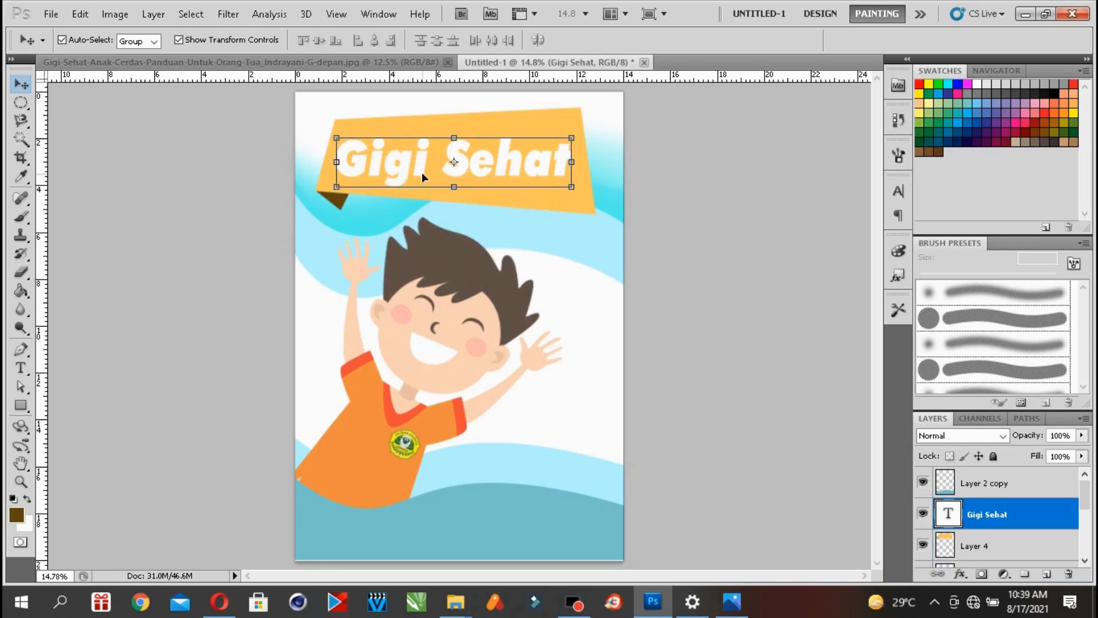
pyautogui.rightClick(1010, 513)
pyautogui.click(979, 93)
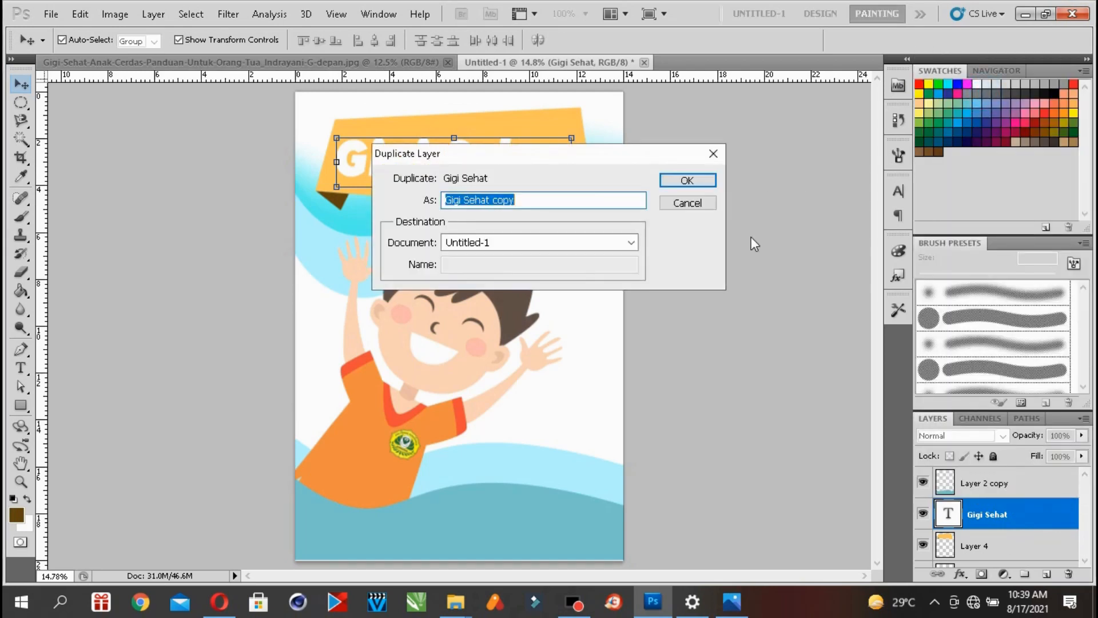
pyautogui.click(687, 180)
pyautogui.moveTo(548, 169); pyautogui.dragTo(543, 218)
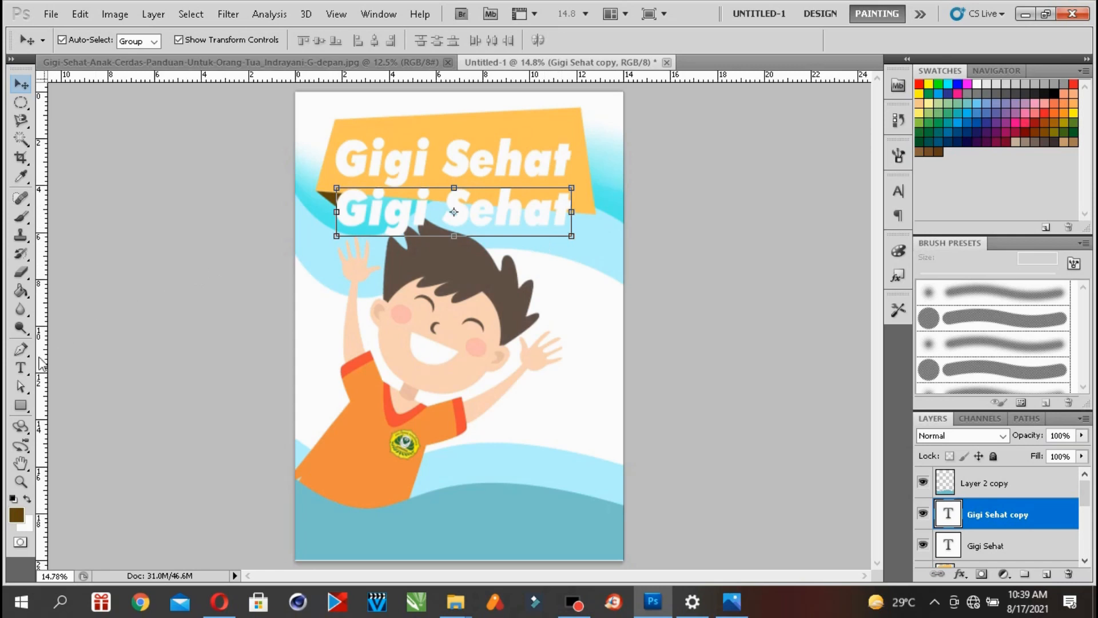
# - Replace the wording of the duplicated title with "Anak Cerdas", as on the reference cover
pyautogui.click(20, 368)
pyautogui.moveTo(348, 207); pyautogui.dragTo(572, 213)
pyautogui.click(732, 601)
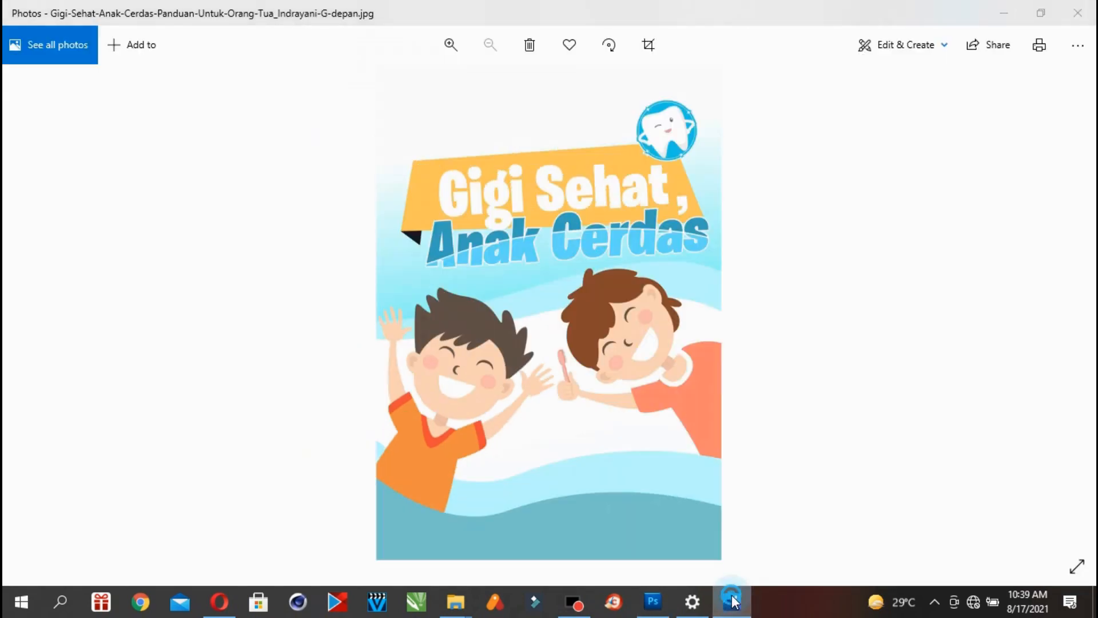
pyautogui.click(732, 600)
pyautogui.write('An')
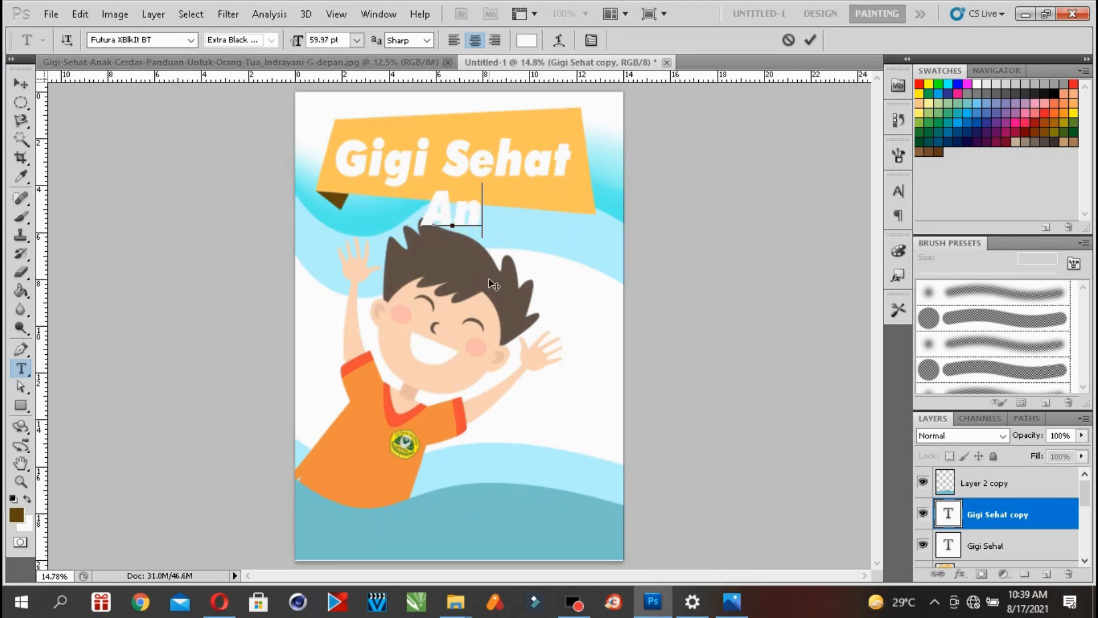
pyautogui.write('ak Cerdas')
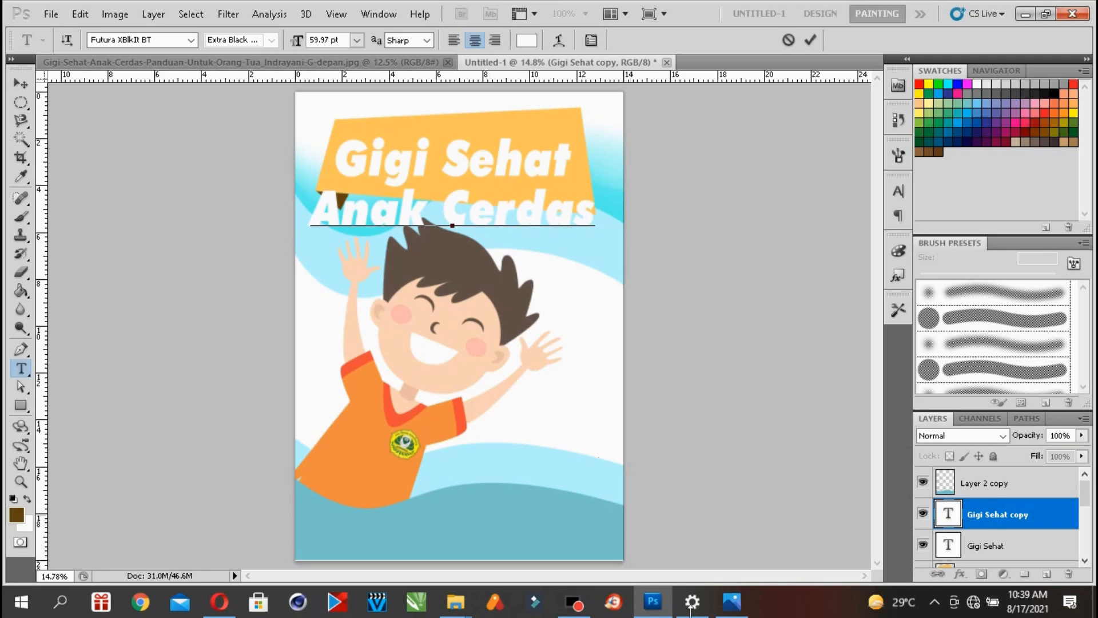
# - Check the second title line on the reference cover, colour all of the "Anak Cerdas" text blue (0c71e3), and commit the edit
pyautogui.click(732, 602)
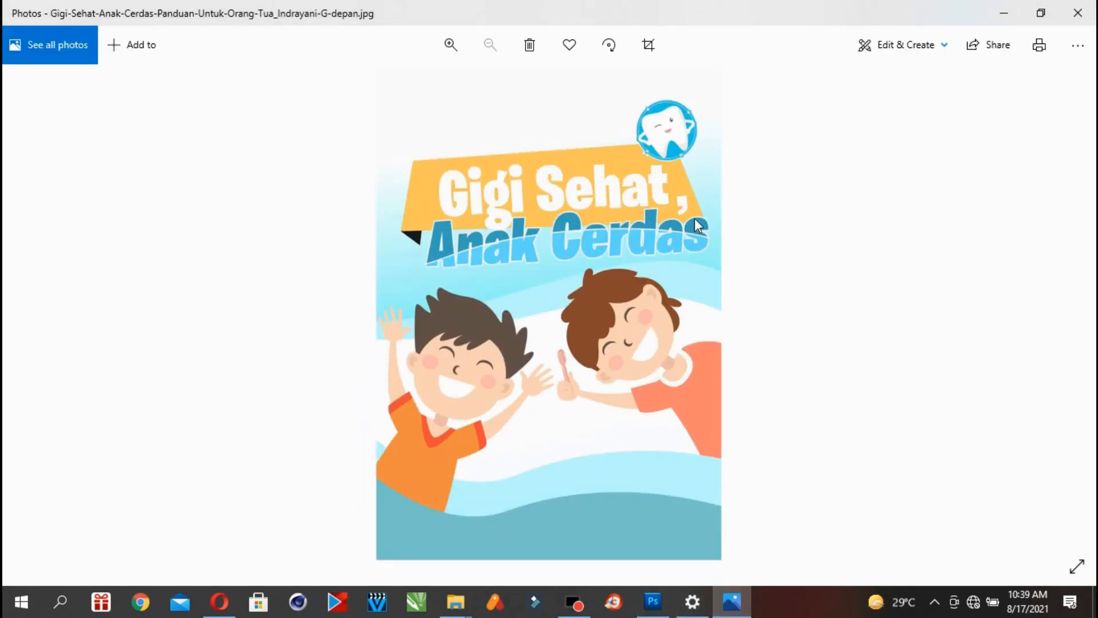
pyautogui.click(733, 602)
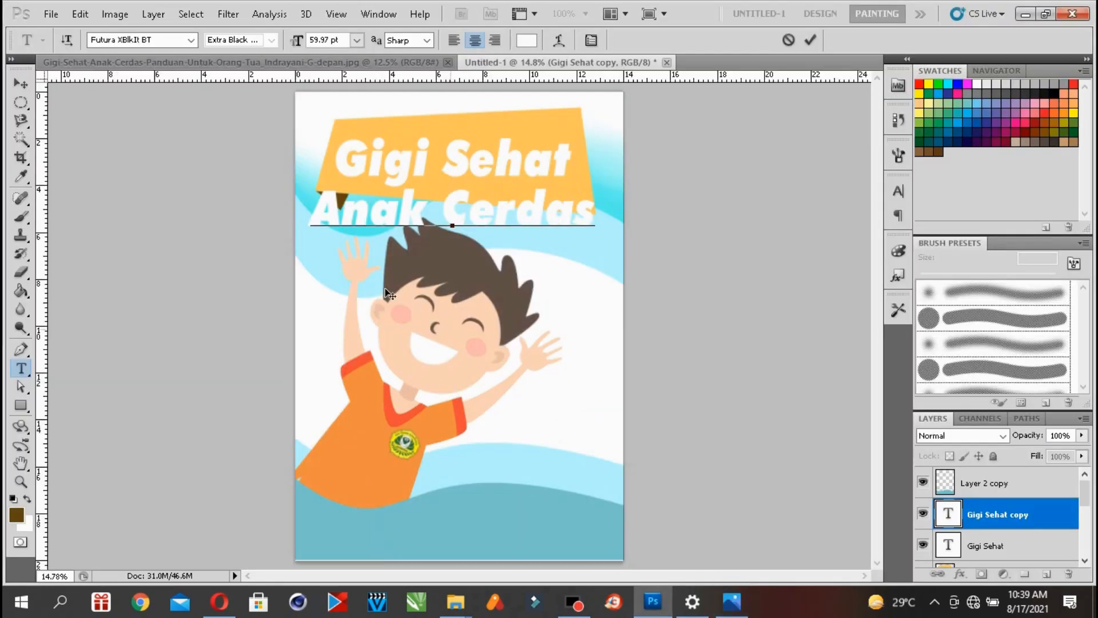
pyautogui.moveTo(319, 210); pyautogui.dragTo(589, 233)
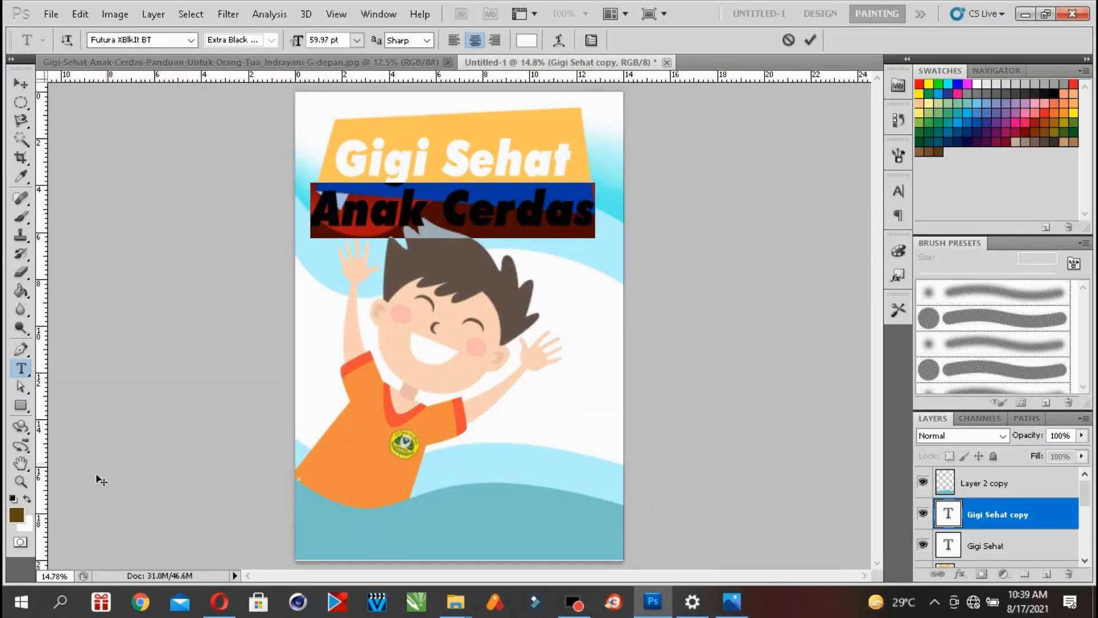
pyautogui.click(16, 515)
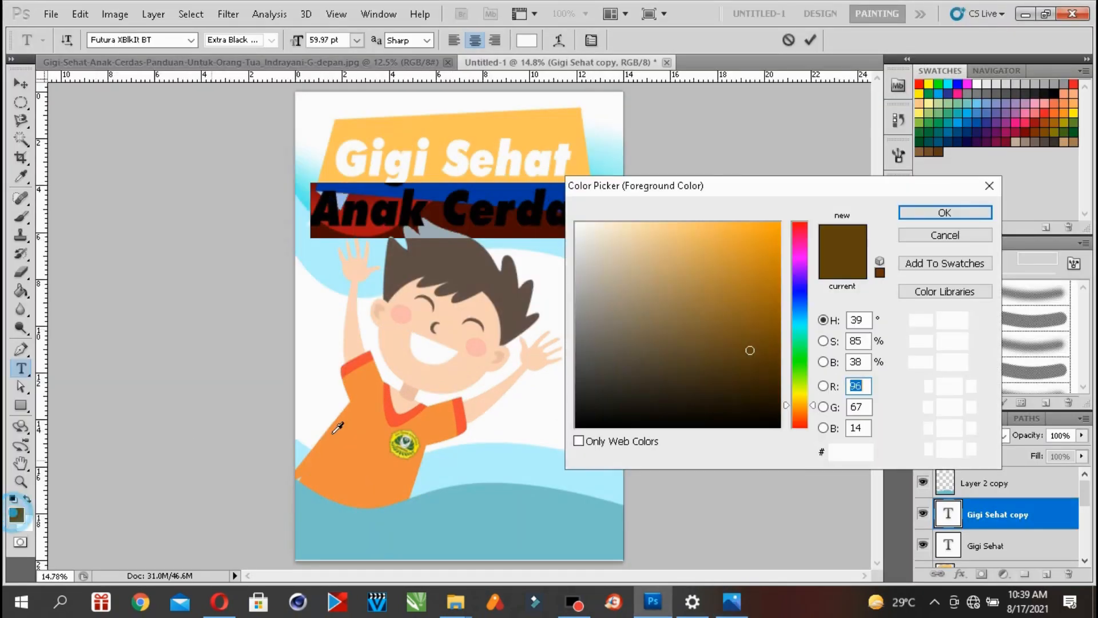
pyautogui.click(800, 306)
pyautogui.moveTo(765, 252); pyautogui.dragTo(770, 243)
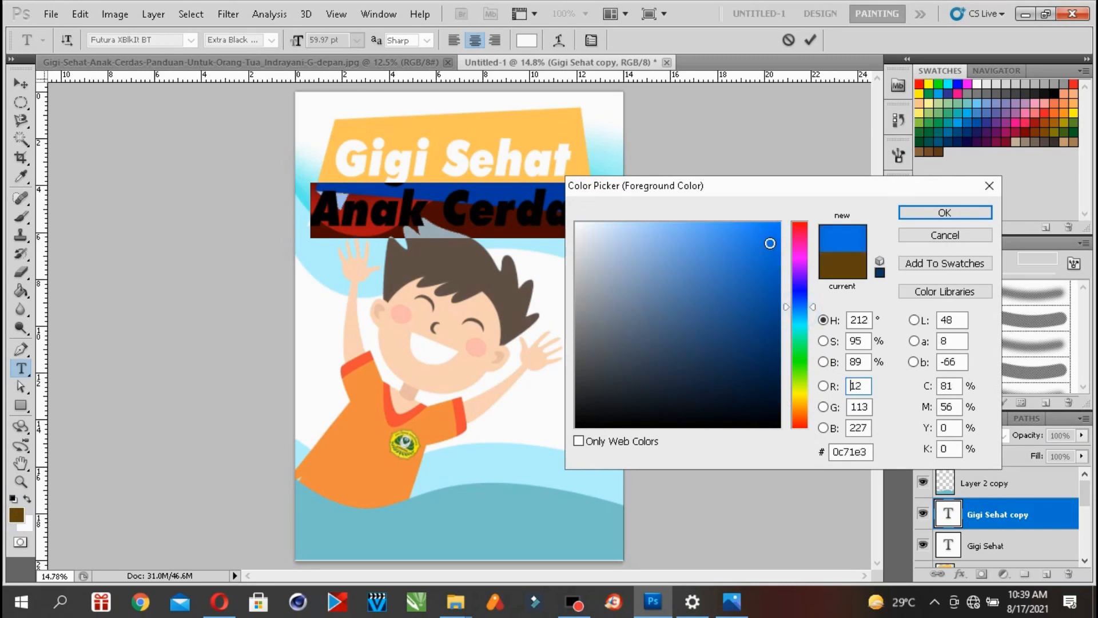
pyautogui.click(915, 213)
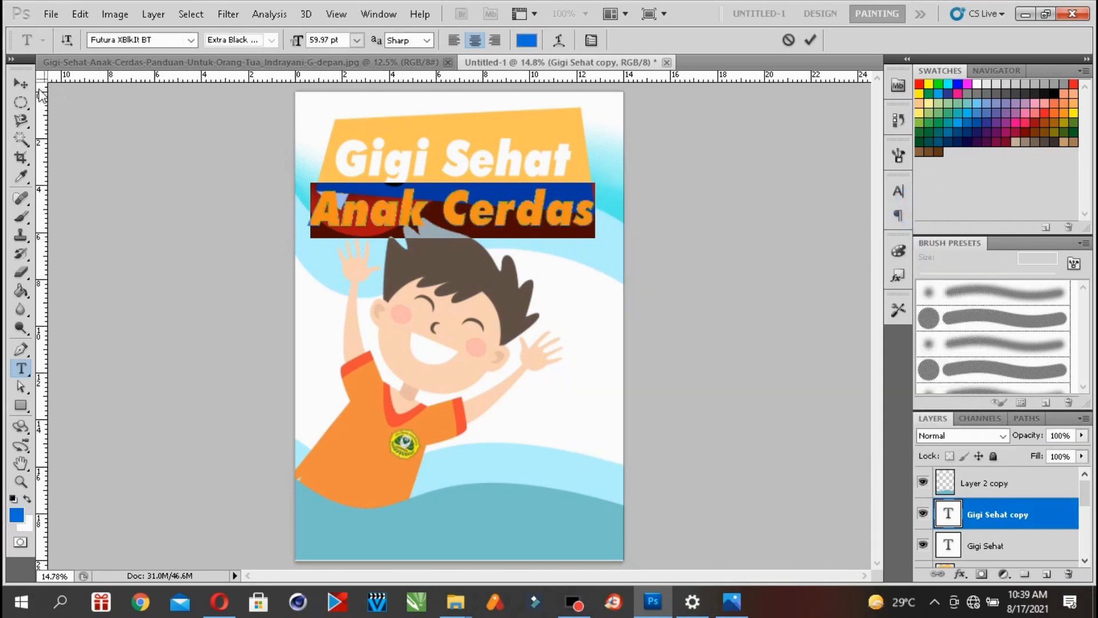
pyautogui.click(21, 84)
# - Add a Drop Shadow layer style to the "Anak Cerdas" text layer, keeping the lettering visible beside its settings
pyautogui.click(21, 482)
pyautogui.click(426, 183)
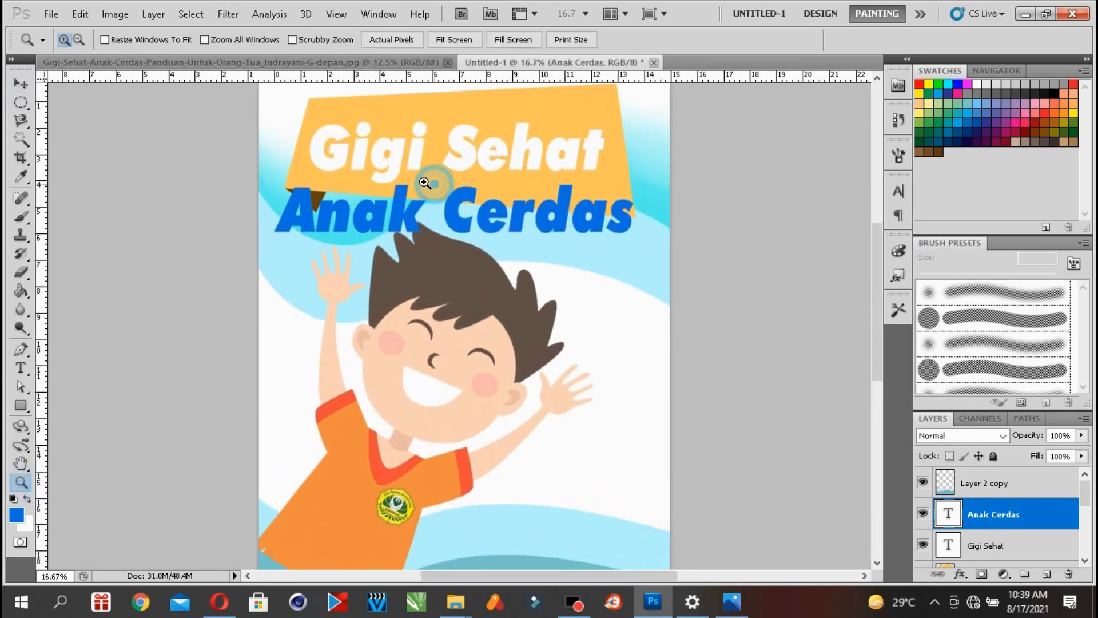
pyautogui.click(424, 182)
pyautogui.click(423, 180)
pyautogui.click(21, 84)
pyautogui.click(154, 14)
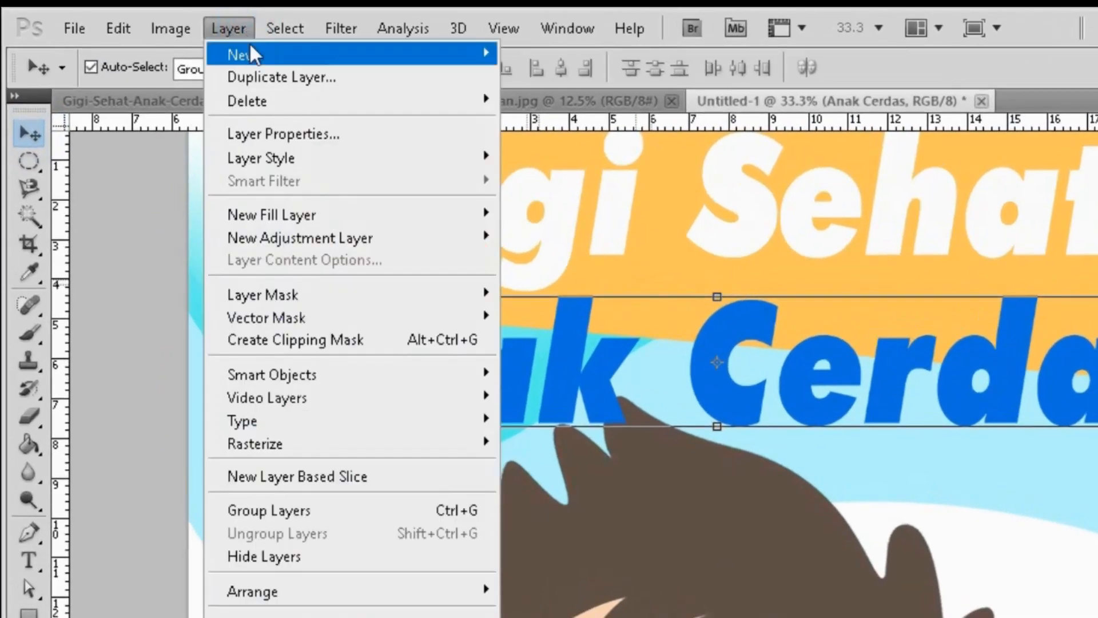
pyautogui.click(229, 26)
pyautogui.click(230, 24)
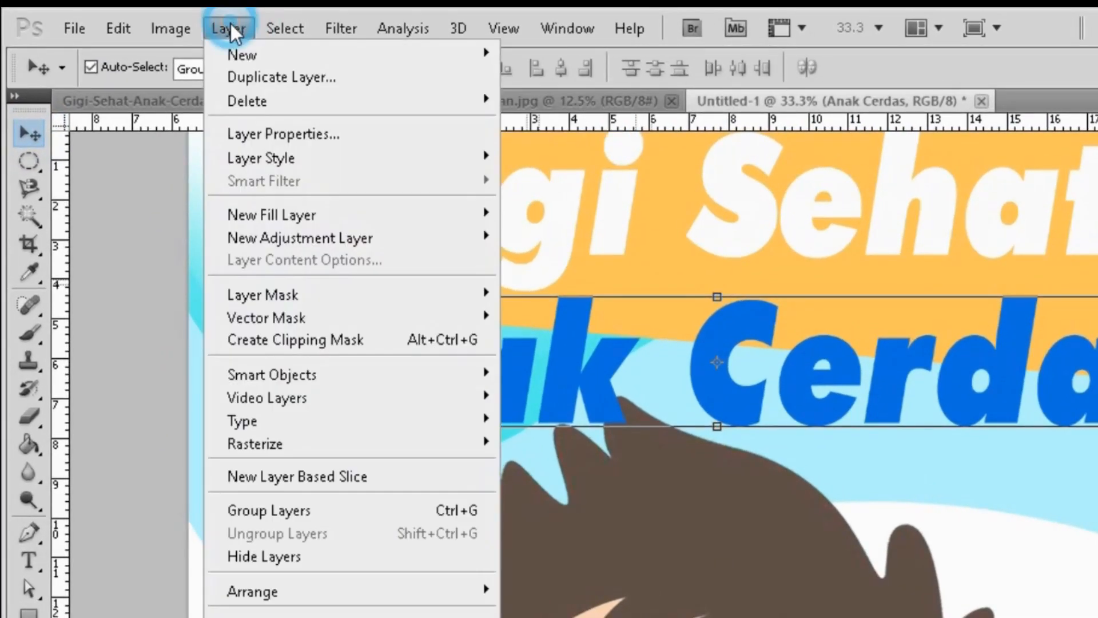
pyautogui.moveTo(273, 163)
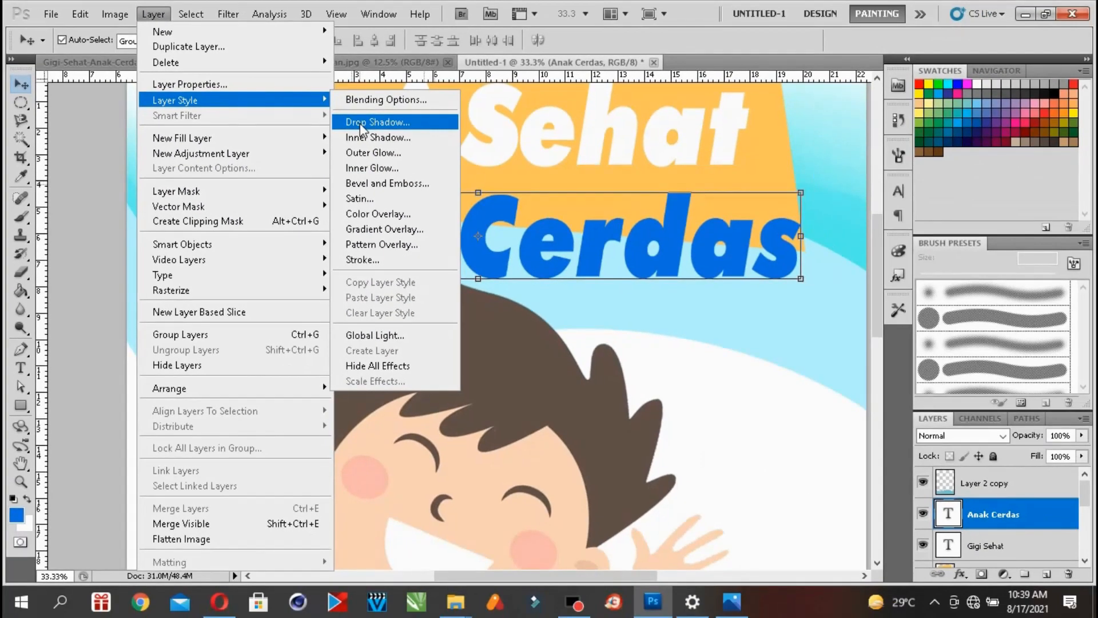
pyautogui.click(360, 122)
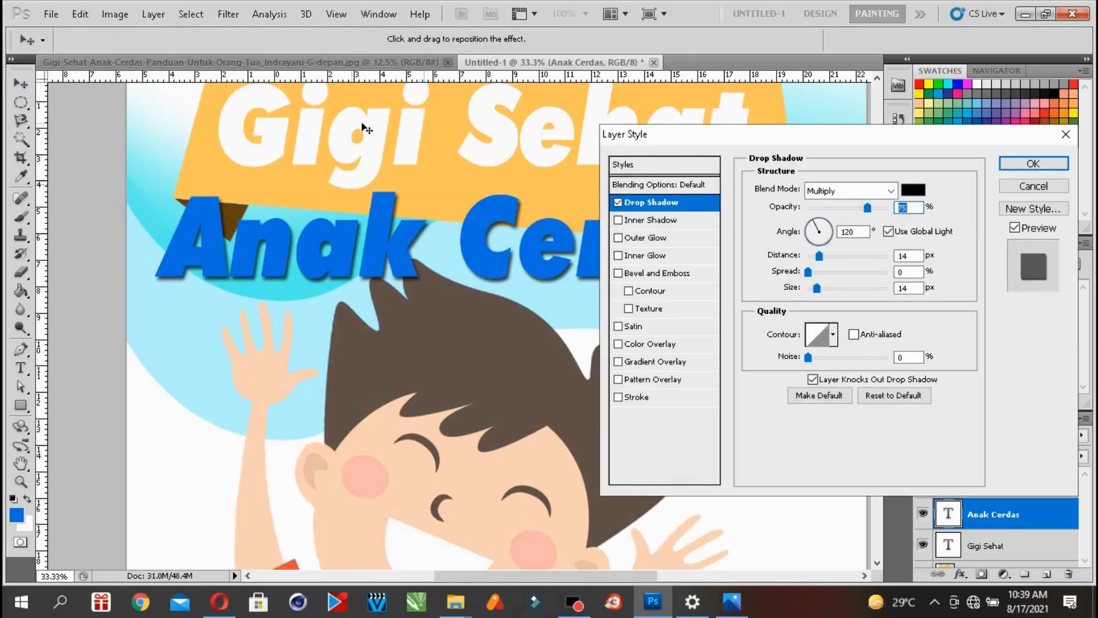
pyautogui.moveTo(859, 136); pyautogui.dragTo(818, 203)
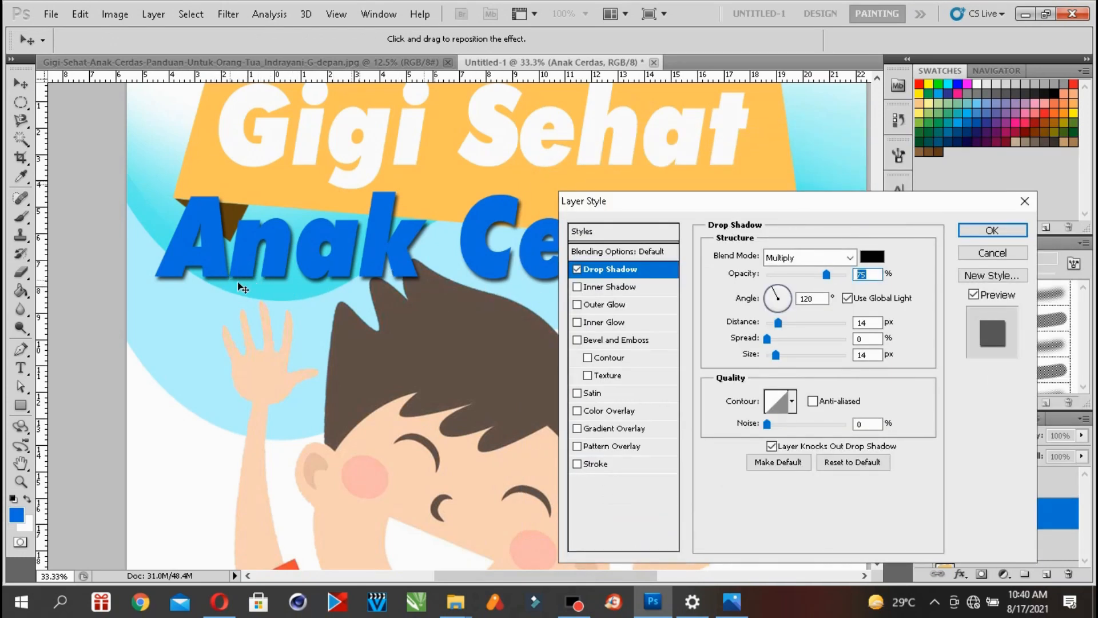
# - Set the drop shadow's blend mode to Normal and its colour to white (ffffff)
pyautogui.click(851, 257)
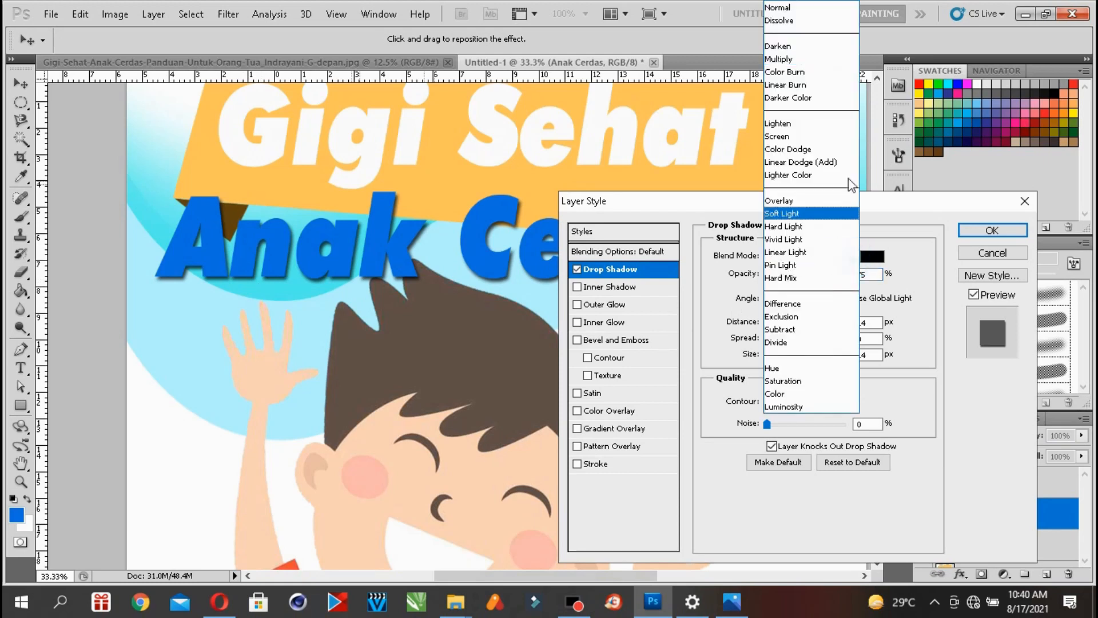
pyautogui.click(818, 8)
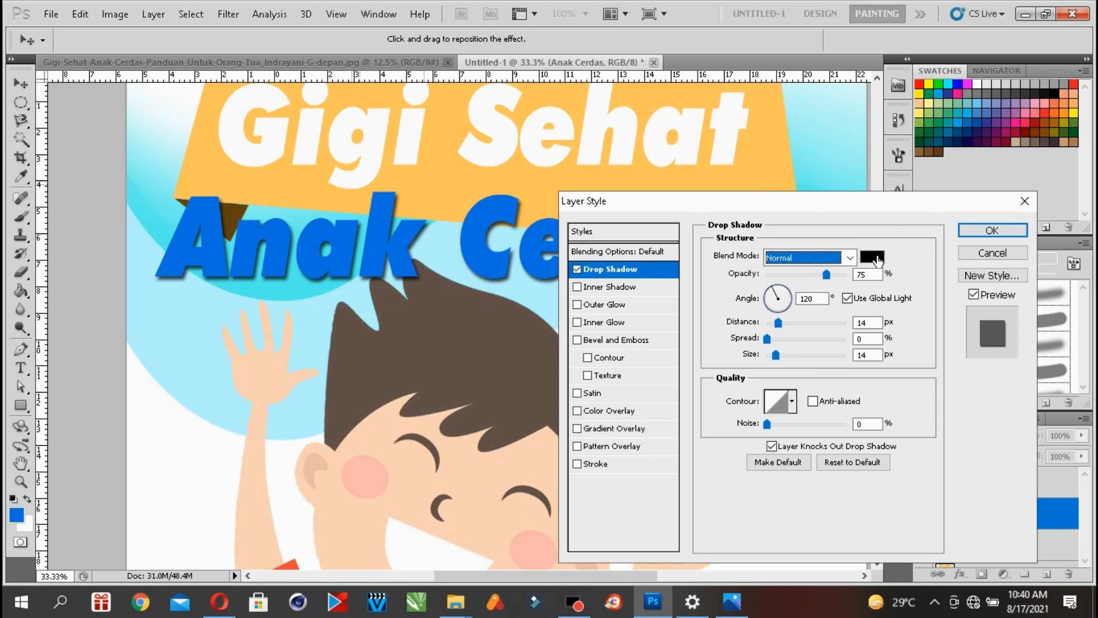
pyautogui.click(876, 260)
pyautogui.moveTo(707, 271); pyautogui.dragTo(556, 201)
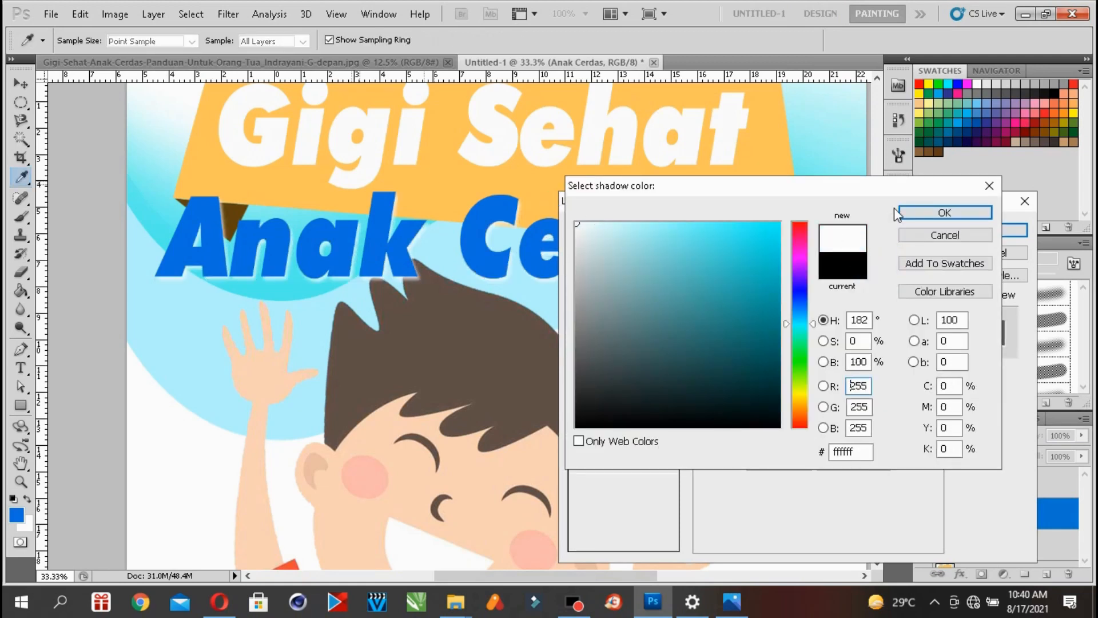
pyautogui.click(914, 209)
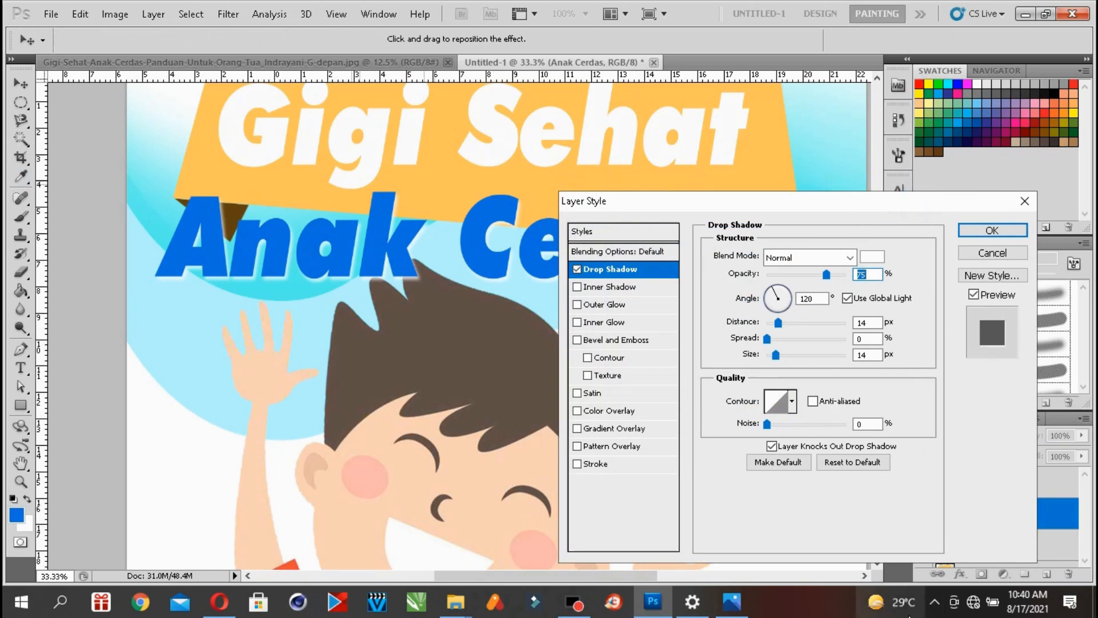
# - Compare with the white outline on the reference cover, and set the drop shadow's distance to 0 px and spread to 100%
pyautogui.click(732, 602)
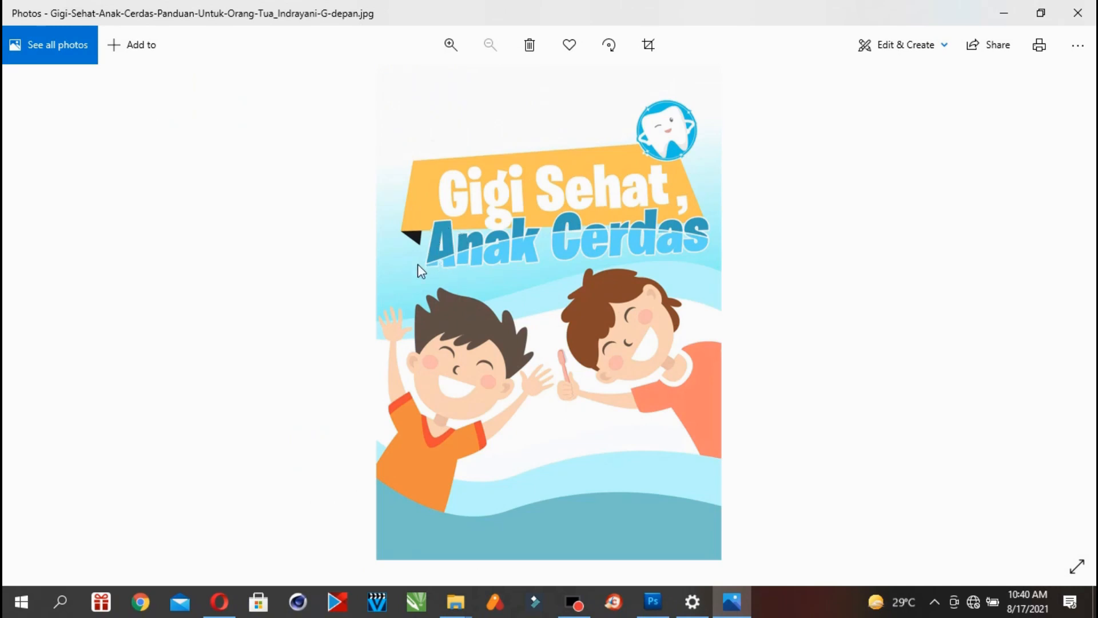
pyautogui.click(652, 602)
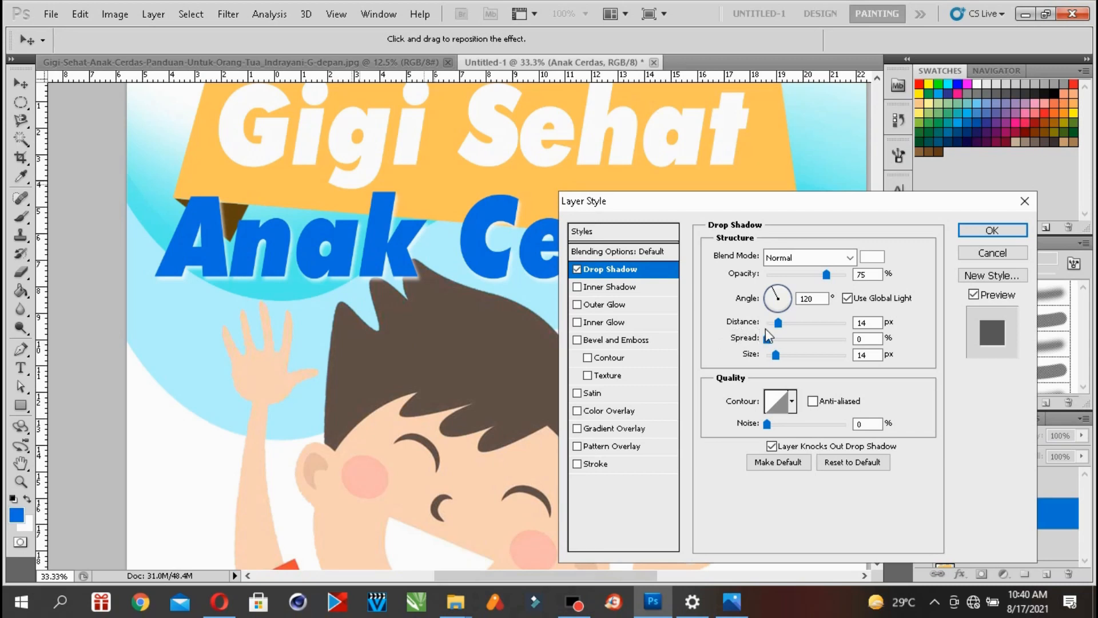
pyautogui.moveTo(778, 323); pyautogui.dragTo(765, 325)
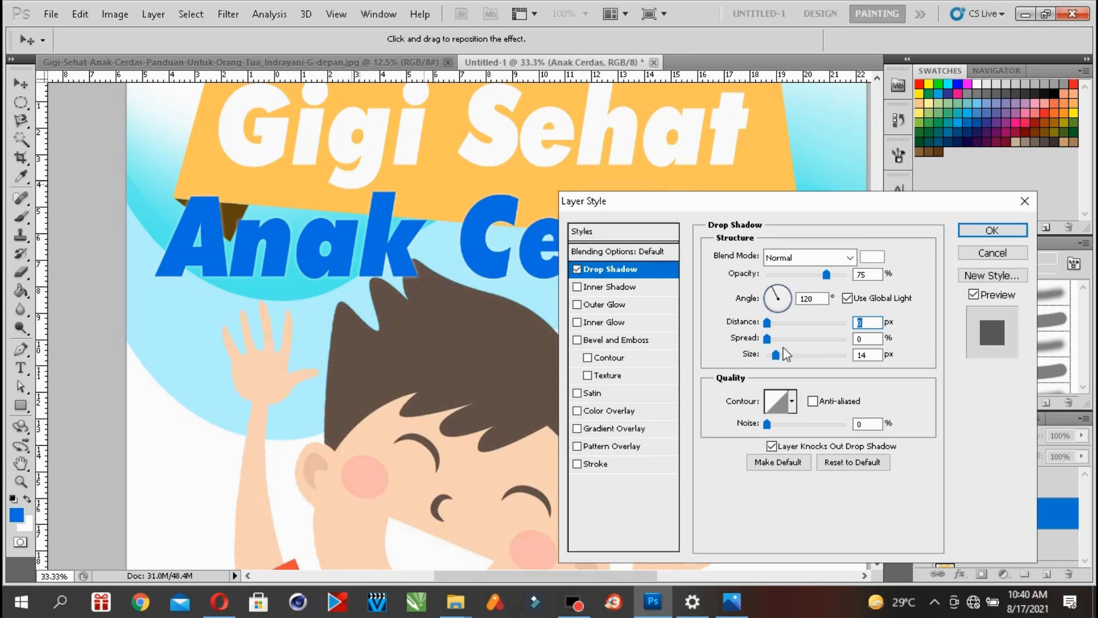
pyautogui.moveTo(768, 338); pyautogui.dragTo(864, 355)
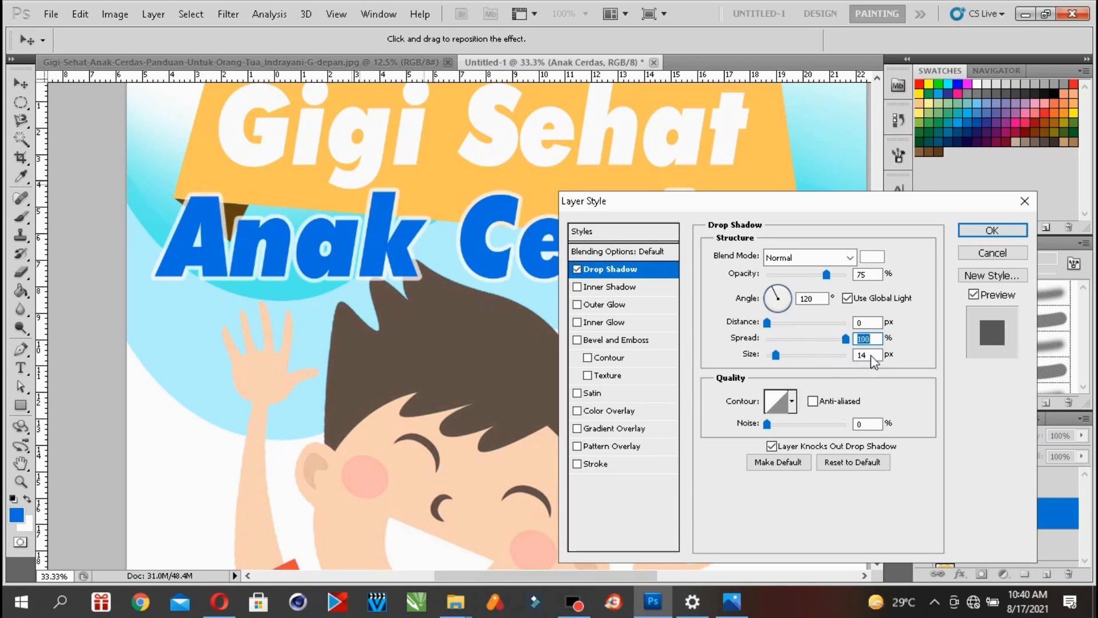
# - Set the drop shadow's spread to 100%, size to 13 px and opacity to 100%, and apply the layer style
pyautogui.moveTo(776, 356)
pyautogui.mouseDown()
pyautogui.moveTo(791, 356)
pyautogui.moveTo(779, 358)
pyautogui.mouseUp()
pyautogui.moveTo(845, 339); pyautogui.dragTo(807, 356)
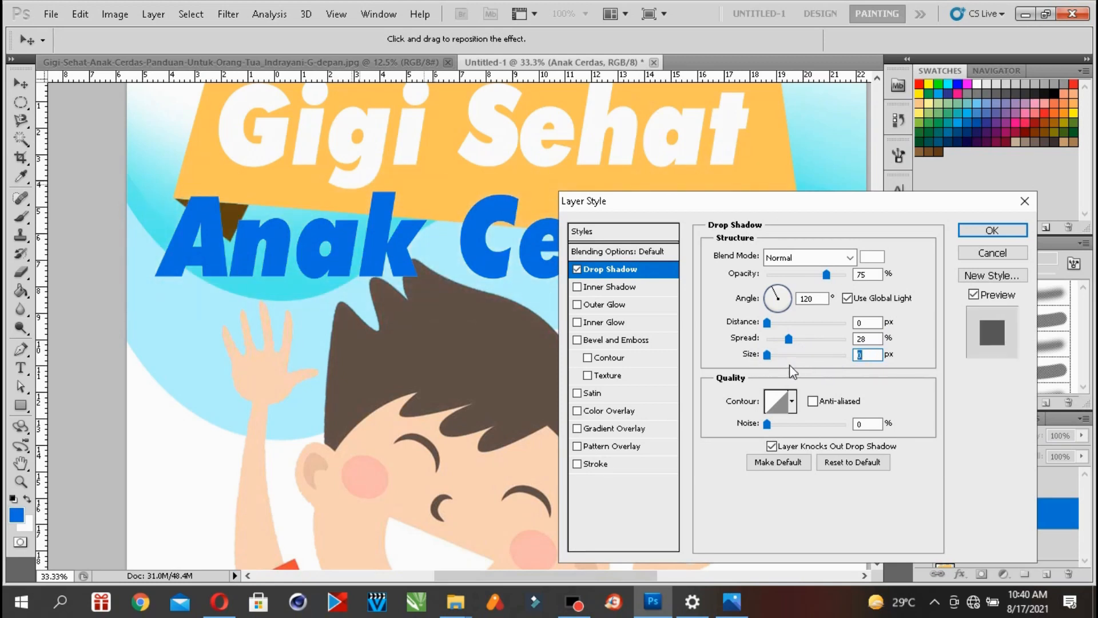
pyautogui.moveTo(788, 339); pyautogui.dragTo(863, 355)
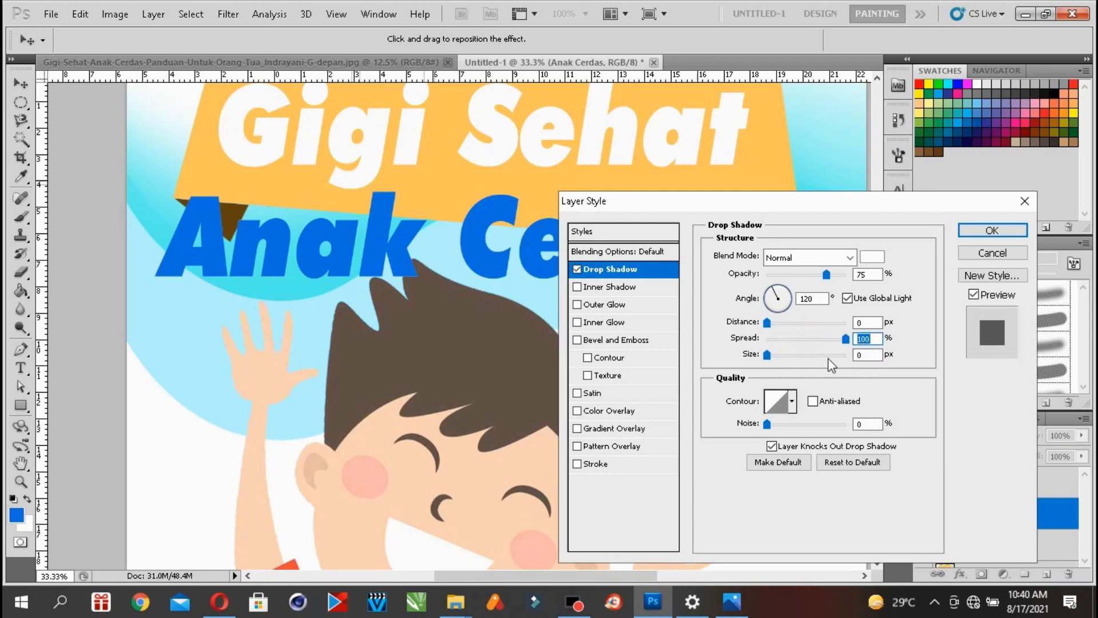
pyautogui.moveTo(771, 355); pyautogui.dragTo(777, 360)
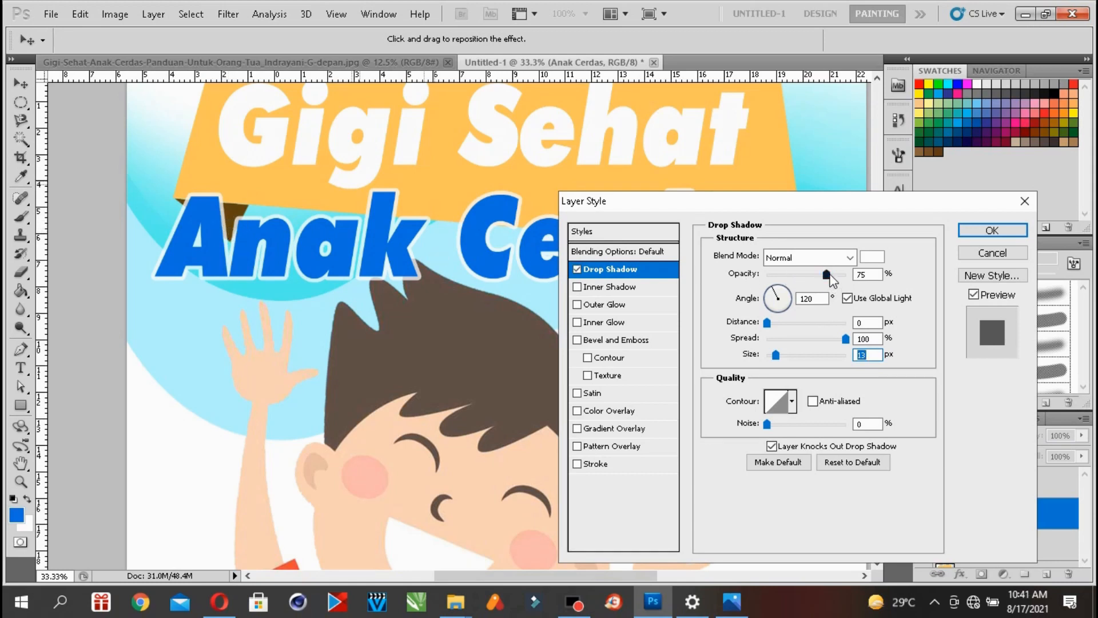
pyautogui.click(869, 274)
pyautogui.moveTo(826, 275); pyautogui.dragTo(850, 277)
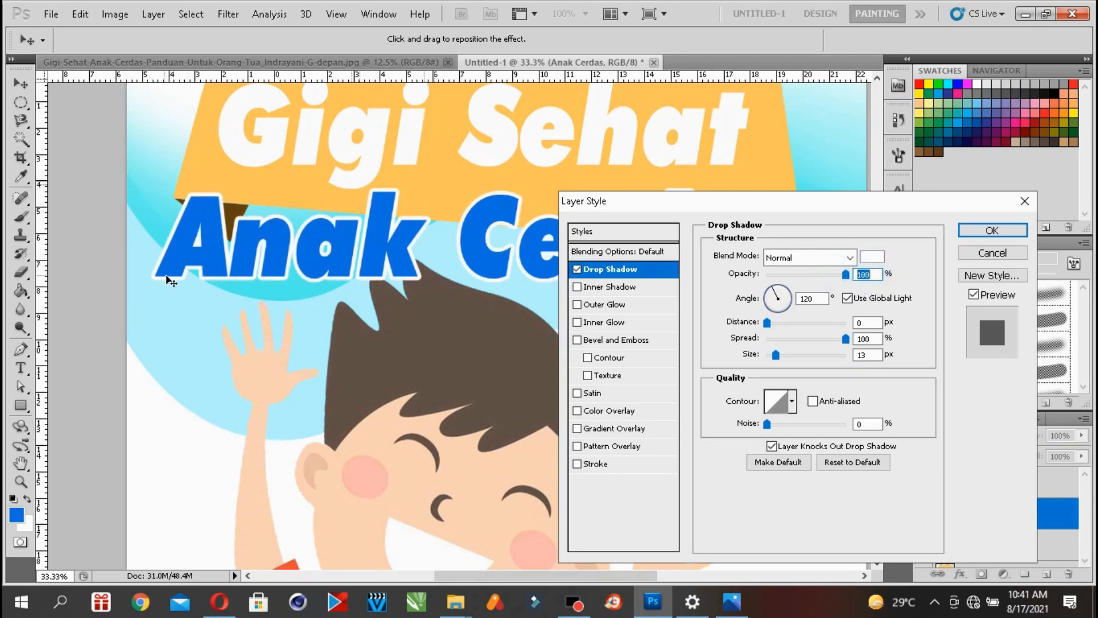
pyautogui.click(976, 239)
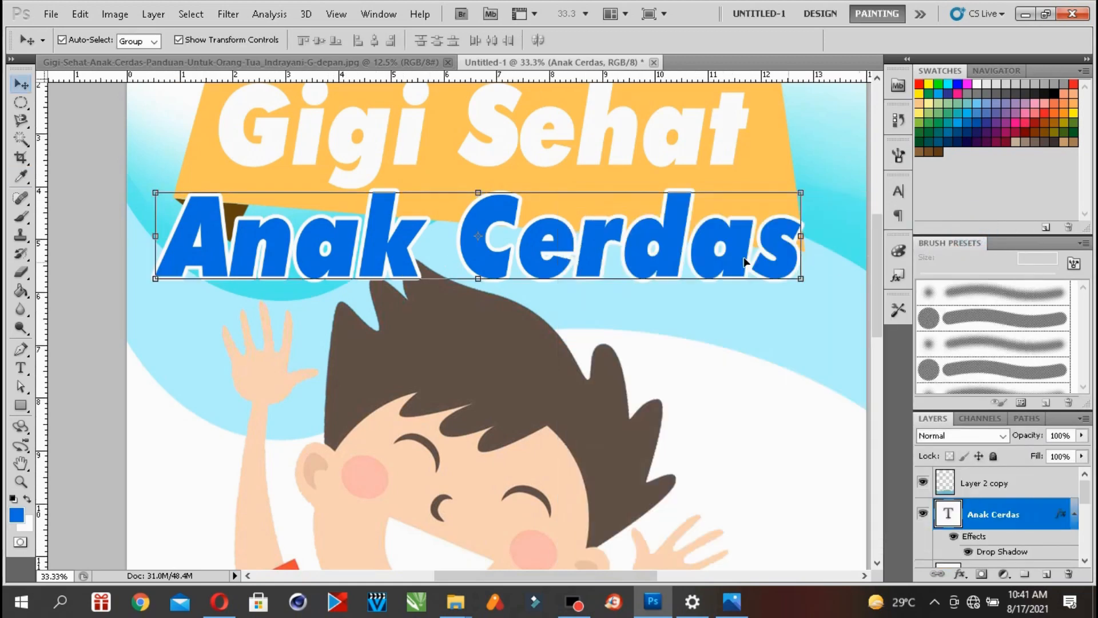
# - Shift the "Anak Cerdas" text slightly right and up under "Gigi Sehat", and compare its placement with the reference cover
pyautogui.moveTo(413, 267); pyautogui.dragTo(433, 258)
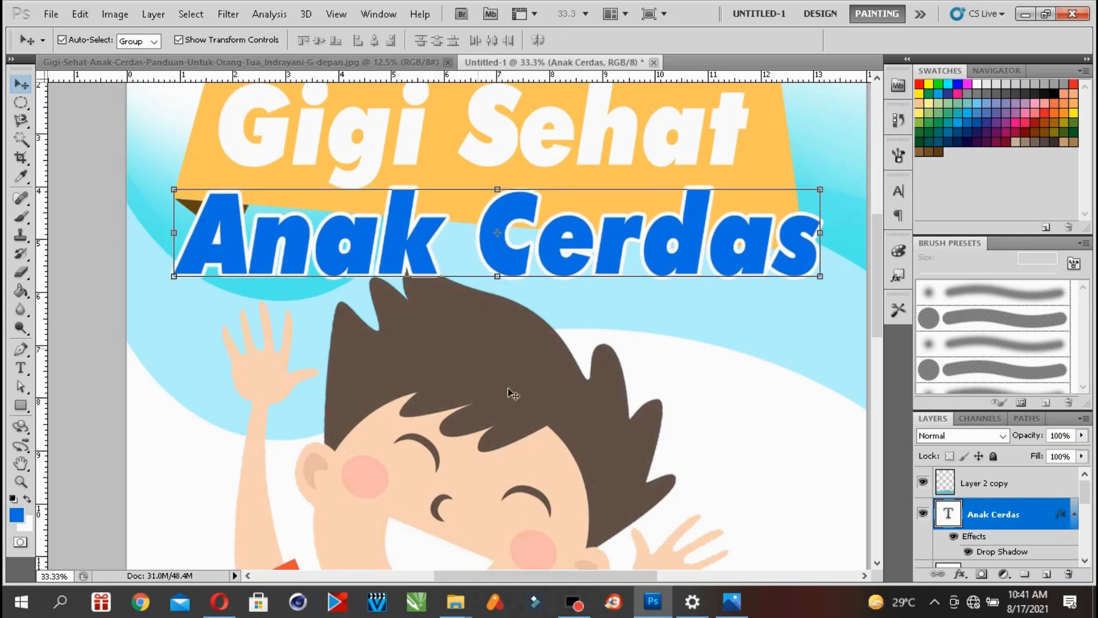
pyautogui.click(731, 602)
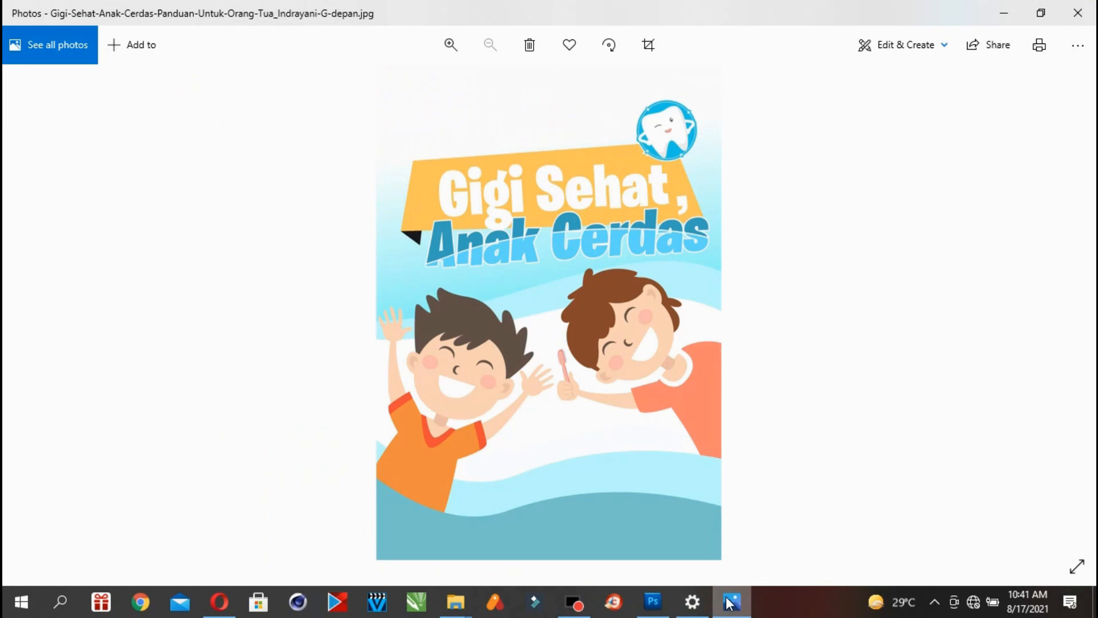
pyautogui.click(731, 602)
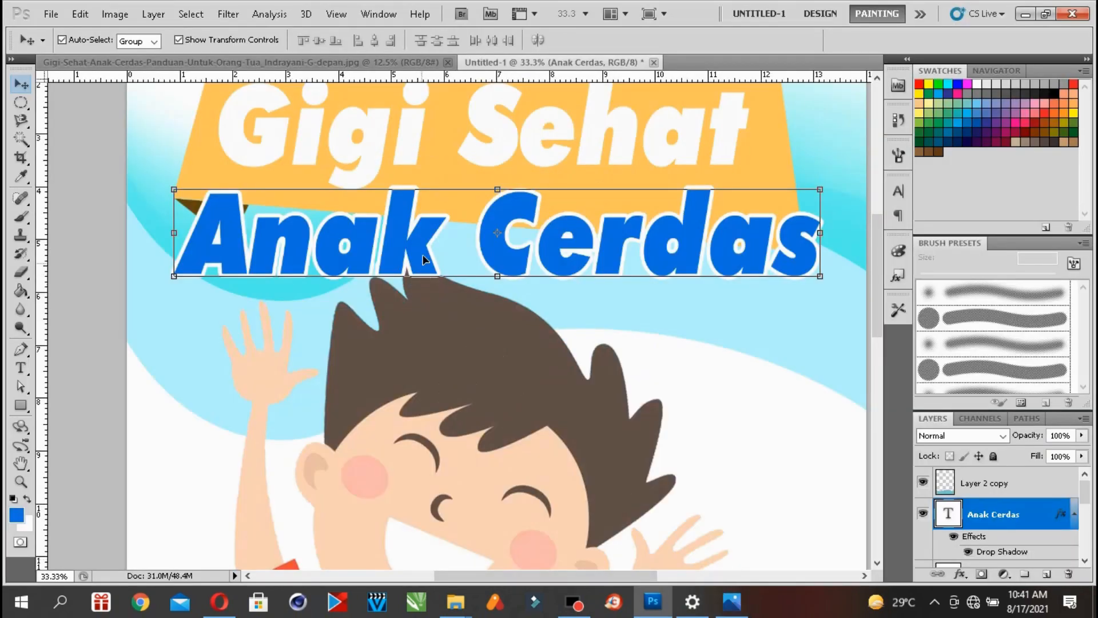
pyautogui.click(732, 602)
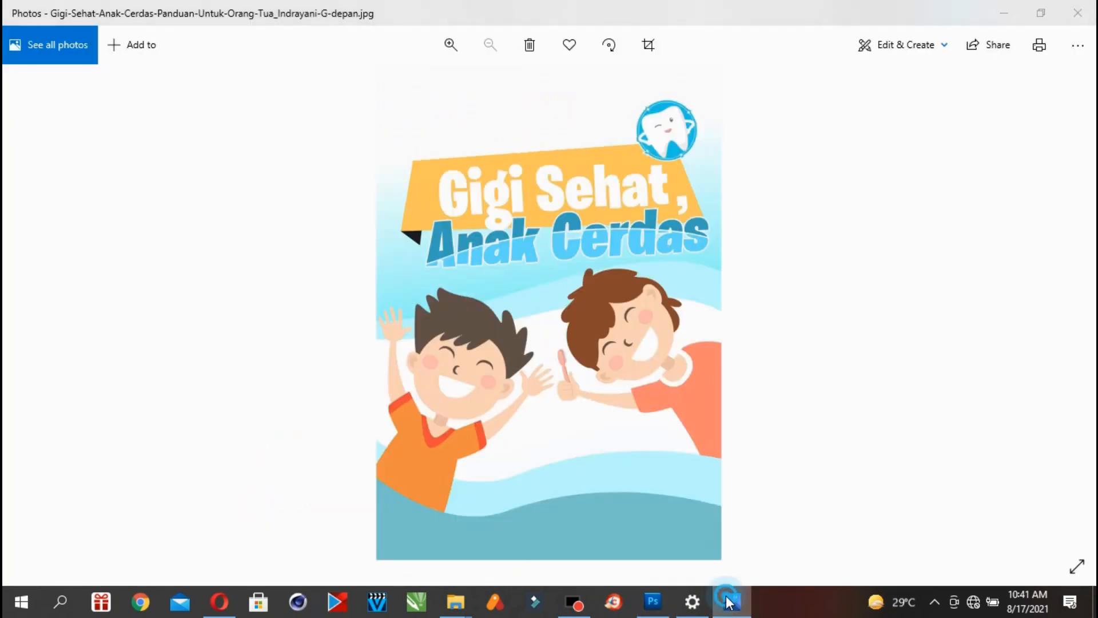
pyautogui.click(731, 602)
# - Scale the boy illustration on the "anak" layer down toward the cover's lower left, clear of the "Anak Cerdas" title, and commit
pyautogui.click(337, 13)
pyautogui.click(363, 158)
pyautogui.rightClick(446, 311)
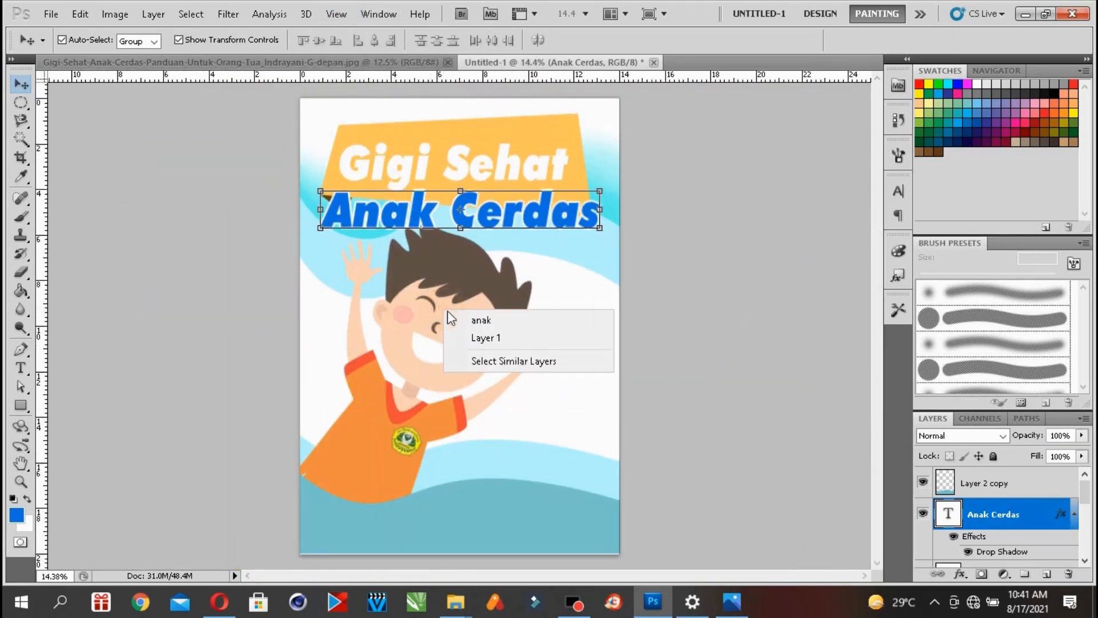
pyautogui.click(460, 321)
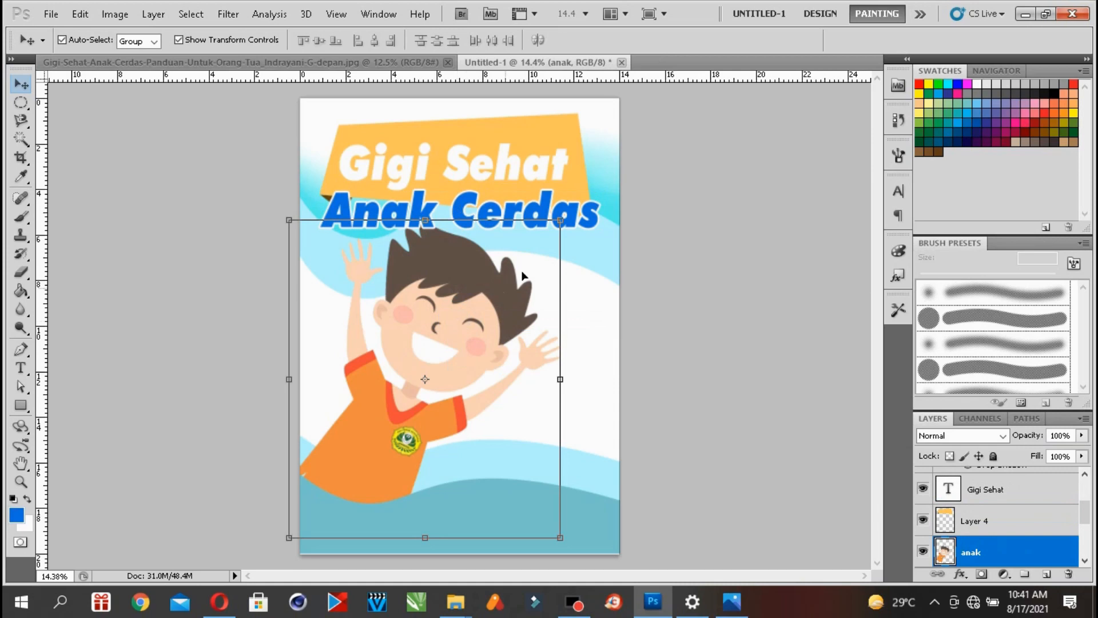
pyautogui.moveTo(564, 216); pyautogui.dragTo(532, 253)
pyautogui.press('Return')
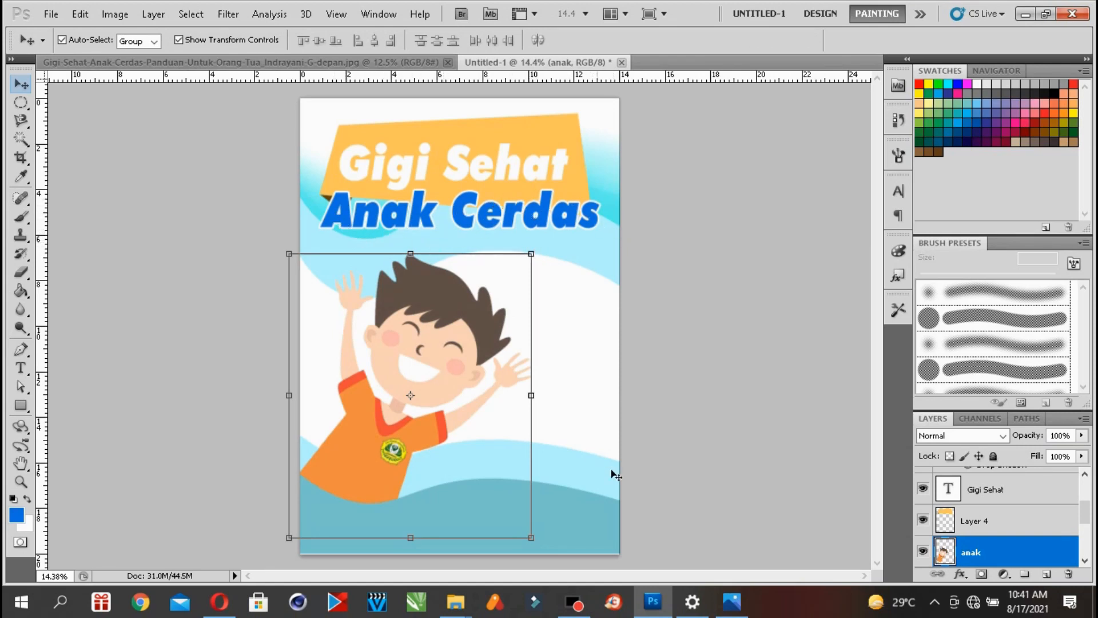
# - Check the waves on the reference cover, and move the upper light-blue wave, Layer 3, above the "Anak Cerdas" text layer
pyautogui.click(732, 601)
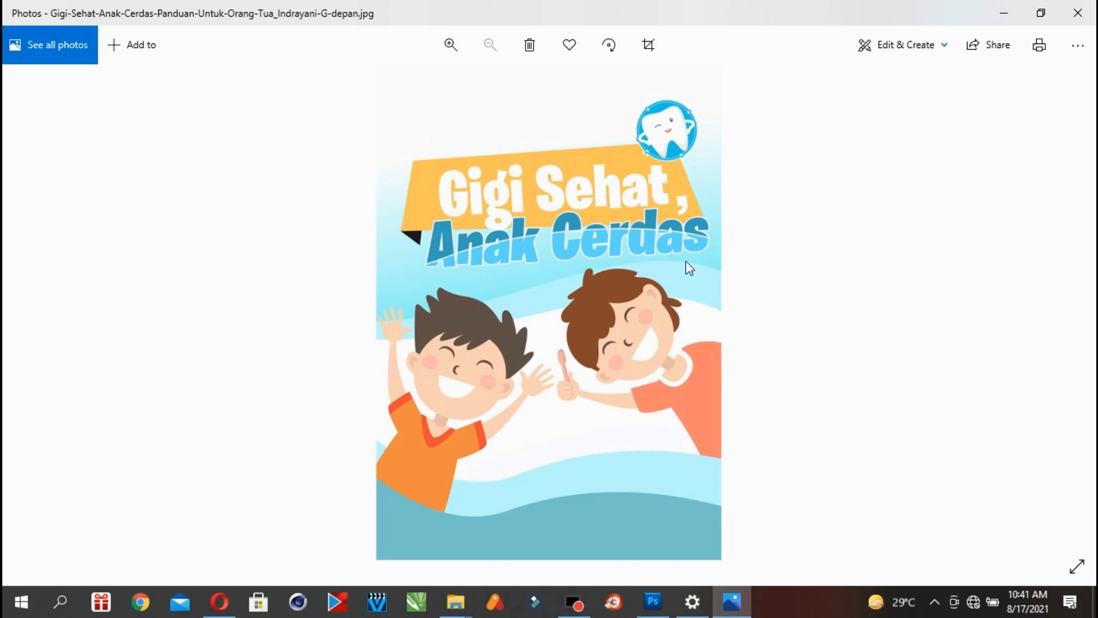
pyautogui.click(653, 601)
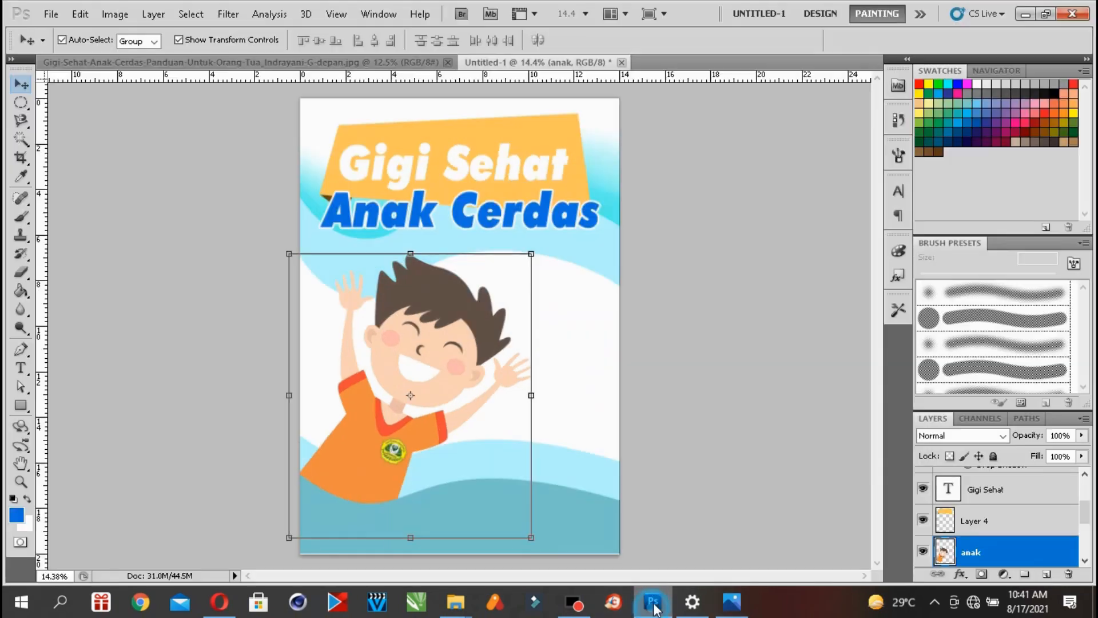
pyautogui.rightClick(583, 245)
pyautogui.click(596, 252)
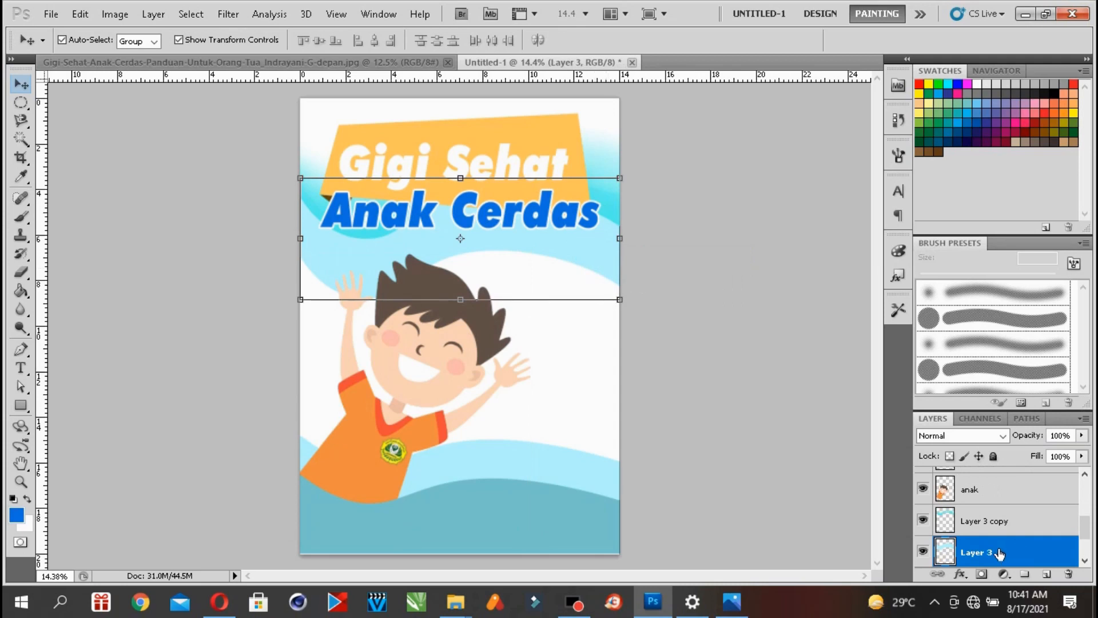
pyautogui.moveTo(1054, 552); pyautogui.dragTo(1080, 508)
pyautogui.moveTo(1030, 558); pyautogui.dragTo(1081, 497)
pyautogui.scroll(1, 1024, 504)
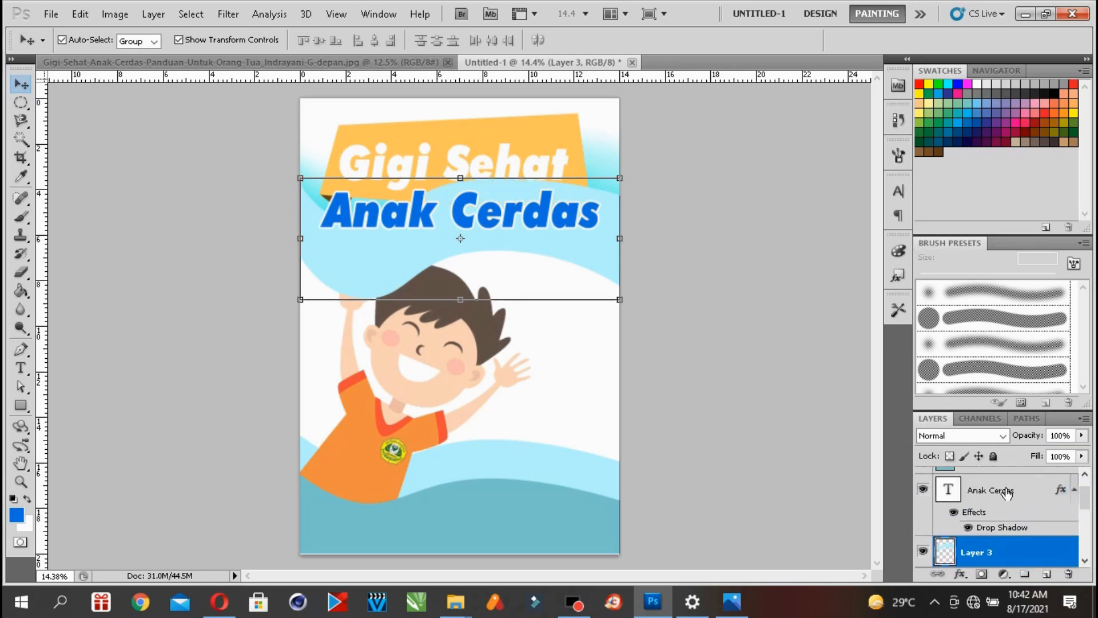
pyautogui.moveTo(1010, 551); pyautogui.dragTo(1008, 491)
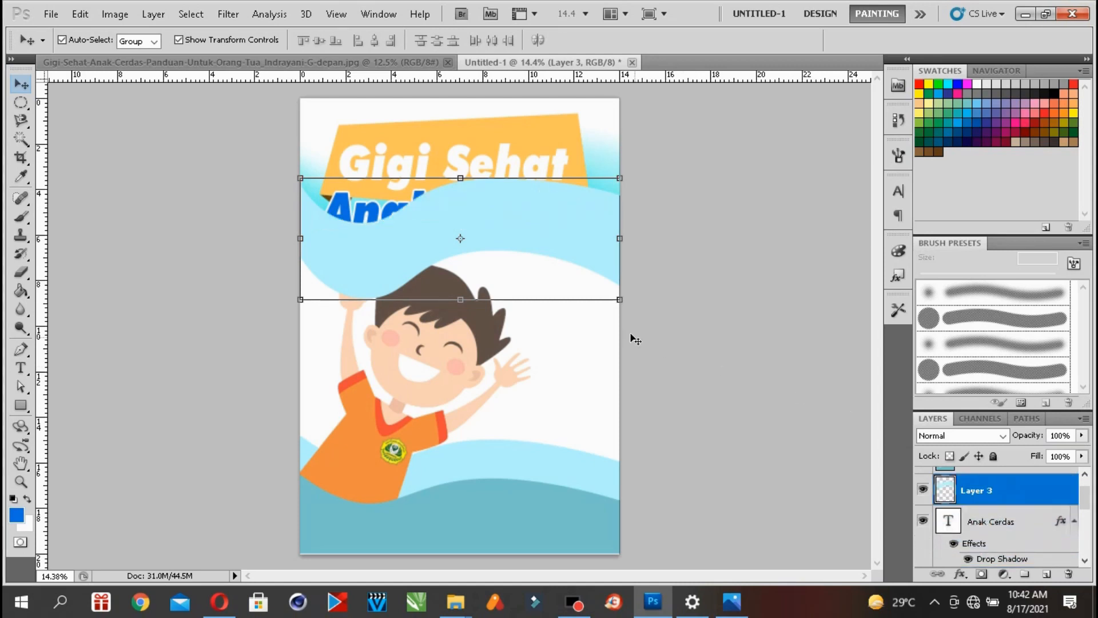
# - Nudge the upper wave down, reduce its height to about 76%, skew it vertically about 2.3°, and commit the transform
pyautogui.moveTo(514, 225); pyautogui.dragTo(569, 244)
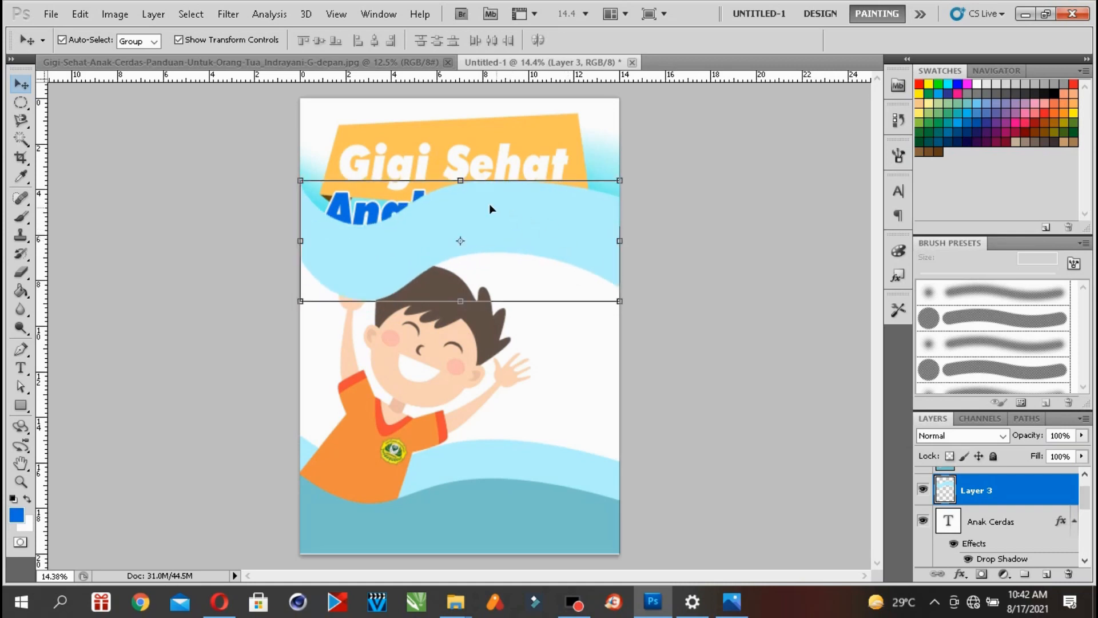
pyautogui.moveTo(459, 180); pyautogui.dragTo(466, 205)
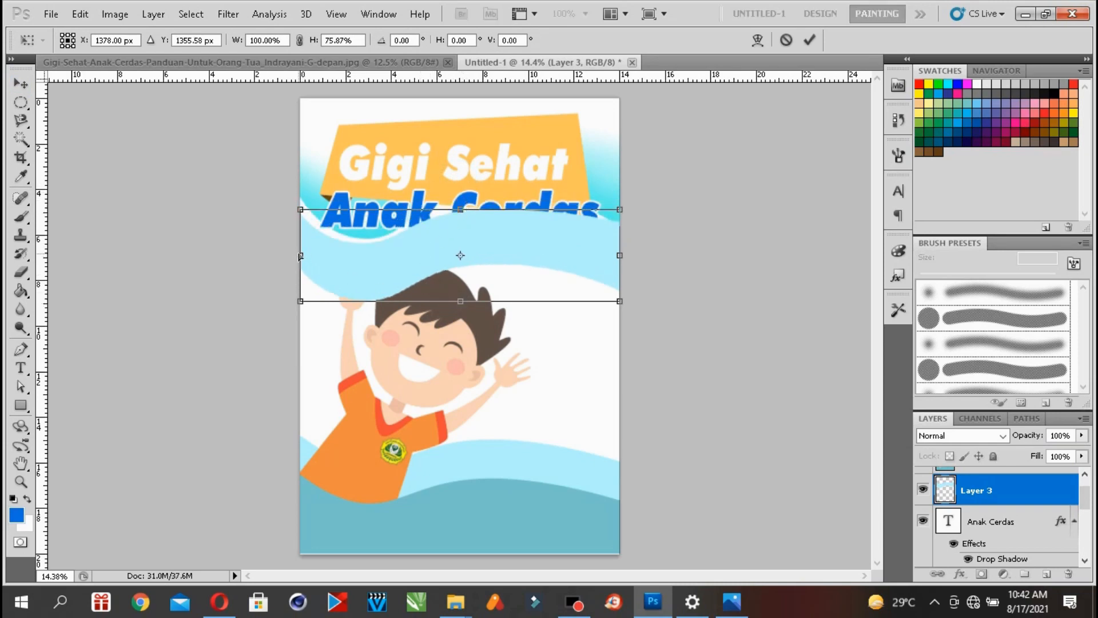
pyautogui.moveTo(297, 253); pyautogui.dragTo(302, 245)
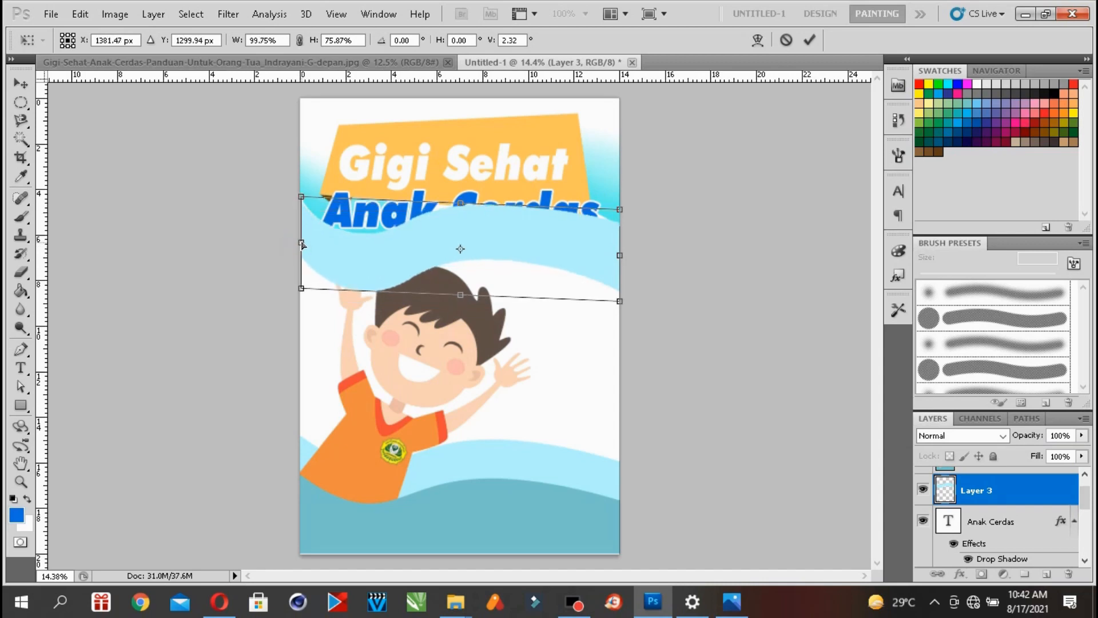
pyautogui.press('Return')
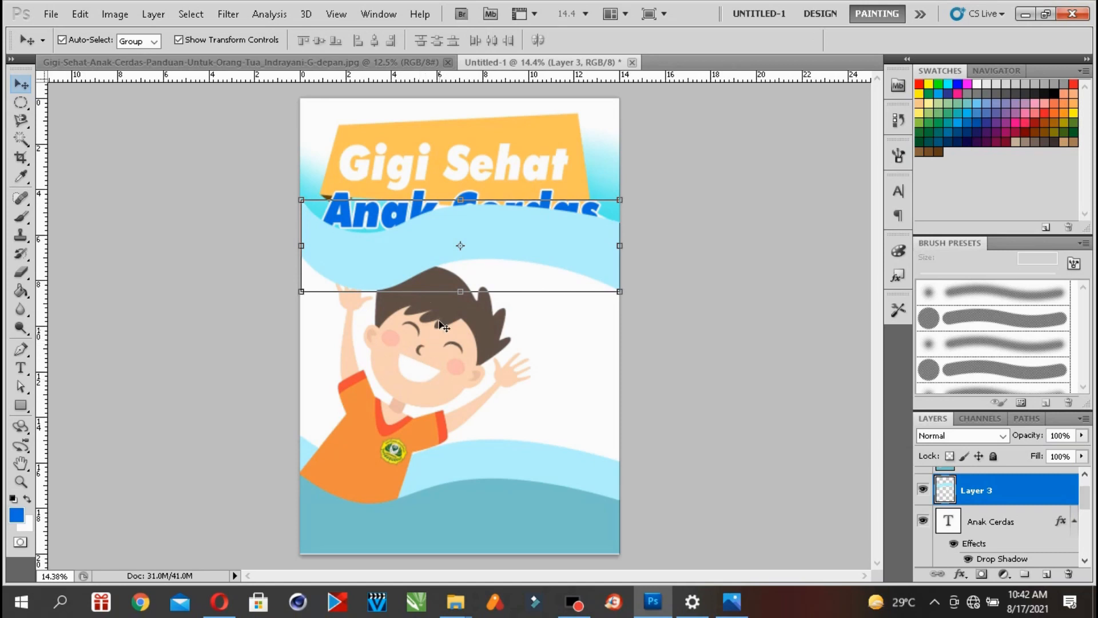
# - Scale the boy illustration to about 87% below the wave, rotate it about 0.4° after checking the reference cover, and apply the transformation
pyautogui.rightClick(401, 340)
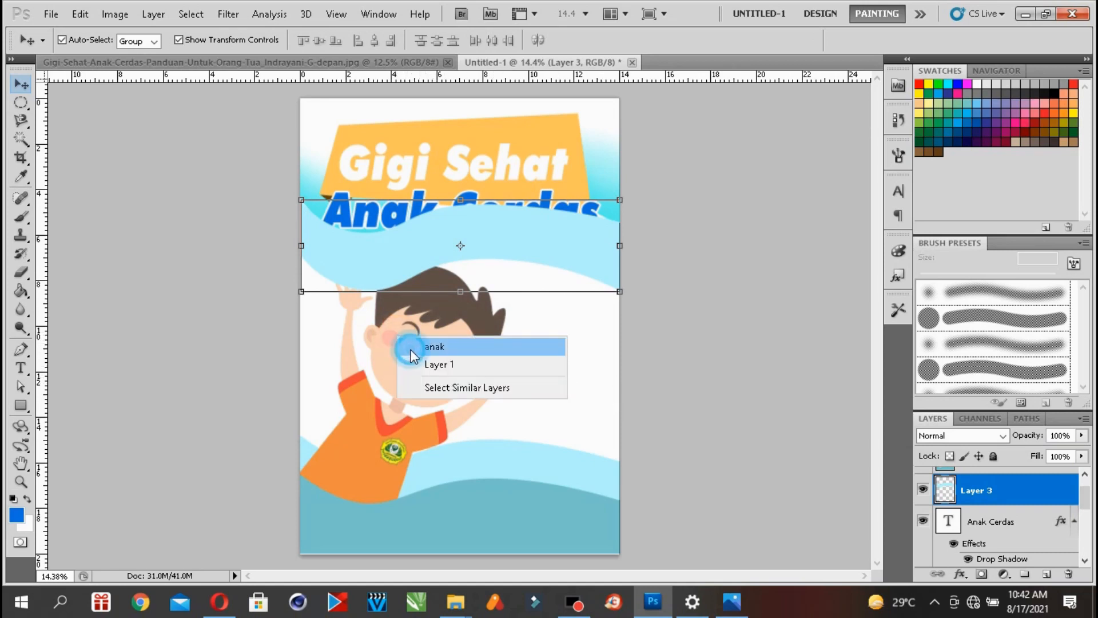
pyautogui.click(412, 347)
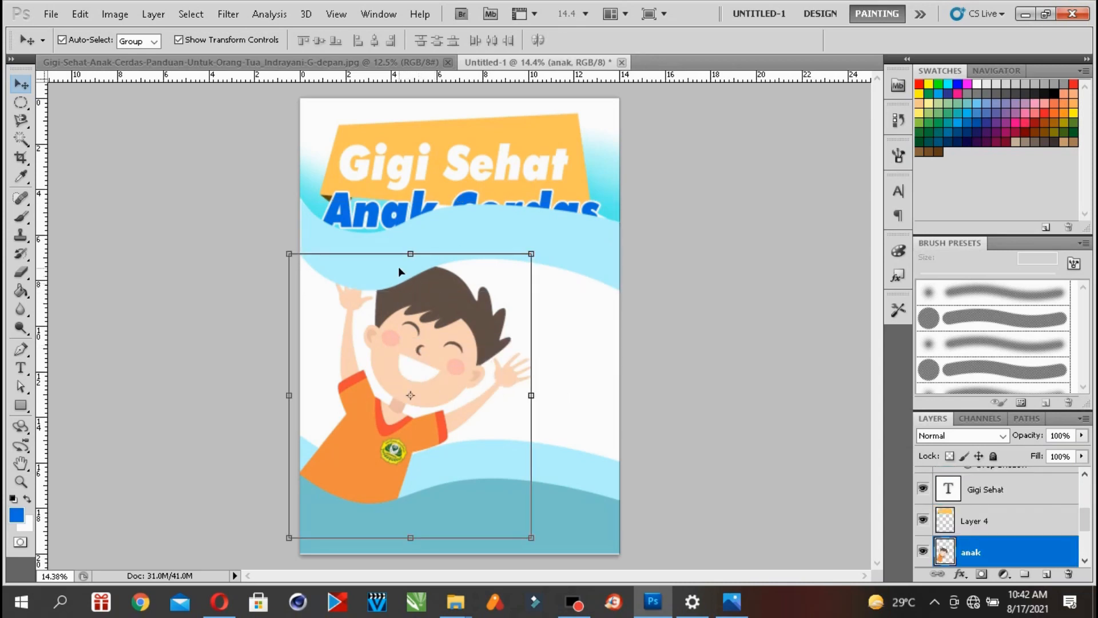
pyautogui.moveTo(532, 252); pyautogui.dragTo(502, 290)
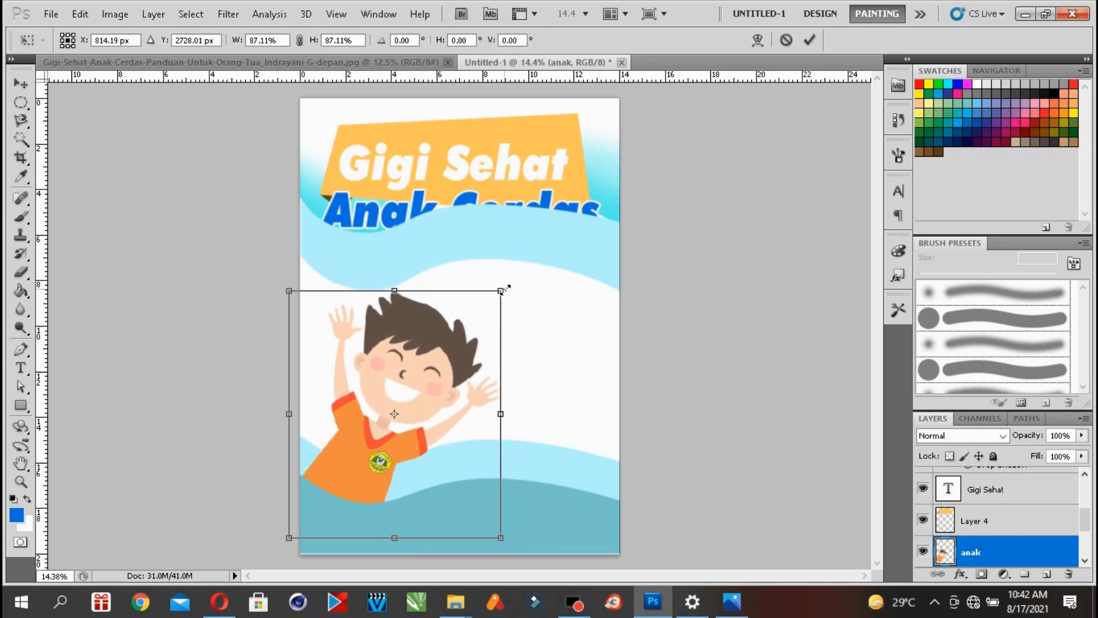
pyautogui.click(732, 601)
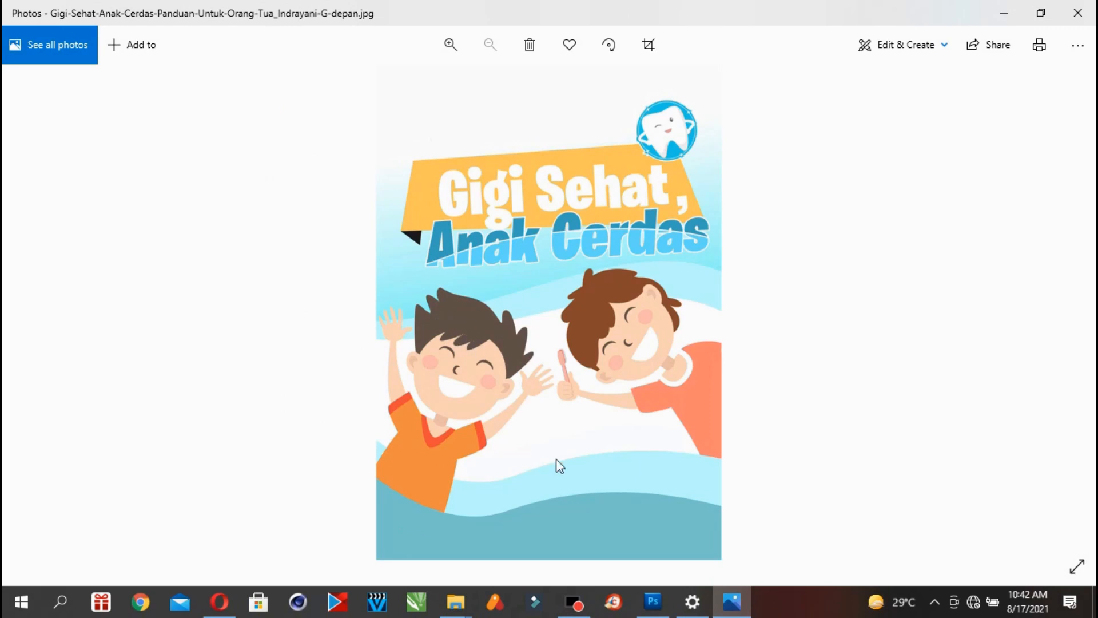
pyautogui.click(732, 601)
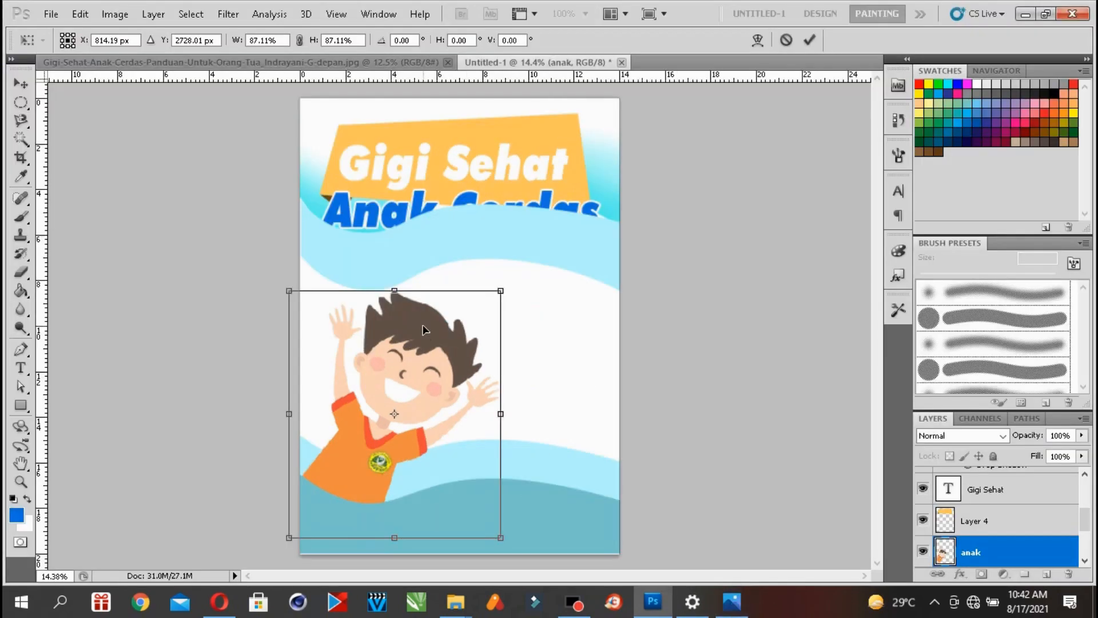
pyautogui.moveTo(612, 330); pyautogui.dragTo(613, 331)
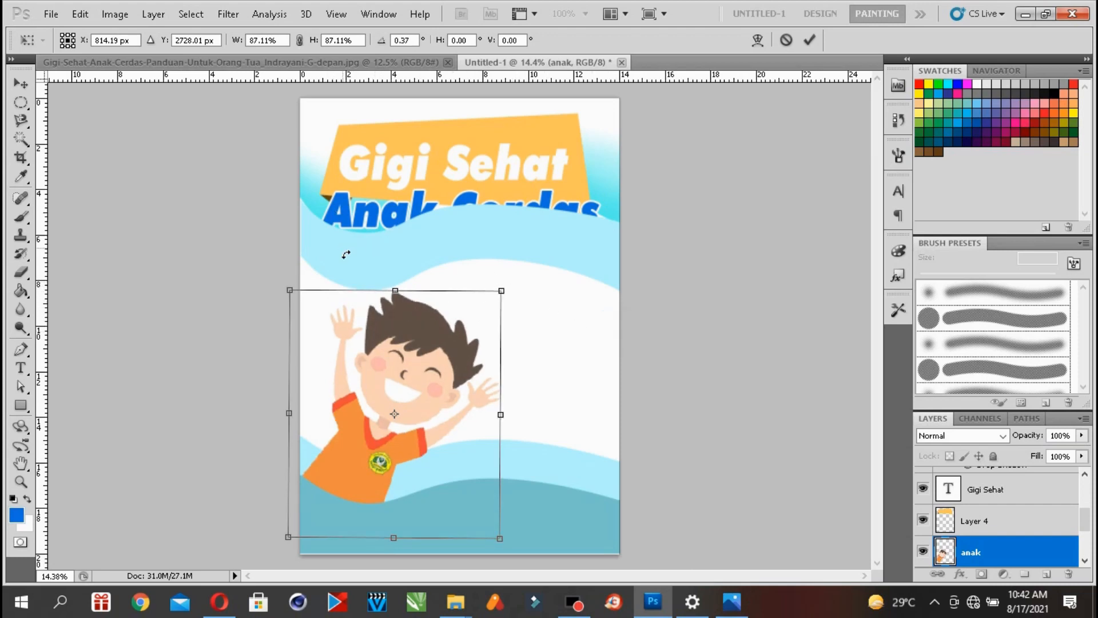
pyautogui.click(20, 84)
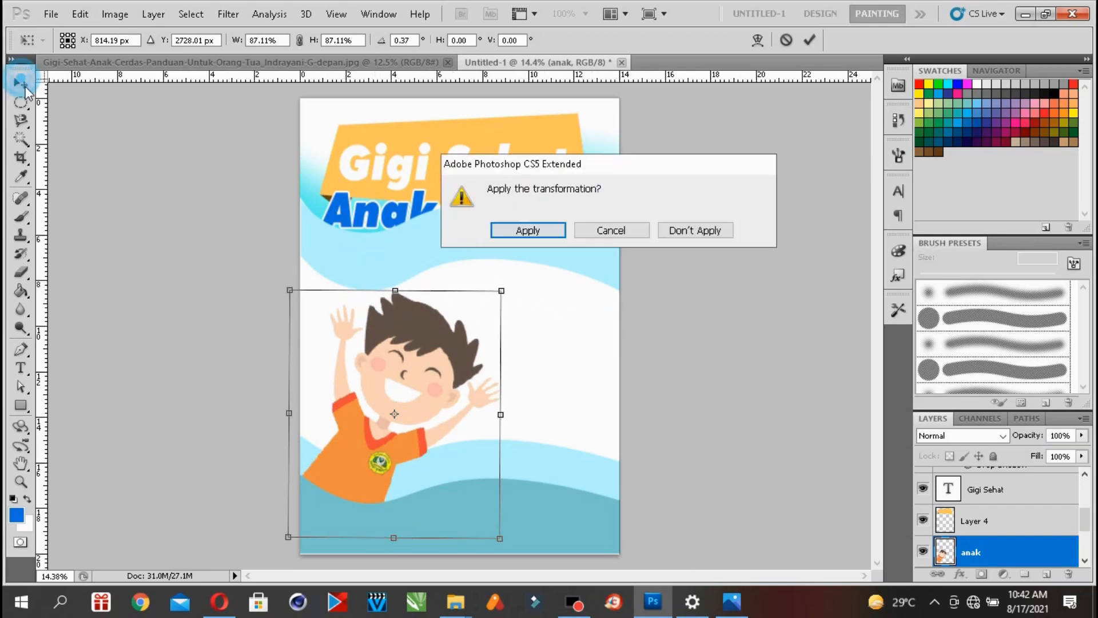
pyautogui.click(525, 230)
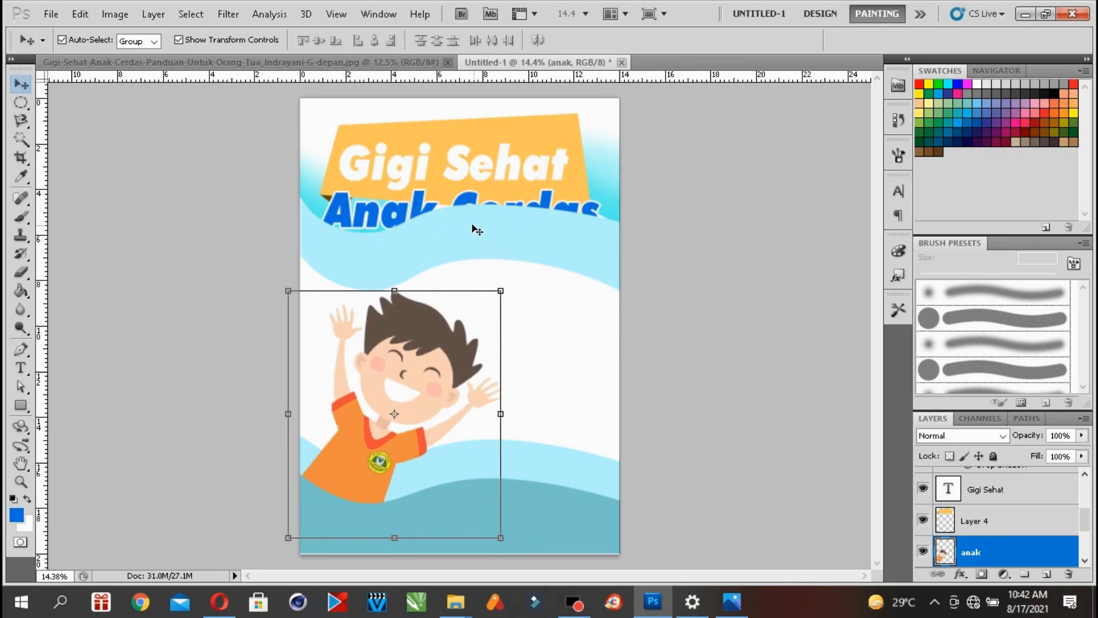
# - Lower the opacity of the upper wave on Layer 3 to 72% over the title, and compare with the reference cover
pyautogui.rightClick(448, 225)
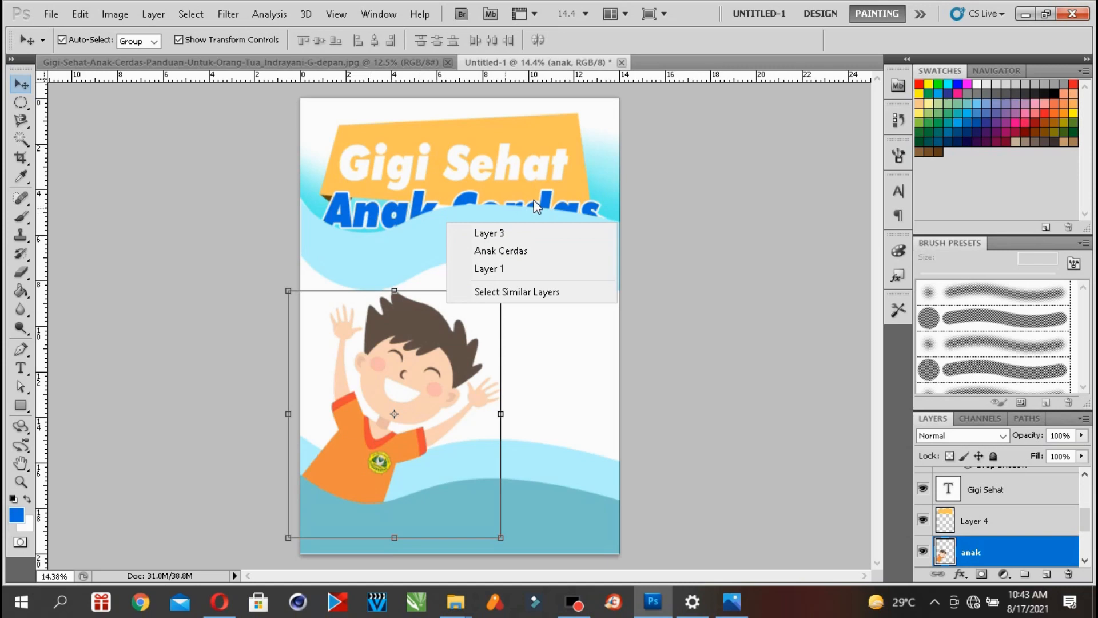
pyautogui.click(429, 228)
pyautogui.rightClick(432, 229)
pyautogui.click(448, 239)
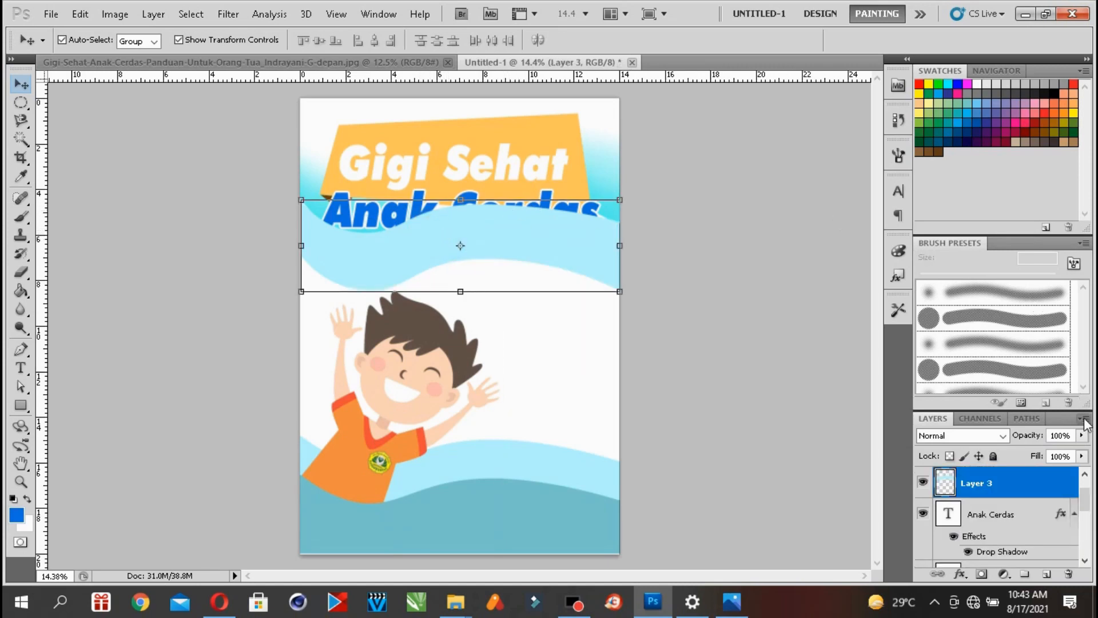
pyautogui.click(1081, 436)
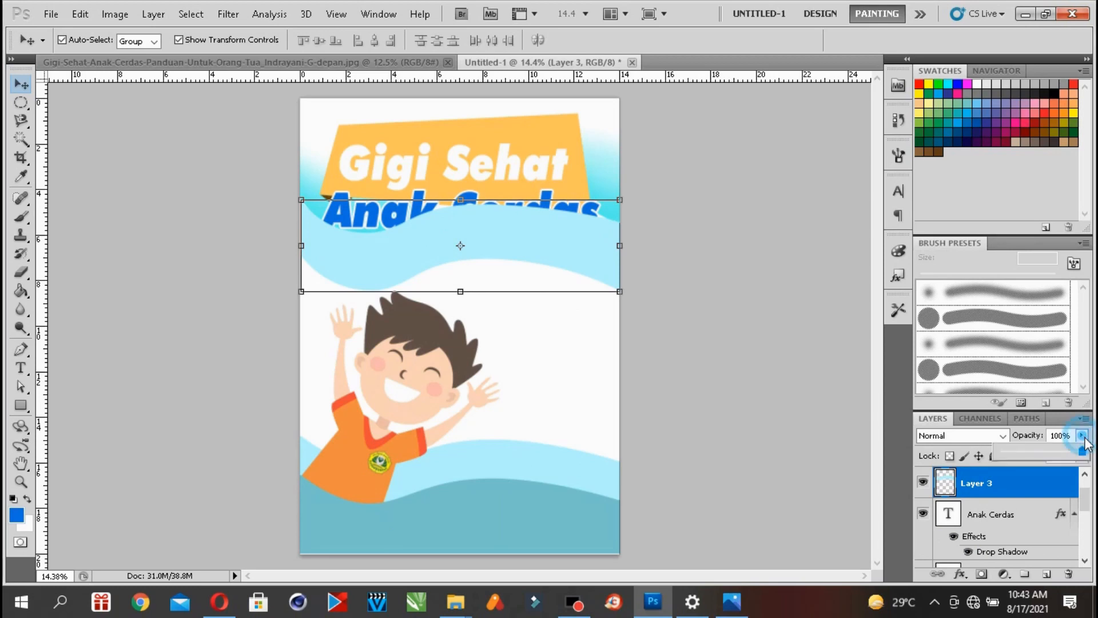
pyautogui.moveTo(1082, 451); pyautogui.dragTo(1058, 456)
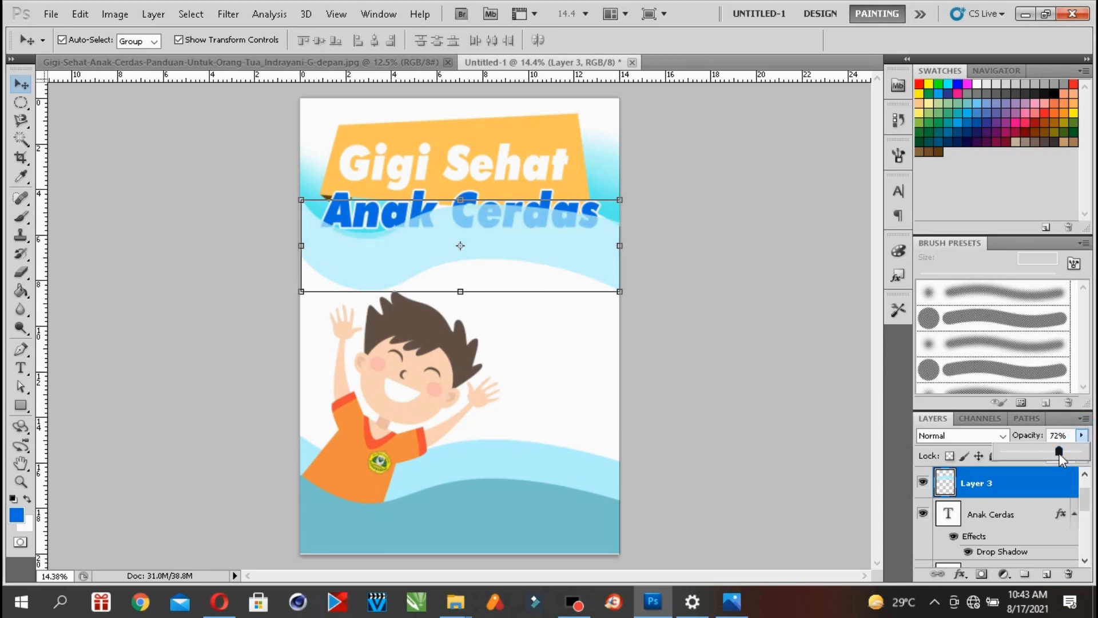
pyautogui.click(732, 601)
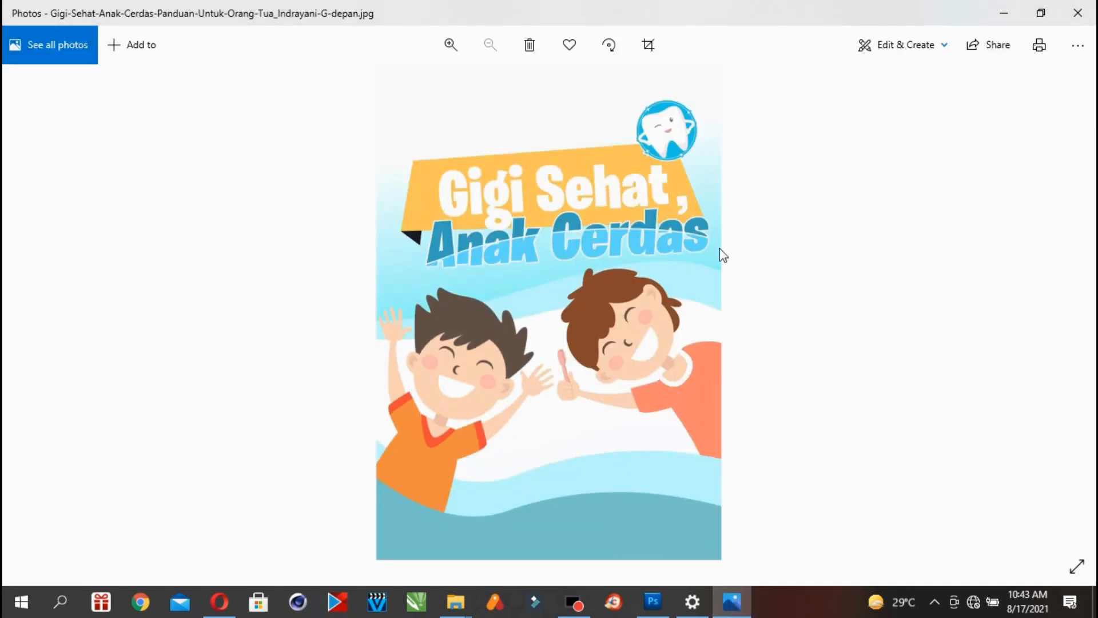
pyautogui.click(652, 602)
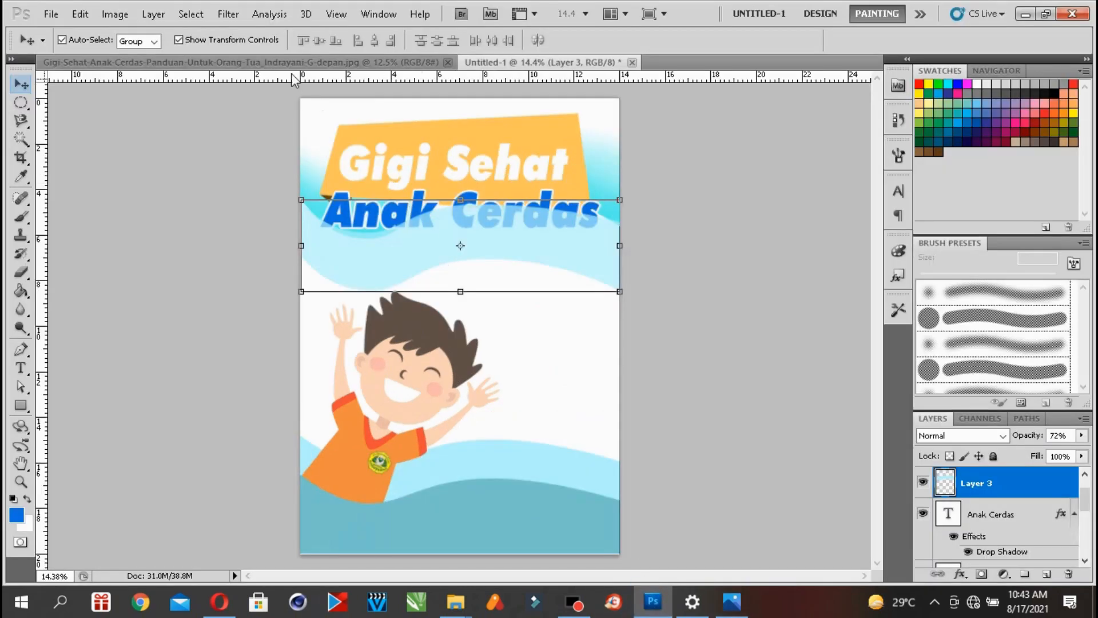
# - Add a drop shadow to the upper wave on Layer 3, with 0 px distance and white (ffffff) as its colour
pyautogui.click(152, 14)
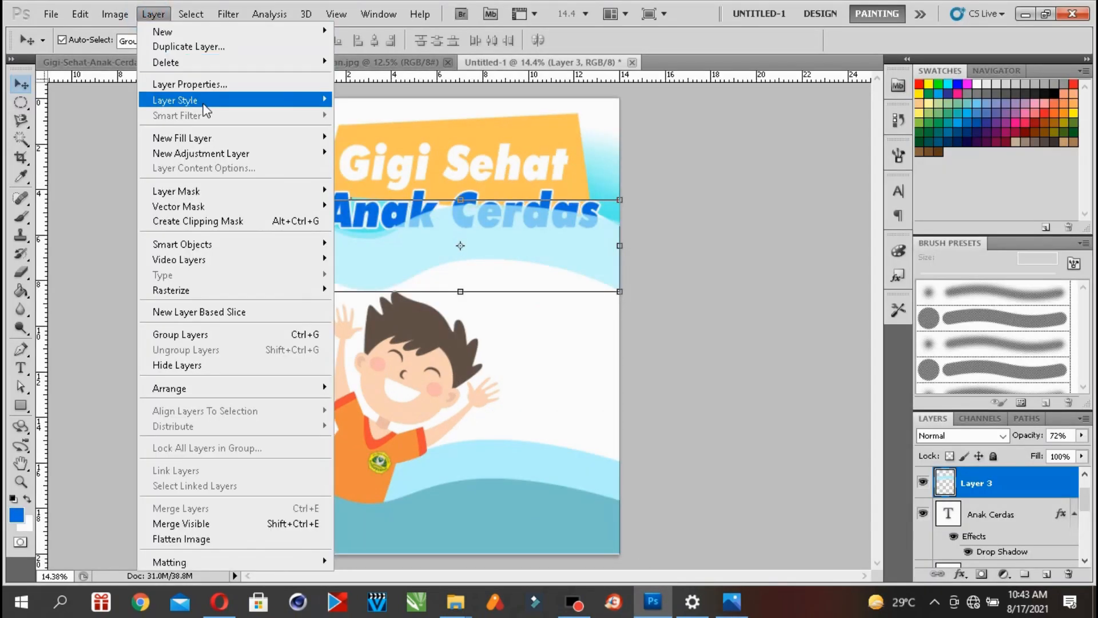
pyautogui.moveTo(206, 102)
pyautogui.click(374, 117)
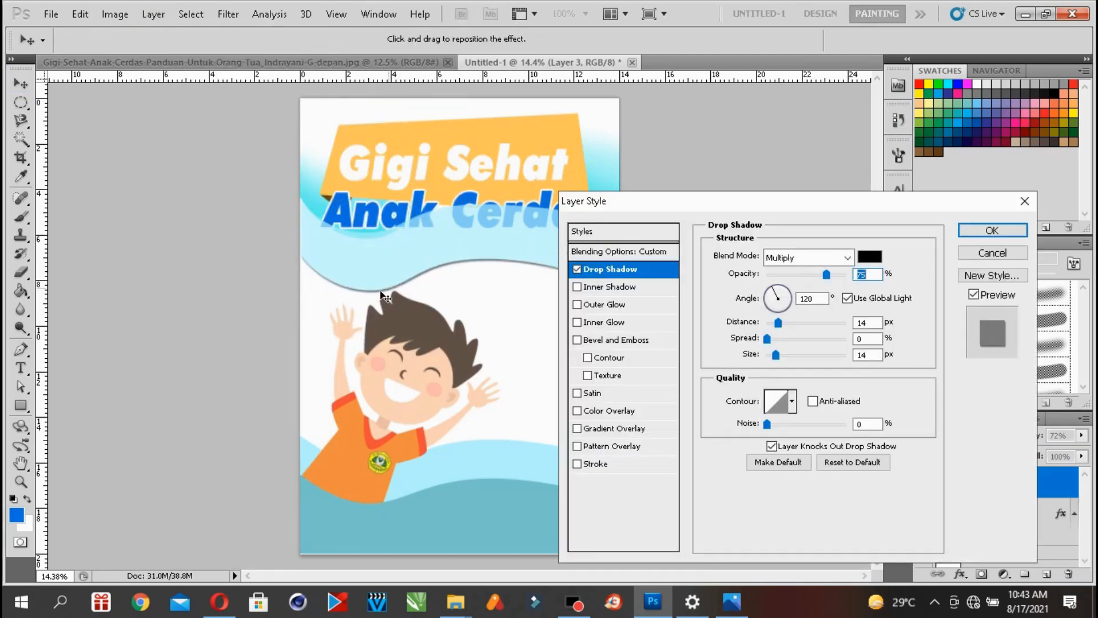
pyautogui.moveTo(794, 206); pyautogui.dragTo(874, 115)
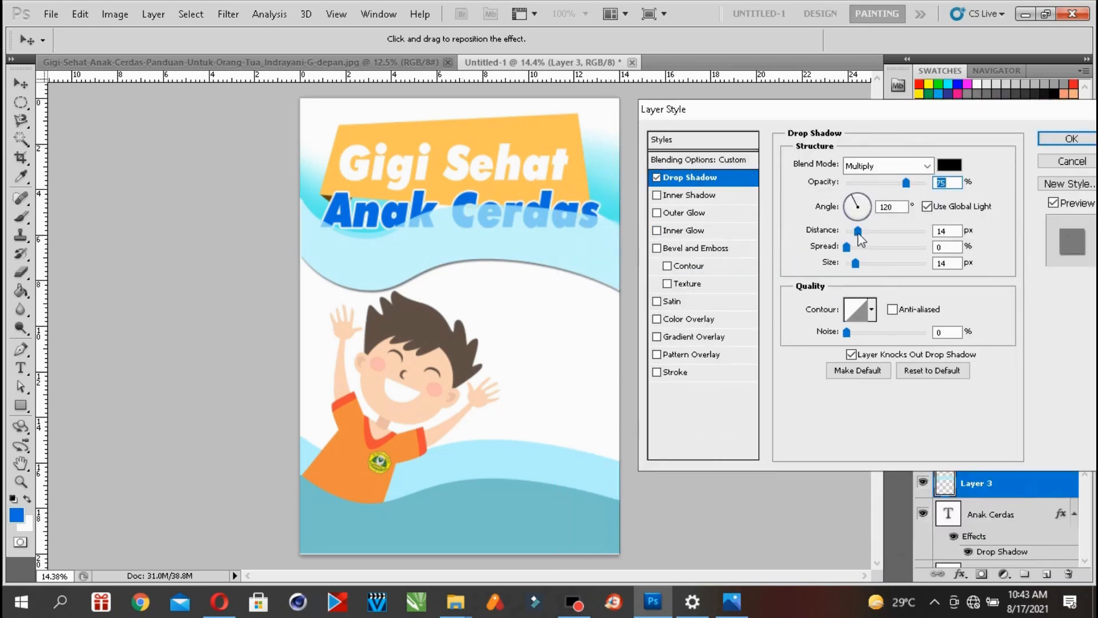
pyautogui.moveTo(858, 231); pyautogui.dragTo(838, 234)
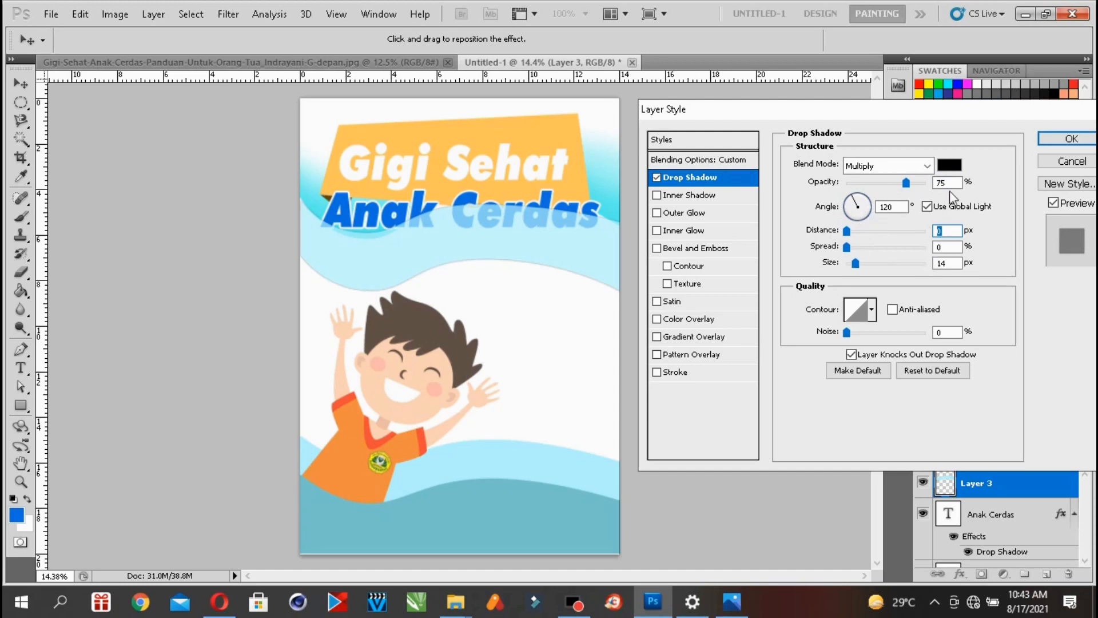
pyautogui.click(949, 166)
pyautogui.moveTo(656, 265); pyautogui.dragTo(572, 220)
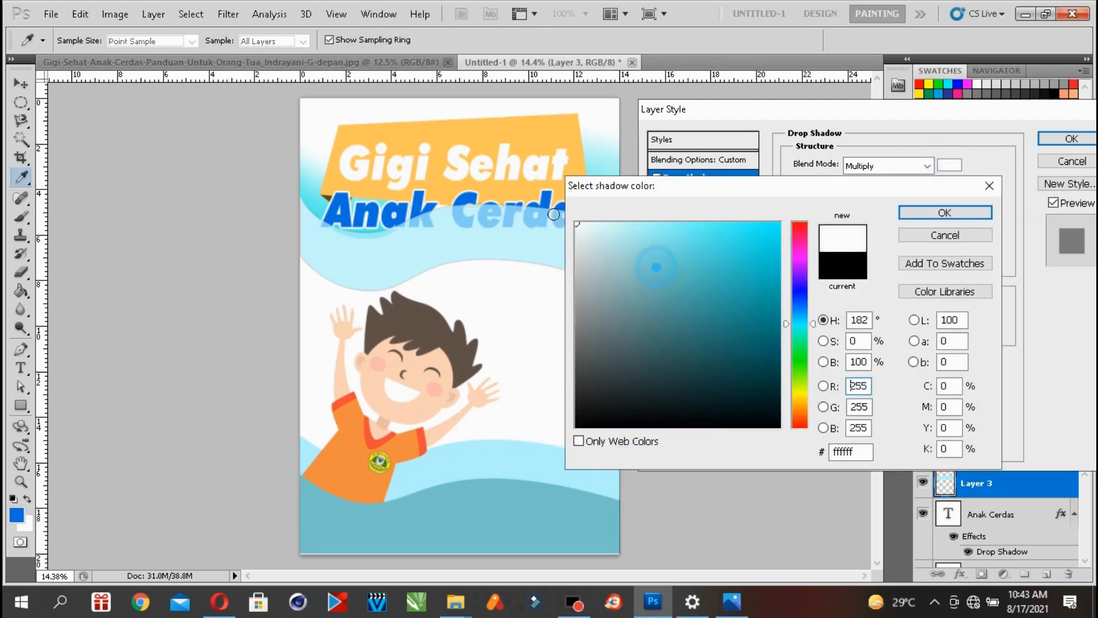
pyautogui.click(918, 213)
# - Set the wave's drop shadow to Normal blending with 100% opacity, 100% spread and 21 px size
pyautogui.click(910, 166)
pyautogui.click(908, 181)
pyautogui.moveTo(907, 183); pyautogui.dragTo(928, 186)
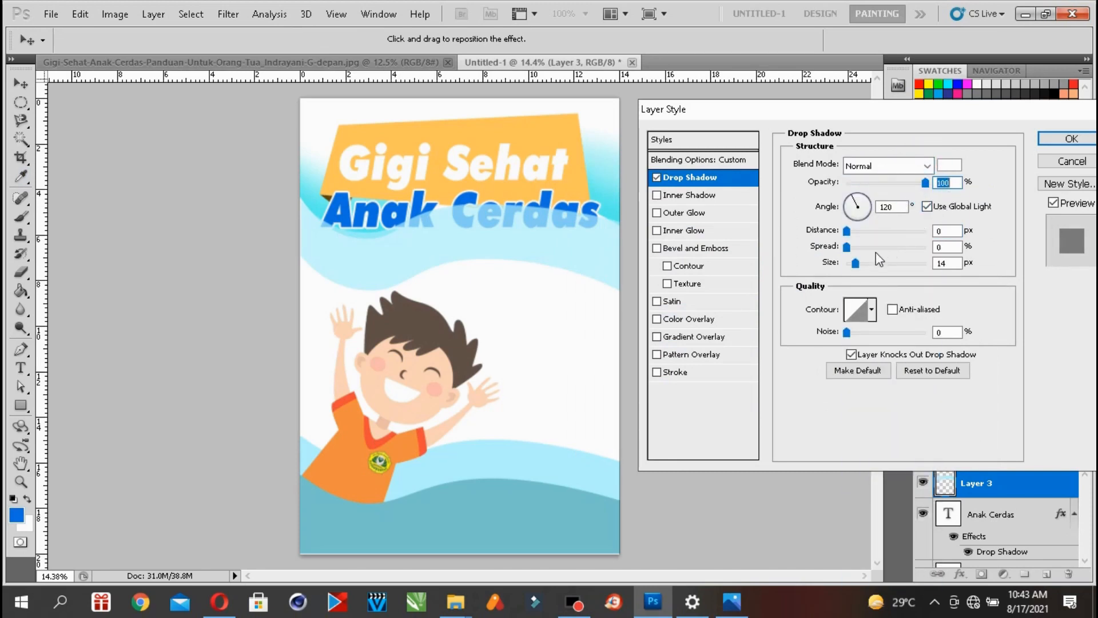
pyautogui.moveTo(848, 247); pyautogui.dragTo(932, 254)
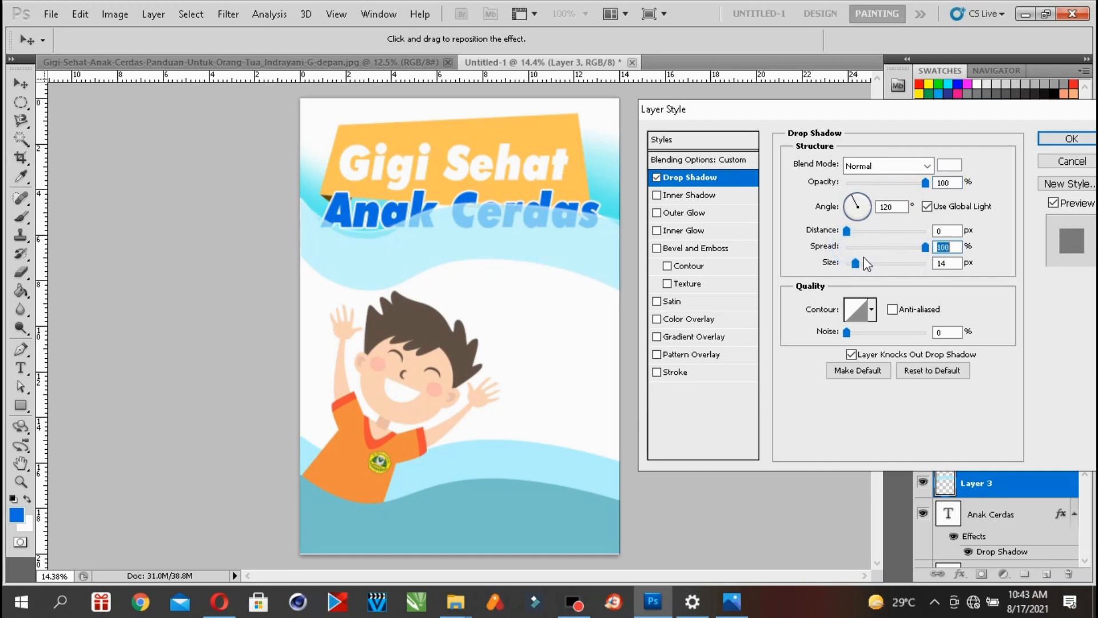
pyautogui.moveTo(856, 263); pyautogui.dragTo(859, 263)
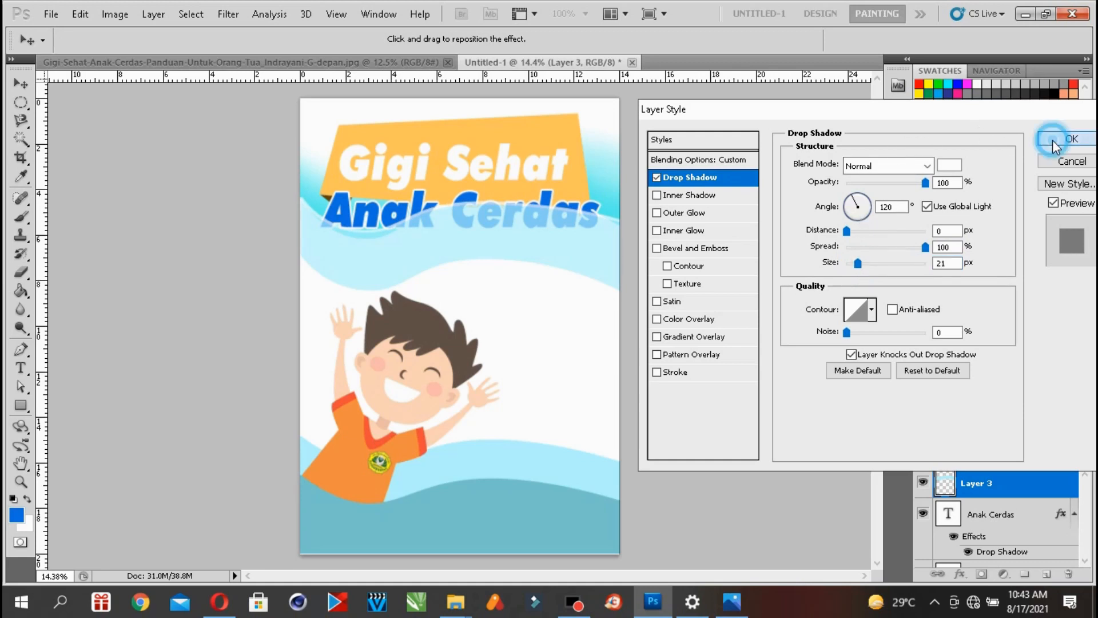
# - Tint the wave's drop shadow a very pale blue and apply the layer style
pyautogui.click(952, 166)
pyautogui.moveTo(611, 253); pyautogui.dragTo(591, 224)
pyautogui.click(930, 218)
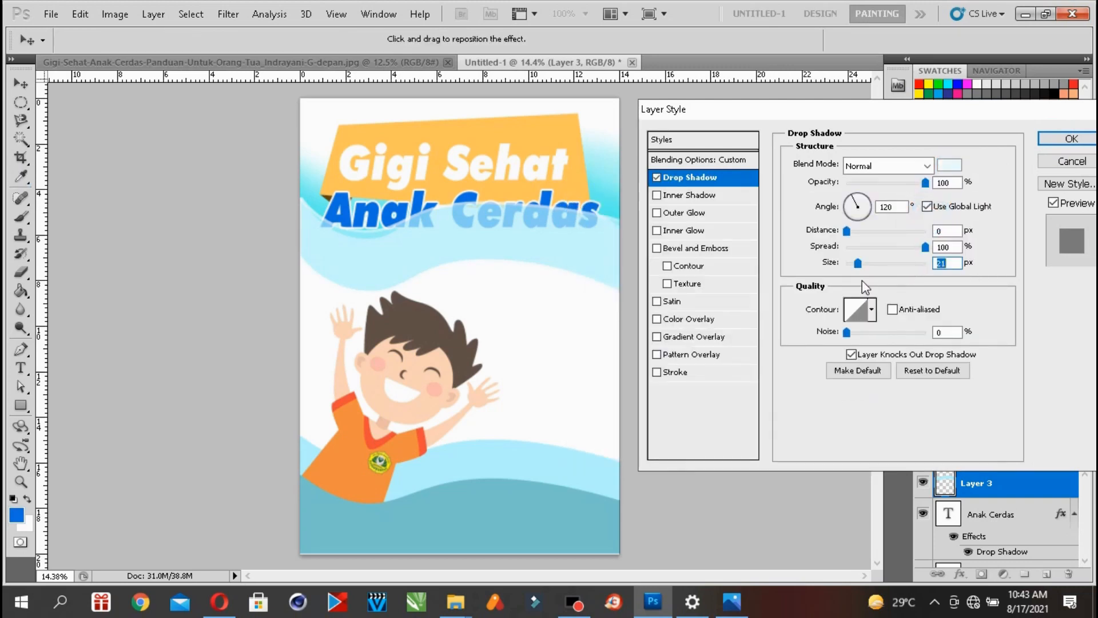
pyautogui.click(847, 230)
pyautogui.click(1057, 140)
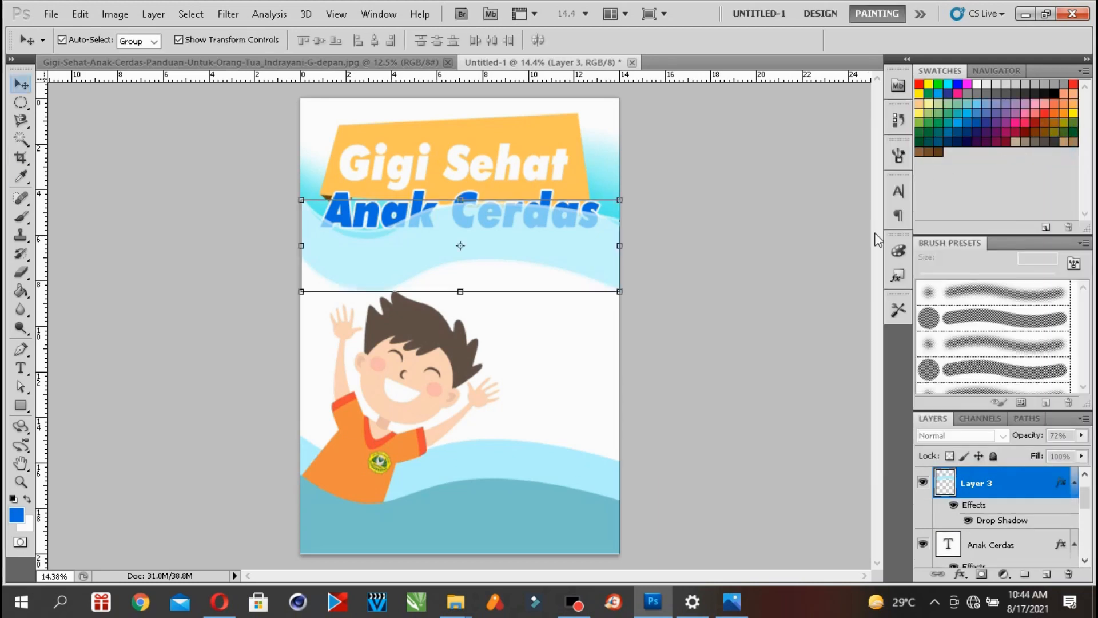
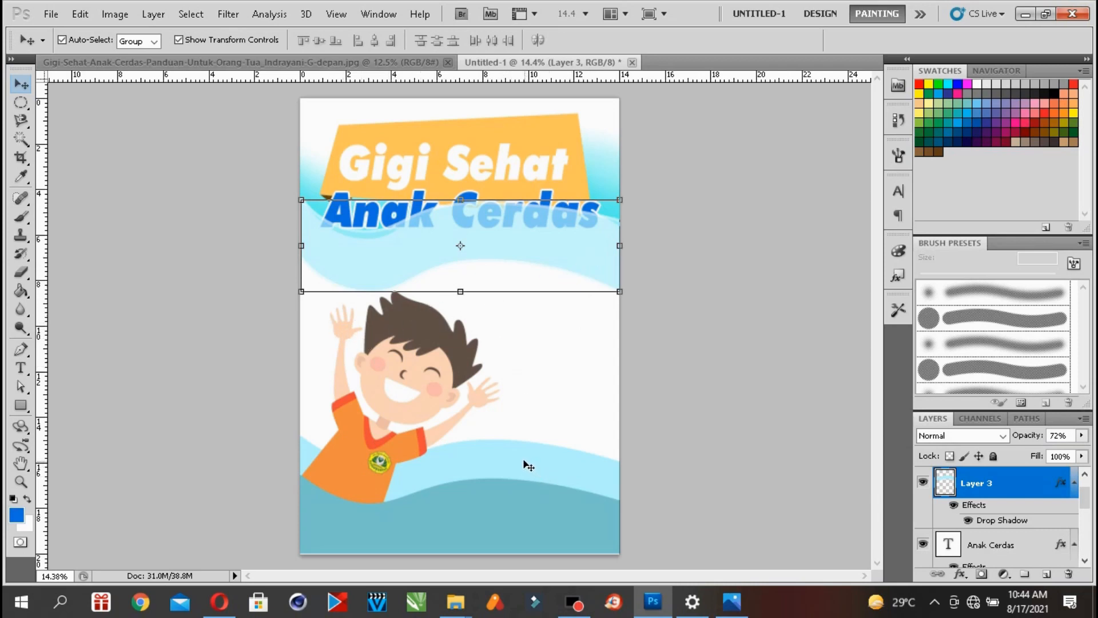
# - Duplicate the light-blue lower wave on Layer 2 and move the copy up behind the boy's head, under the title wave
pyautogui.rightClick(492, 448)
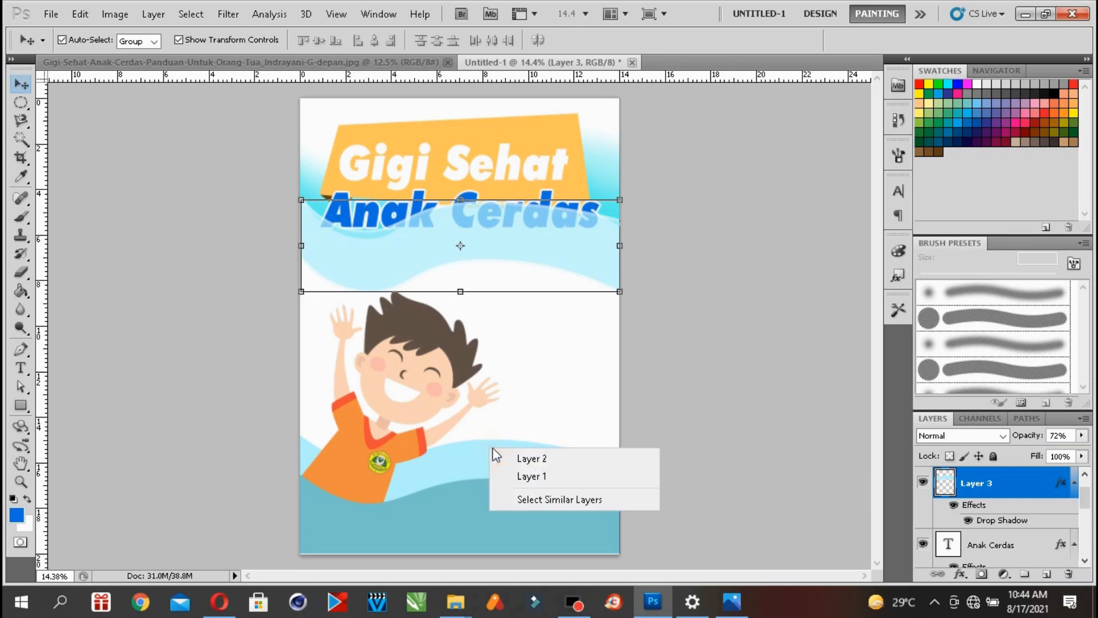
pyautogui.click(508, 456)
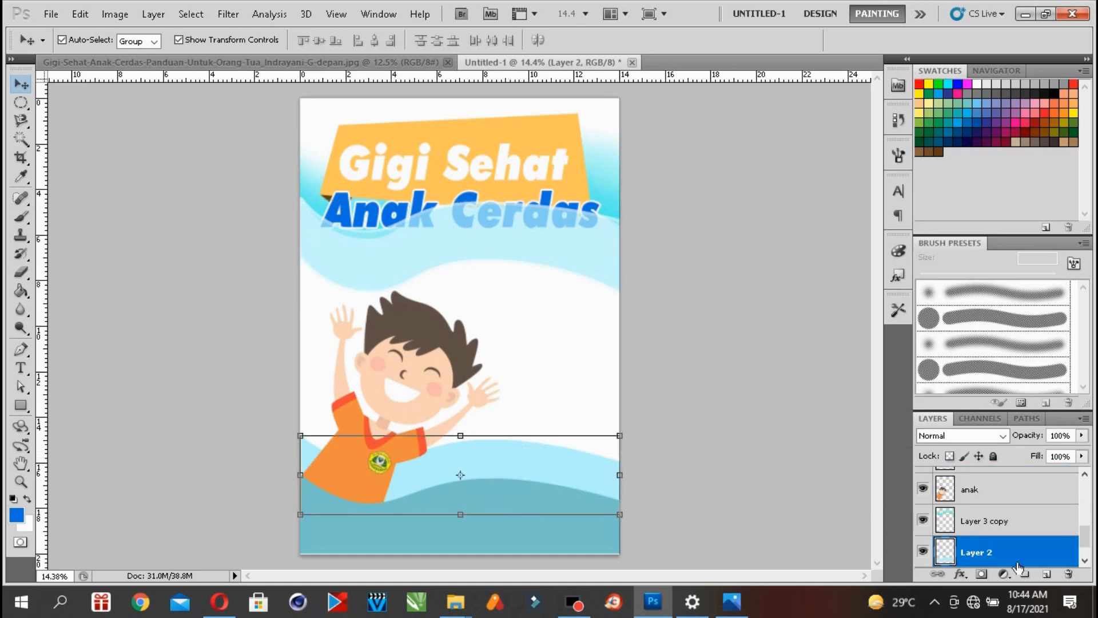
pyautogui.rightClick(1006, 543)
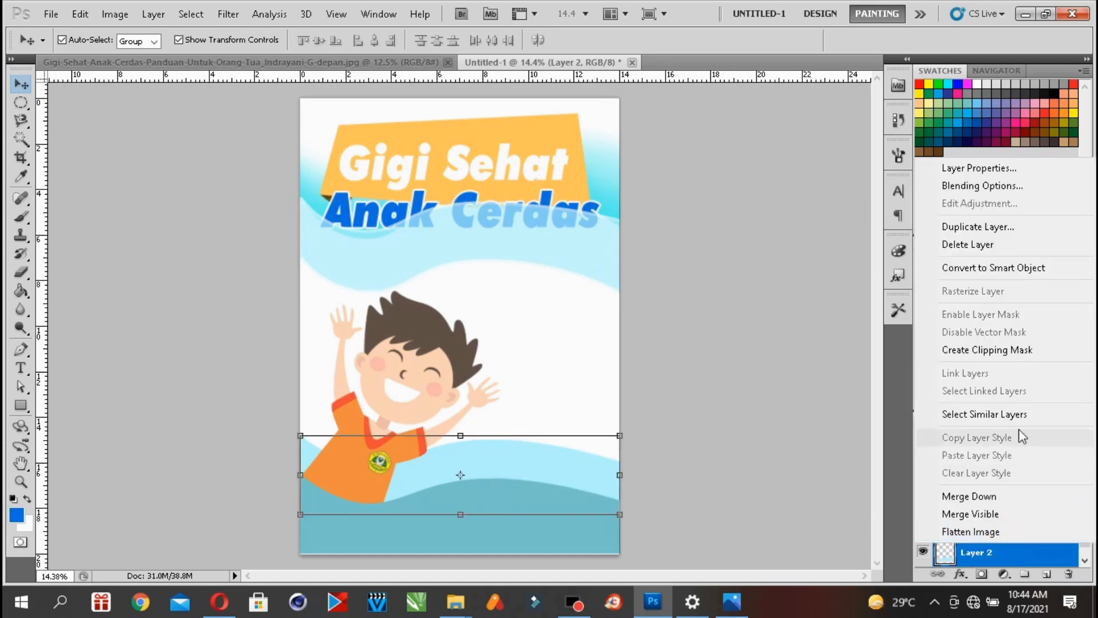
pyautogui.click(978, 227)
pyautogui.click(692, 180)
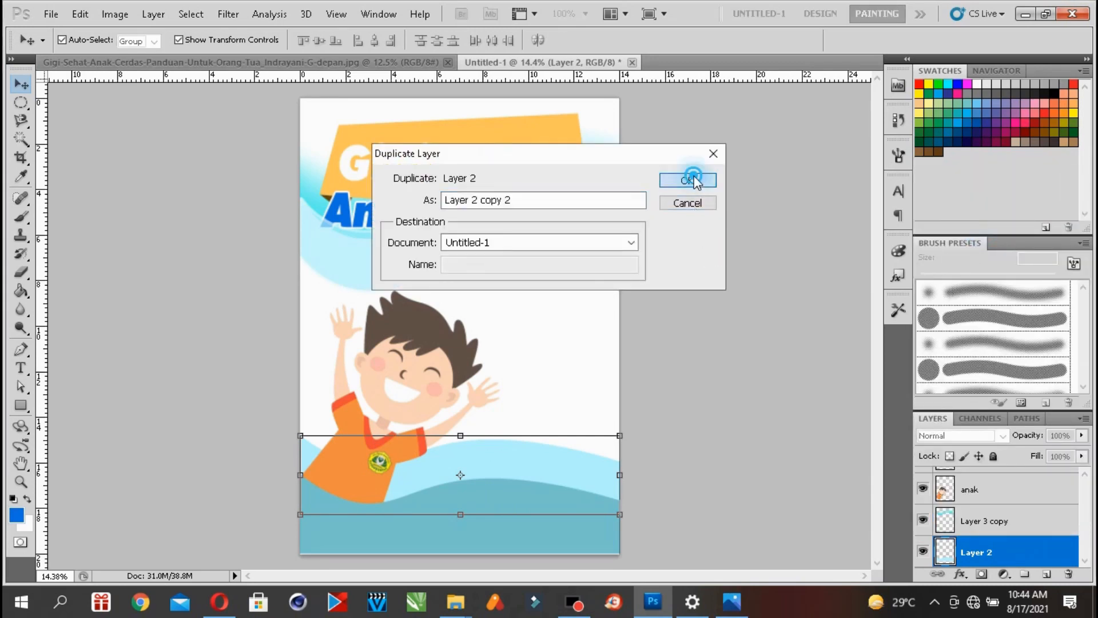
pyautogui.moveTo(549, 471); pyautogui.dragTo(554, 289)
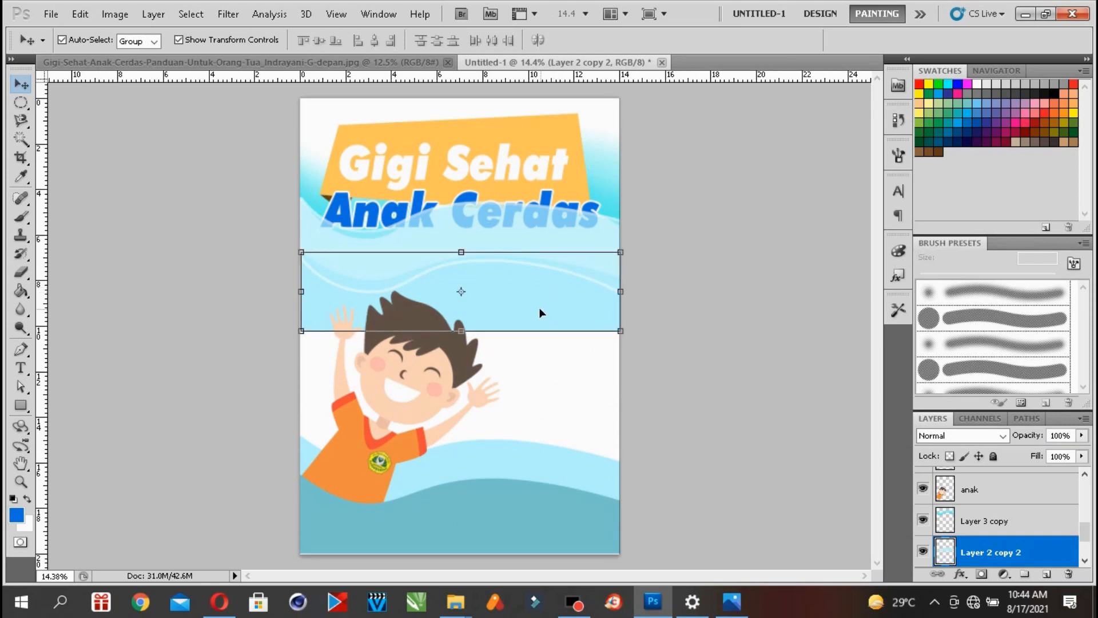
# - Check the reference cover, shift the copied wave down, and delete Layer 2 copy 2
pyautogui.click(730, 603)
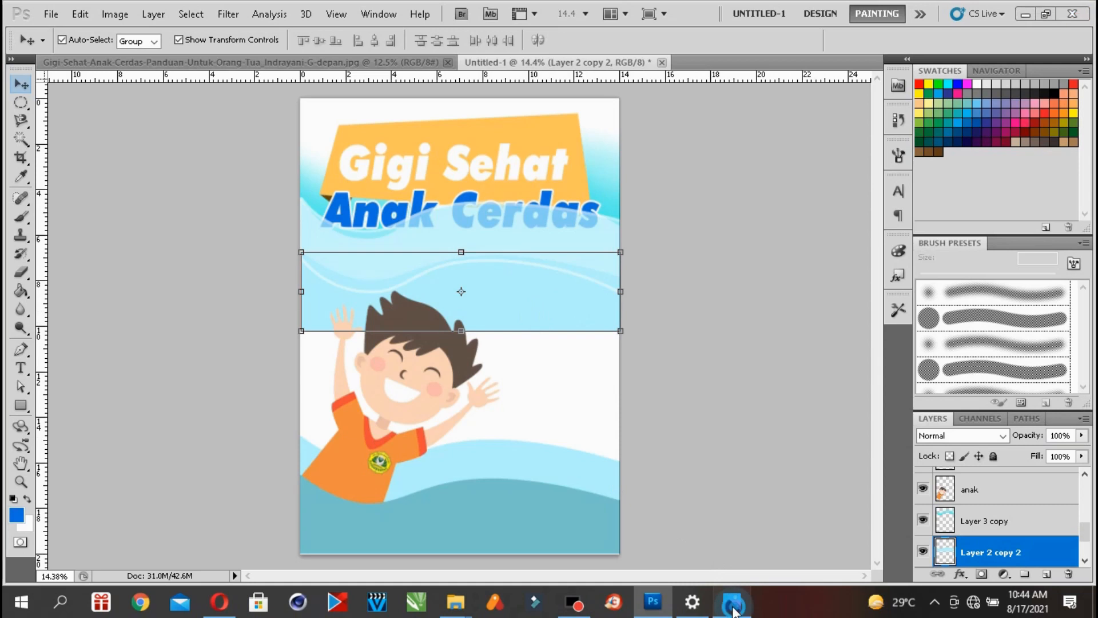
pyautogui.click(731, 603)
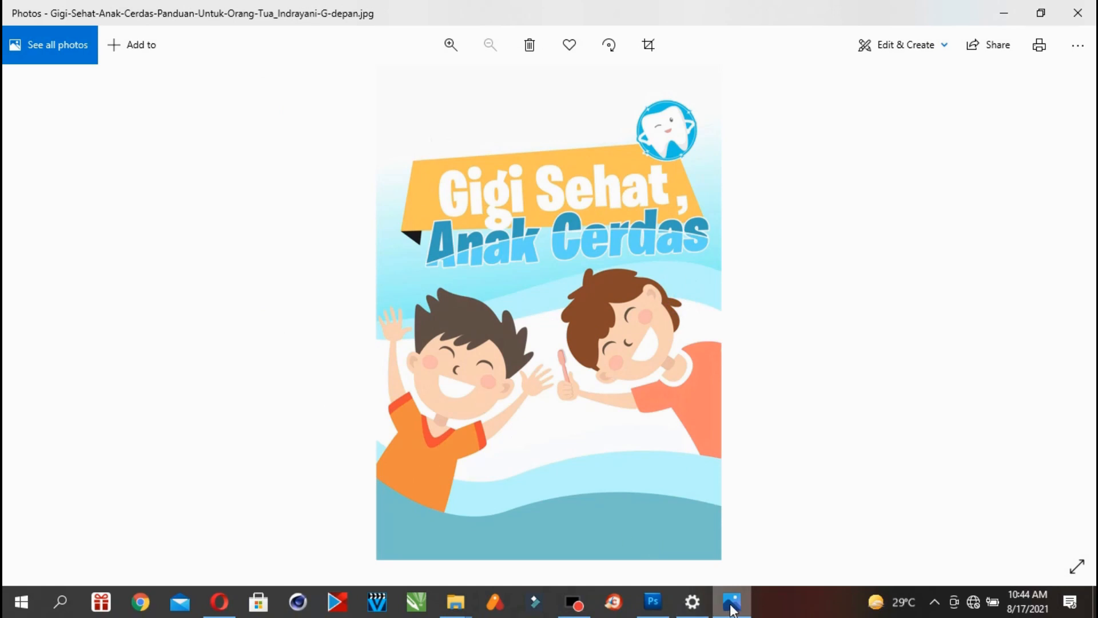
pyautogui.click(652, 601)
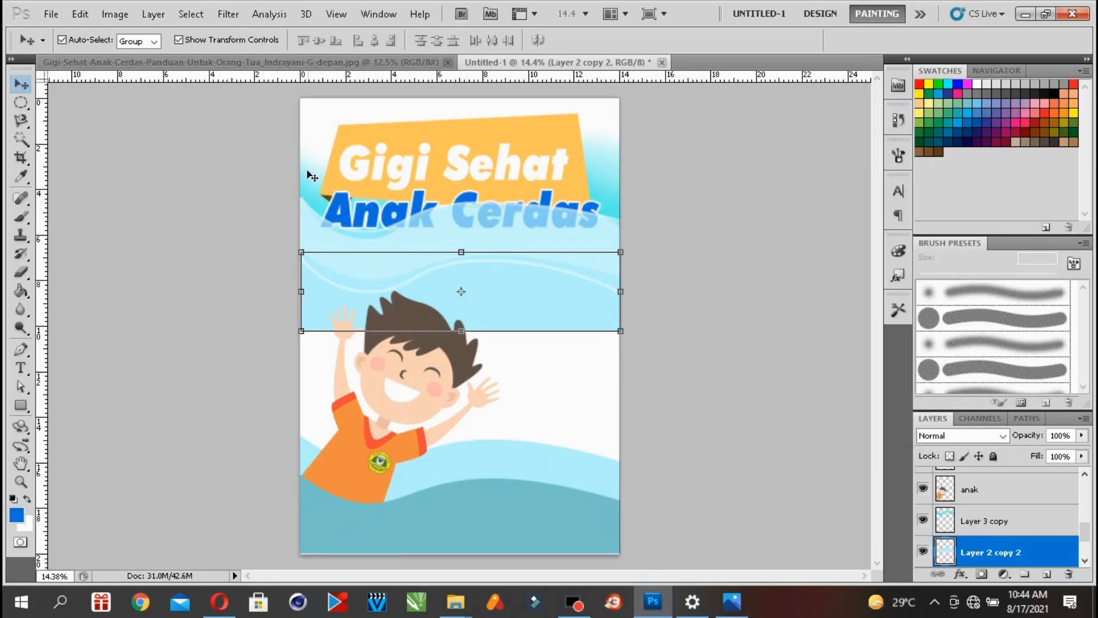
pyautogui.moveTo(496, 301); pyautogui.dragTo(490, 340)
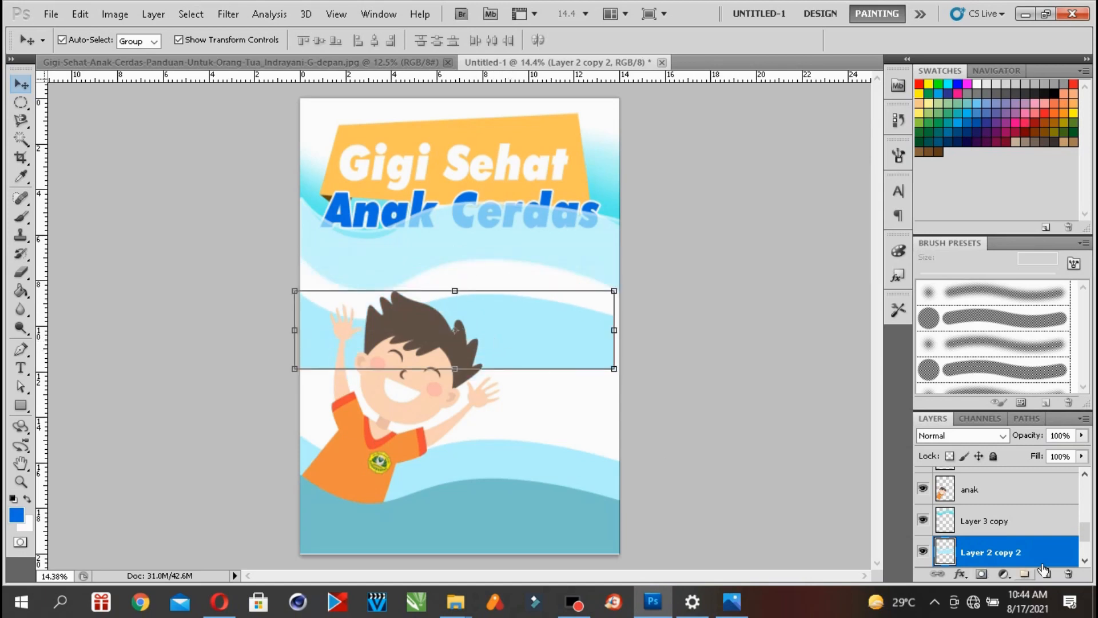
pyautogui.click(1068, 574)
pyautogui.click(517, 227)
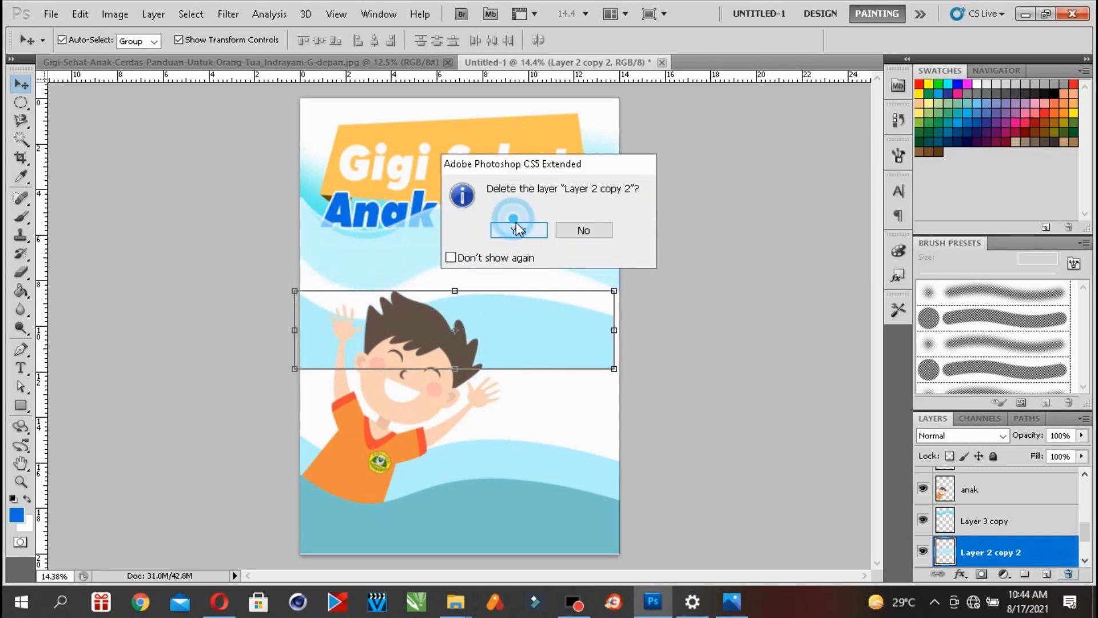
# - Duplicate the upper wave on Layer 3 as Layer 3 copy 2
pyautogui.rightClick(578, 256)
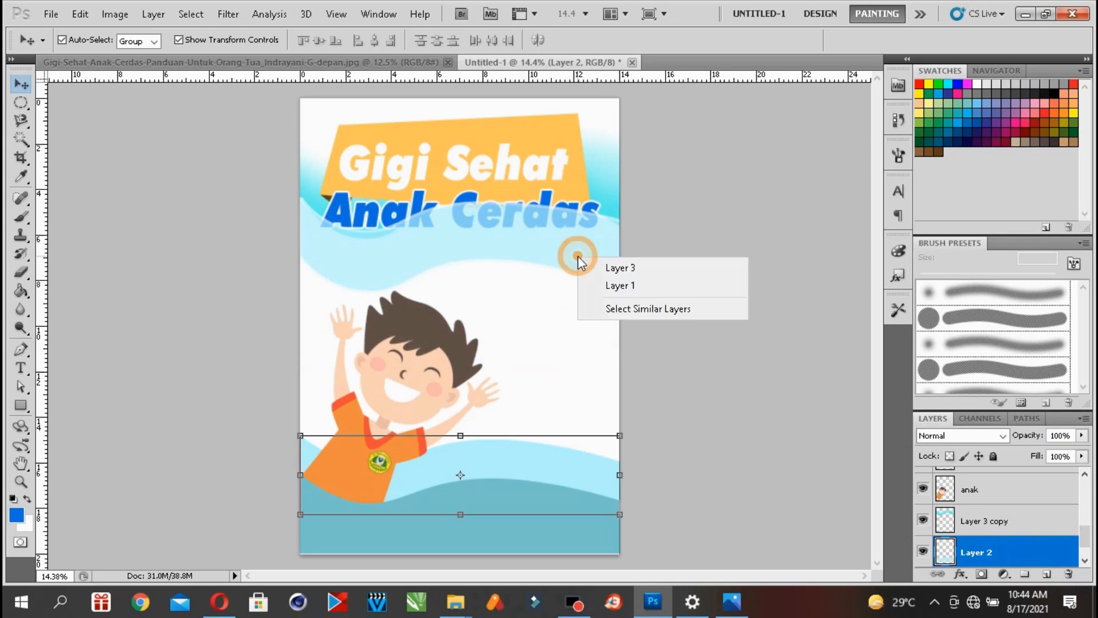
pyautogui.click(589, 267)
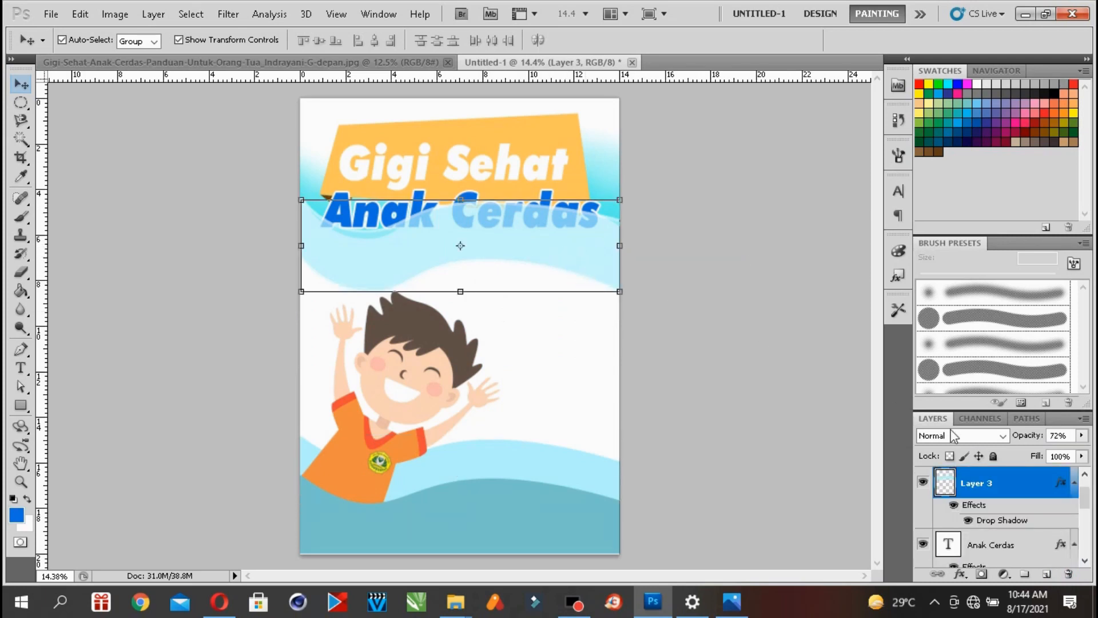
pyautogui.rightClick(1000, 482)
pyautogui.click(944, 162)
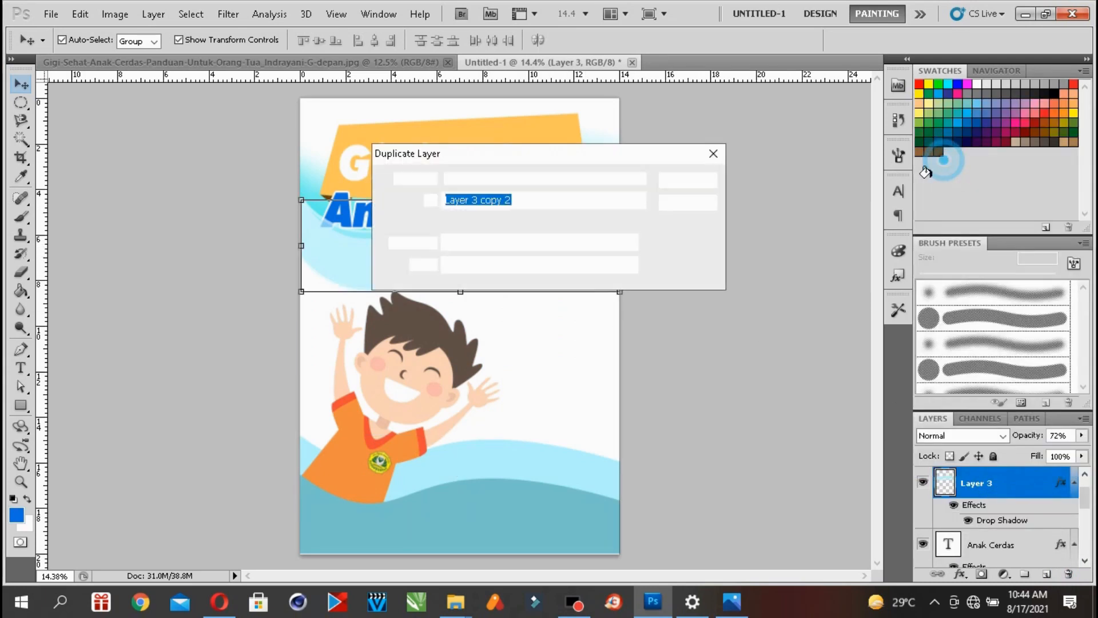
pyautogui.click(684, 179)
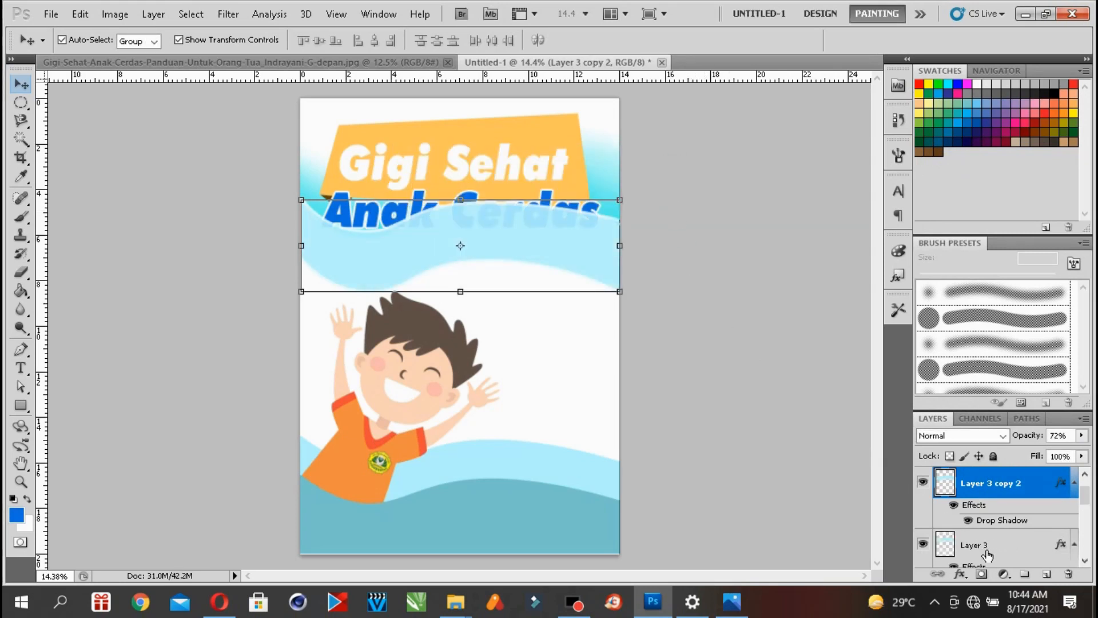
pyautogui.moveTo(599, 244); pyautogui.dragTo(587, 310)
pyautogui.click(79, 15)
pyautogui.click(109, 29)
# - Nudge the original wave on Layer 3 down below its copy until it overlaps the boy's hair and raised hand
pyautogui.click(1012, 544)
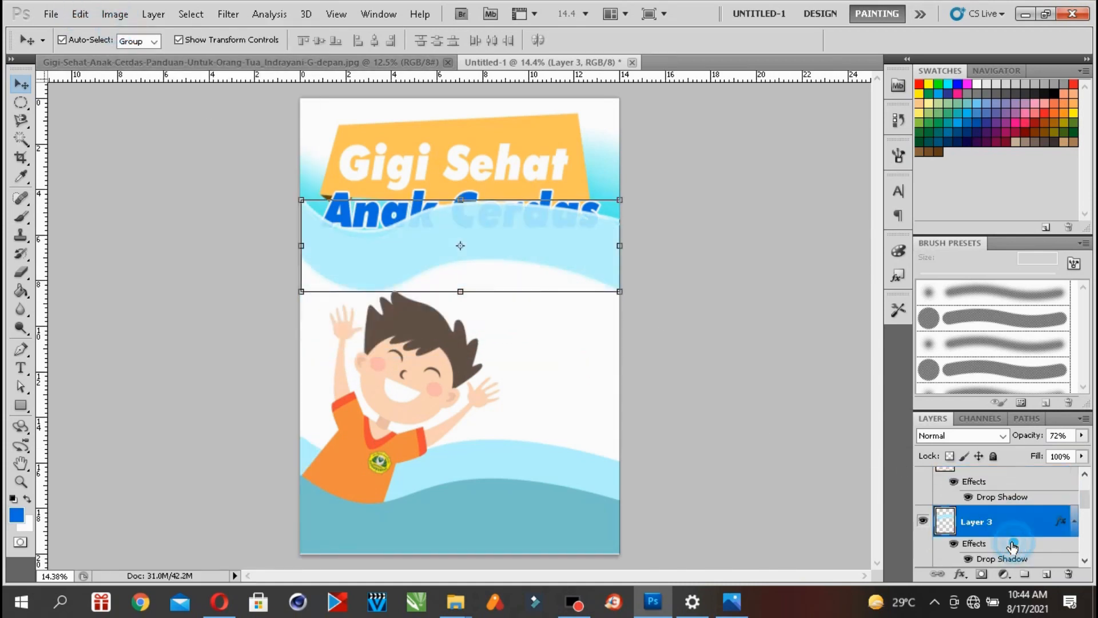
pyautogui.hotkey('shift', 'Down')
pyautogui.hotkey('shift', 'Down')
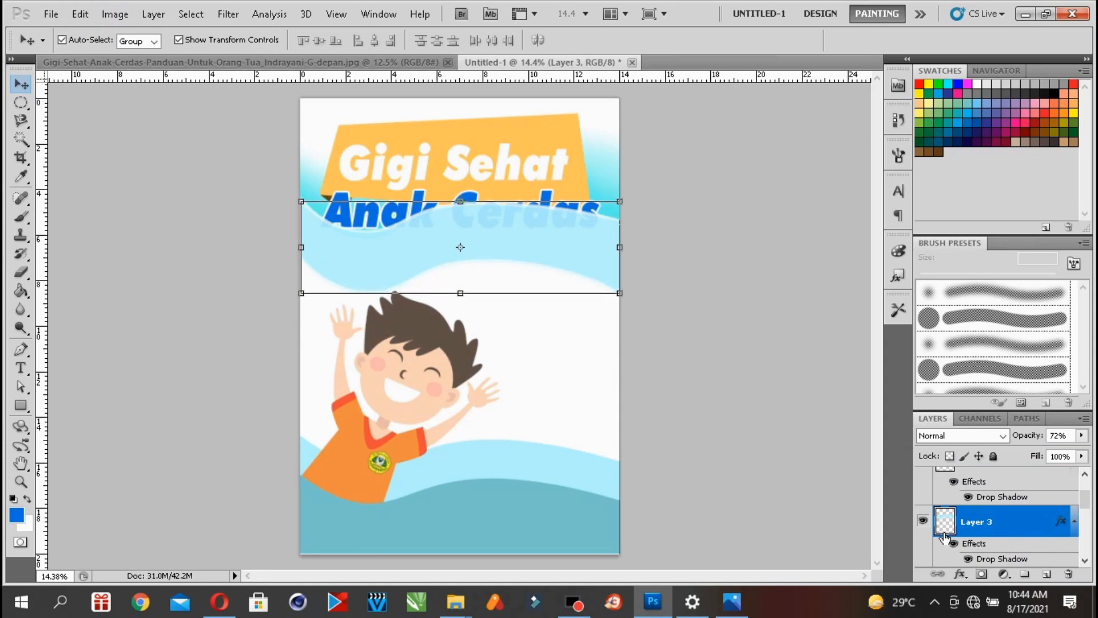
pyautogui.hotkey('shift', 'Down')
pyautogui.hotkey('shift', 'Down')
pyautogui.hotkey('shift', 'Down')
pyautogui.hotkey('shift', 'Down')
pyautogui.hotkey('shift', 'Down')
pyautogui.hotkey('shift', 'Down')
pyautogui.hotkey('shift', 'Down')
pyautogui.hotkey('shift', 'Down')
pyautogui.hotkey('shift', 'Down')
pyautogui.hotkey('shift', 'Down')
pyautogui.hotkey('shift', 'Down')
pyautogui.hotkey('shift', 'Down')
pyautogui.hotkey('shift', 'Down')
pyautogui.hotkey('shift', 'Down')
pyautogui.hotkey('shift', 'Down')
pyautogui.hotkey('shift', 'Down')
pyautogui.hotkey('shift', 'Down')
pyautogui.hotkey('shift', 'Down')
pyautogui.hotkey('shift', 'Down')
pyautogui.hotkey('shift', 'Down')
pyautogui.hotkey('shift', 'Down')
pyautogui.hotkey('shift', 'Down')
pyautogui.hotkey('shift', 'Down')
pyautogui.hotkey('shift', 'Down')
pyautogui.hotkey('shift', 'Down')
pyautogui.hotkey('shift', 'Down')
pyautogui.hotkey('shift', 'Down')
pyautogui.hotkey('shift', 'Down')
pyautogui.hotkey('shift', 'Down')
pyautogui.hotkey('shift', 'Down')
pyautogui.hotkey('shift', 'Down')
pyautogui.hotkey('shift', 'Down')
pyautogui.hotkey('shift', 'Down')
pyautogui.hotkey('shift', 'Down')
pyautogui.hotkey('shift', 'Down')
pyautogui.hotkey('shift', 'Down')
pyautogui.hotkey('shift', 'Down')
pyautogui.hotkey('shift', 'Down')
pyautogui.hotkey('shift', 'Down')
pyautogui.hotkey('shift', 'Down')
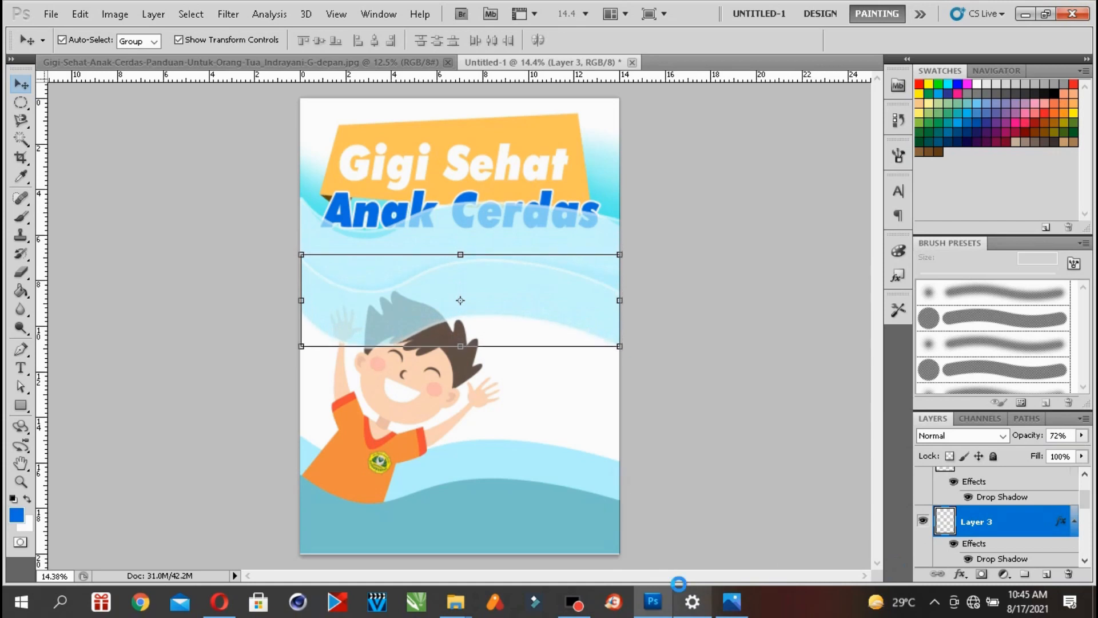
pyautogui.hotkey('shift', 'Down')
pyautogui.hotkey('shift', 'Down')
pyautogui.hotkey('shift', 'Down')
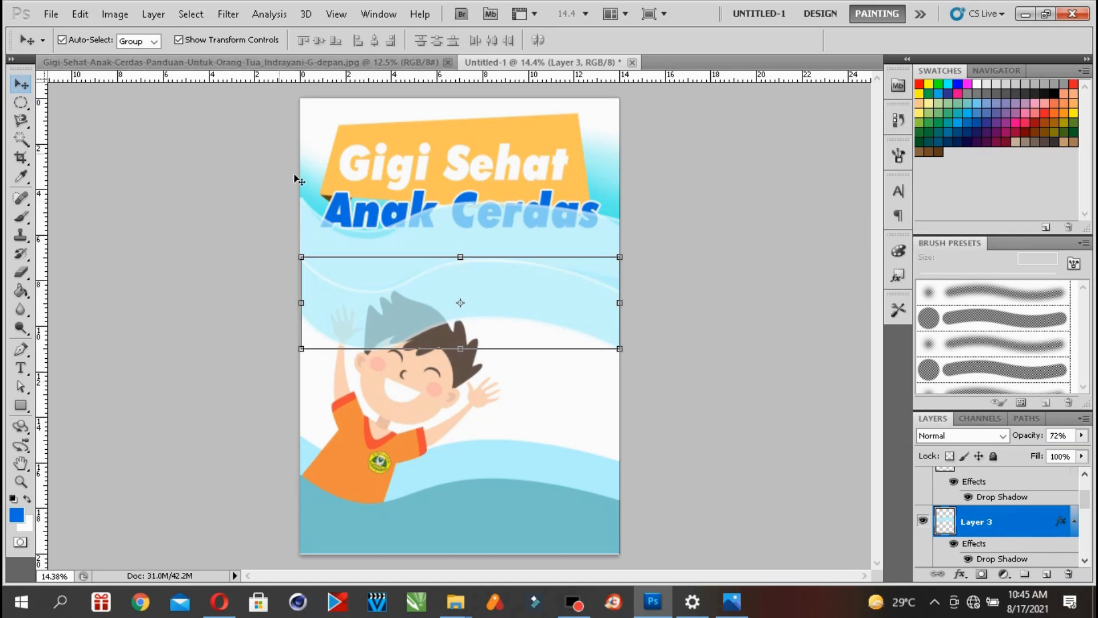
# - Send Layer 3 to the back of the layer stack, and move it back up just above Layer 1
pyautogui.click(153, 13)
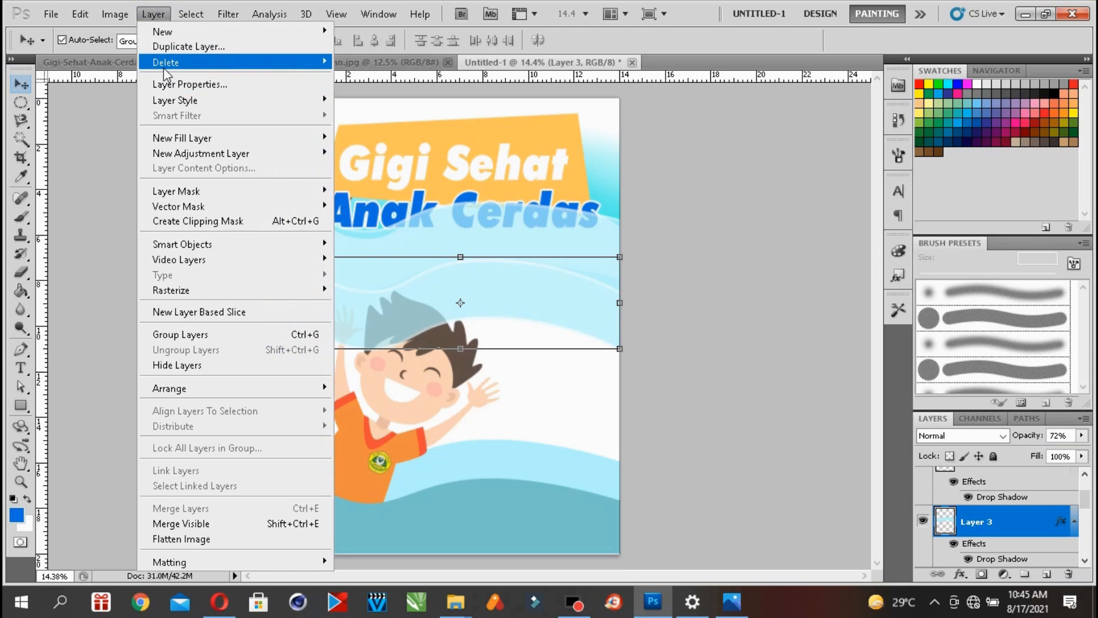
pyautogui.moveTo(248, 395)
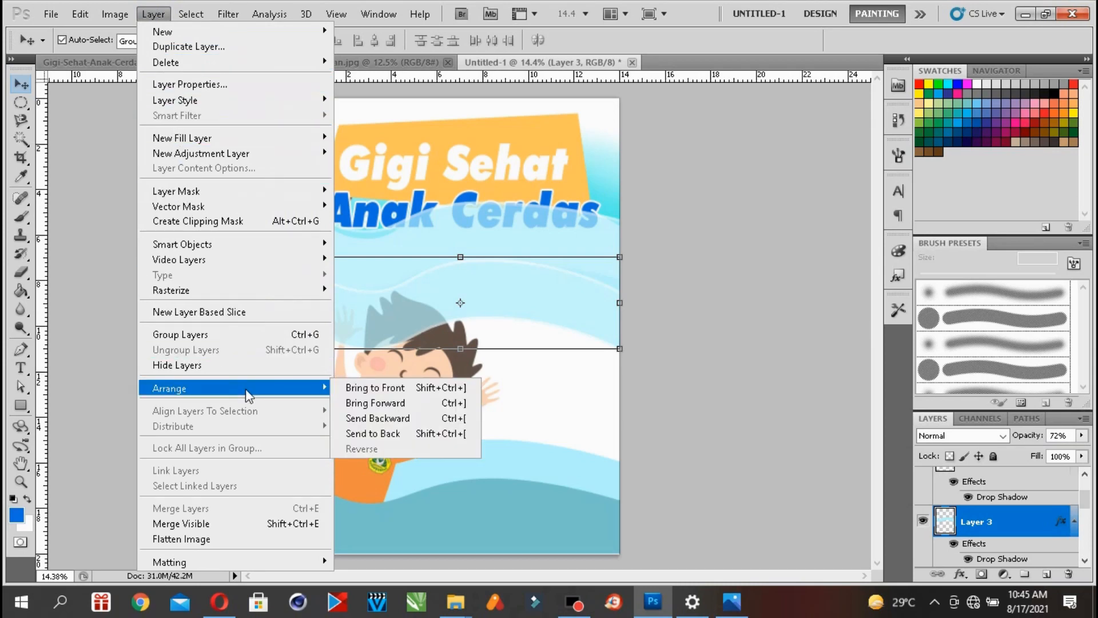
pyautogui.click(379, 436)
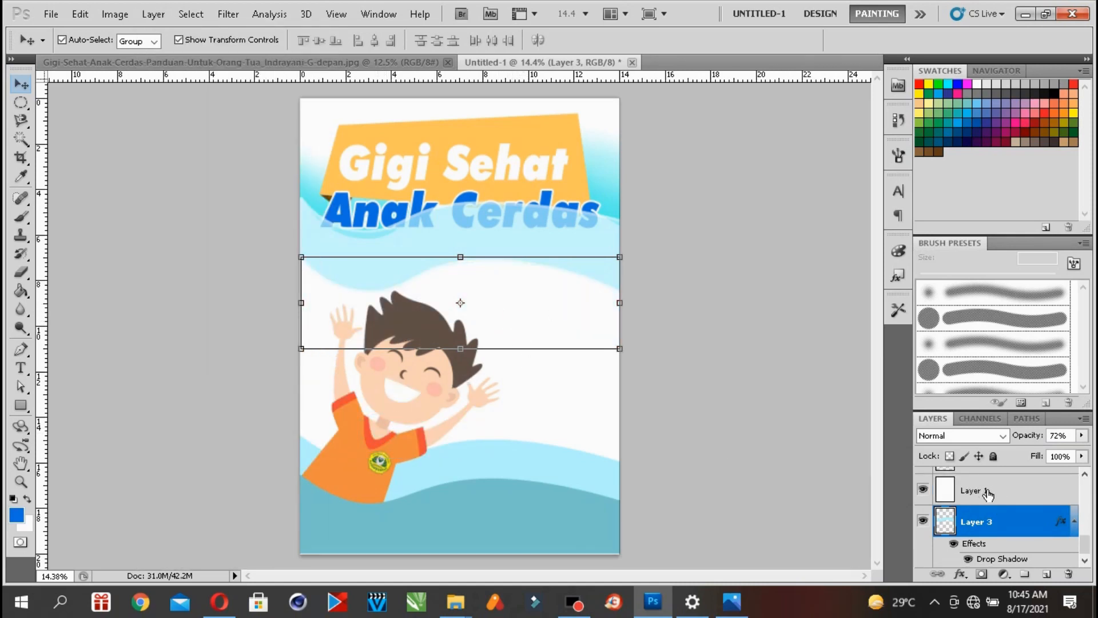
pyautogui.moveTo(1008, 522); pyautogui.dragTo(1005, 478)
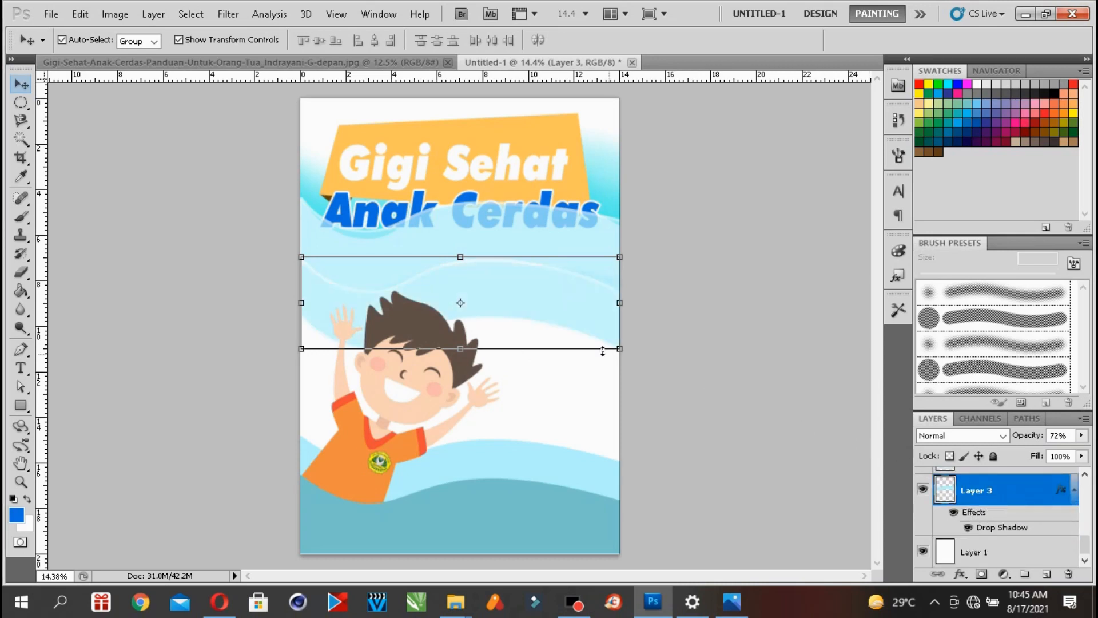
# - Move the wave on Layer 3 slightly up behind the boy's head and compare with the reference cover
pyautogui.click(554, 313)
pyautogui.click(558, 306)
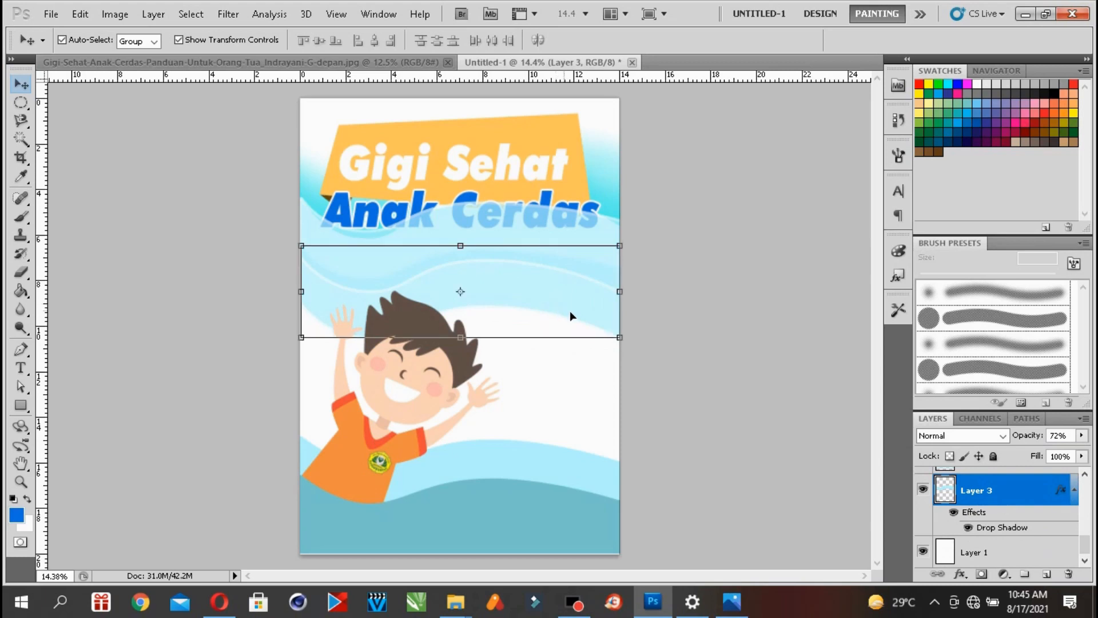
pyautogui.click(378, 59)
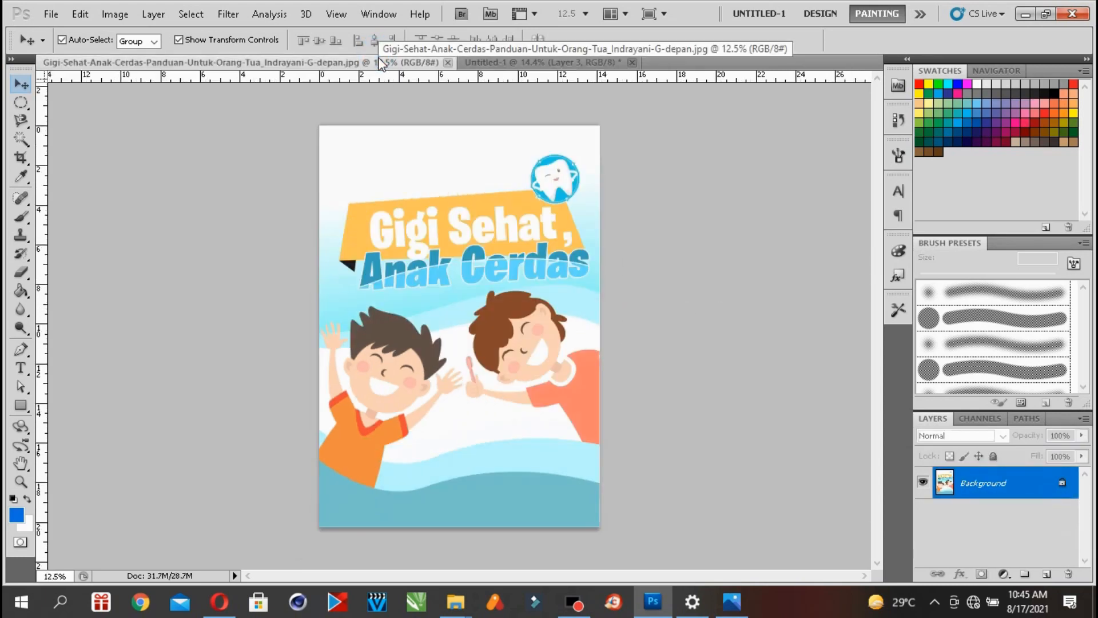
# - Squash the orange banner to about 82.69% of its height from its lower edge, and move the "Gigi Sehat" text slightly up on it
pyautogui.click(516, 60)
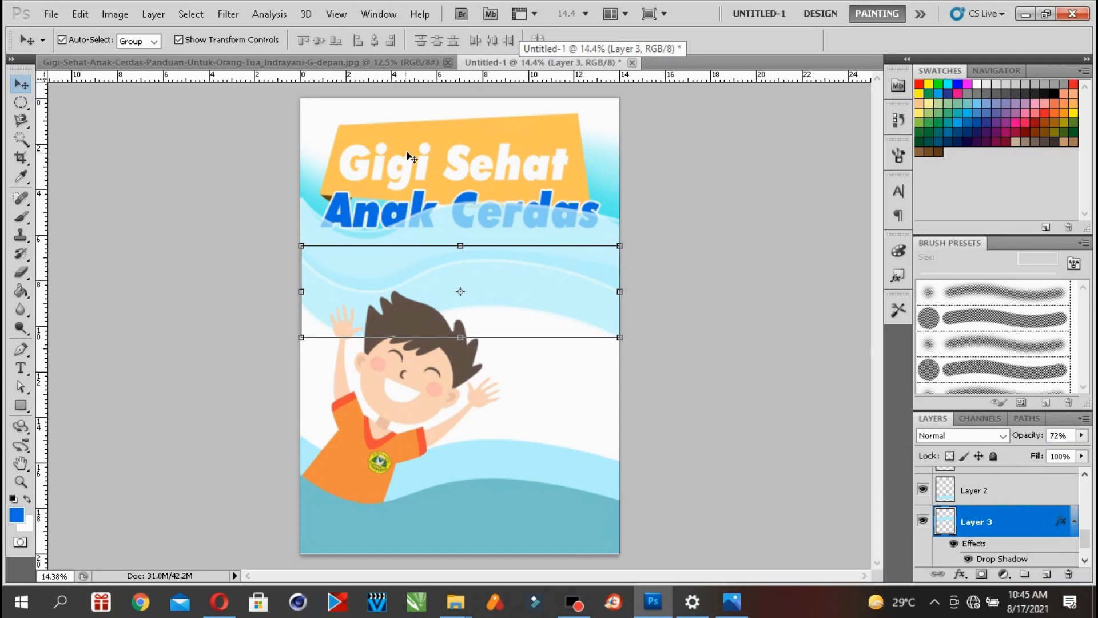
pyautogui.rightClick(453, 142)
pyautogui.click(464, 148)
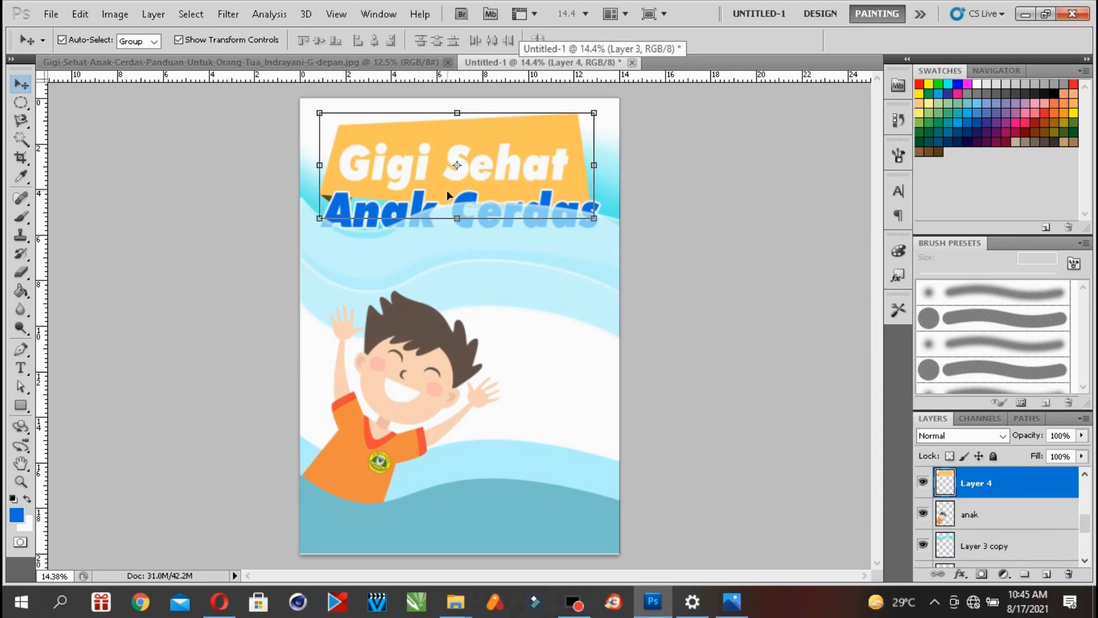
pyautogui.click(457, 209)
pyautogui.moveTo(455, 208); pyautogui.dragTo(446, 199)
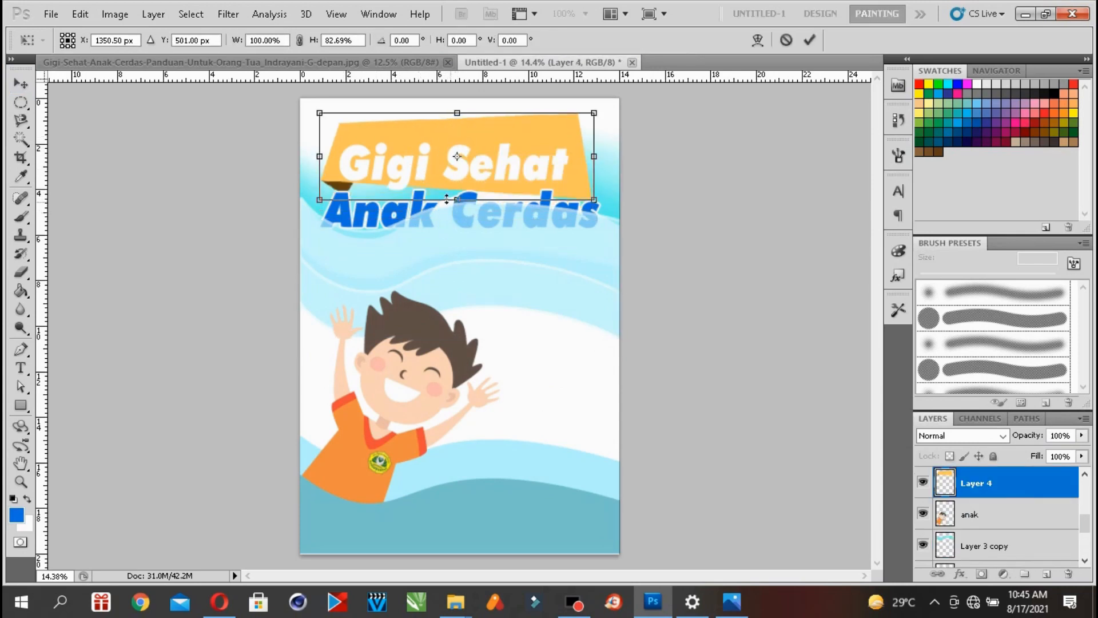
pyautogui.click(21, 83)
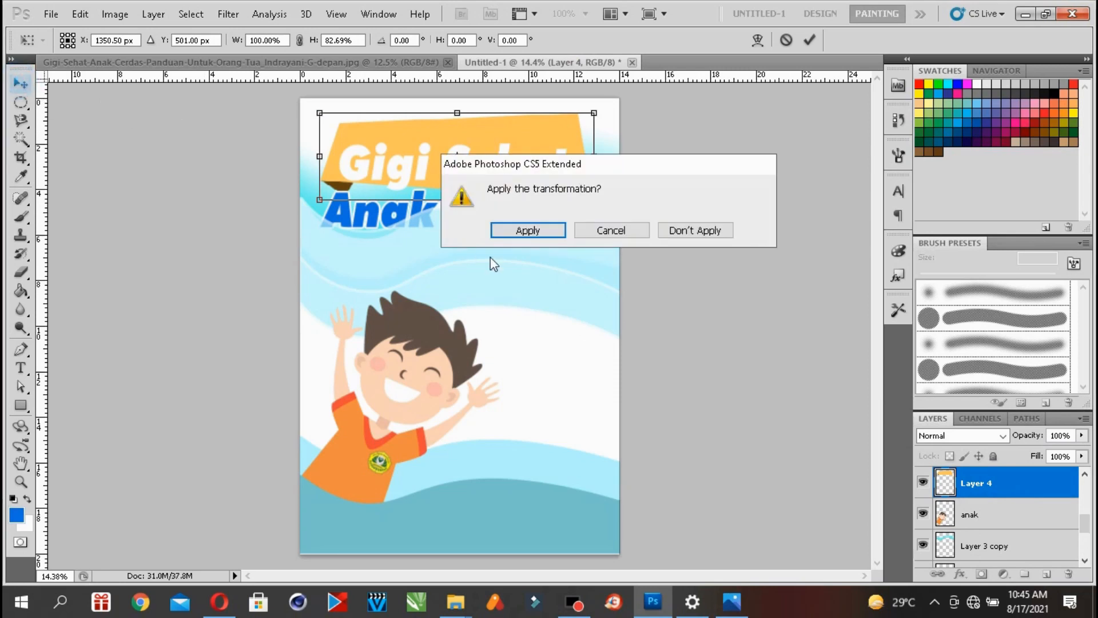
pyautogui.click(508, 230)
pyautogui.click(500, 159)
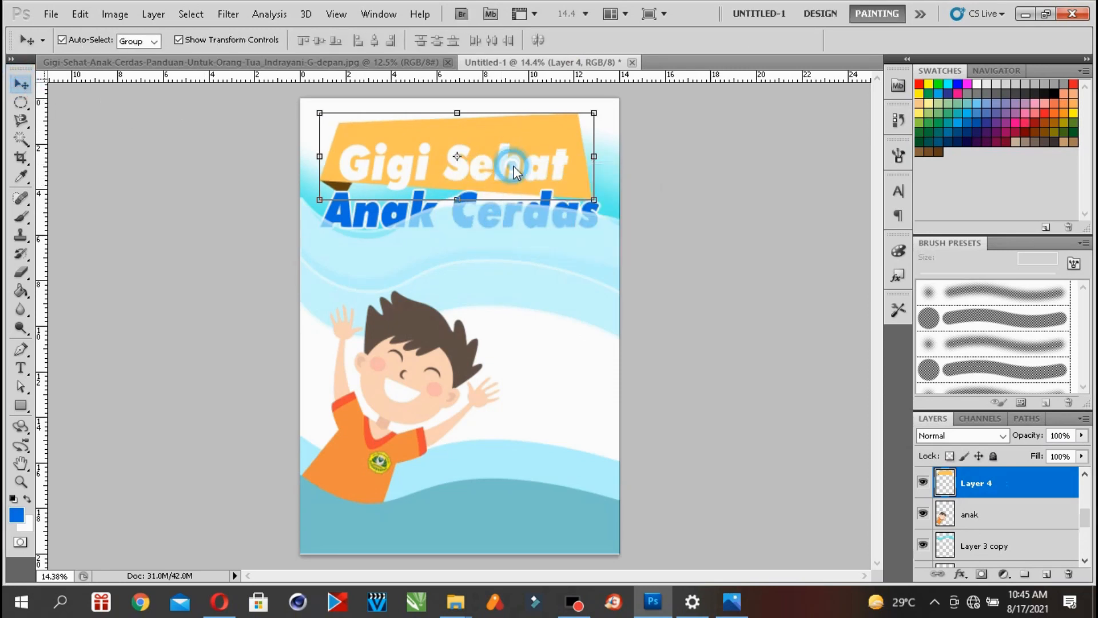
pyautogui.moveTo(511, 159); pyautogui.dragTo(509, 149)
# - Narrow the "Anak Cerdas" text to about 88.78% width, move it up against the banner's lower edge, and compare with the reference cover
pyautogui.rightClick(352, 215)
pyautogui.click(355, 216)
pyautogui.moveTo(348, 216); pyautogui.dragTo(362, 213)
pyautogui.moveTo(617, 213); pyautogui.dragTo(586, 215)
pyautogui.moveTo(474, 200); pyautogui.dragTo(476, 186)
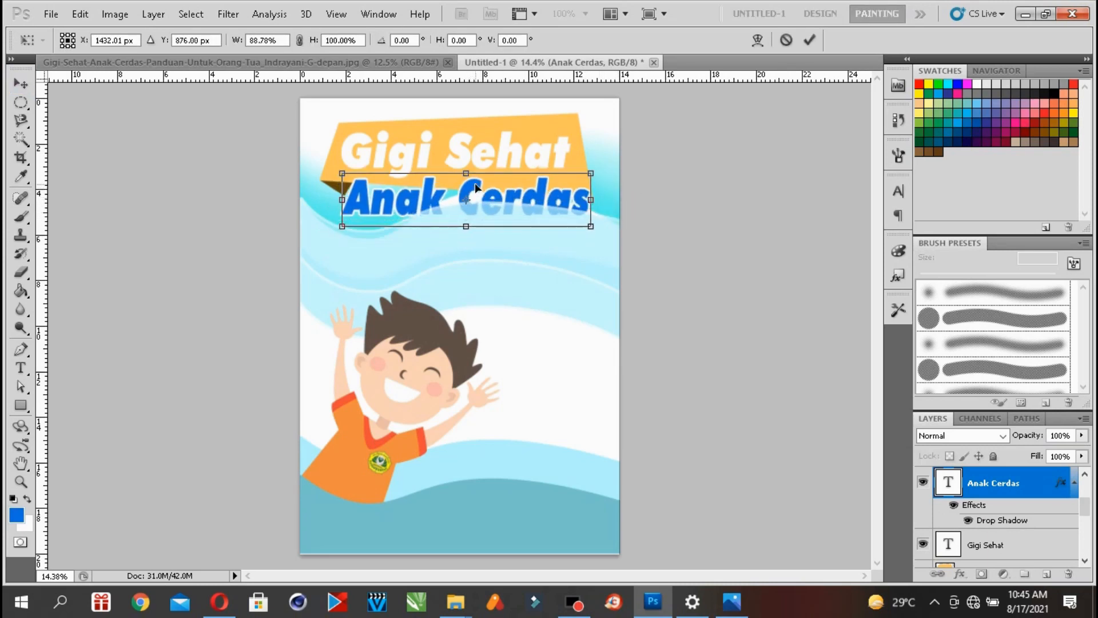
pyautogui.click(20, 84)
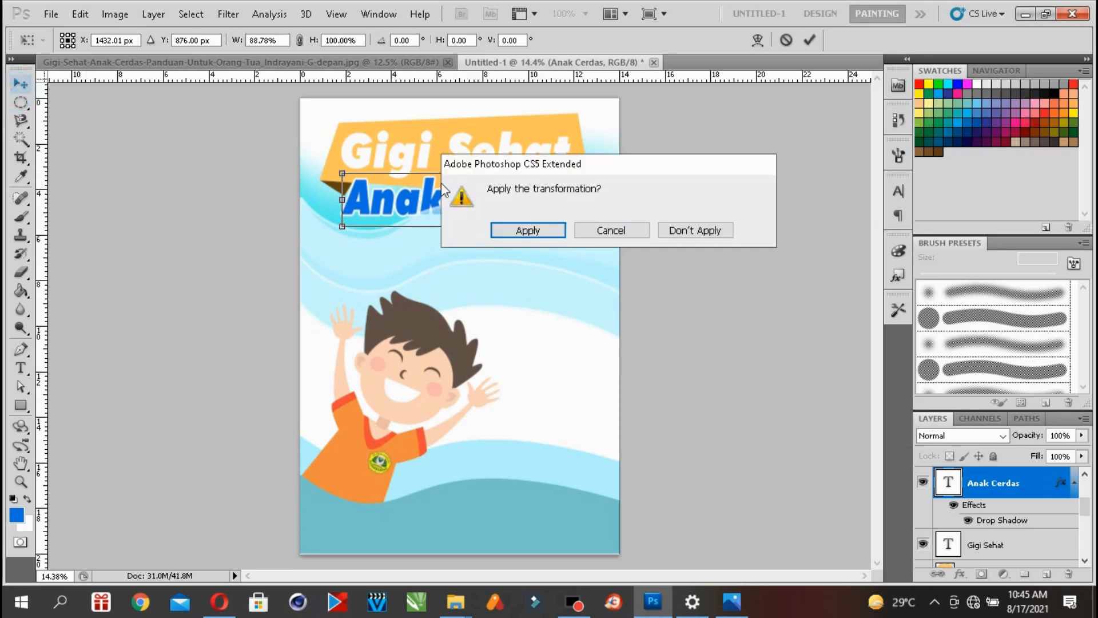
pyautogui.click(505, 227)
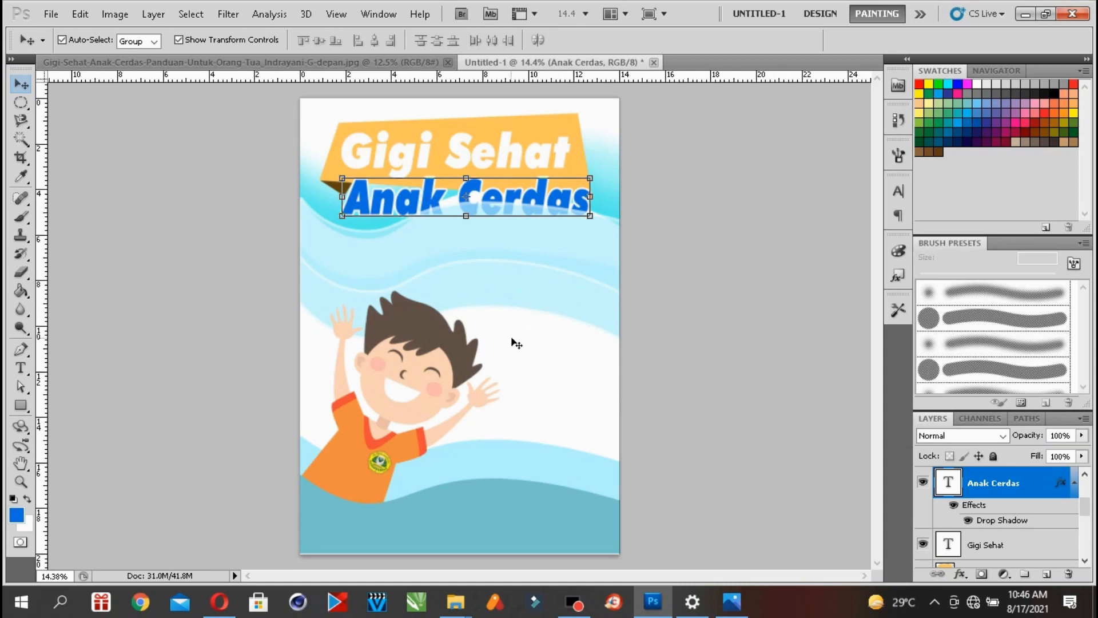
pyautogui.hotkey('alt', 'Tab')
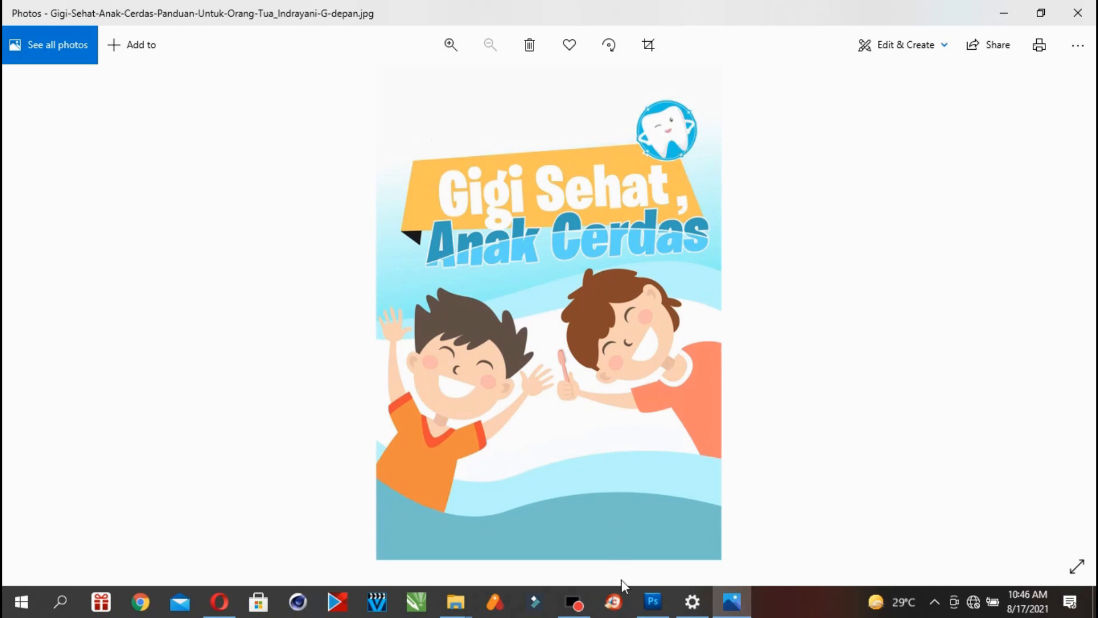
pyautogui.click(654, 602)
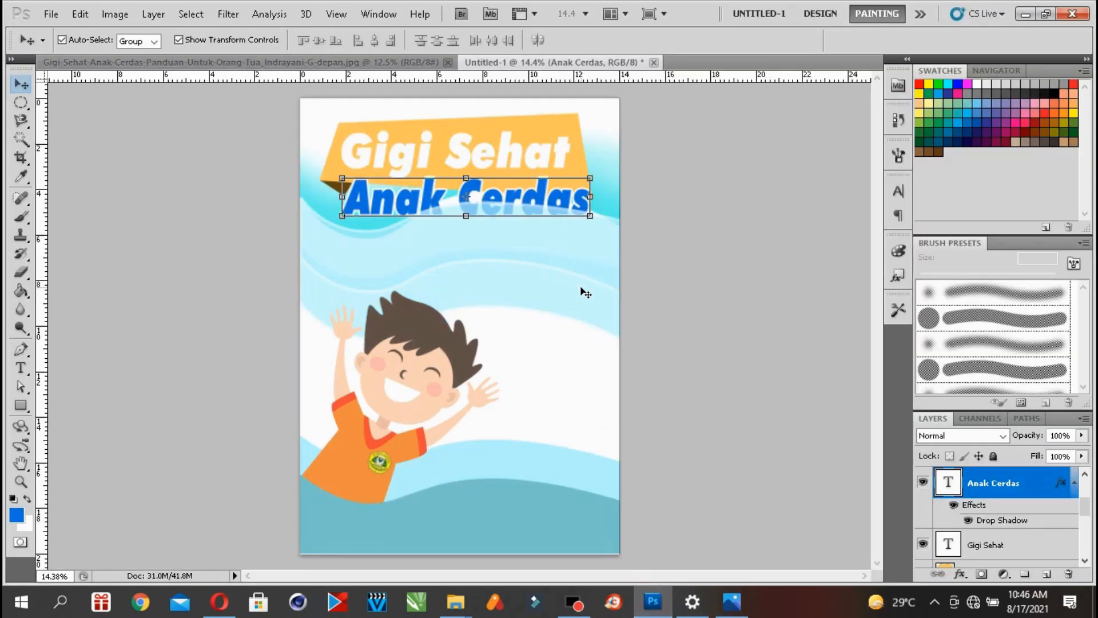